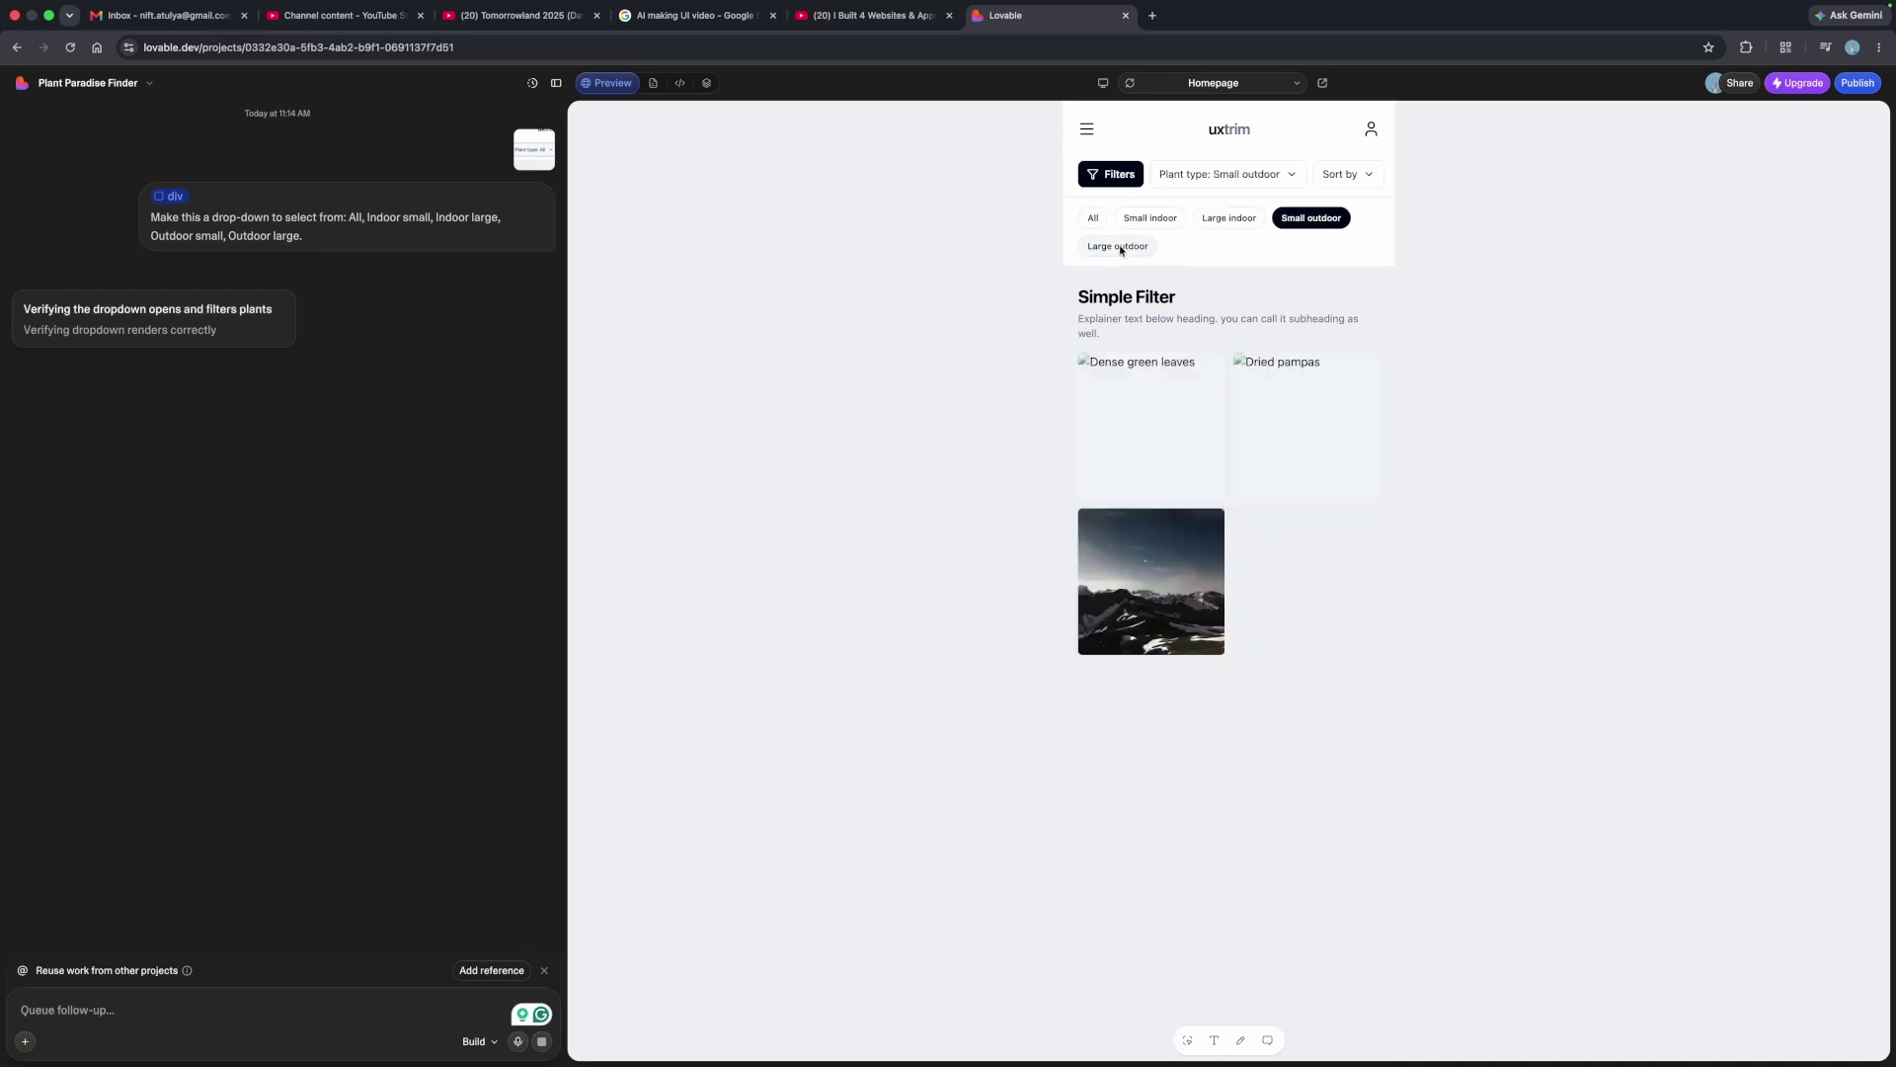
- Test the plant type filter in the page preview by choosing Large outdoor, All, Large indoor, Small indoor and All again
{"action": "left_click", "coordinate": [1121, 247]}
{"action": "left_click", "coordinate": [1092, 218]}
{"action": "left_click", "coordinate": [1227, 218]}
{"action": "left_click", "coordinate": [1151, 219]}
{"action": "left_click", "coordinate": [1092, 219]}
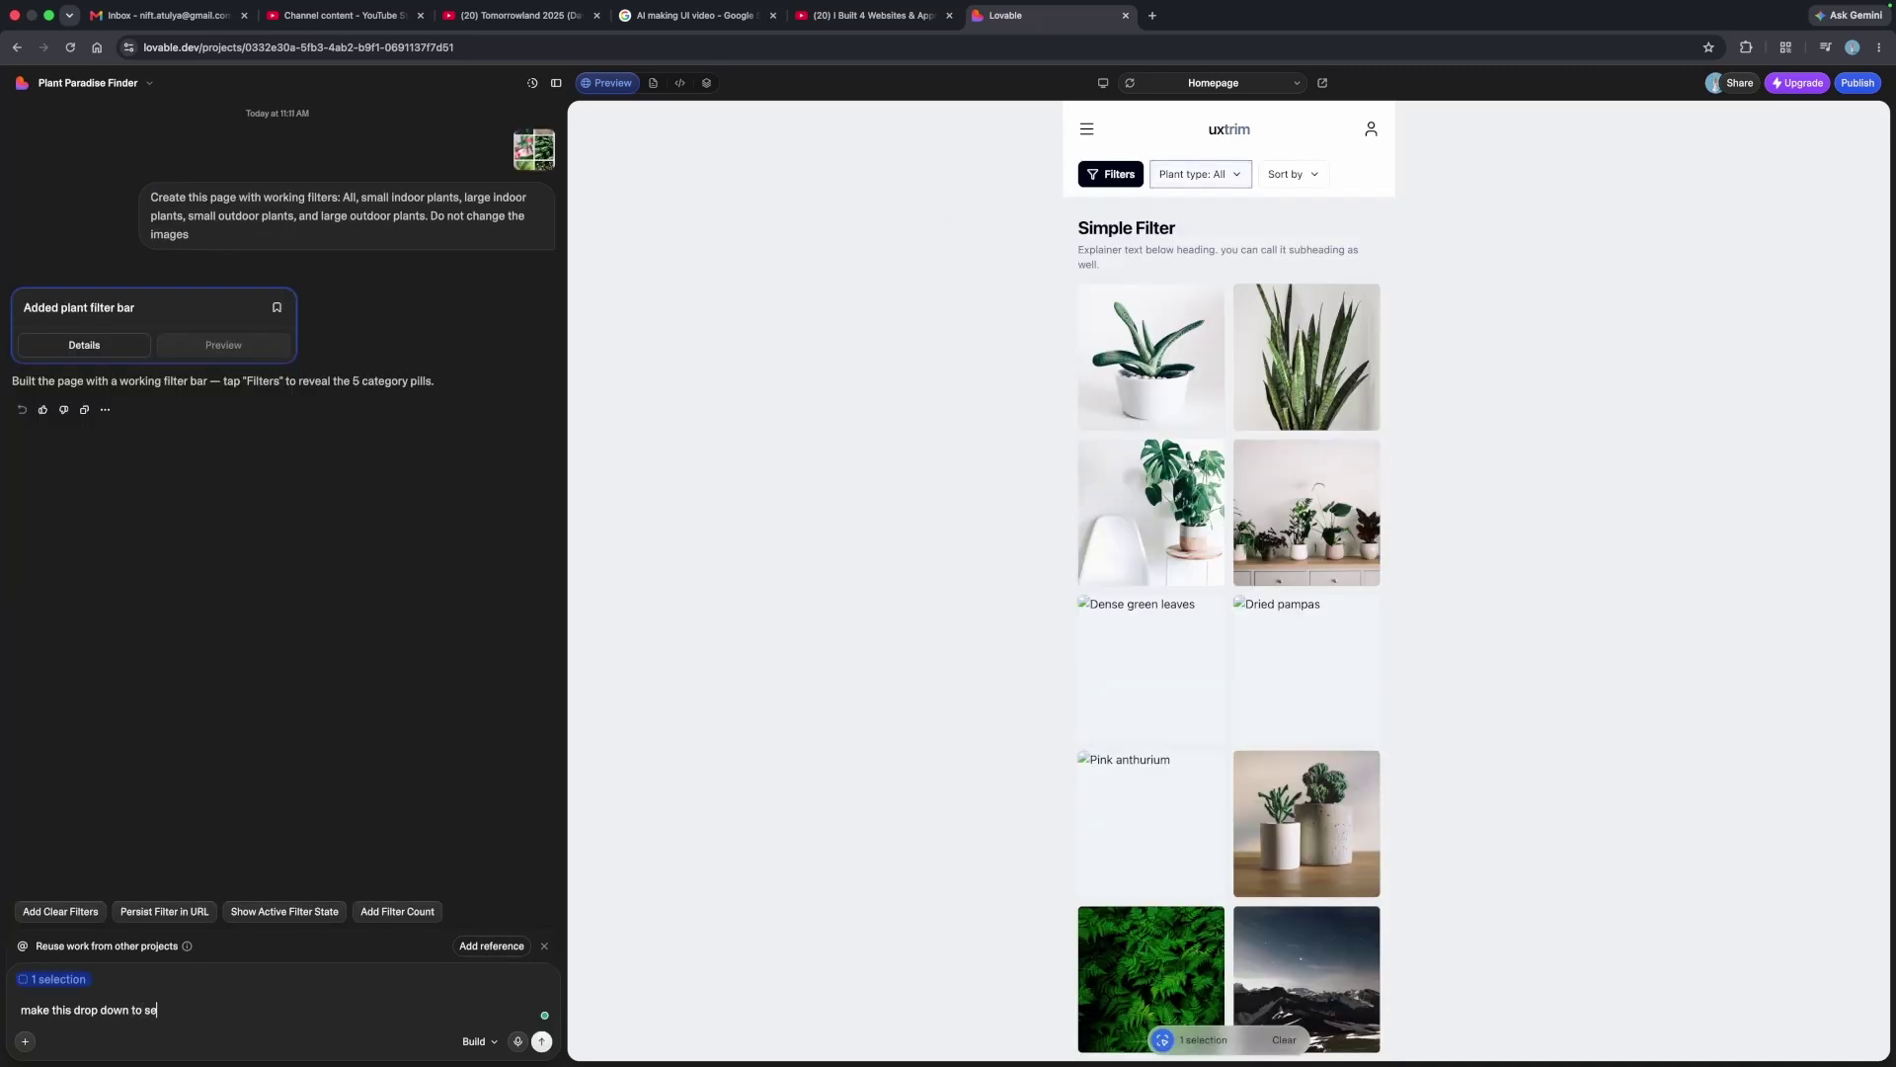
- Extend the prompt to read "make this drop down to select" and dismiss the rephrasing suggestion for "drop down"
{"action": "type", "text": "ect"}
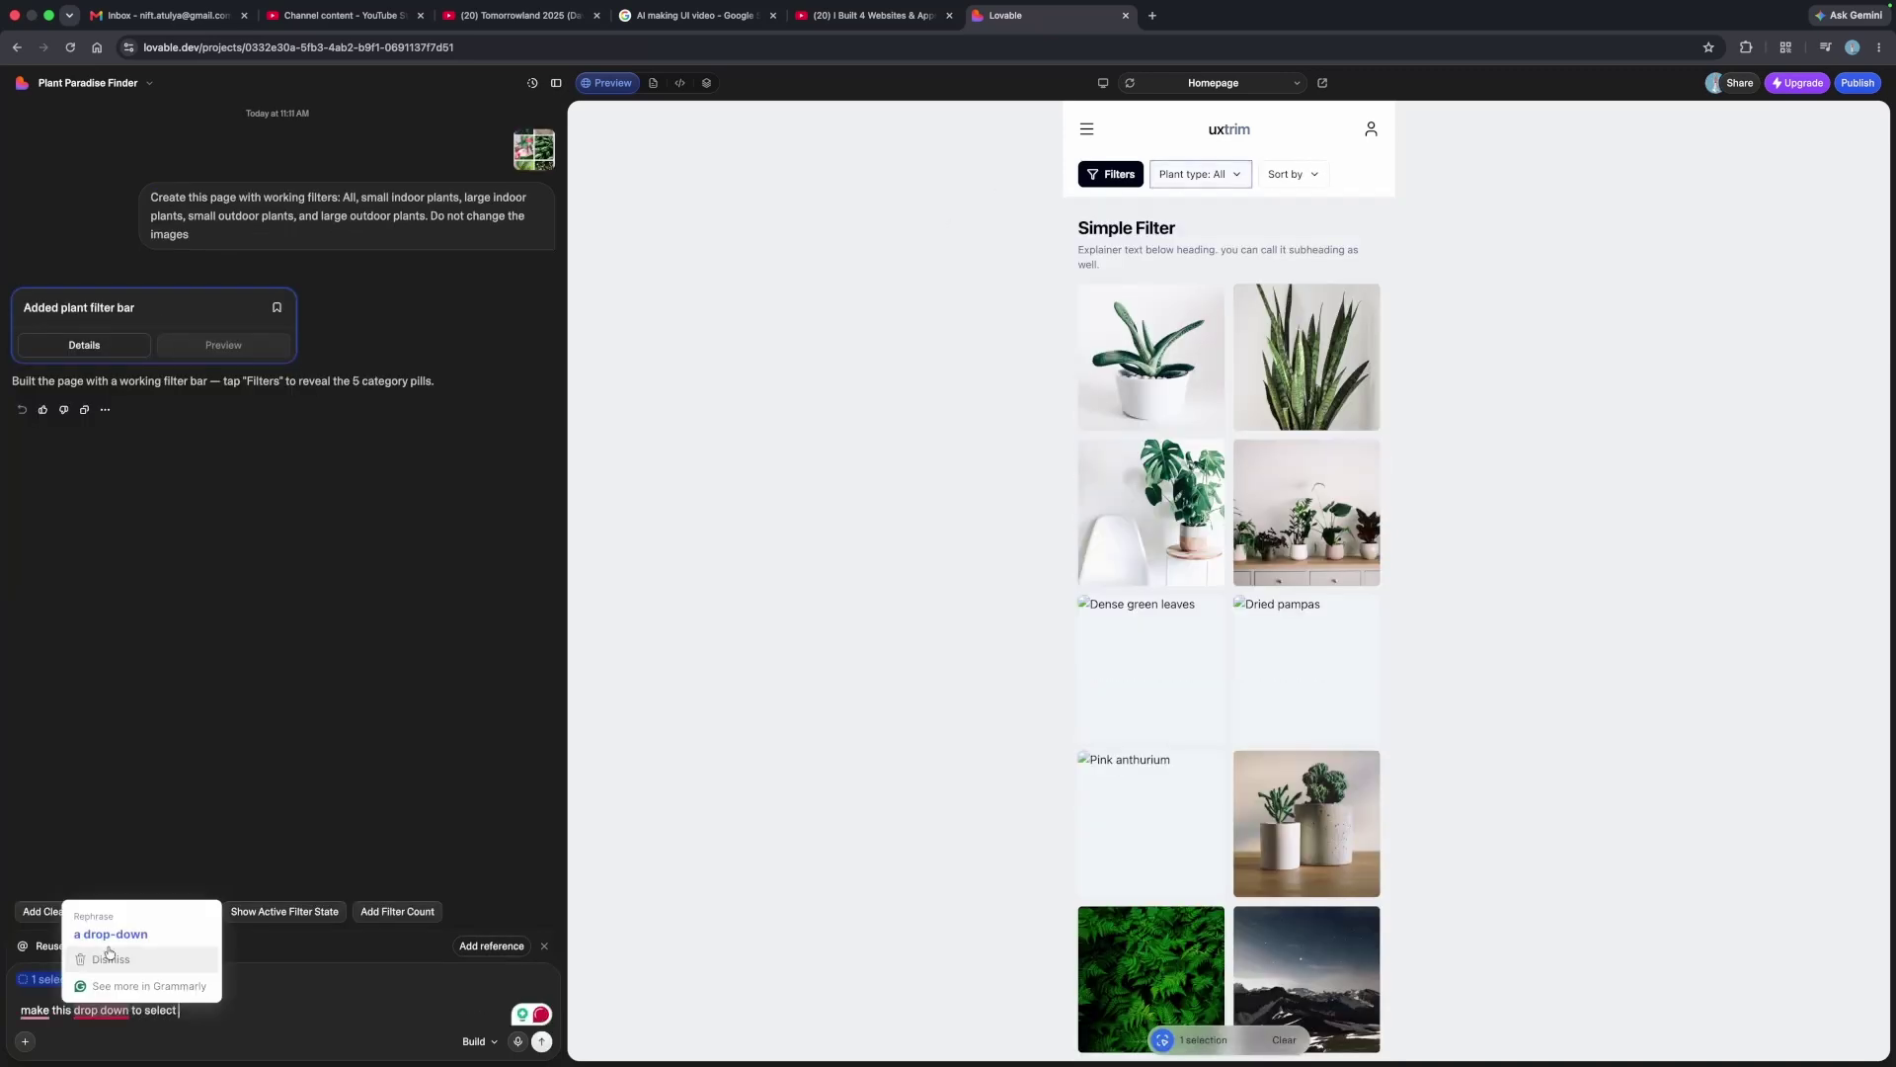
{"action": "left_click", "coordinate": [109, 957]}
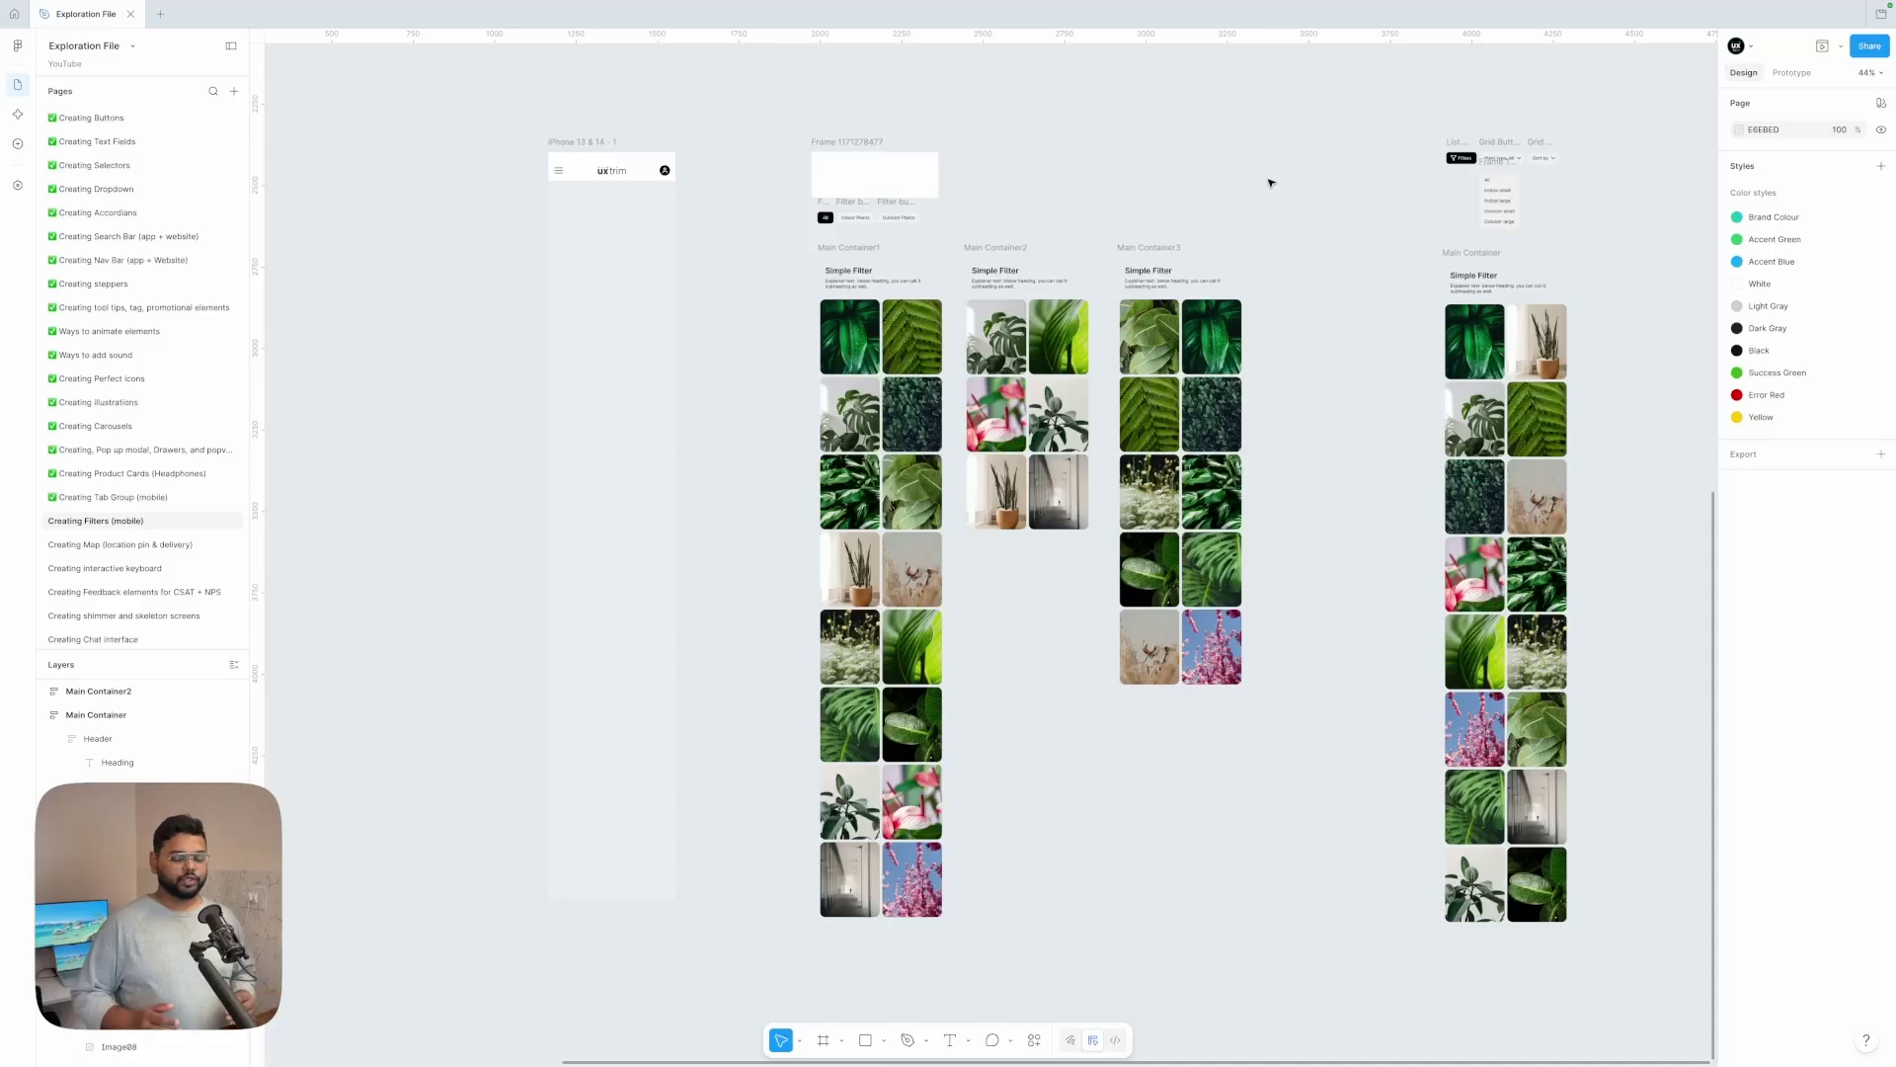
- Examine the iPhone frame, the empty white frame and the row of three filter buttons in the Figma file
{"action": "left_click", "coordinate": [550, 138]}
{"action": "scroll", "coordinate": [1016, 234], "scroll_direction": "up", "scroll_amount": 5}
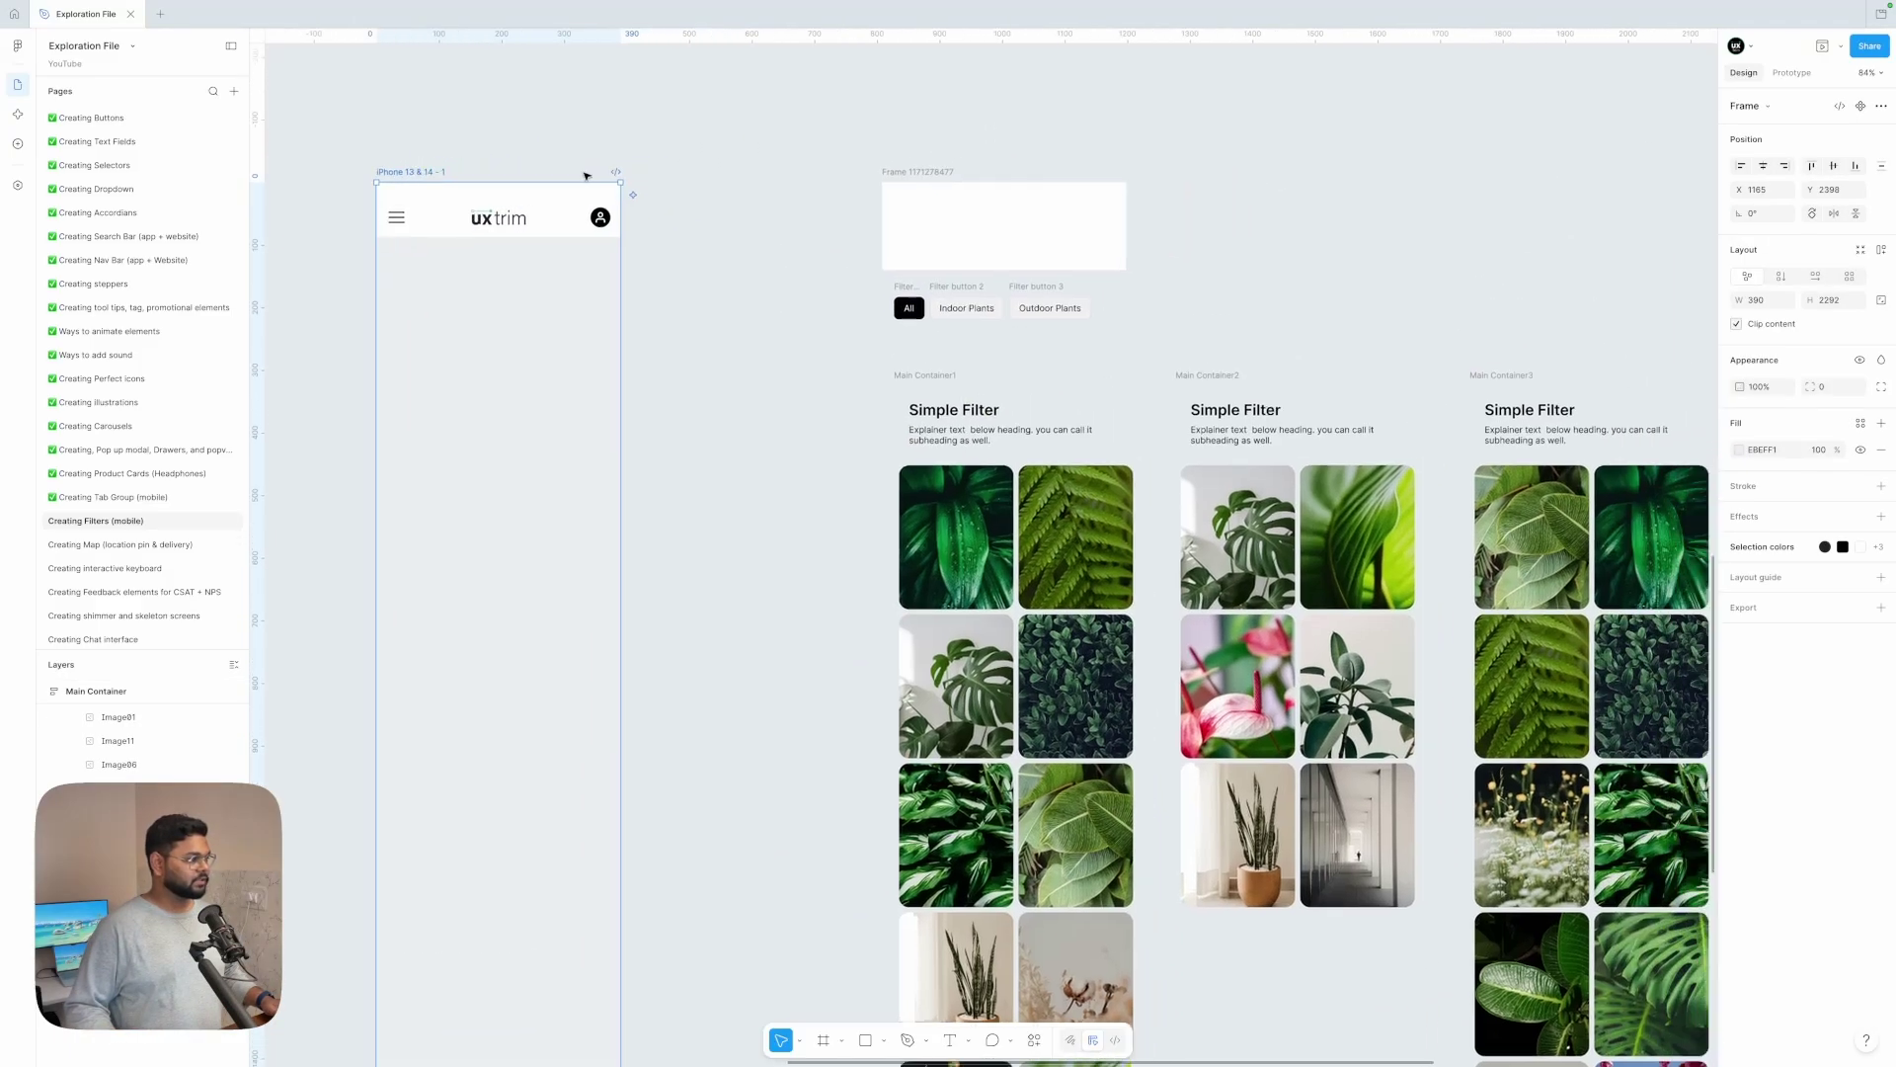
{"action": "left_click", "coordinate": [961, 222]}
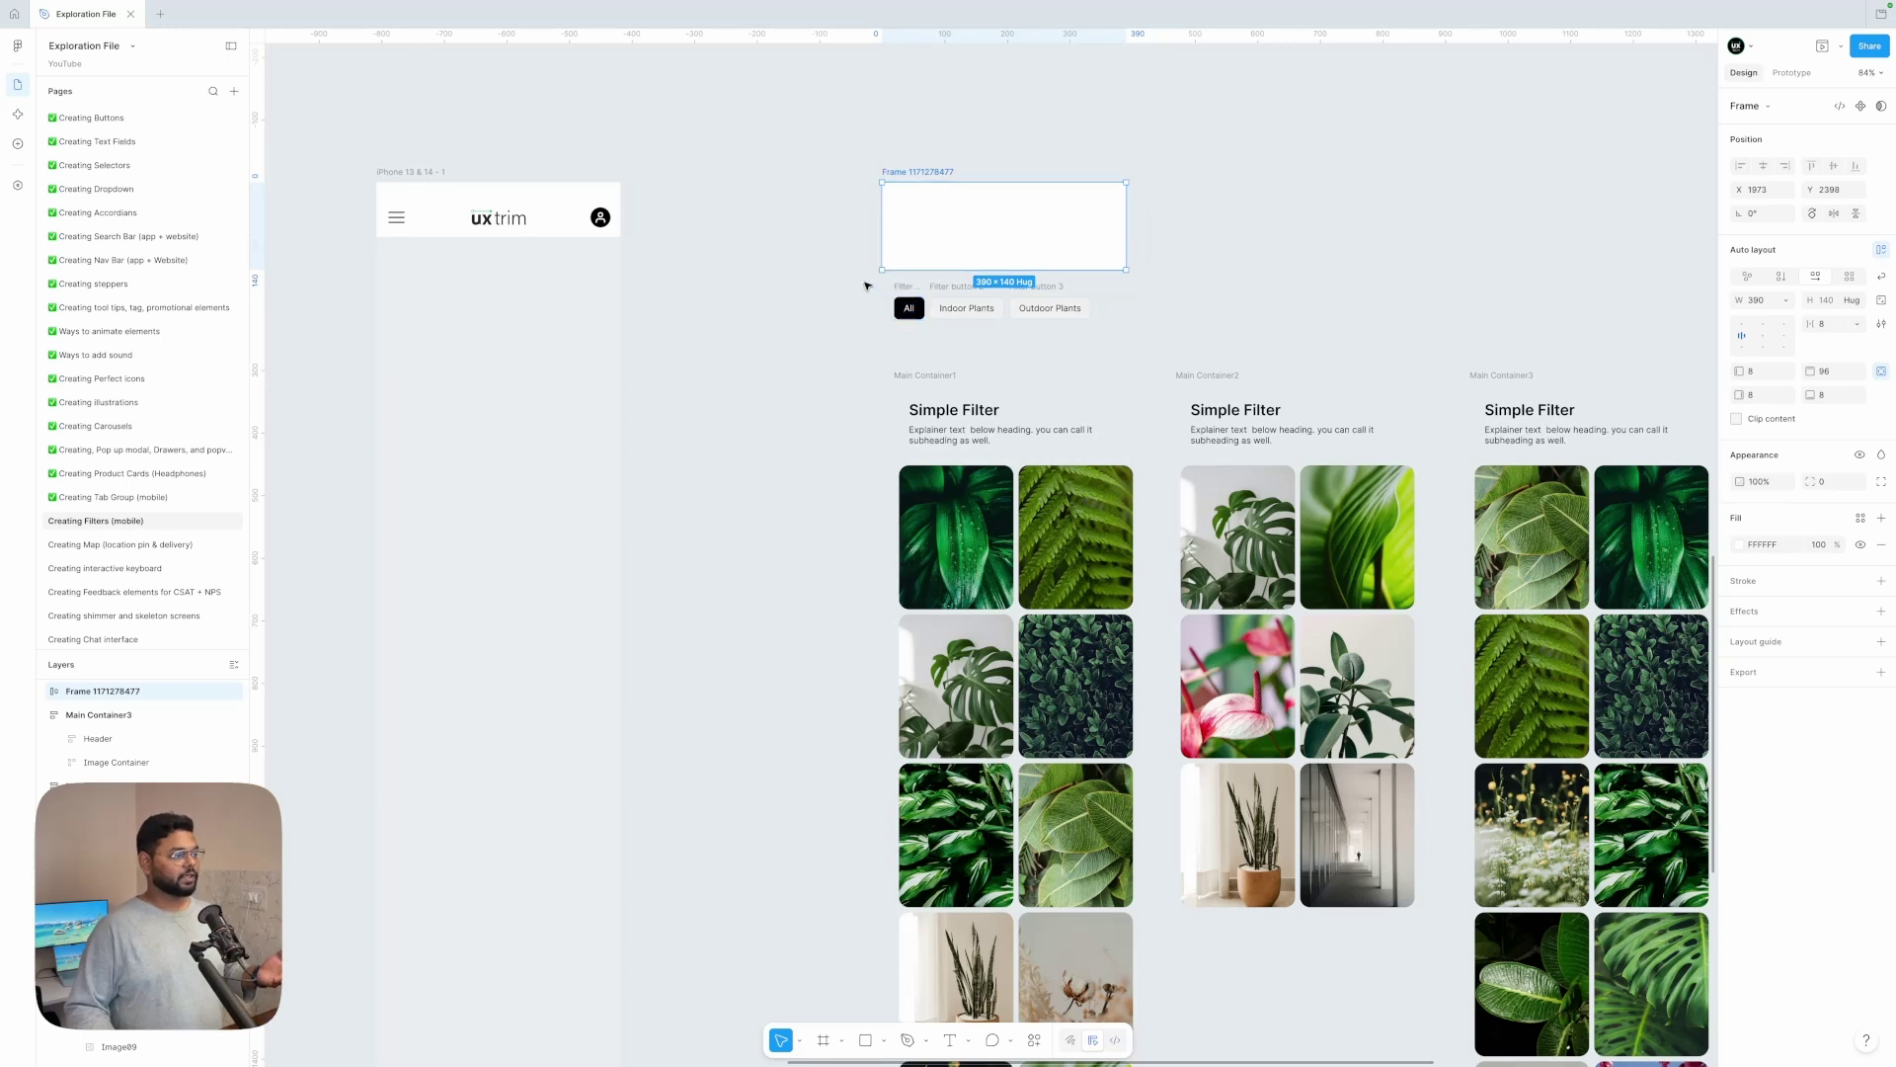
{"action": "left_click_drag", "start_coordinate": [865, 280], "coordinate": [1090, 351]}
{"action": "left_click", "coordinate": [1126, 354]}
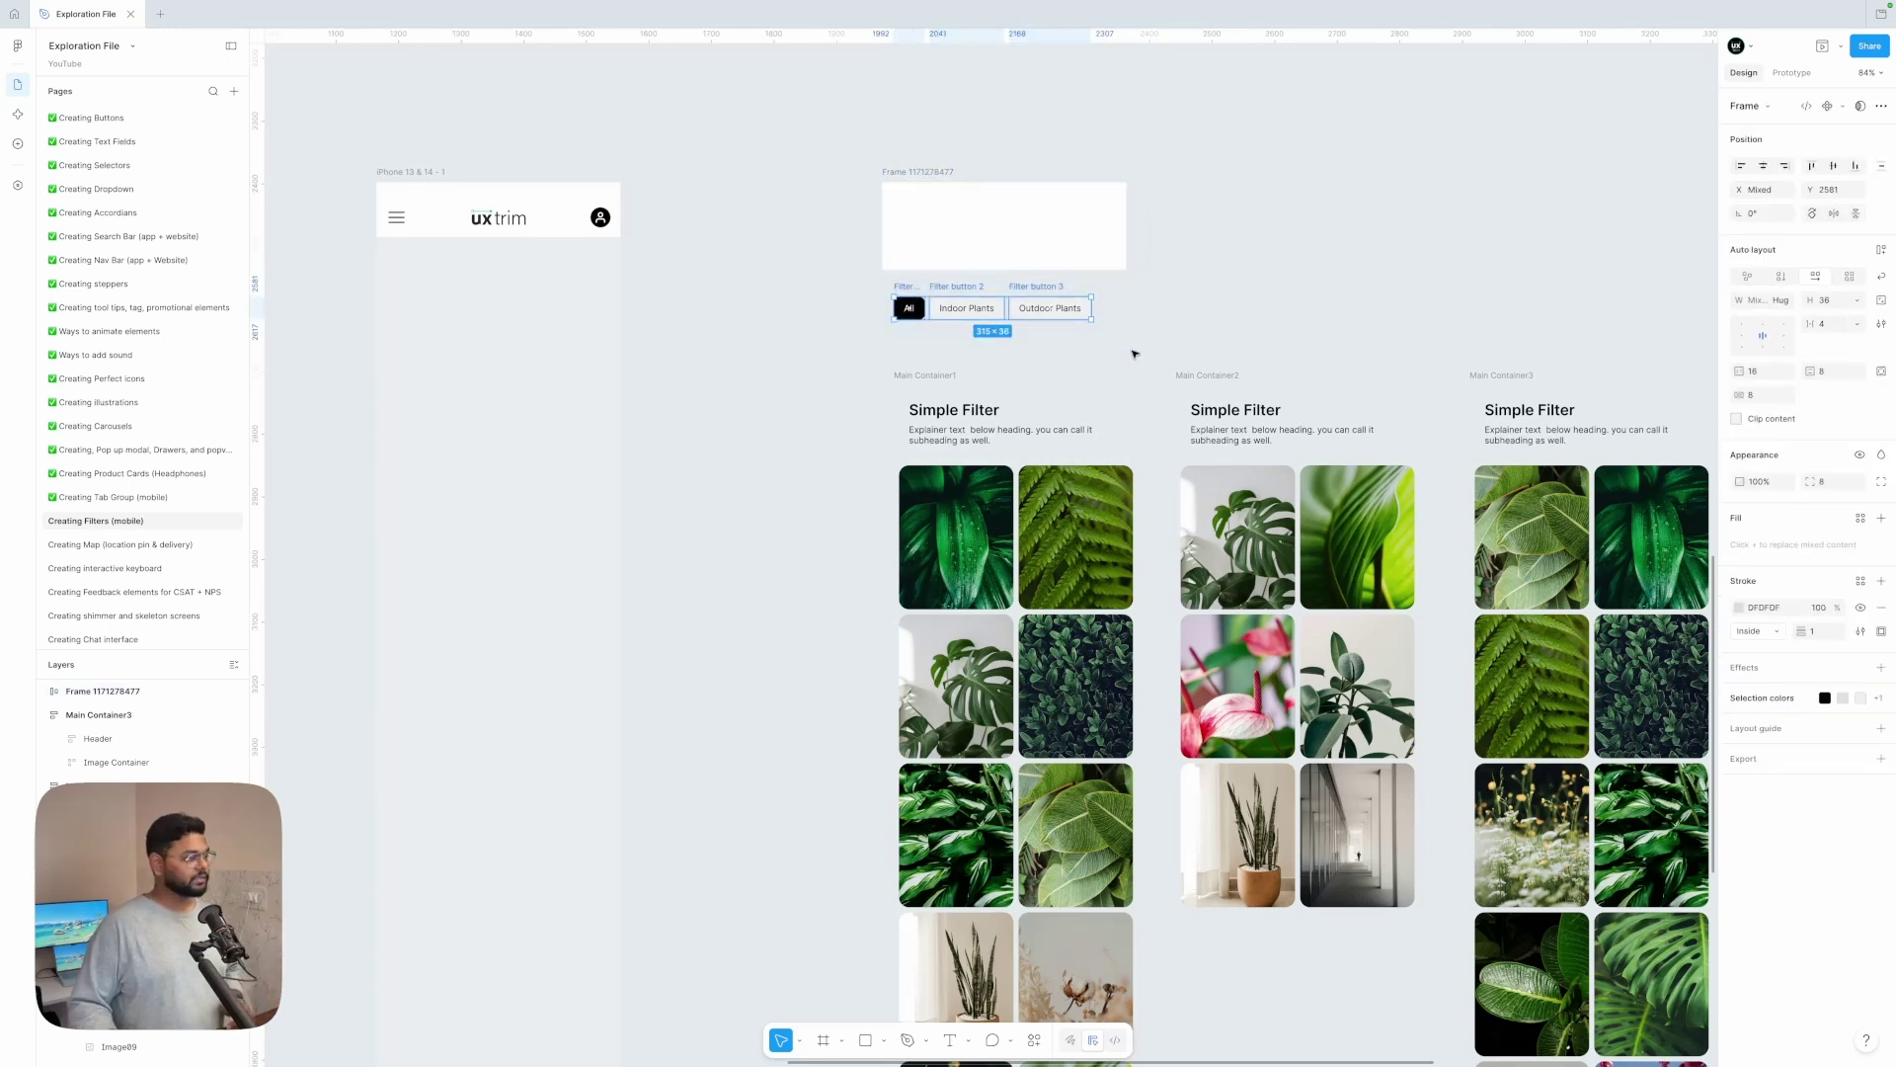
- Inspect the All, Indoor Plants and Outdoor Plants filter buttons one after another, including their fills and strokes
{"action": "scroll", "coordinate": [1146, 316], "scroll_direction": "up", "scroll_amount": 5}
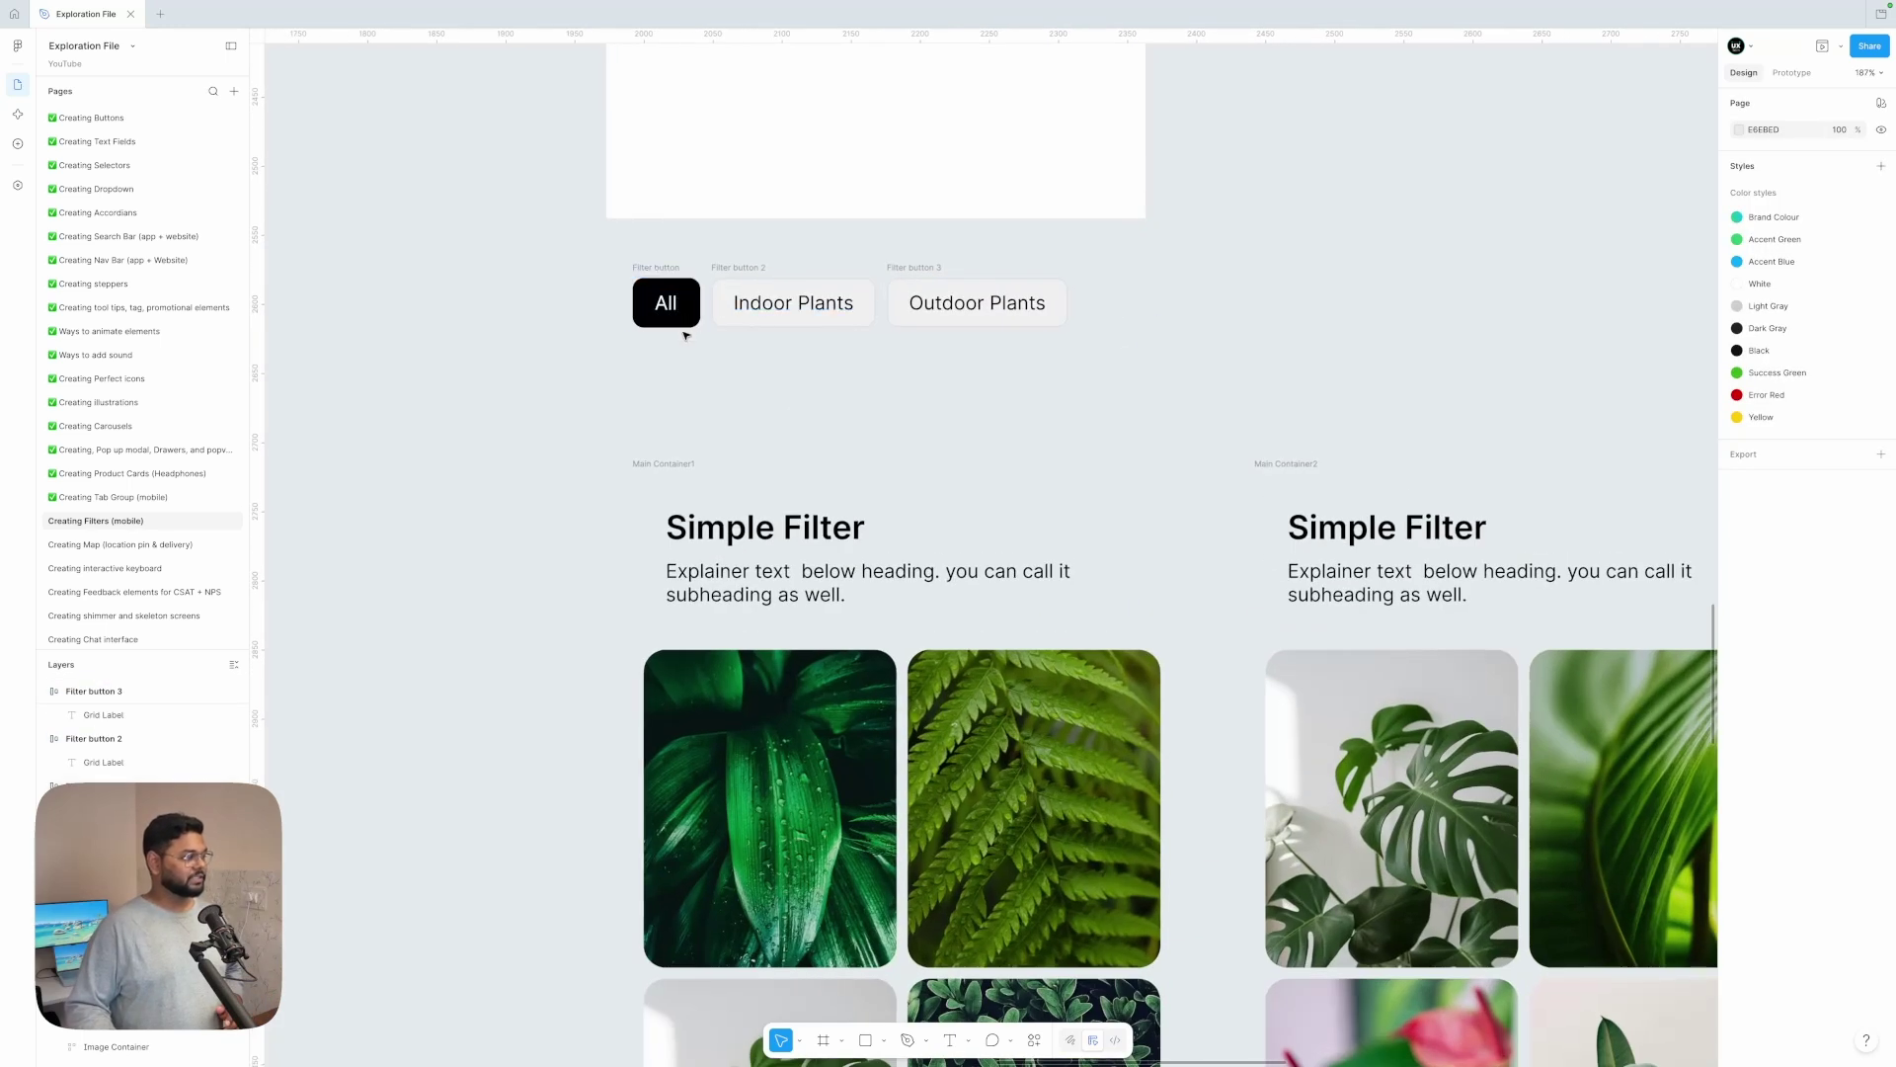
{"action": "scroll", "coordinate": [671, 326], "scroll_direction": "down", "scroll_amount": 3}
{"action": "scroll", "coordinate": [726, 313], "scroll_direction": "up", "scroll_amount": 3}
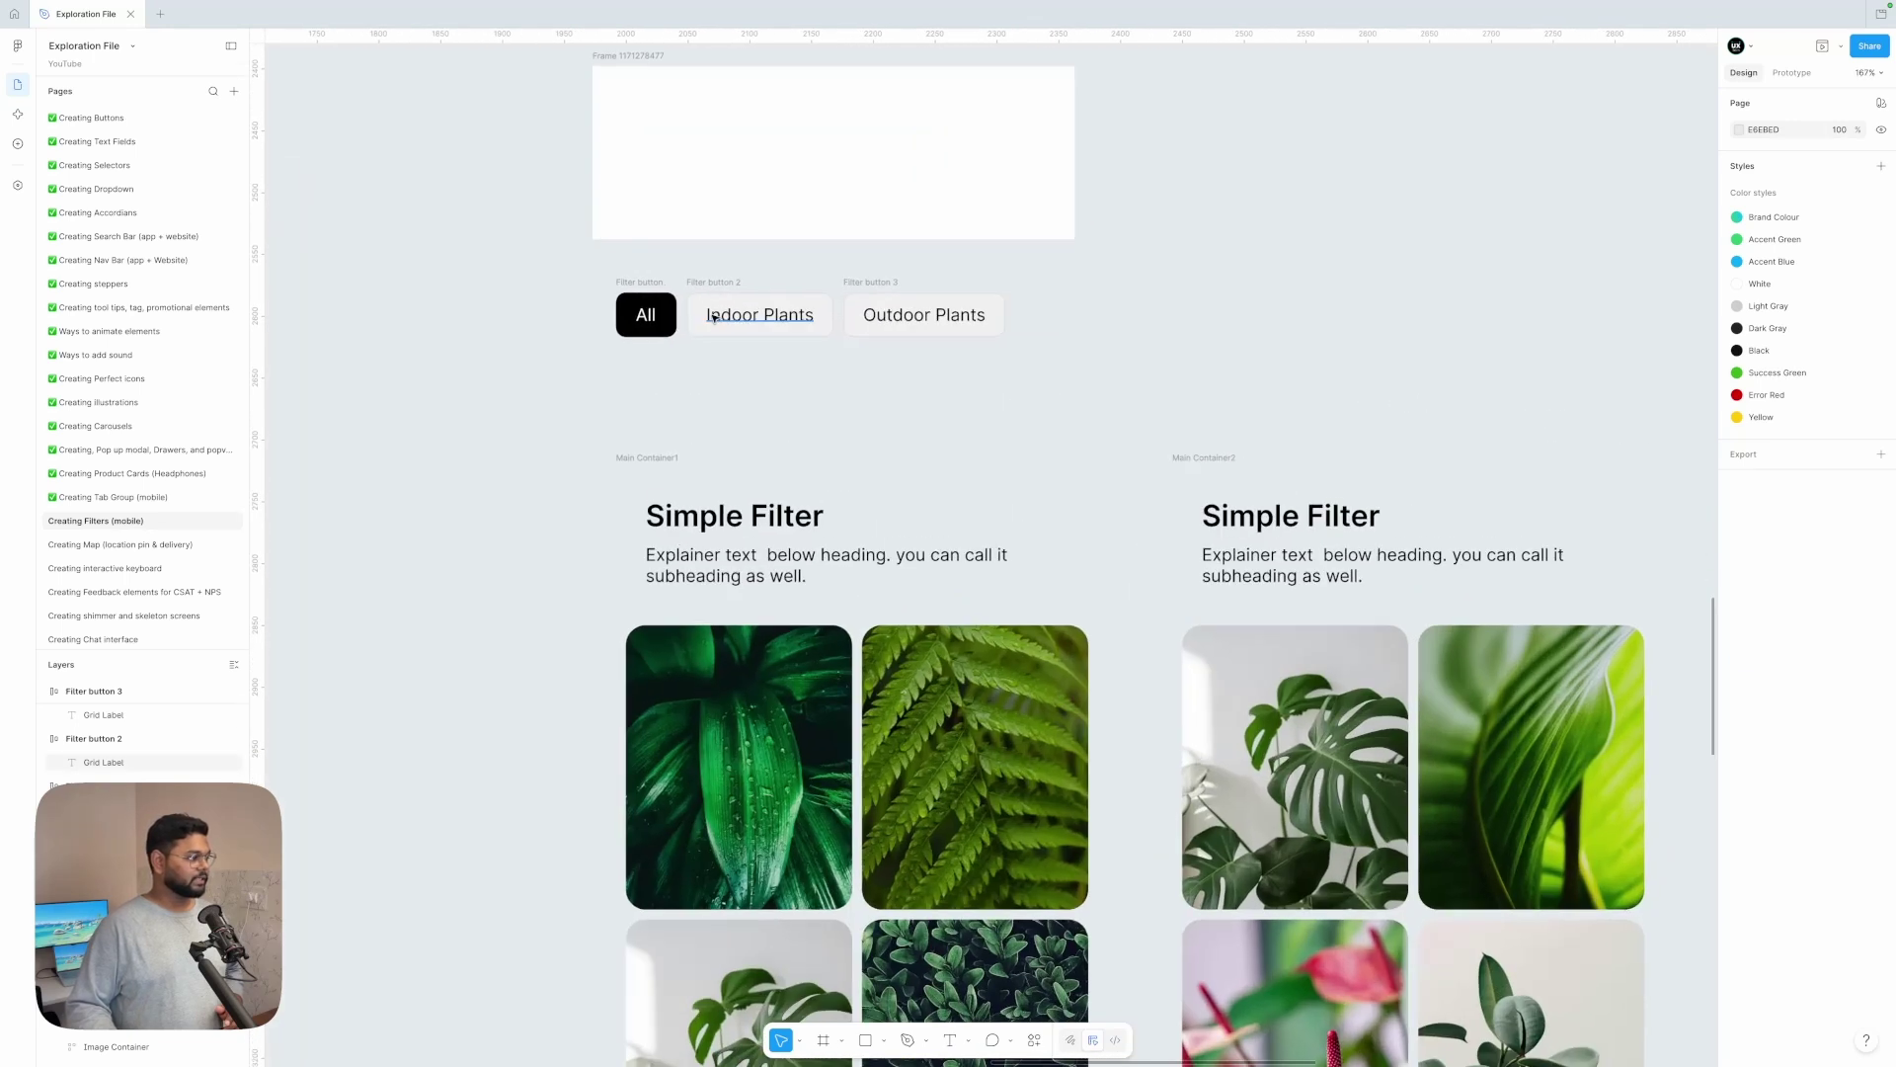
{"action": "left_click", "coordinate": [672, 296]}
{"action": "scroll", "coordinate": [578, 381], "scroll_direction": "left", "scroll_amount": 2}
{"action": "left_click", "coordinate": [657, 288]}
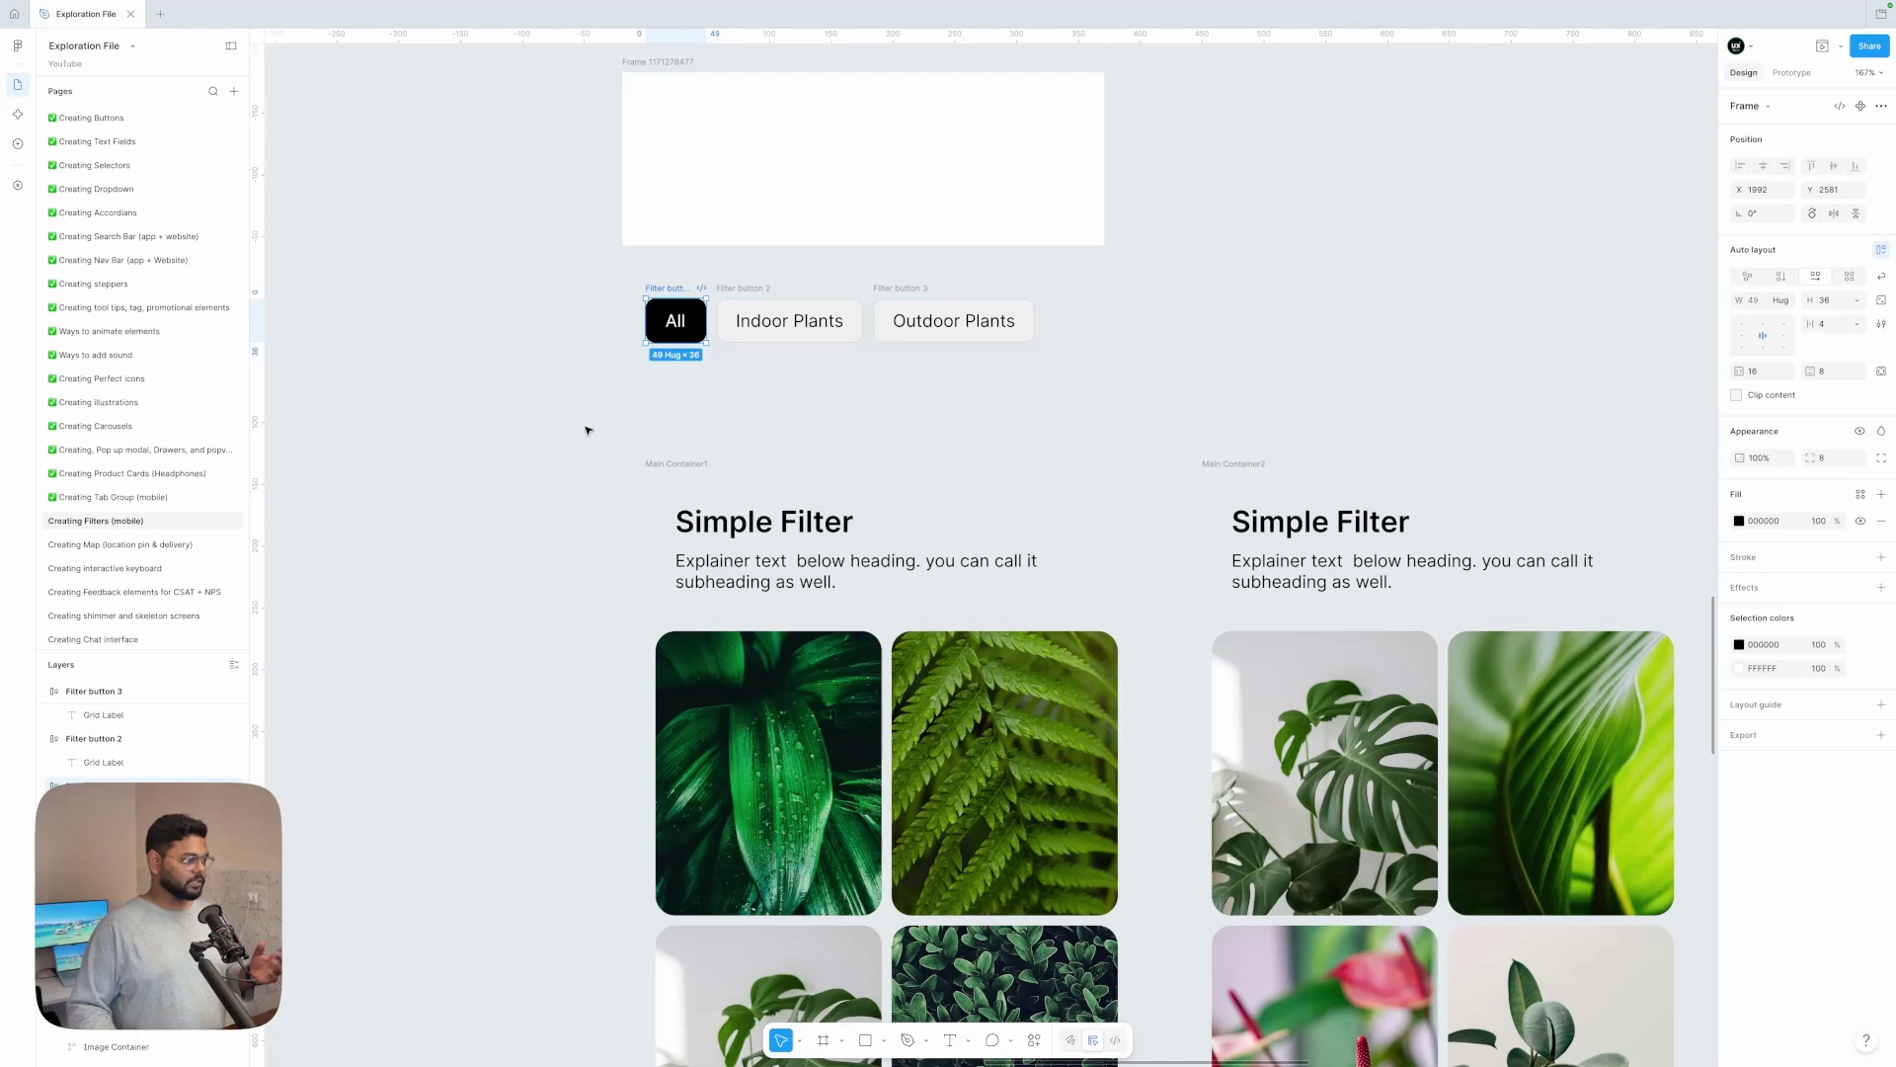
{"action": "left_click", "coordinate": [761, 289]}
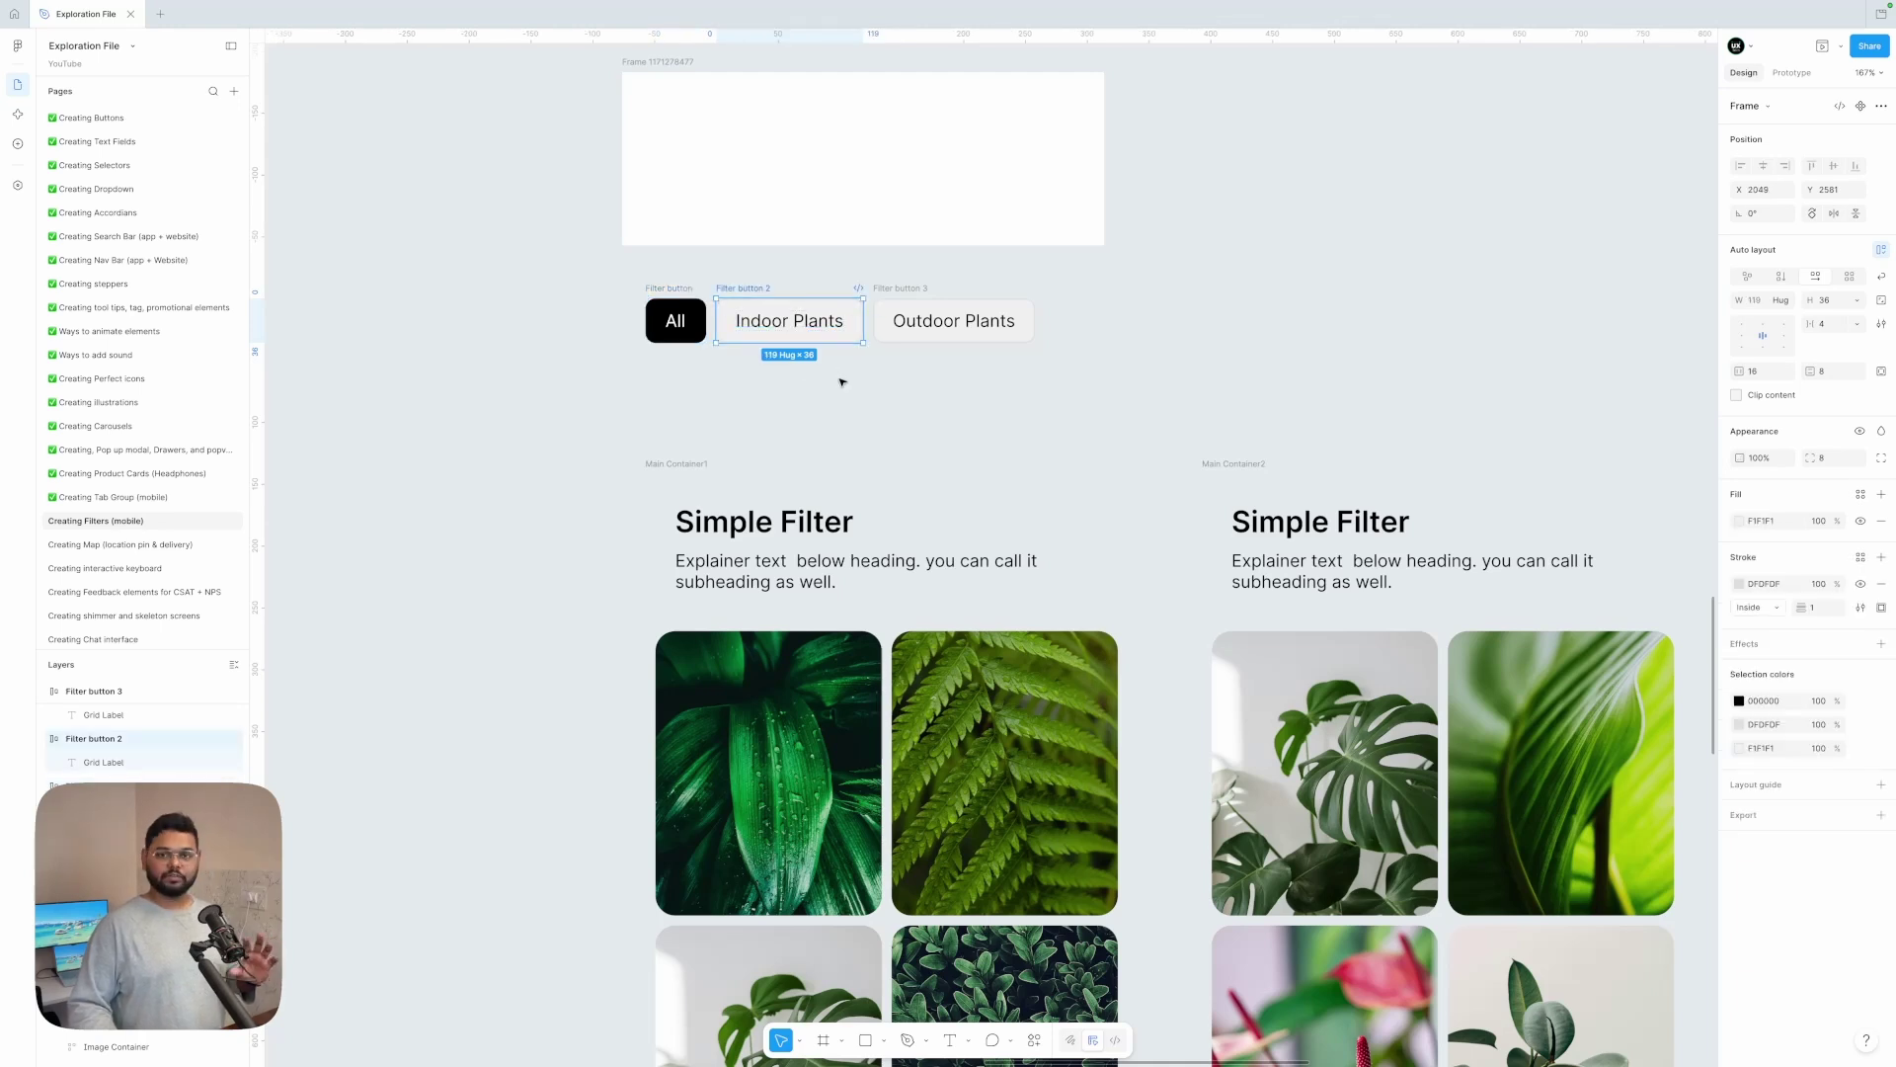
{"action": "scroll", "coordinate": [842, 383], "scroll_direction": "right", "scroll_amount": 2}
{"action": "left_click", "coordinate": [857, 284]}
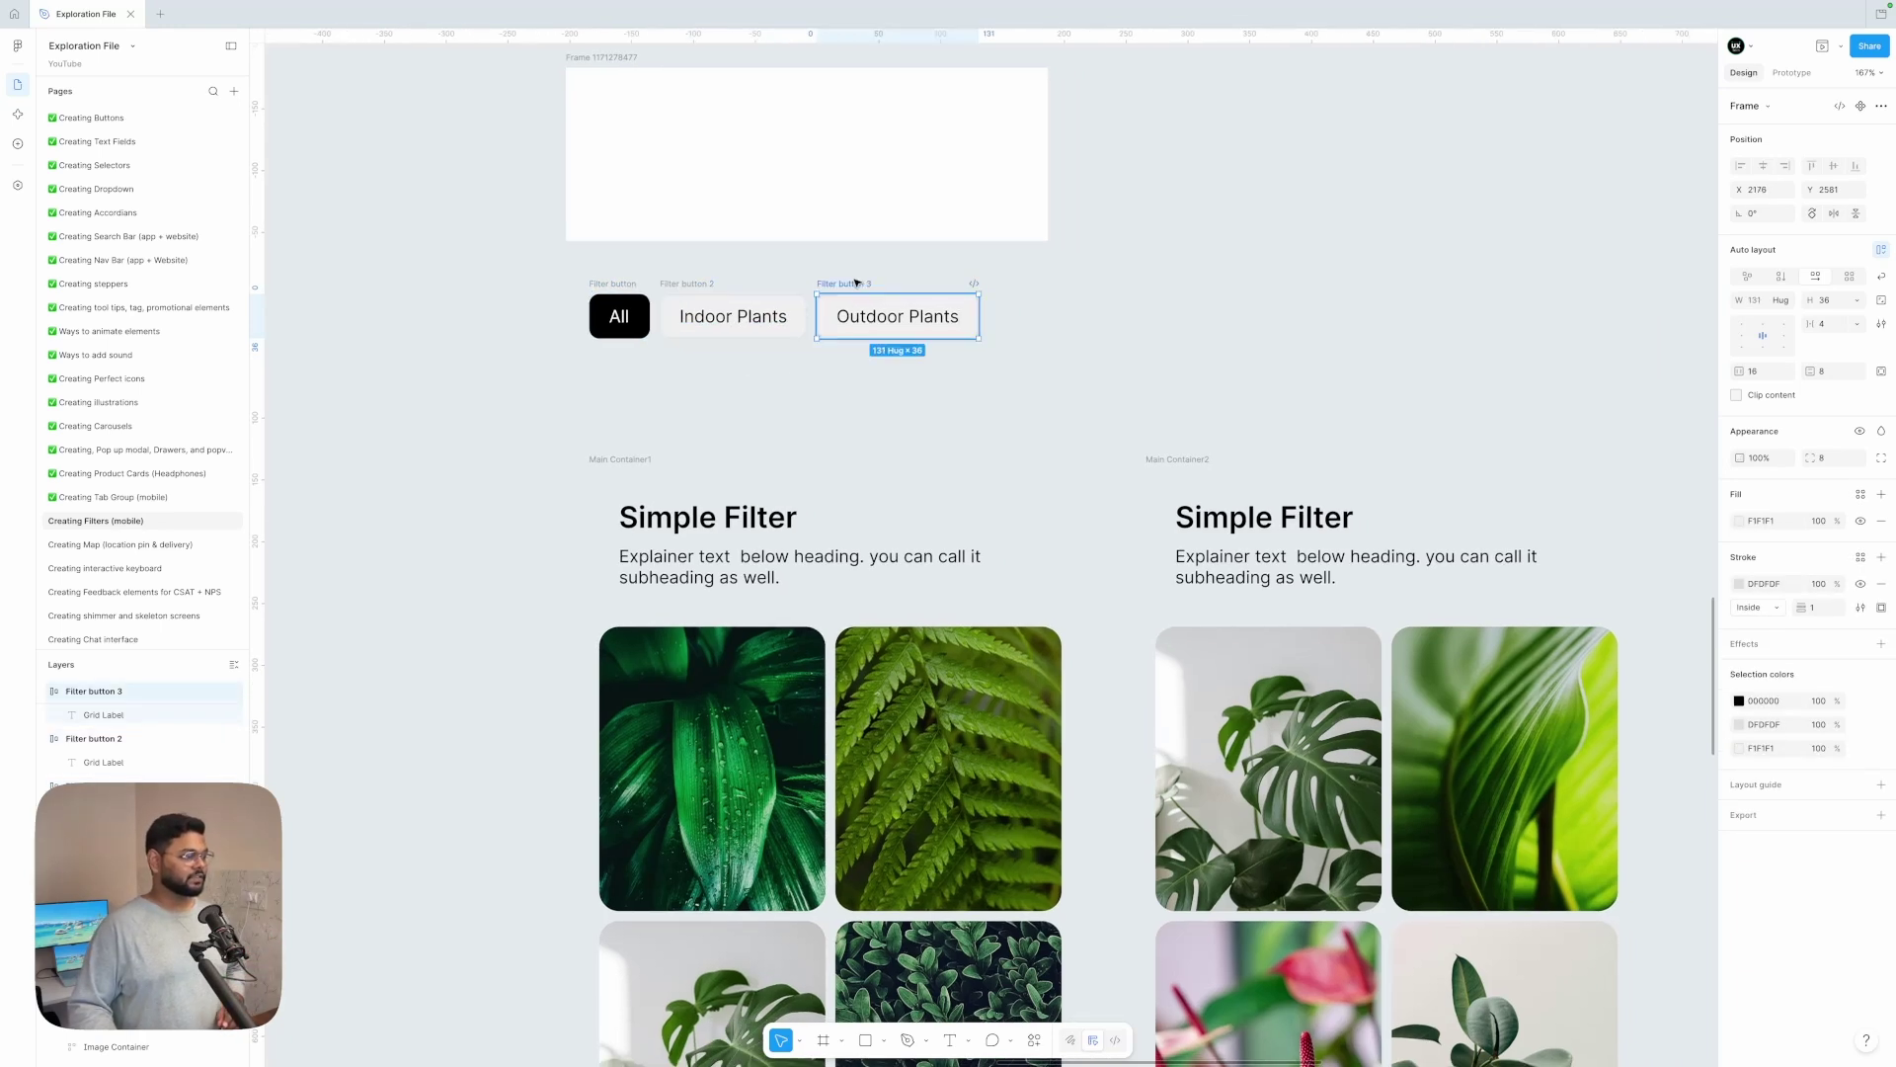
{"action": "left_click", "coordinate": [1077, 321]}
- Examine Main Container1, Main Container2 and Main Container3 and compare the plant images prepared for each filter
{"action": "scroll", "coordinate": [1077, 321], "scroll_direction": "down", "scroll_amount": 5}
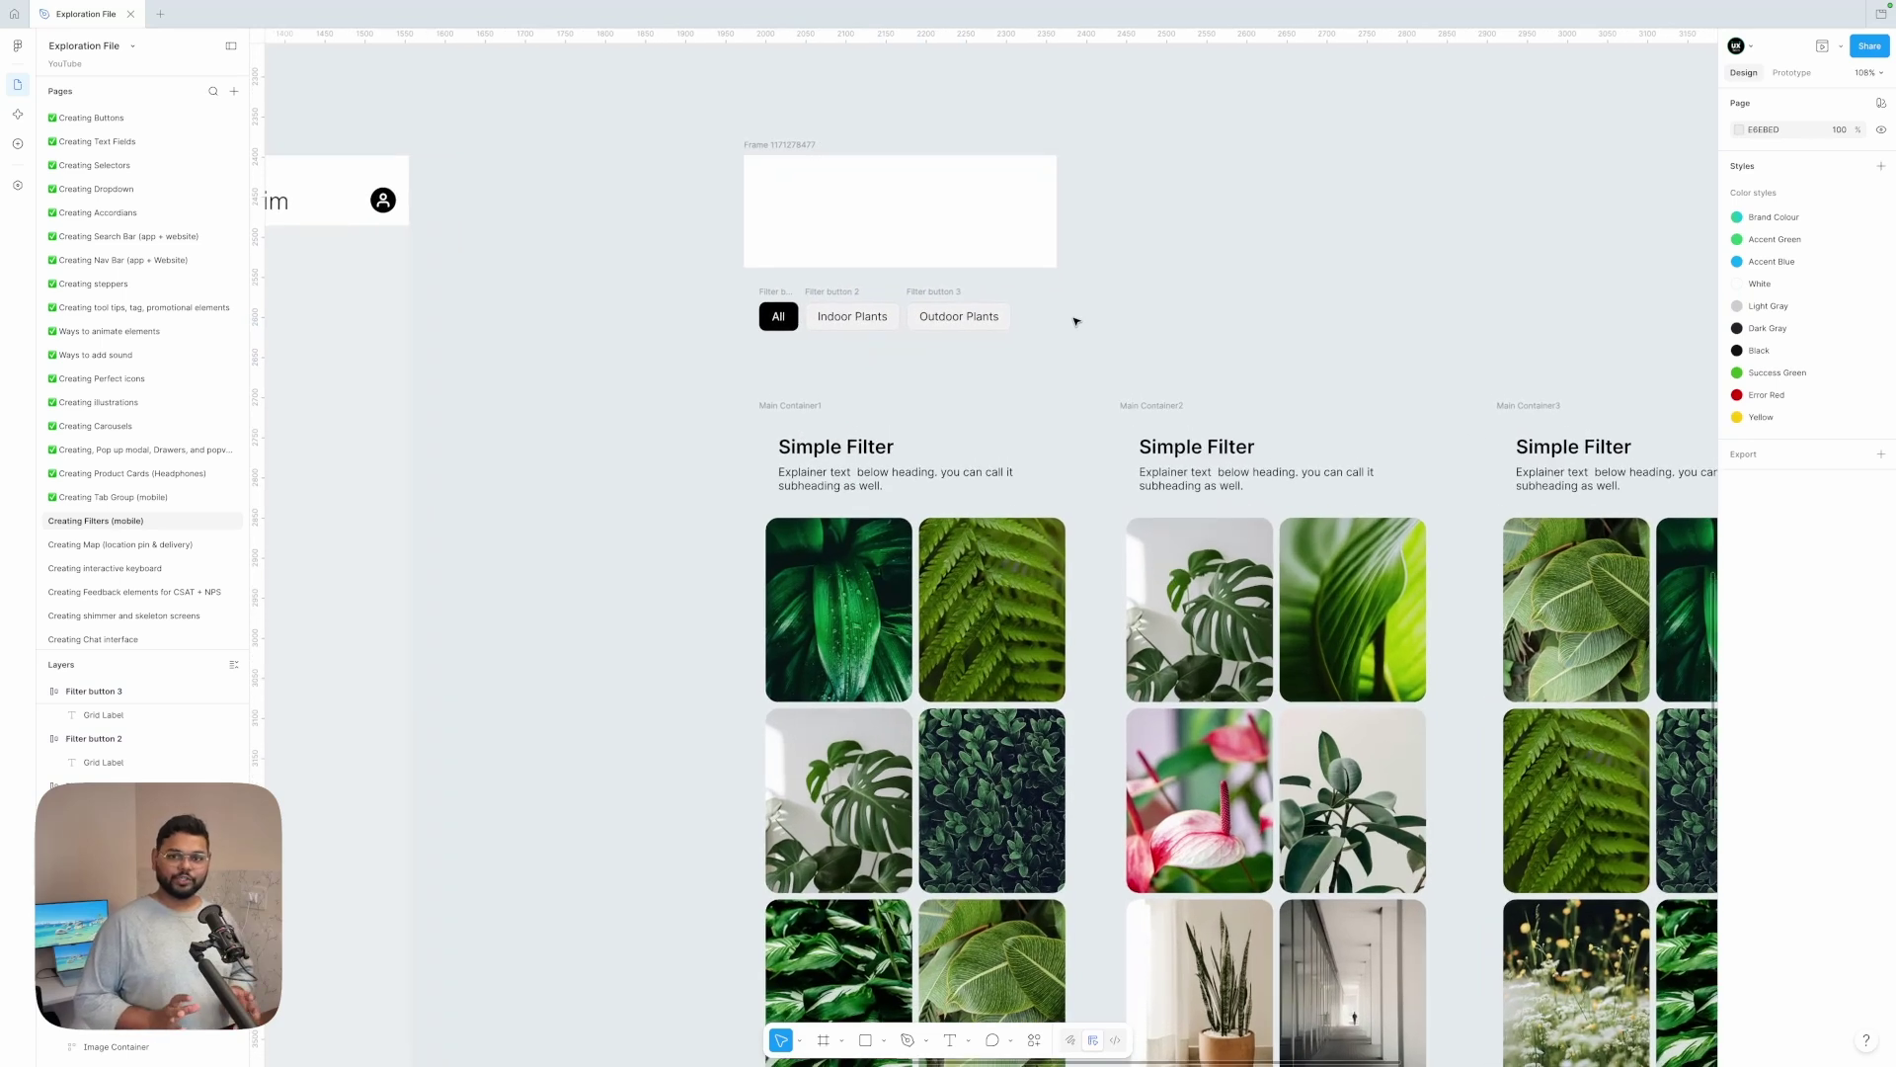
{"action": "scroll", "coordinate": [1070, 317], "scroll_direction": "left", "scroll_amount": 2}
{"action": "left_click", "coordinate": [842, 324]}
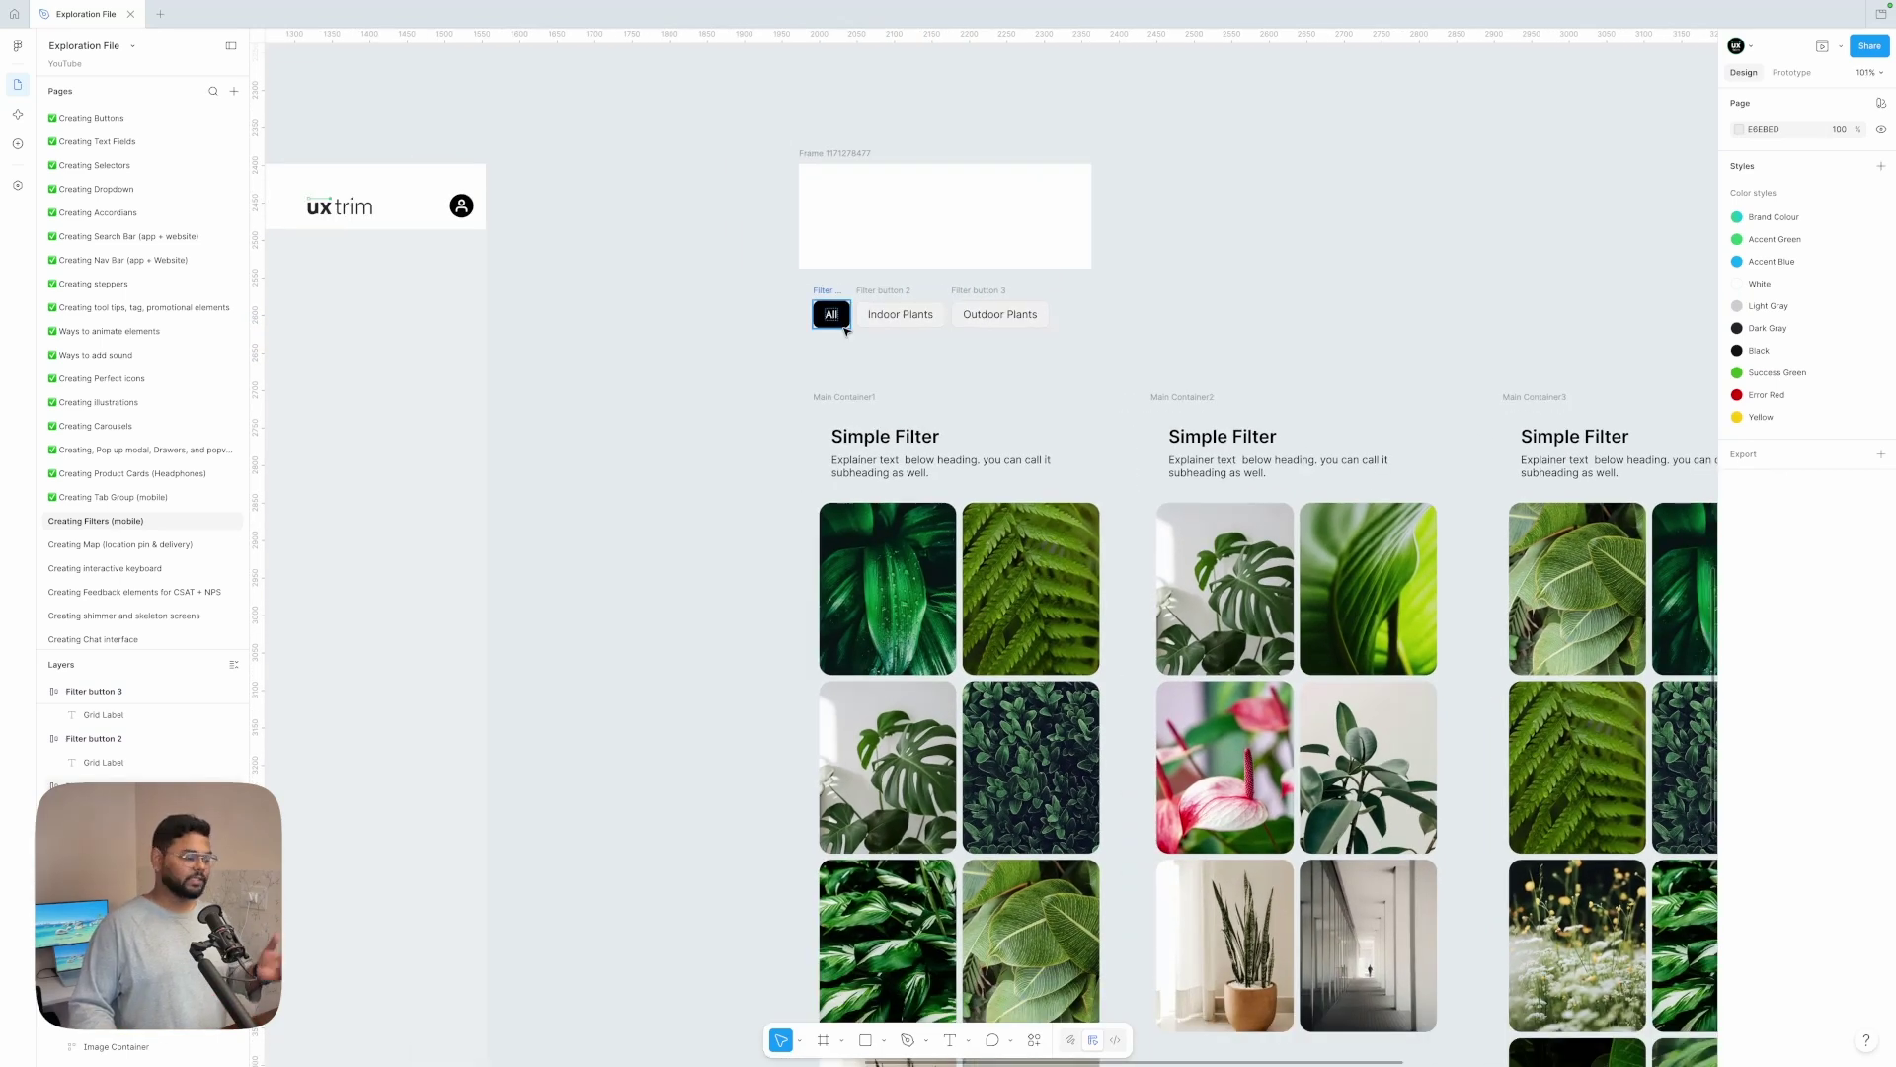
{"action": "scroll", "coordinate": [847, 330], "scroll_direction": "down", "scroll_amount": 5}
{"action": "left_click", "coordinate": [838, 341]}
{"action": "scroll", "coordinate": [839, 341], "scroll_direction": "down", "scroll_amount": 2}
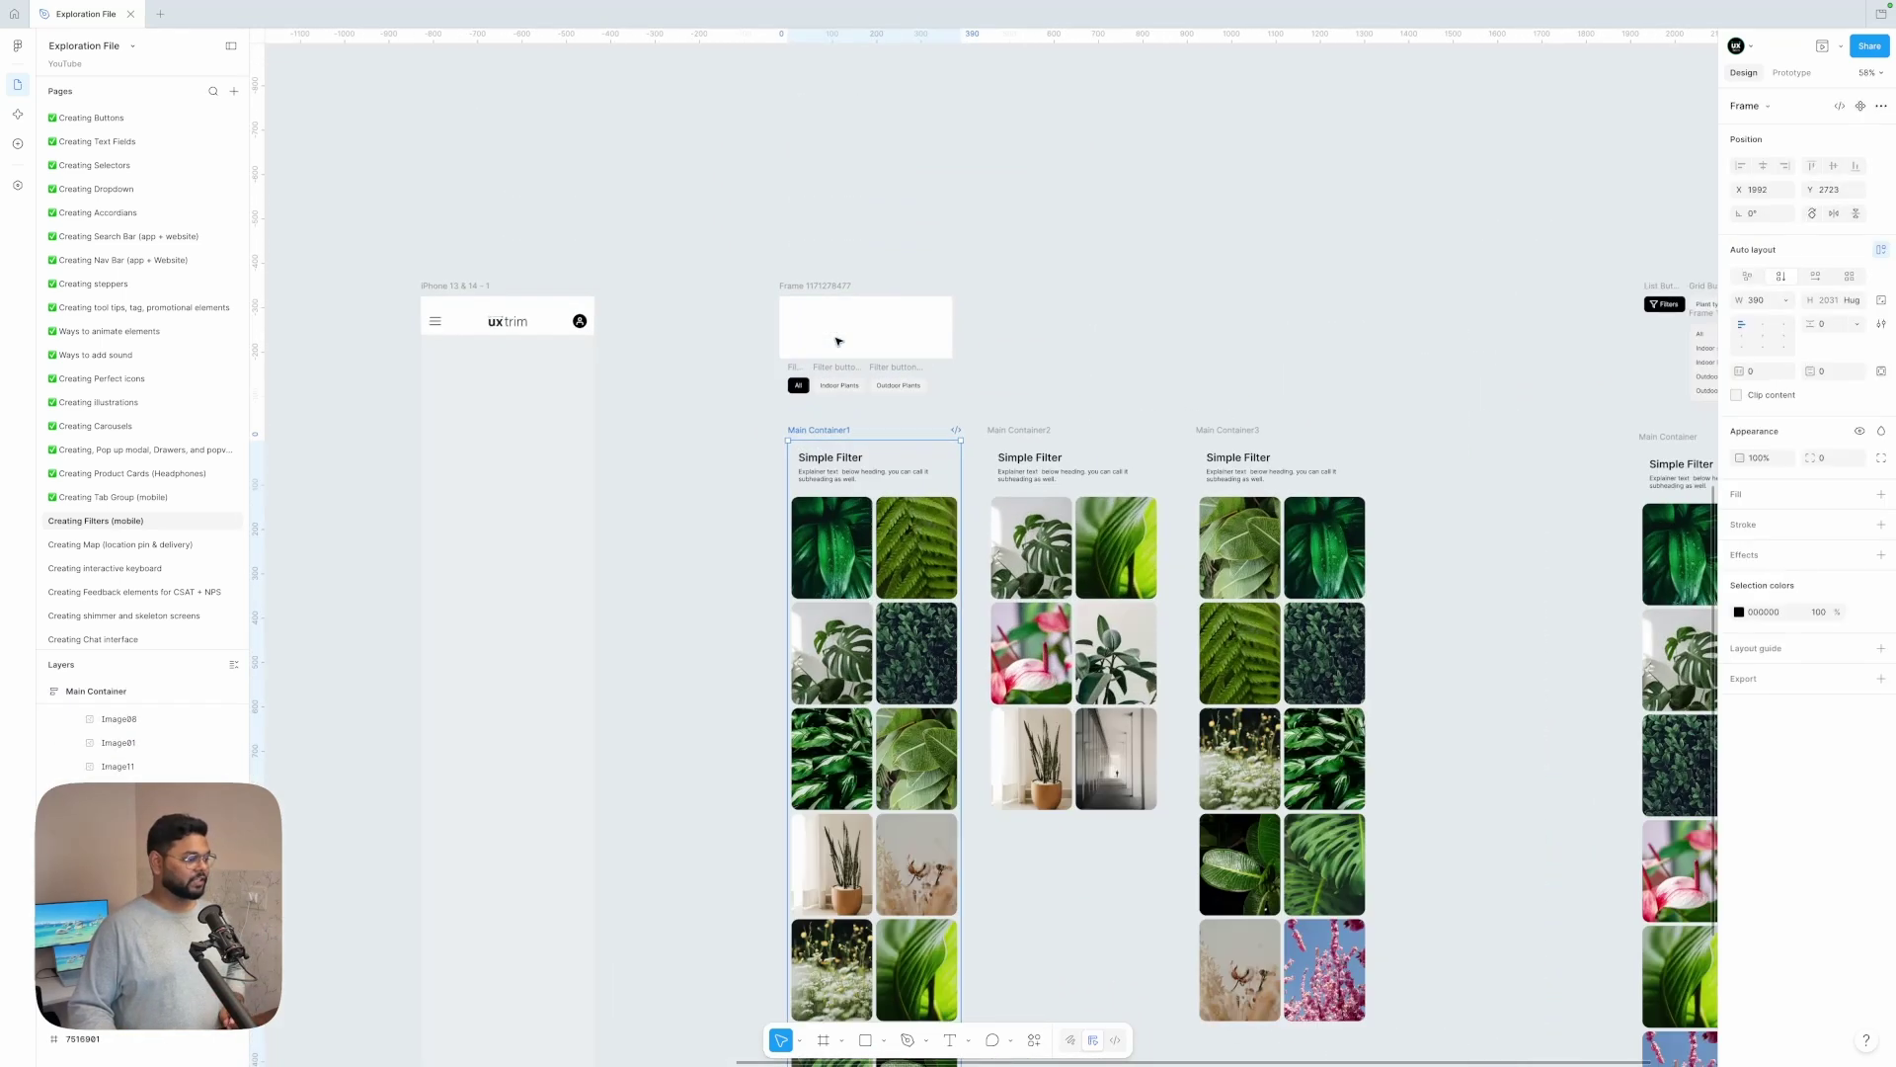
{"action": "scroll", "coordinate": [869, 368], "scroll_direction": "up", "scroll_amount": 5}
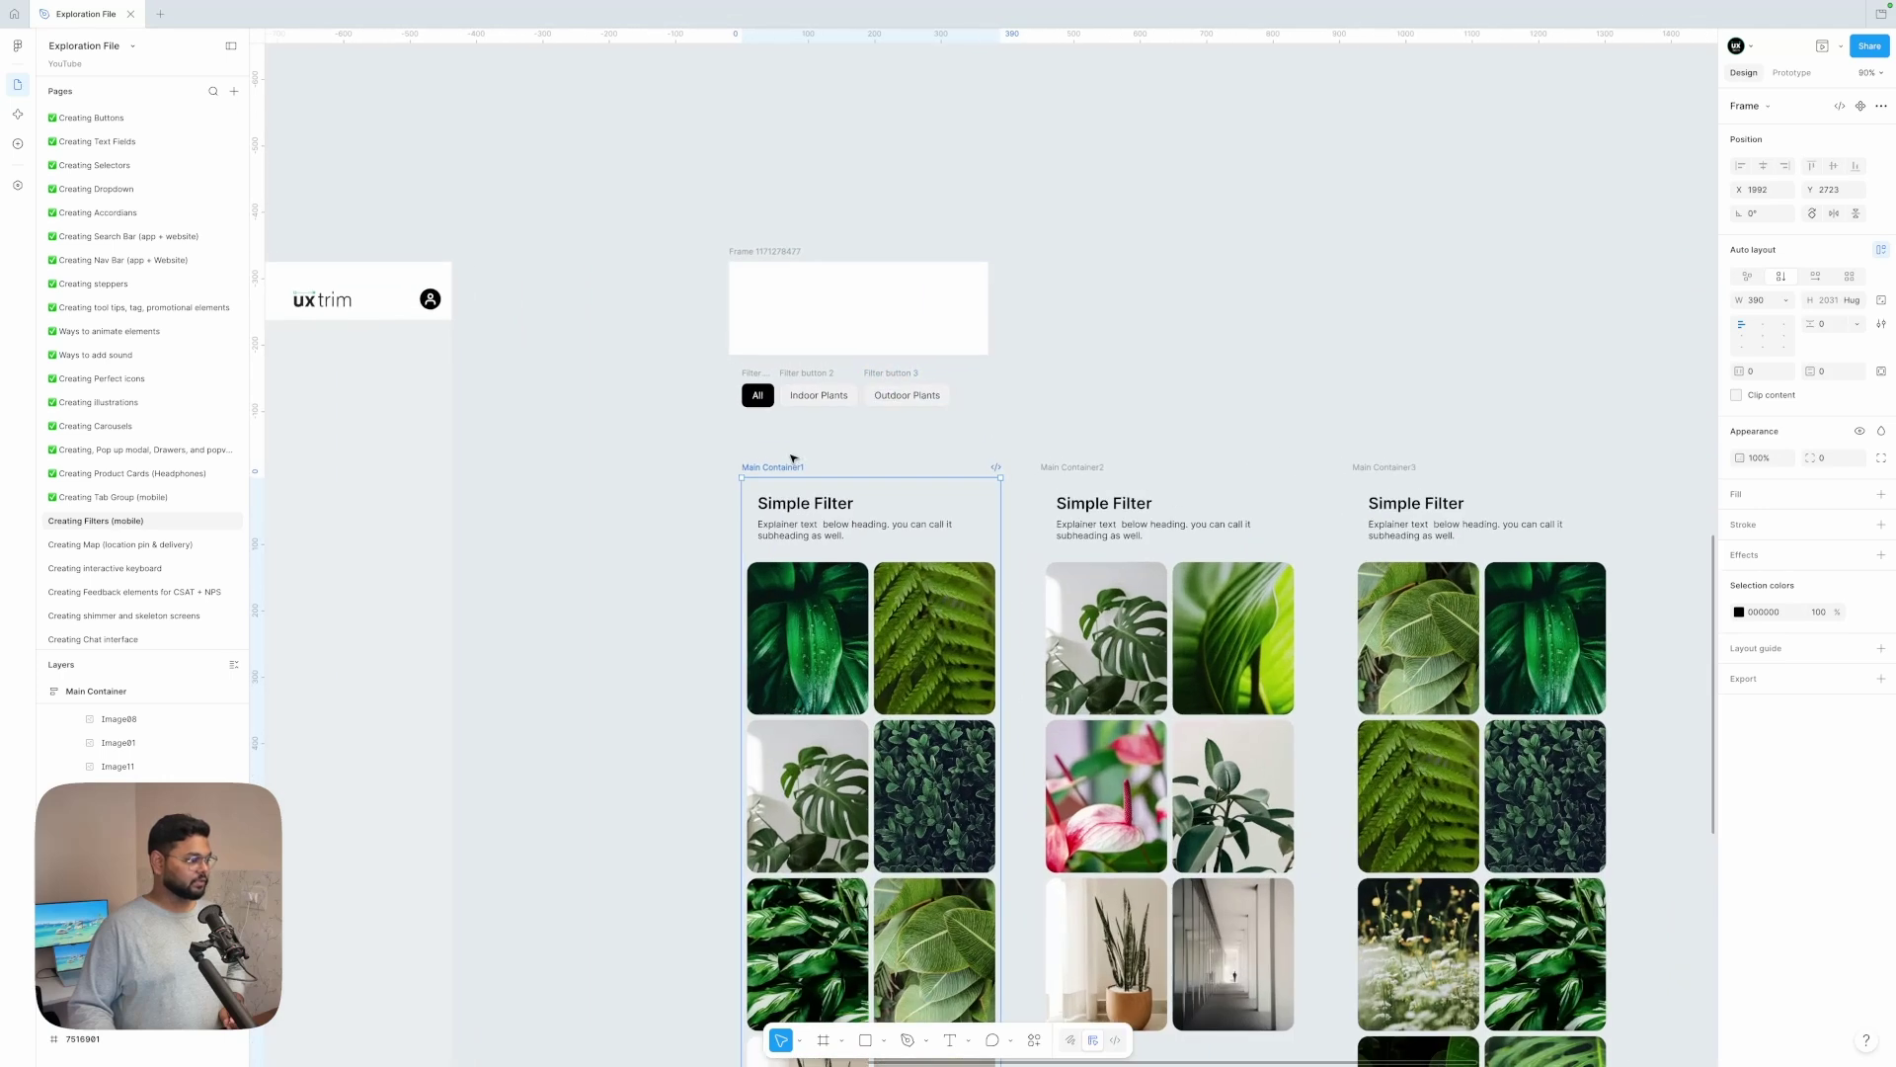
{"action": "scroll", "coordinate": [793, 458], "scroll_direction": "down", "scroll_amount": 4}
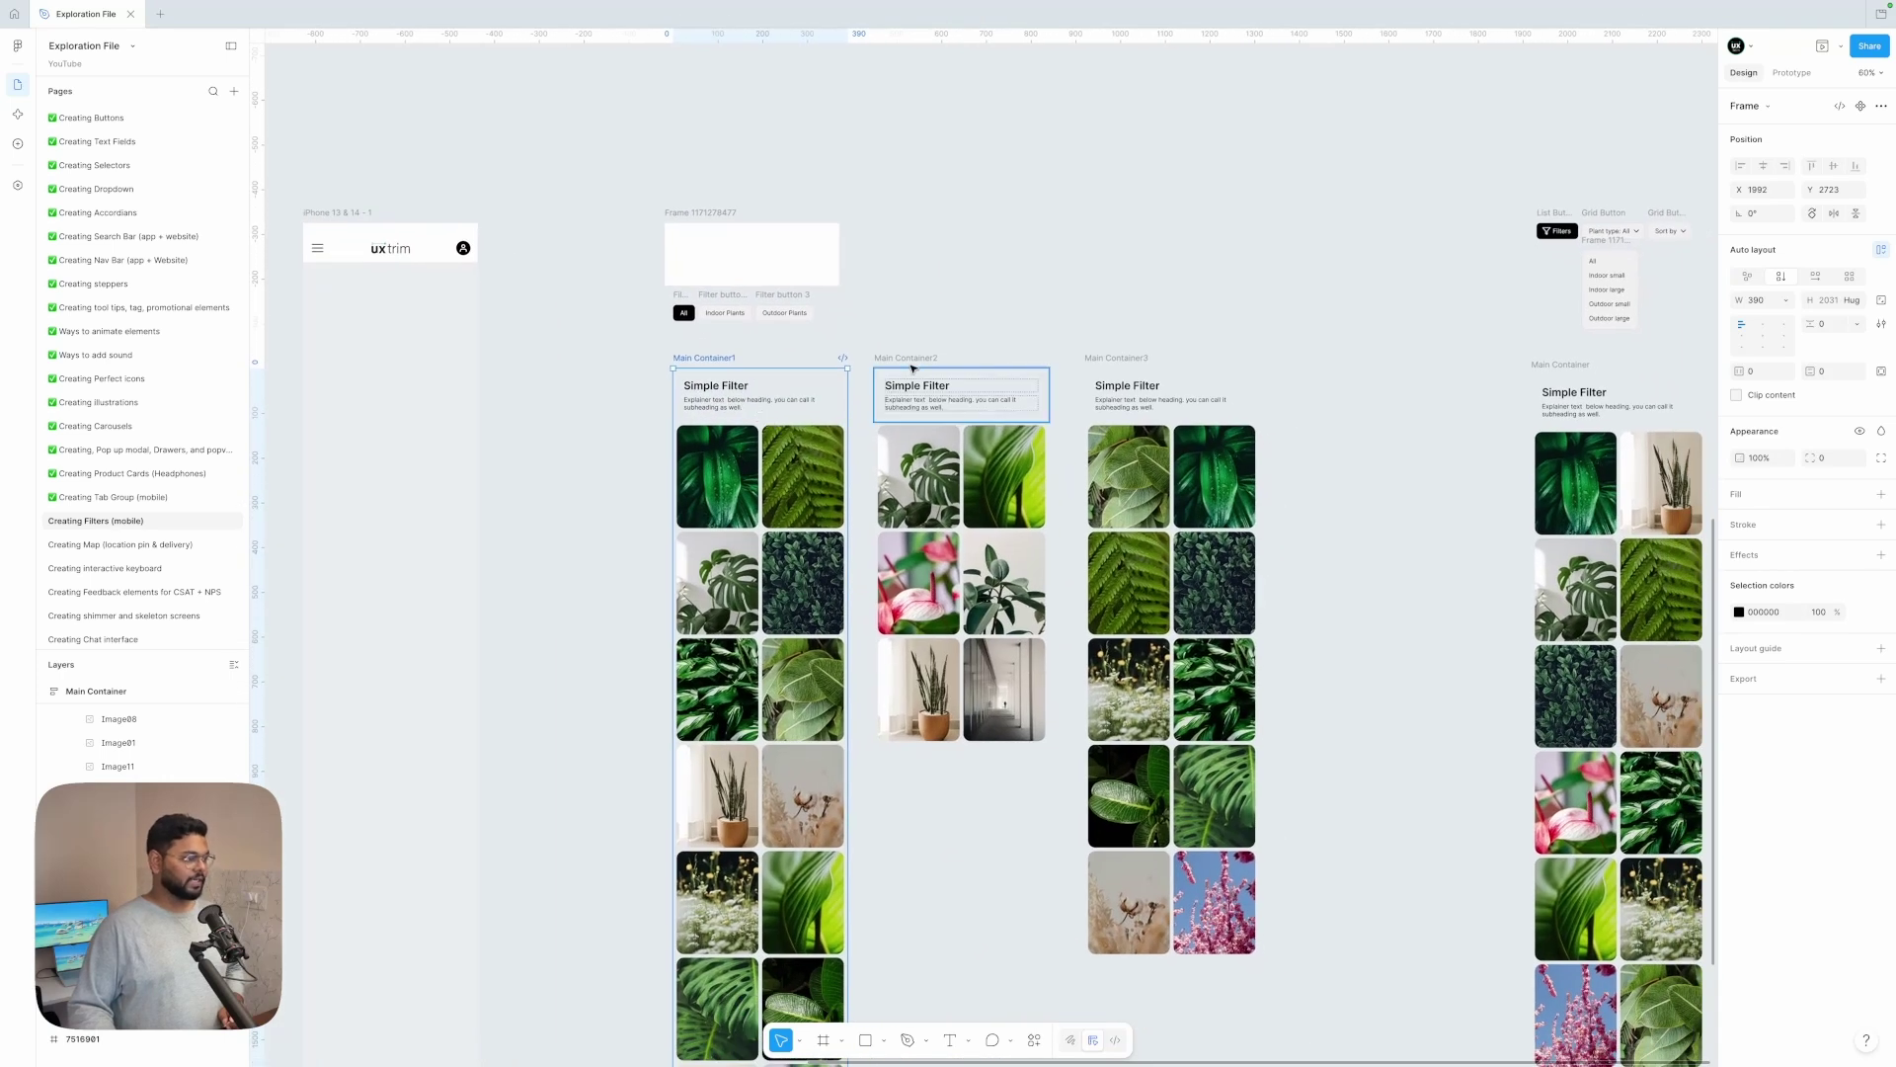
{"action": "scroll", "coordinate": [968, 632], "scroll_direction": "down", "scroll_amount": 1}
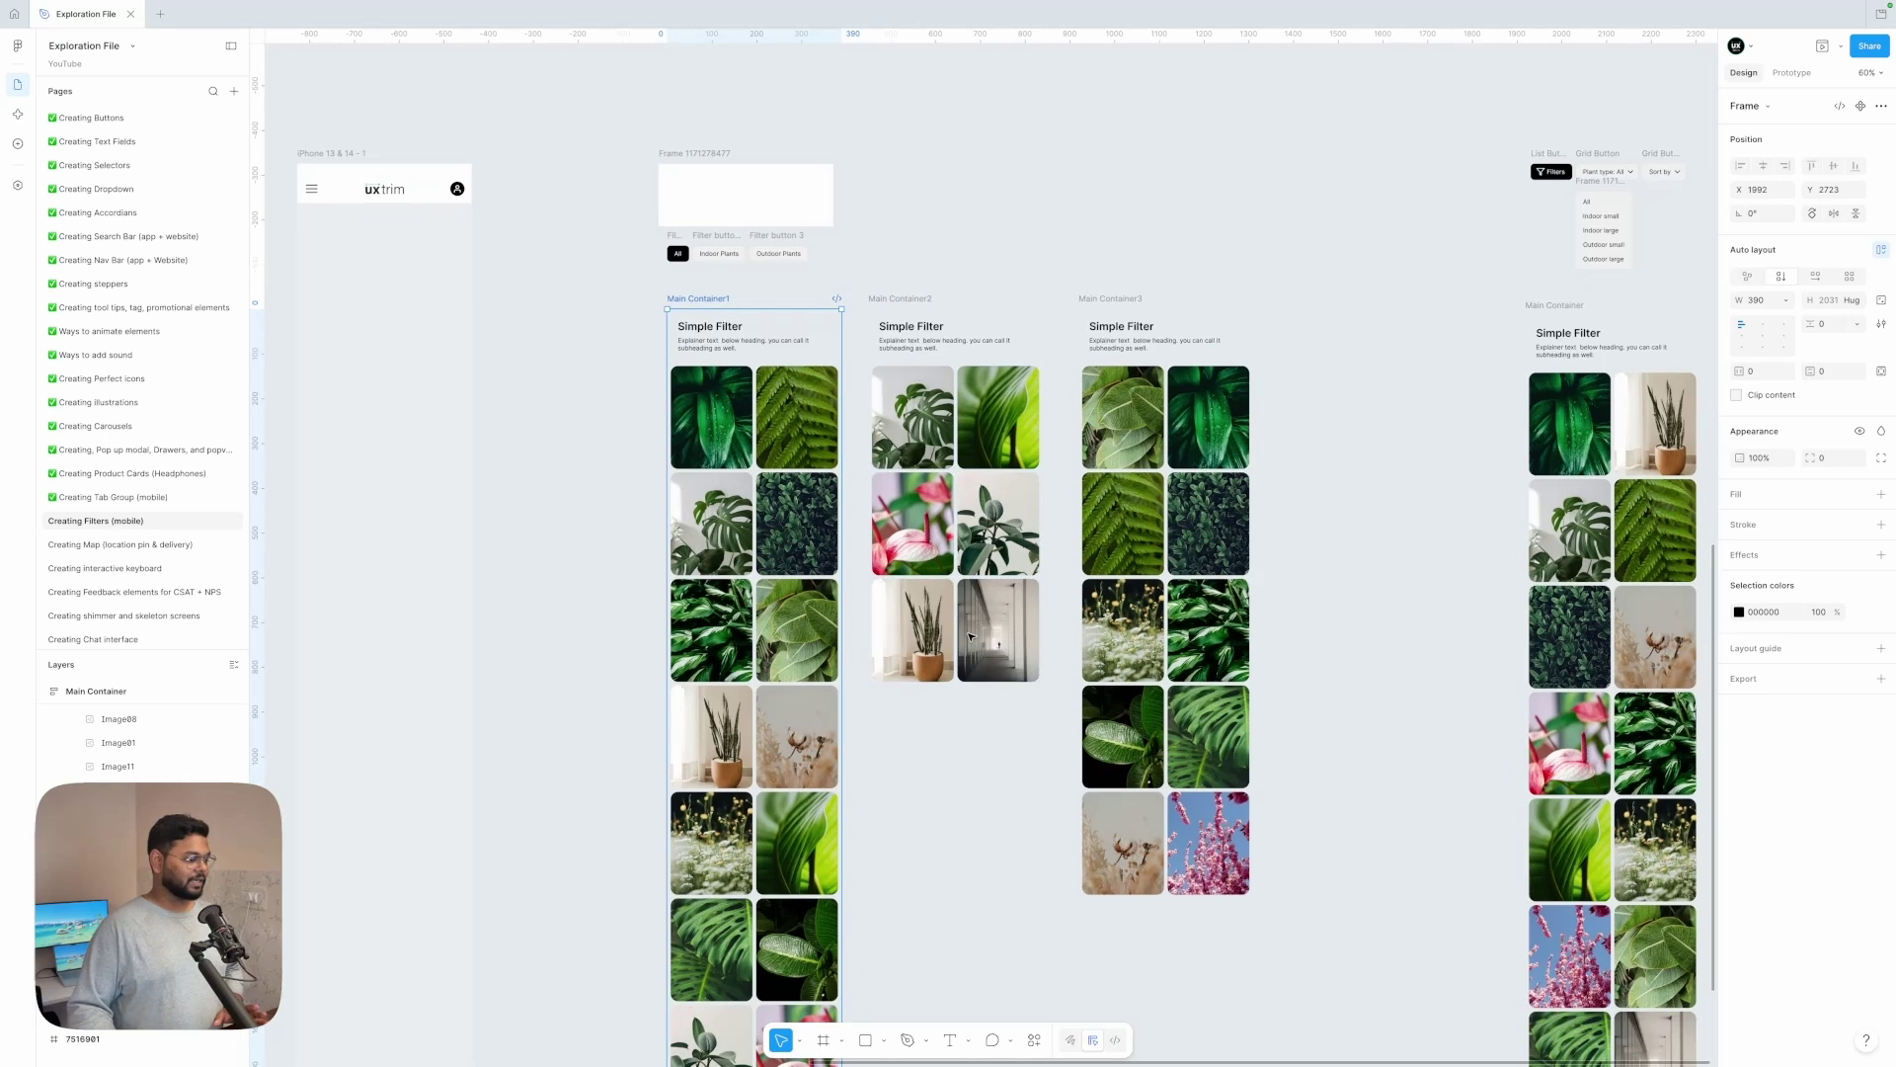
{"action": "scroll", "coordinate": [969, 637], "scroll_direction": "down", "scroll_amount": 3}
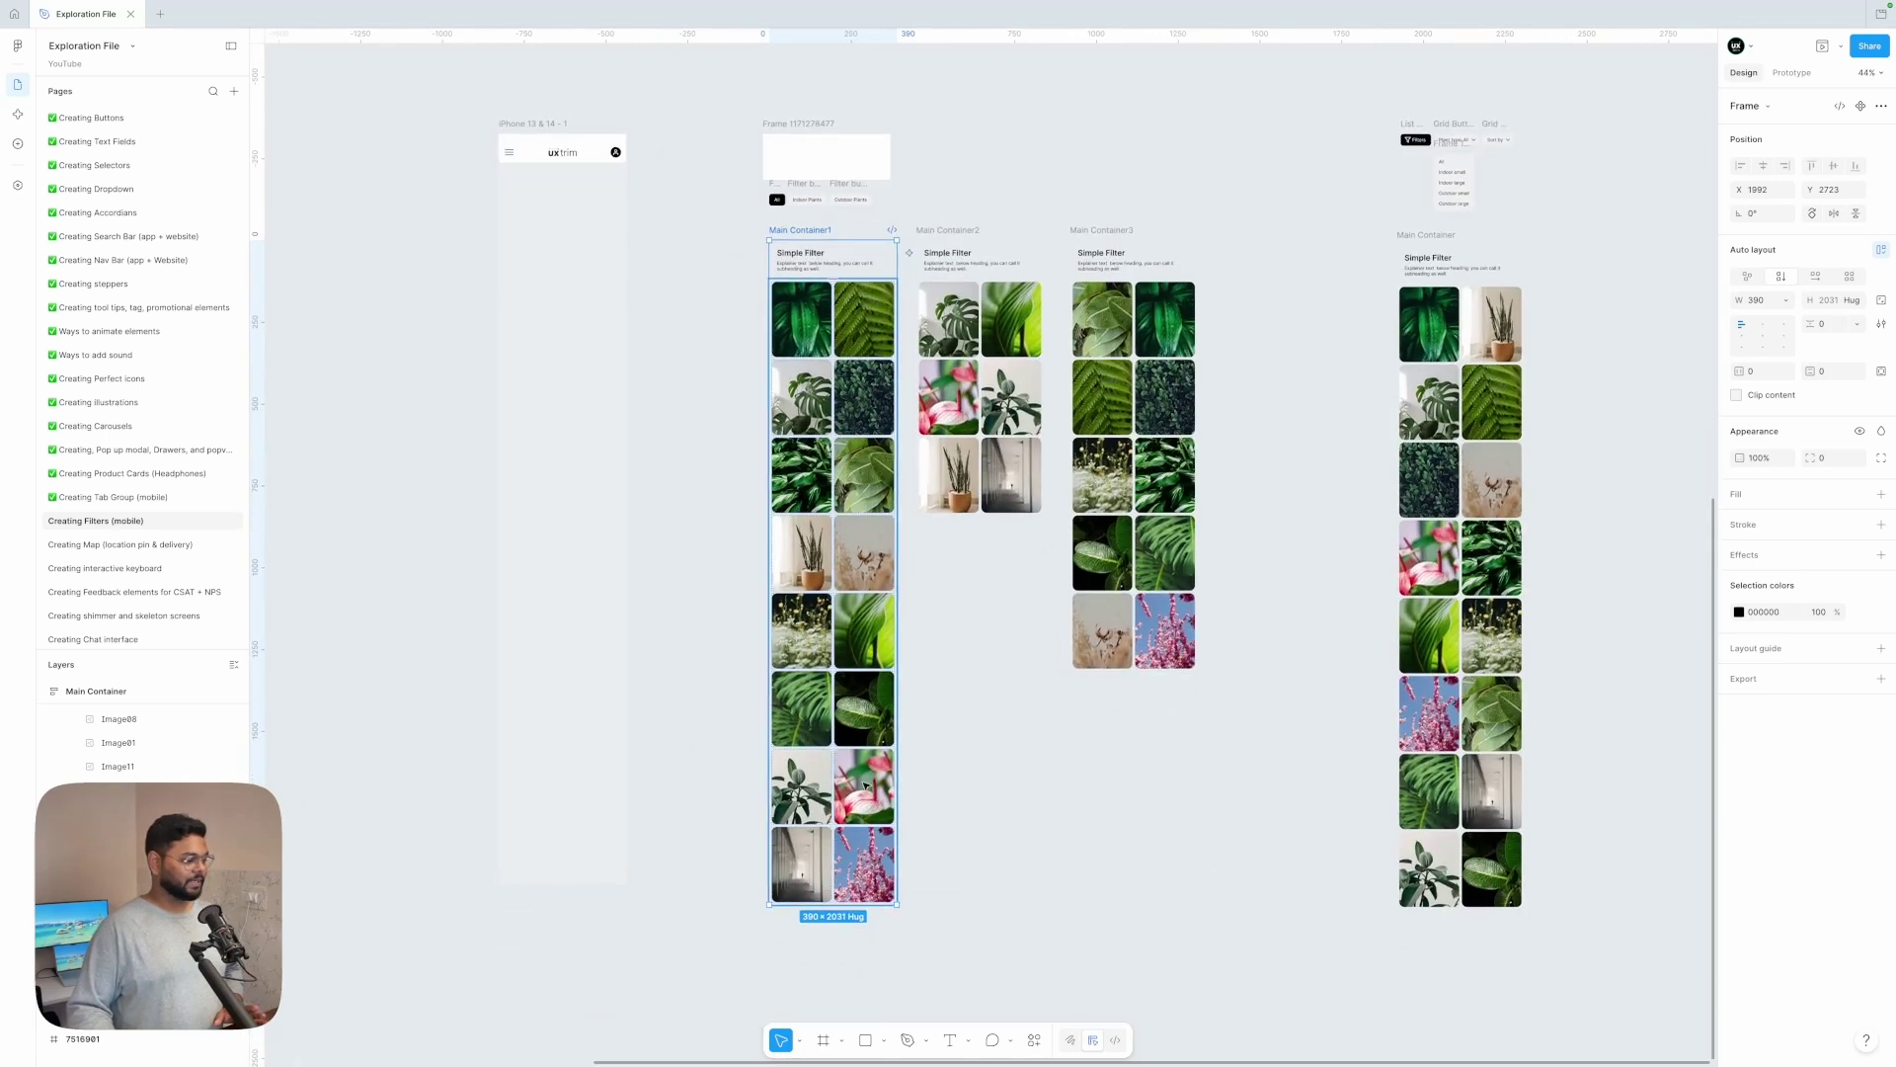
{"action": "scroll", "coordinate": [866, 786], "scroll_direction": "up", "scroll_amount": 4}
{"action": "scroll", "coordinate": [867, 741], "scroll_direction": "up", "scroll_amount": 4}
{"action": "scroll", "coordinate": [1024, 508], "scroll_direction": "right", "scroll_amount": 2}
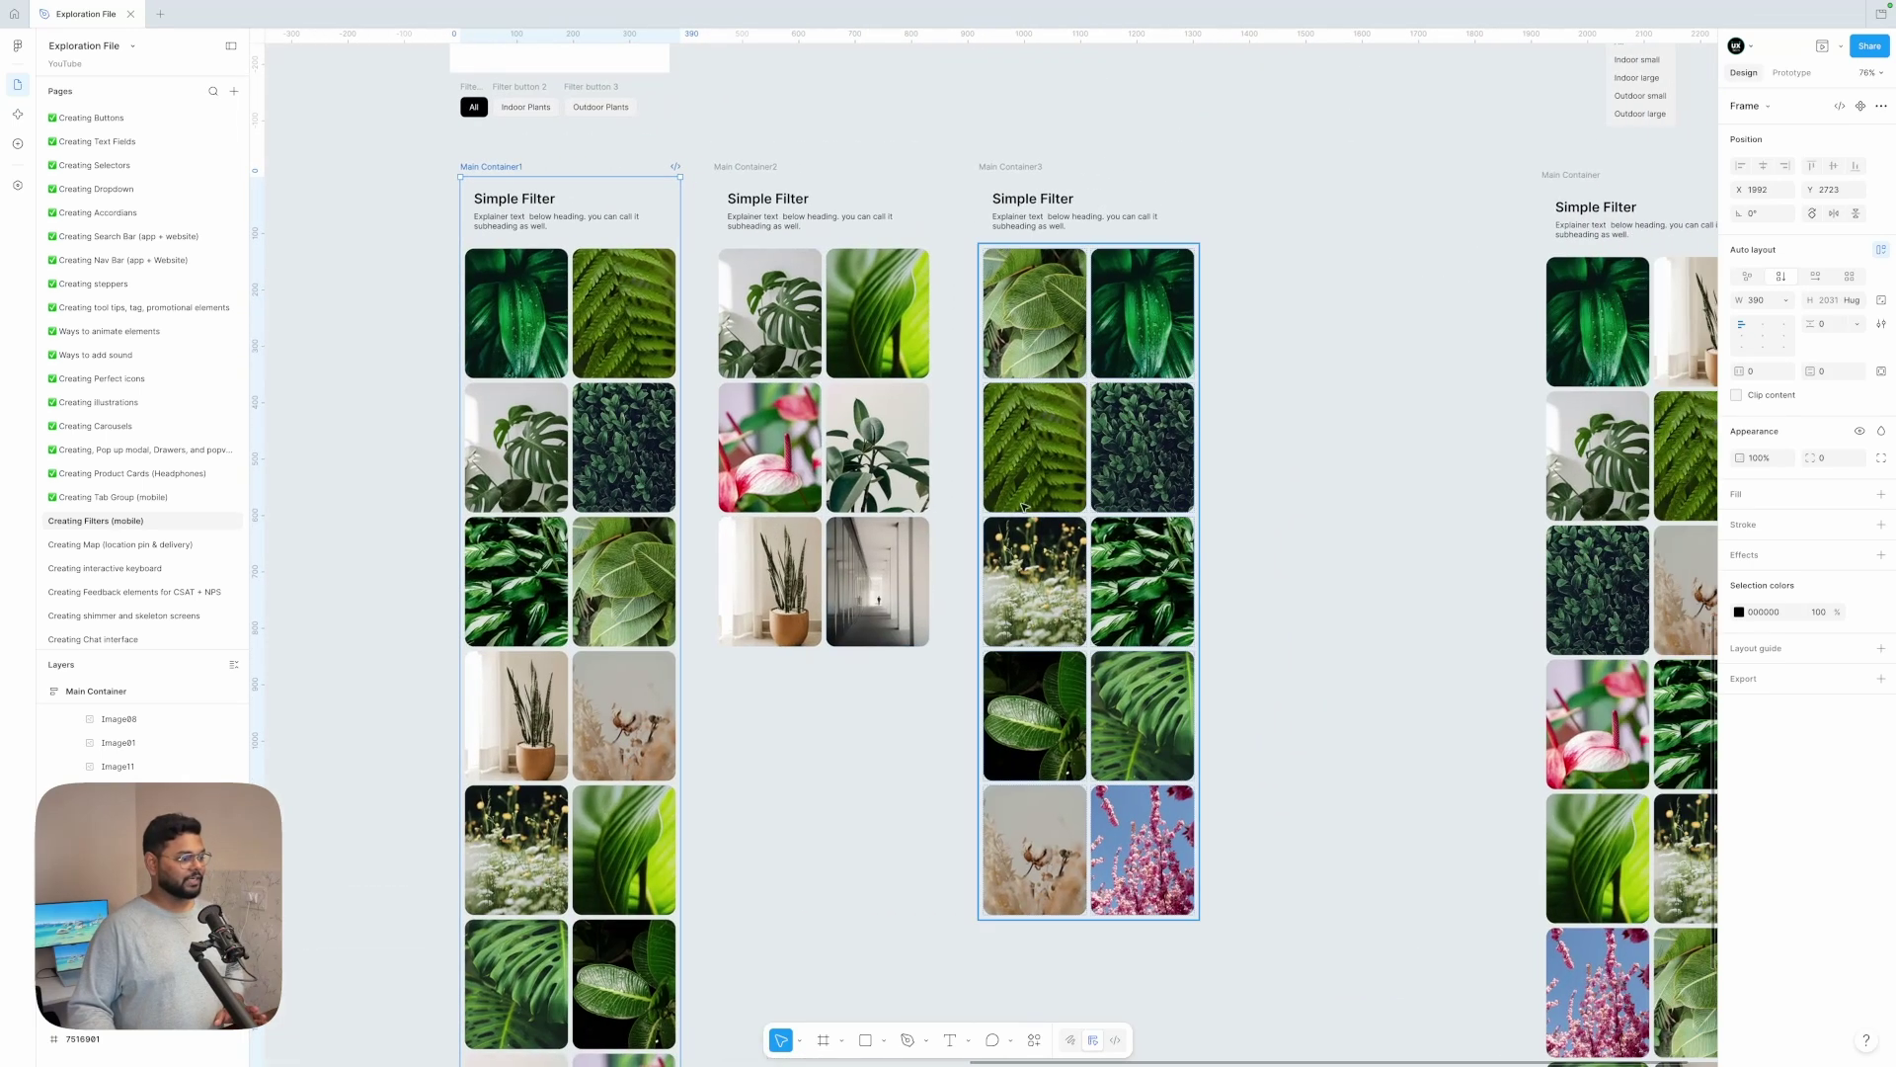
{"action": "left_click", "coordinate": [1295, 567]}
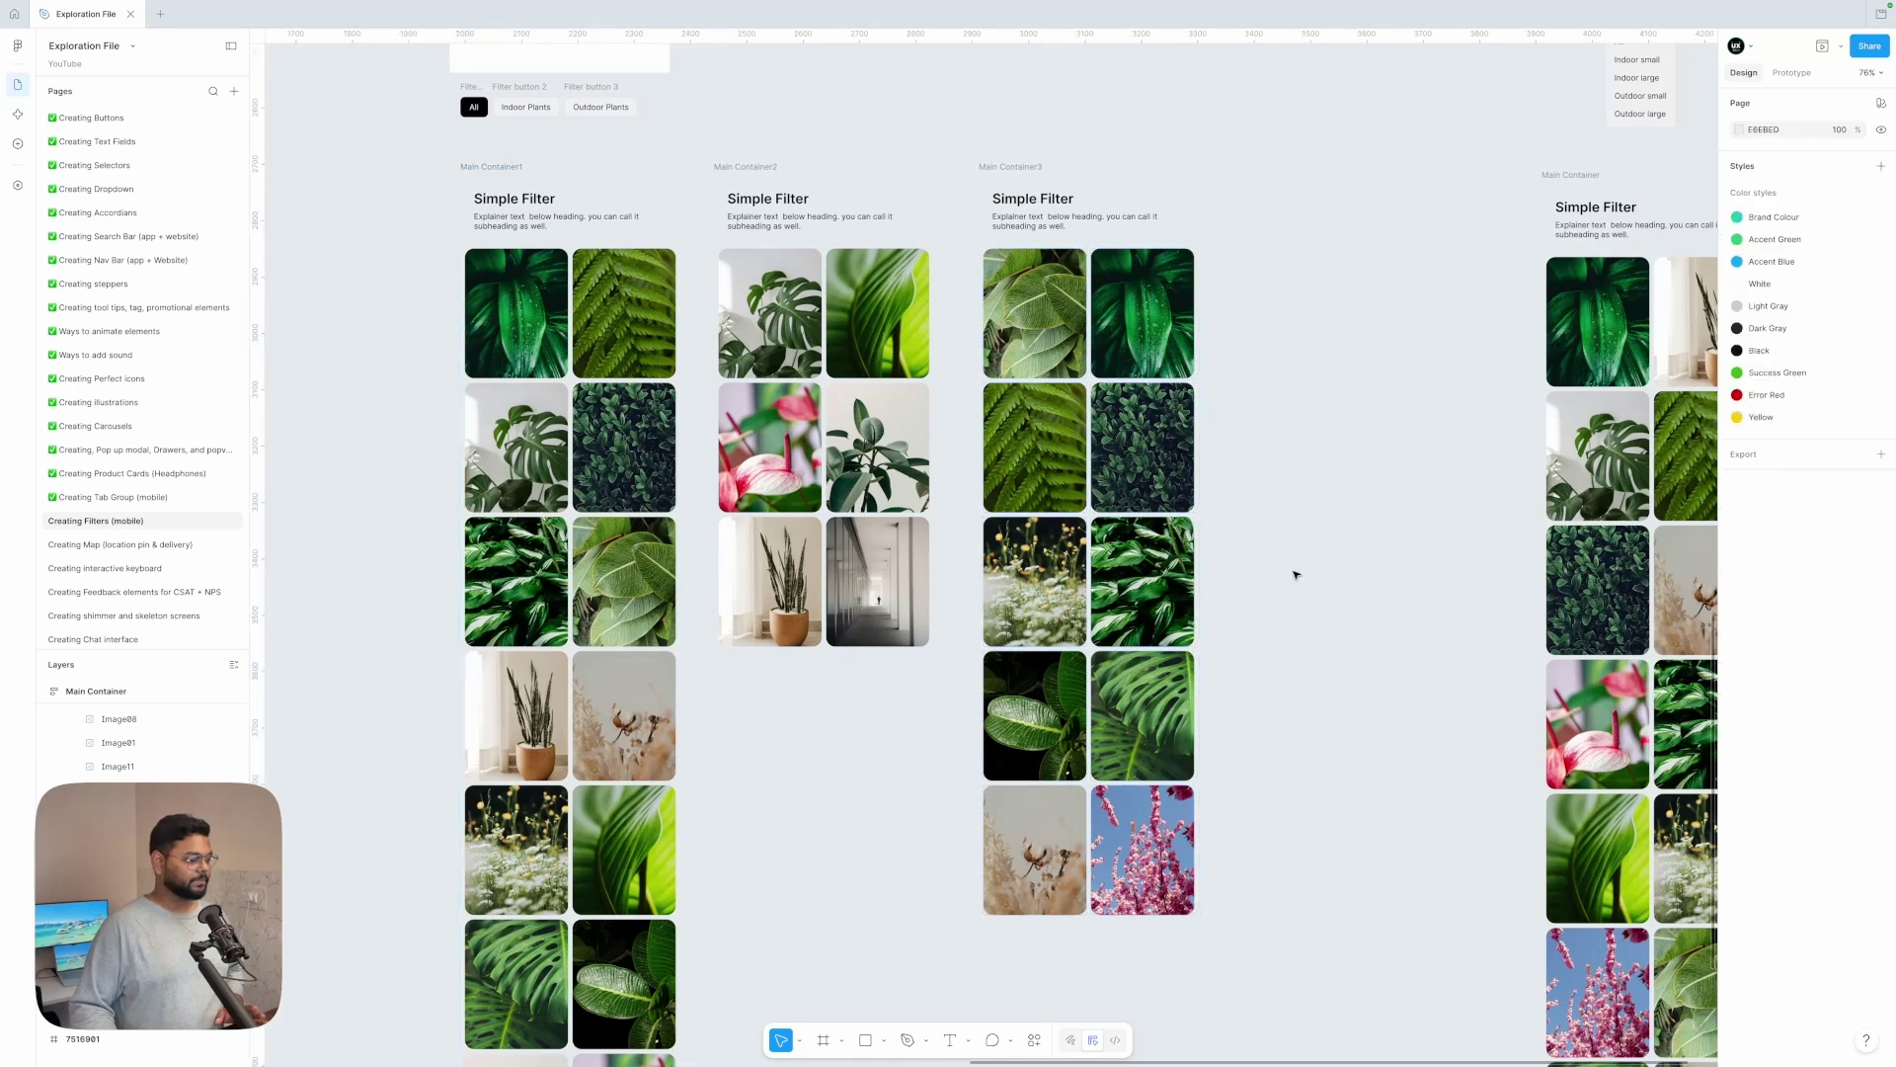
- Place the three filter buttons inside the empty white frame and rename that frame Filter group
{"action": "scroll", "coordinate": [1185, 444], "scroll_direction": "up", "scroll_amount": 3}
{"action": "scroll", "coordinate": [1185, 445], "scroll_direction": "left", "scroll_amount": 2}
{"action": "scroll", "coordinate": [1146, 350], "scroll_direction": "left", "scroll_amount": 2}
{"action": "scroll", "coordinate": [1144, 348], "scroll_direction": "left", "scroll_amount": 3}
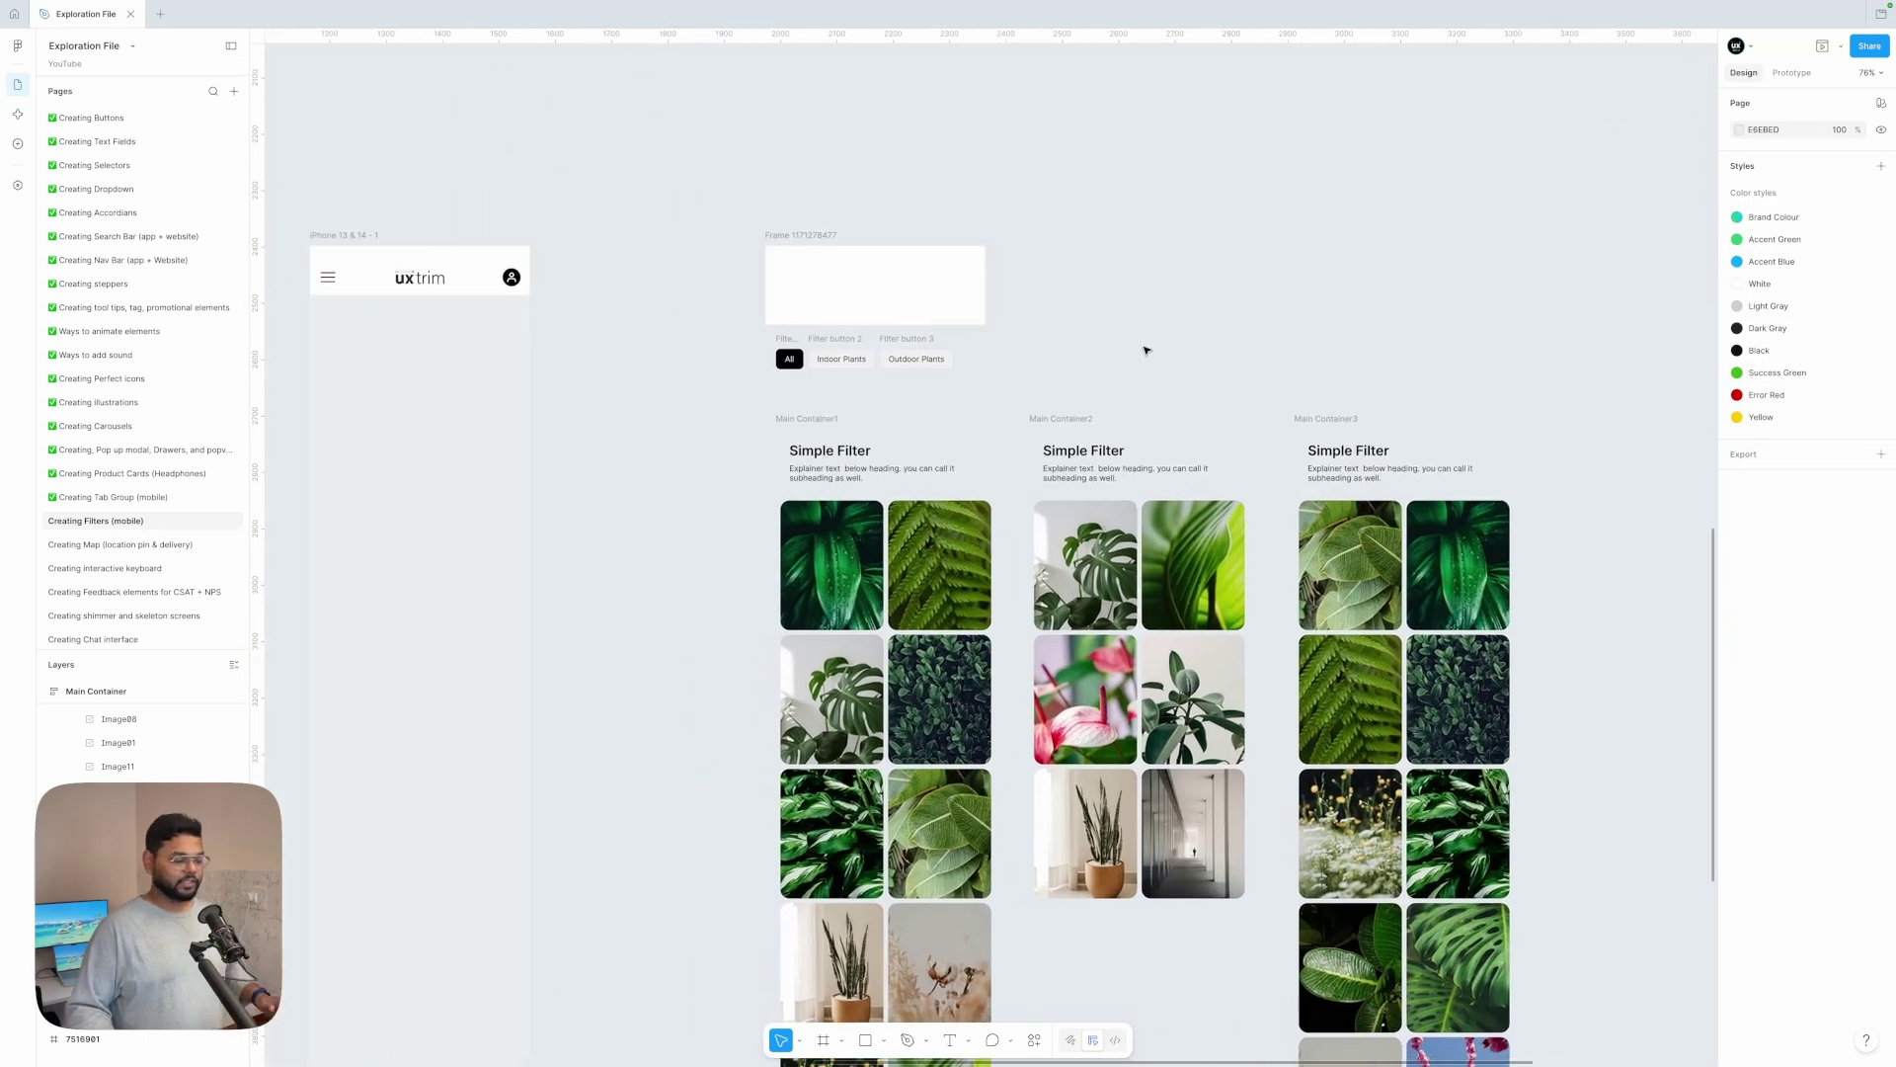
{"action": "scroll", "coordinate": [923, 330], "scroll_direction": "up", "scroll_amount": 5}
{"action": "left_click", "coordinate": [730, 237]}
{"action": "double_click", "coordinate": [821, 123]}
{"action": "key", "text": "BackSpace"}
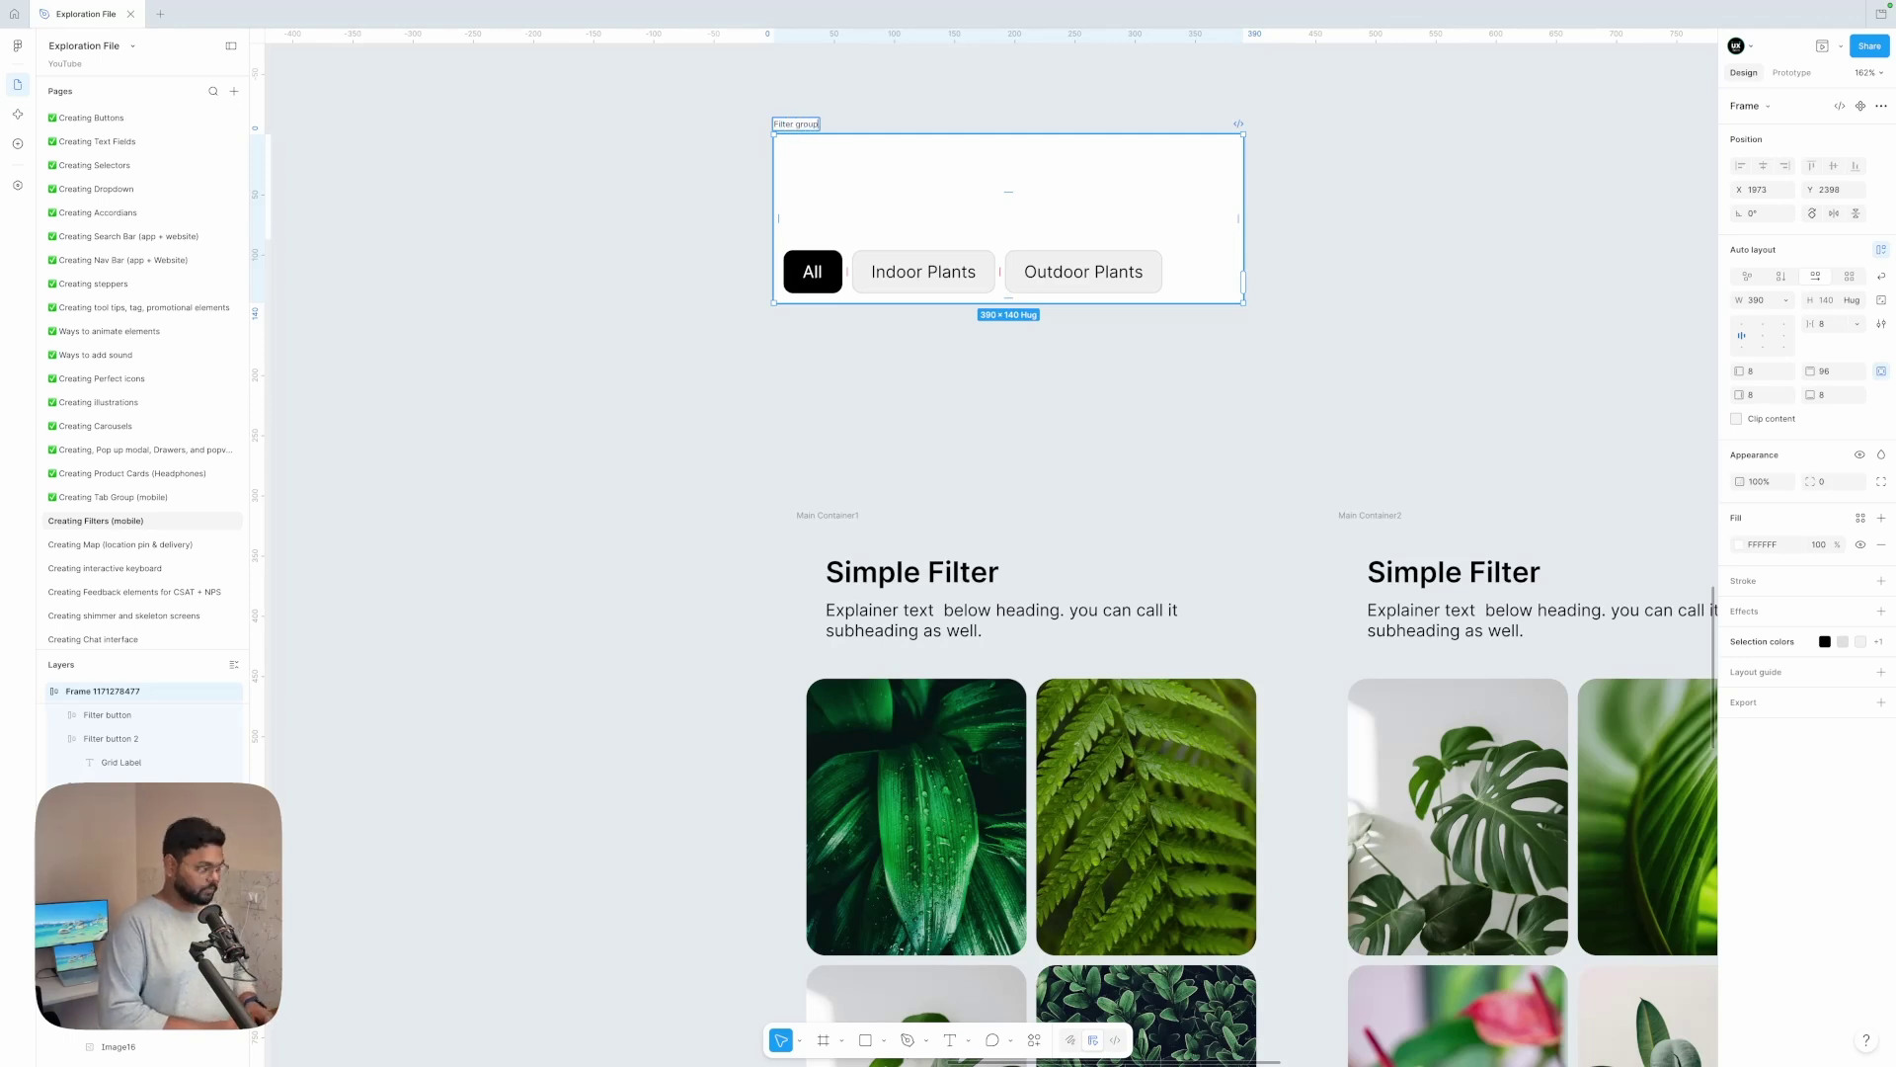
{"action": "type", "text": "Filter group"}
{"action": "key", "text": "Return"}
- Place the Filter group at X 0, Y 0 inside the iPhone frame so its buttons sit under the nav bar
{"action": "scroll", "coordinate": [1043, 232], "scroll_direction": "down", "scroll_amount": 3}
{"action": "left_click_drag", "start_coordinate": [1320, 205], "coordinate": [761, 296]}
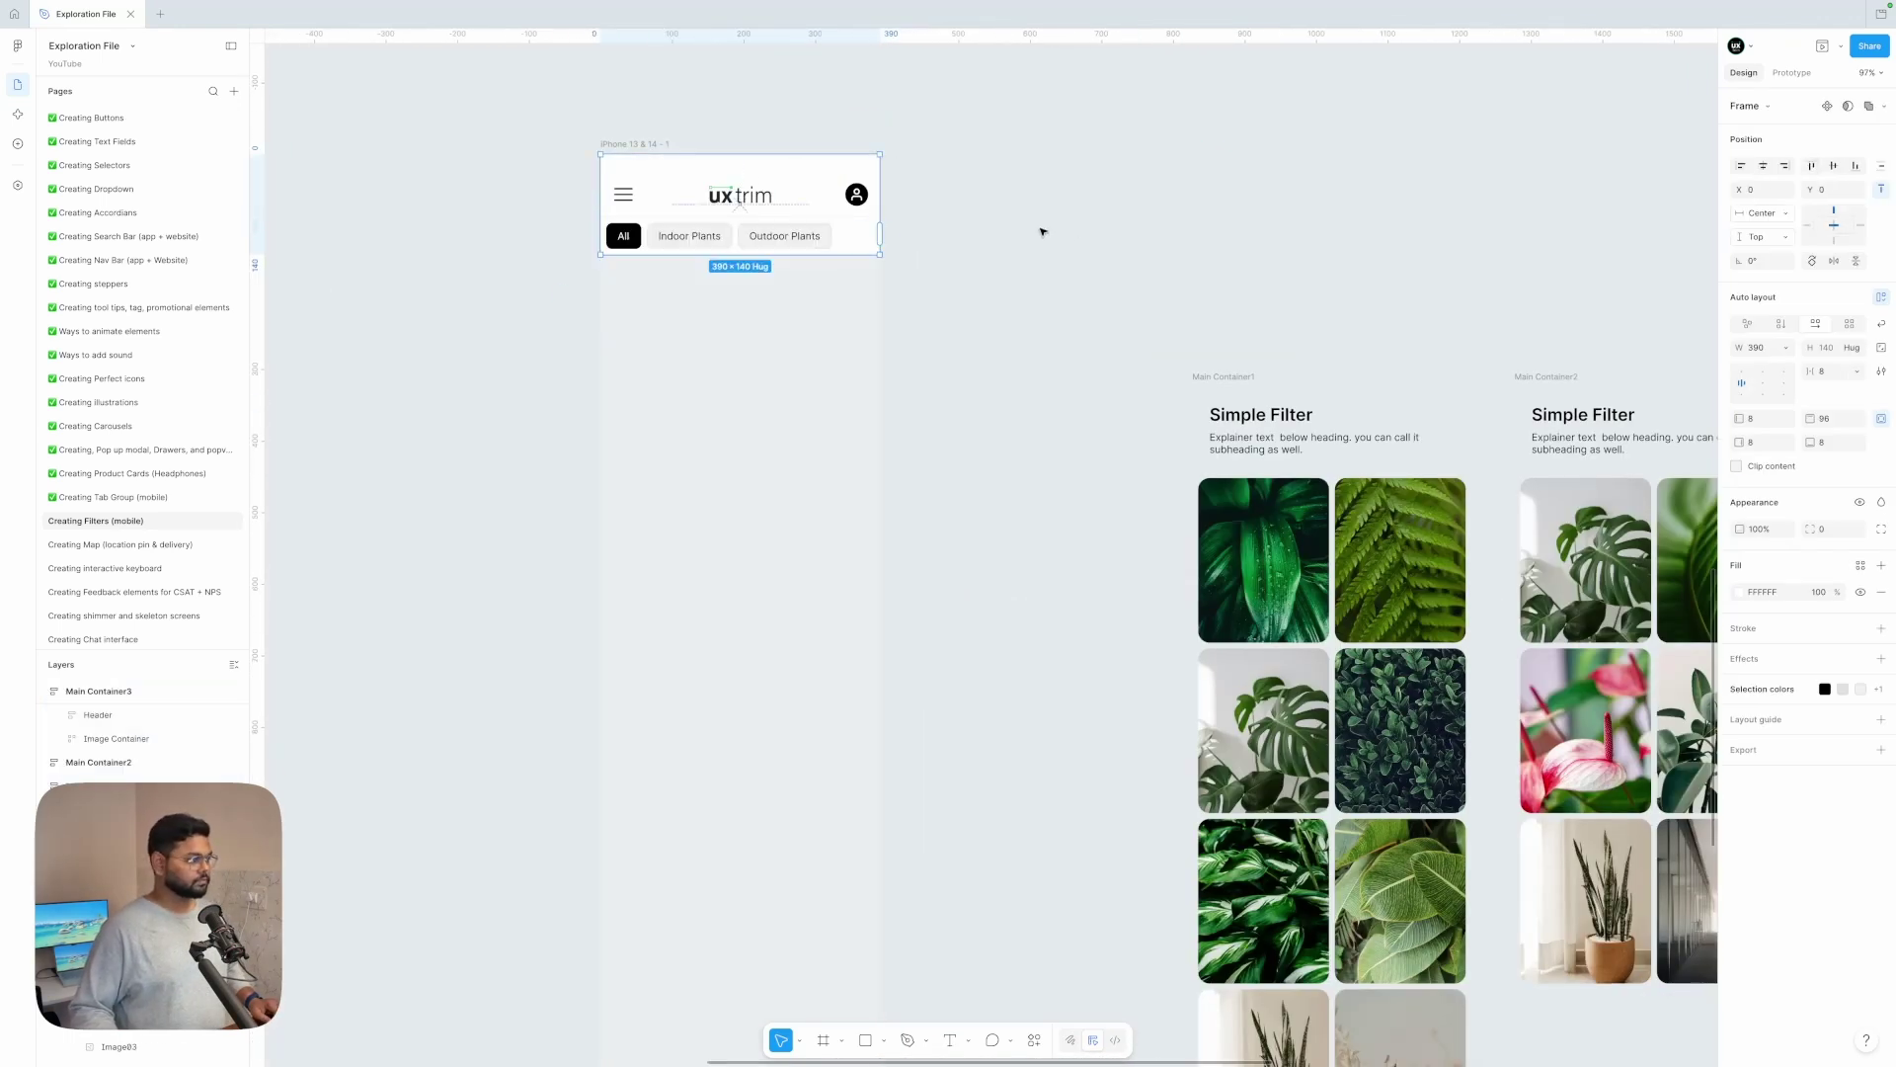
{"action": "scroll", "coordinate": [1043, 232], "scroll_direction": "down", "scroll_amount": 5}
{"action": "scroll", "coordinate": [1043, 232], "scroll_direction": "up", "scroll_amount": 8}
{"action": "scroll", "coordinate": [1086, 395], "scroll_direction": "down", "scroll_amount": 8}
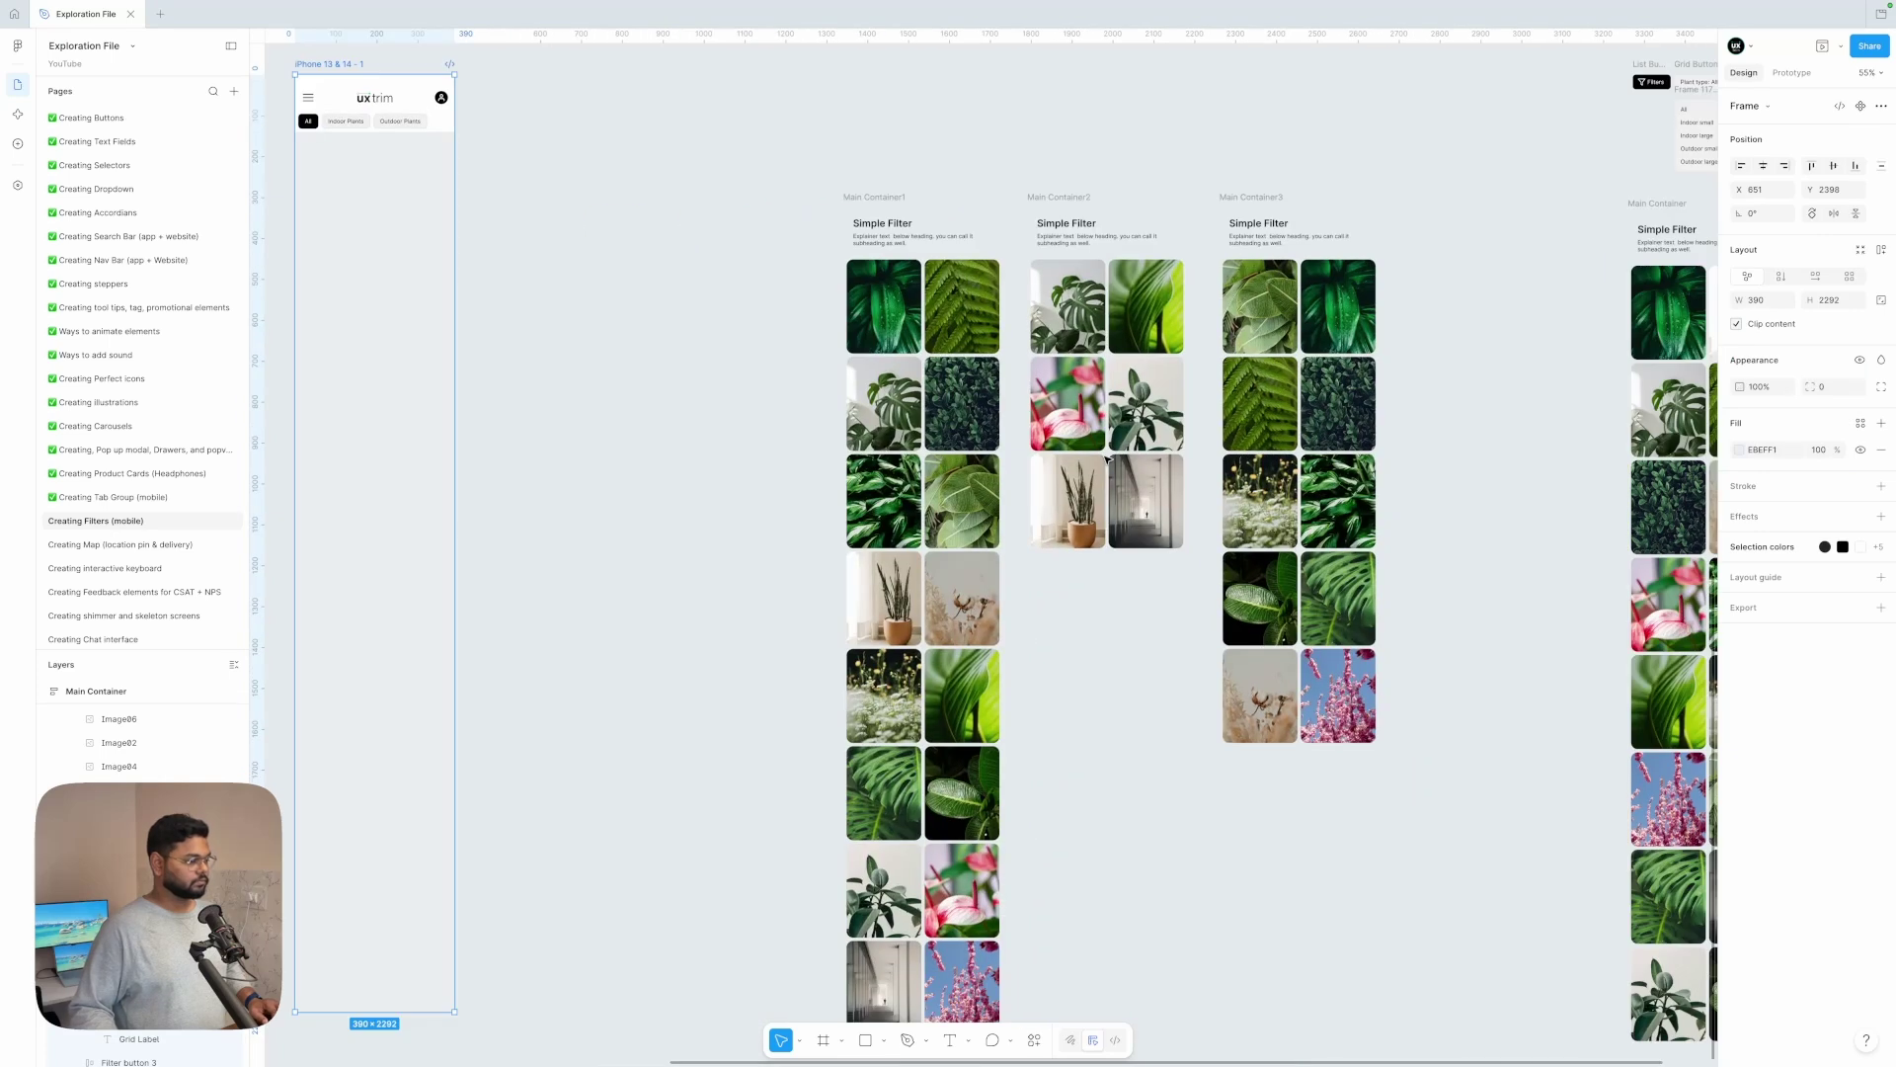
- Place Main Container1 inside the iPhone frame, directly below the filter buttons
{"action": "left_click_drag", "start_coordinate": [885, 204], "coordinate": [622, 216]}
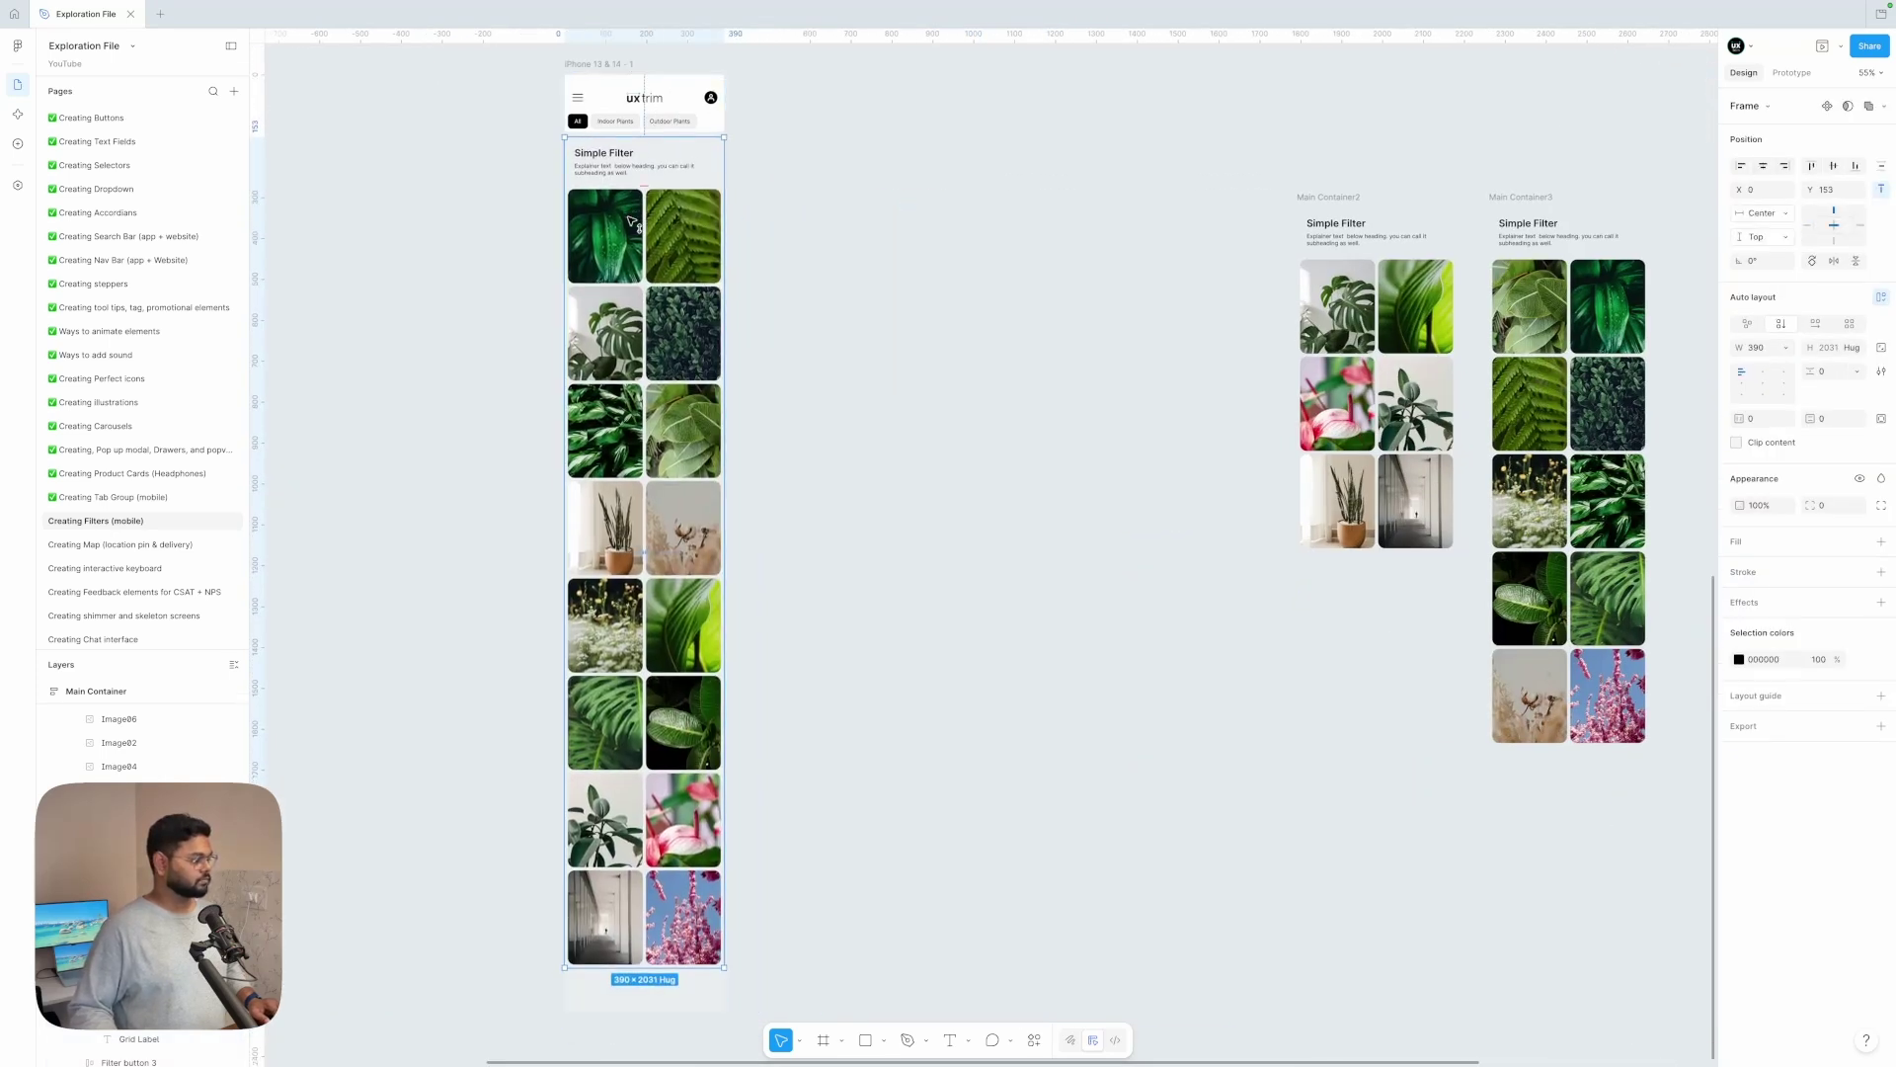
{"action": "scroll", "coordinate": [636, 227], "scroll_direction": "up", "scroll_amount": 5}
{"action": "left_click", "coordinate": [648, 297]}
{"action": "left_click_drag", "start_coordinate": [648, 297], "coordinate": [648, 308]}
{"action": "key", "text": "shift+Up"}
{"action": "left_click", "coordinate": [957, 305]}
- Duplicate the finished iPhone frame twice, placing the copies side by side next to the original
{"action": "scroll", "coordinate": [790, 306], "scroll_direction": "down", "scroll_amount": 5}
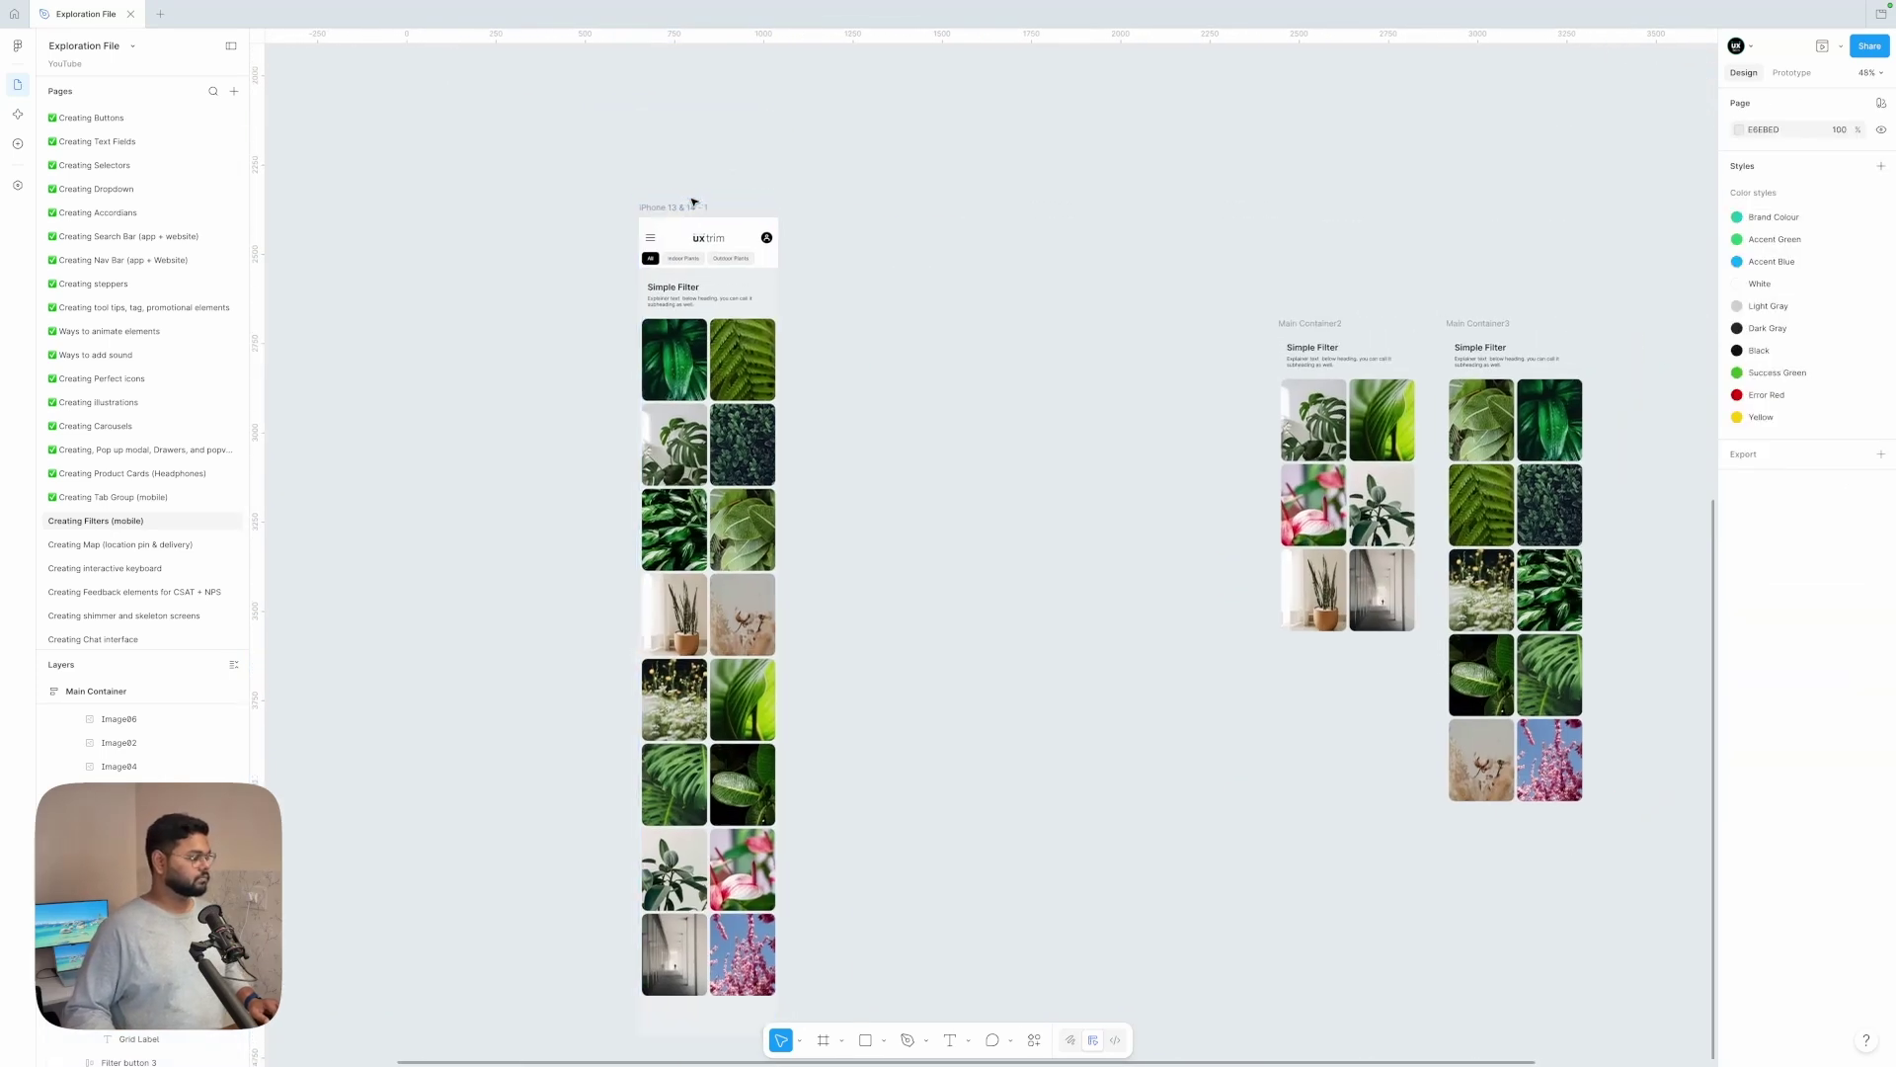
{"action": "scroll", "coordinate": [695, 205], "scroll_direction": "right", "scroll_amount": 1}
{"action": "scroll", "coordinate": [761, 282], "scroll_direction": "up", "scroll_amount": 3}
{"action": "left_click_drag", "start_coordinate": [550, 161], "coordinate": [787, 168]}
{"action": "scroll", "coordinate": [840, 188], "scroll_direction": "right", "scroll_amount": 2}
{"action": "left_click", "coordinate": [896, 206]}
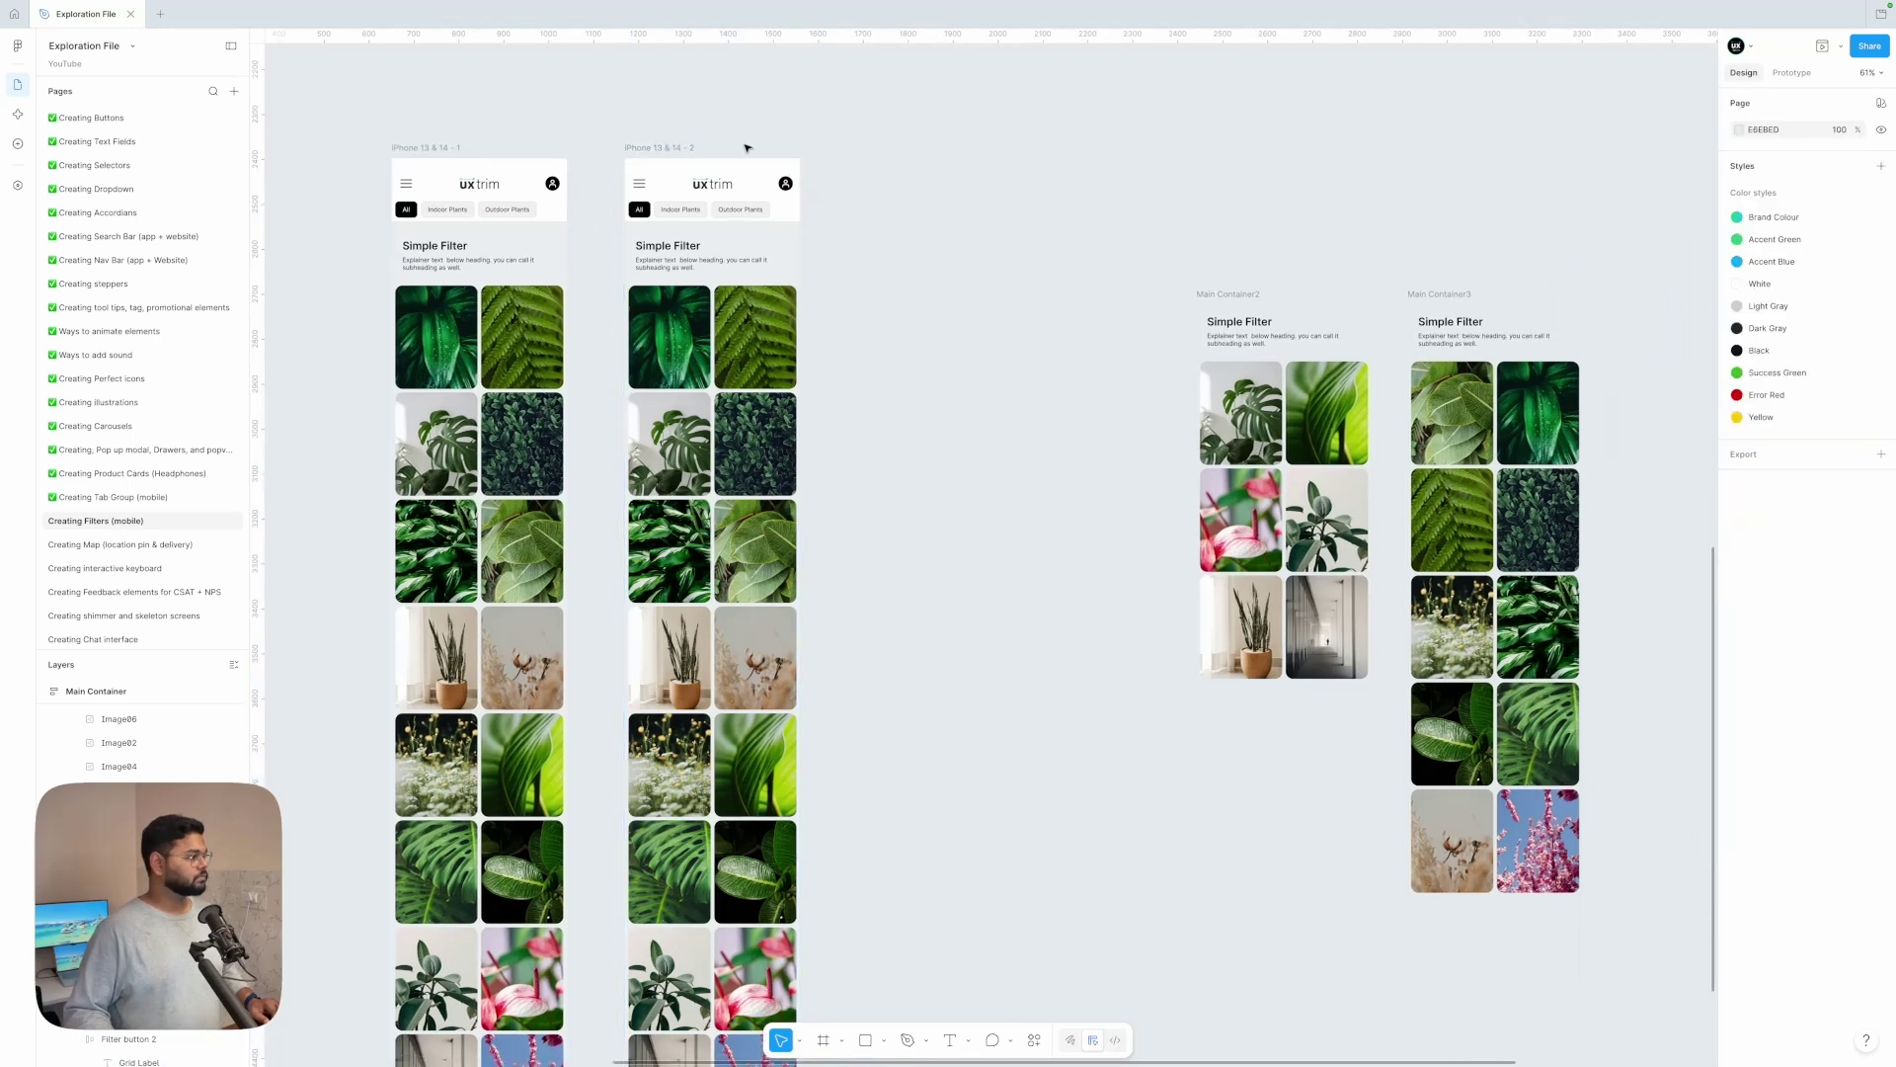
{"action": "left_click_drag", "start_coordinate": [659, 149], "coordinate": [892, 170]}
{"action": "scroll", "coordinate": [889, 173], "scroll_direction": "right", "scroll_amount": 1}
- Delete the plant image container from both copied iPhone frames
{"action": "left_click", "coordinate": [689, 223]}
{"action": "left_click", "coordinate": [869, 225], "text": "shift"}
{"action": "key", "text": "Delete"}
- Place Main Container2 in the second iPhone frame and Main Container3, horizontally centred, in the third
{"action": "left_click_drag", "start_coordinate": [1167, 276], "coordinate": [595, 275]}
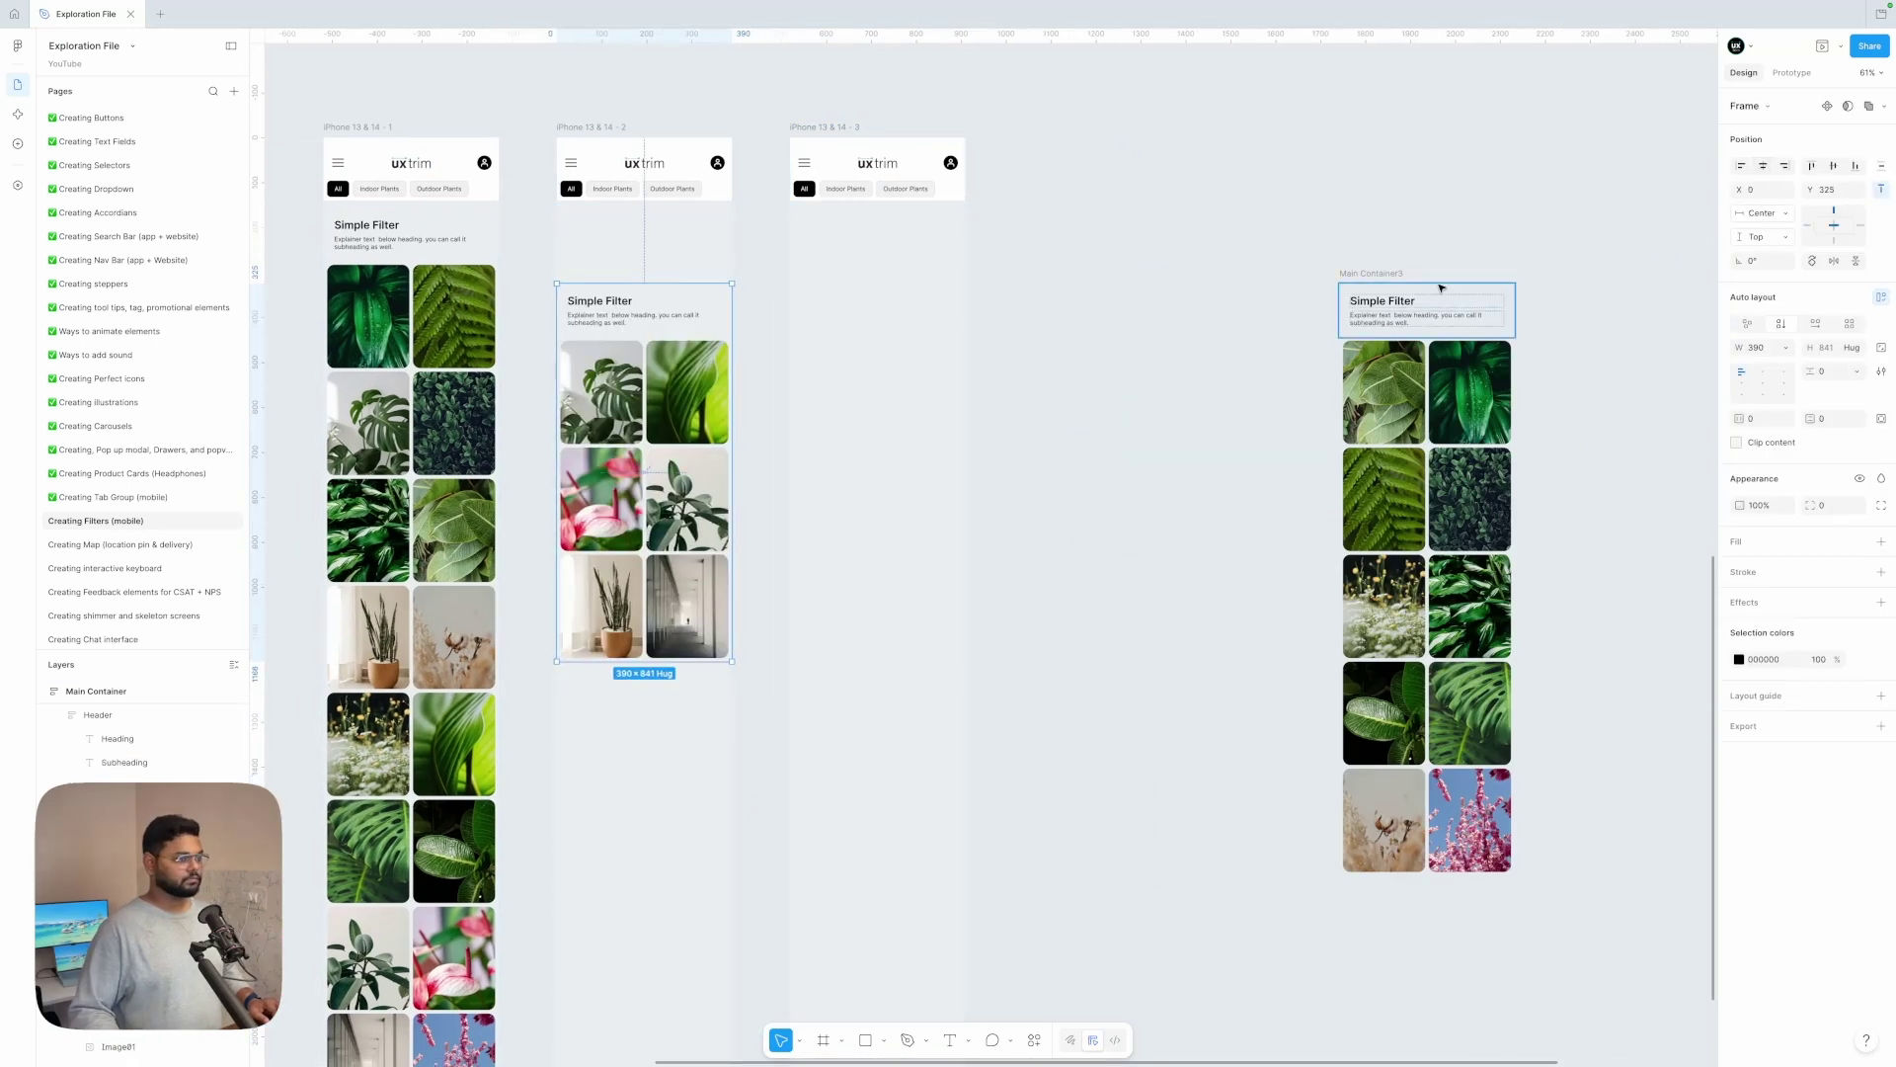
{"action": "left_click_drag", "start_coordinate": [1389, 274], "coordinate": [873, 275]}
{"action": "left_click", "coordinate": [1764, 166]}
- Raise the containers in the second and third frames and align their tops with the first frame's container
{"action": "key", "text": "shift+Up"}
{"action": "key", "text": "shift+Up"}
{"action": "key", "text": "shift+Up"}
{"action": "key", "text": "shift+Up"}
{"action": "key", "text": "shift+Up"}
{"action": "key", "text": "shift+Up"}
{"action": "key", "text": "shift+Up"}
{"action": "key", "text": "shift+Up"}
{"action": "left_click", "coordinate": [652, 298], "text": "shift"}
{"action": "left_click", "coordinate": [445, 227], "text": "shift"}
{"action": "left_click", "coordinate": [1812, 166]}
- Shorten the second and third iPhone frames so each ends just below its last row of images
{"action": "scroll", "coordinate": [1274, 266], "scroll_direction": "down", "scroll_amount": 4}
{"action": "left_click", "coordinate": [843, 685]}
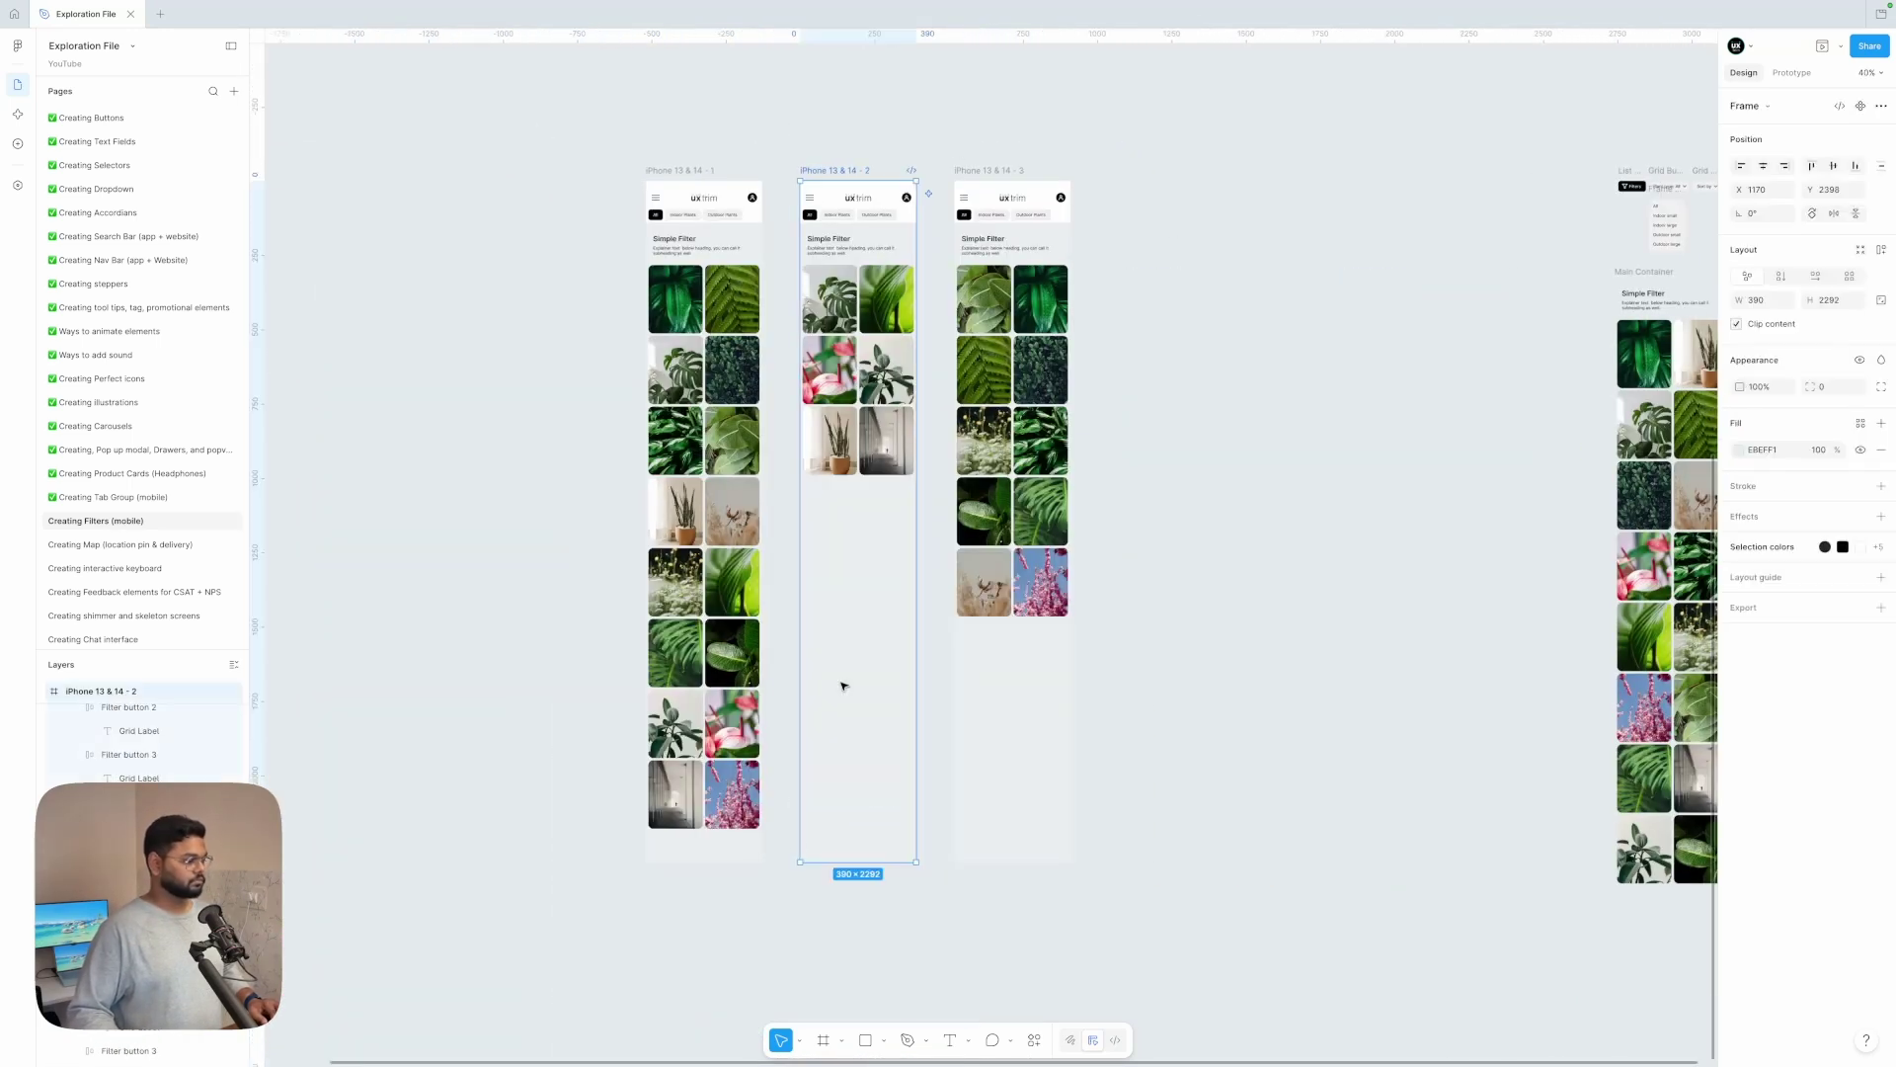
{"action": "left_click_drag", "start_coordinate": [839, 863], "coordinate": [823, 487]}
{"action": "left_click", "coordinate": [997, 735]}
{"action": "left_click_drag", "start_coordinate": [1007, 863], "coordinate": [1009, 629]}
{"action": "left_click", "coordinate": [1084, 474]}
- Copy the All button's black fill and white label style to Indoor Plants in the second frame and Outdoor Plants in the third
{"action": "scroll", "coordinate": [747, 204], "scroll_direction": "up", "scroll_amount": 5}
{"action": "scroll", "coordinate": [642, 222], "scroll_direction": "right", "scroll_amount": 1}
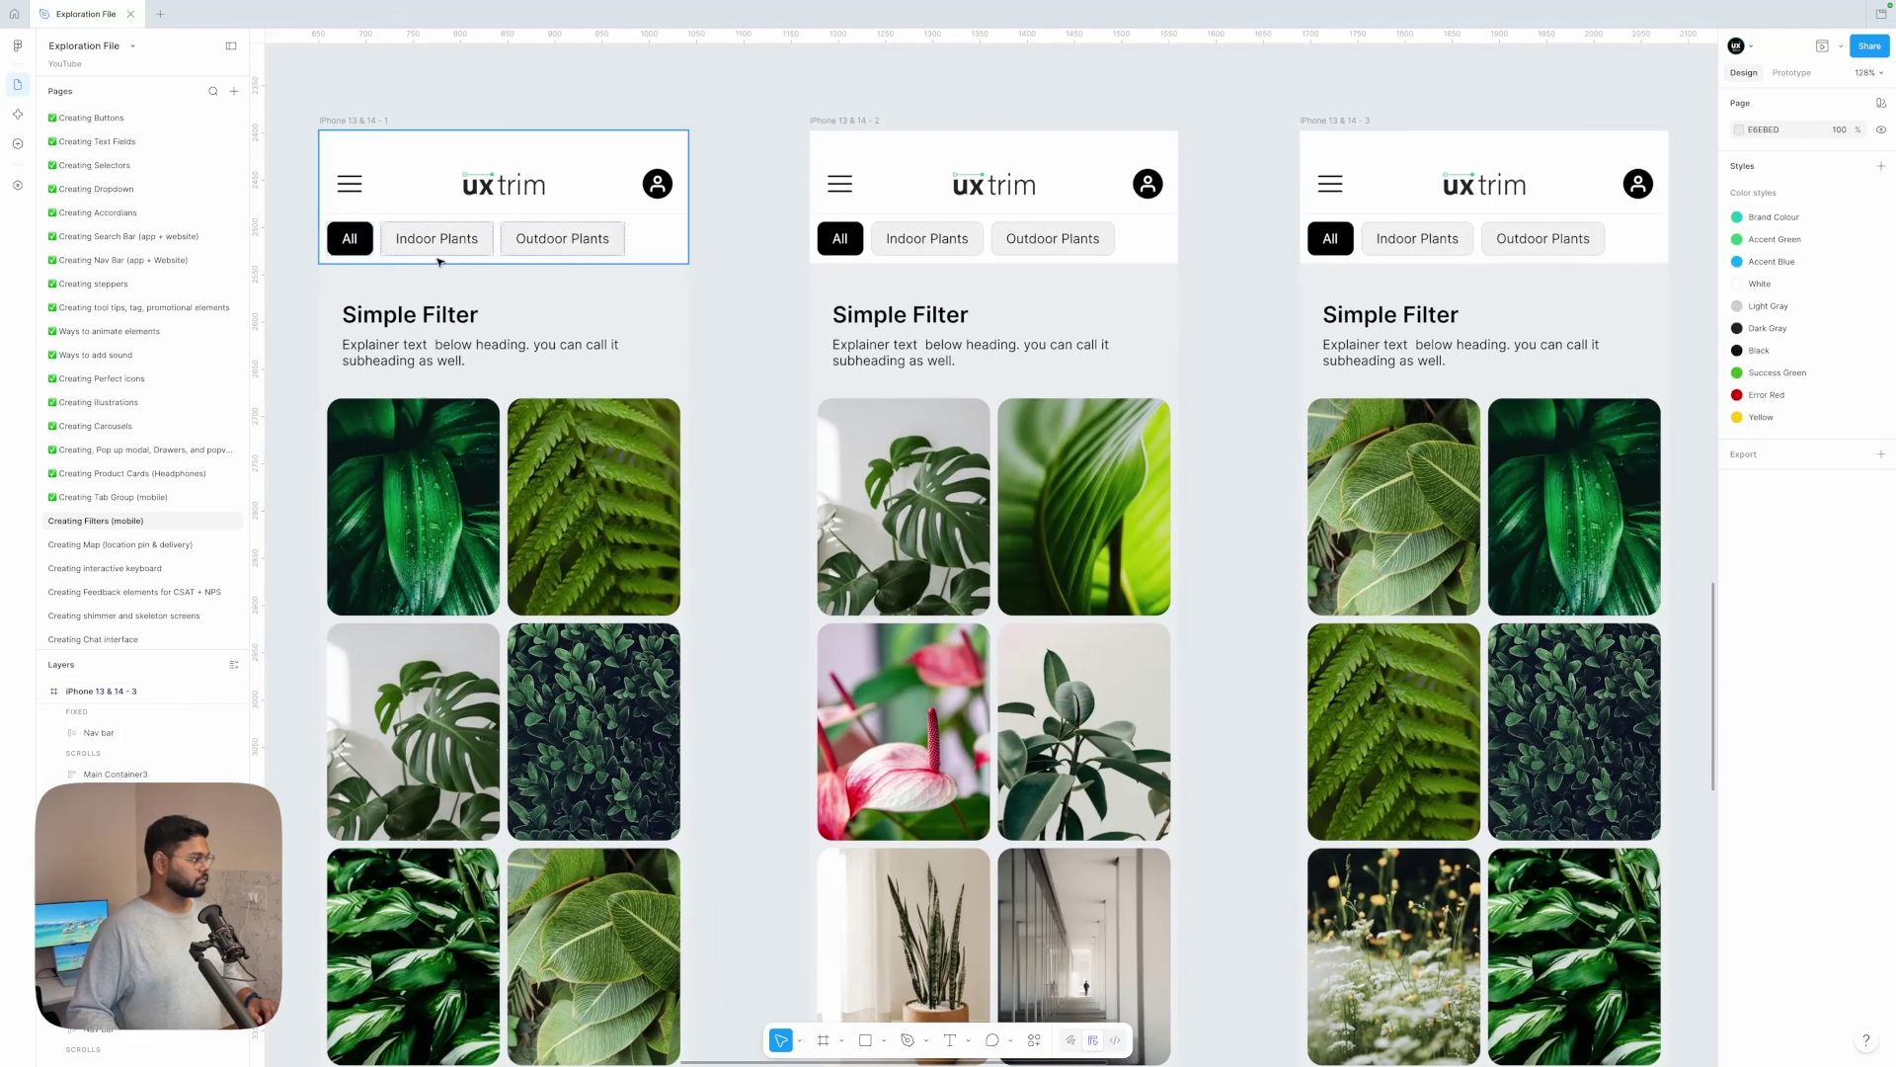
{"action": "left_click", "coordinate": [852, 242], "text": "super"}
{"action": "key", "text": "super+alt+c"}
{"action": "scroll", "coordinate": [852, 242], "scroll_direction": "right", "scroll_amount": 2}
{"action": "left_click", "coordinate": [1283, 246]}
{"action": "left_click", "coordinate": [973, 251]}
{"action": "left_click", "coordinate": [700, 242], "text": "super"}
{"action": "key", "text": "super+alt+v"}
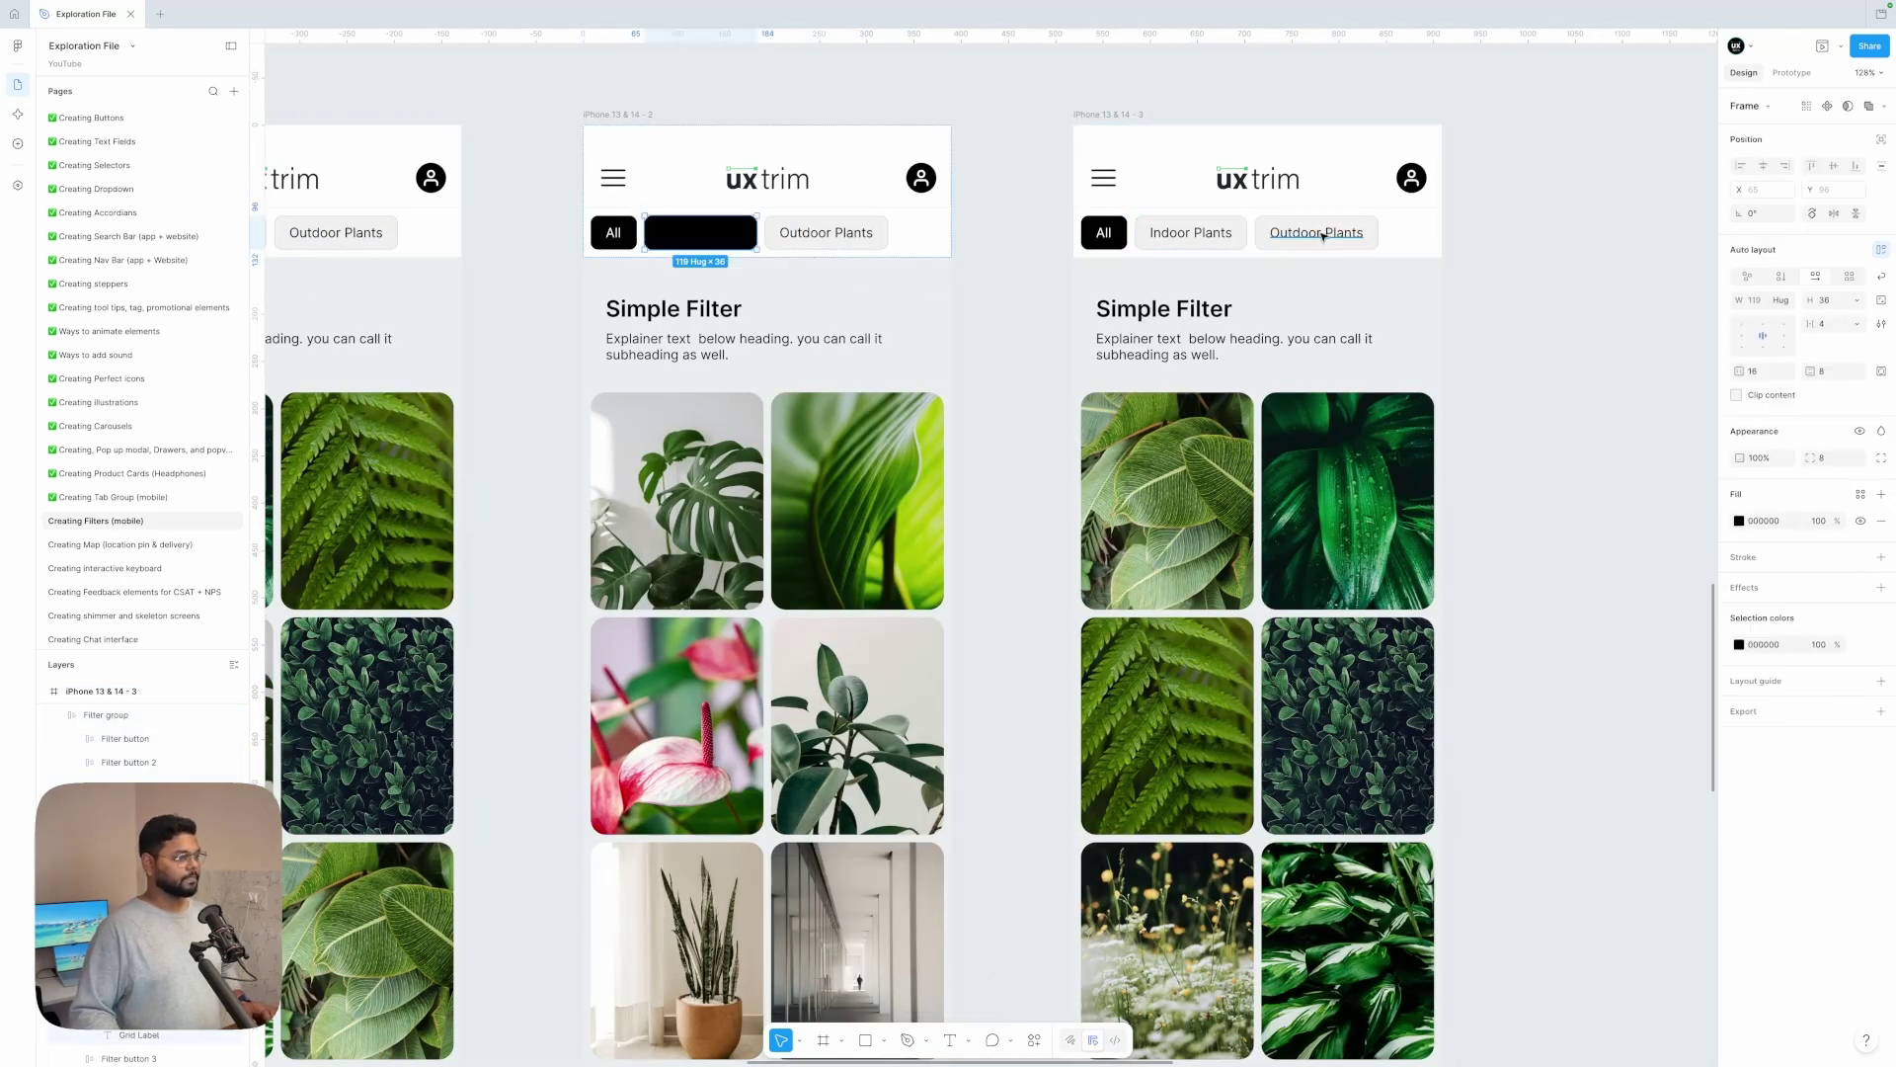
{"action": "left_click", "coordinate": [1322, 237], "text": "super"}
{"action": "key", "text": "super+alt+v"}
{"action": "scroll", "coordinate": [1322, 237], "scroll_direction": "left", "scroll_amount": 2}
{"action": "left_click", "coordinate": [813, 237], "text": "super"}
- Copy the second frame's light Outdoor Plants button style to the All buttons in the second and third frames
{"action": "left_click", "coordinate": [889, 247], "text": "super"}
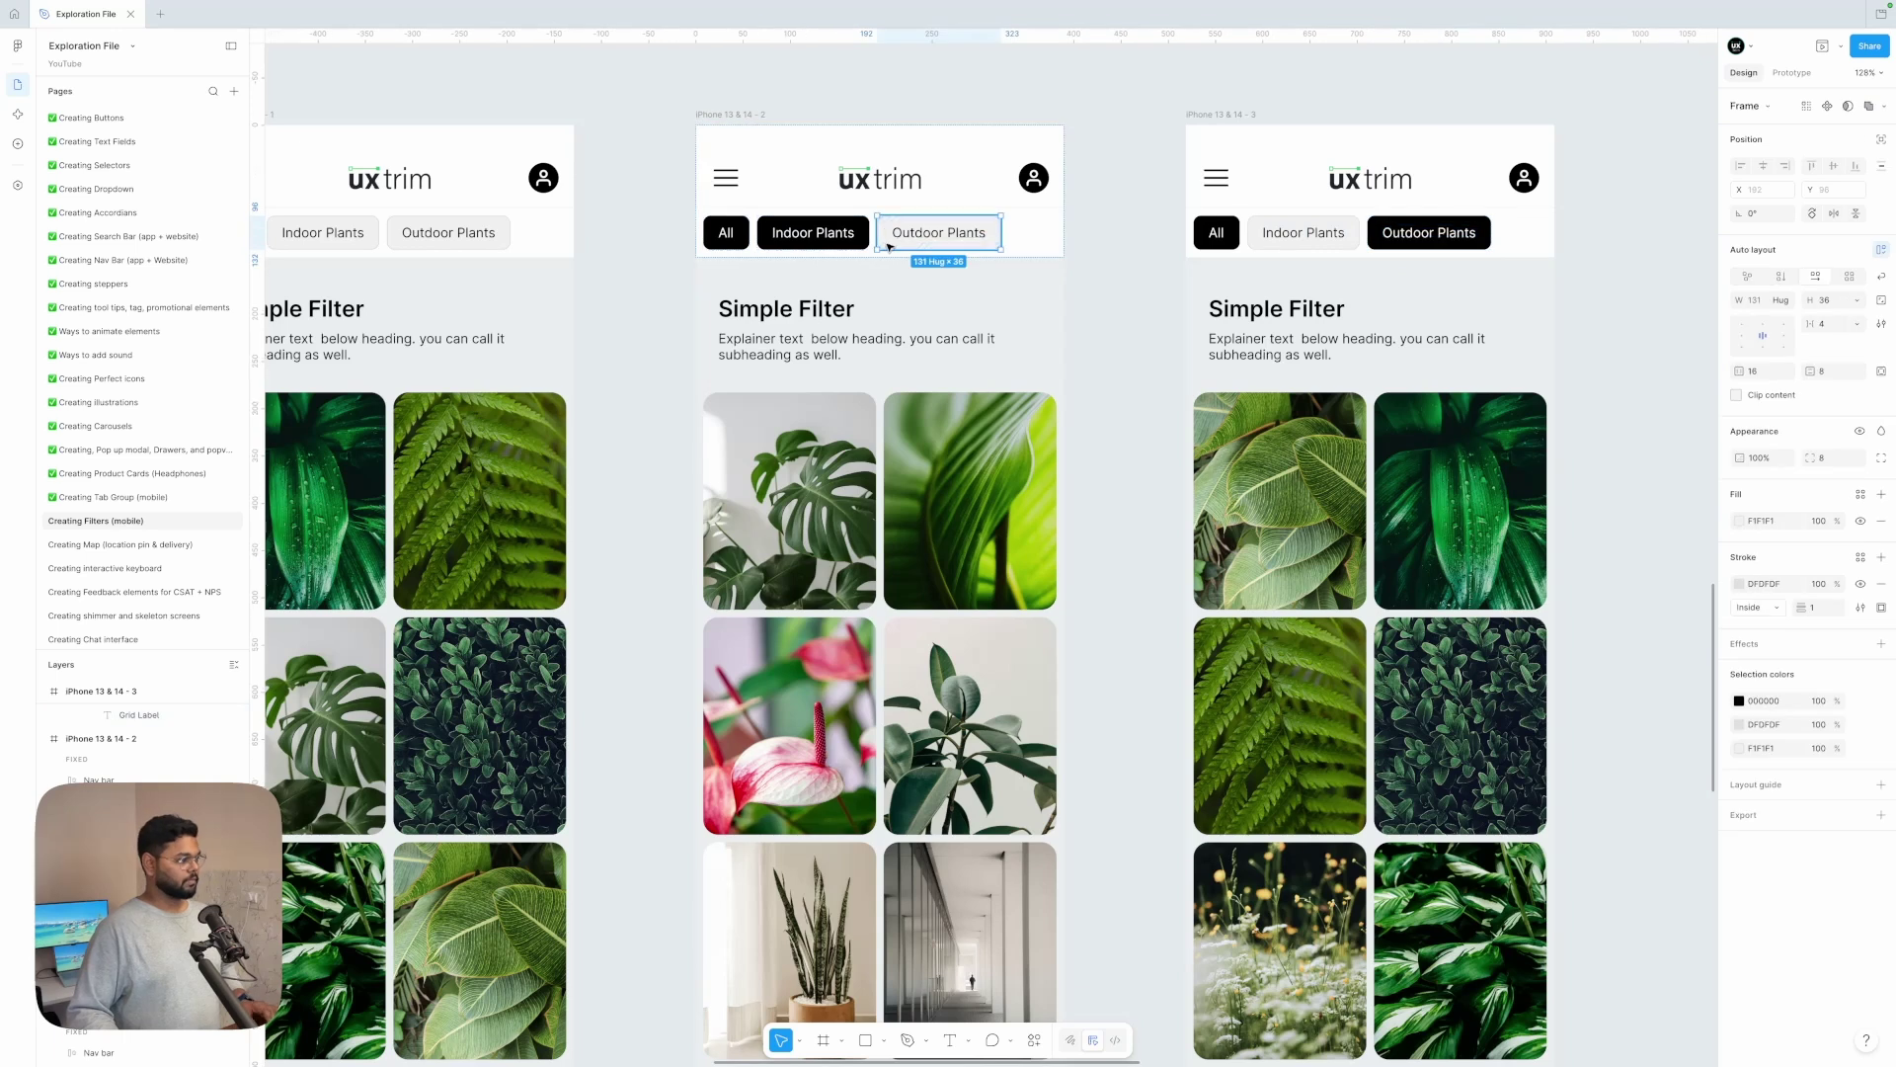
{"action": "key", "text": "super+alt+c"}
{"action": "left_click", "coordinate": [742, 240], "text": "super"}
{"action": "key", "text": "super+alt+v"}
{"action": "left_click", "coordinate": [1223, 238], "text": "super"}
{"action": "key", "text": "super+alt+v"}
- Copy the Outdoor Plants label's black text style to the All labels in the second and third frames
{"action": "left_click", "coordinate": [932, 234], "text": "super"}
{"action": "key", "text": "super+alt+c"}
{"action": "left_click", "coordinate": [727, 234], "text": "super"}
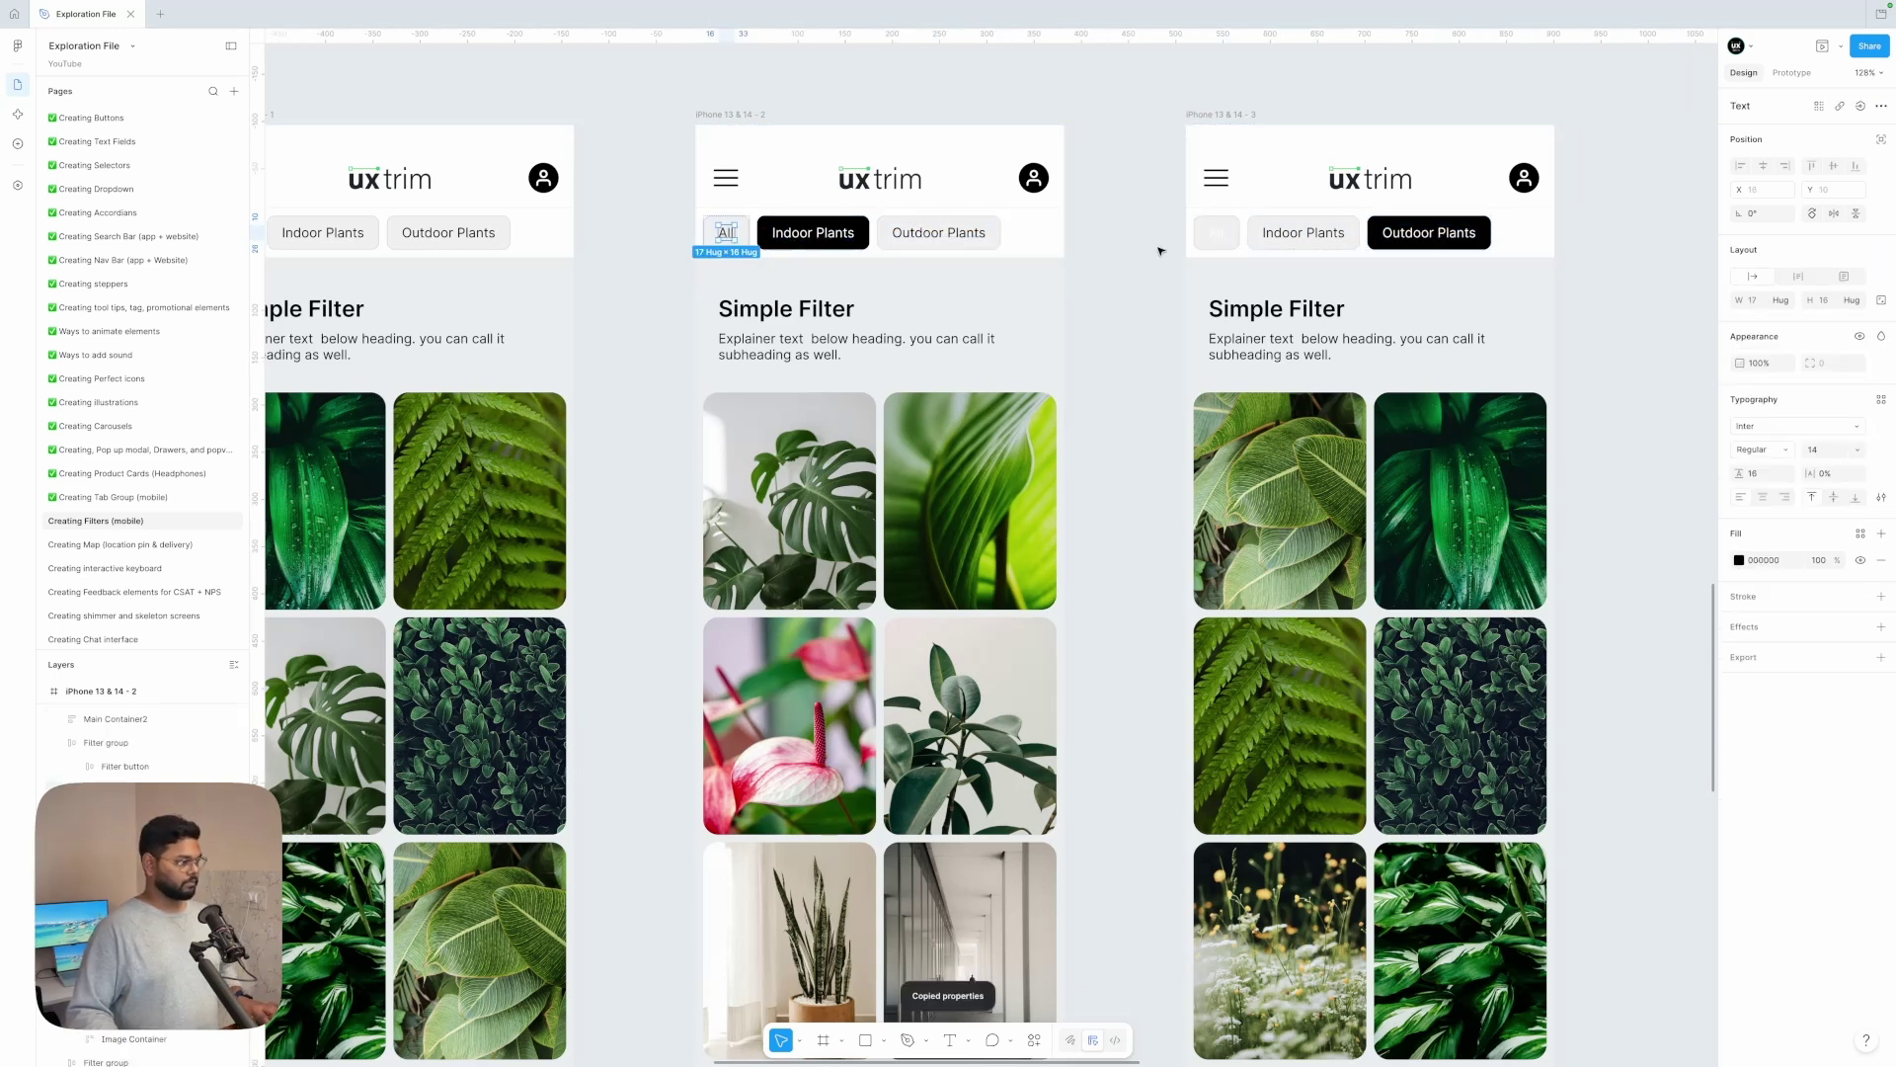
{"action": "key", "text": "super+alt+v"}
{"action": "left_click", "coordinate": [1216, 233], "text": "super"}
{"action": "key", "text": "super+alt+v"}
{"action": "key", "text": "Escape"}
- Switch to prototyping and link the first frame's Indoor Plants button to navigate to the second frame on tap
{"action": "scroll", "coordinate": [1168, 128], "scroll_direction": "down", "scroll_amount": 5}
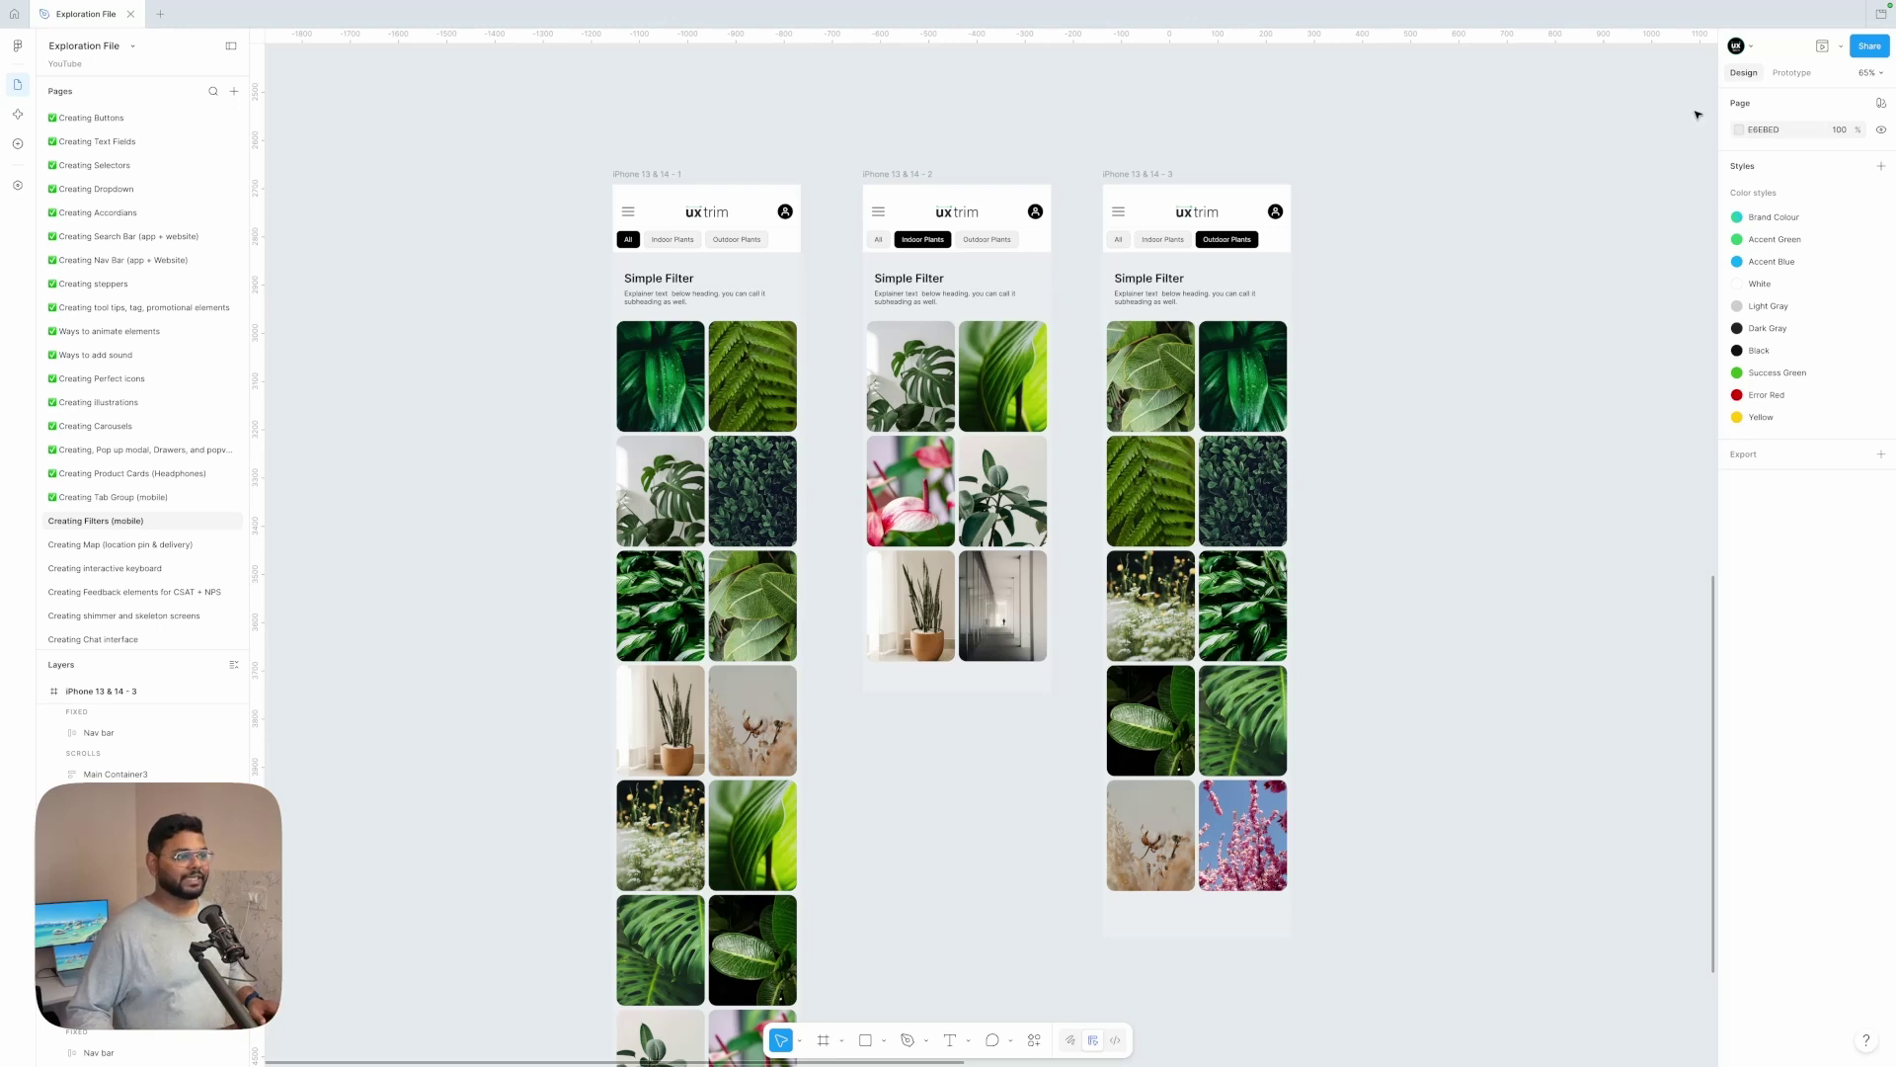
{"action": "left_click", "coordinate": [1792, 73]}
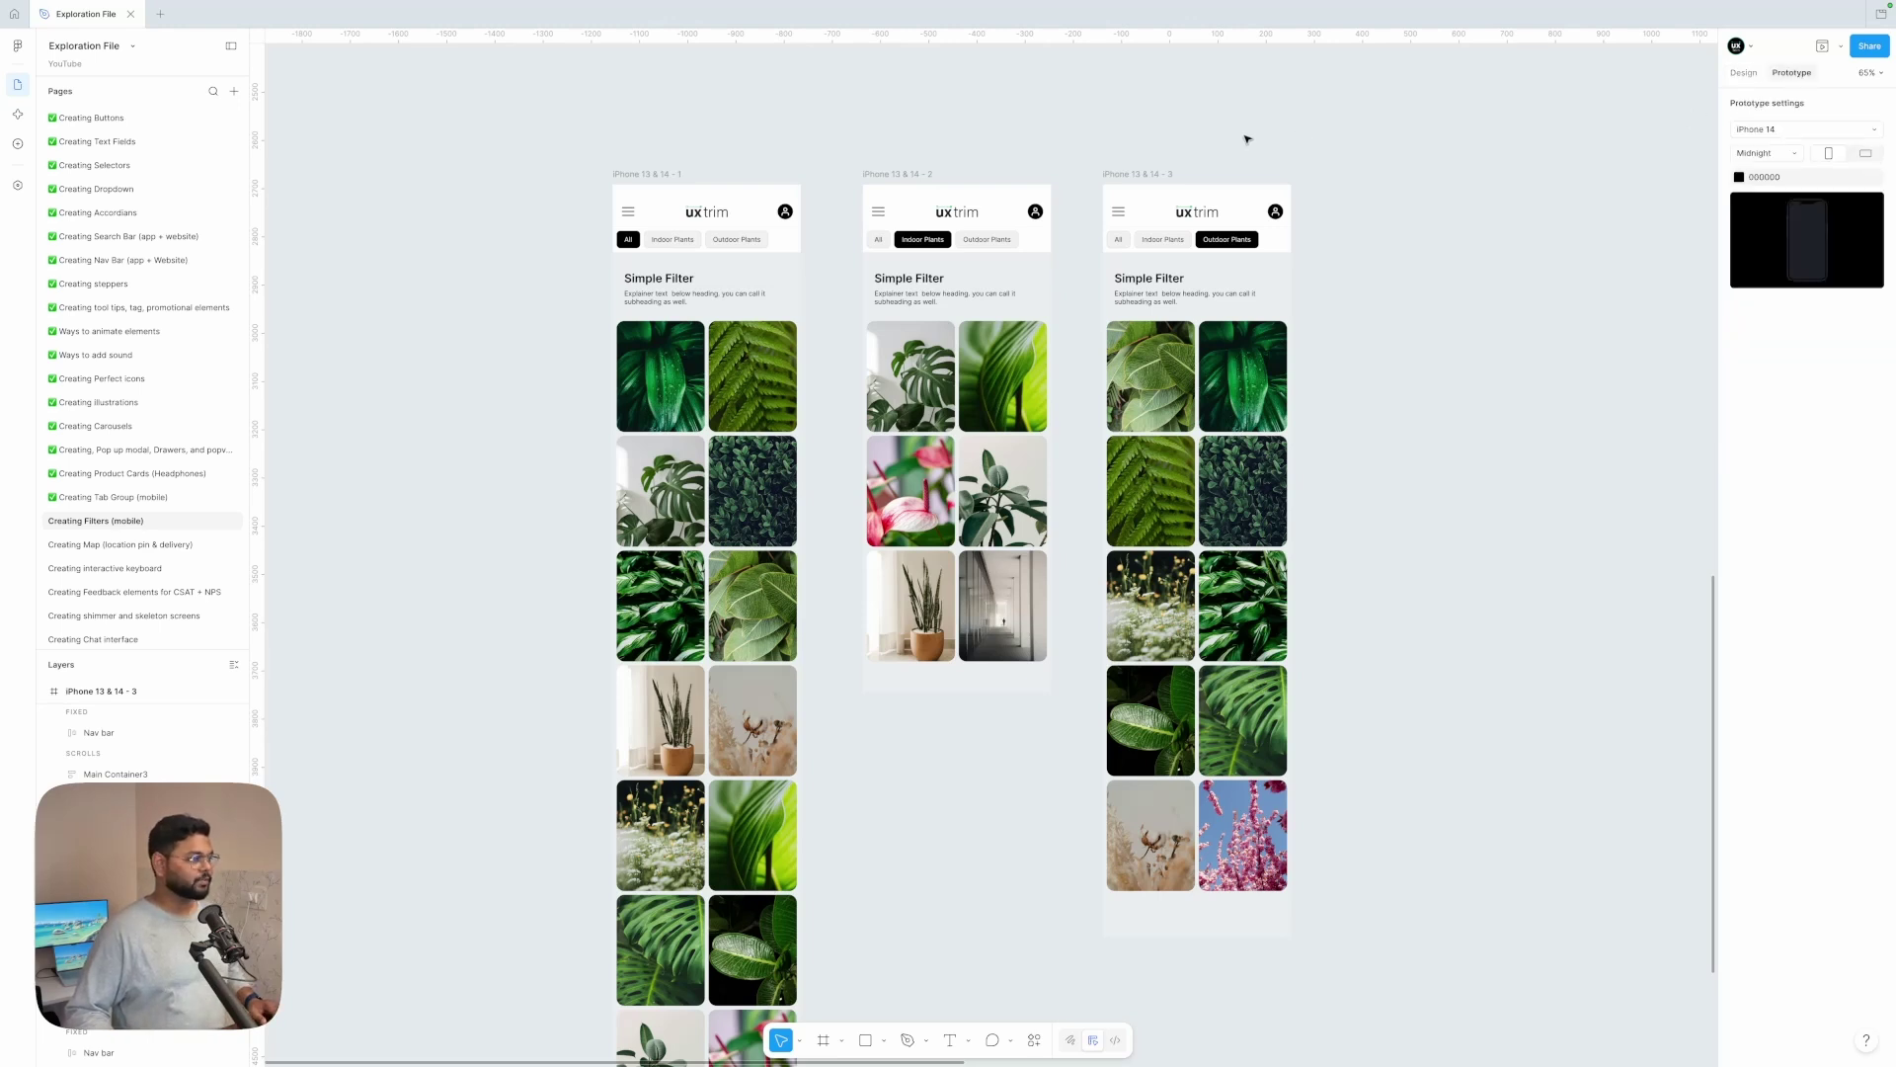
{"action": "scroll", "coordinate": [809, 170], "scroll_direction": "up", "scroll_amount": 3}
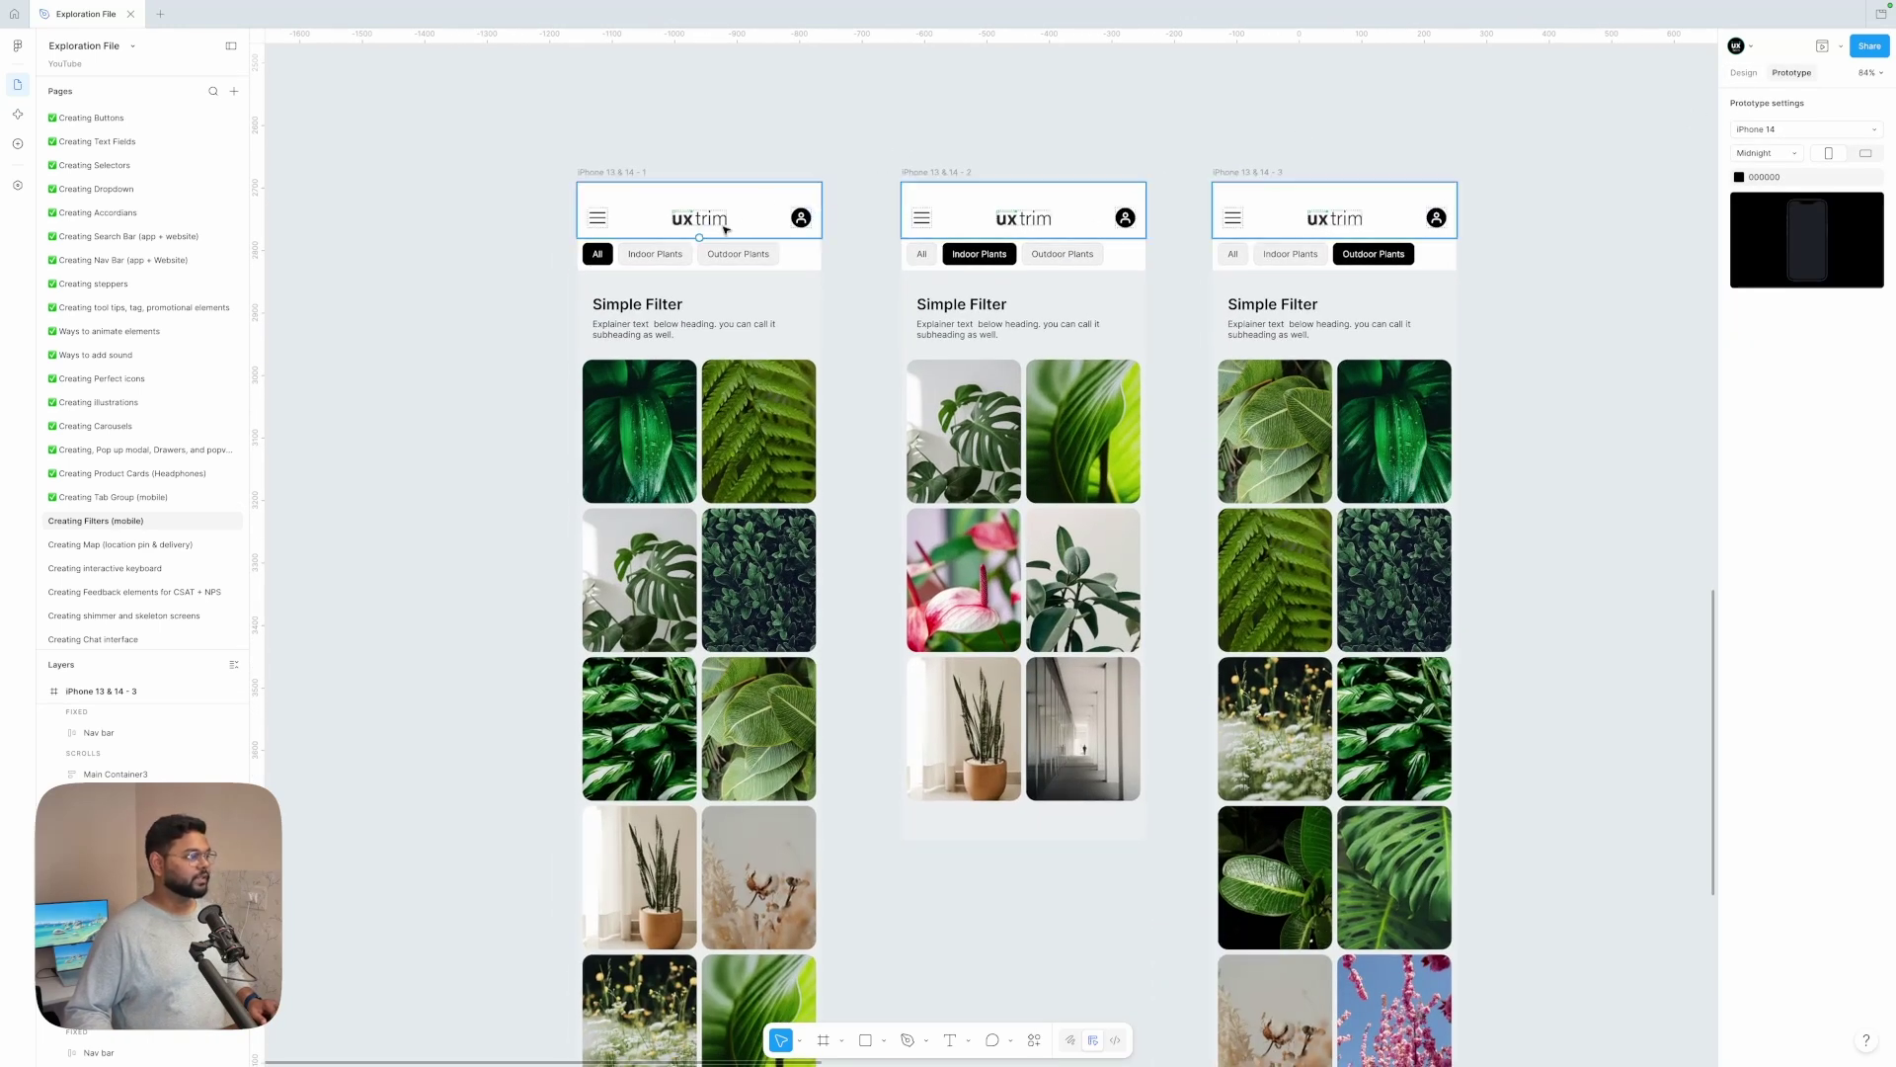
{"action": "left_click", "coordinate": [665, 258]}
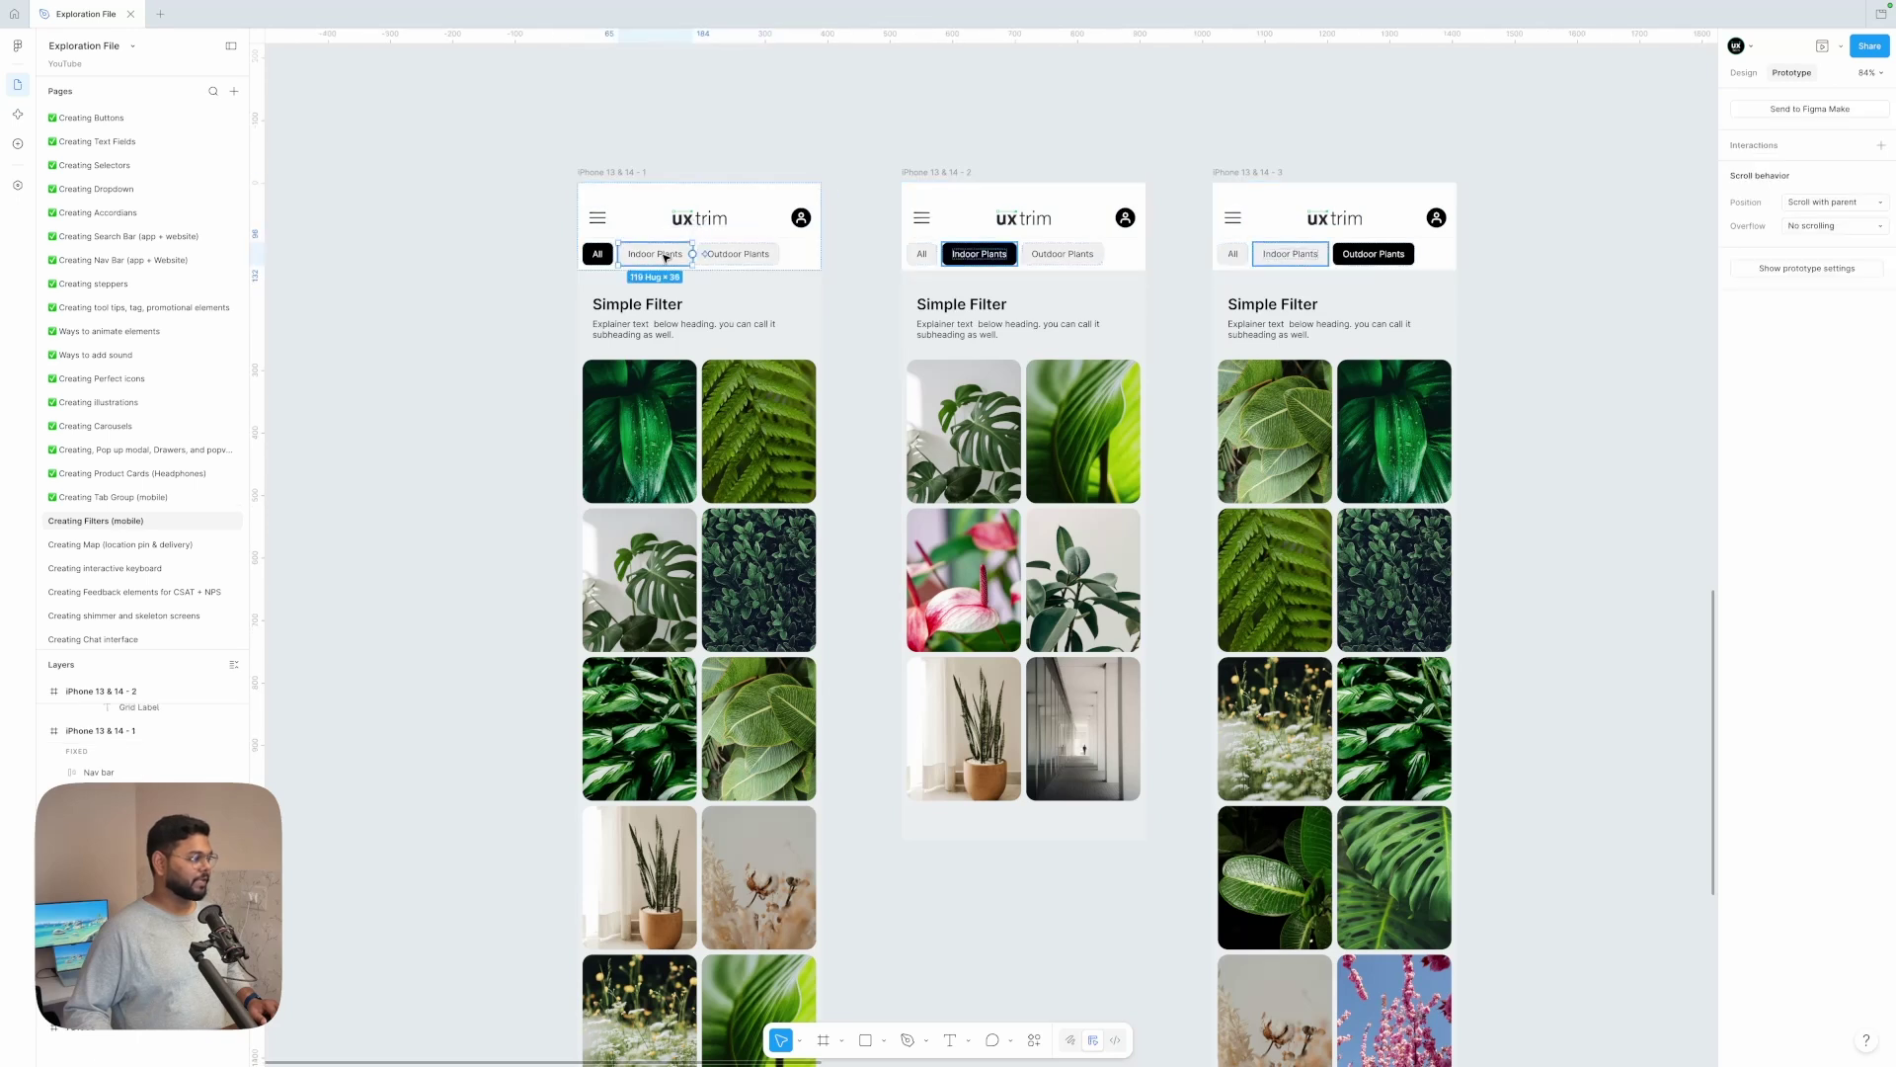
{"action": "left_click", "coordinate": [833, 329]}
{"action": "left_click", "coordinate": [668, 252]}
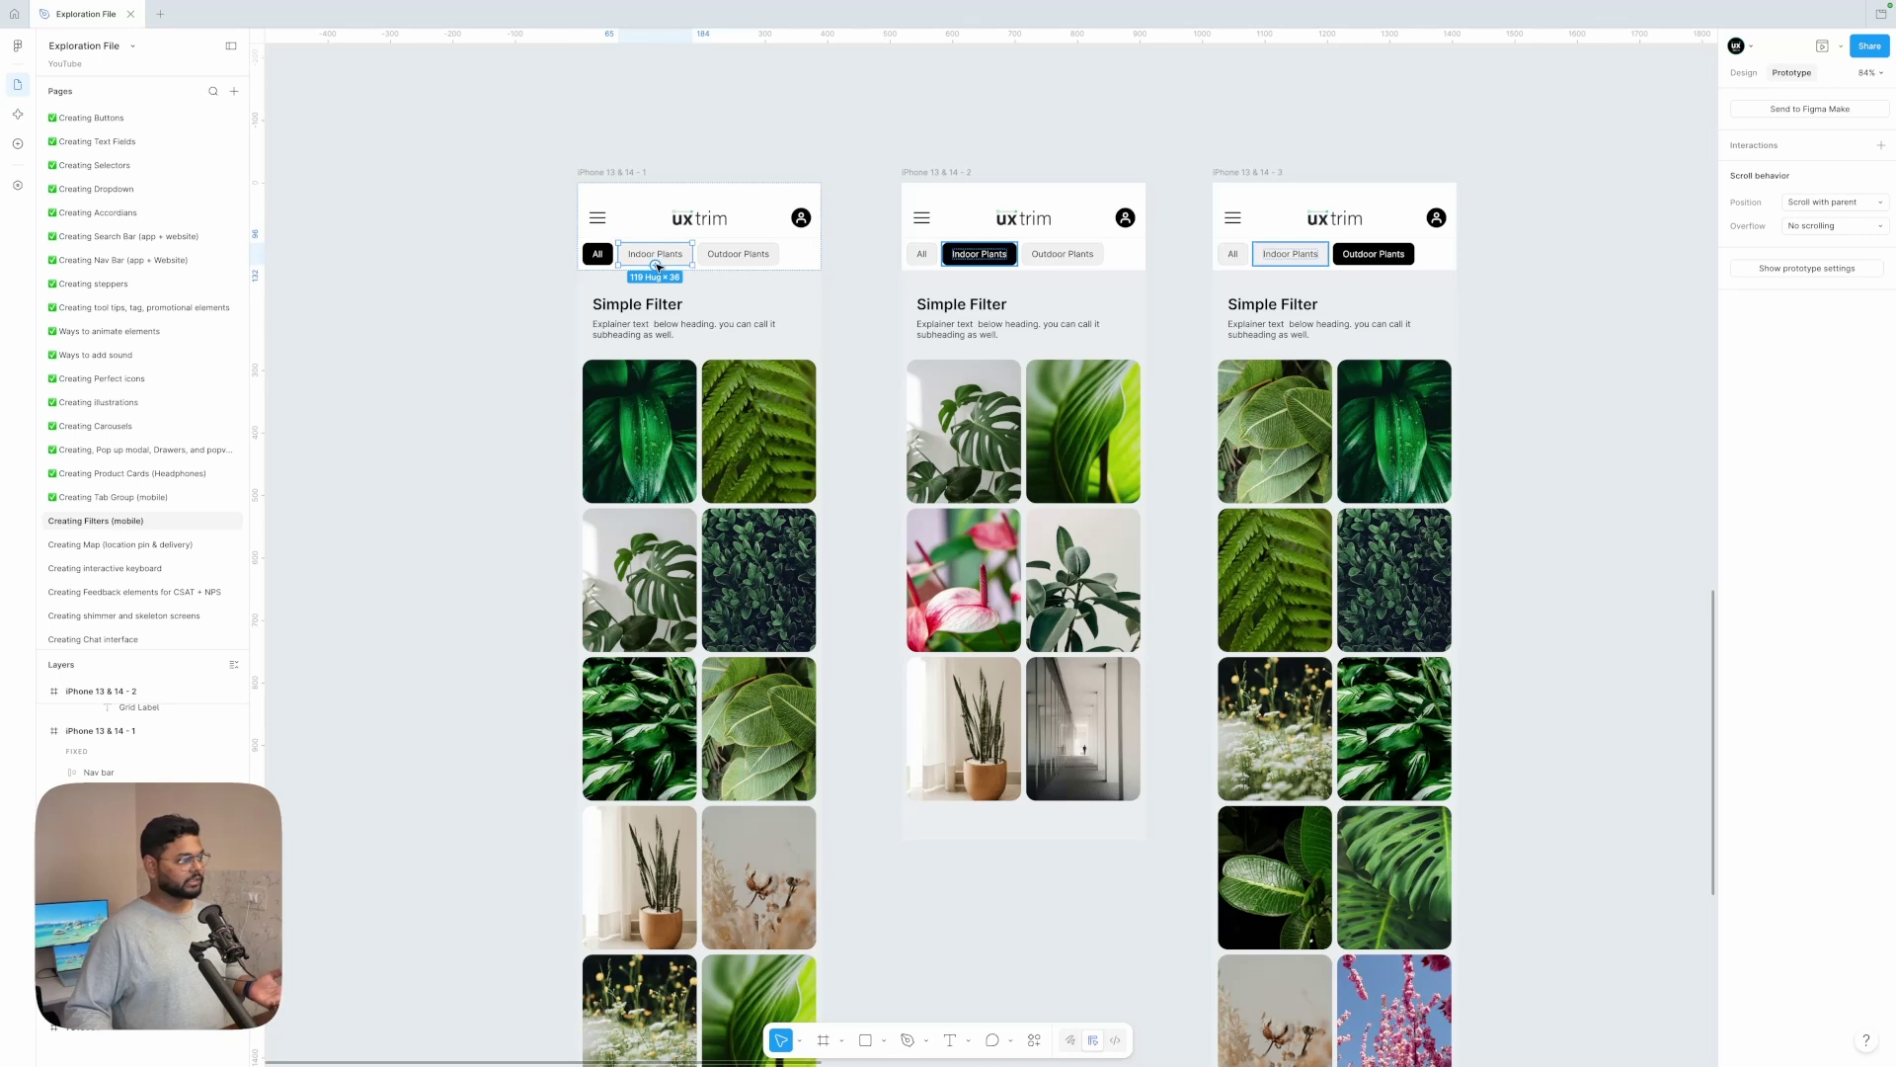
{"action": "left_click_drag", "start_coordinate": [692, 254], "coordinate": [985, 400]}
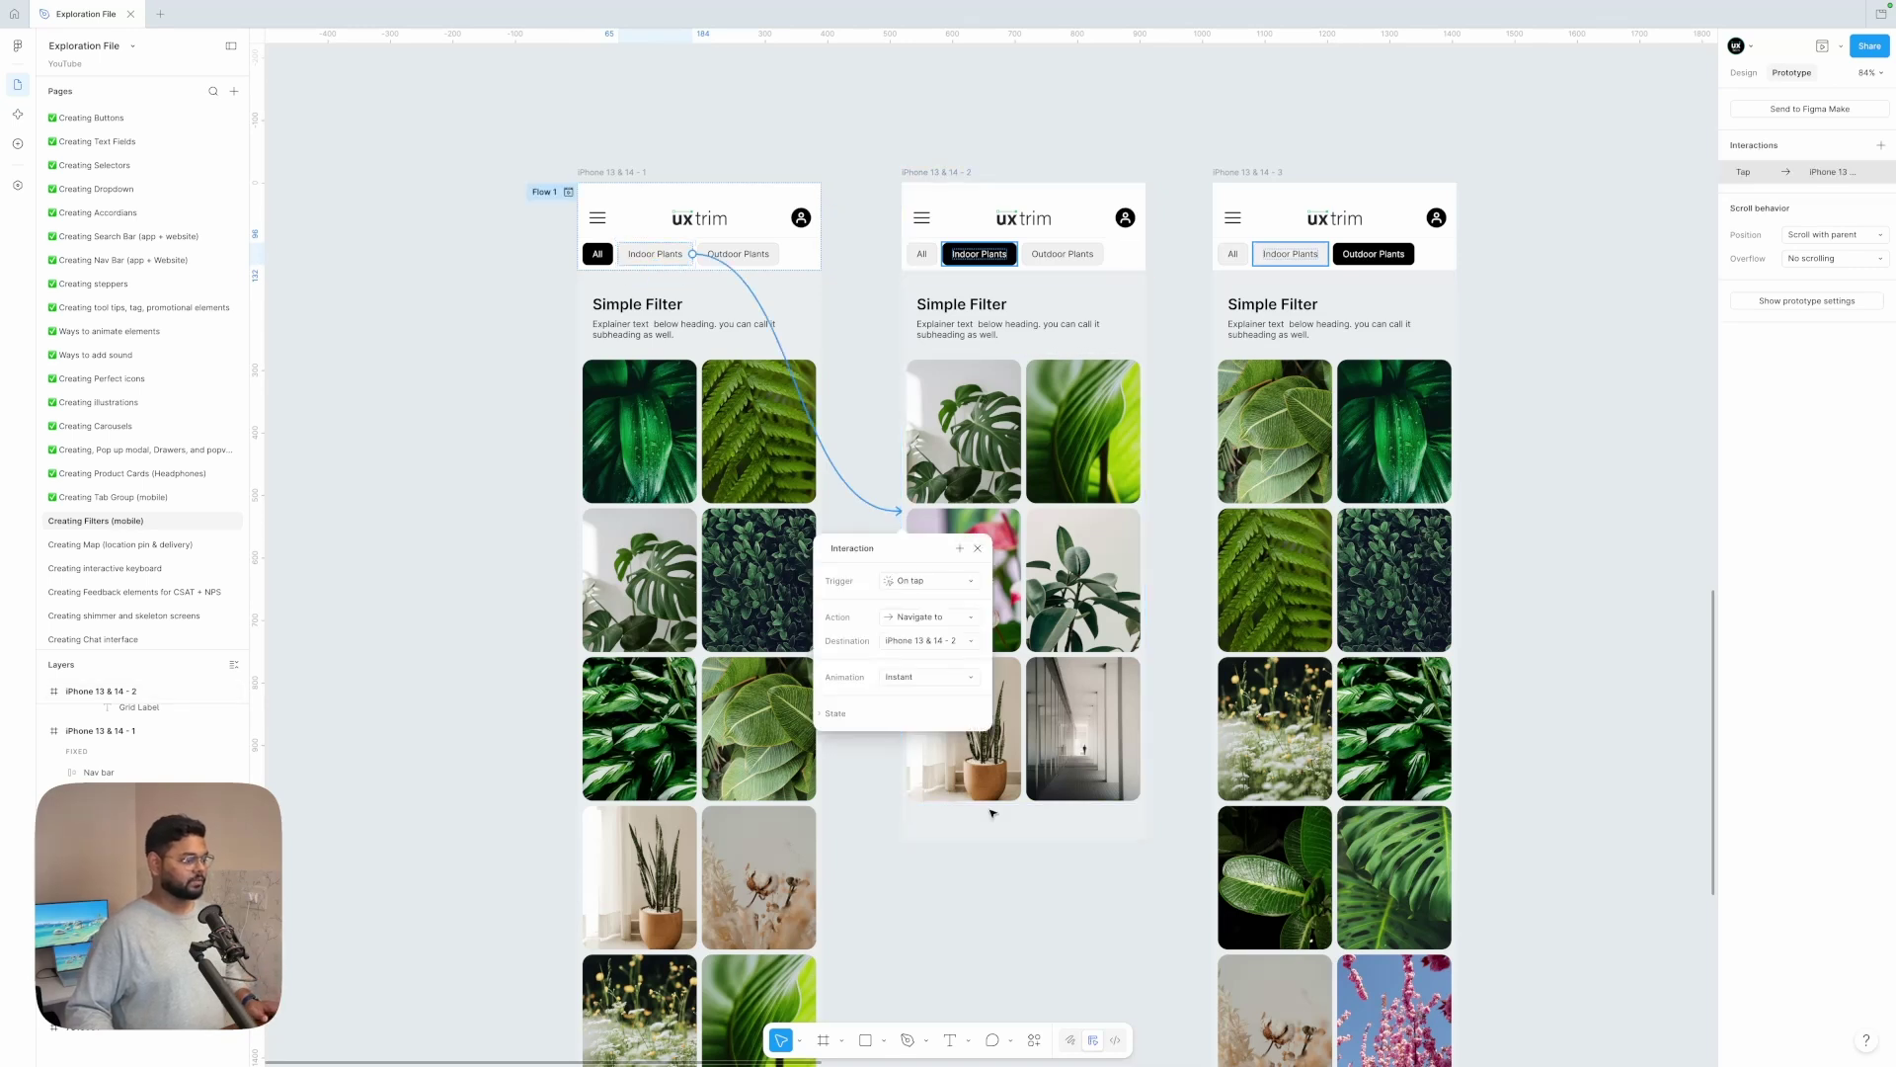
- Set the Indoor Plants interaction's animation to Smart animate with Ease in and out easing
{"action": "left_click", "coordinate": [905, 680]}
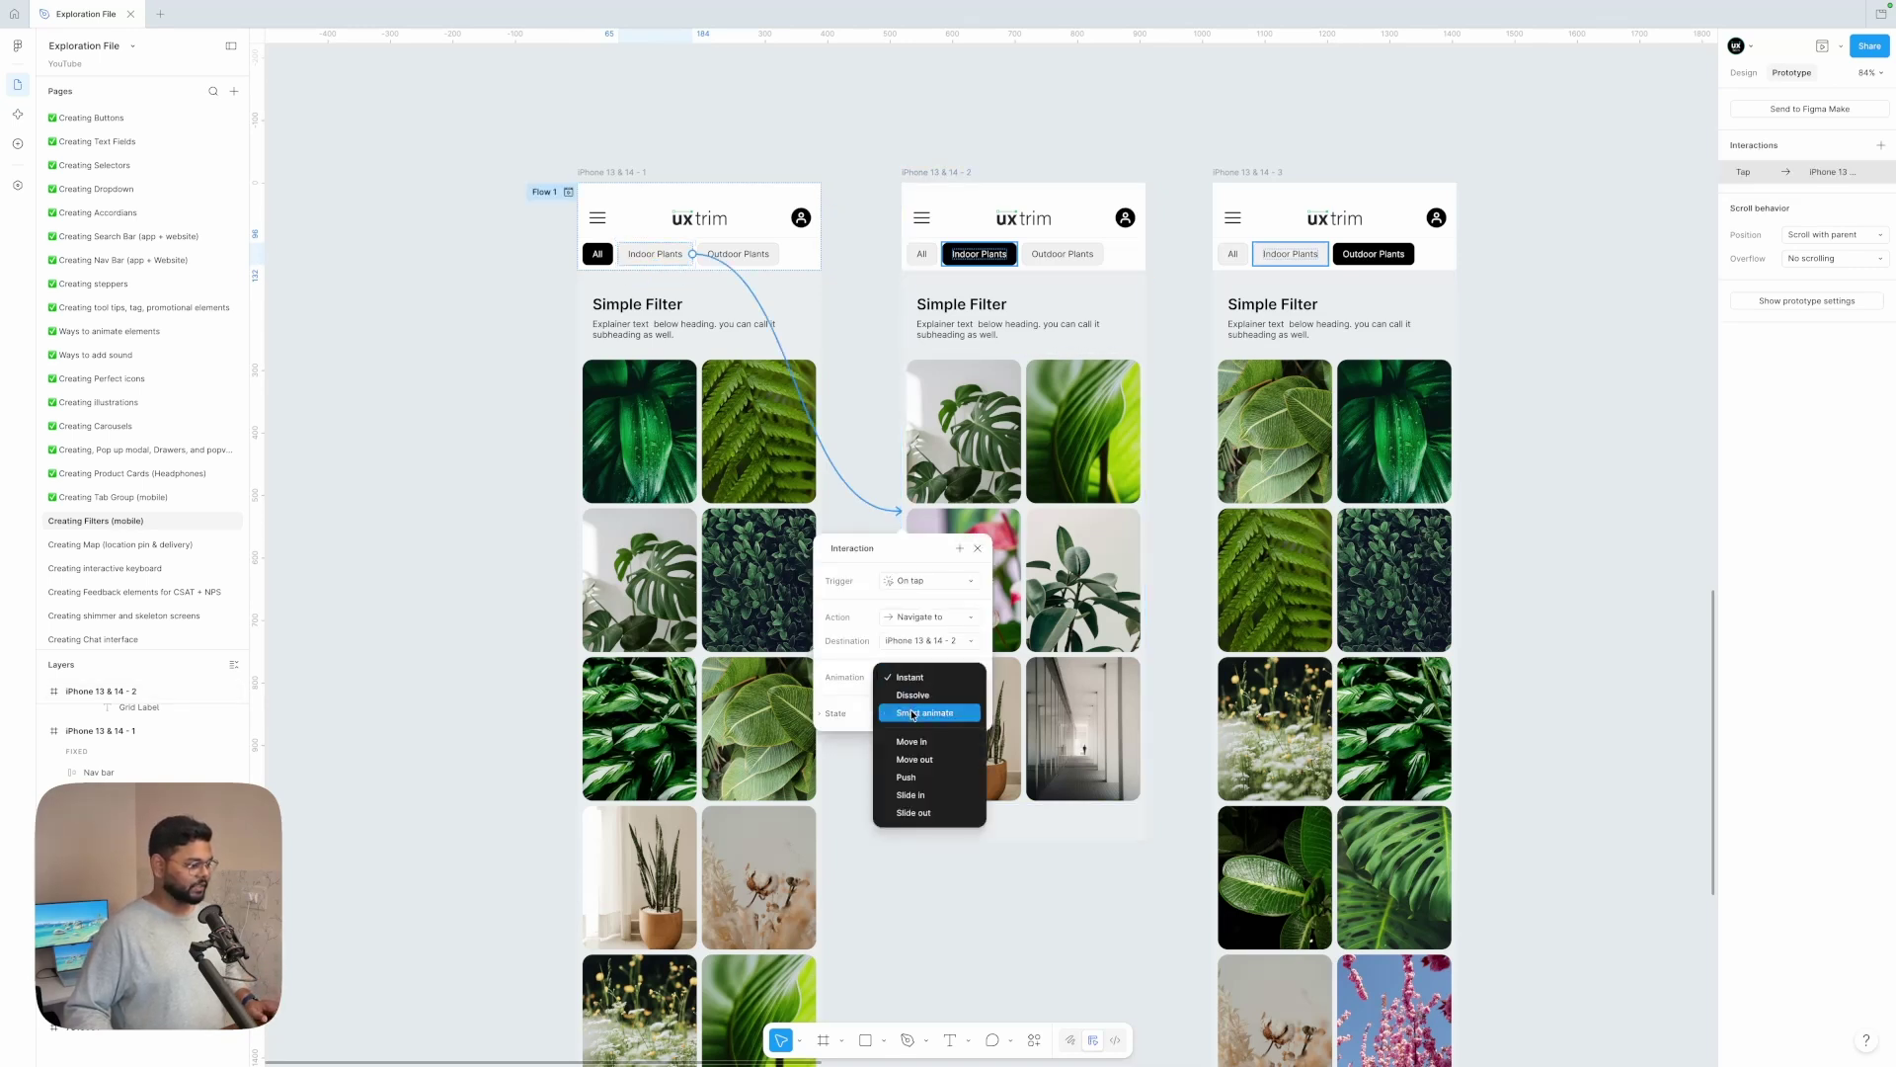
{"action": "left_click", "coordinate": [908, 711]}
{"action": "left_click", "coordinate": [928, 700]}
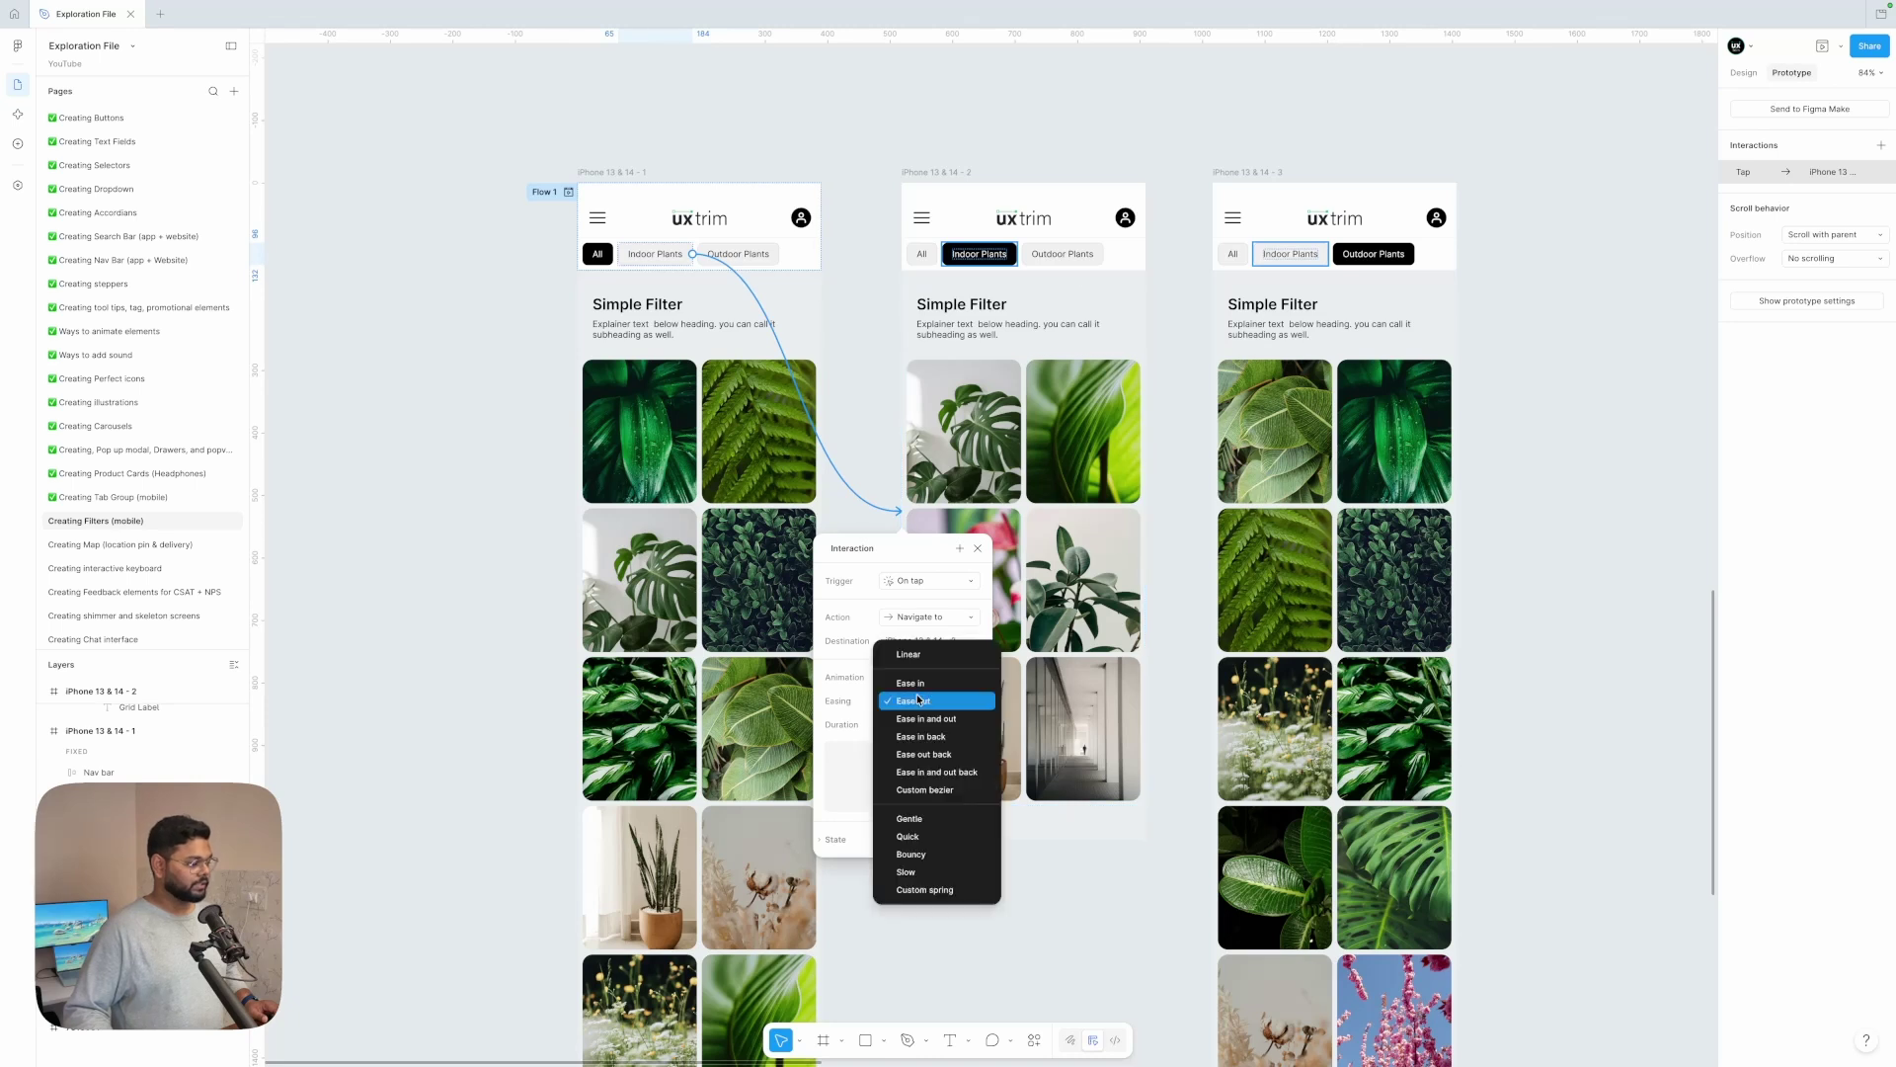
{"action": "left_click", "coordinate": [927, 720]}
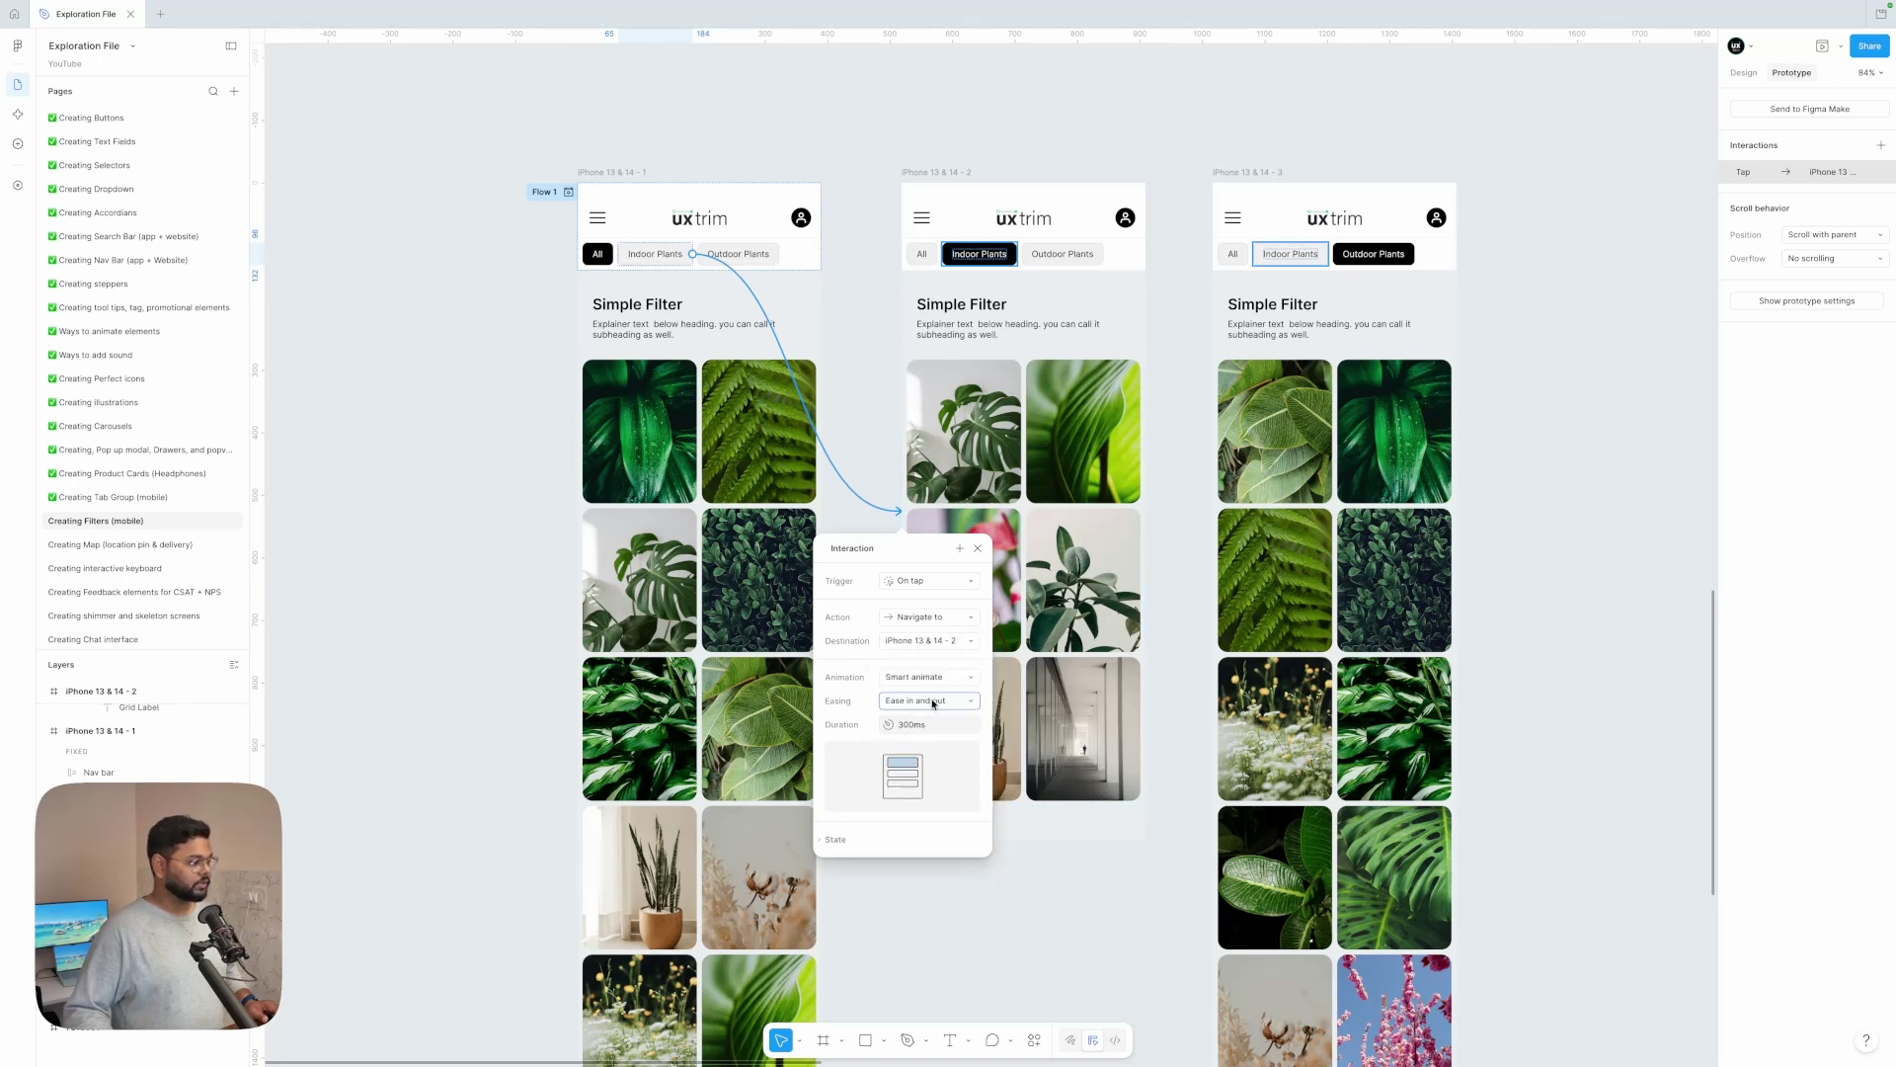
- Link the first frame's Outdoor Plants button to the third frame with an on-tap navigation
{"action": "left_click", "coordinate": [998, 259]}
{"action": "left_click", "coordinate": [1062, 256]}
{"action": "left_click", "coordinate": [764, 262]}
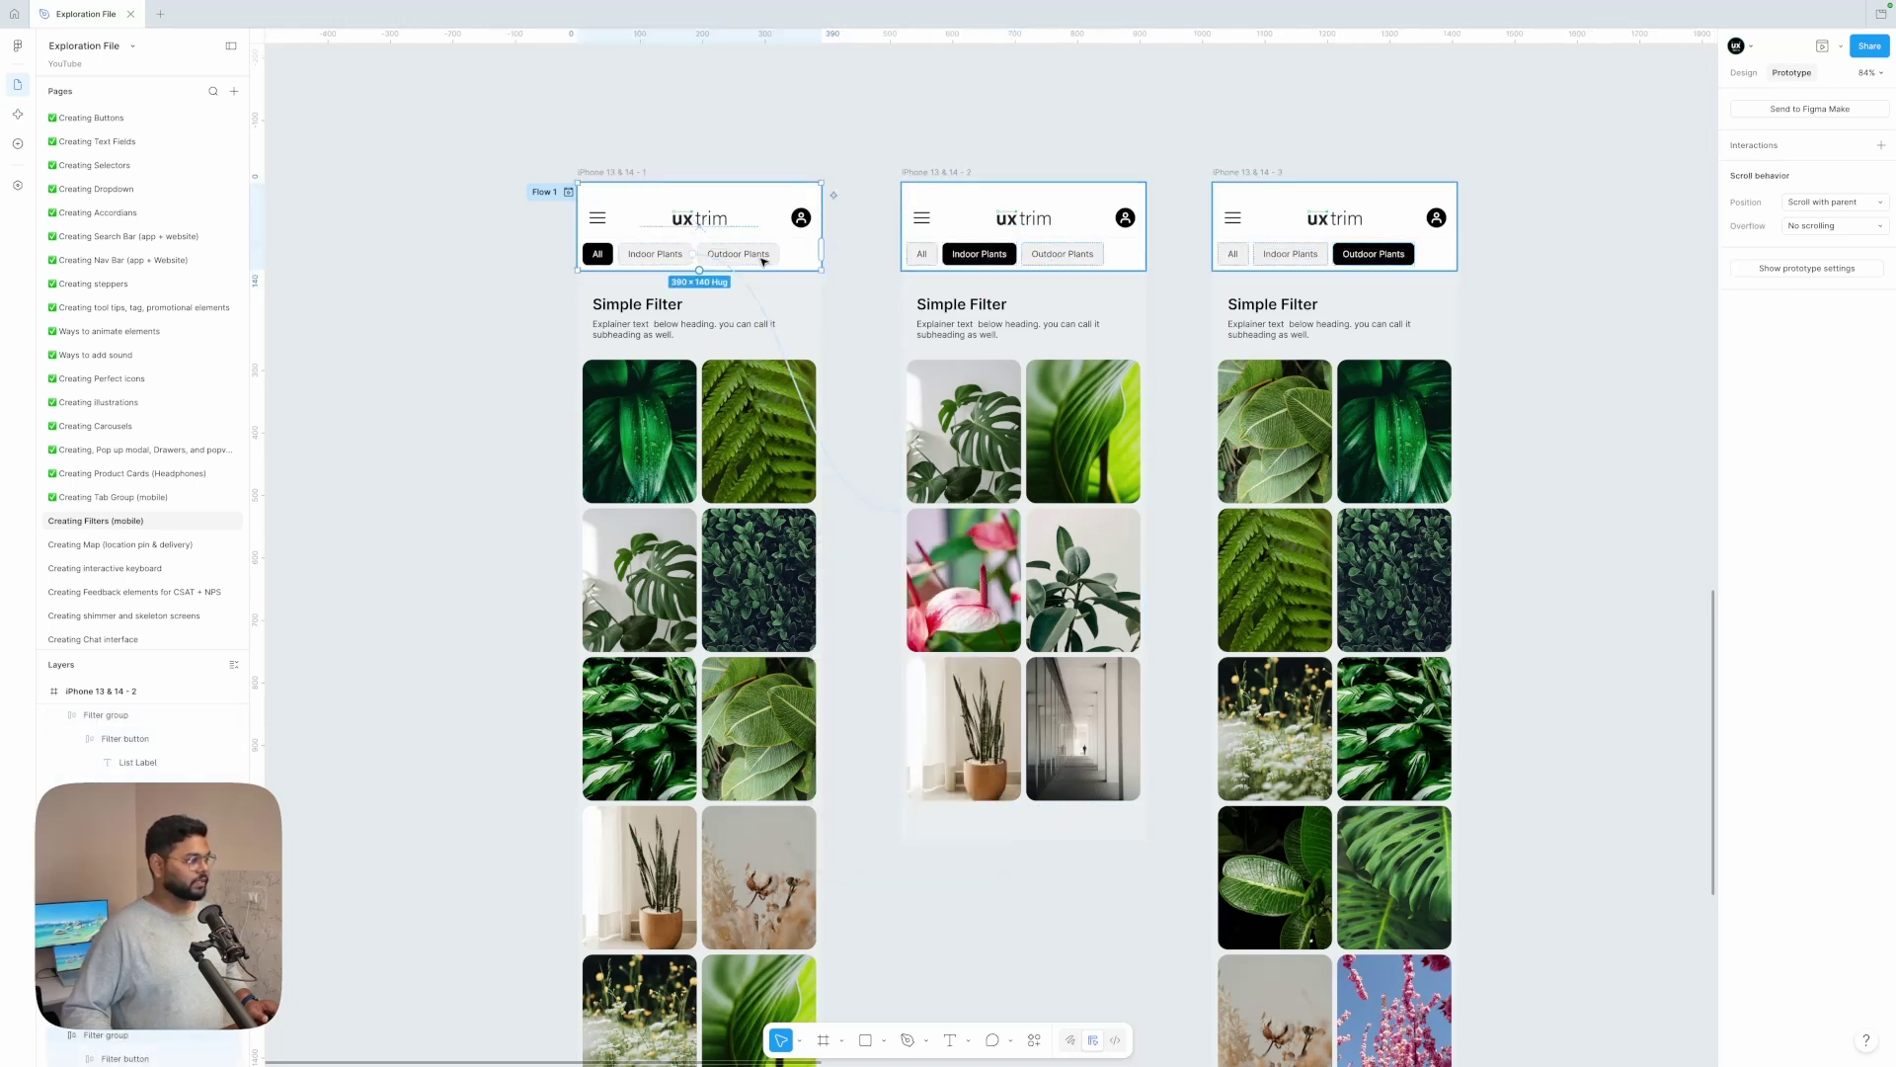
{"action": "double_click", "coordinate": [759, 255]}
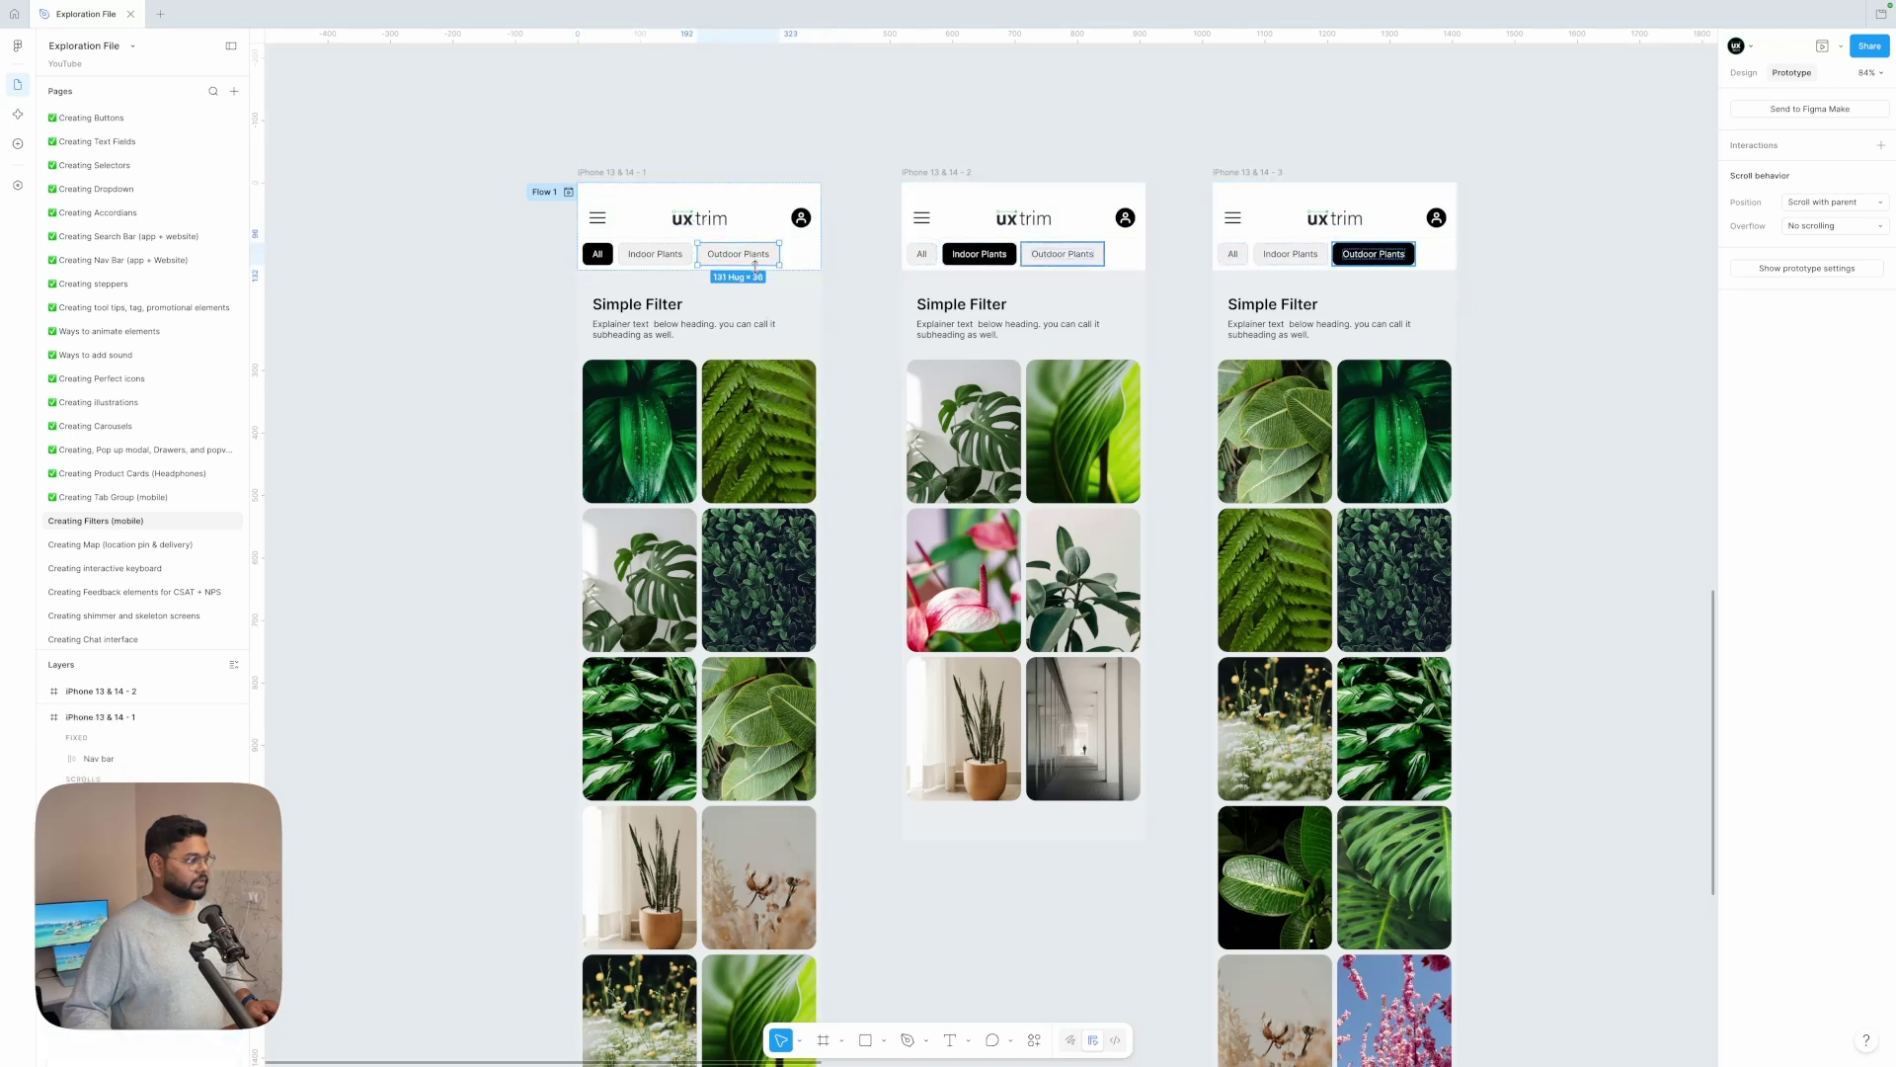
{"action": "left_click_drag", "start_coordinate": [746, 266], "coordinate": [1305, 218]}
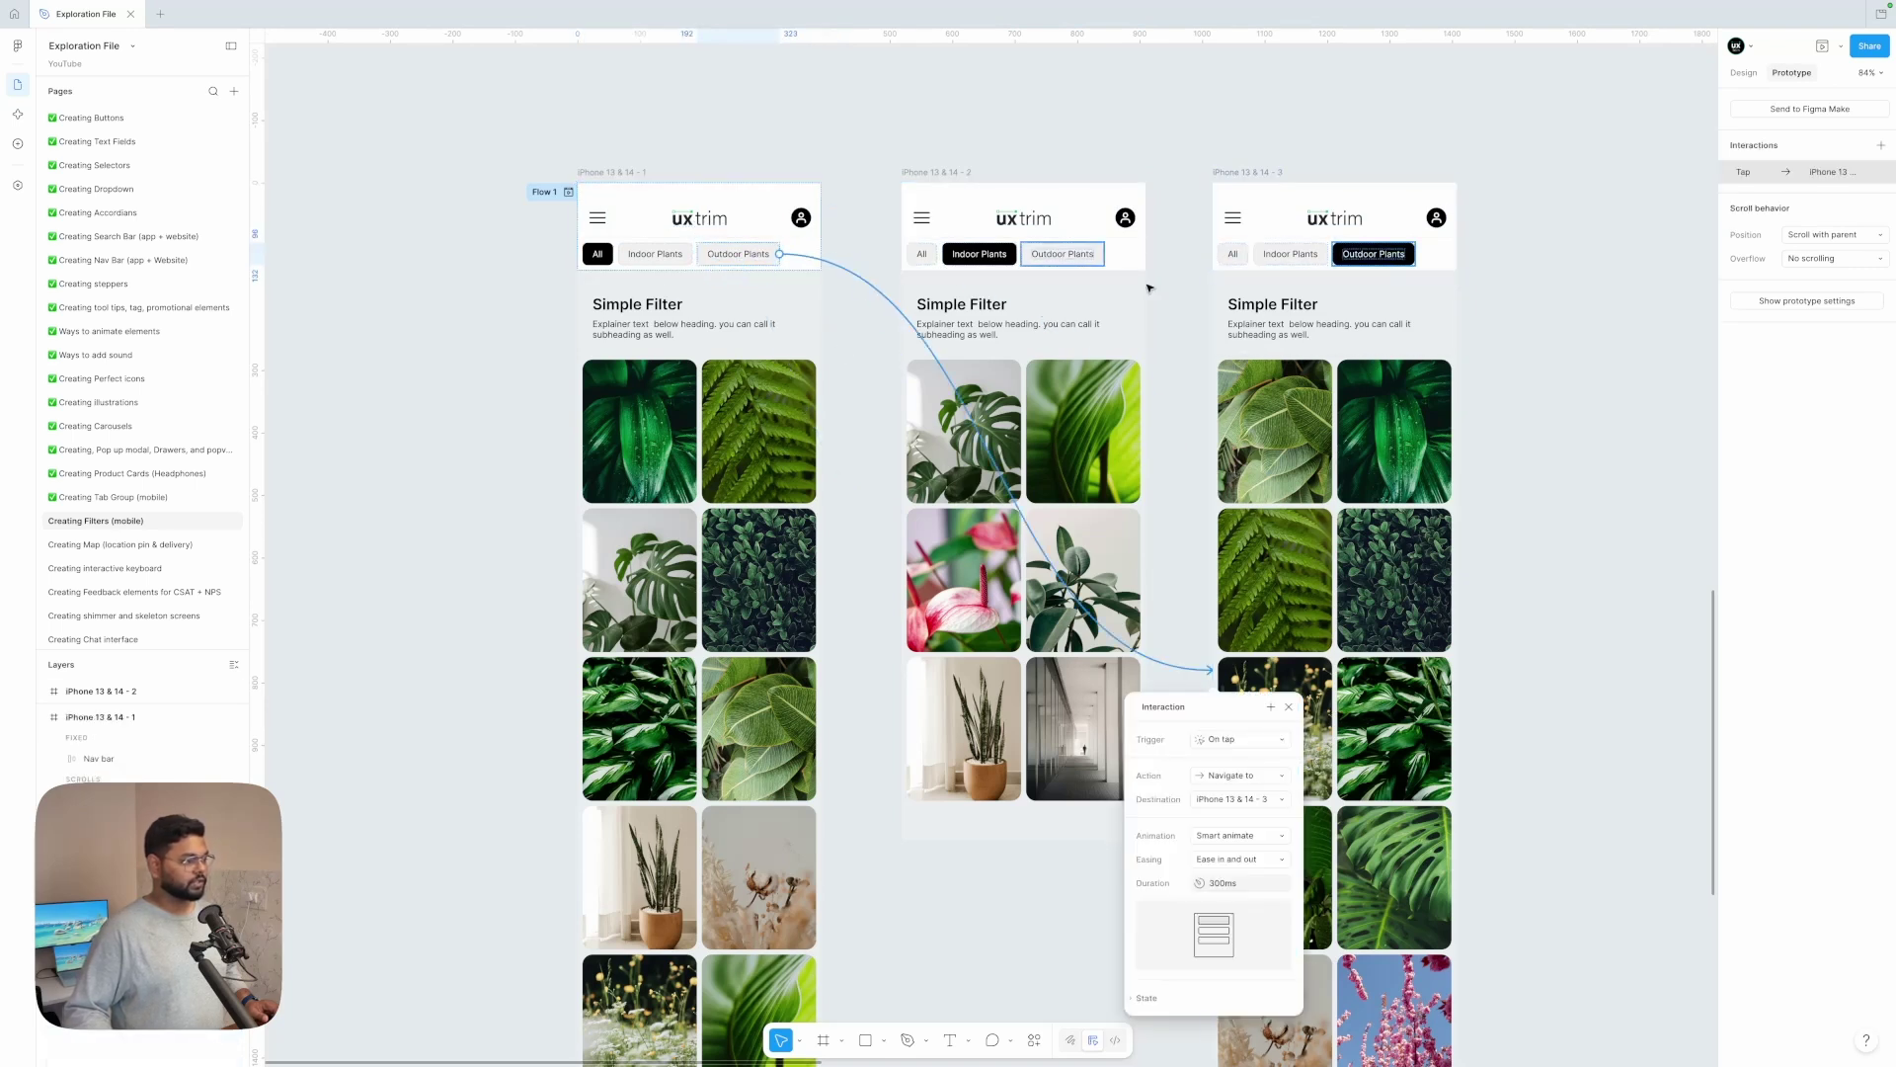
- Link the second frame's Outdoor Plants button to the third frame and the third frame's Indoor Plants button to the second
{"action": "double_click", "coordinate": [1058, 253]}
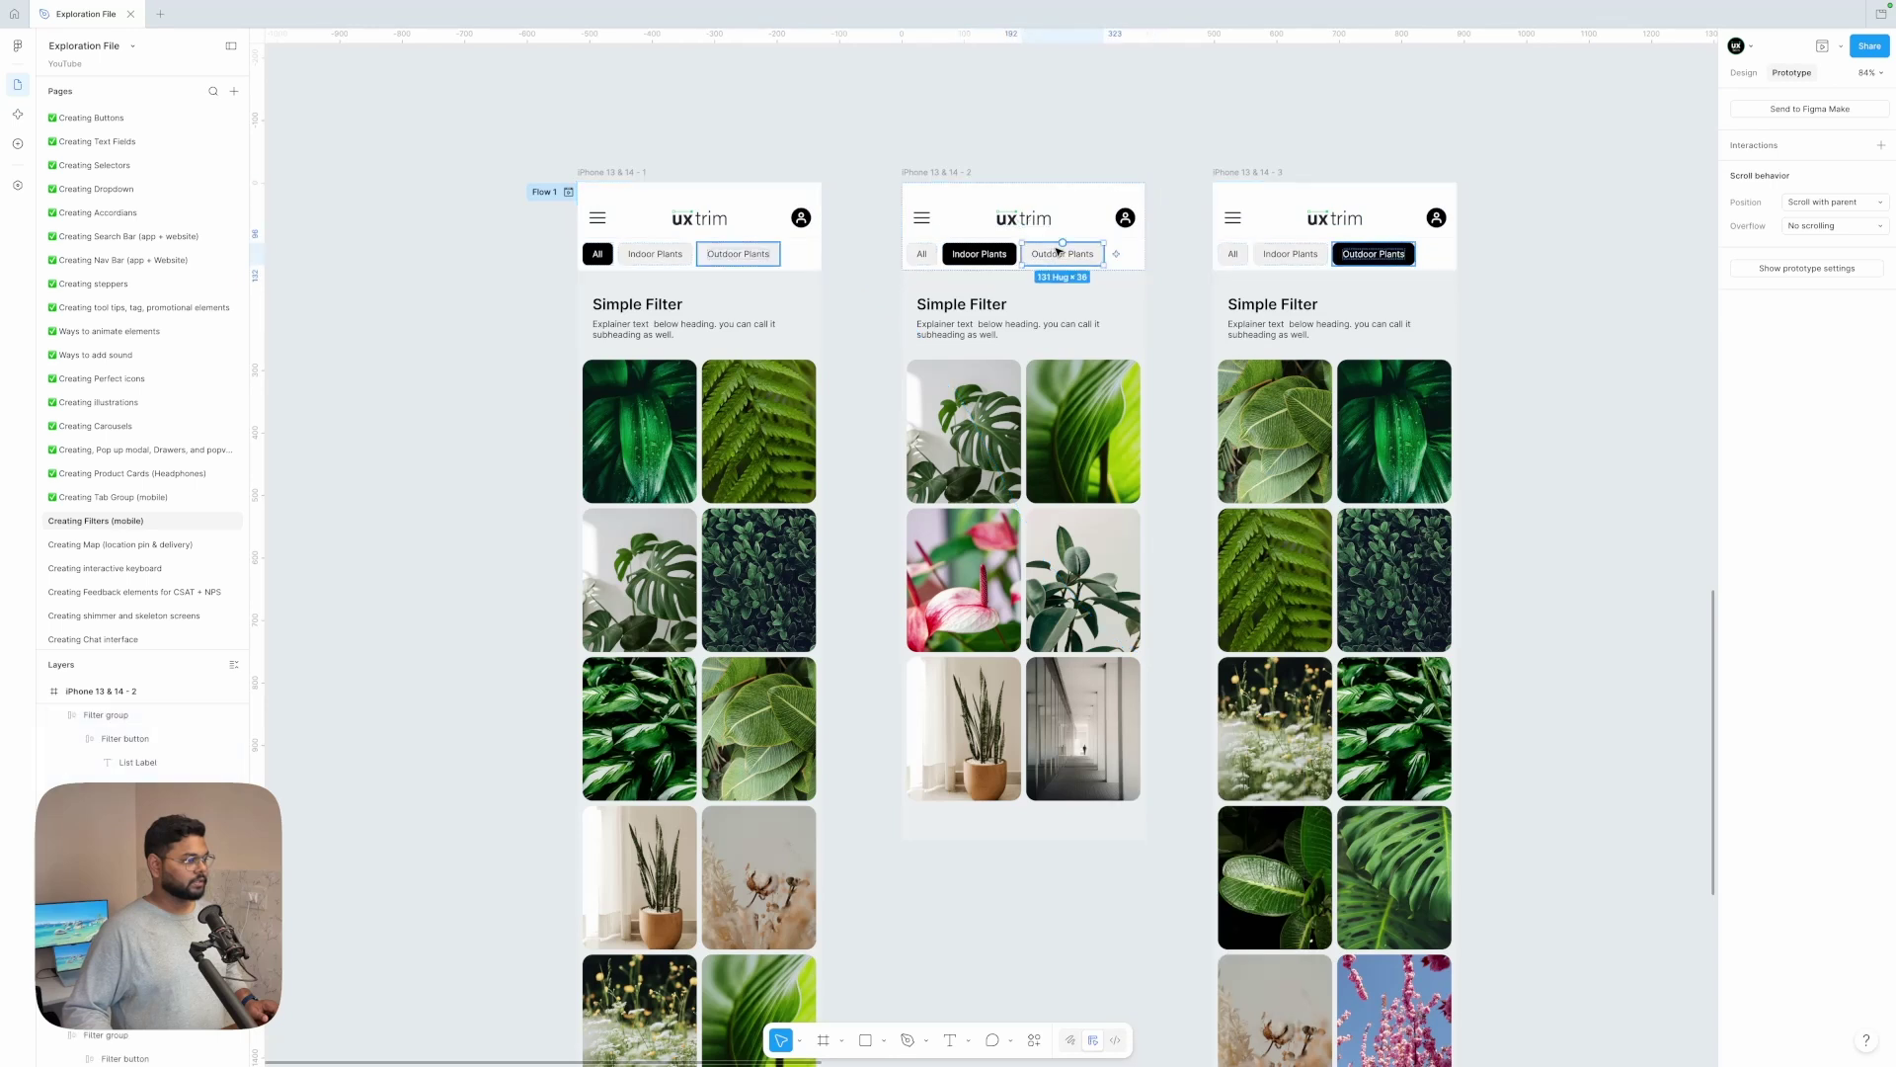
{"action": "left_click_drag", "start_coordinate": [1116, 254], "coordinate": [1245, 681]}
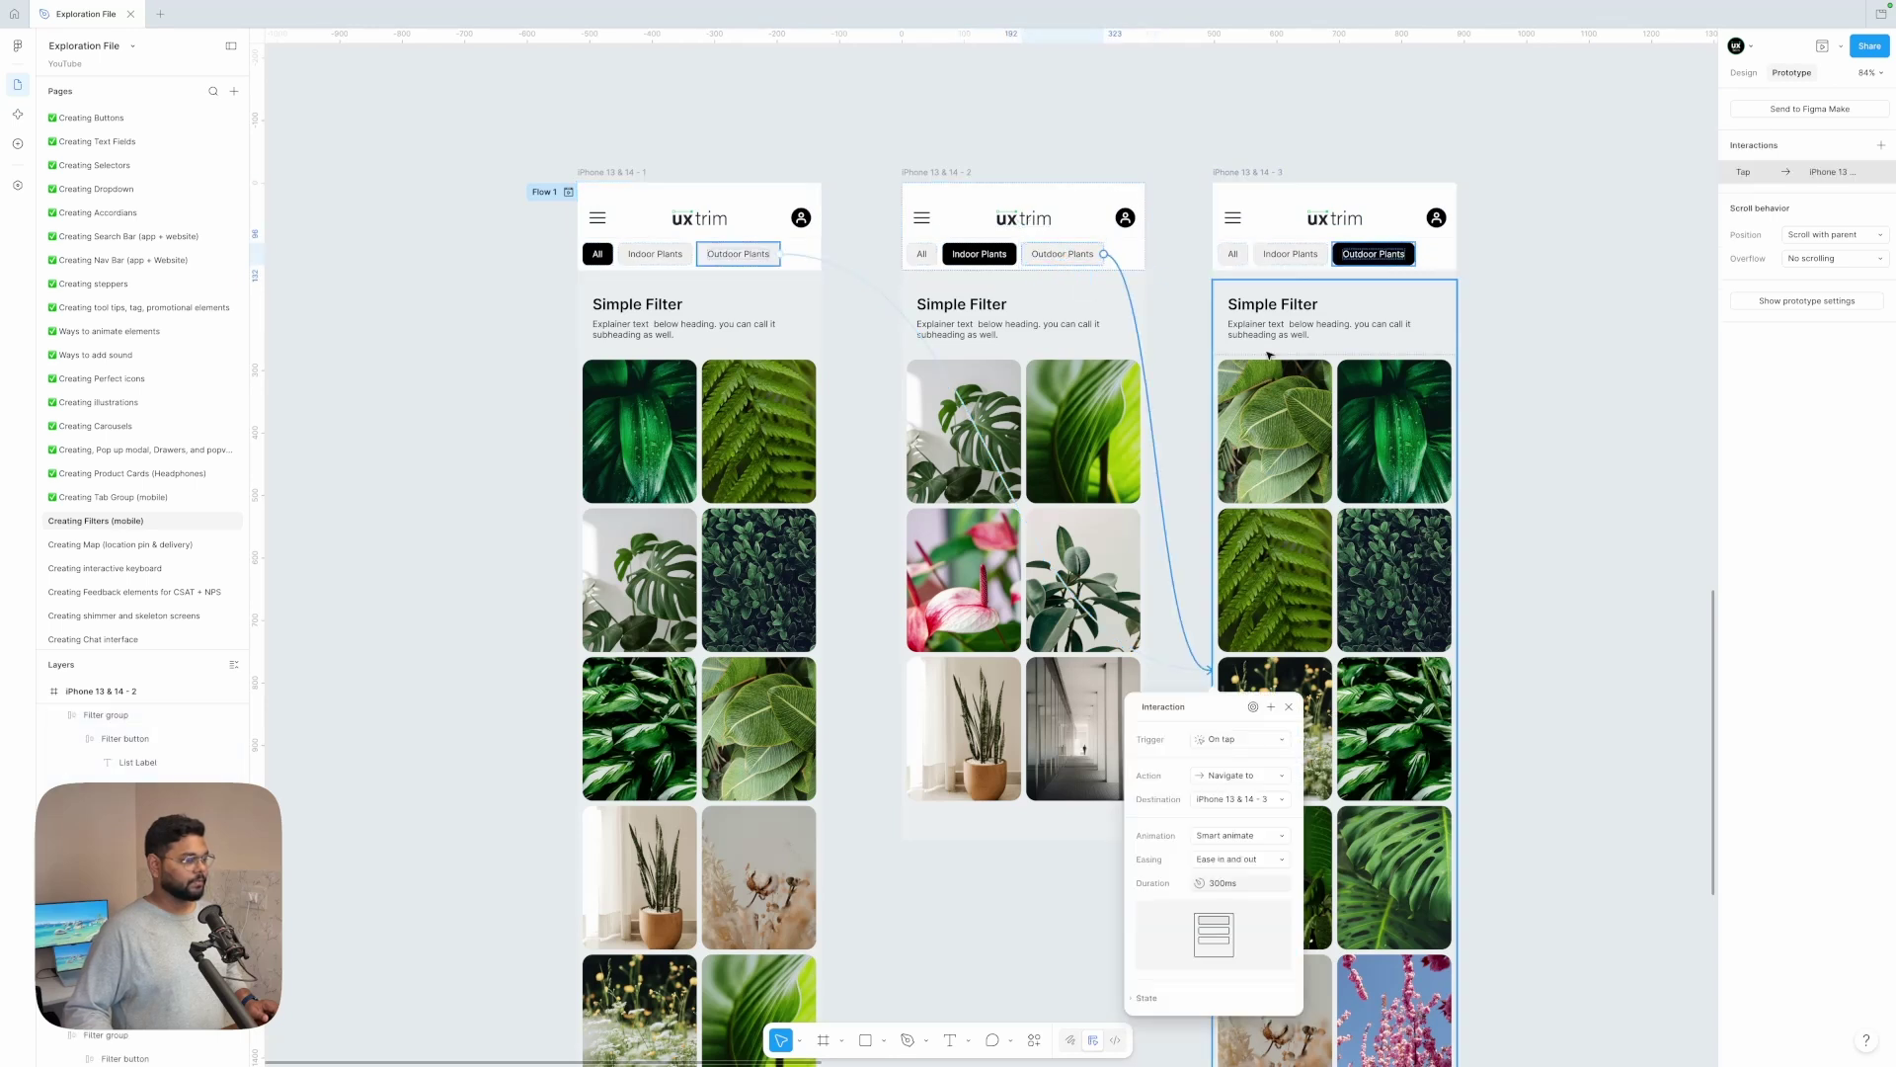
{"action": "double_click", "coordinate": [1274, 254]}
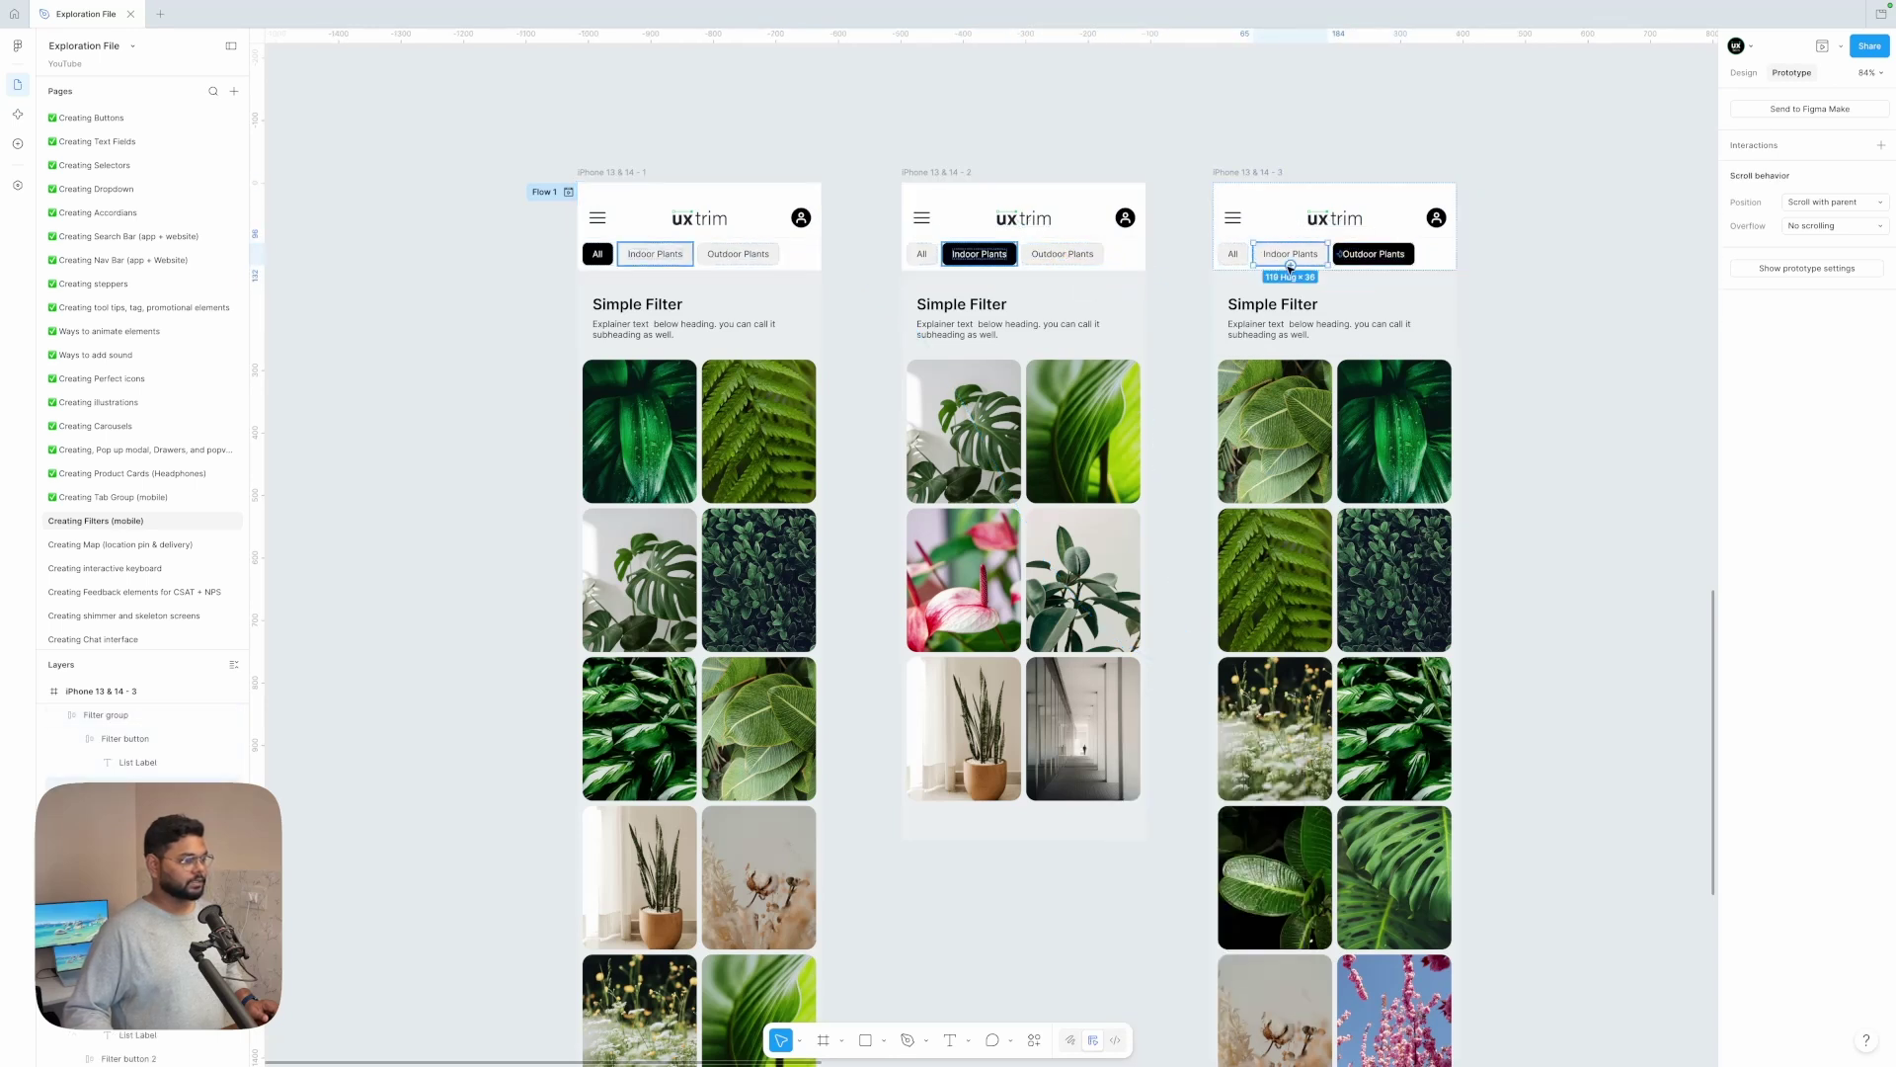
{"action": "left_click_drag", "start_coordinate": [1291, 264], "coordinate": [1101, 425]}
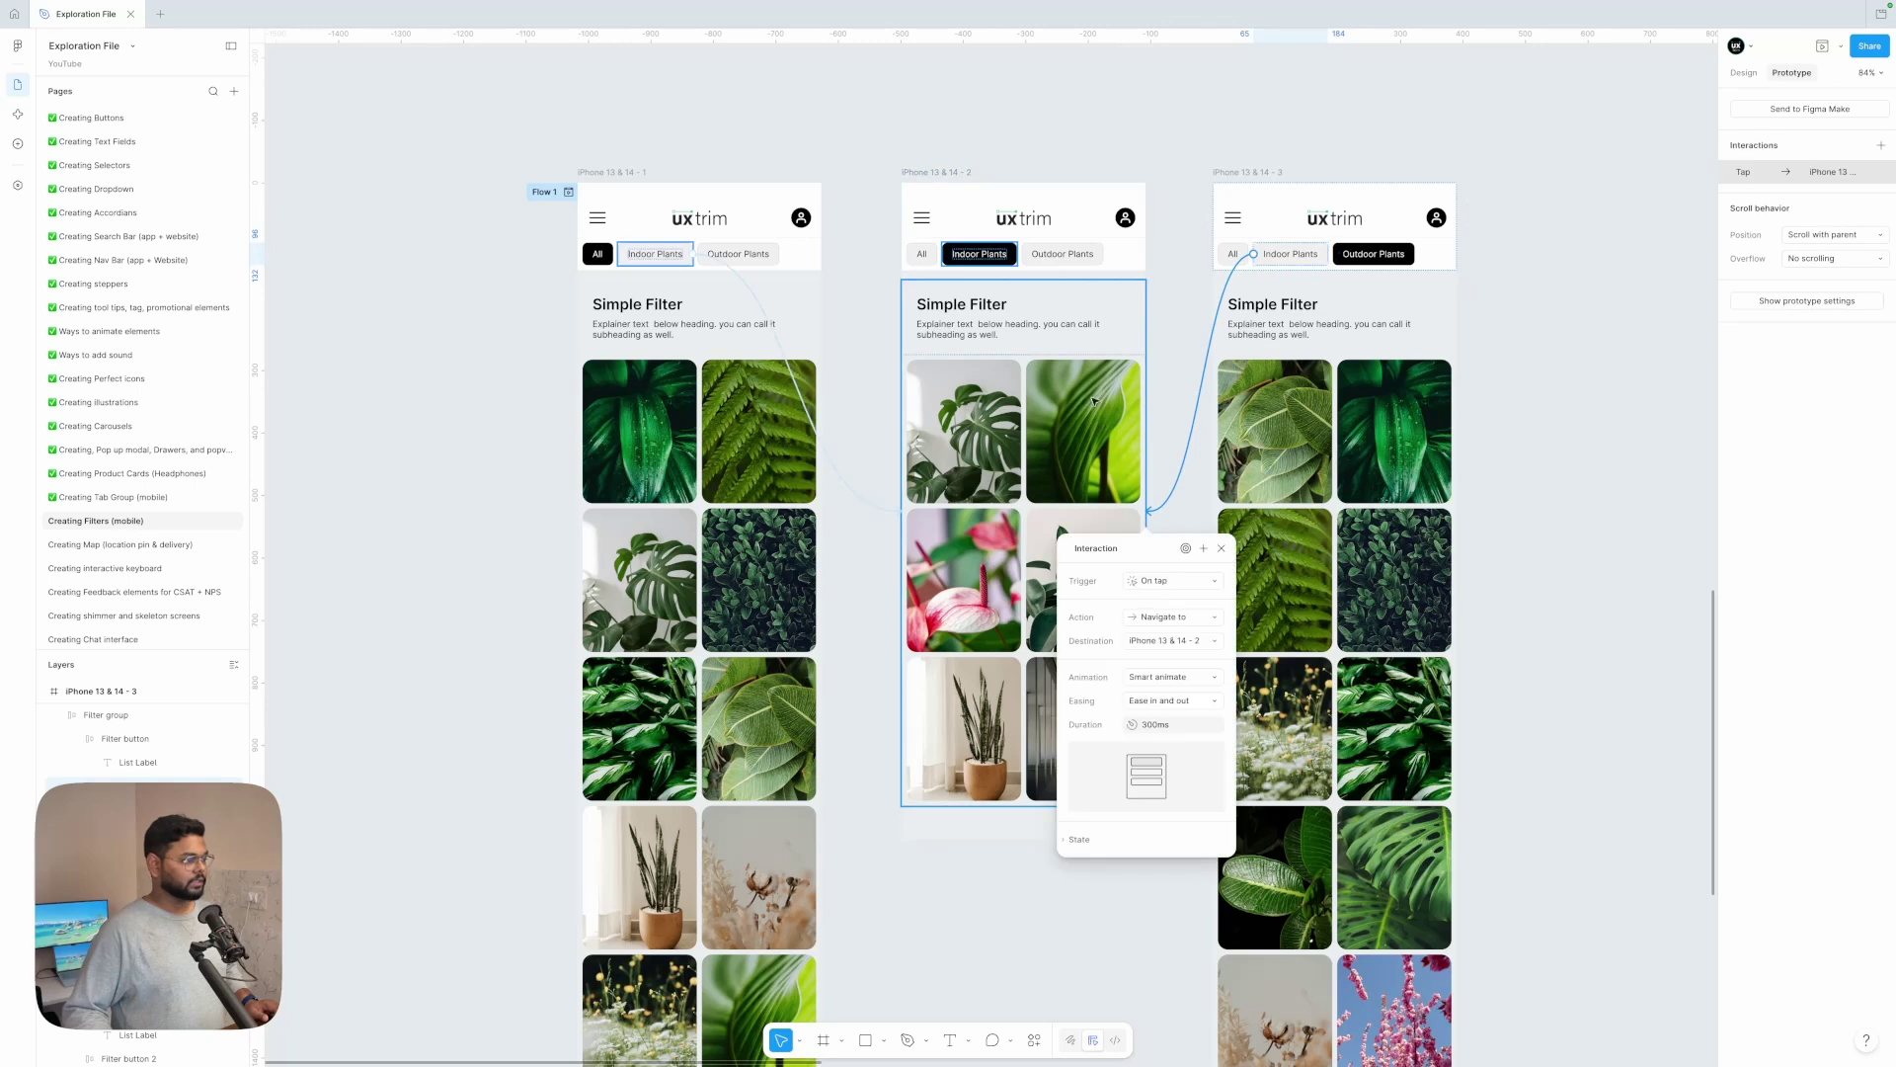
- Link the All buttons of the second and third frames together to navigate to the first frame on tap
{"action": "double_click", "coordinate": [1224, 253]}
{"action": "left_click", "coordinate": [924, 248], "text": "shift"}
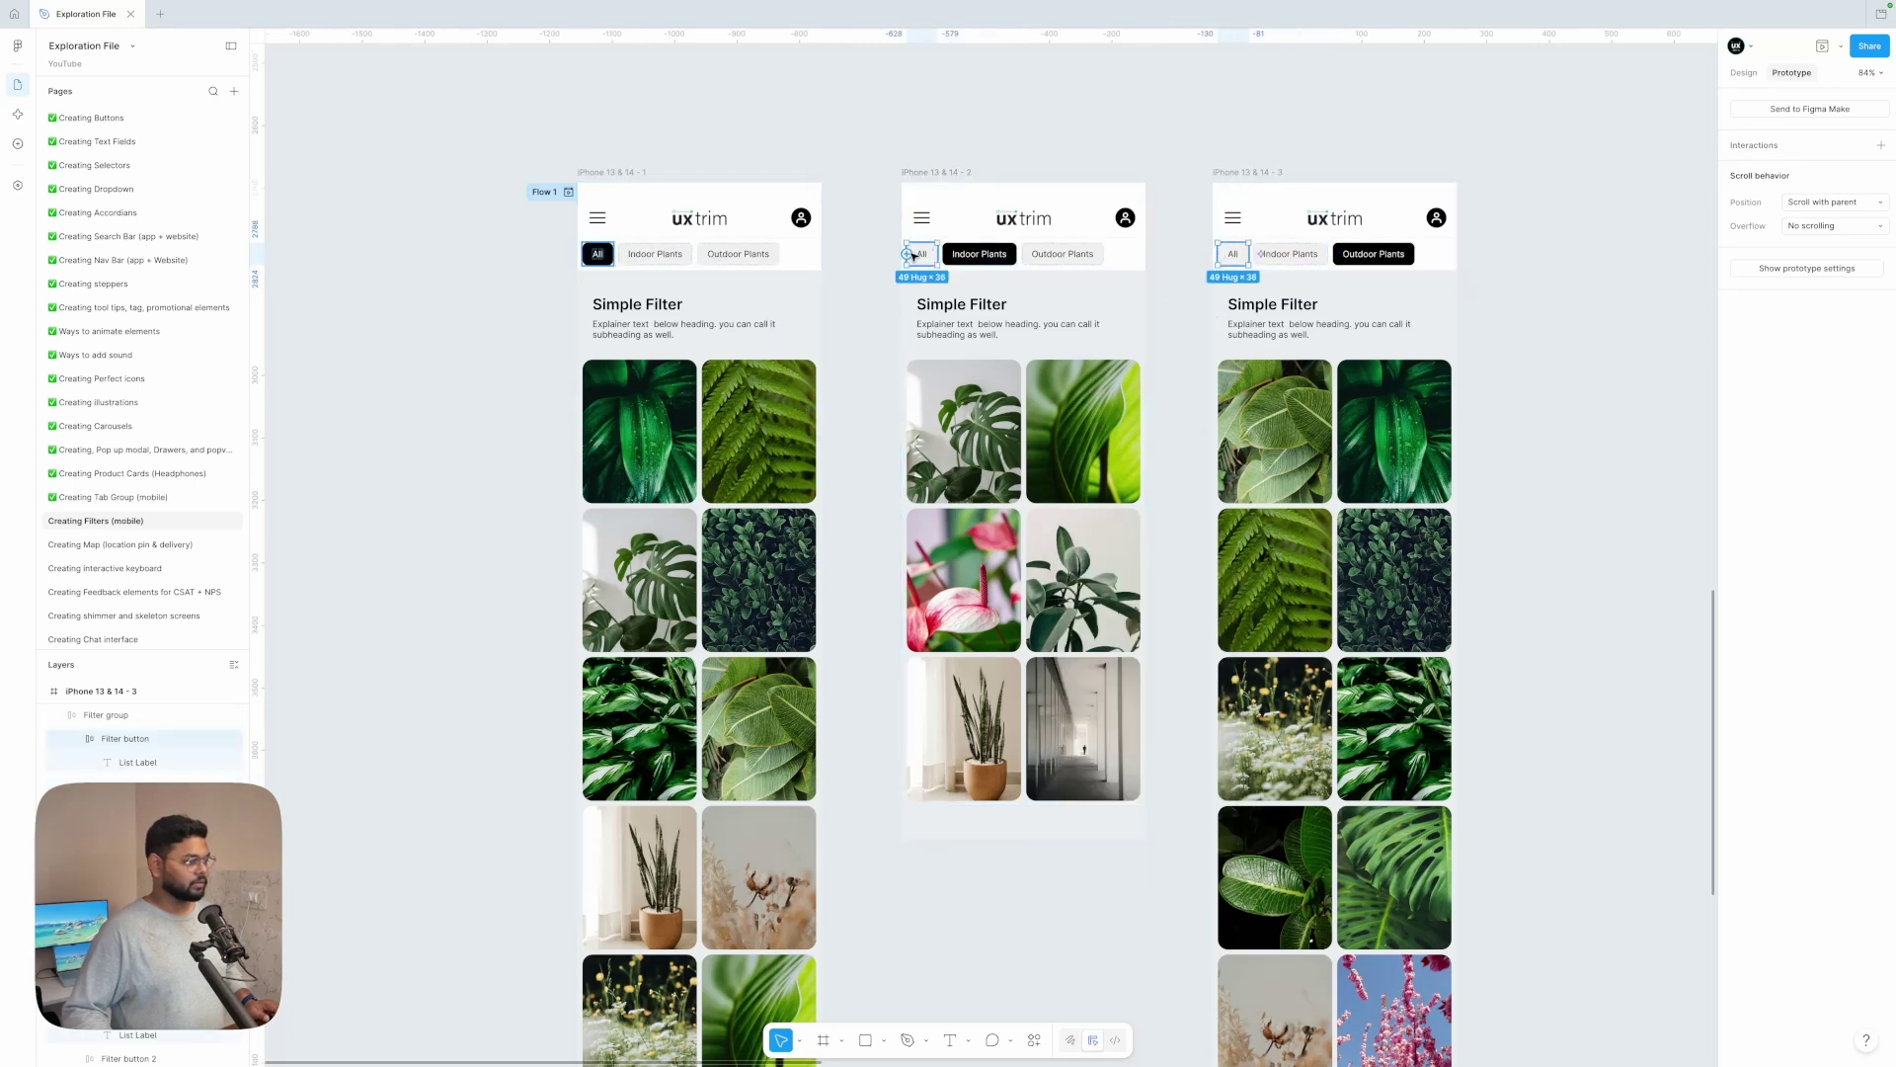
{"action": "left_click_drag", "start_coordinate": [908, 254], "coordinate": [804, 894]}
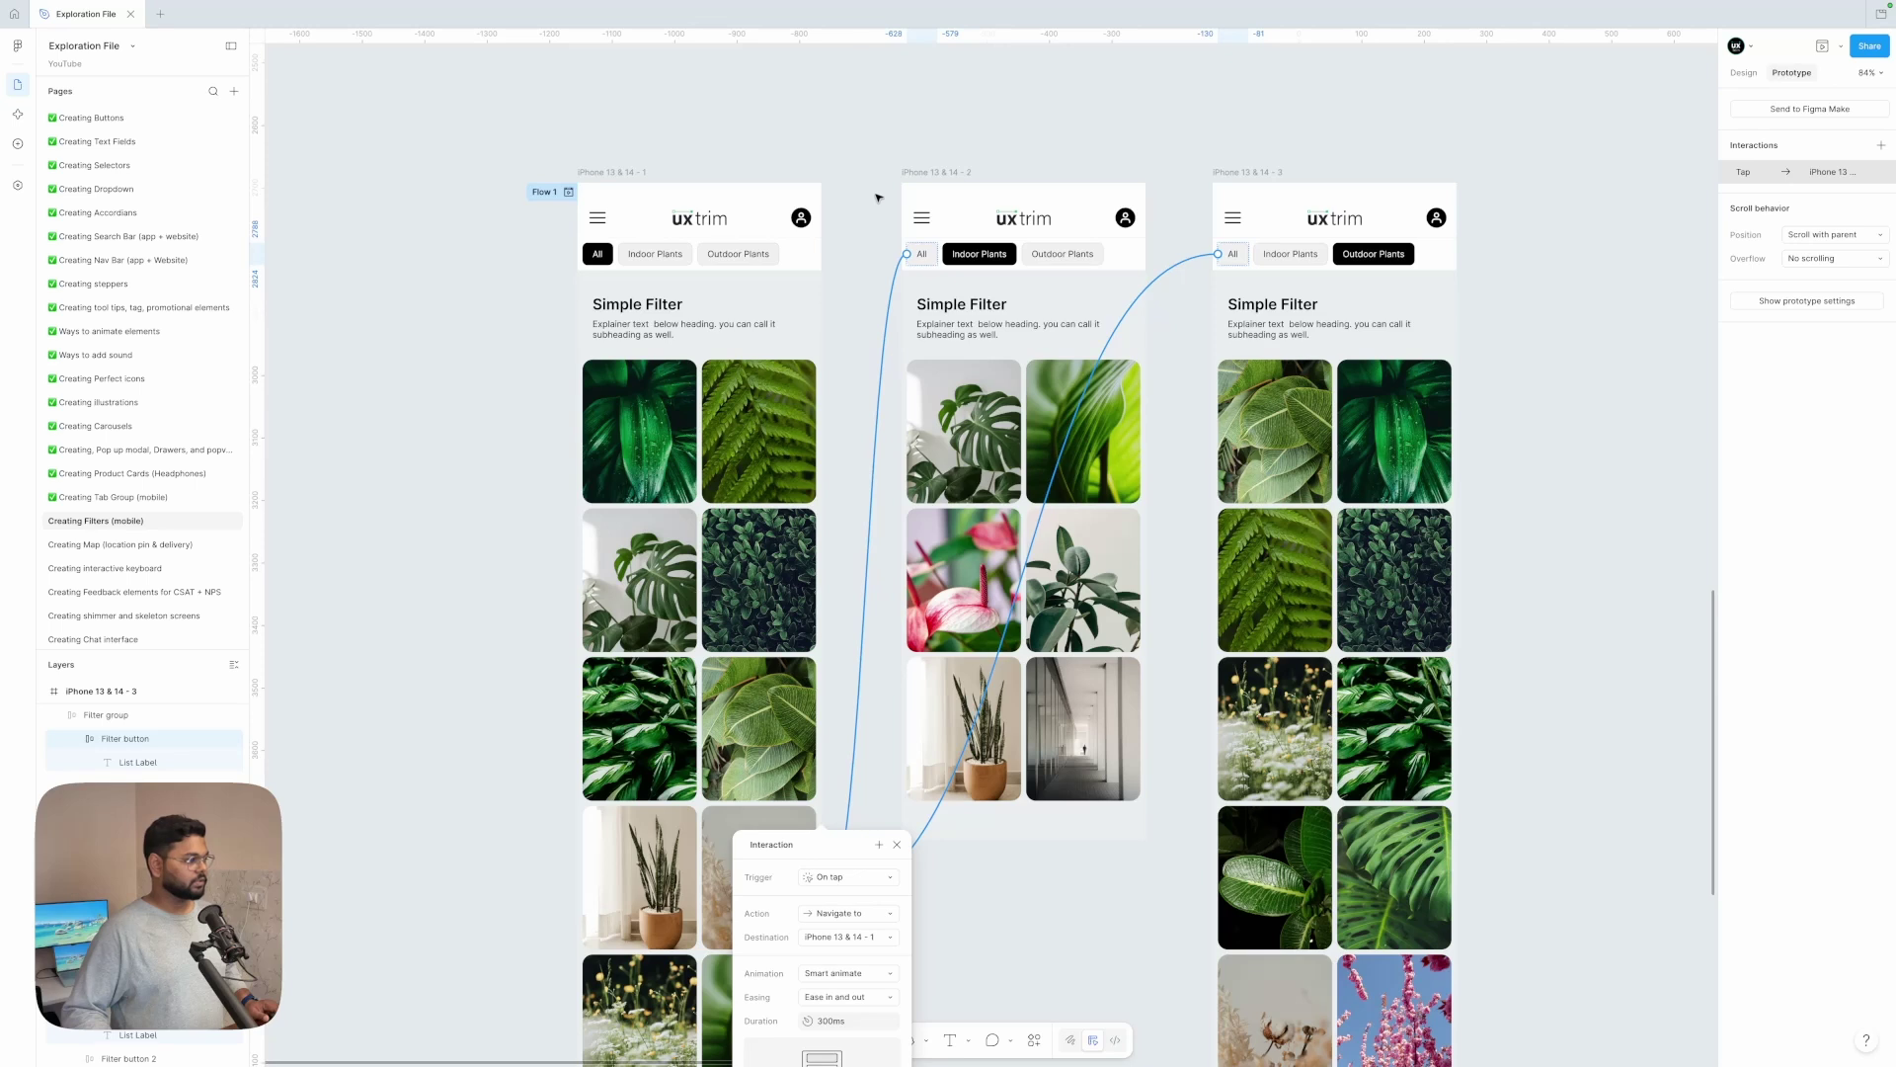
- Inspect the prototype connections of the second, third and first iPhone frames
{"action": "left_click", "coordinate": [943, 173]}
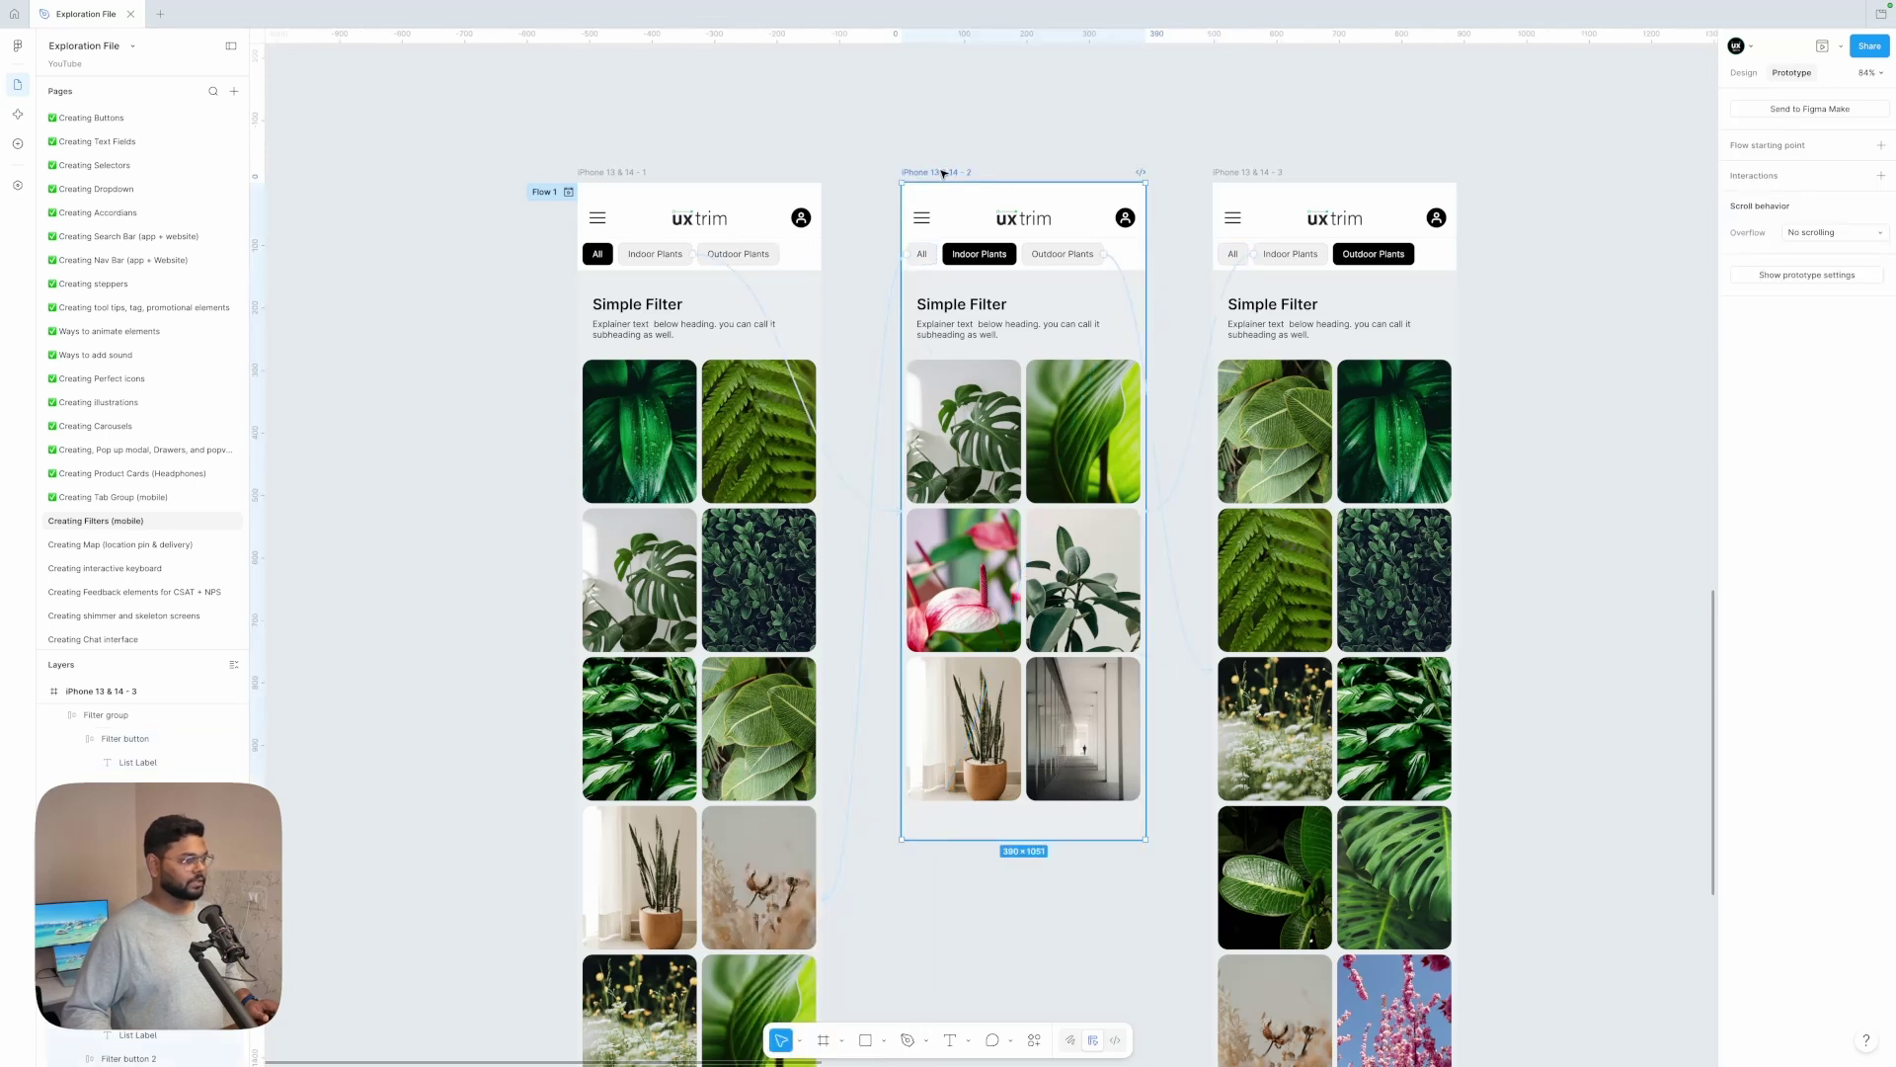
{"action": "scroll", "coordinate": [943, 173], "scroll_direction": "right", "scroll_amount": 1}
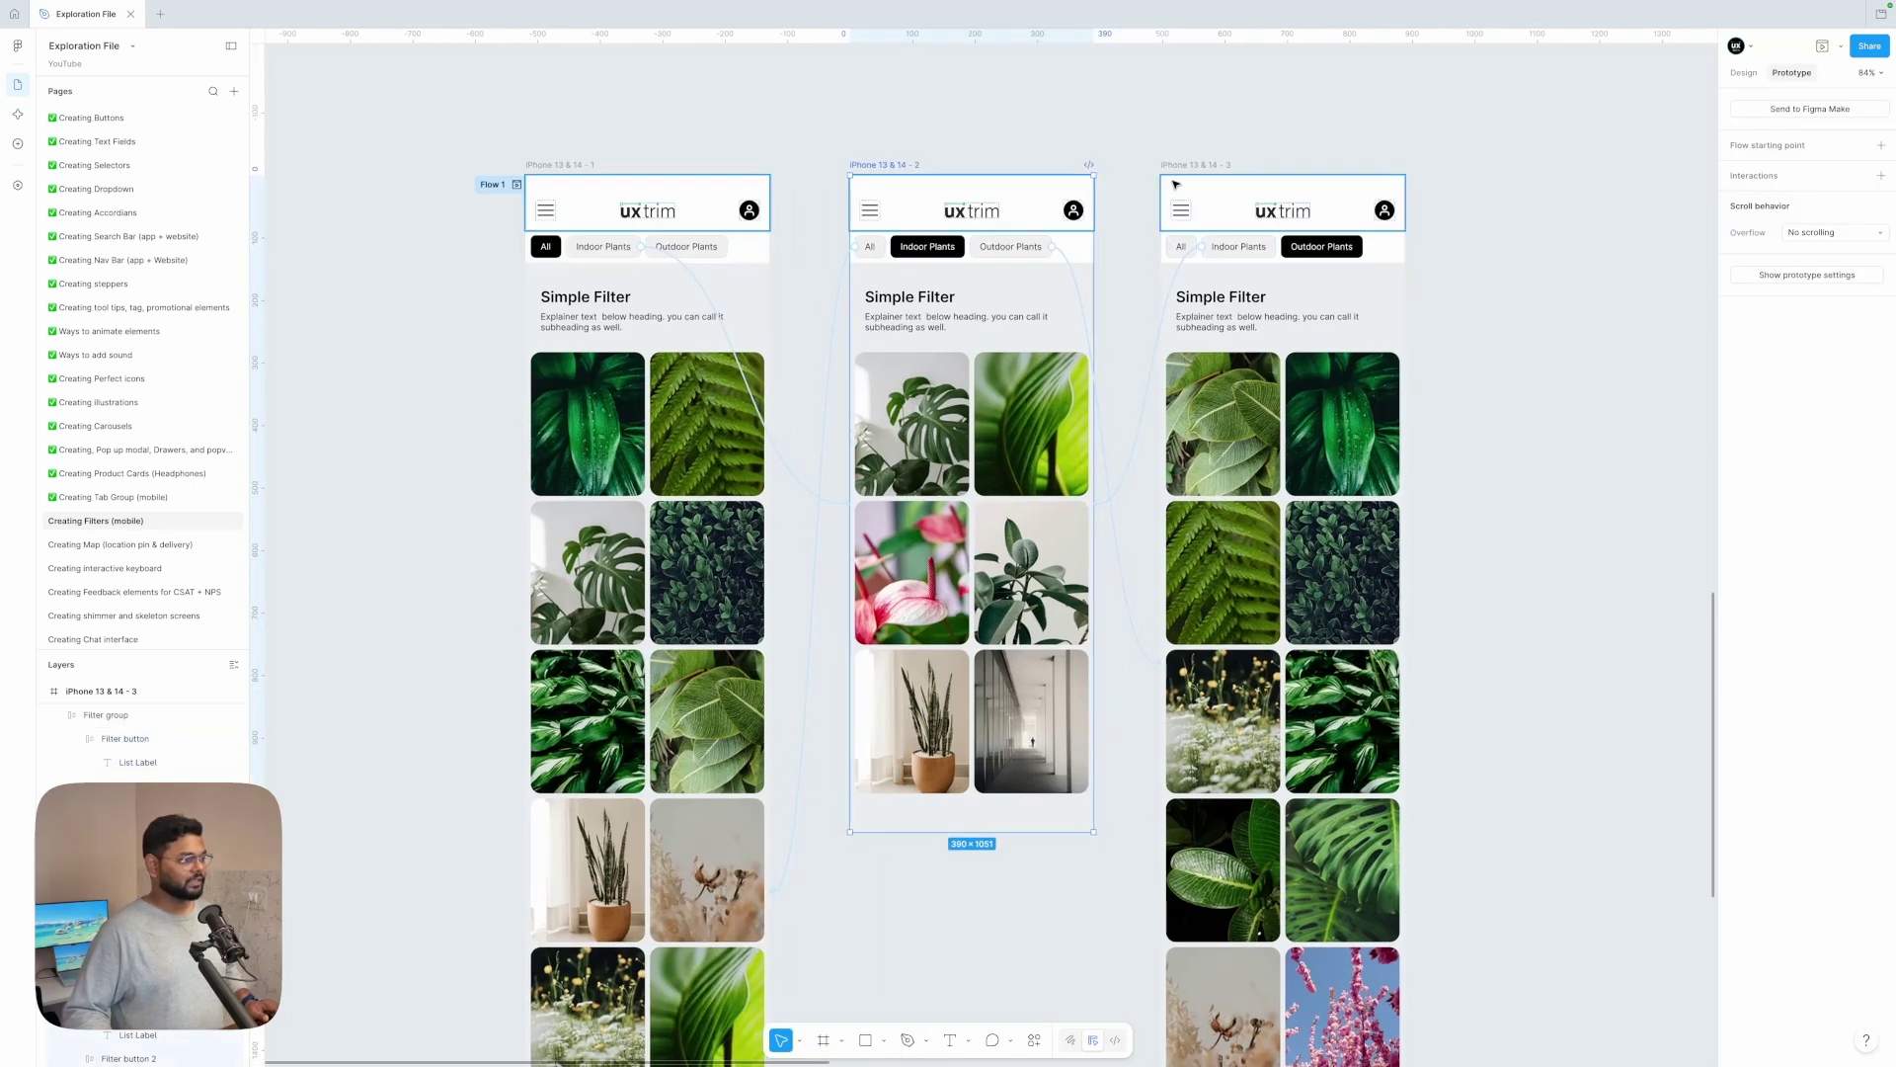
{"action": "left_click", "coordinate": [1193, 168]}
{"action": "scroll", "coordinate": [726, 152], "scroll_direction": "left", "scroll_amount": 1}
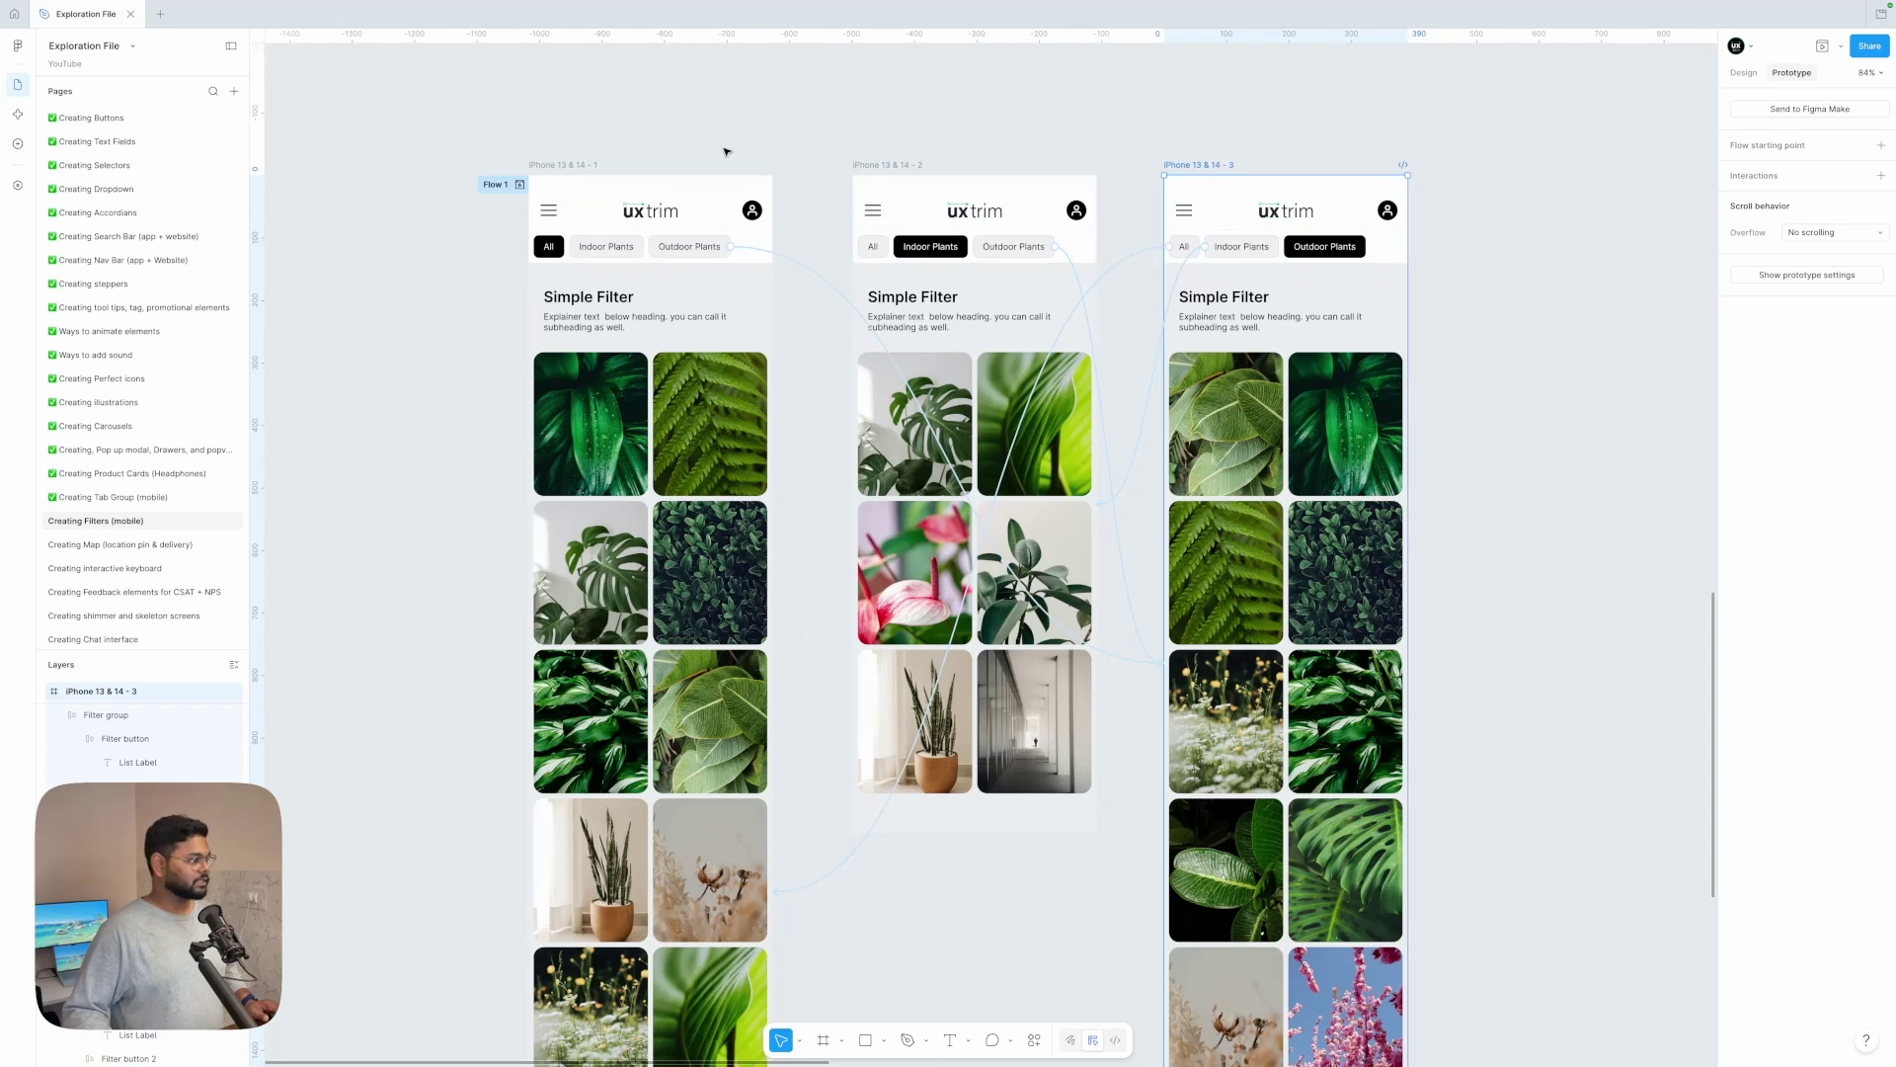
{"action": "left_click", "coordinate": [558, 164]}
{"action": "left_click", "coordinate": [733, 114]}
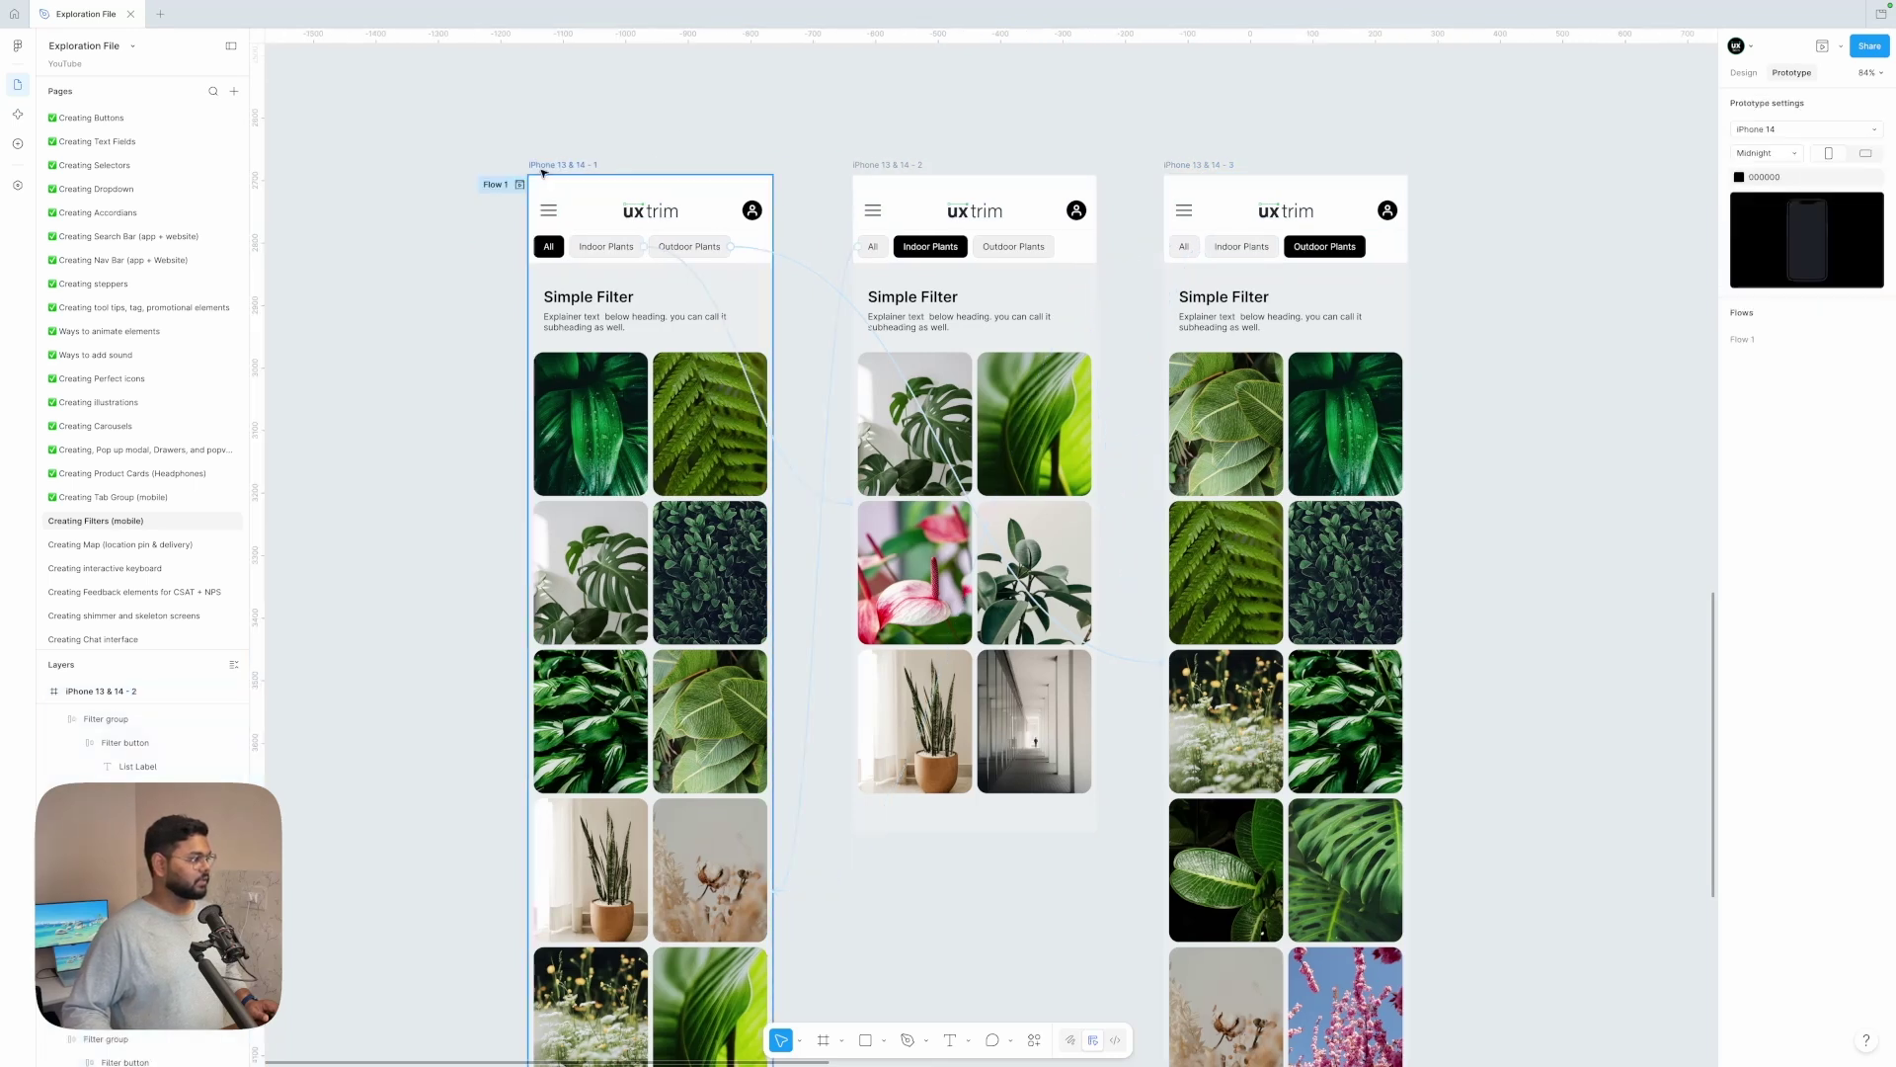
- Preview Flow 1 beside the frames and scroll through the All screen to check how its header behaves
{"action": "left_click", "coordinate": [519, 186]}
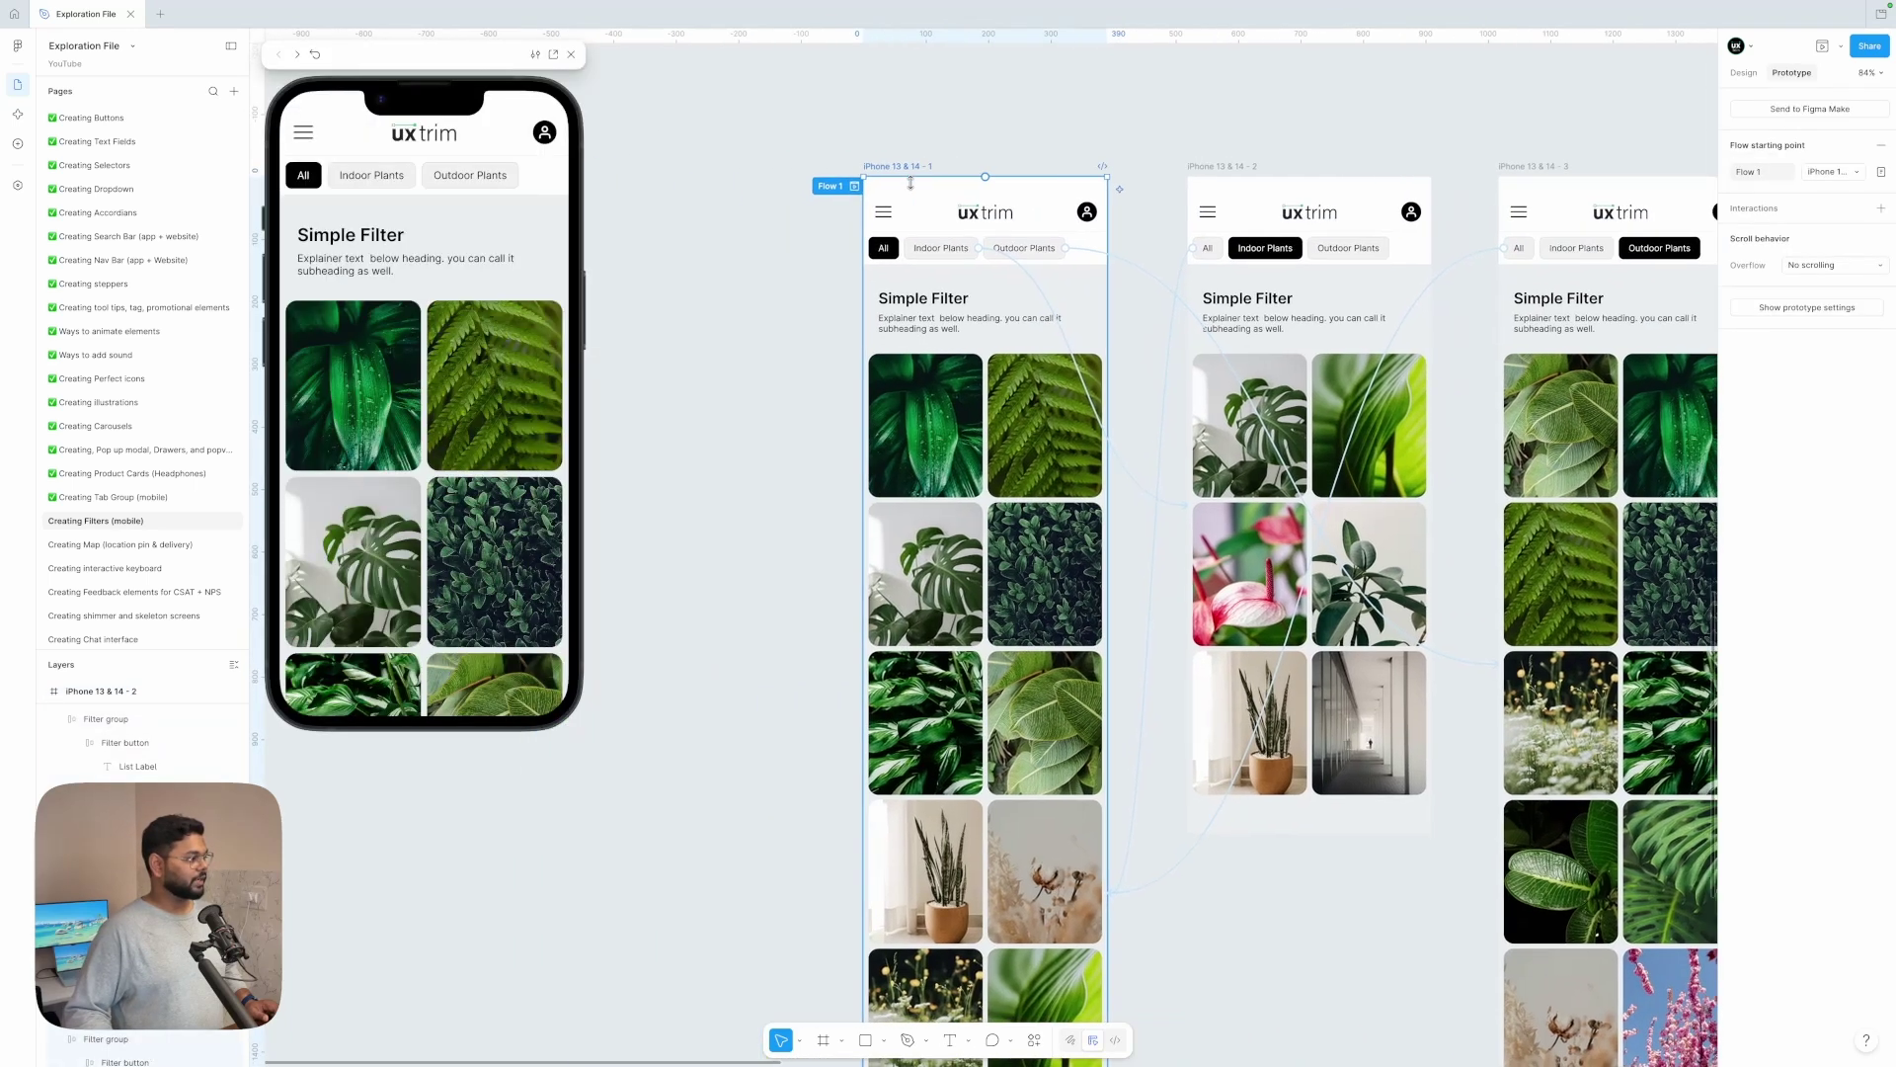
{"action": "left_click_drag", "start_coordinate": [443, 57], "coordinate": [666, 135]}
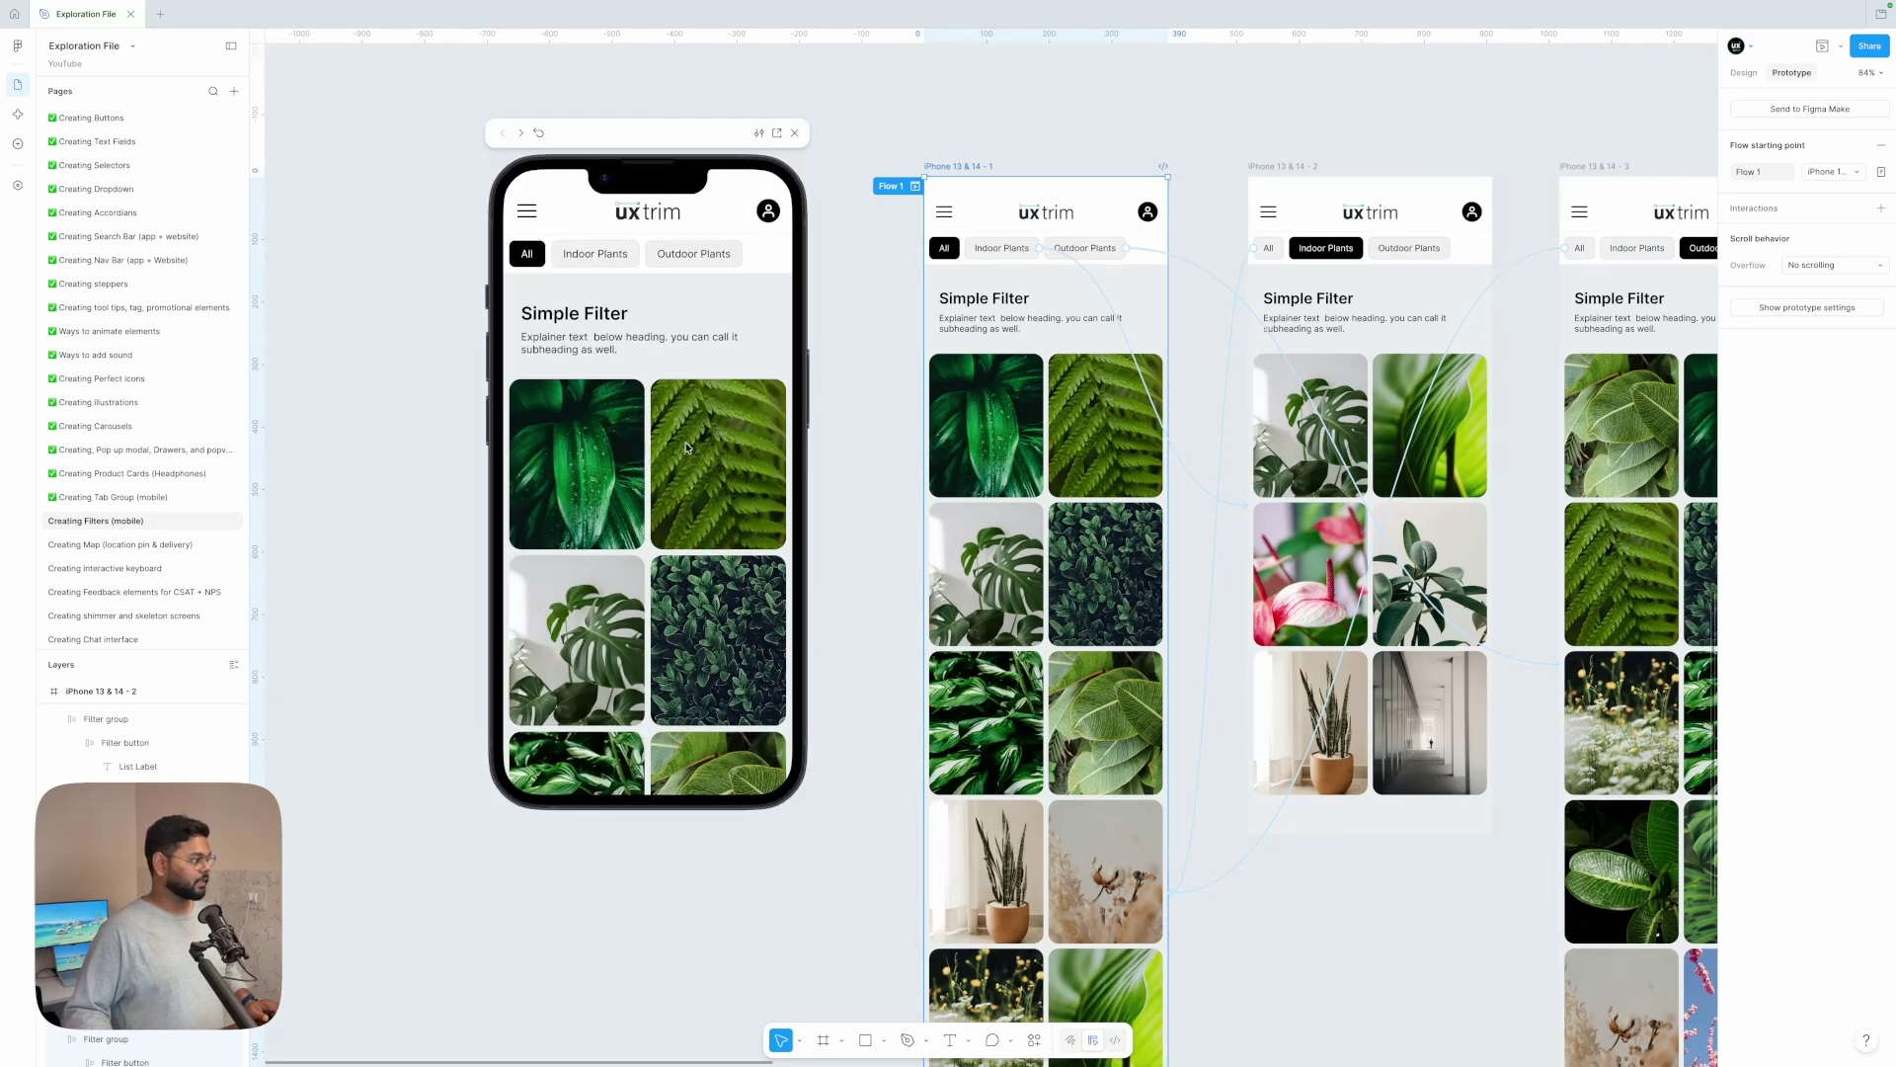
{"action": "scroll", "coordinate": [687, 449], "scroll_direction": "down", "scroll_amount": 5}
{"action": "scroll", "coordinate": [686, 479], "scroll_direction": "up", "scroll_amount": 5}
{"action": "scroll", "coordinate": [686, 484], "scroll_direction": "down", "scroll_amount": 3}
{"action": "scroll", "coordinate": [687, 484], "scroll_direction": "up", "scroll_amount": 3}
- Set the scroll position of the header filter groups in all three frames to Fixed (stay in place)
{"action": "left_click", "coordinate": [986, 254]}
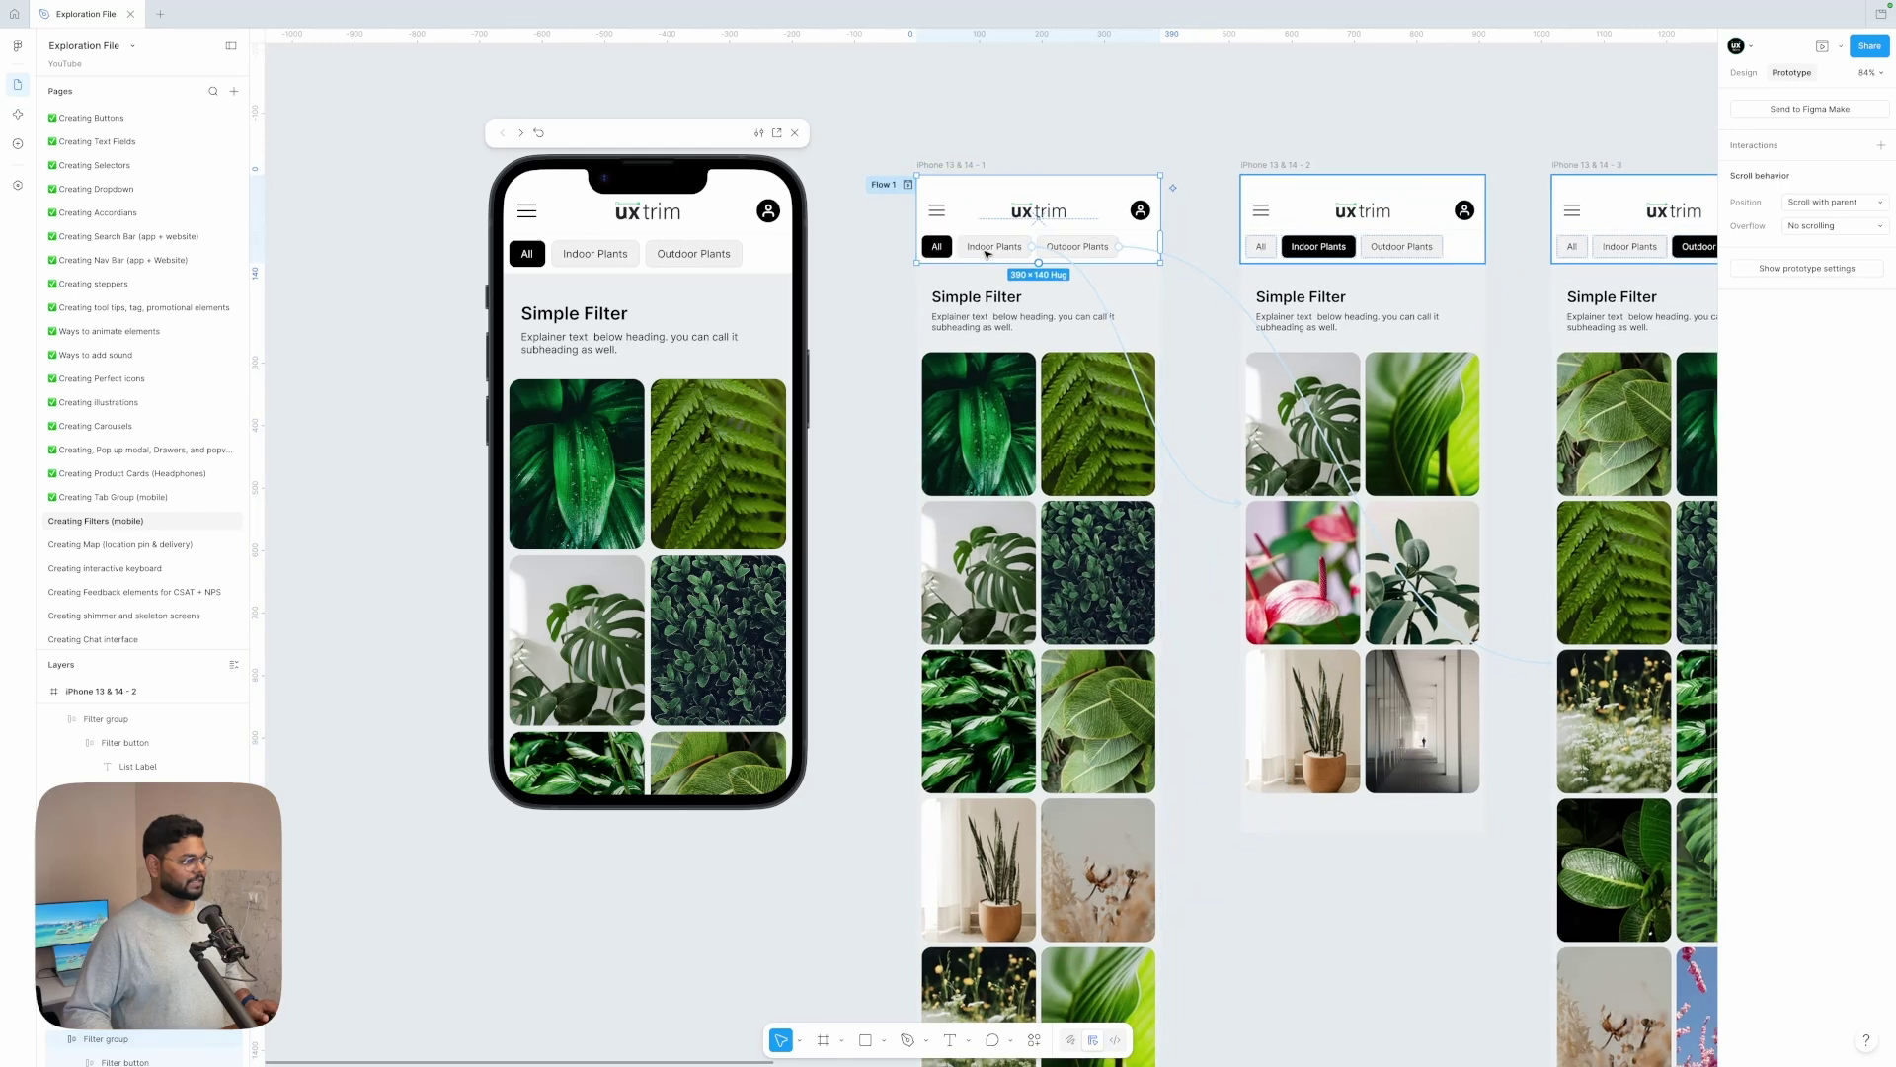
{"action": "scroll", "coordinate": [1027, 252], "scroll_direction": "right", "scroll_amount": 4}
{"action": "left_click", "coordinate": [1082, 252]}
{"action": "left_click", "coordinate": [1345, 253], "text": "shift"}
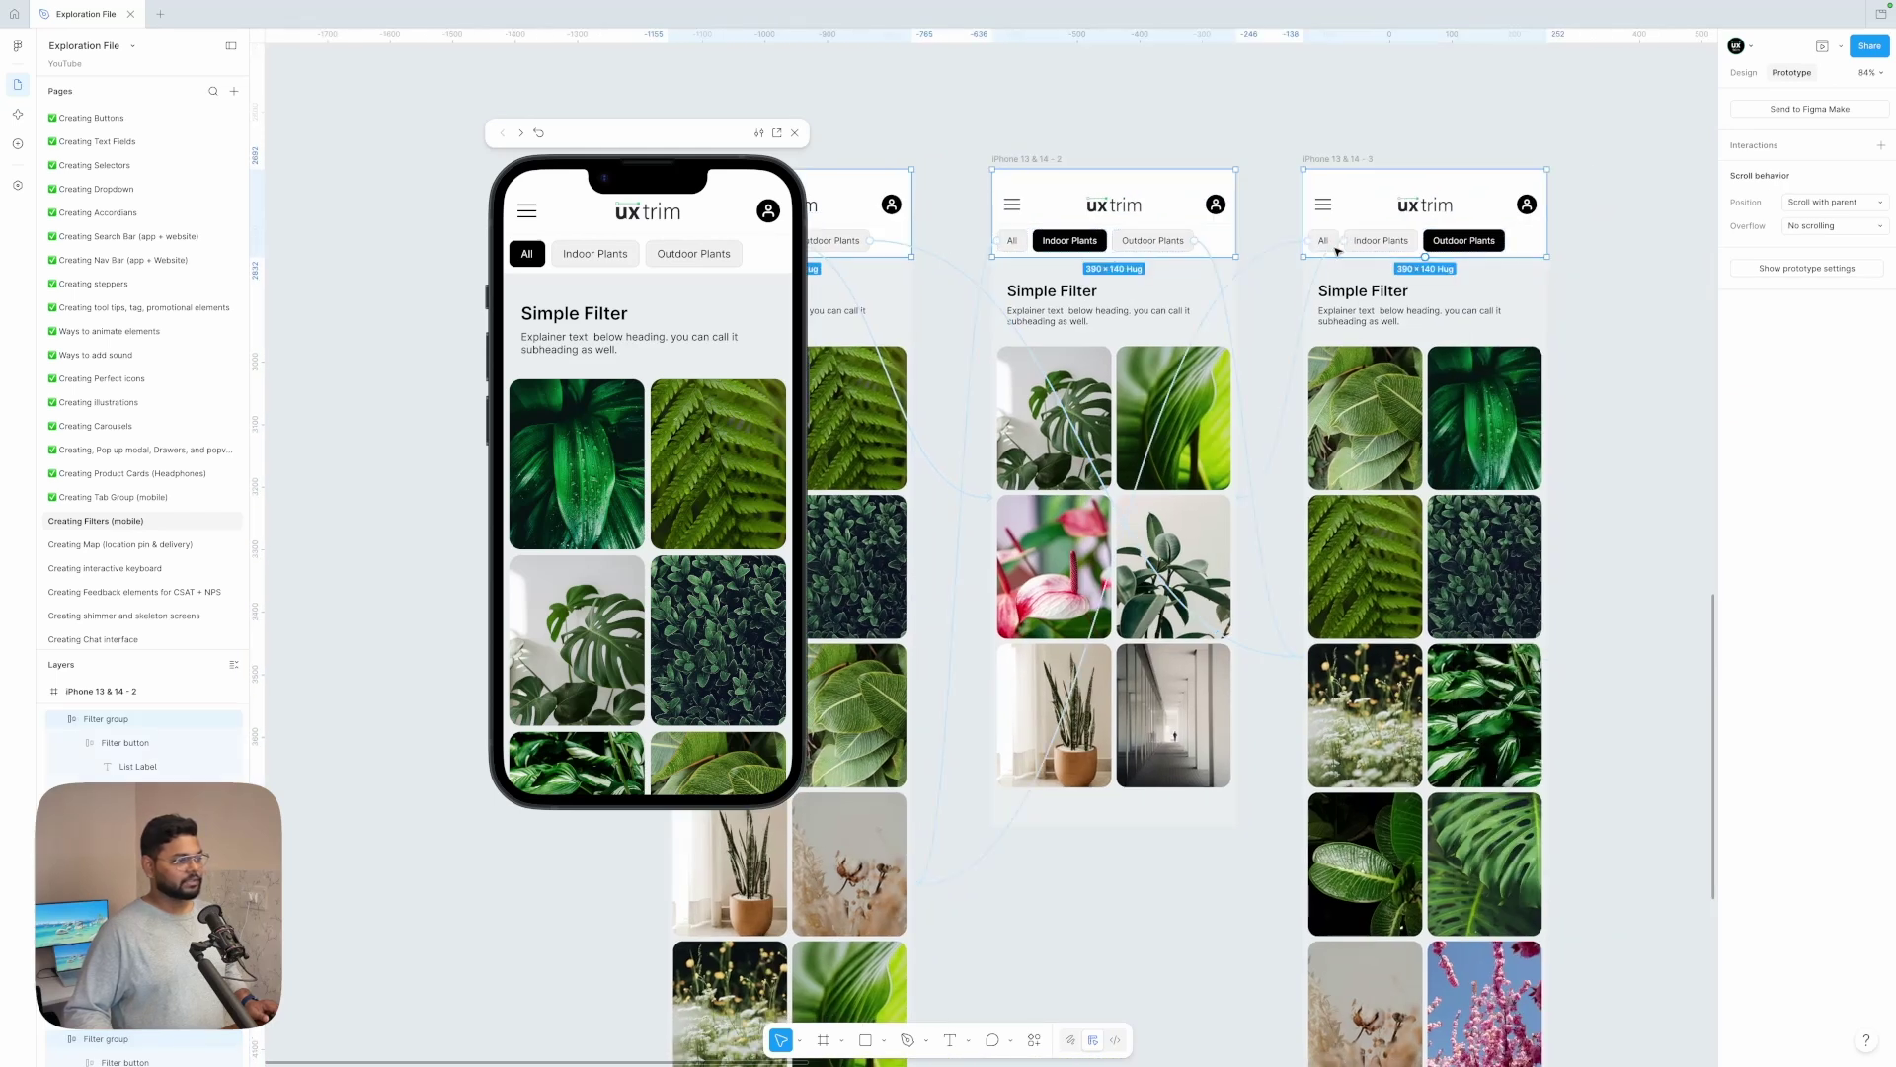
{"action": "left_click", "coordinate": [1832, 201]}
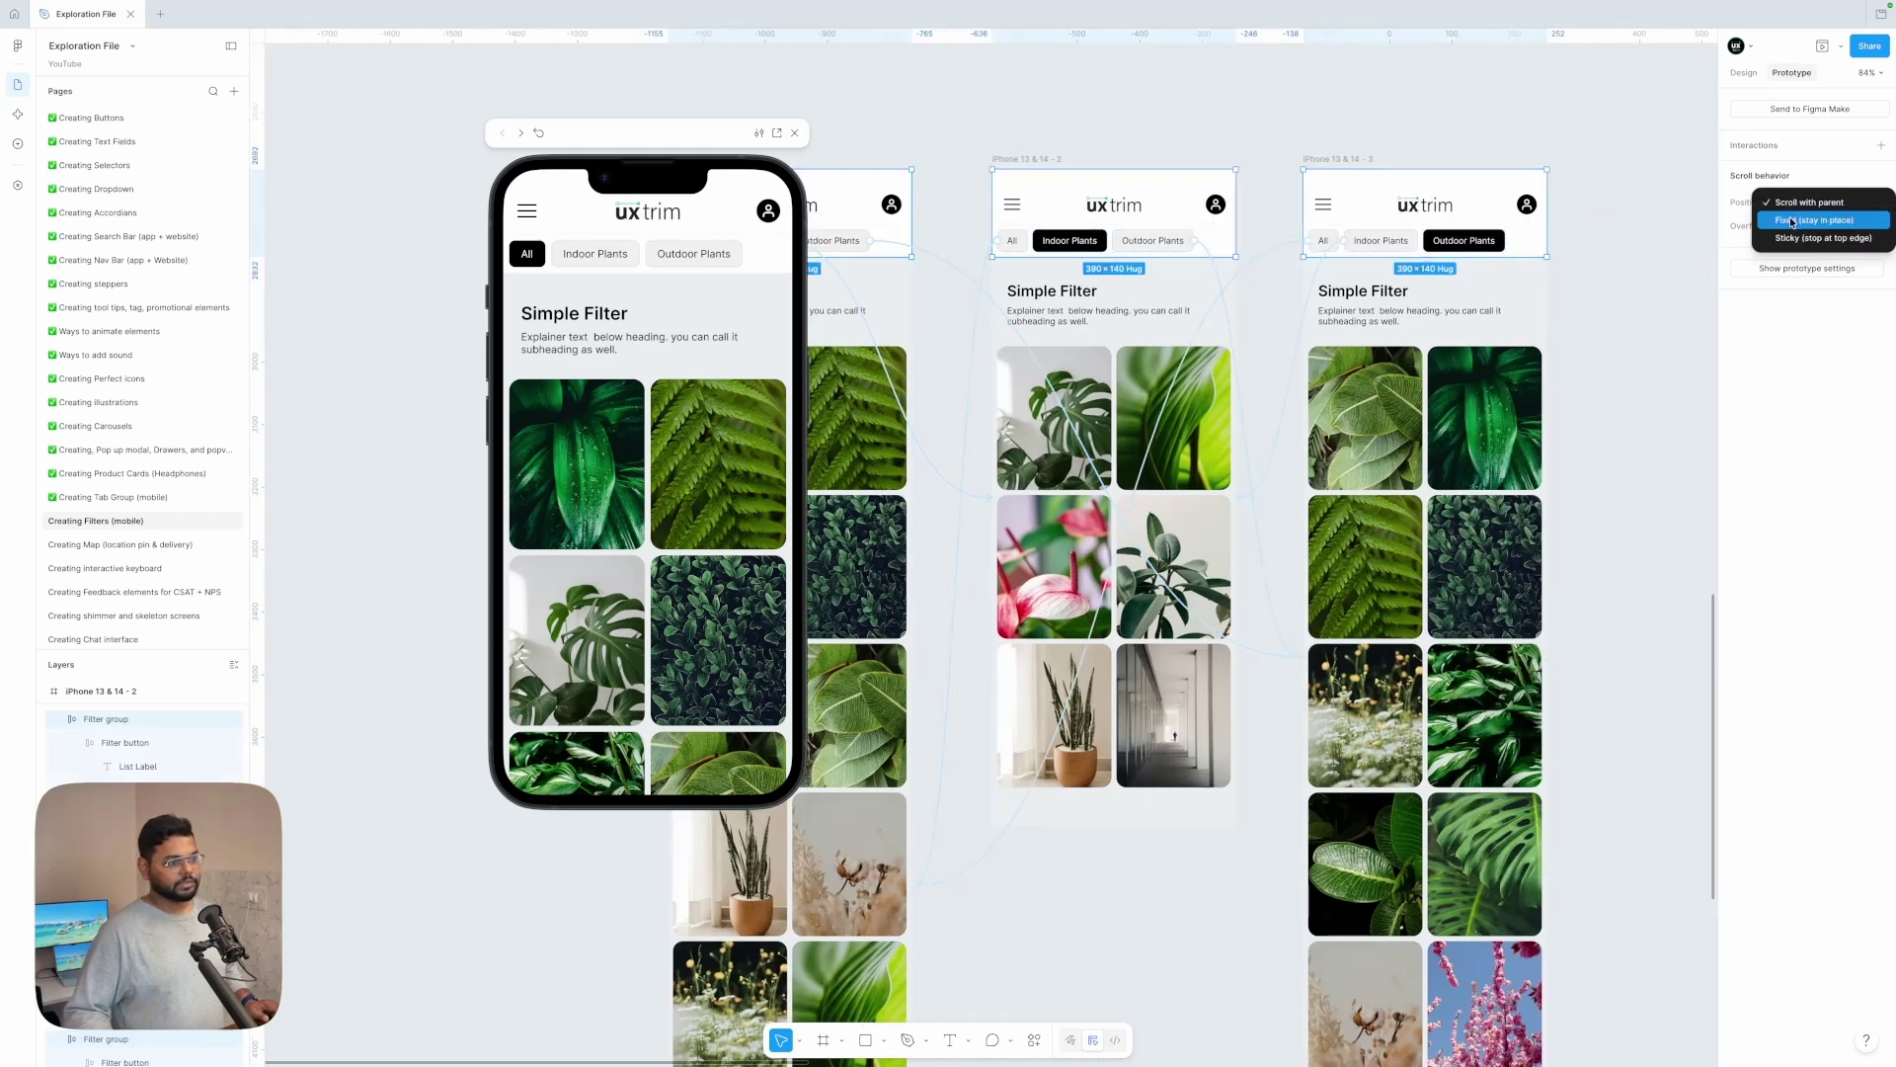
{"action": "left_click", "coordinate": [1822, 218]}
- Scroll the previewed All screen down and back up to check the fixed header
{"action": "scroll", "coordinate": [652, 529], "scroll_direction": "down", "scroll_amount": 10}
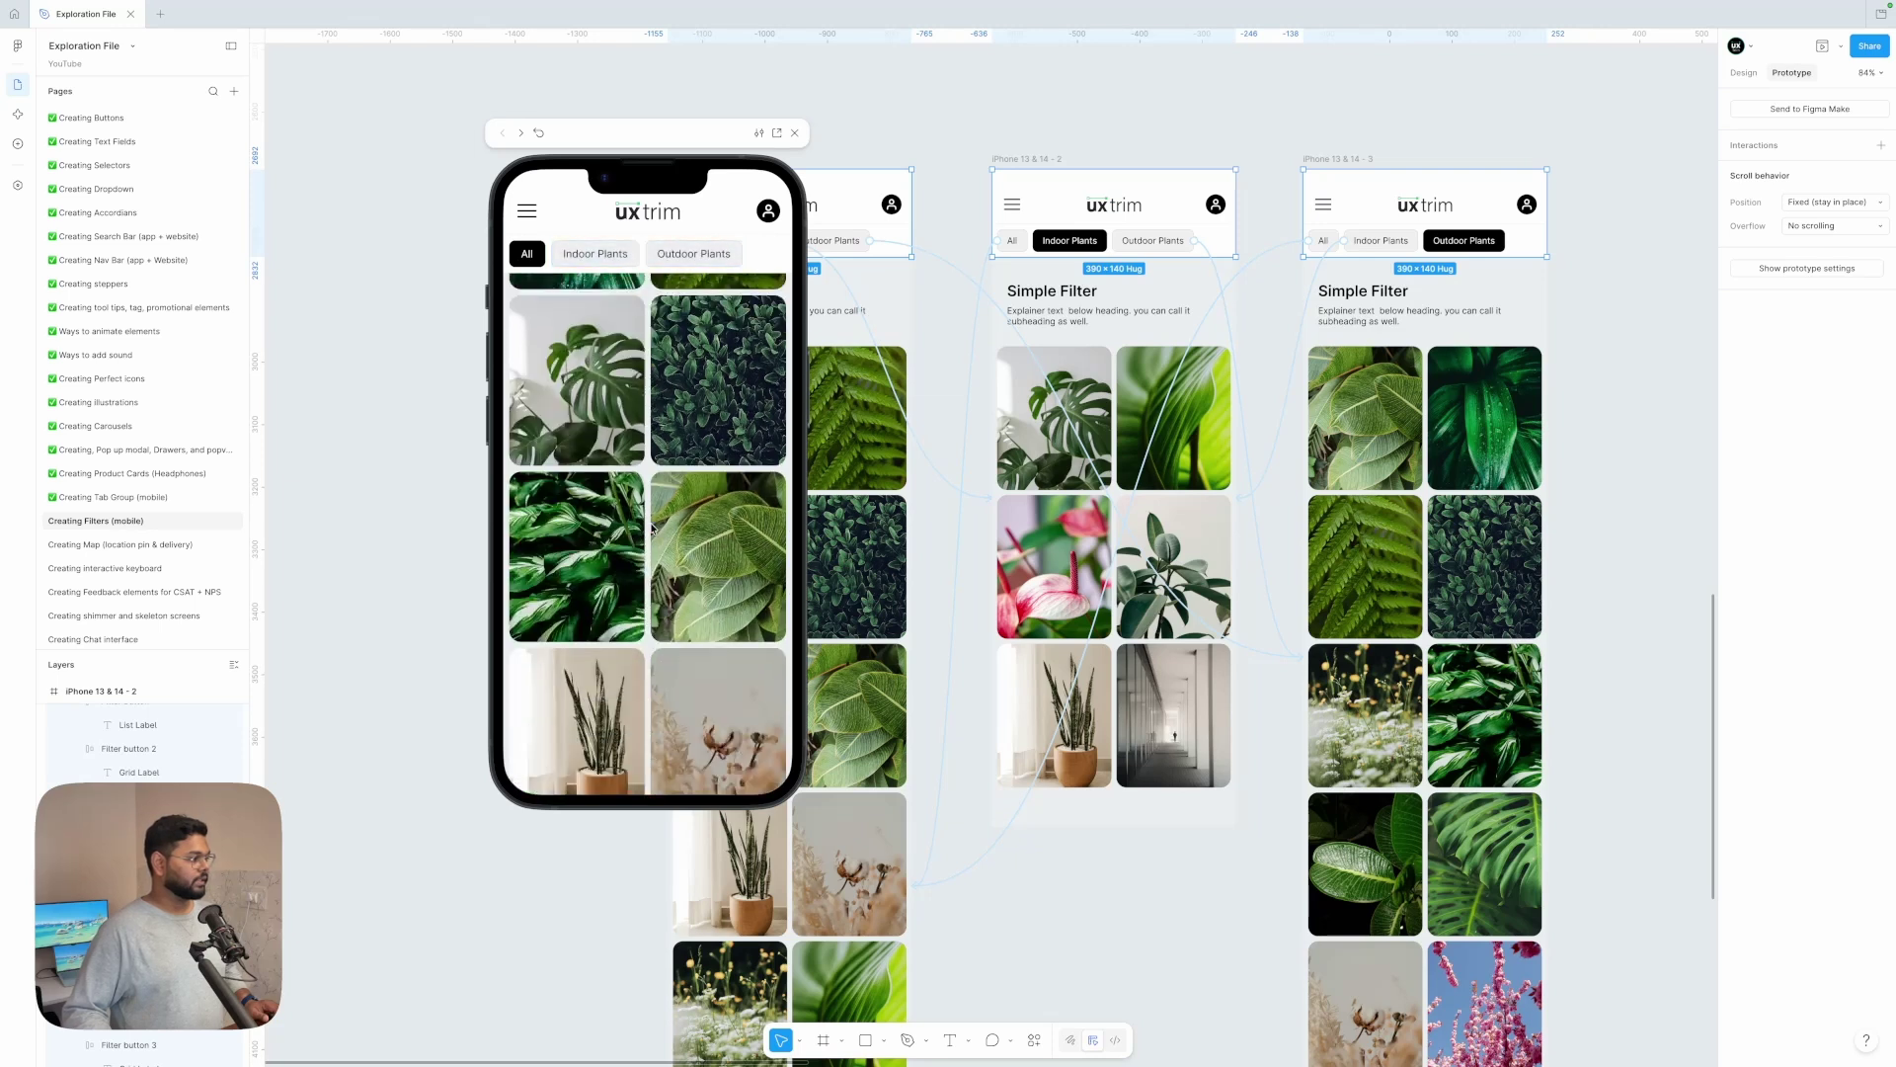
{"action": "scroll", "coordinate": [652, 529], "scroll_direction": "up", "scroll_amount": 10}
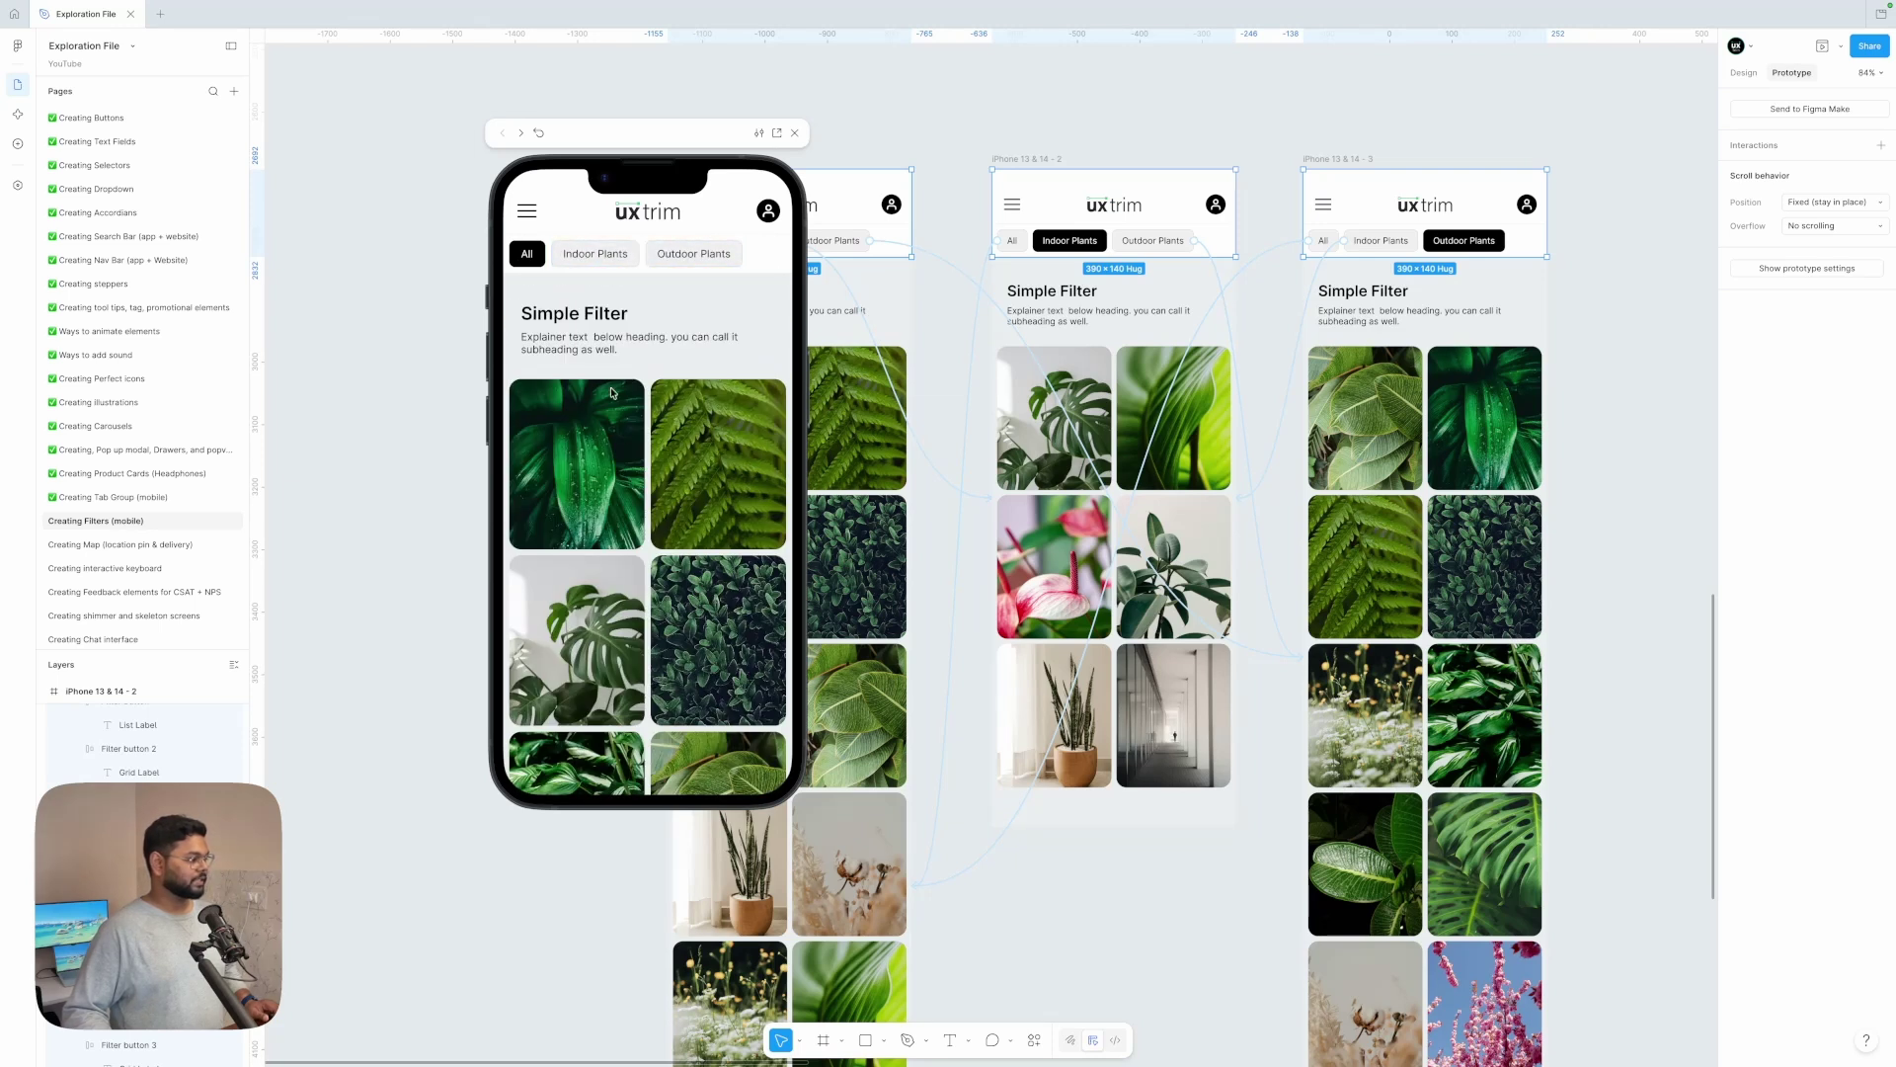
{"action": "scroll", "coordinate": [965, 319], "scroll_direction": "left", "scroll_amount": 5}
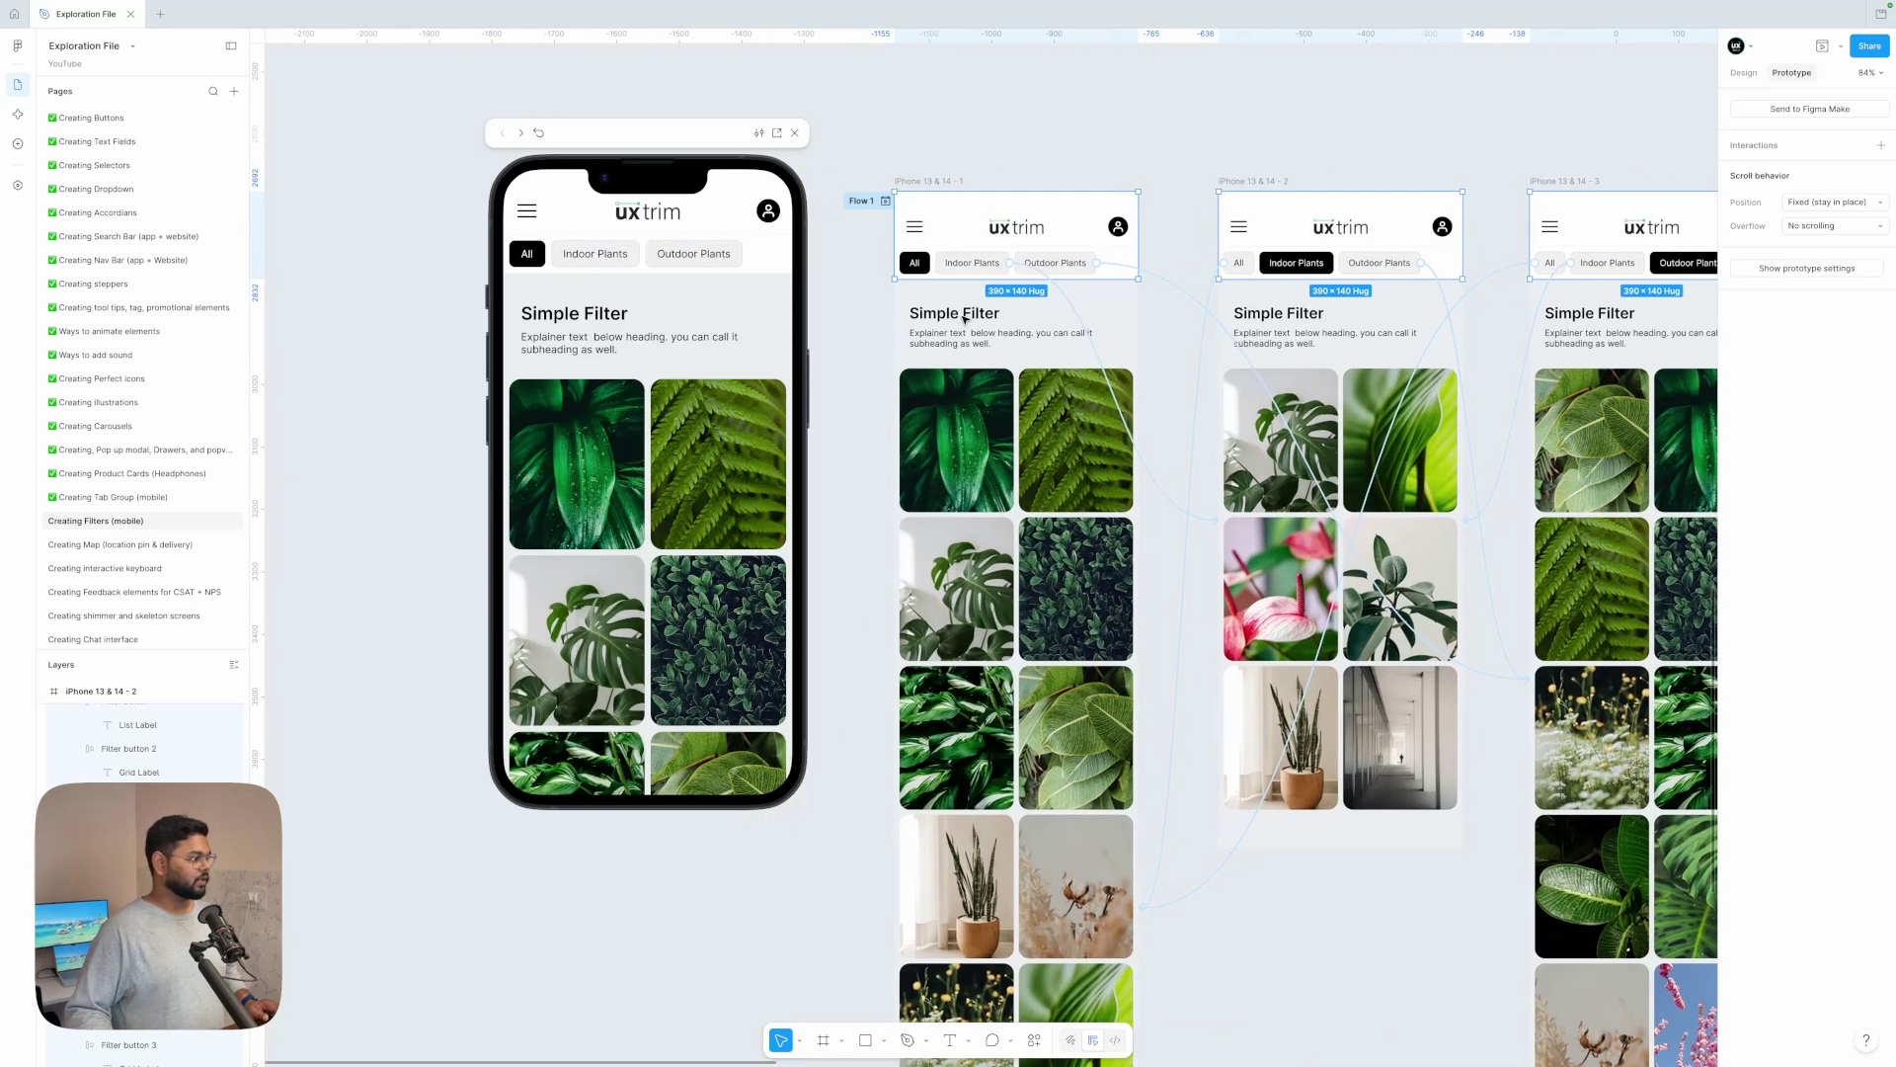
- Test switching between the Indoor Plants, Outdoor Plants and All filters in the preview and scroll through their image grids
{"action": "left_click", "coordinate": [603, 257]}
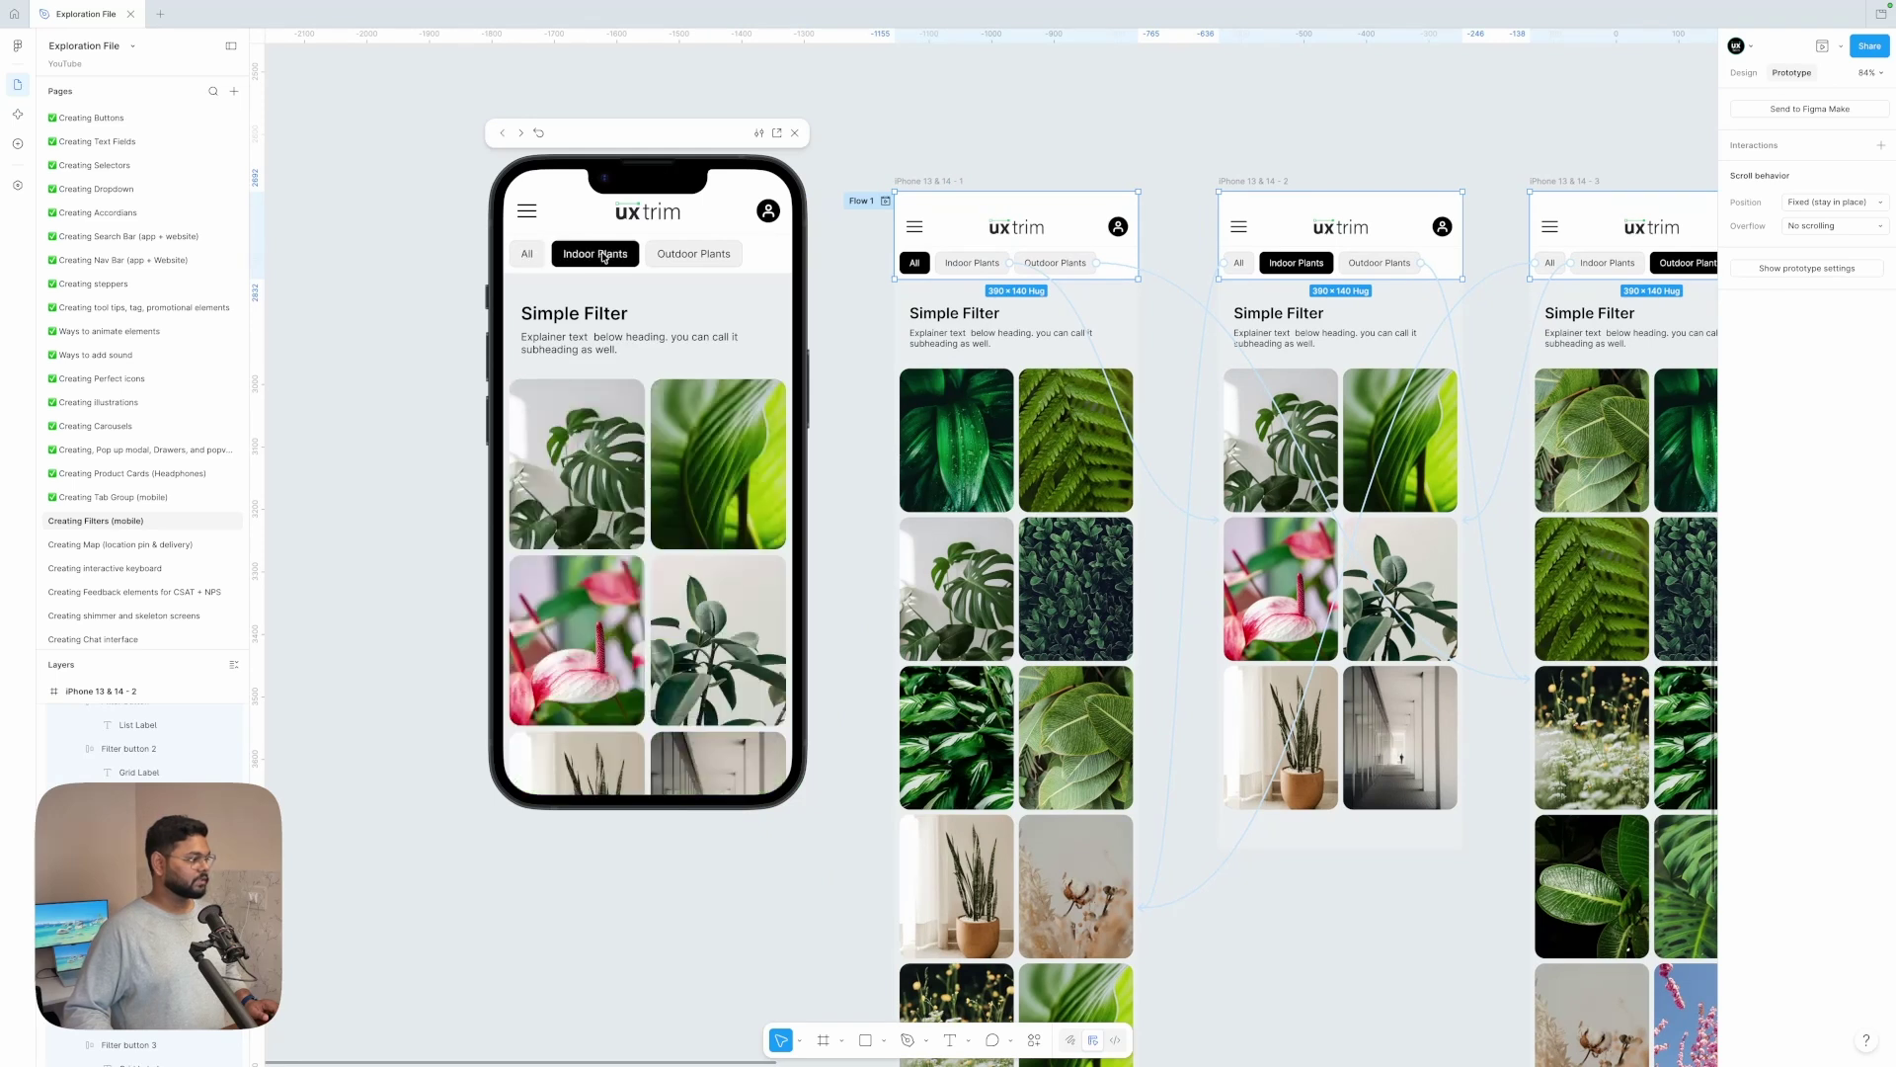
{"action": "left_click", "coordinate": [694, 256]}
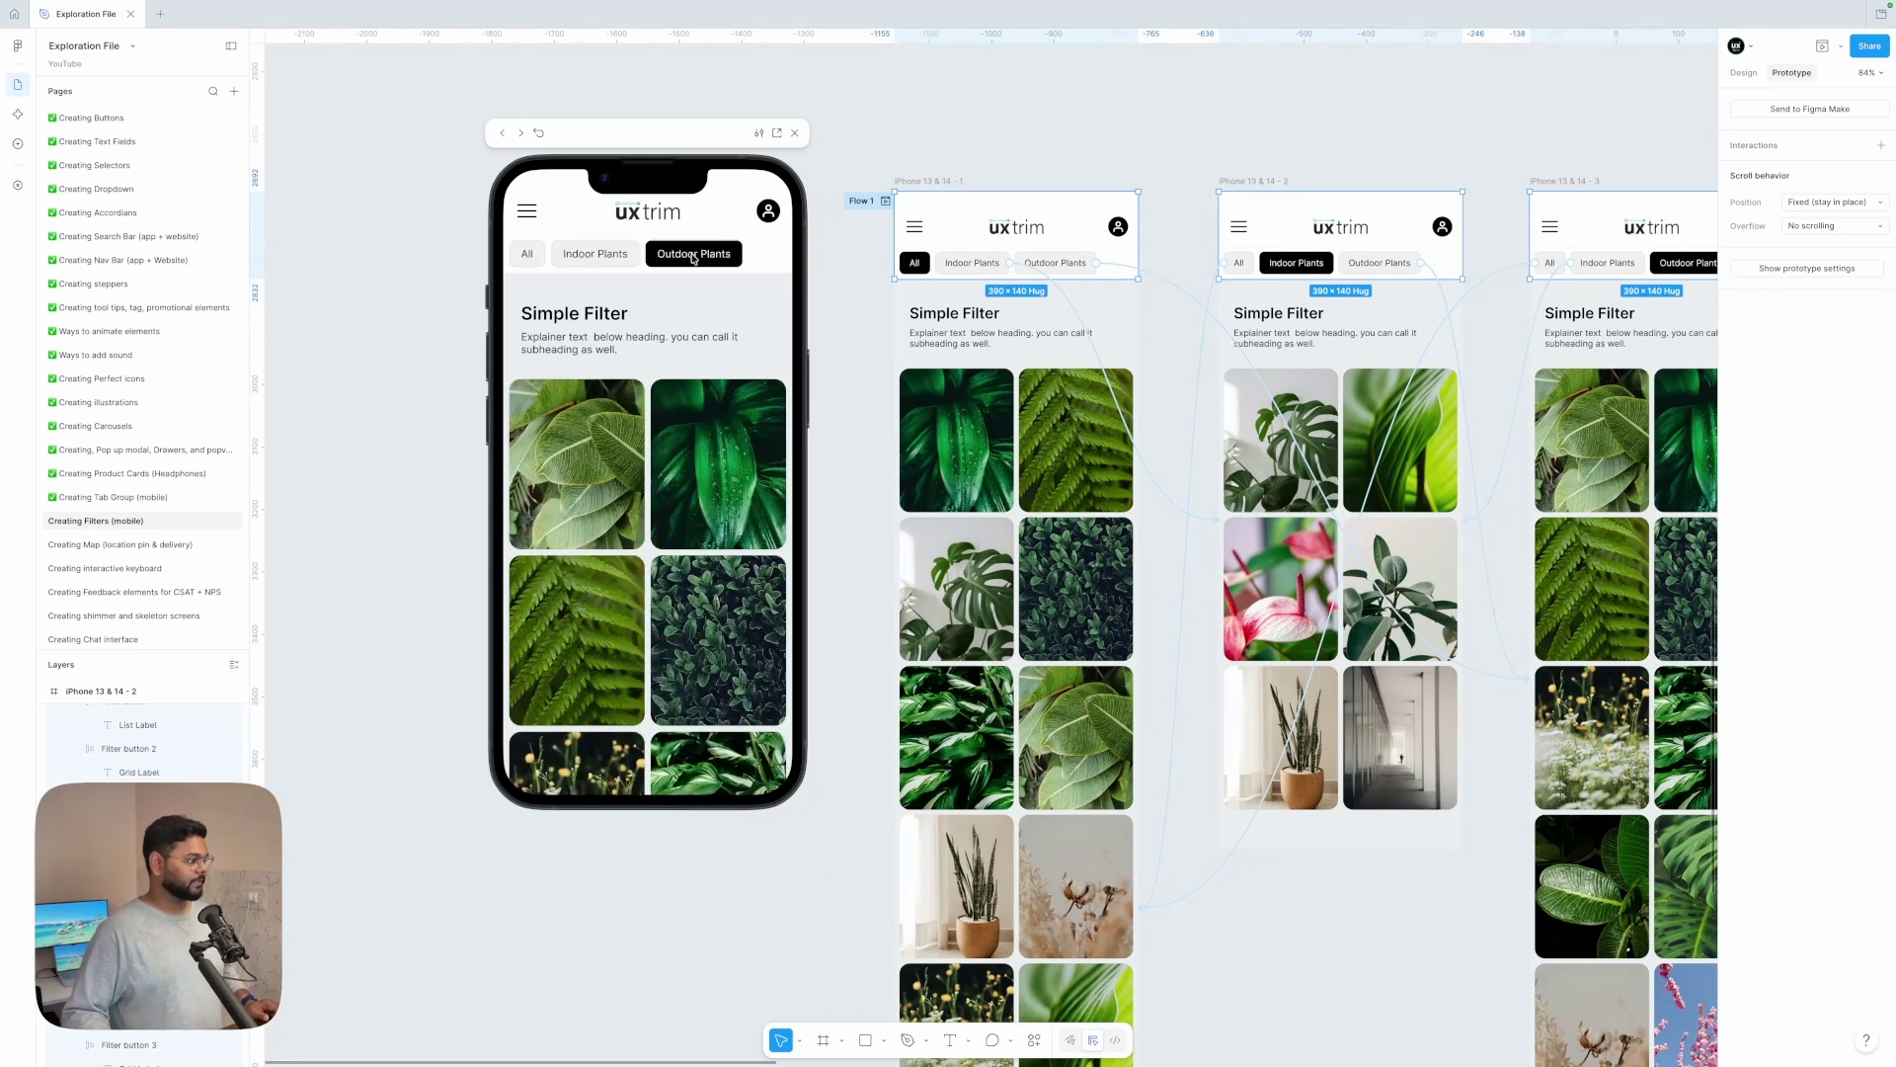
{"action": "left_click", "coordinate": [595, 255]}
{"action": "left_click", "coordinate": [527, 254]}
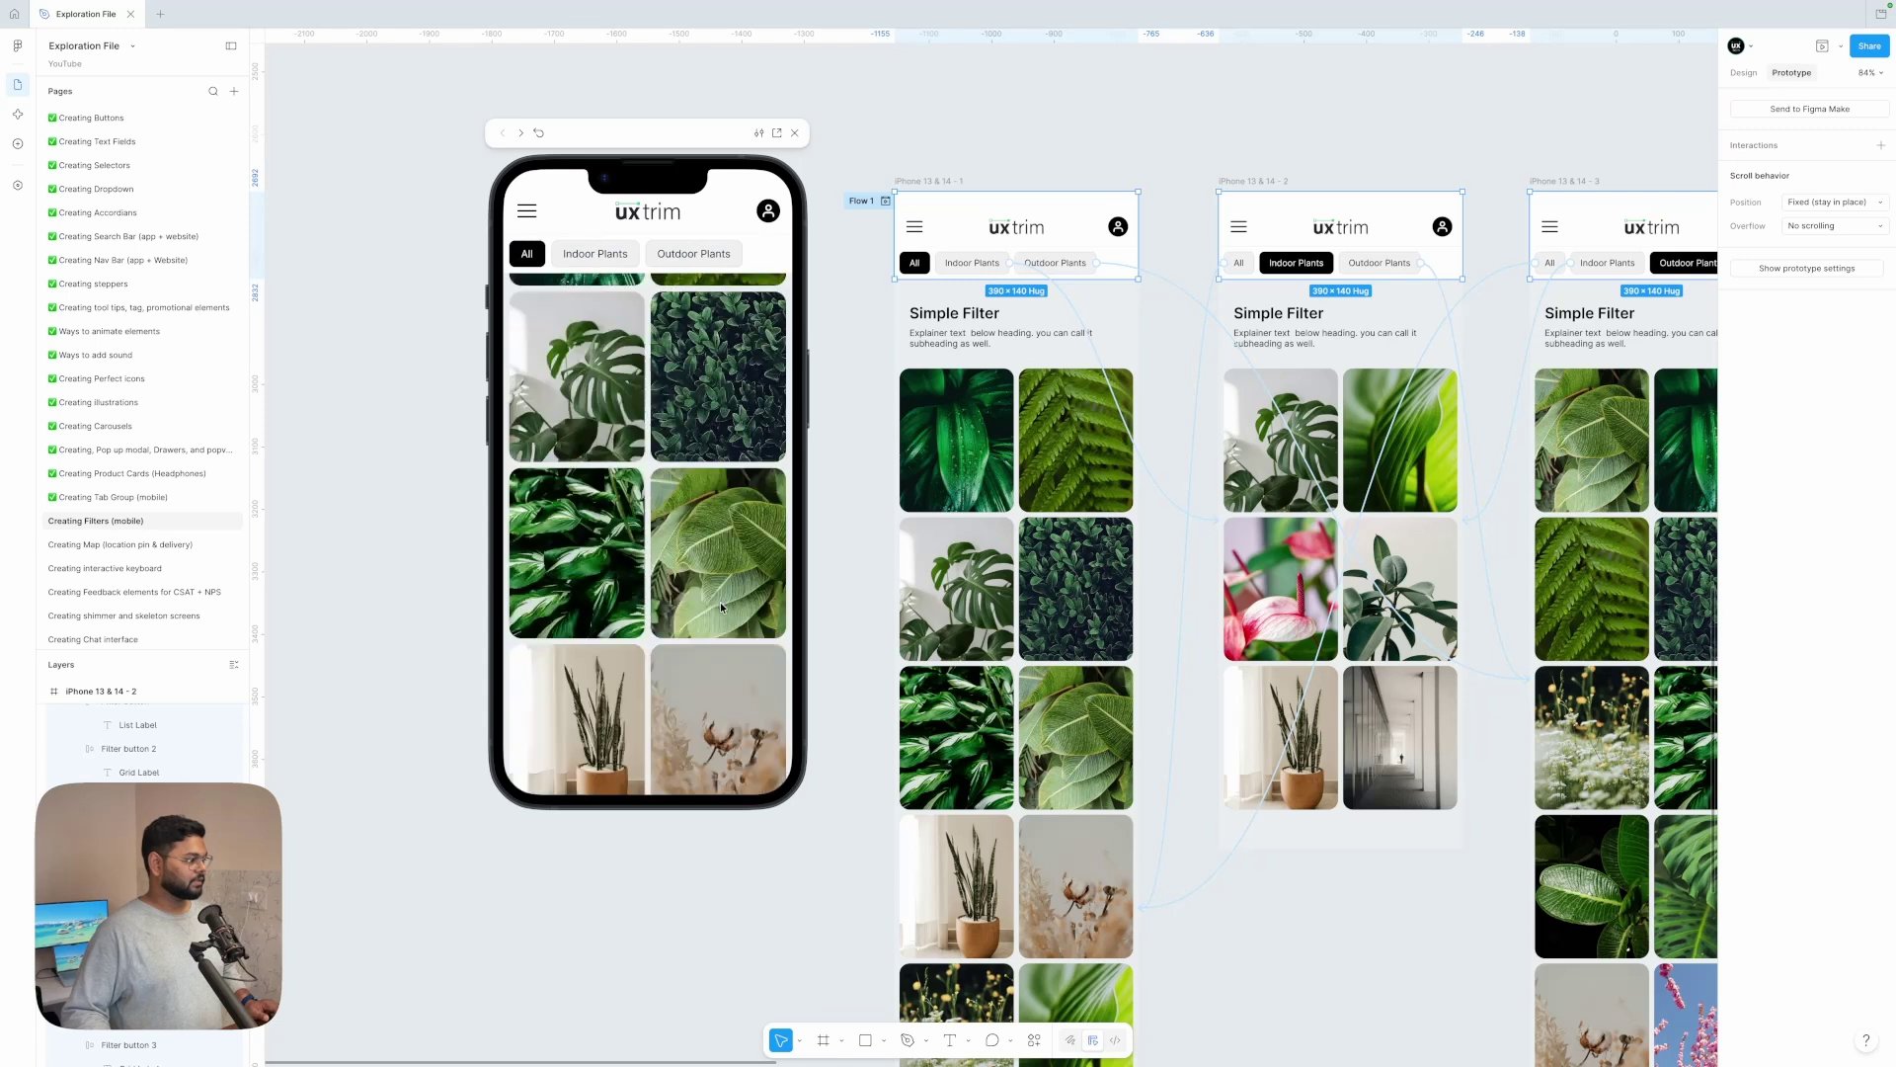
{"action": "scroll", "coordinate": [721, 607], "scroll_direction": "down", "scroll_amount": 5}
{"action": "scroll", "coordinate": [644, 345], "scroll_direction": "up", "scroll_amount": 5}
{"action": "left_click", "coordinate": [605, 257]}
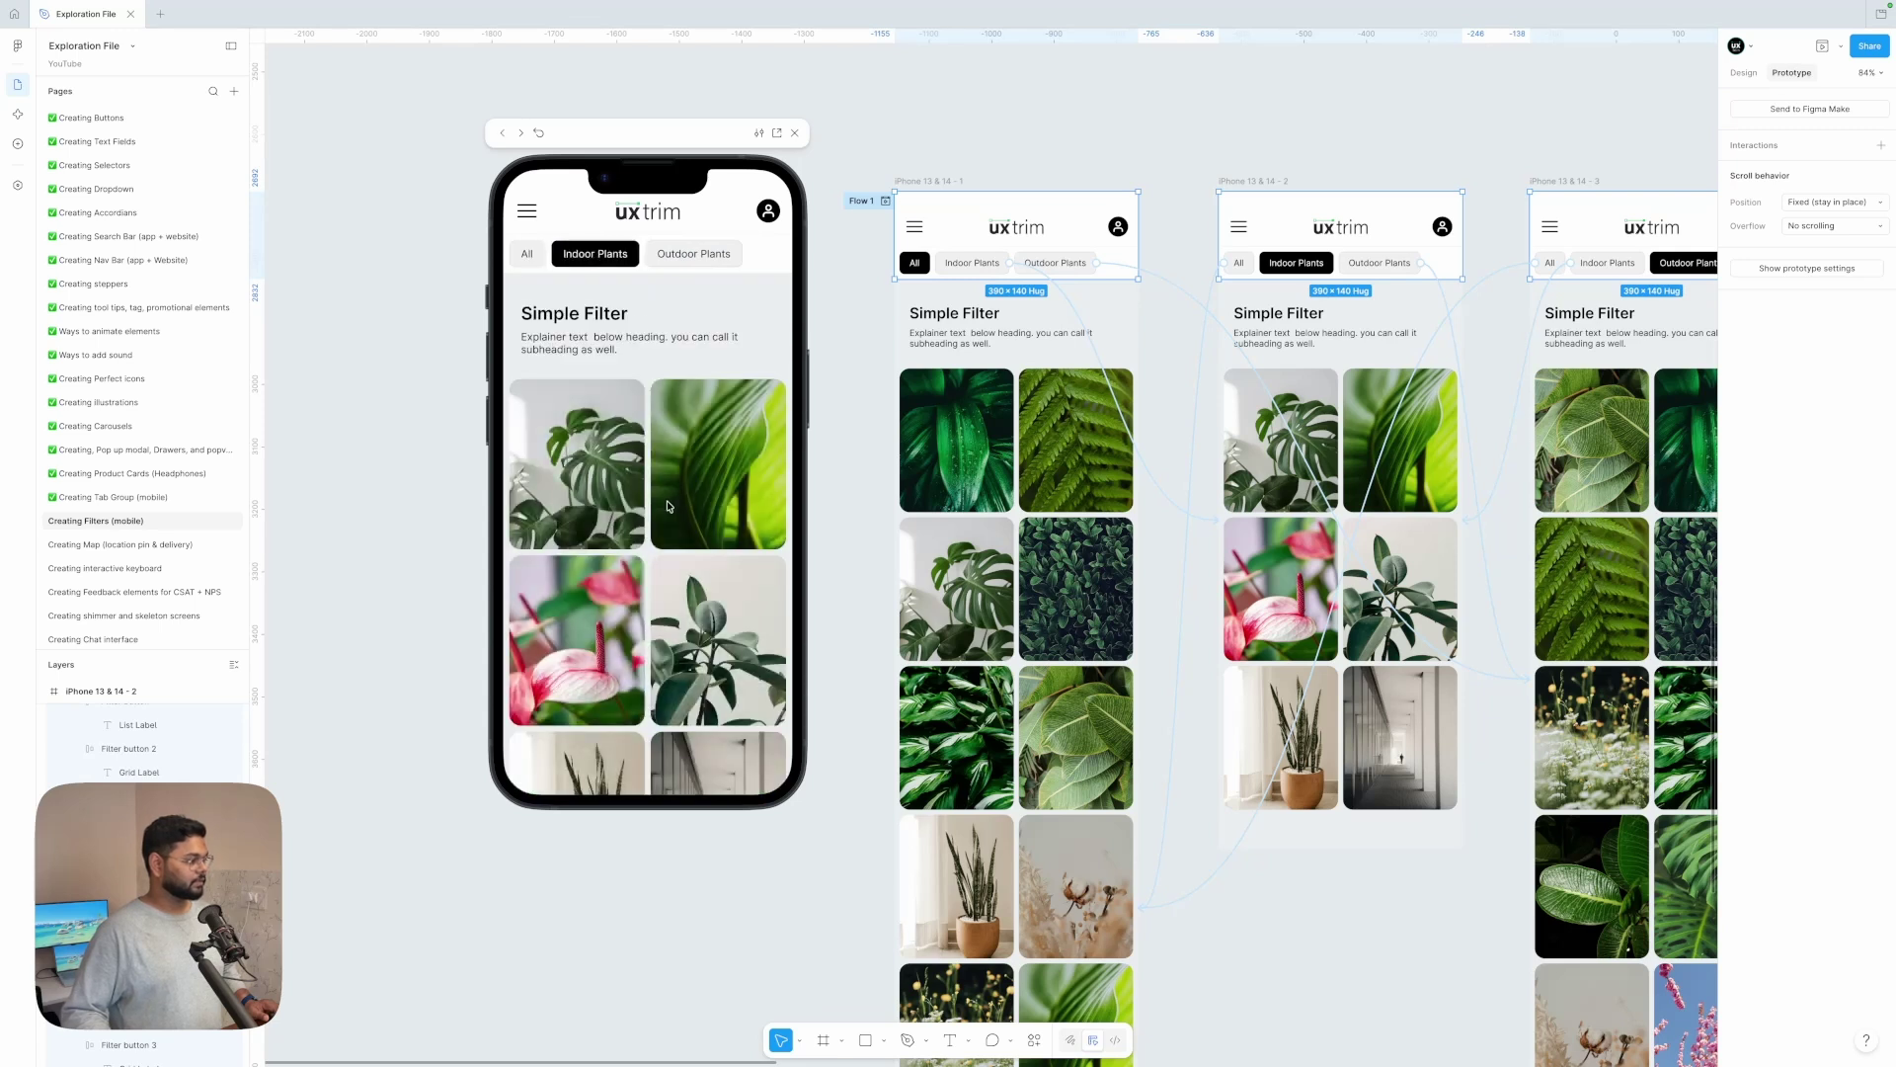
{"action": "scroll", "coordinate": [689, 369], "scroll_direction": "down", "scroll_amount": 3}
{"action": "scroll", "coordinate": [689, 368], "scroll_direction": "up", "scroll_amount": 3}
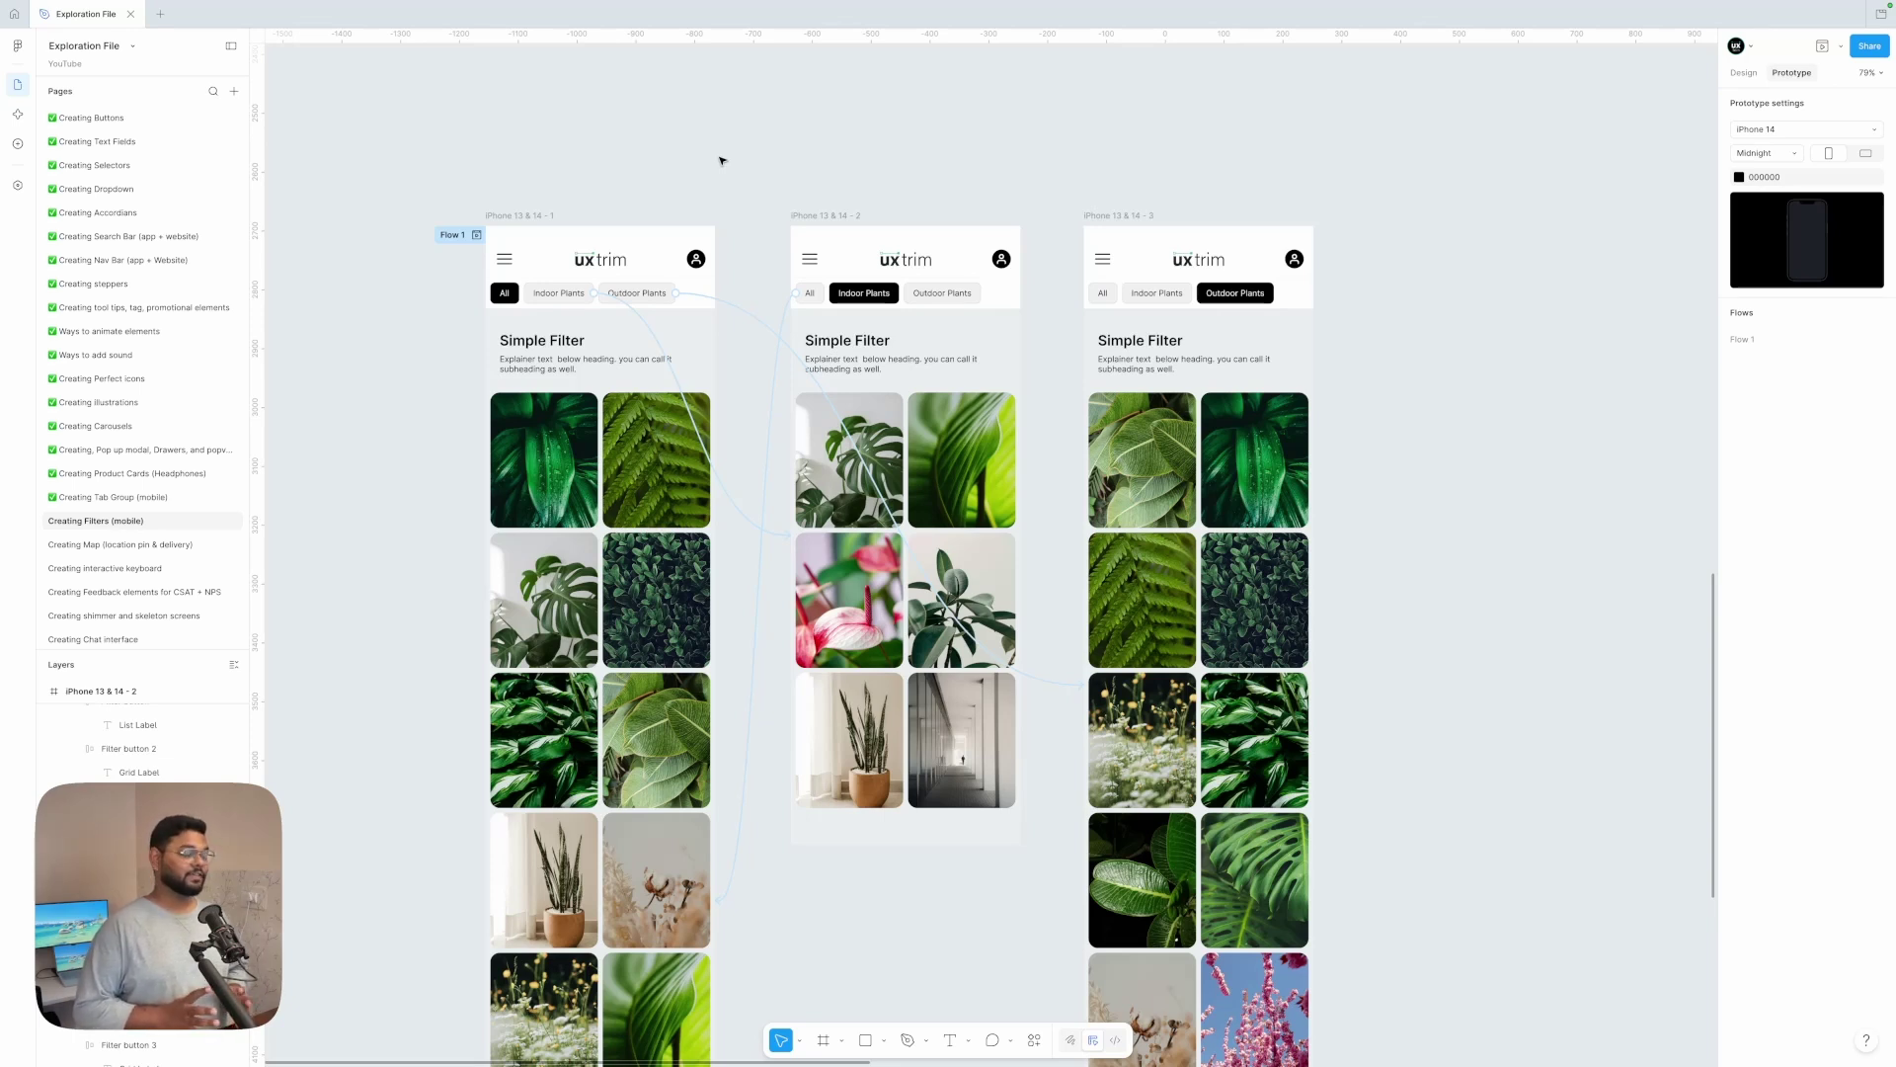
- Duplicate the first phone frame, the All screen, onto empty canvas well beyond the third frame
{"action": "scroll", "coordinate": [722, 160], "scroll_direction": "down", "scroll_amount": 5}
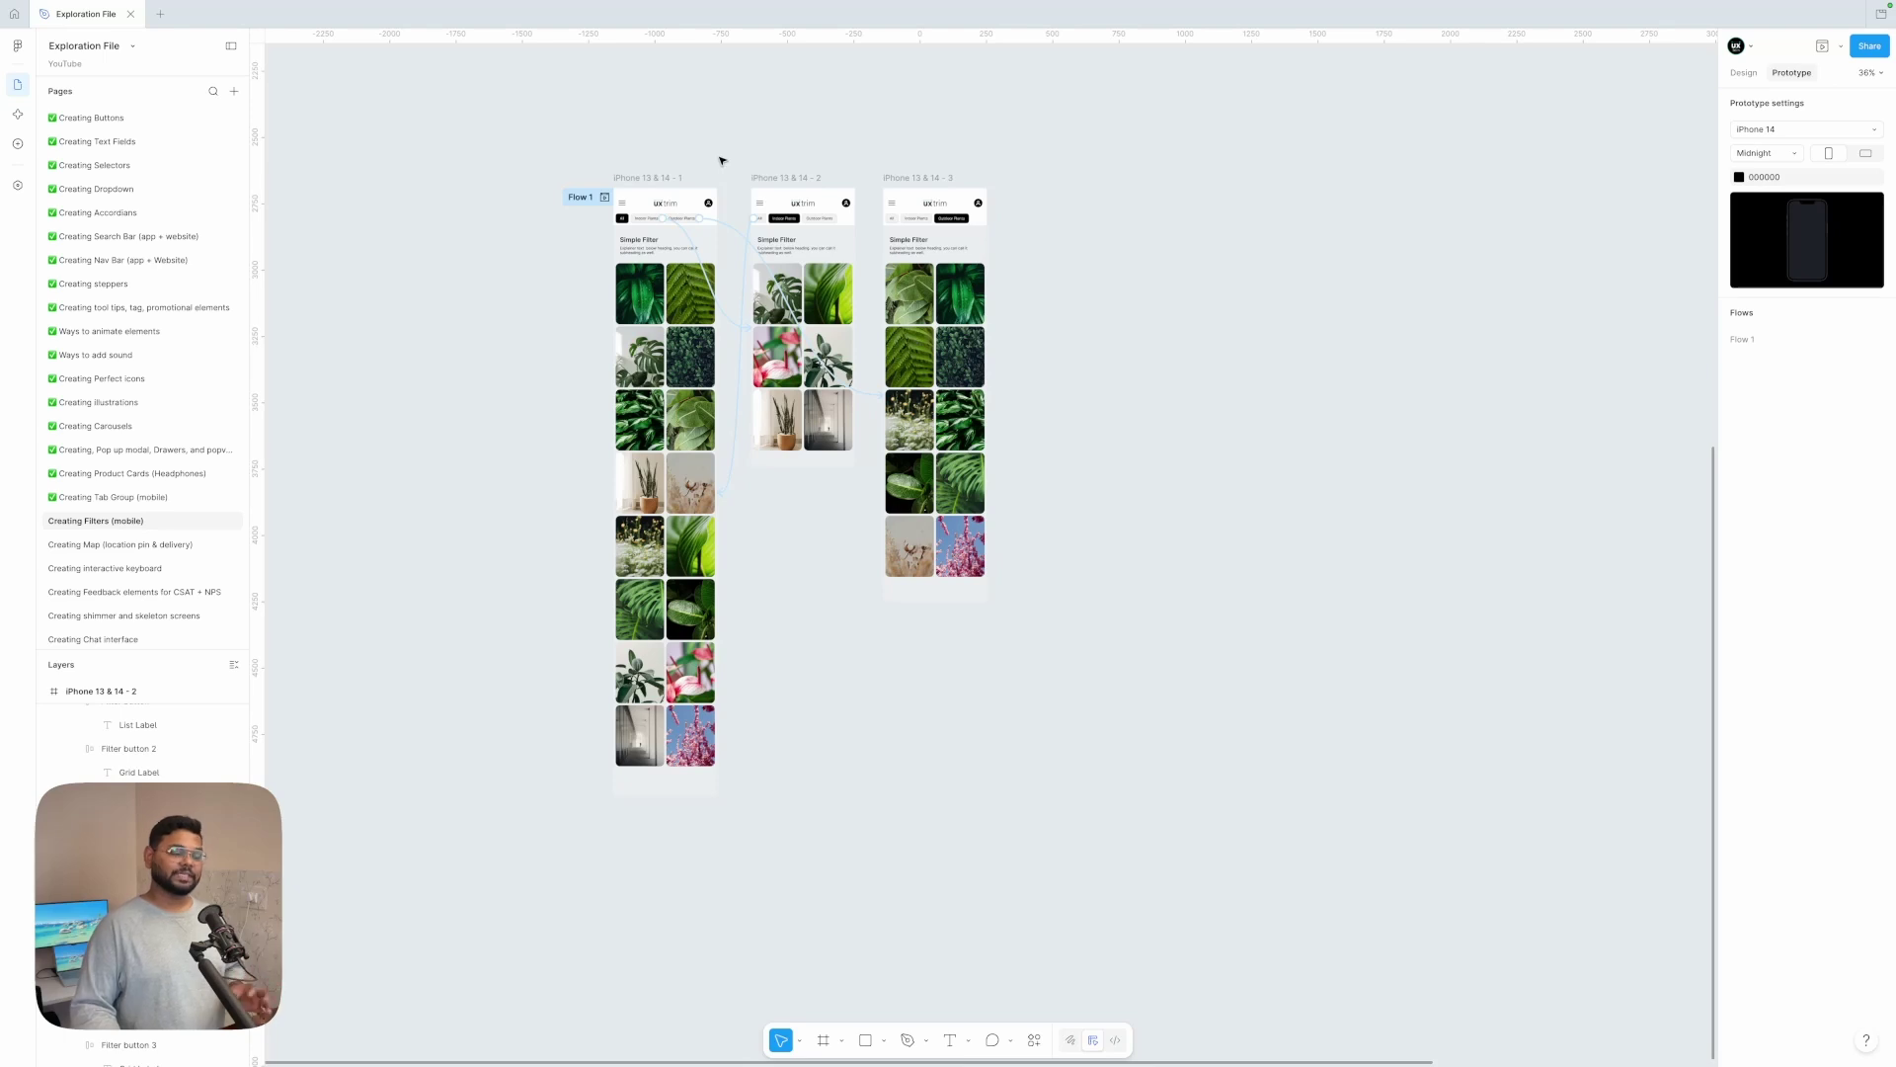
{"action": "scroll", "coordinate": [722, 160], "scroll_direction": "right", "scroll_amount": 1}
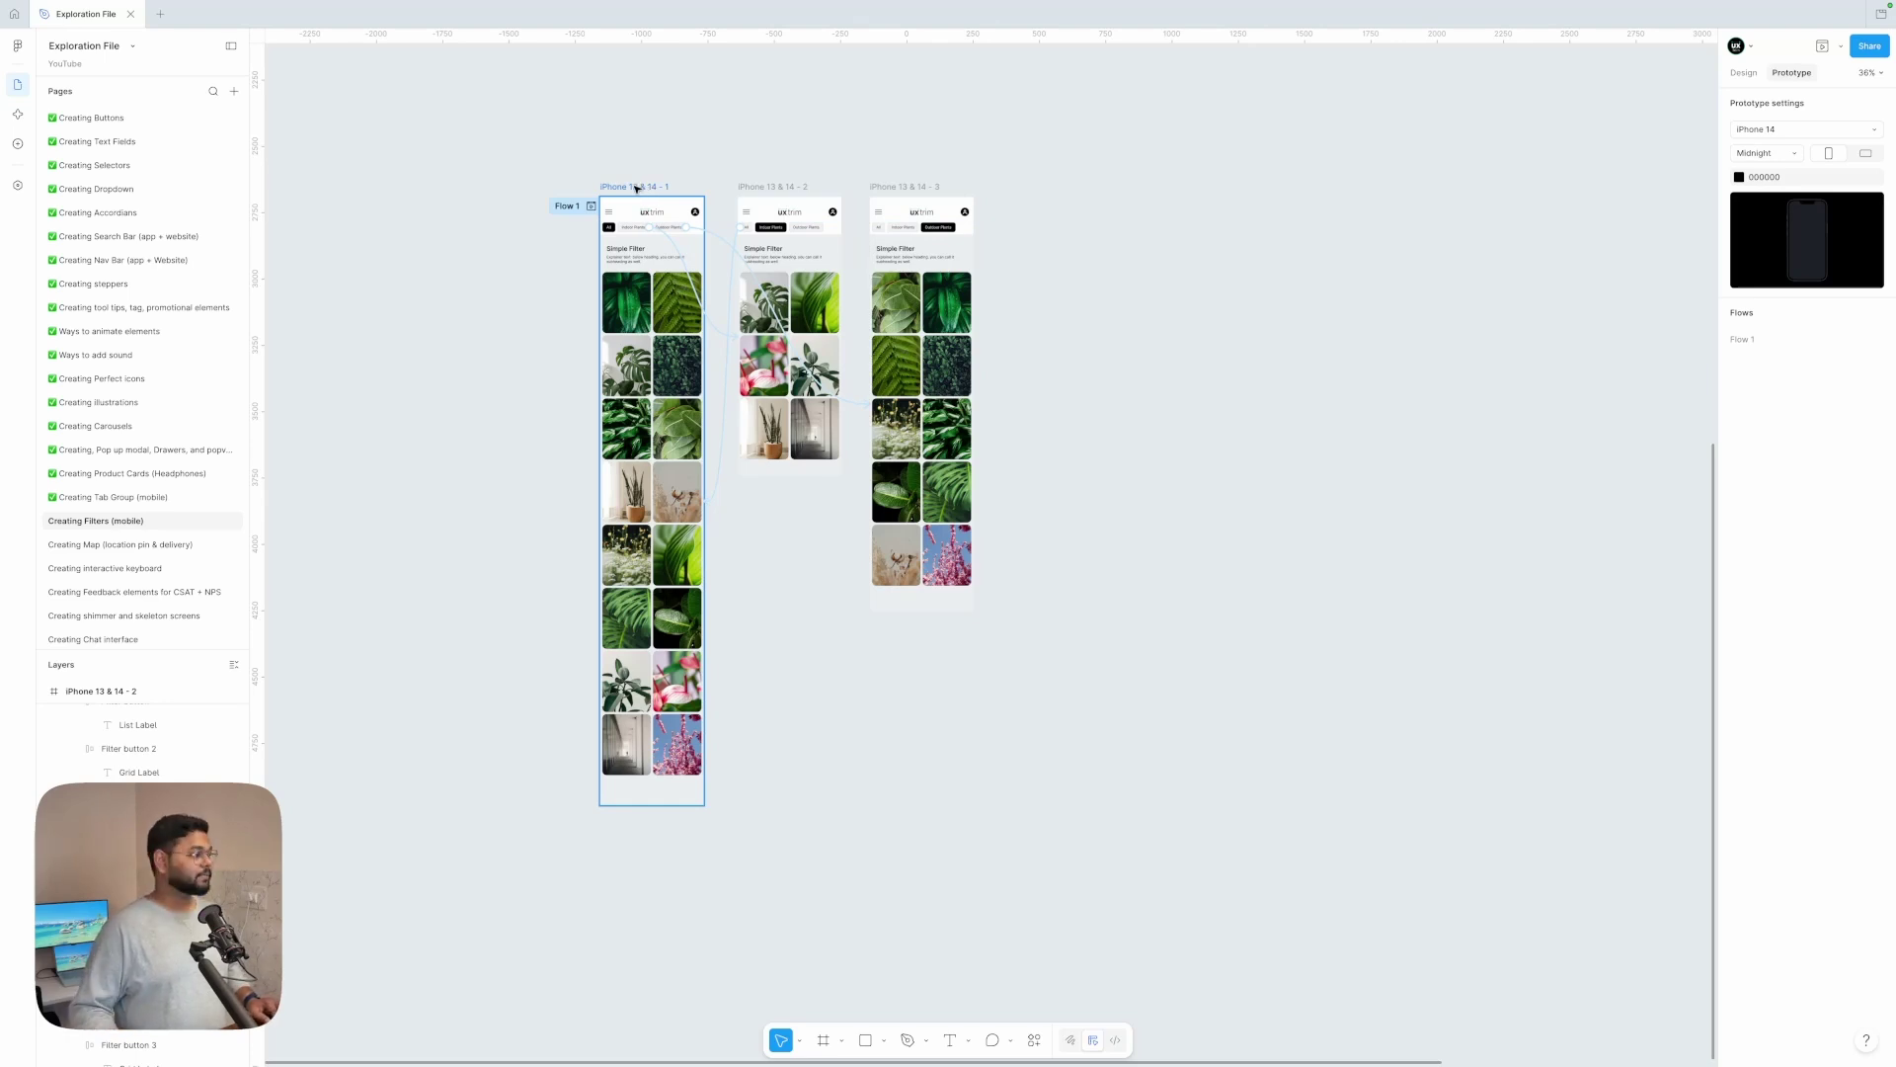
{"action": "left_click_drag", "start_coordinate": [637, 188], "coordinate": [1266, 188]}
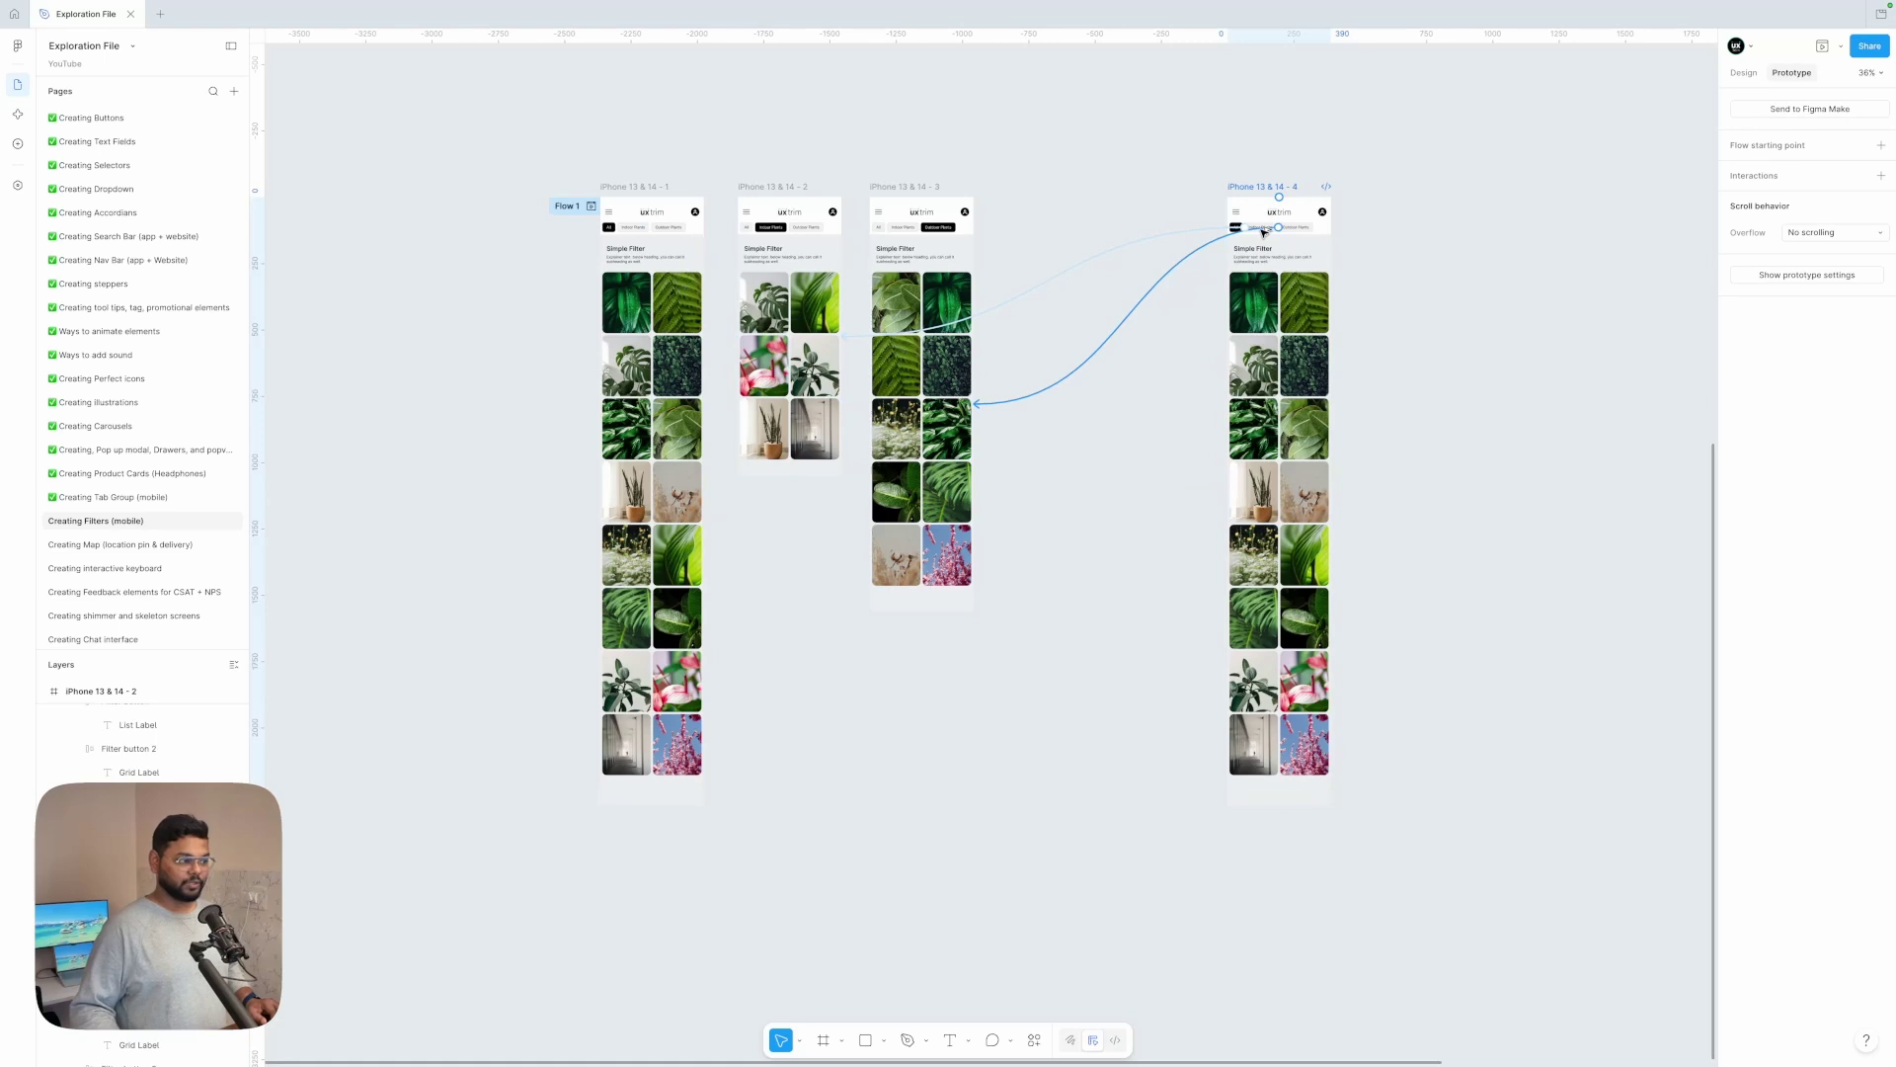
{"action": "left_click", "coordinate": [1037, 319]}
- Move the header's filter group out of the copied frame onto the canvas beside it
{"action": "scroll", "coordinate": [1037, 319], "scroll_direction": "up", "scroll_amount": 3}
{"action": "scroll", "coordinate": [1037, 317], "scroll_direction": "up", "scroll_amount": 5}
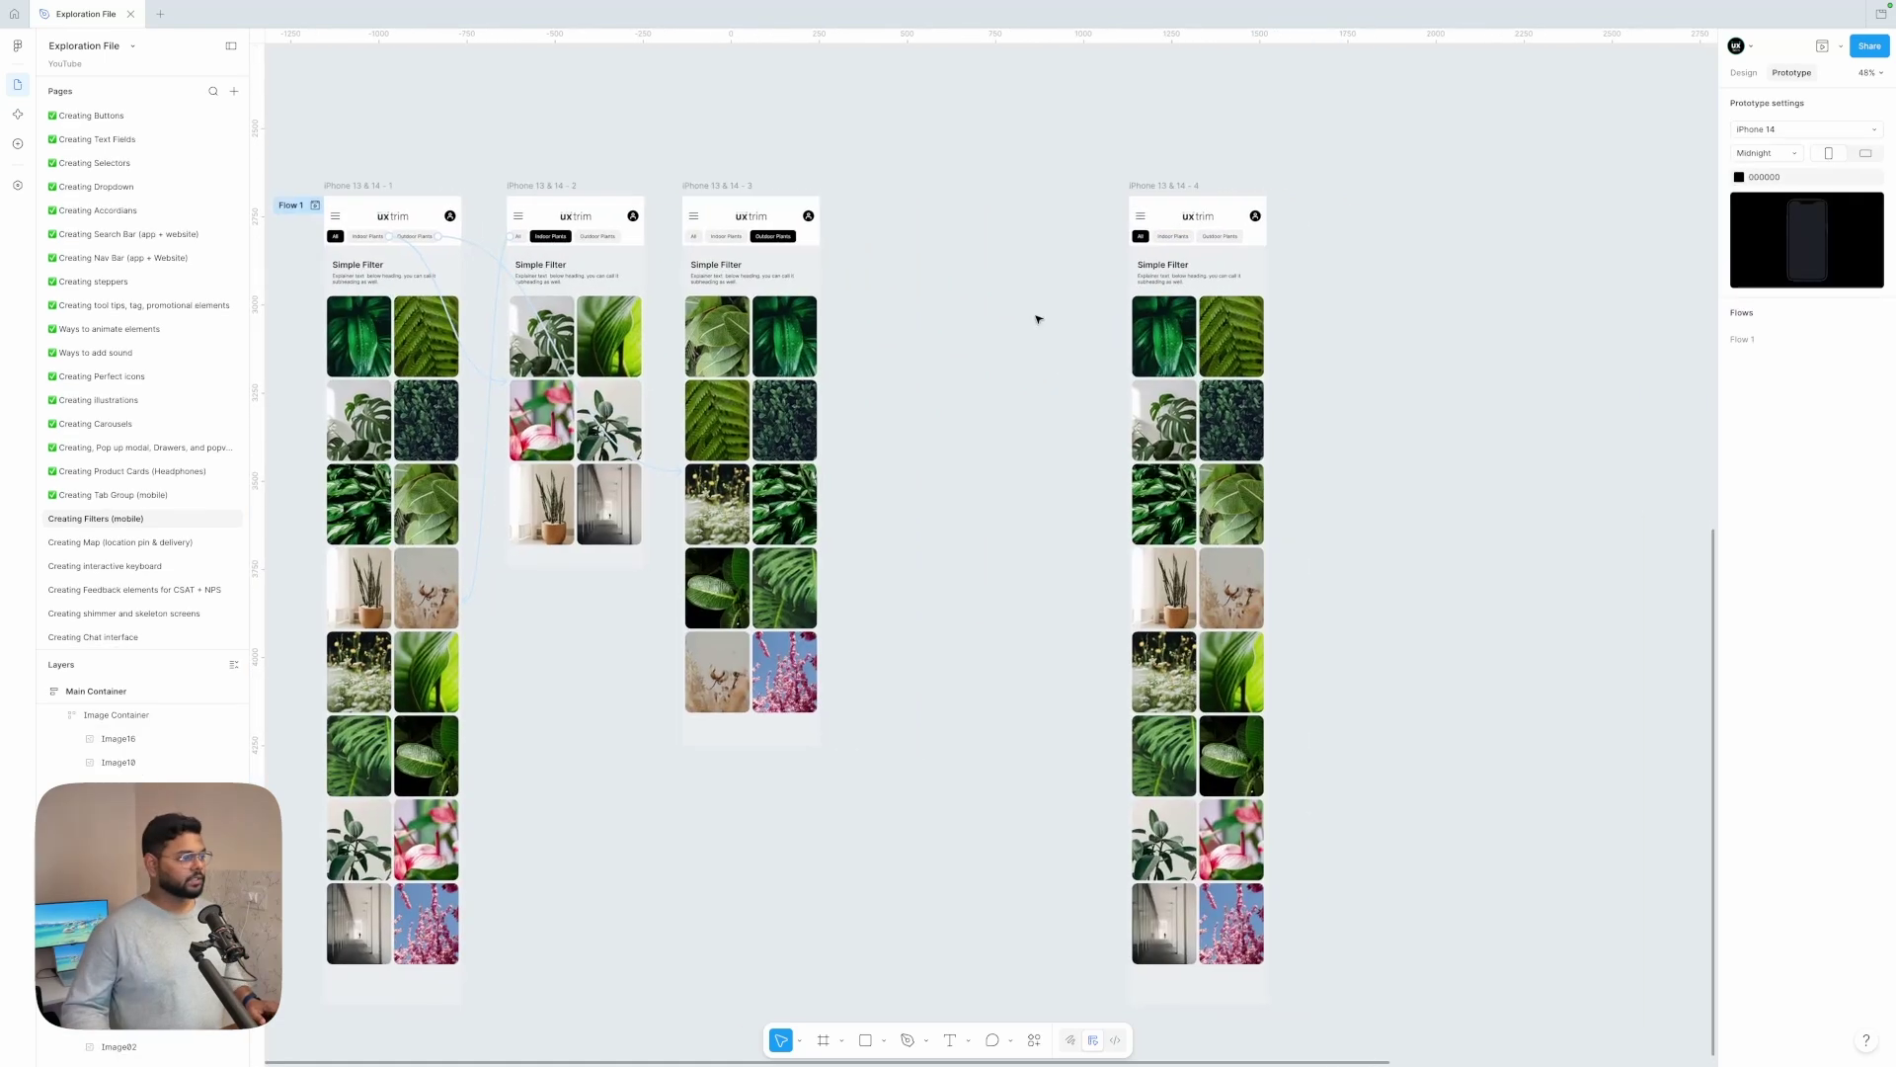
{"action": "left_click", "coordinate": [1093, 240]}
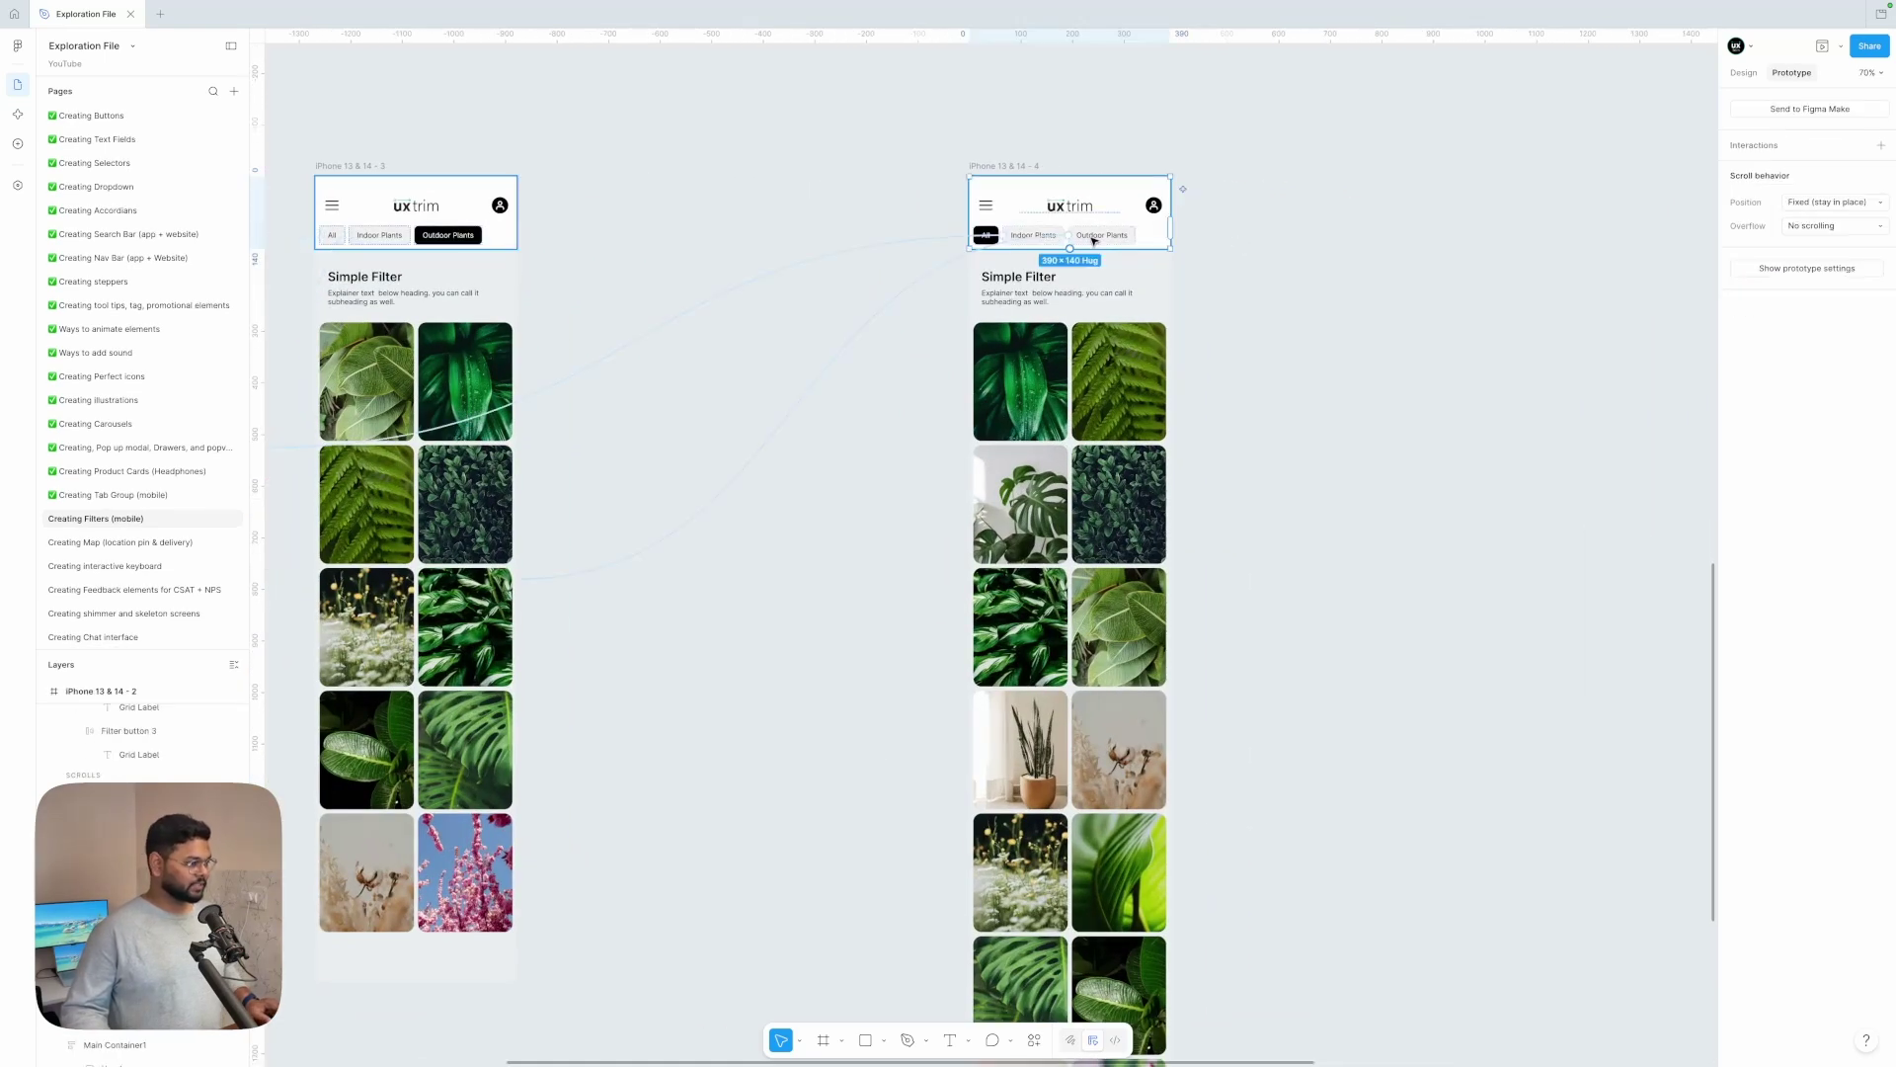
{"action": "left_click_drag", "start_coordinate": [1093, 240], "coordinate": [1452, 245]}
{"action": "left_click_drag", "start_coordinate": [1227, 178], "coordinate": [1330, 389]}
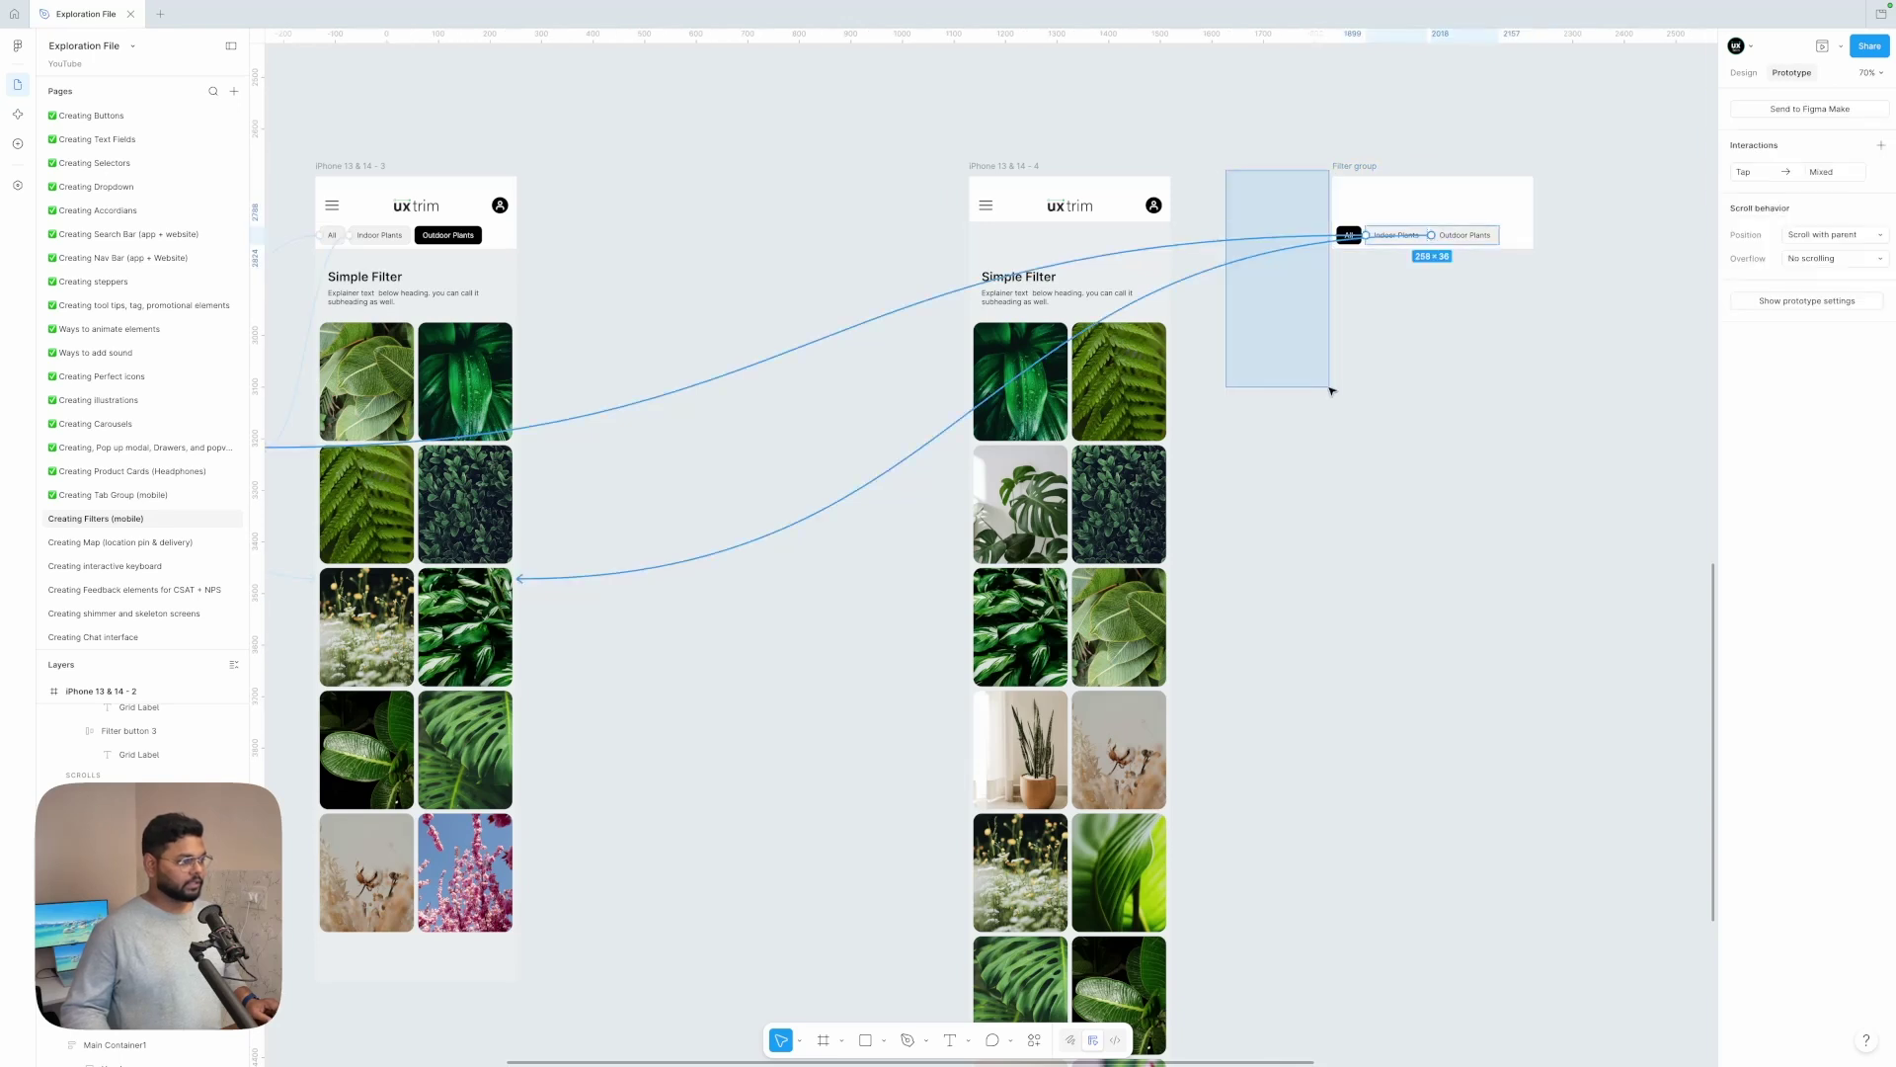
{"action": "key", "text": "Escape"}
- Delete the copied frame's main container with the image grid and the three filter buttons in the detached filter group
{"action": "left_click_drag", "start_coordinate": [1042, 343], "coordinate": [1387, 429]}
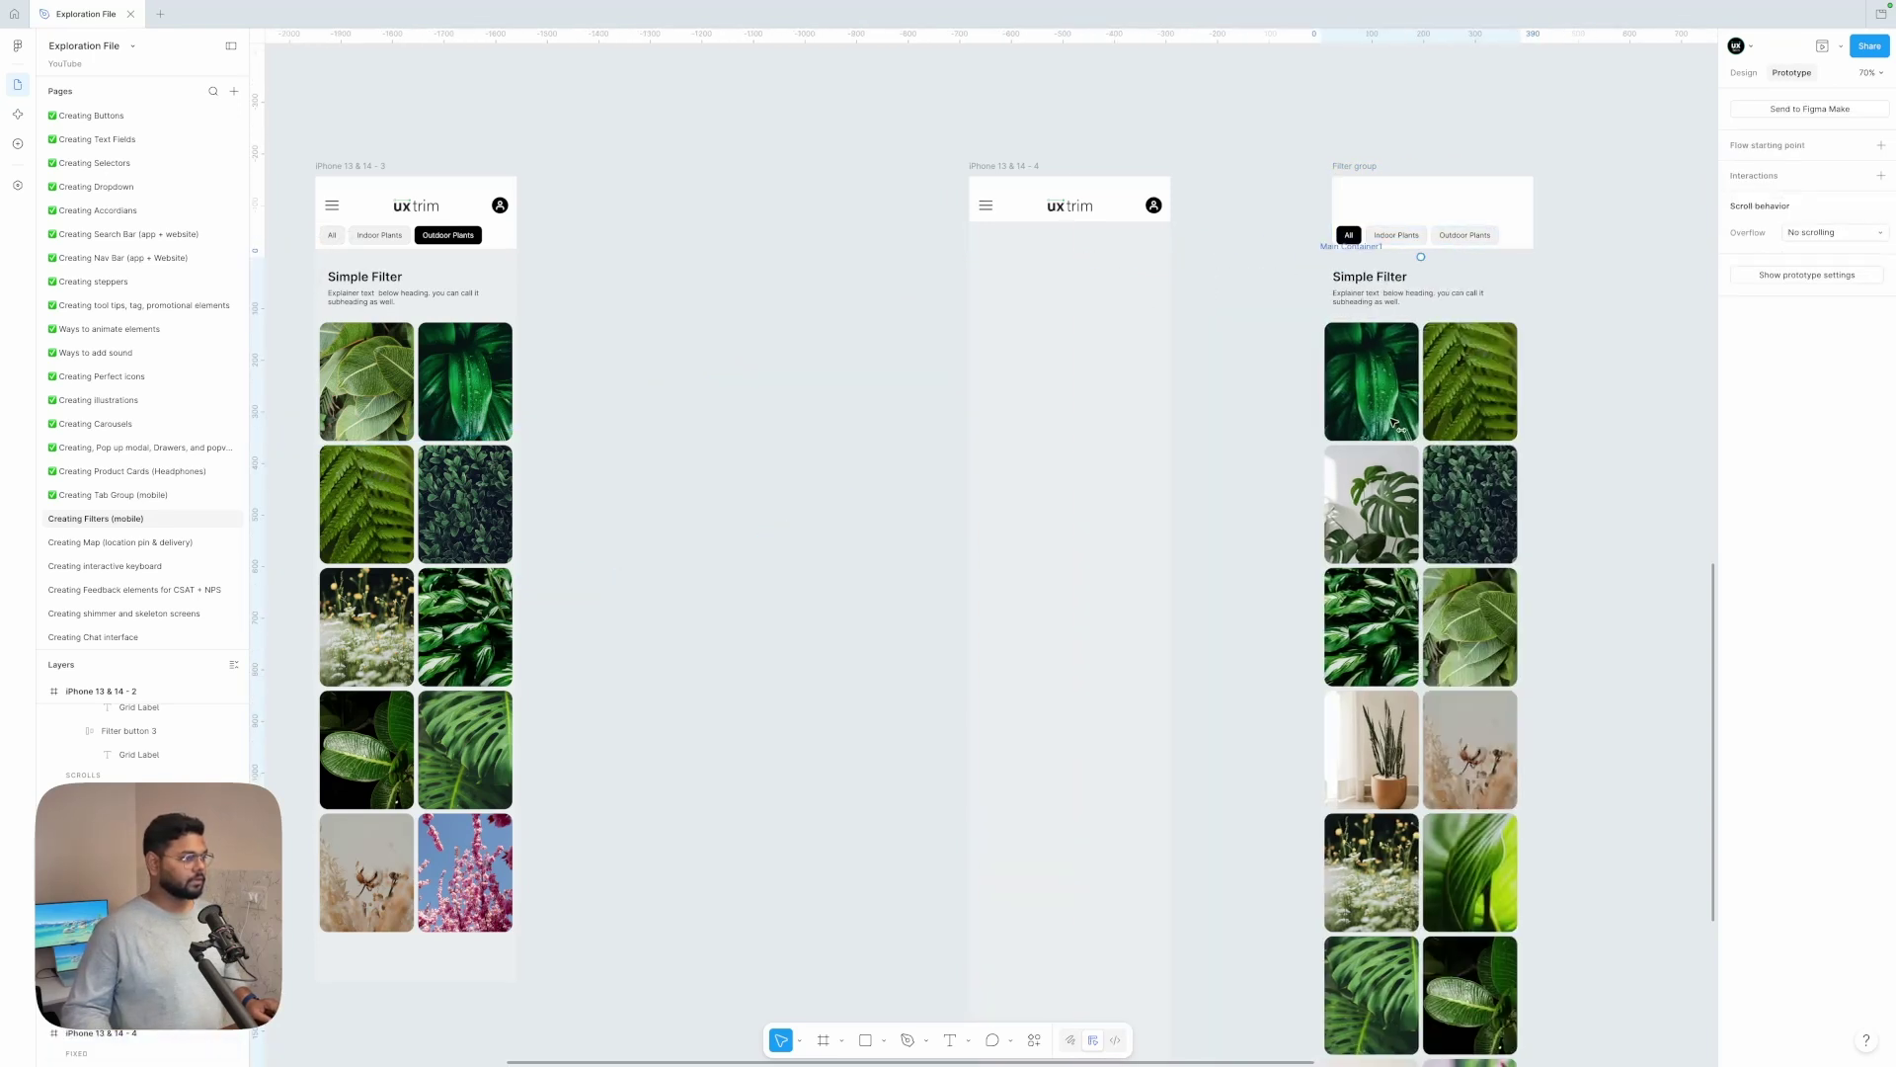
{"action": "key", "text": "Delete"}
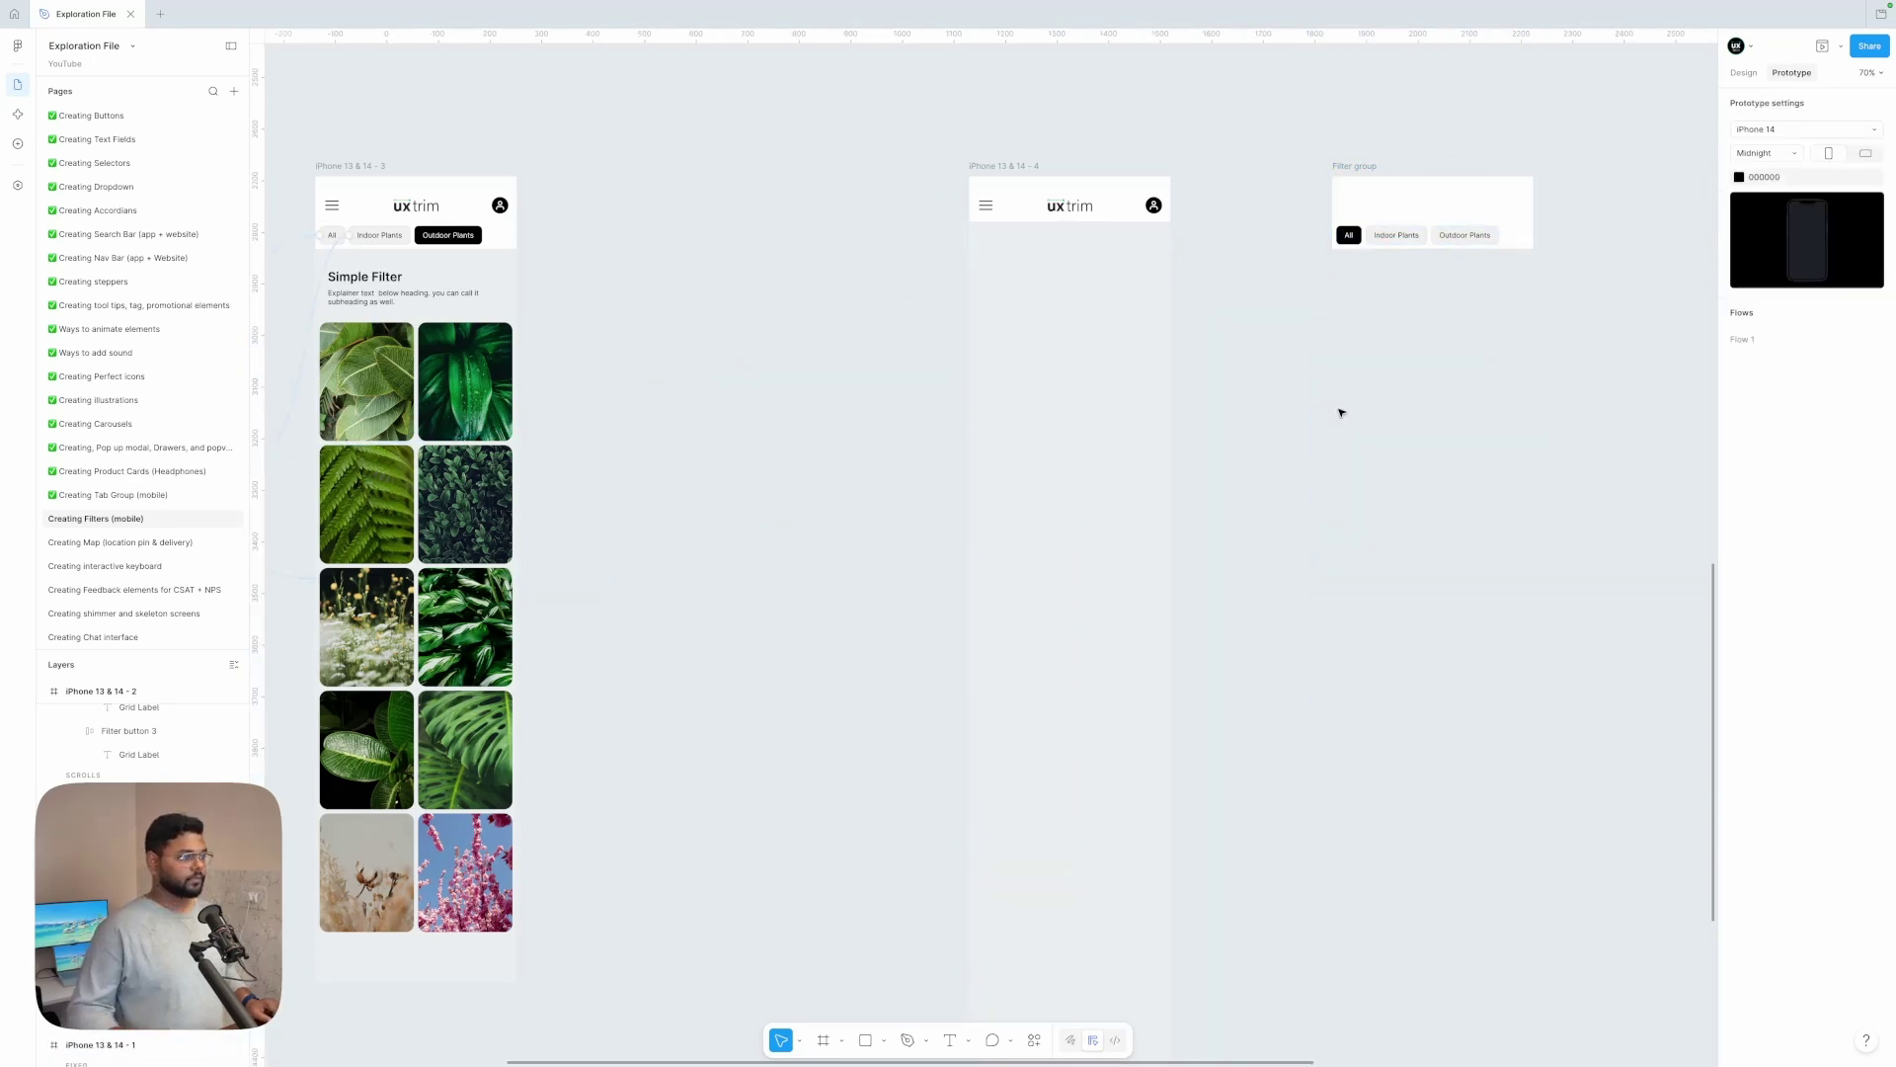
{"action": "scroll", "coordinate": [1338, 411], "scroll_direction": "right", "scroll_amount": 4}
{"action": "left_click_drag", "start_coordinate": [932, 301], "coordinate": [1056, 245]}
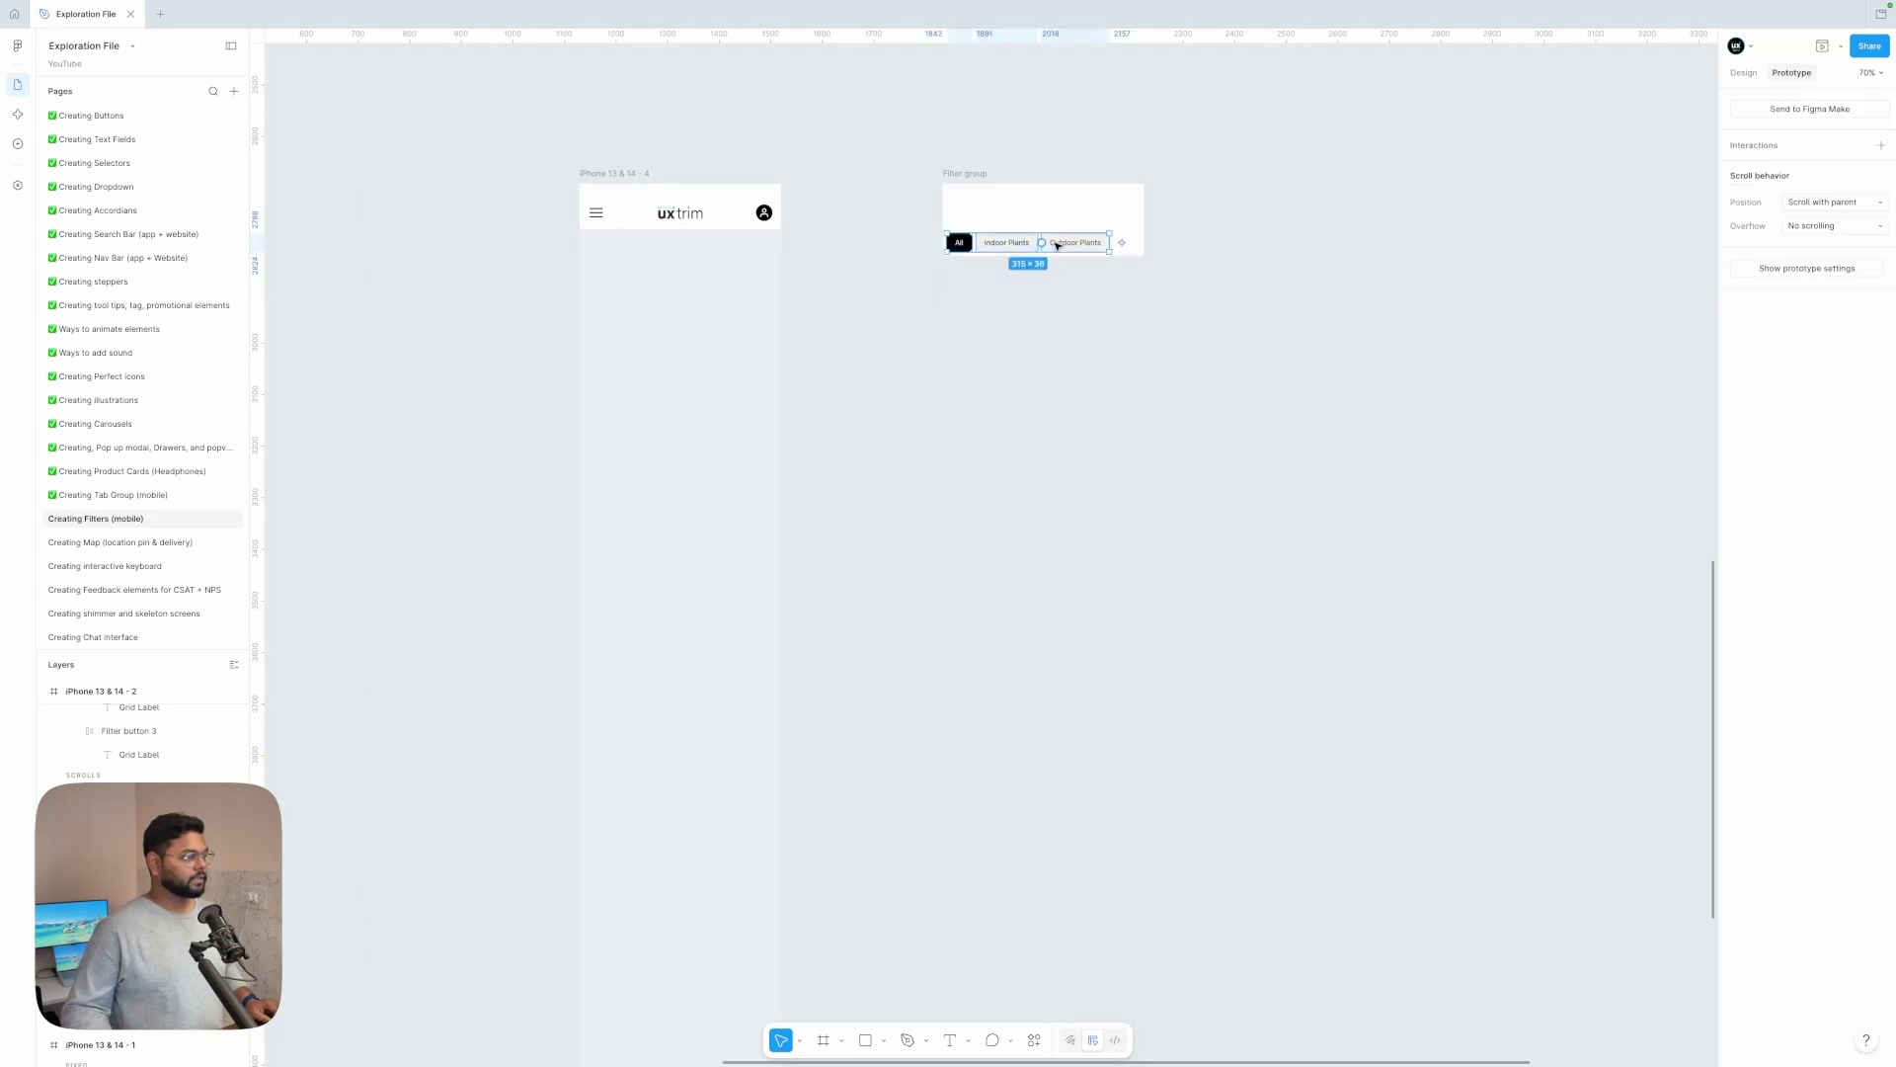
{"action": "key", "text": "Delete"}
- Examine the prepared Filters, Plant type and Sort by buttons, the plant type dropdown list and the image container
{"action": "scroll", "coordinate": [1058, 246], "scroll_direction": "right", "scroll_amount": 4}
{"action": "scroll", "coordinate": [1058, 246], "scroll_direction": "down", "scroll_amount": 1}
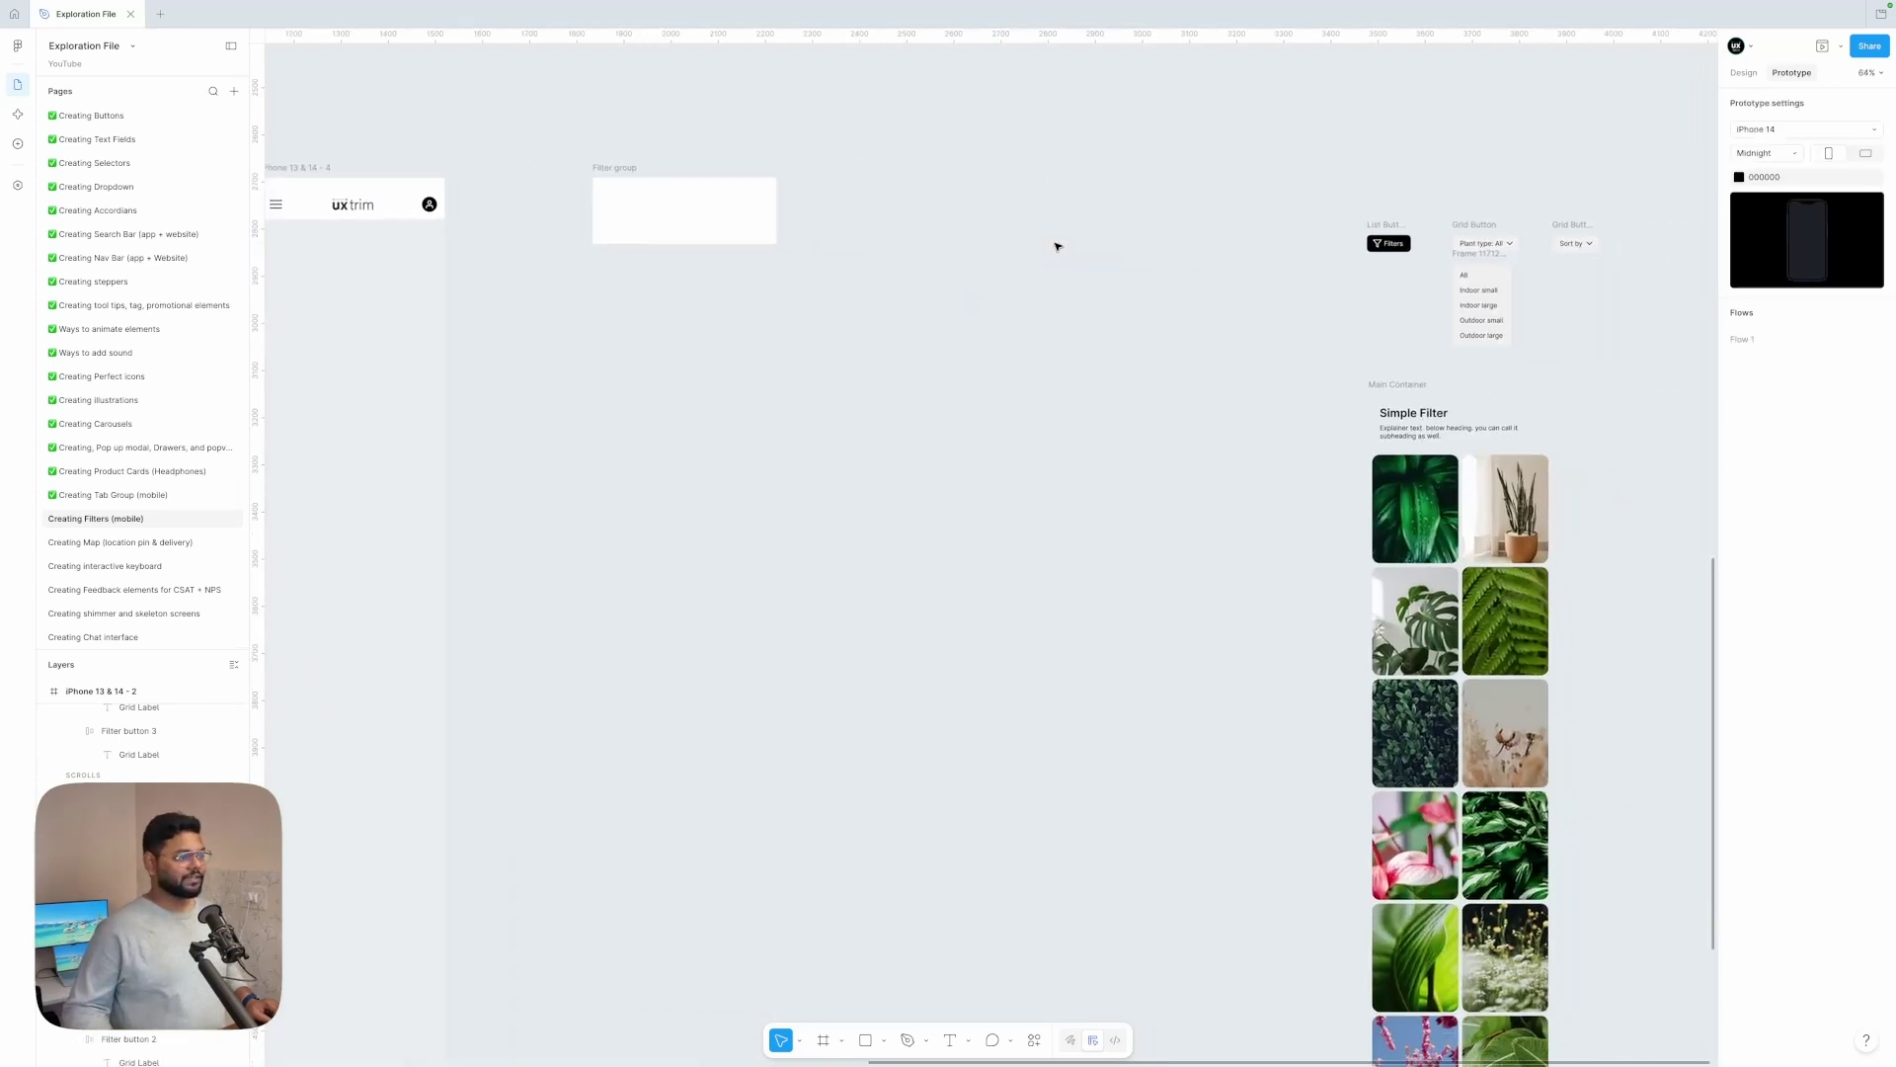
{"action": "scroll", "coordinate": [1058, 246], "scroll_direction": "right", "scroll_amount": 2}
{"action": "scroll", "coordinate": [1299, 230], "scroll_direction": "up", "scroll_amount": 5}
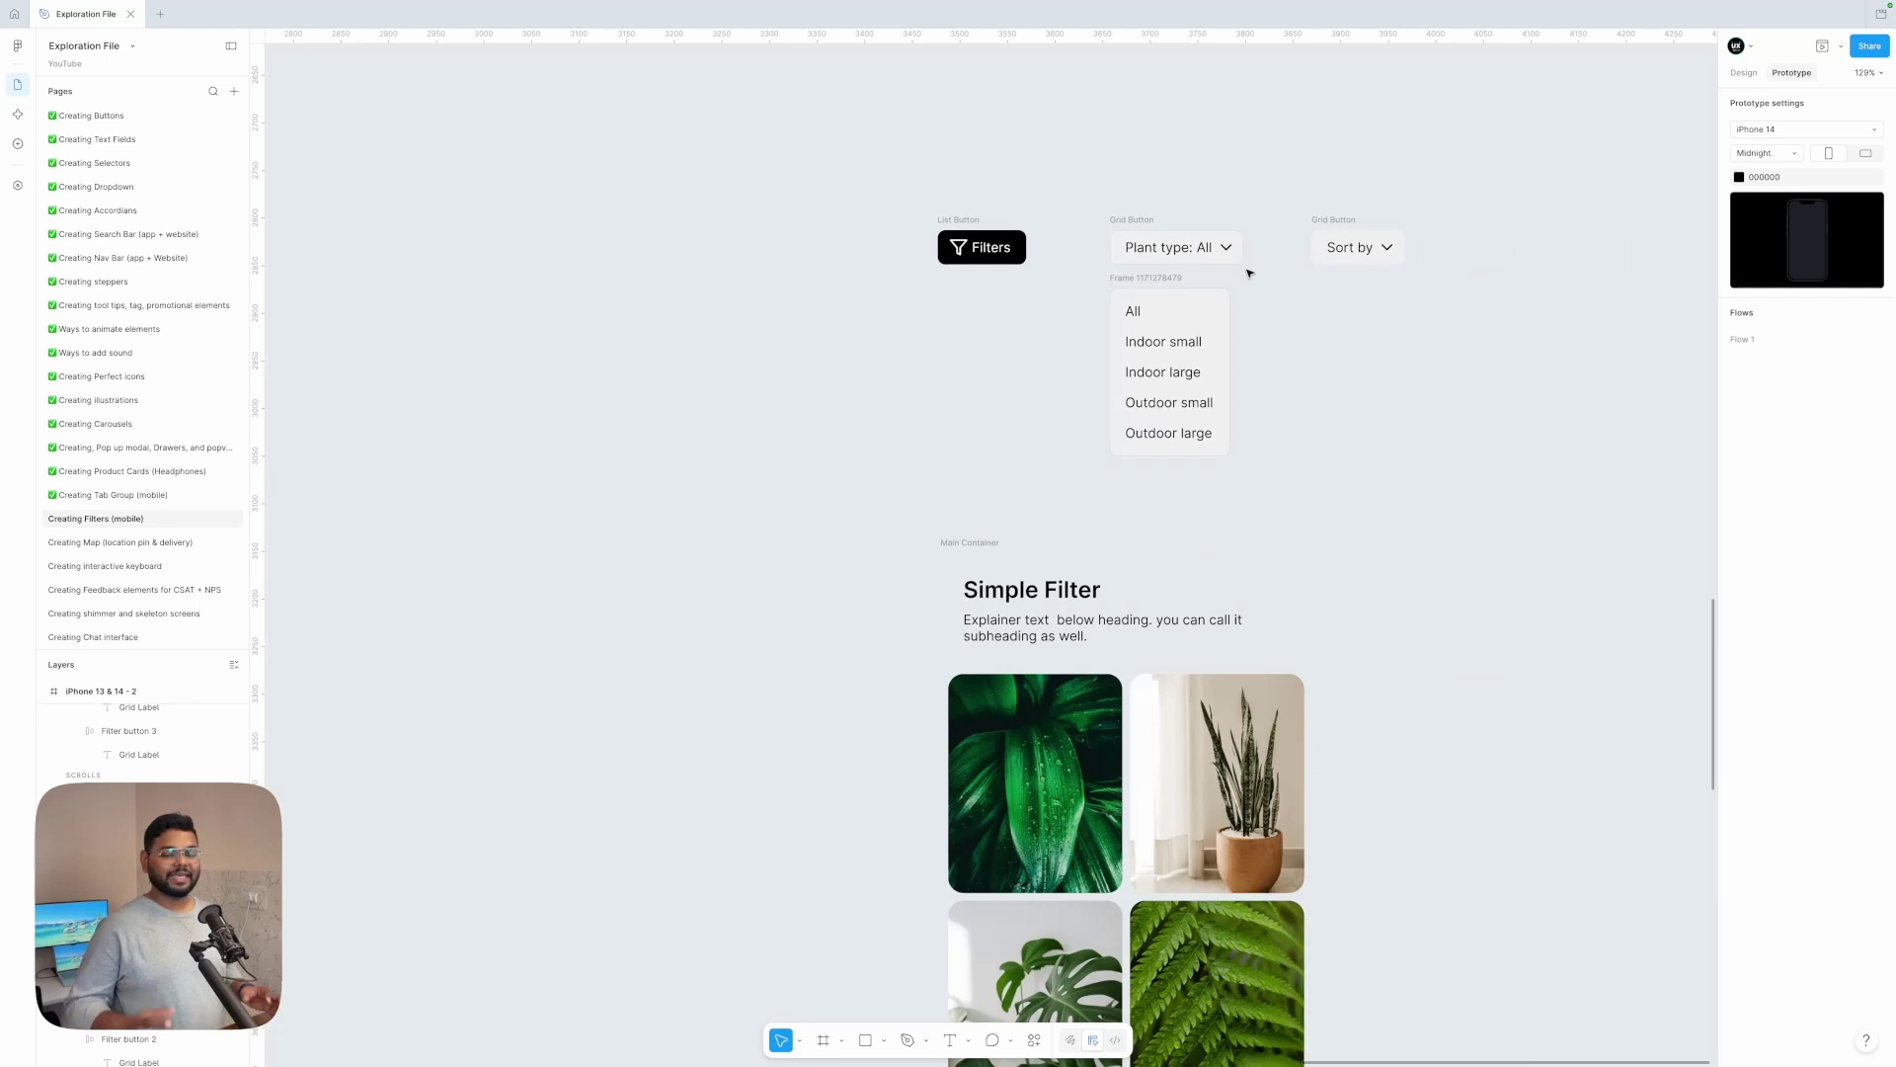
{"action": "scroll", "coordinate": [1250, 273], "scroll_direction": "right", "scroll_amount": 1}
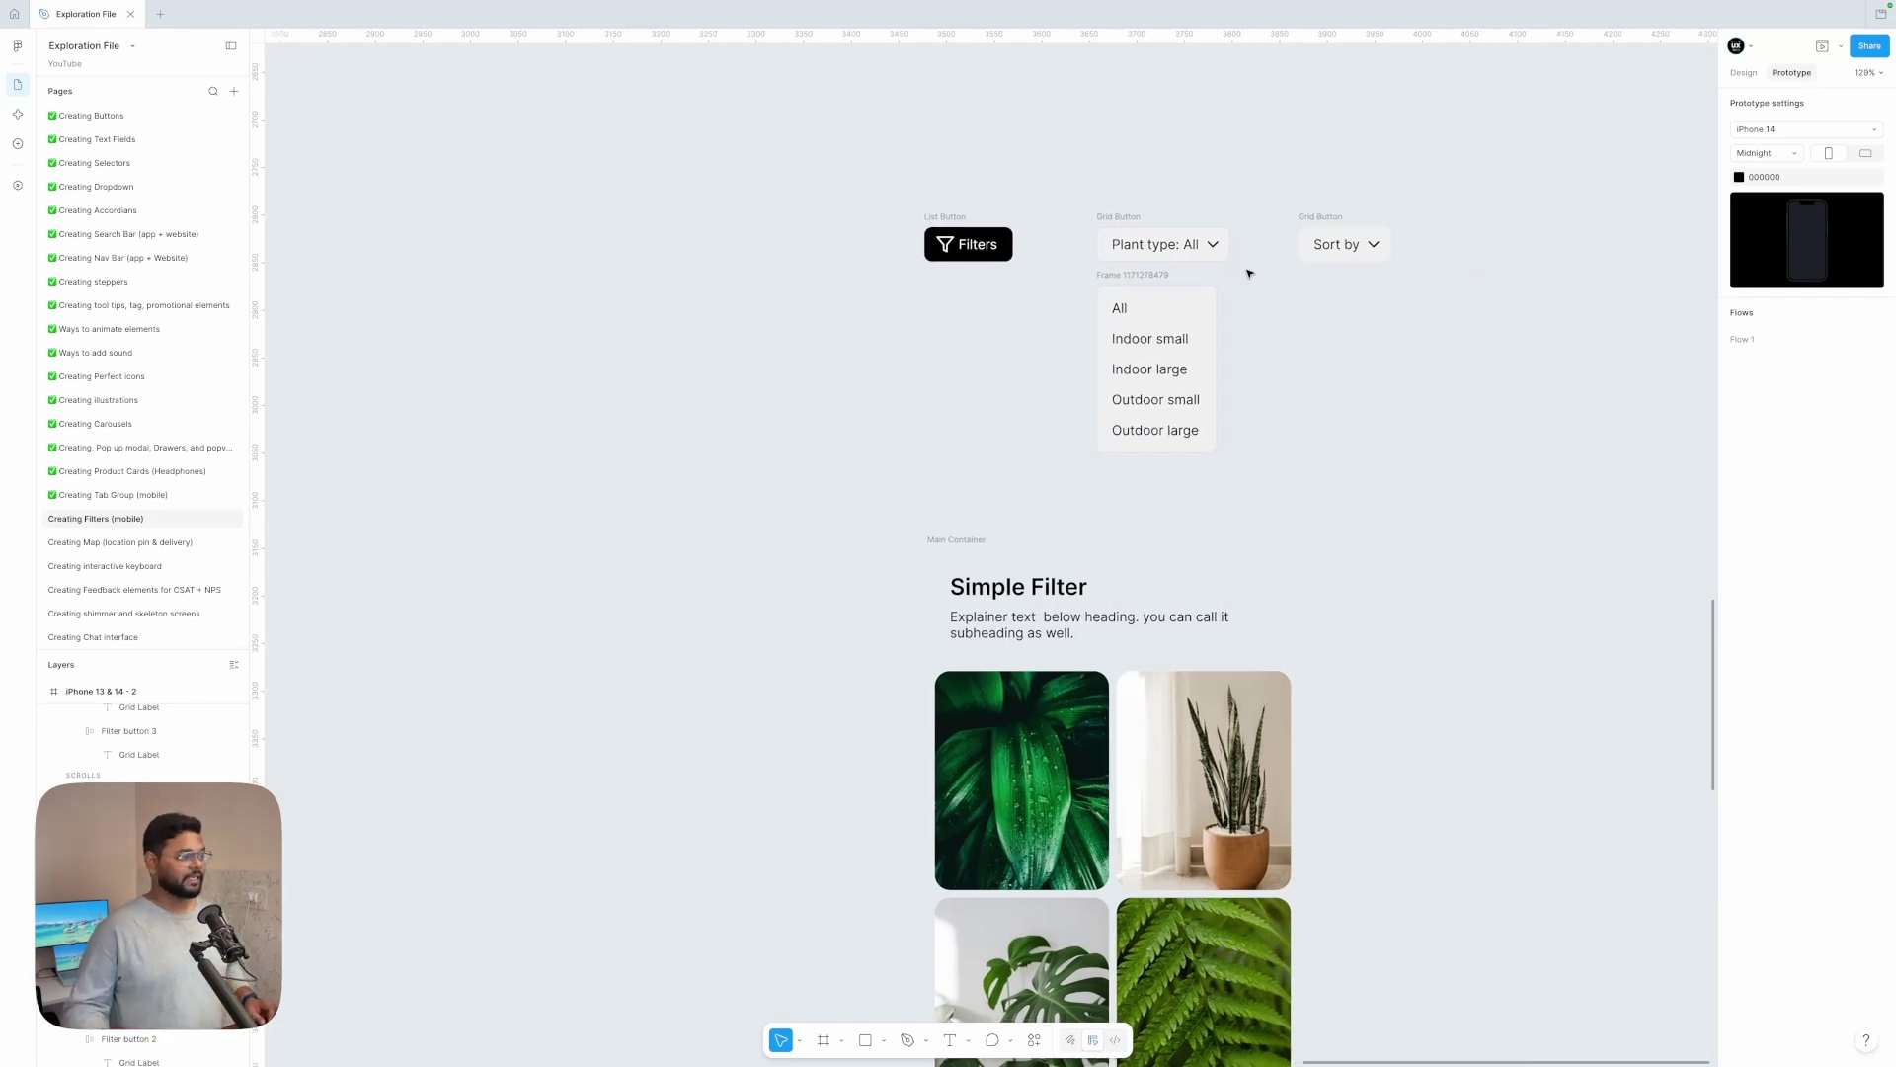
{"action": "left_click", "coordinate": [1176, 345]}
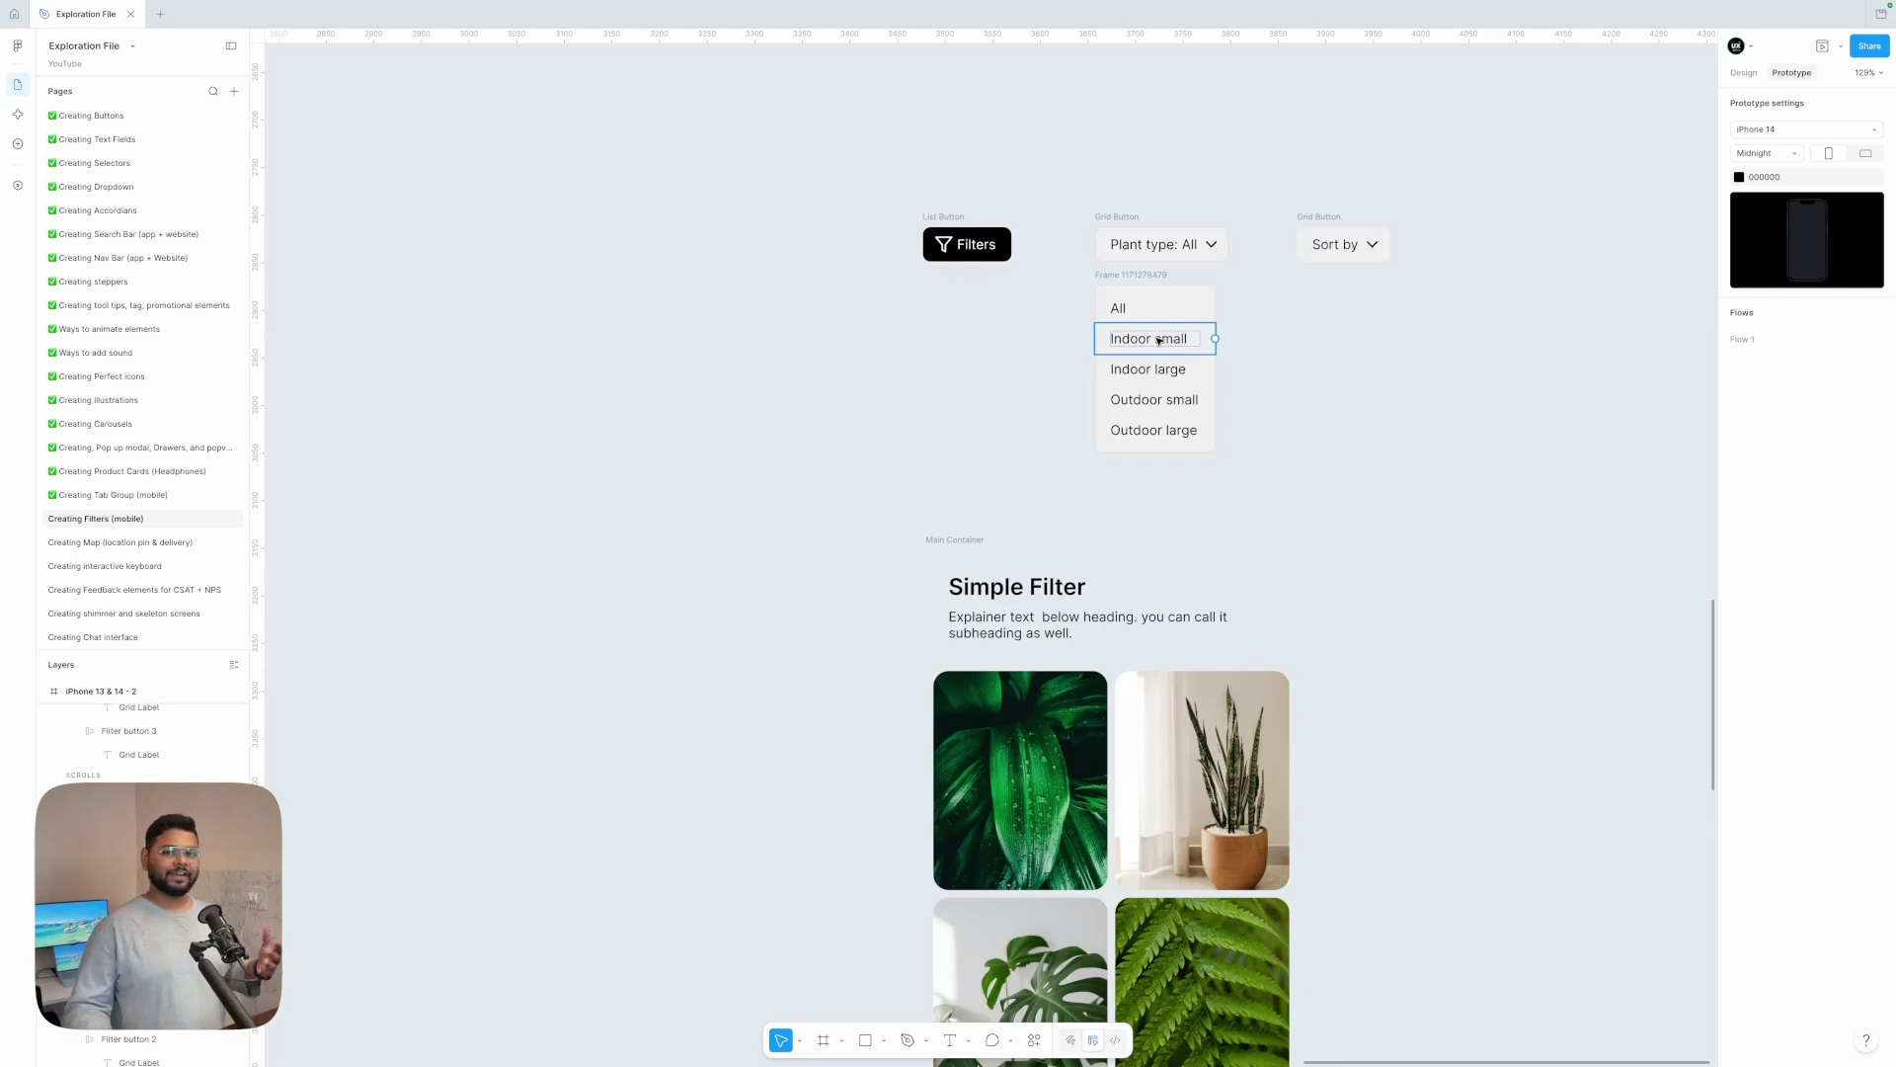
{"action": "left_click", "coordinate": [1145, 310]}
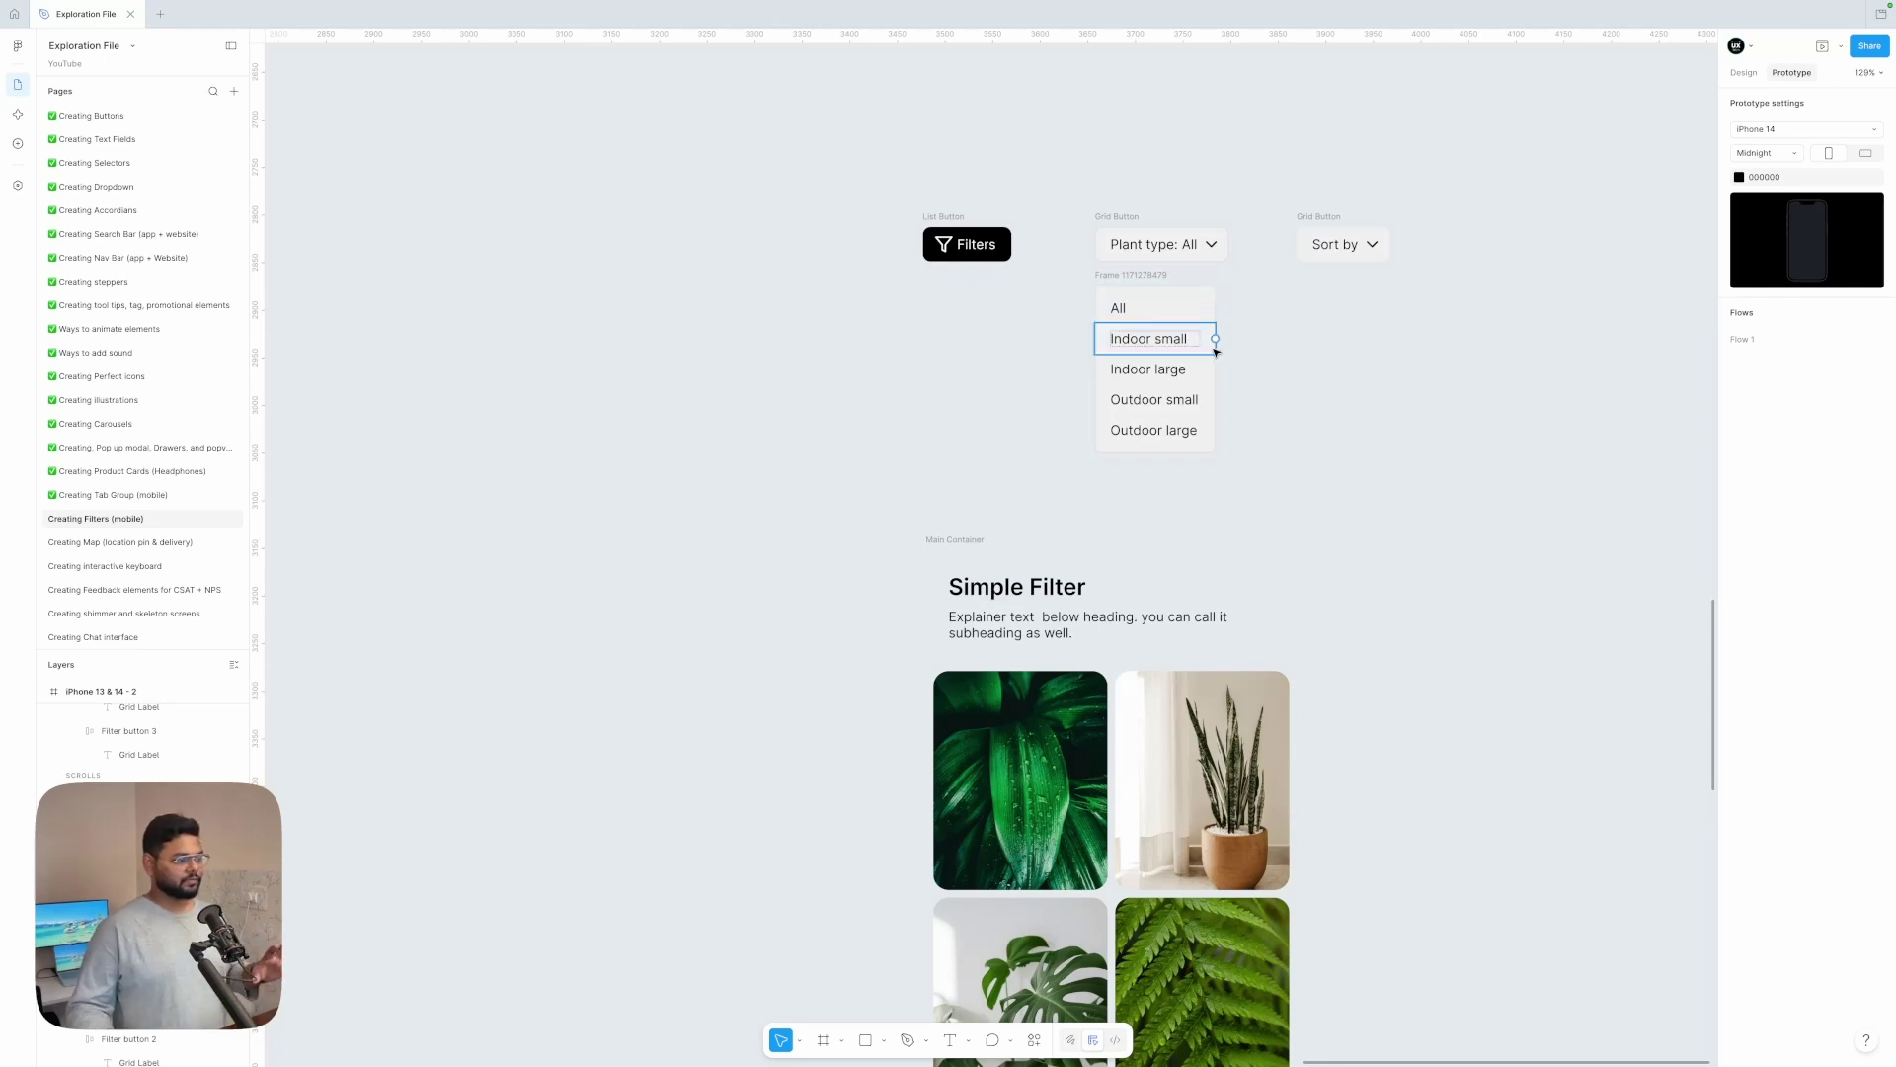
{"action": "scroll", "coordinate": [1282, 389], "scroll_direction": "down", "scroll_amount": 1}
{"action": "scroll", "coordinate": [1282, 388], "scroll_direction": "down", "scroll_amount": 1}
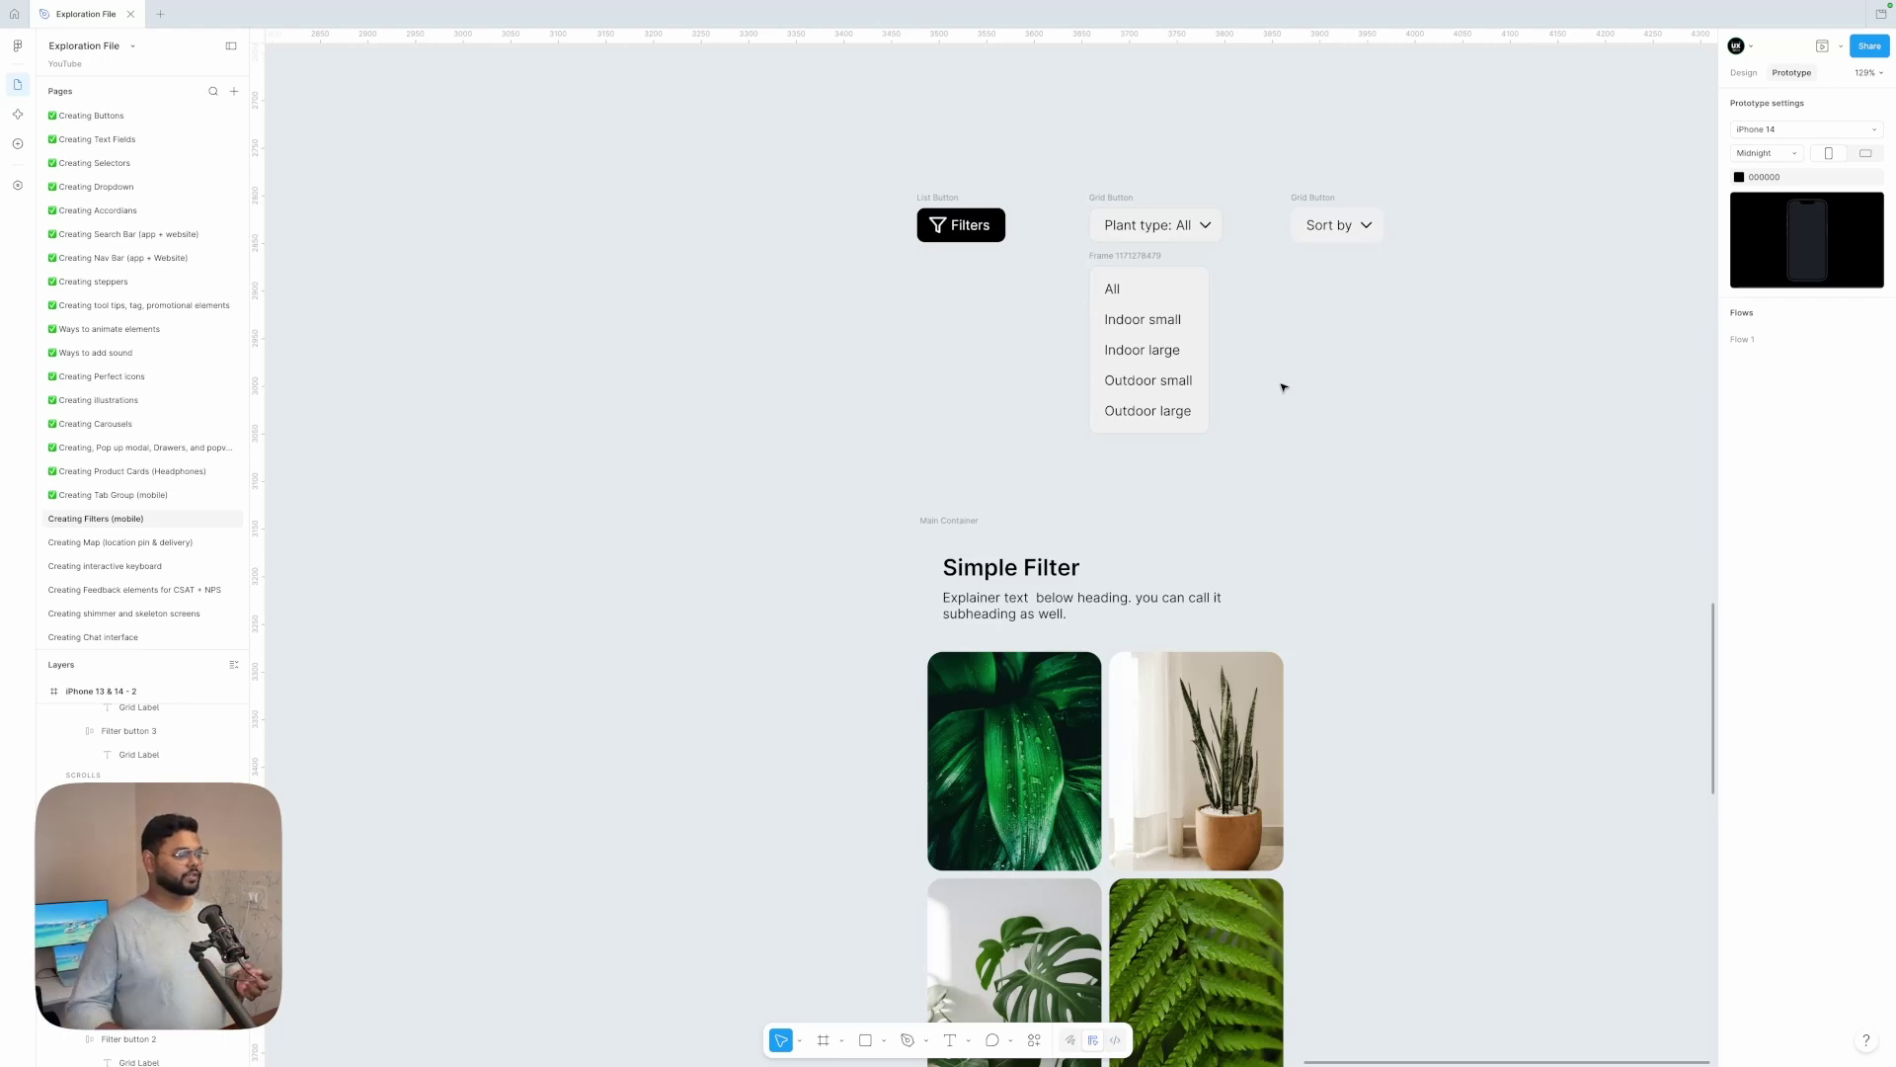
{"action": "scroll", "coordinate": [1282, 387], "scroll_direction": "down", "scroll_amount": 5}
{"action": "scroll", "coordinate": [1282, 387], "scroll_direction": "down", "scroll_amount": 3}
{"action": "scroll", "coordinate": [1170, 640], "scroll_direction": "down", "scroll_amount": 3}
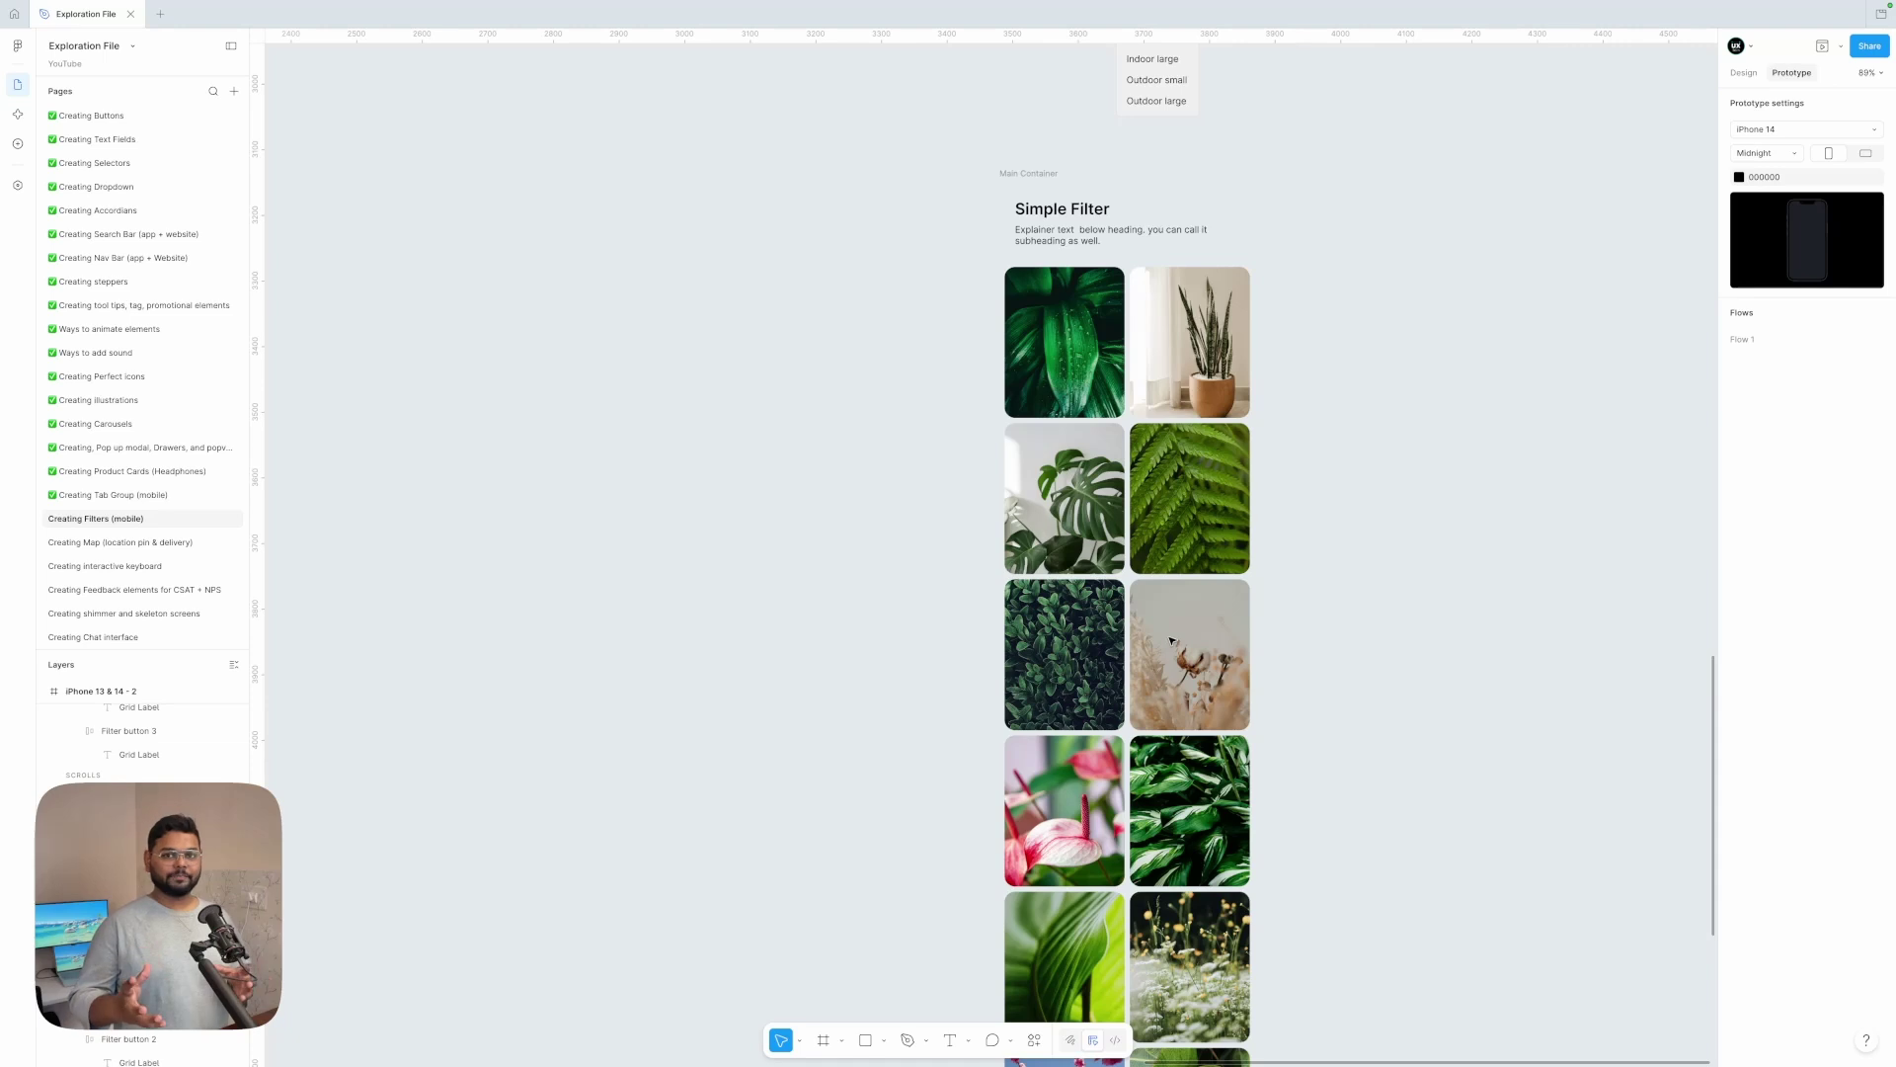
- Move the prepared Main Container with the plant images next to the copied frame, below the empty filter group
{"action": "scroll", "coordinate": [1387, 626], "scroll_direction": "down", "scroll_amount": 5}
{"action": "left_click_drag", "start_coordinate": [1281, 633], "coordinate": [827, 598]}
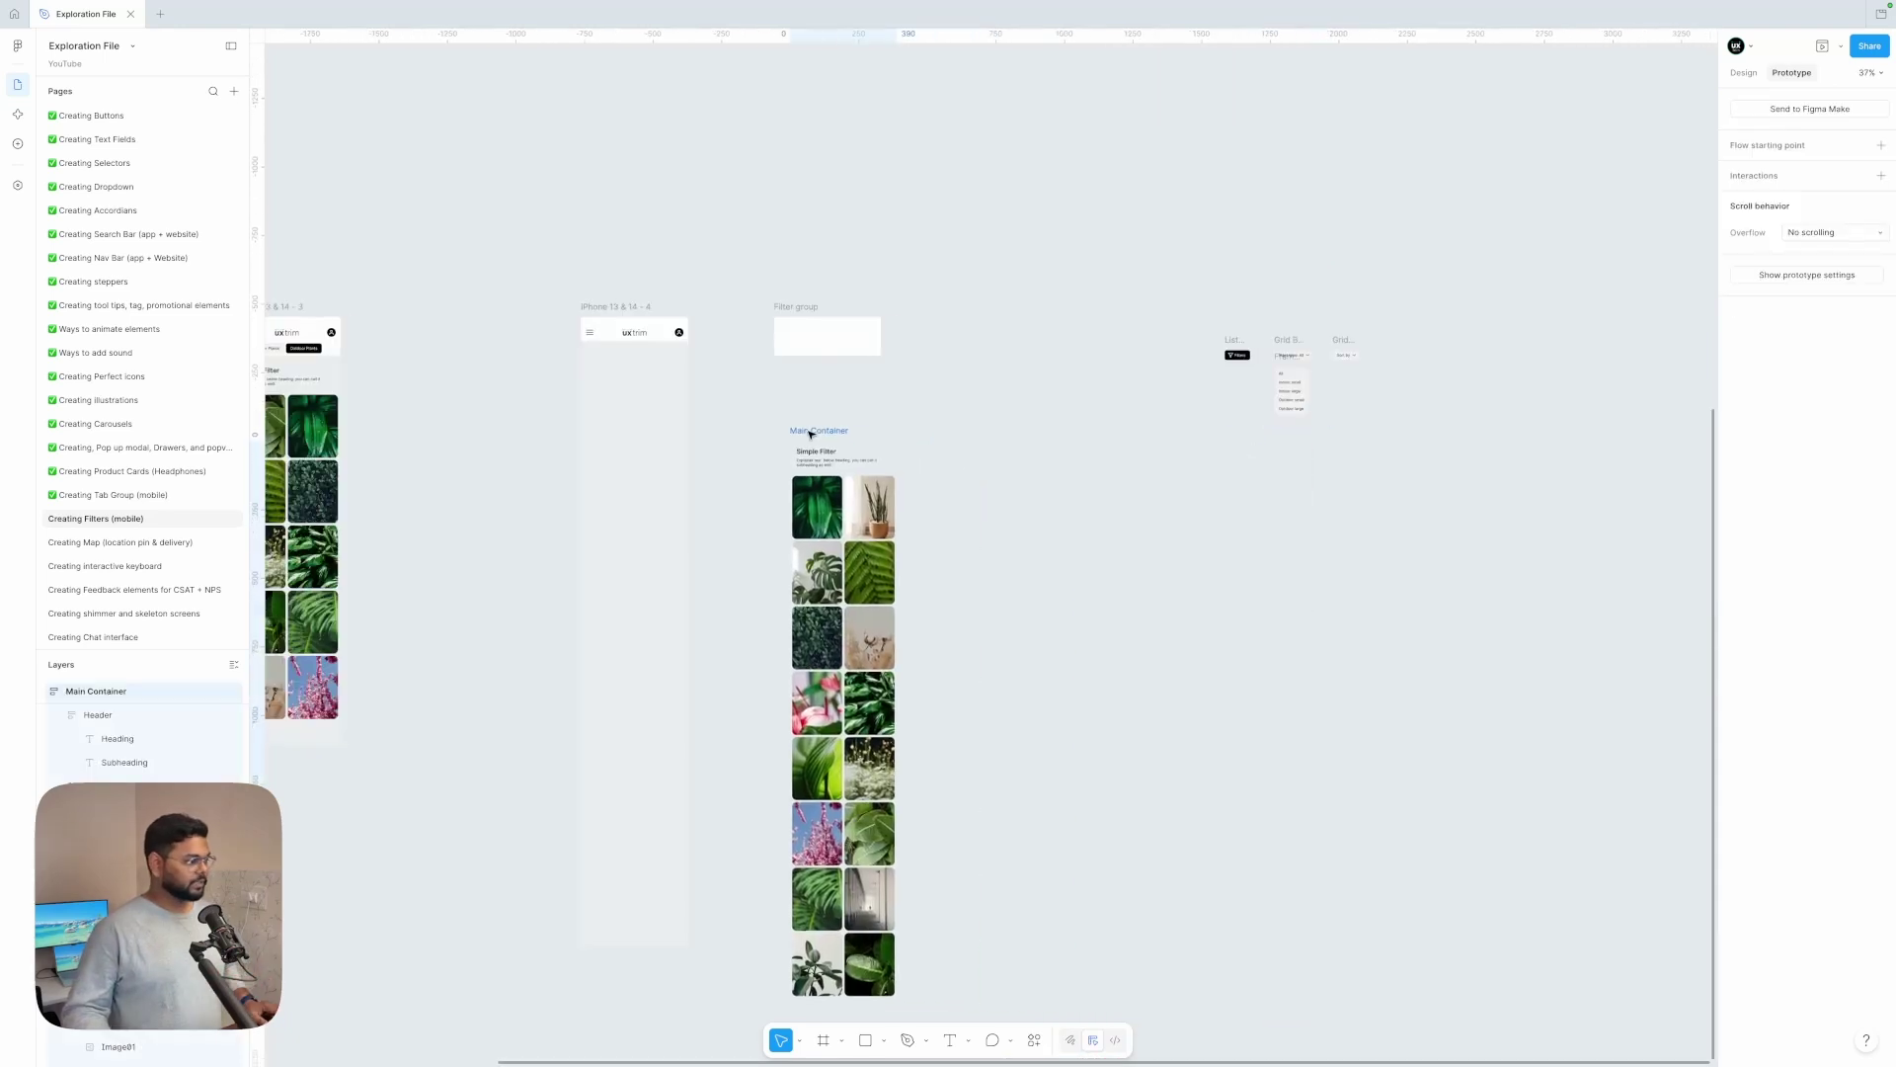
- Inspect the filter buttons and dropdown up close, including the separate All text in the Plant type button
{"action": "scroll", "coordinate": [1101, 358], "scroll_direction": "up", "scroll_amount": 3}
{"action": "left_click_drag", "start_coordinate": [1163, 282], "coordinate": [1541, 555]}
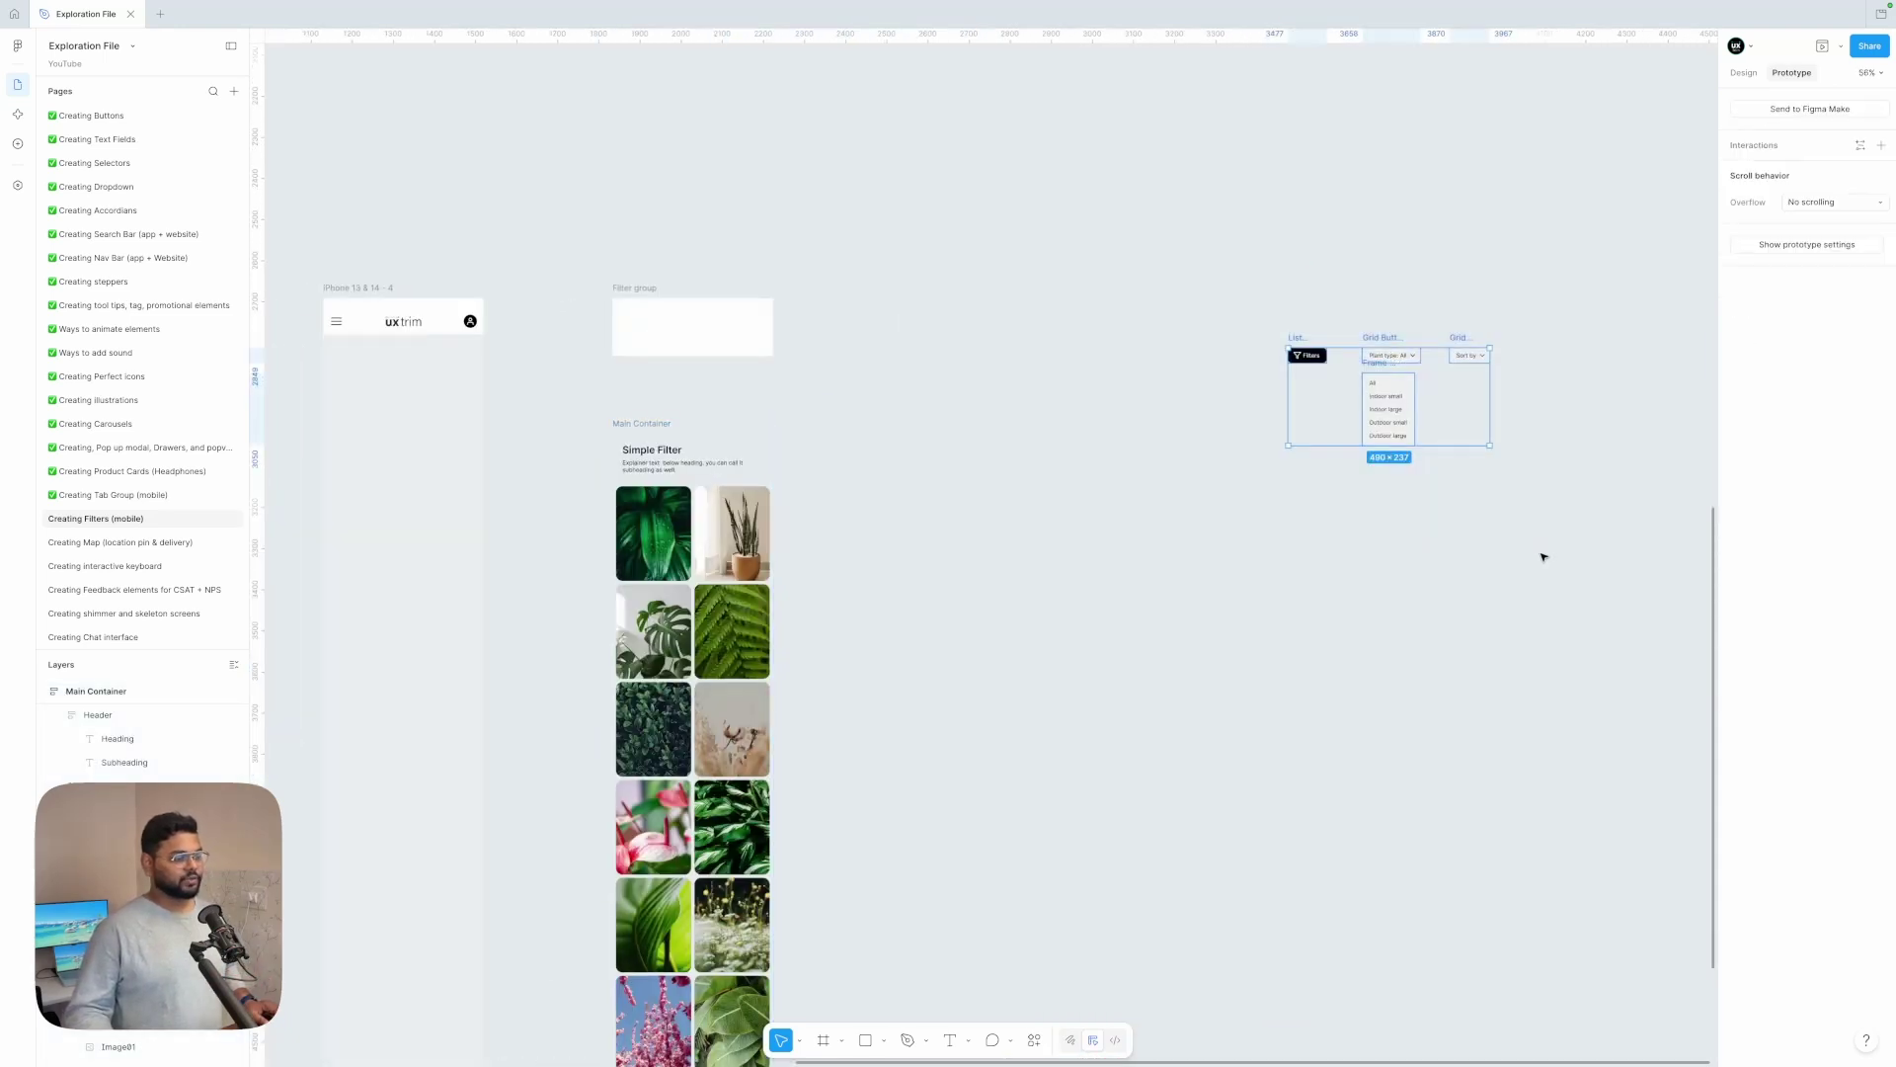
{"action": "left_click", "coordinate": [1518, 420]}
{"action": "scroll", "coordinate": [1518, 420], "scroll_direction": "up", "scroll_amount": 5}
{"action": "scroll", "coordinate": [1303, 343], "scroll_direction": "right", "scroll_amount": 2}
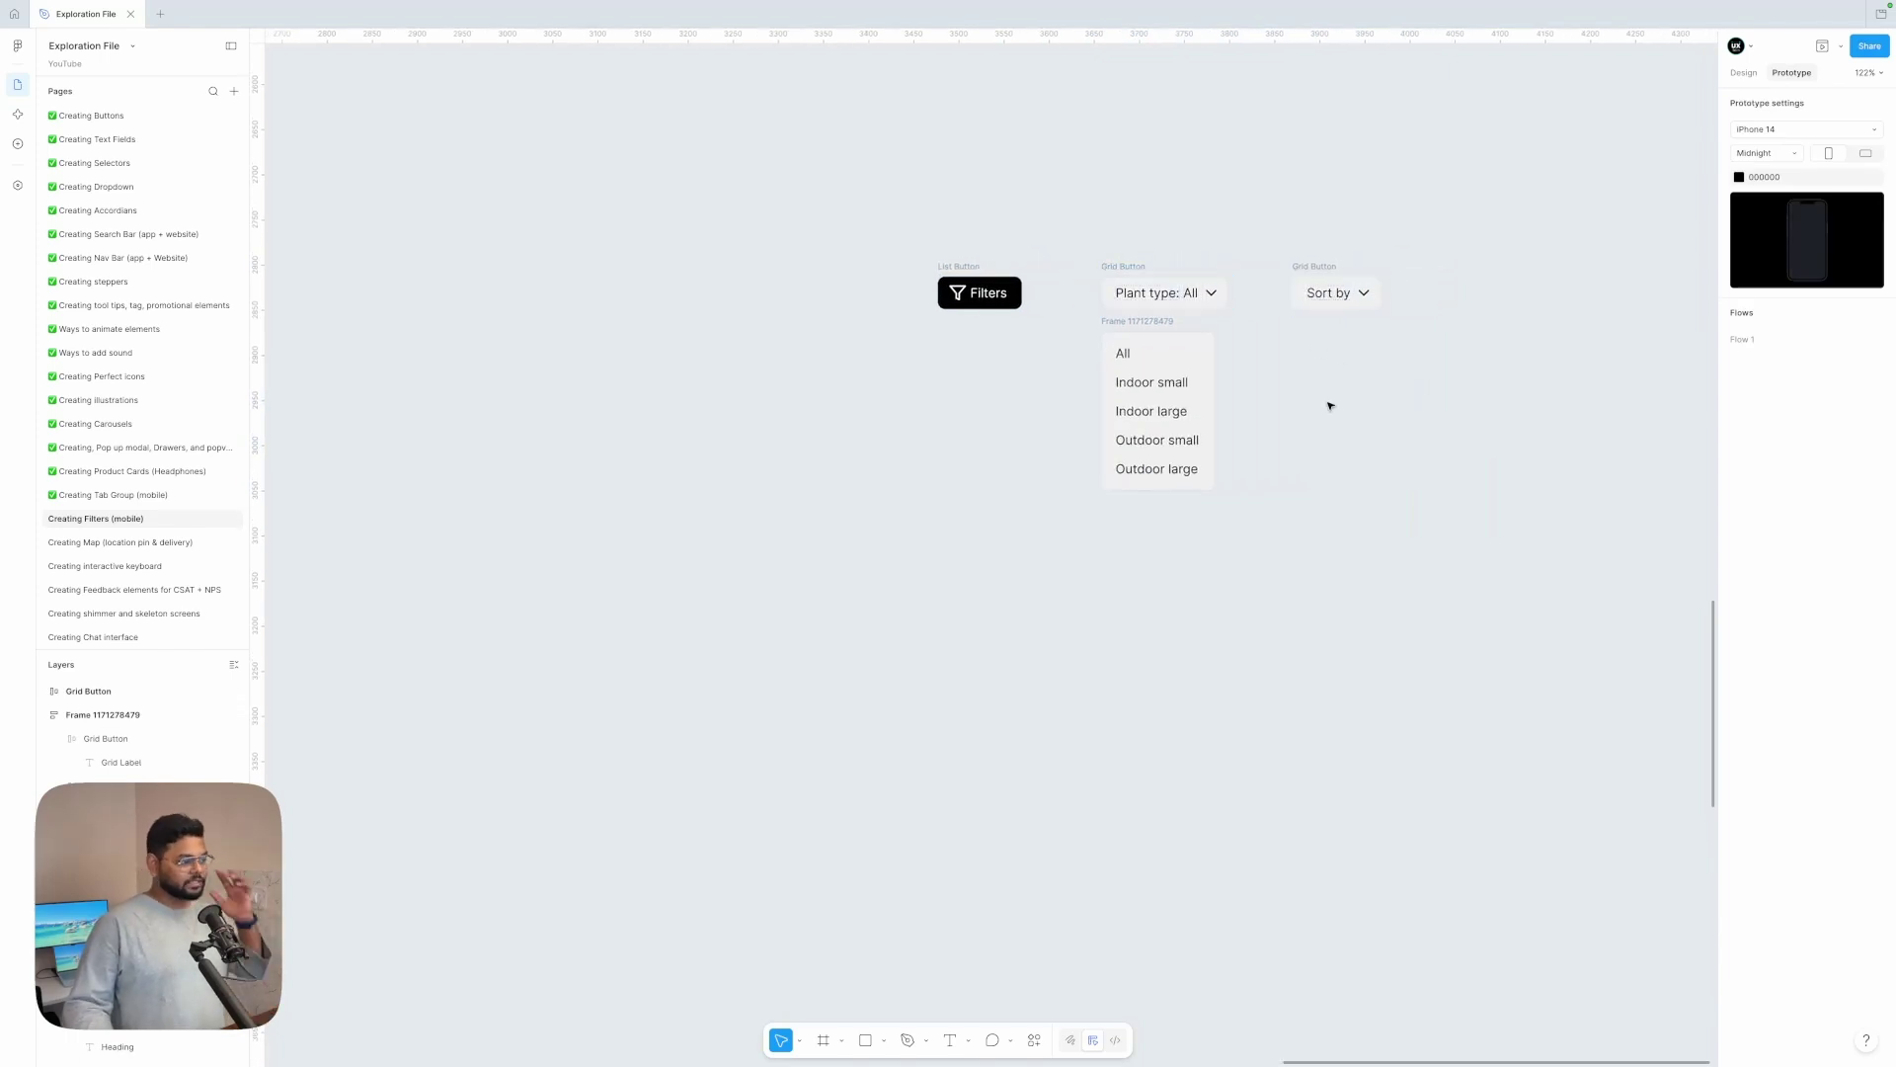
{"action": "scroll", "coordinate": [1194, 292], "scroll_direction": "up", "scroll_amount": 4}
{"action": "double_click", "coordinate": [1187, 295]}
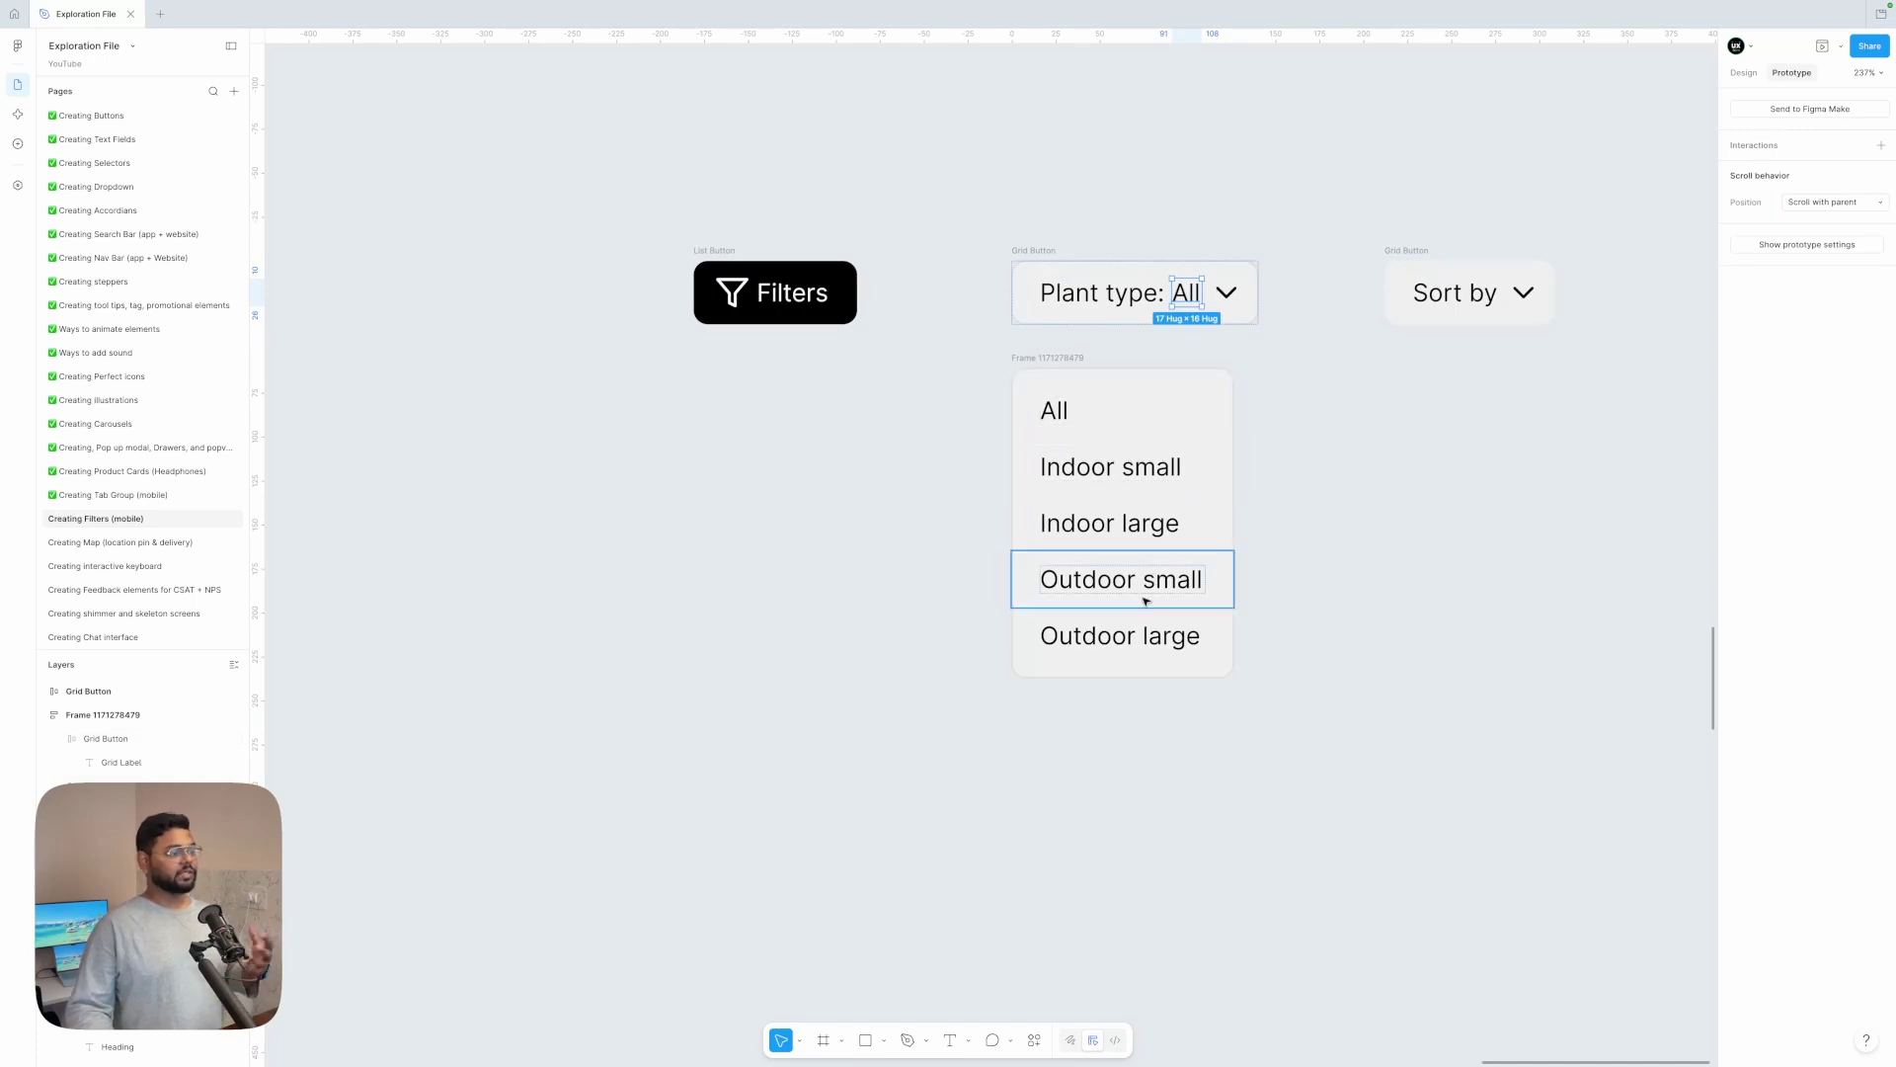
{"action": "left_click", "coordinate": [1328, 631]}
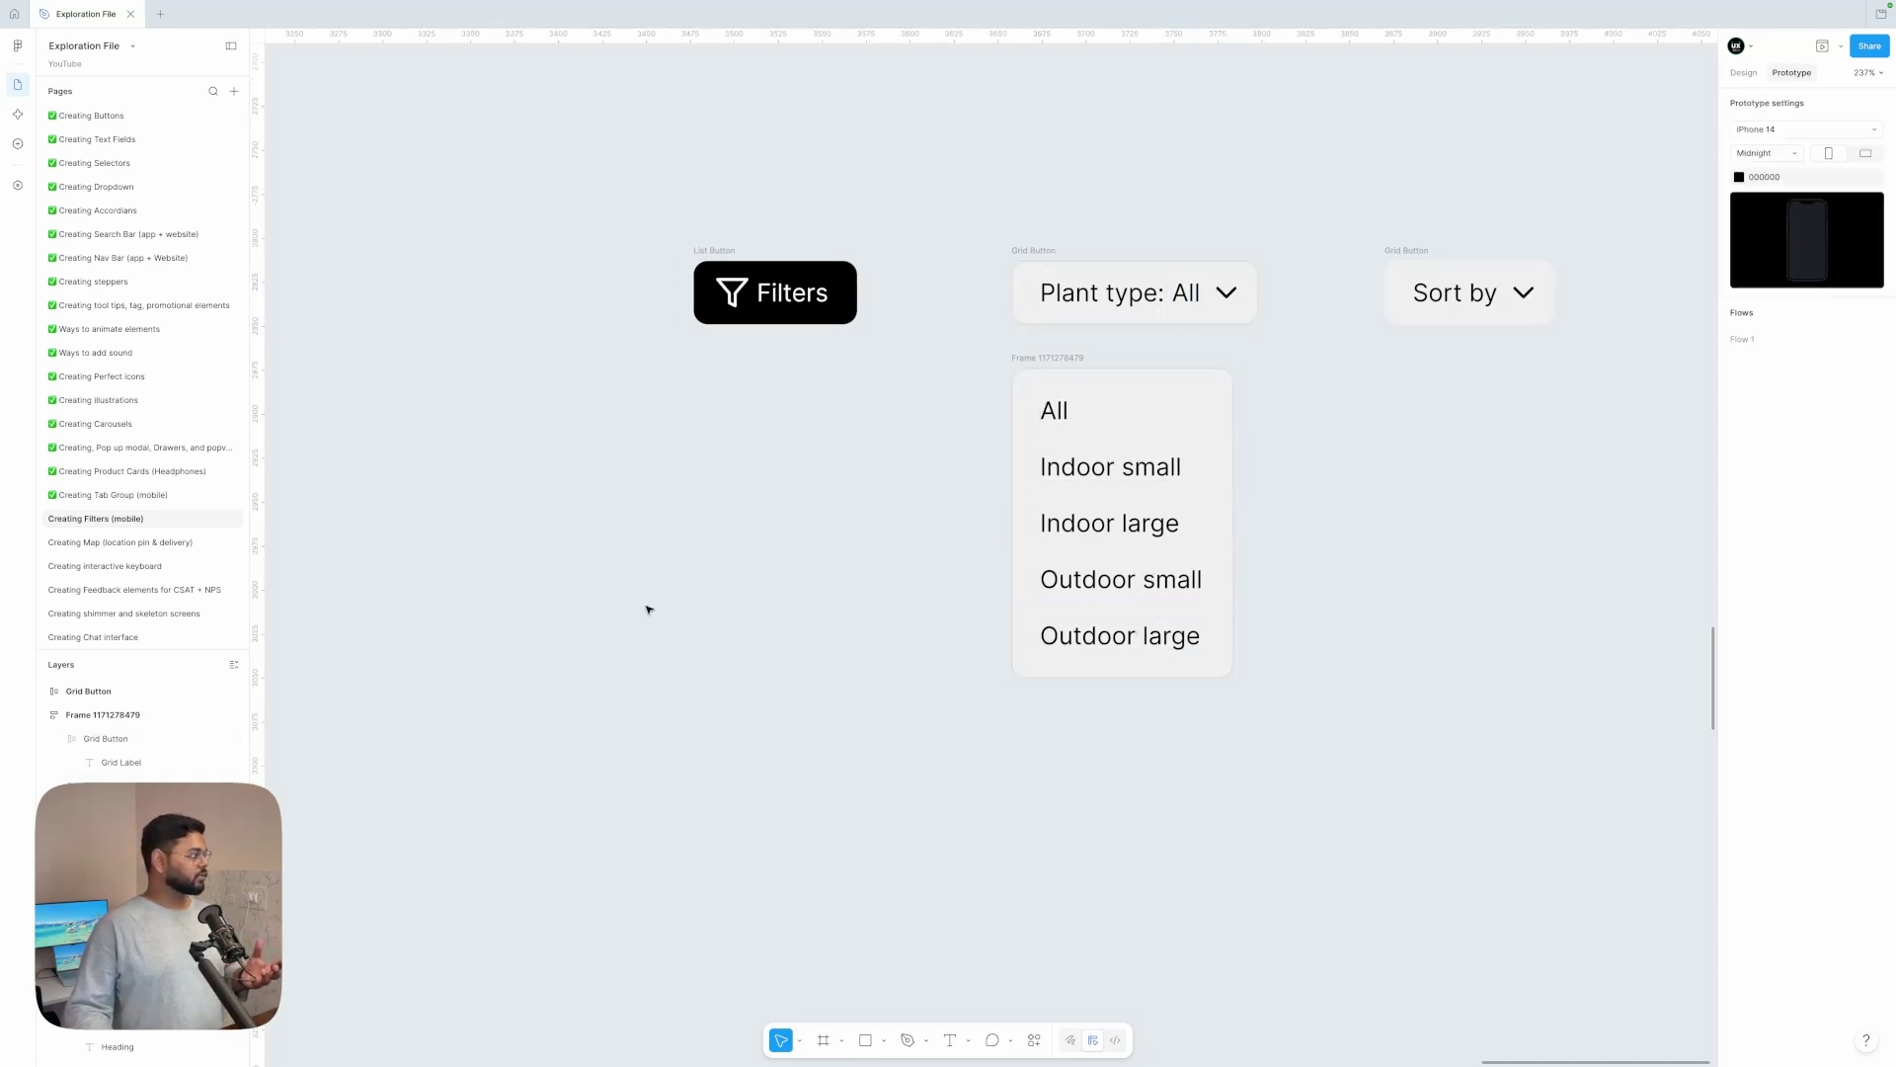
- Review the boolean plant variables and their modes in the Filter collection, and return to the canvas
{"action": "left_click", "coordinate": [17, 185]}
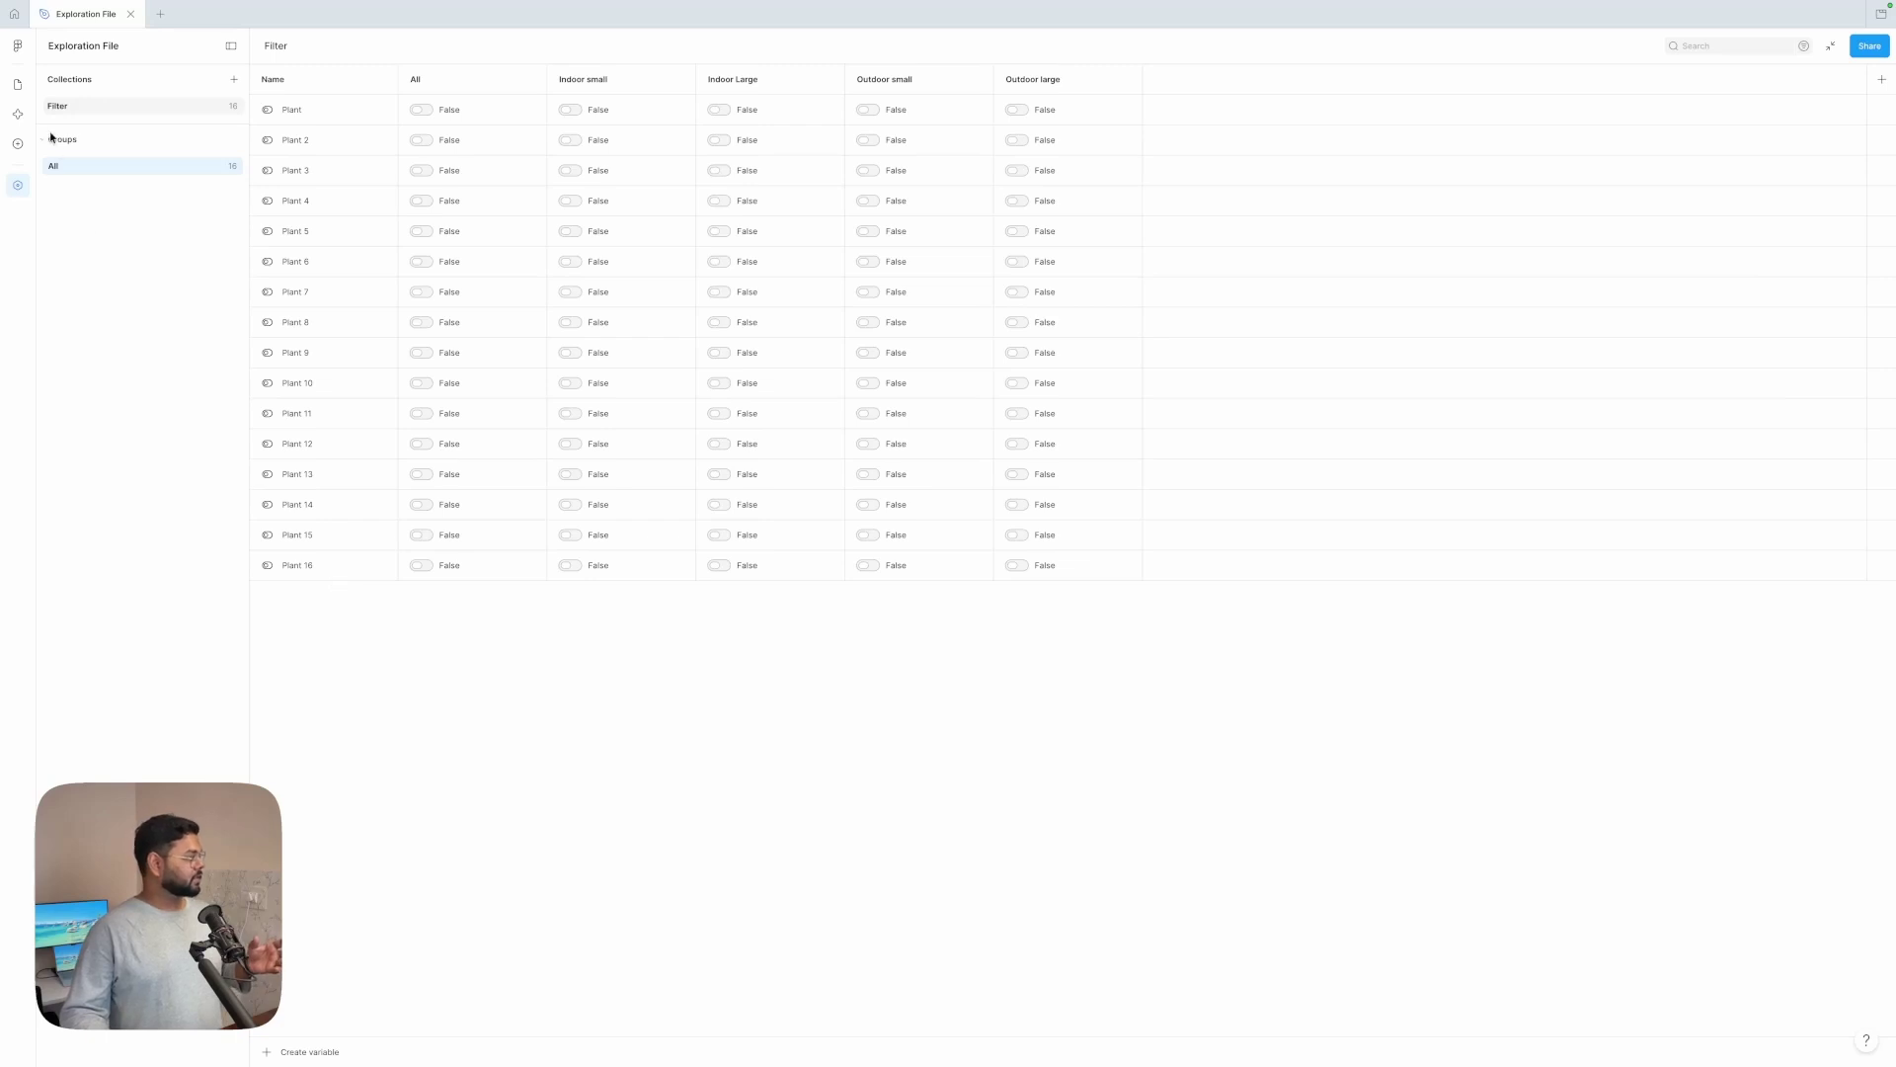
{"action": "left_click", "coordinate": [17, 84]}
{"action": "scroll", "coordinate": [701, 446], "scroll_direction": "down", "scroll_amount": 10}
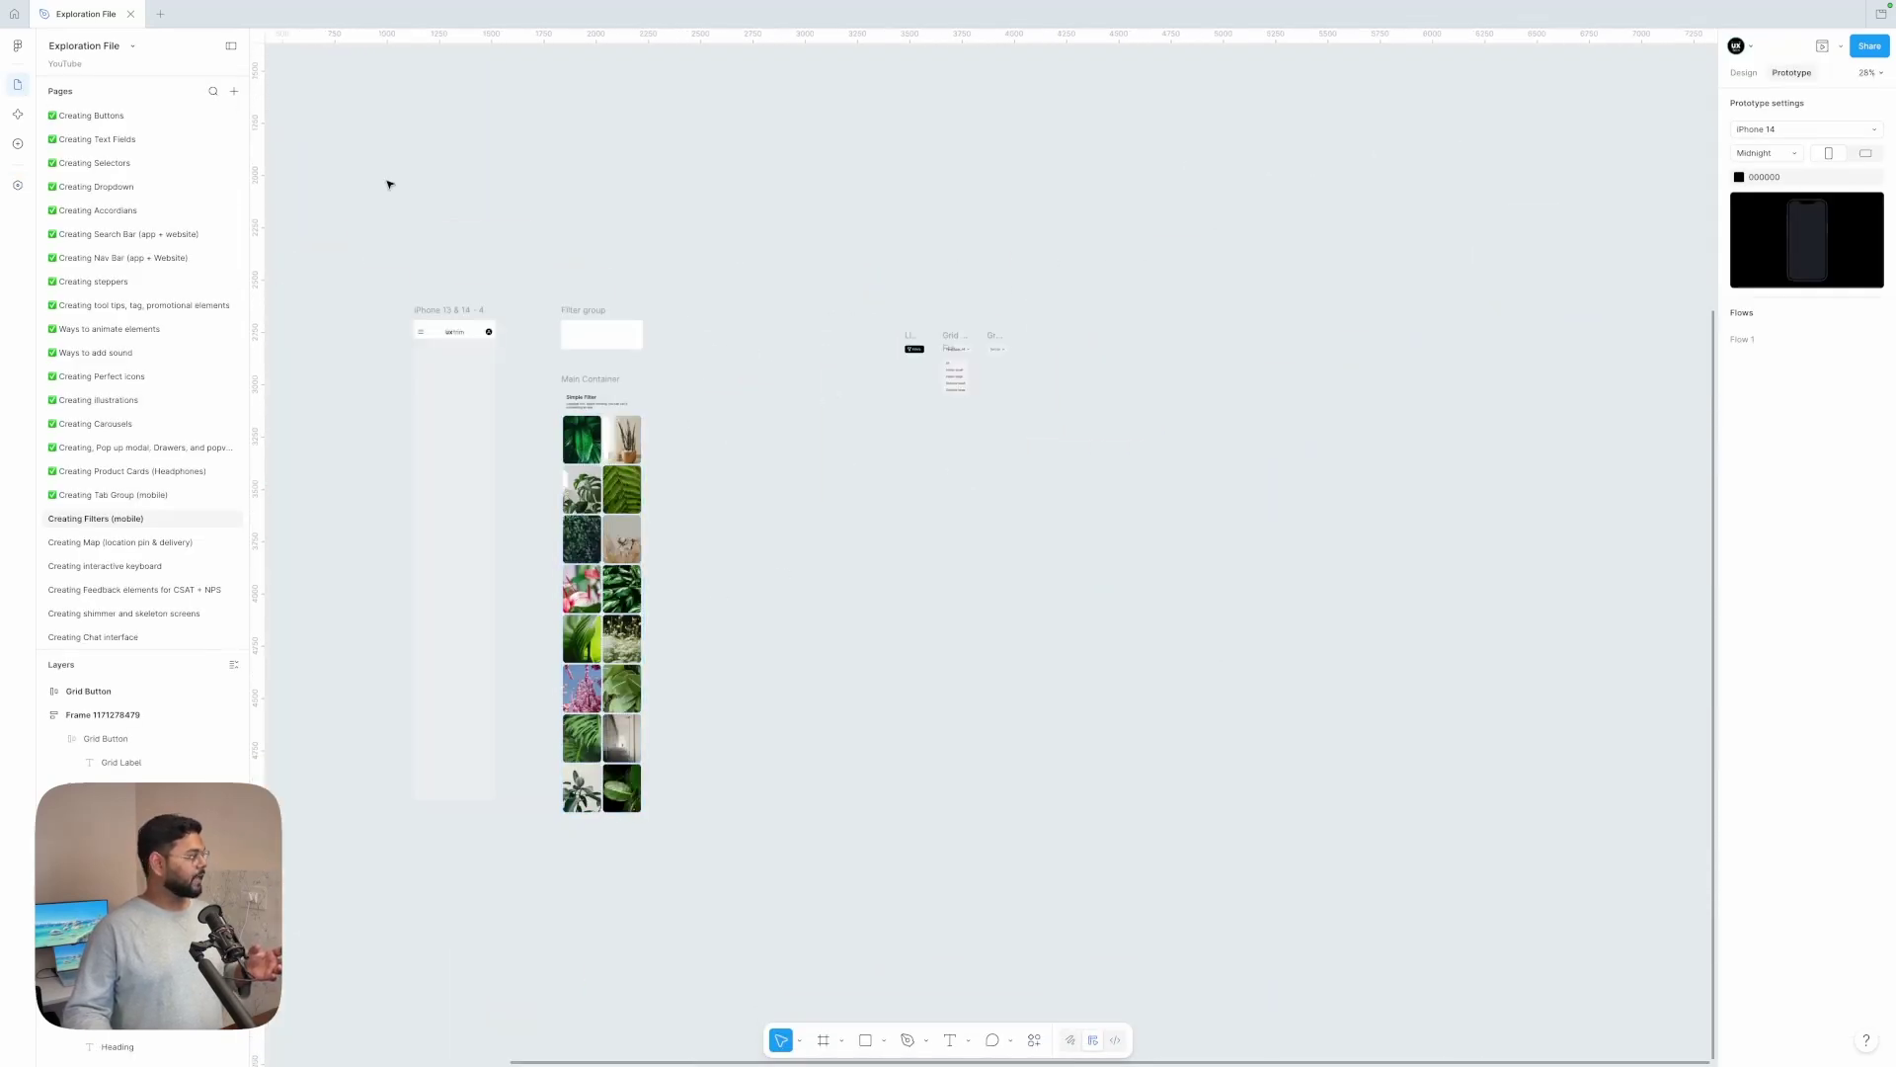
- Add a string variable named "Selected text" to the Filter variable collection
{"action": "left_click", "coordinate": [17, 185]}
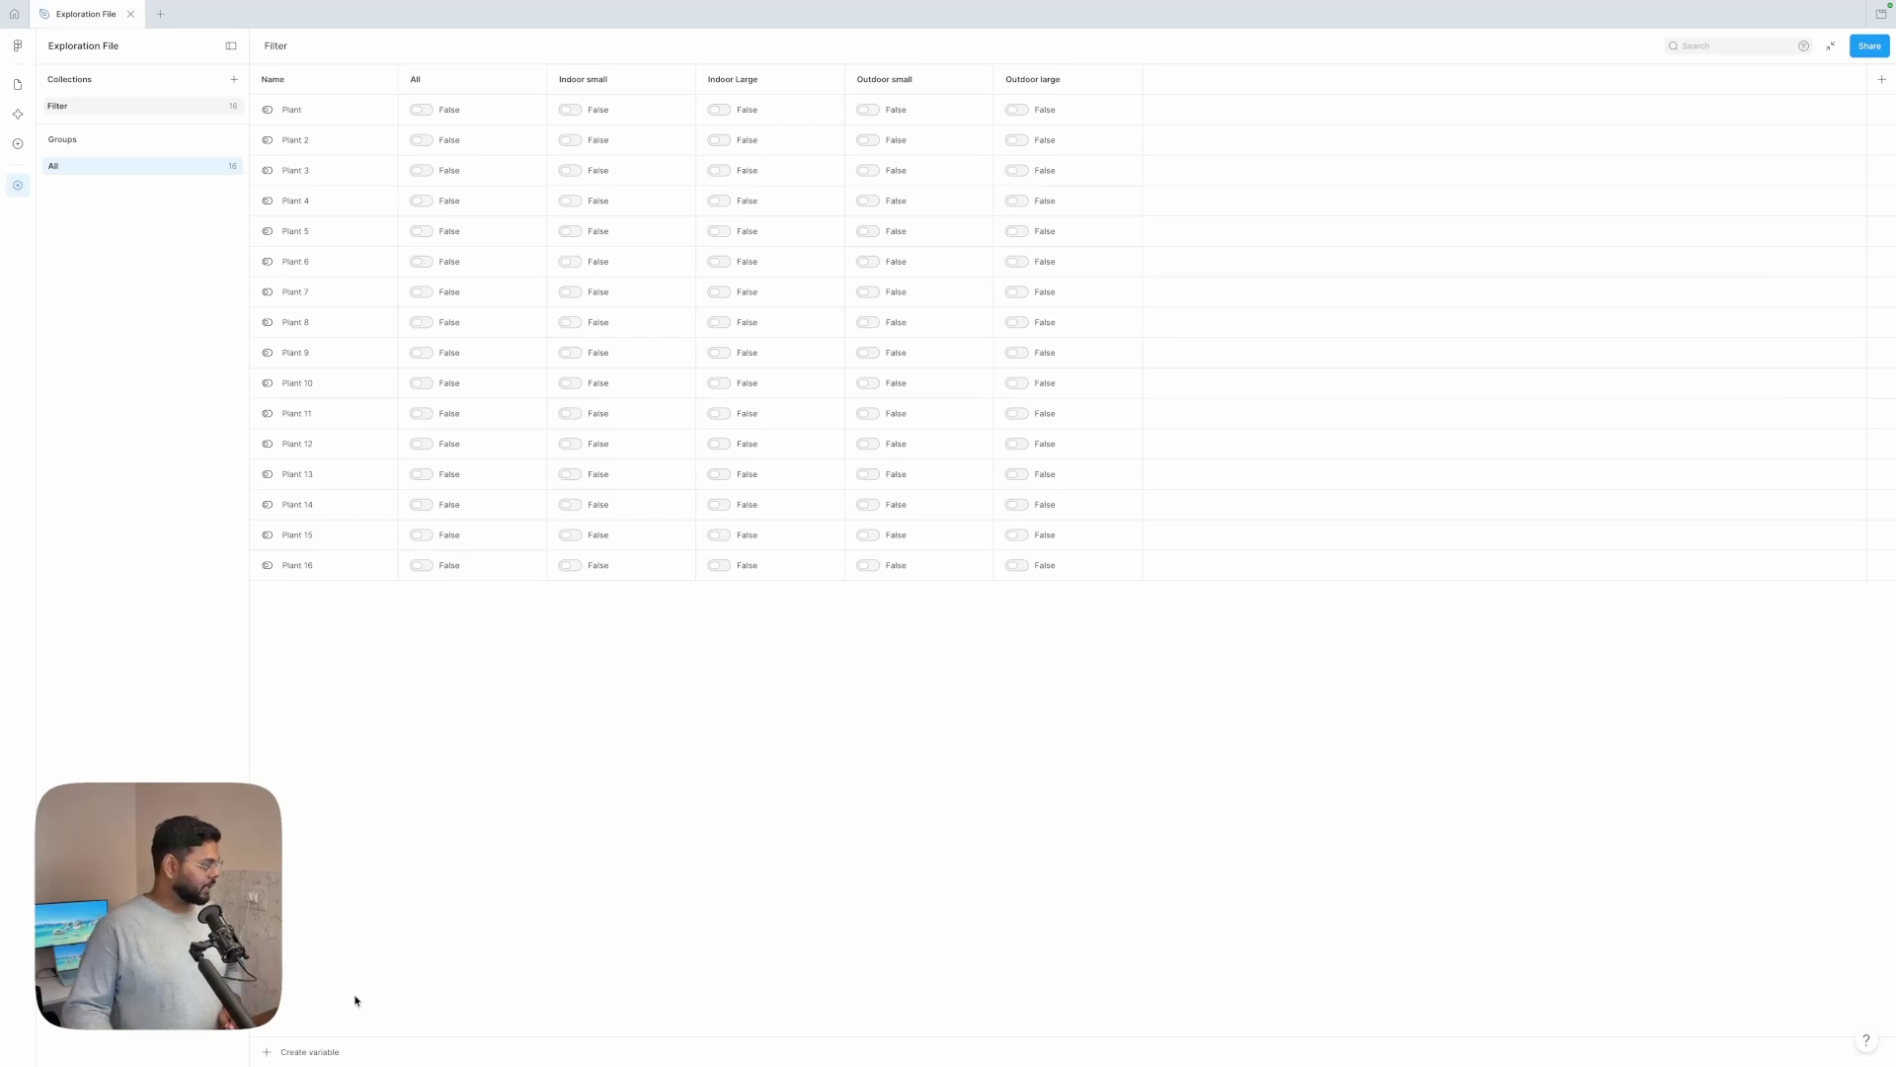
{"action": "left_click", "coordinate": [305, 1052]}
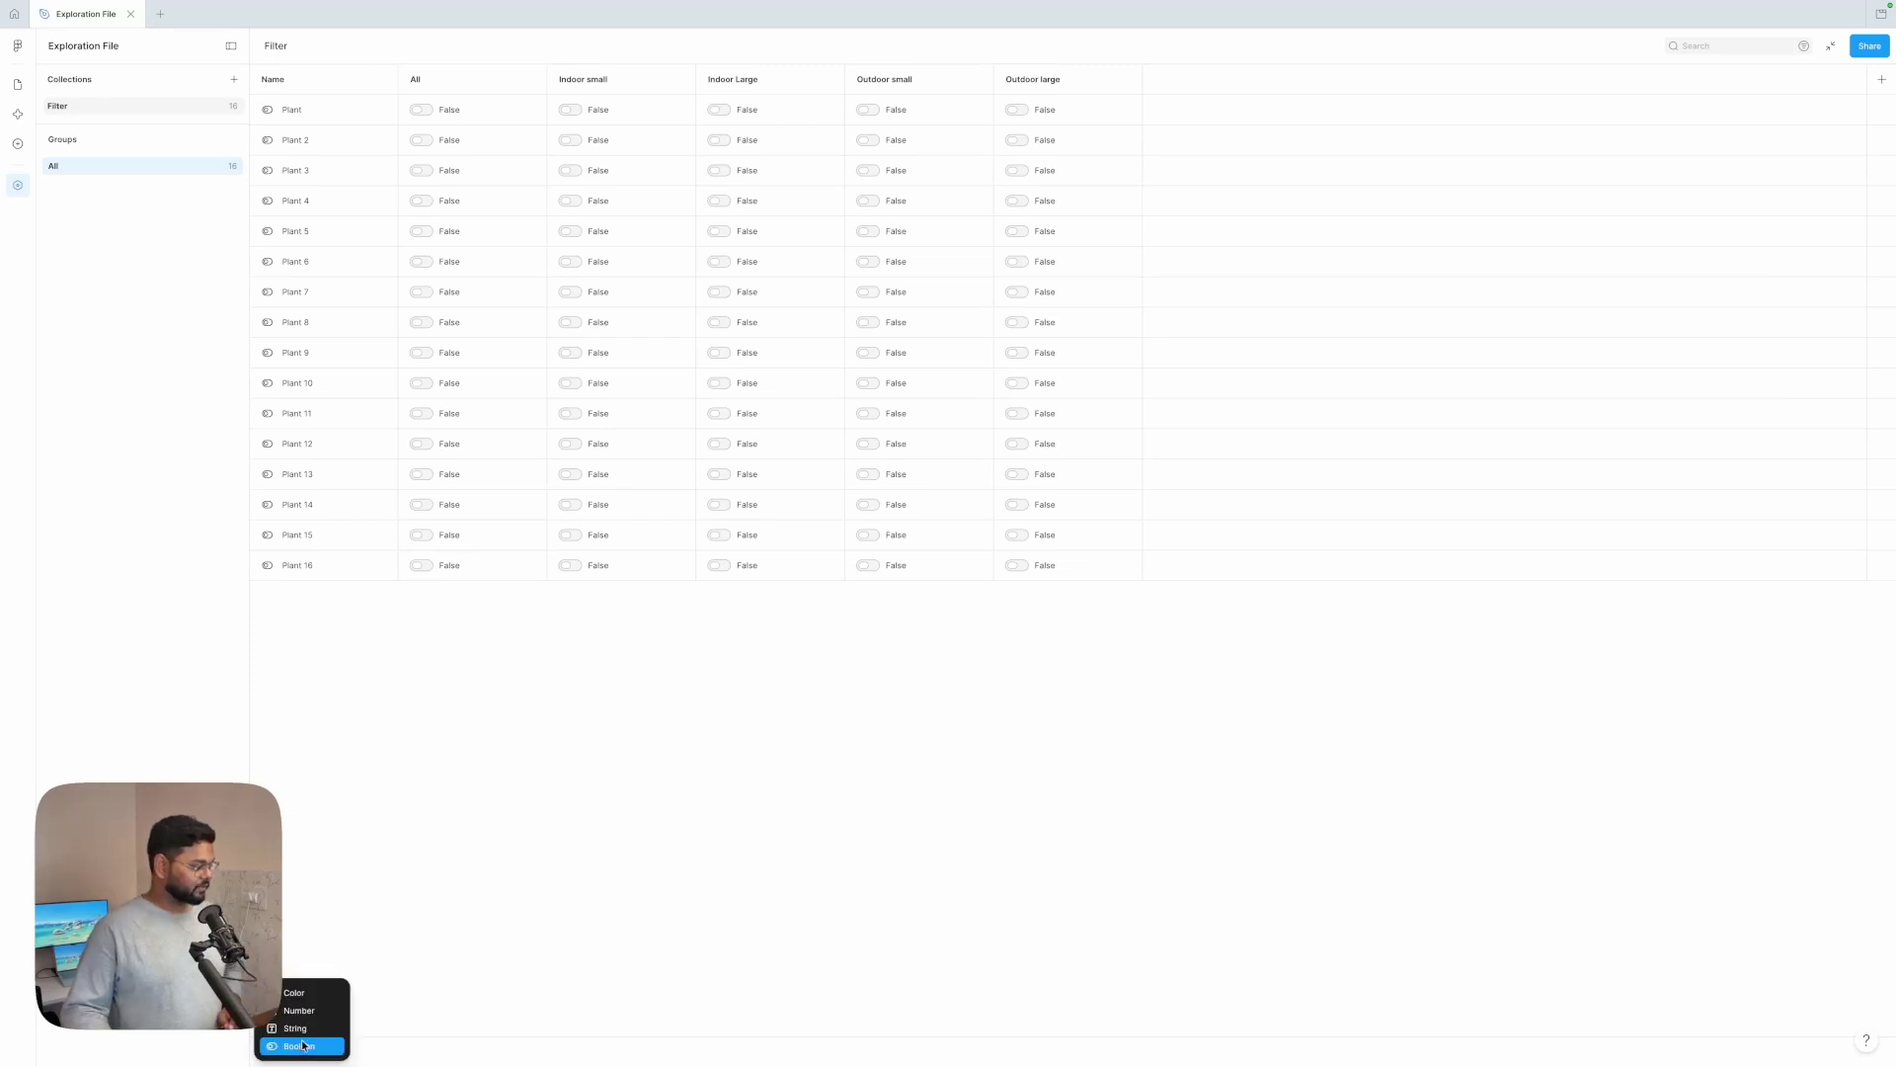
{"action": "left_click", "coordinate": [296, 1028]}
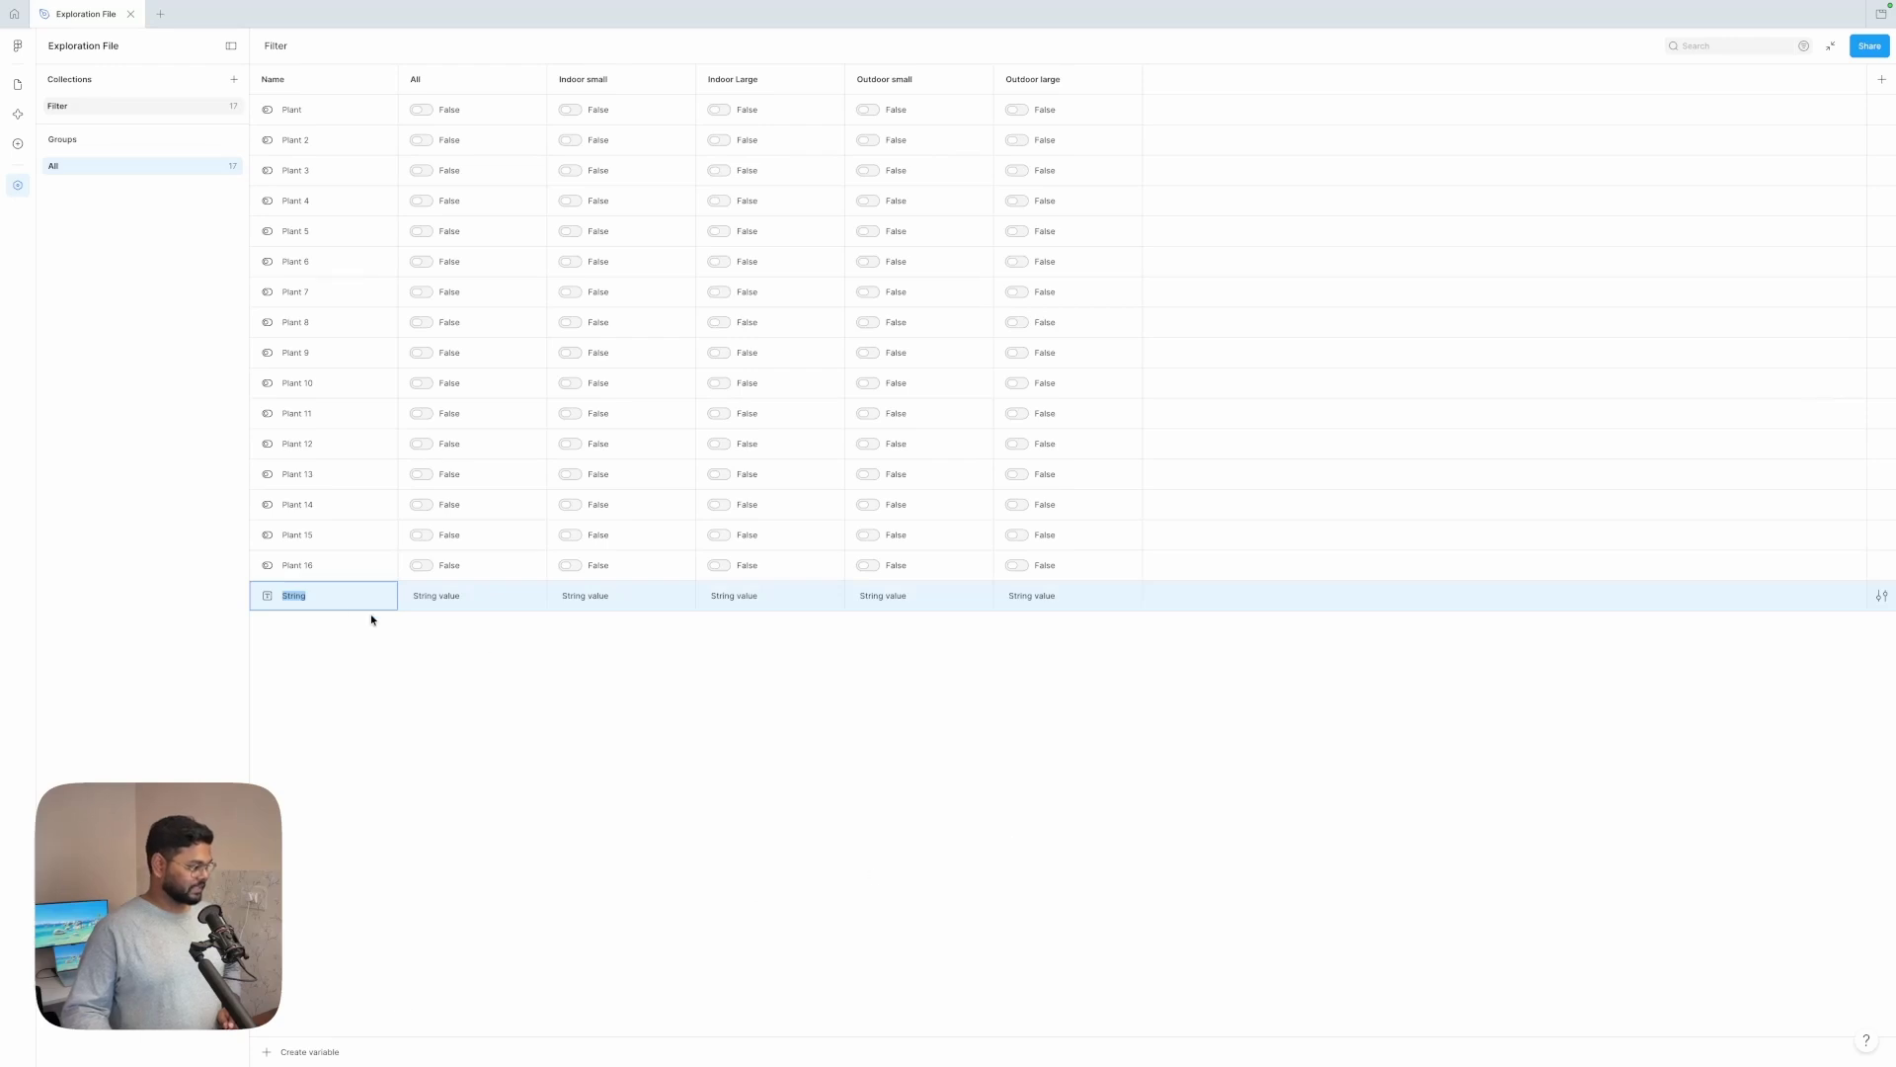
{"action": "type", "text": "Selected text"}
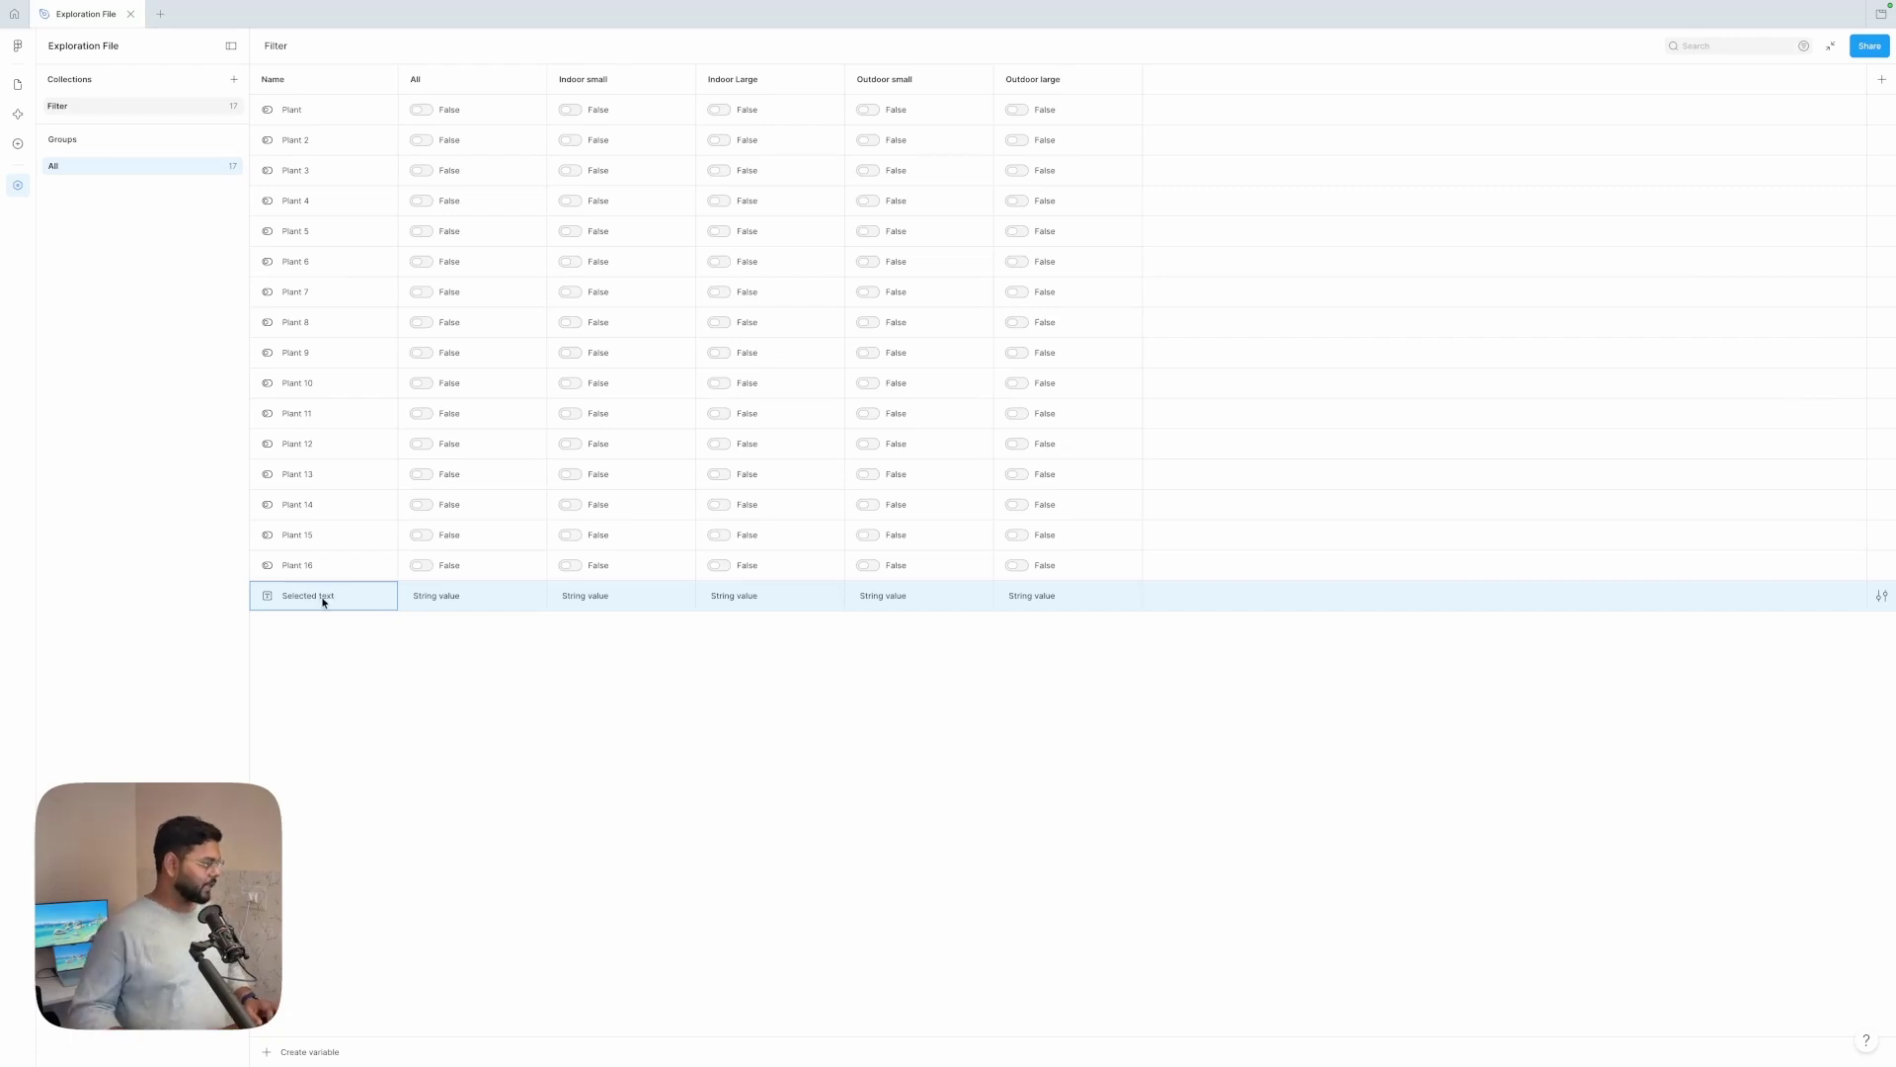
- Set the Selected text variable to "All", "Indoor Small" and "Indoor Large" in the matching first three modes
{"action": "left_click", "coordinate": [442, 597]}
{"action": "type", "text": "All"}
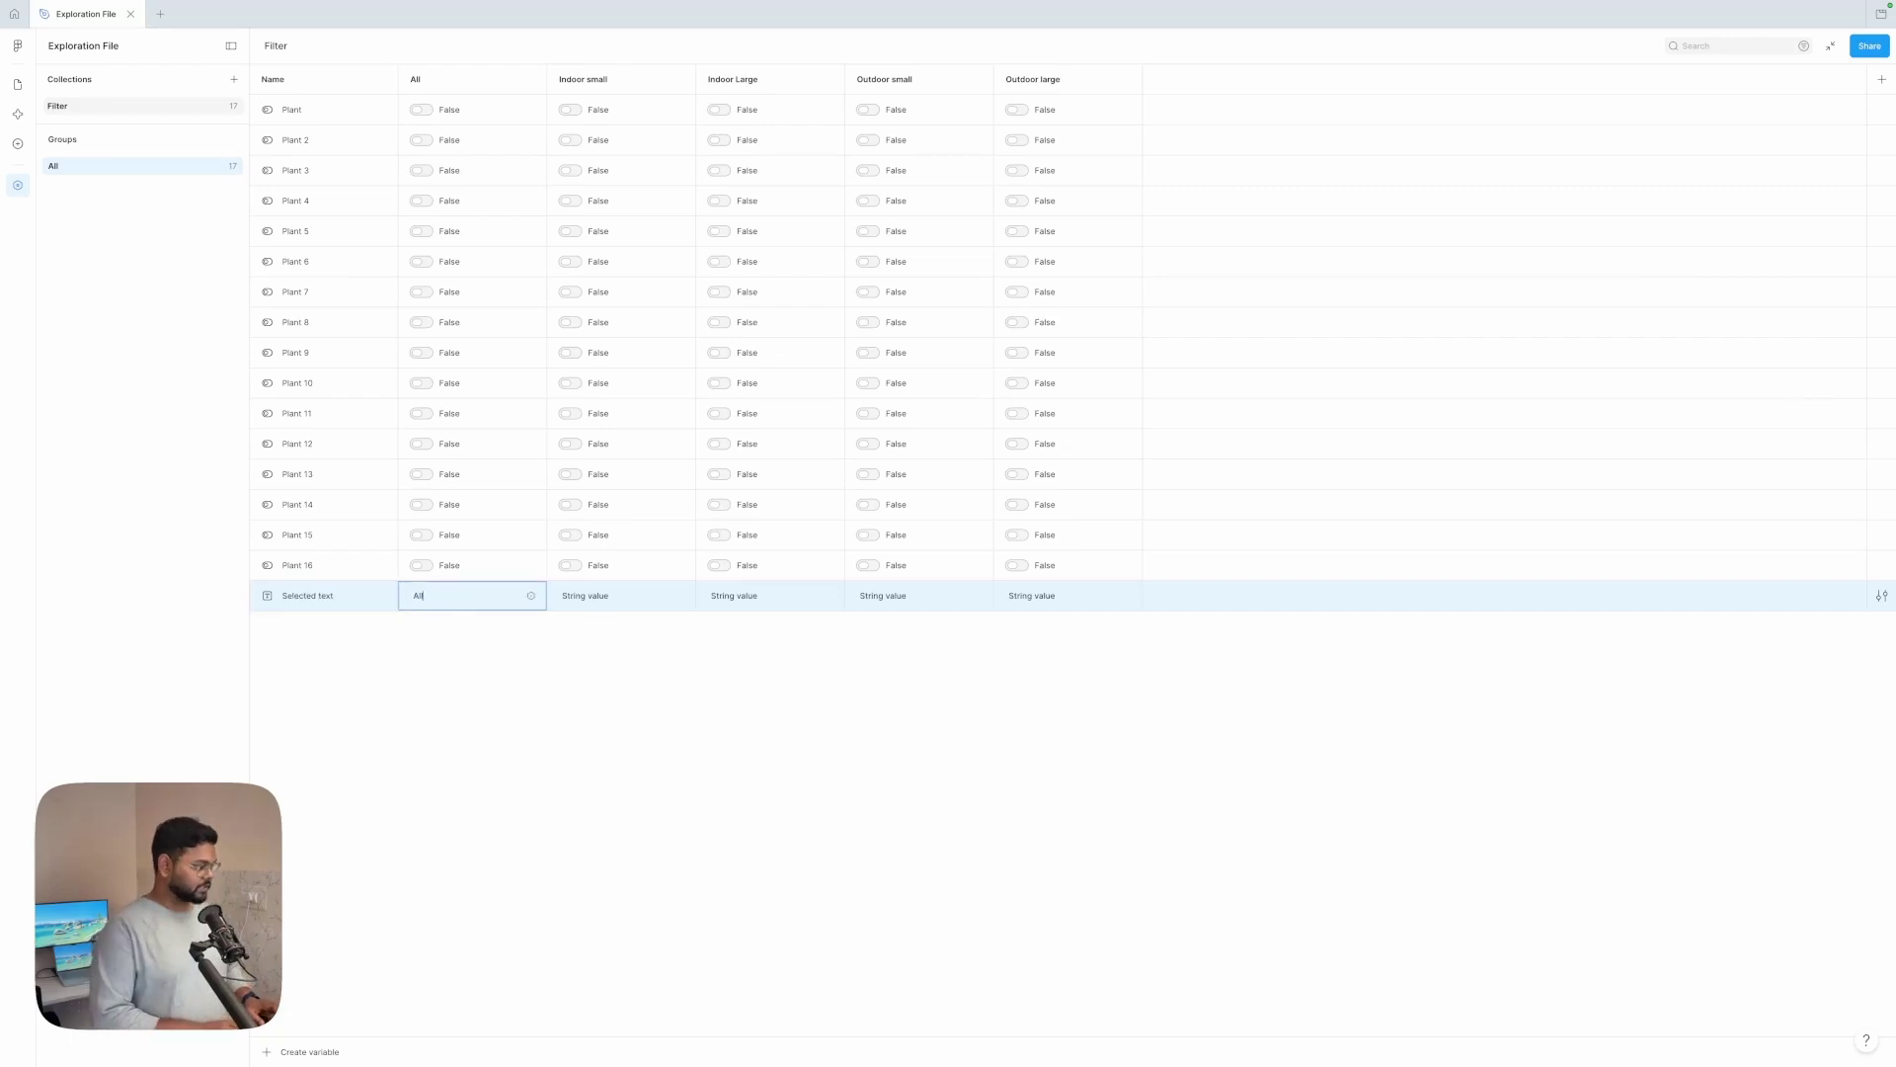
{"action": "left_click", "coordinate": [580, 597]}
{"action": "type", "text": "Indoor Small"}
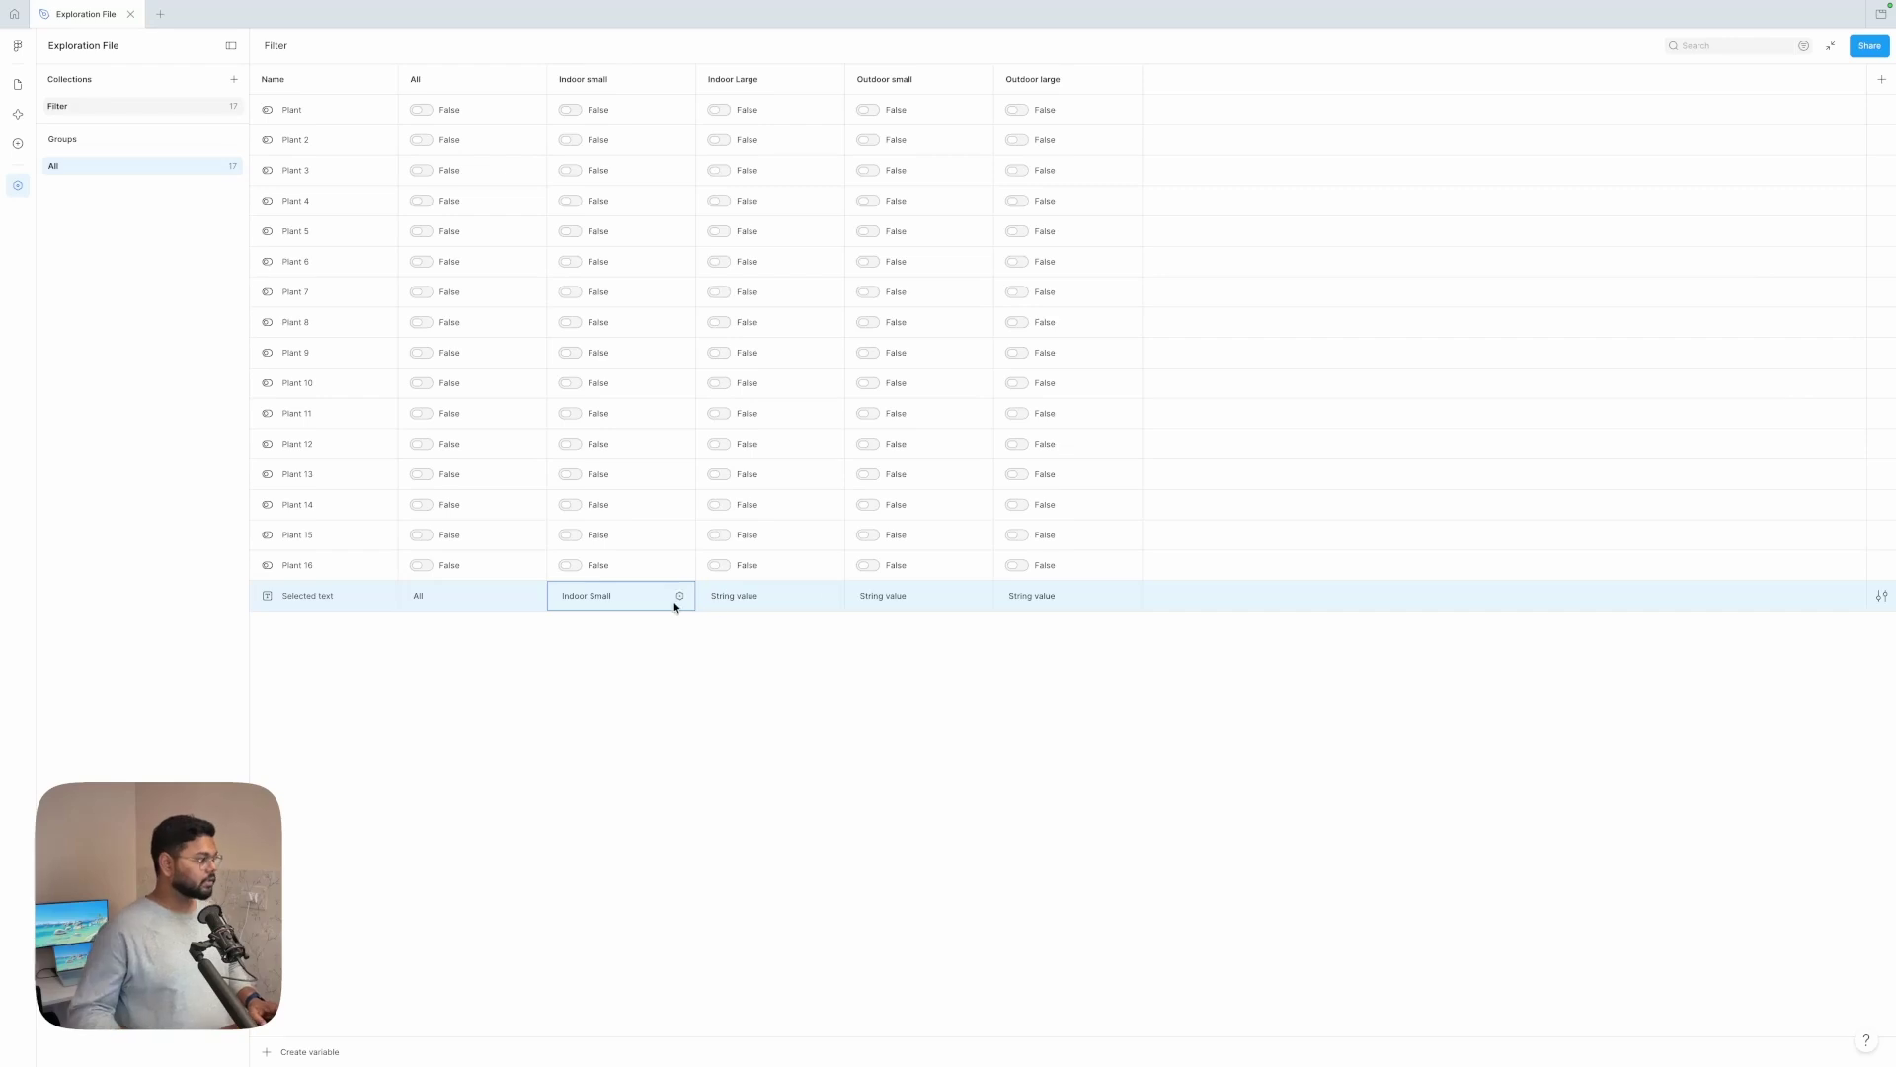
{"action": "left_click", "coordinate": [728, 599]}
{"action": "type", "text": "Indoor Larg"}
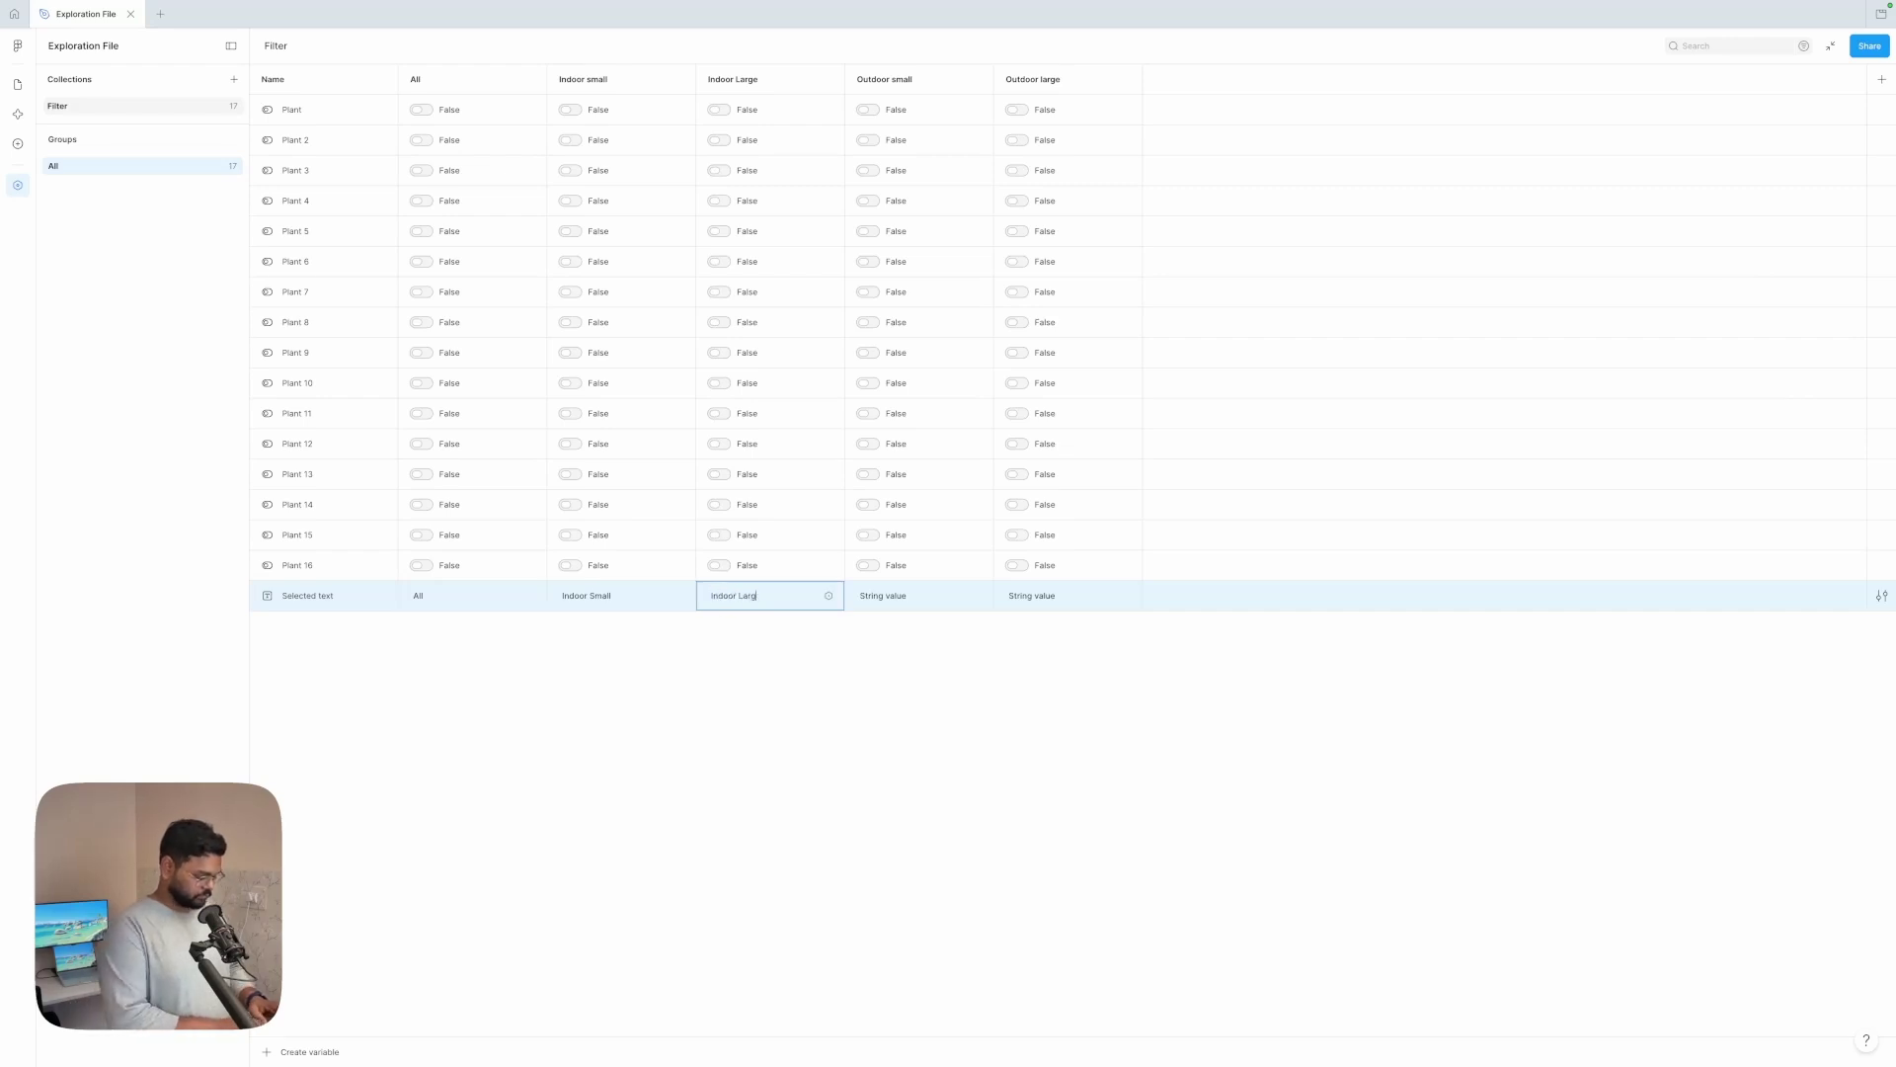
{"action": "type", "text": "e"}
- Set the Selected text variable to "Outdoor Small" and "Outdoor Large" in the two outdoor modes and return to the filter buttons on the canvas
{"action": "left_click", "coordinate": [870, 596]}
{"action": "type", "text": "Outdoor"}
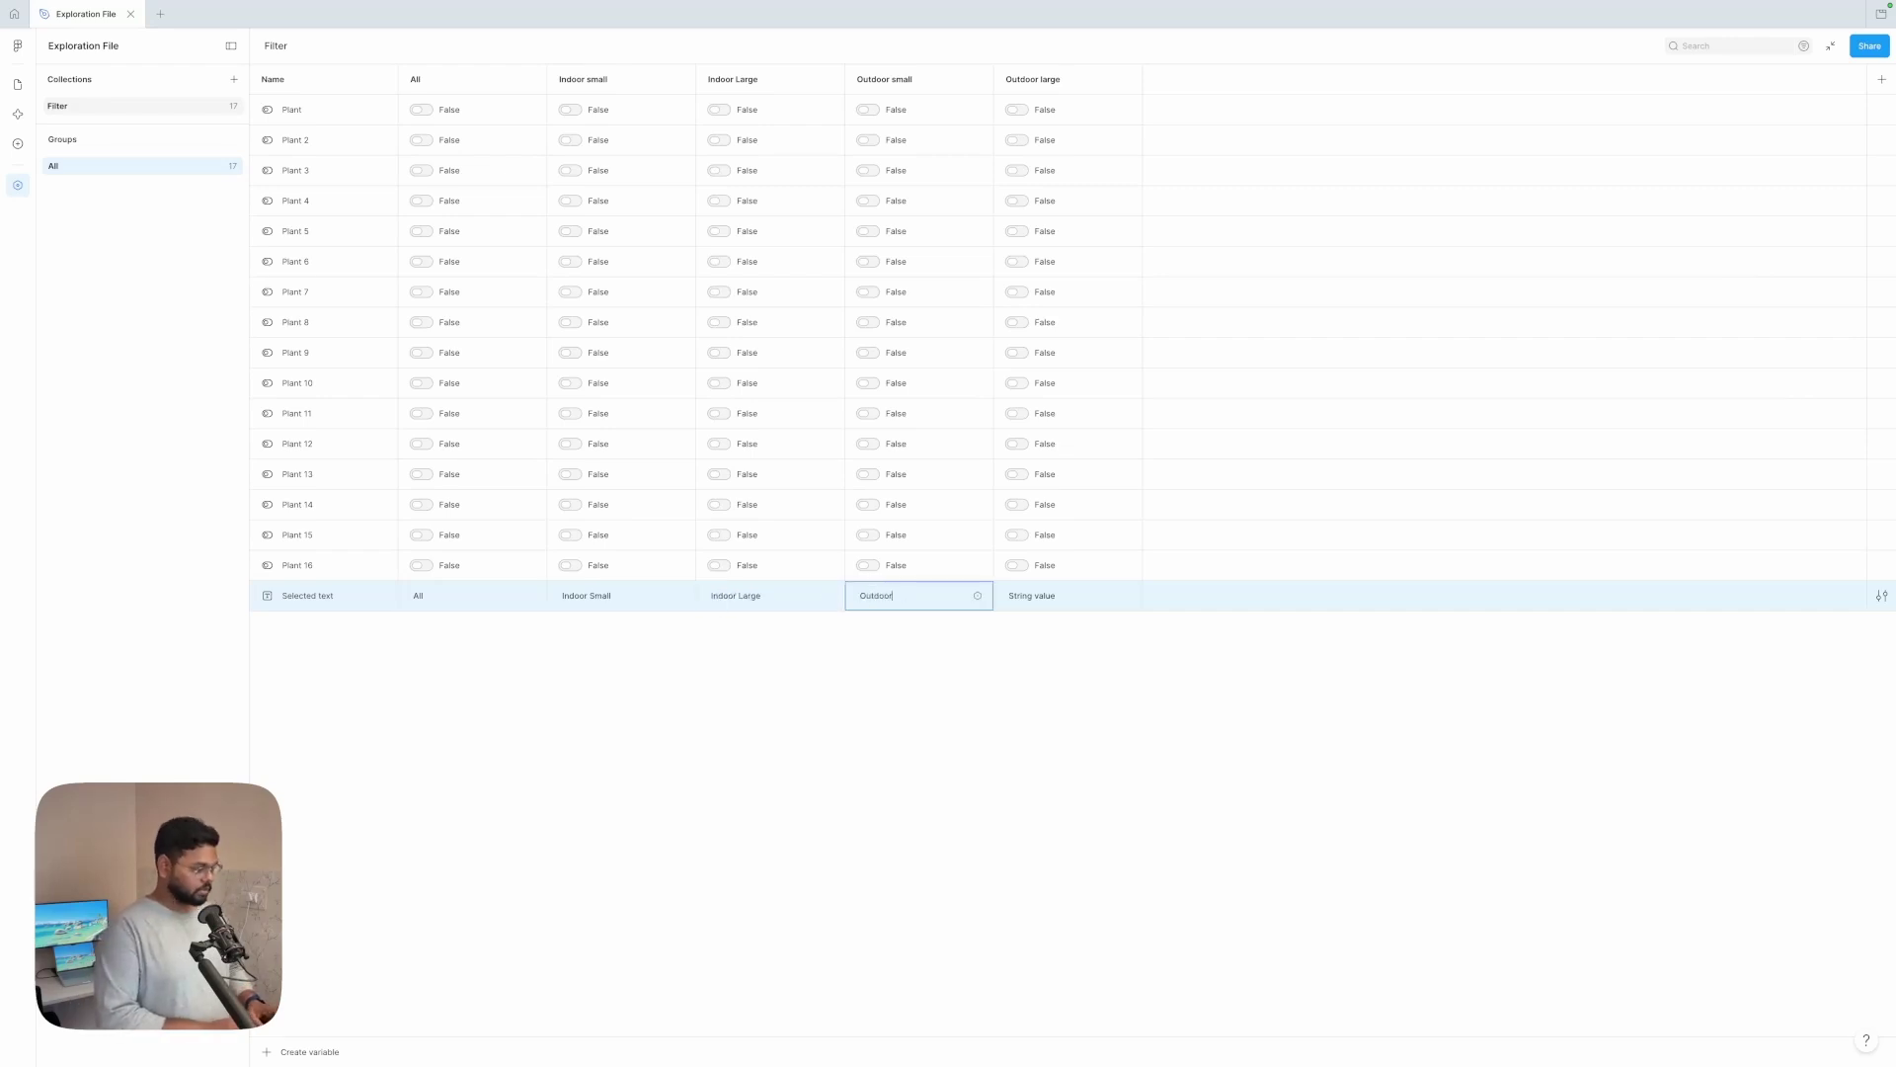
{"action": "type", "text": " samll"}
{"action": "key", "text": "ctrl+shift+Left"}
{"action": "type", "text": "Small"}
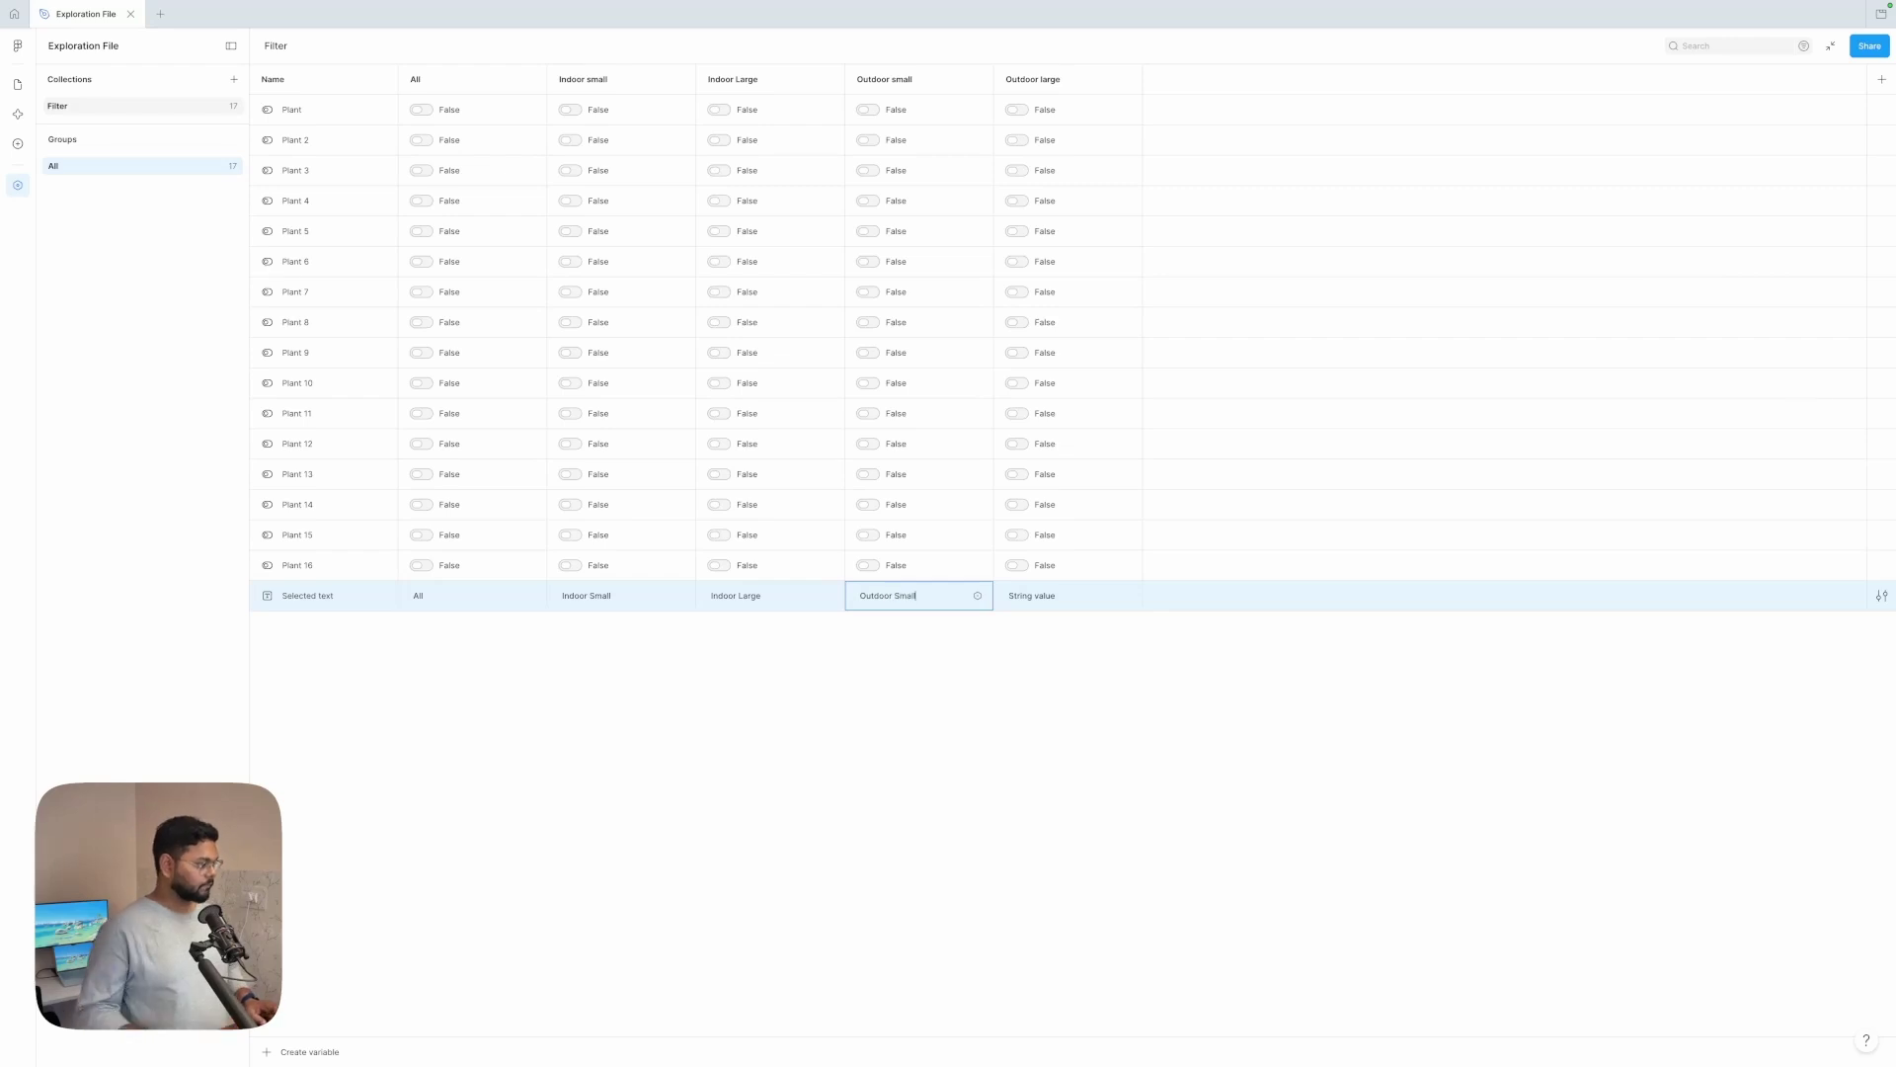
{"action": "left_click", "coordinate": [1027, 598]}
{"action": "type", "text": "Outdoor Larg"}
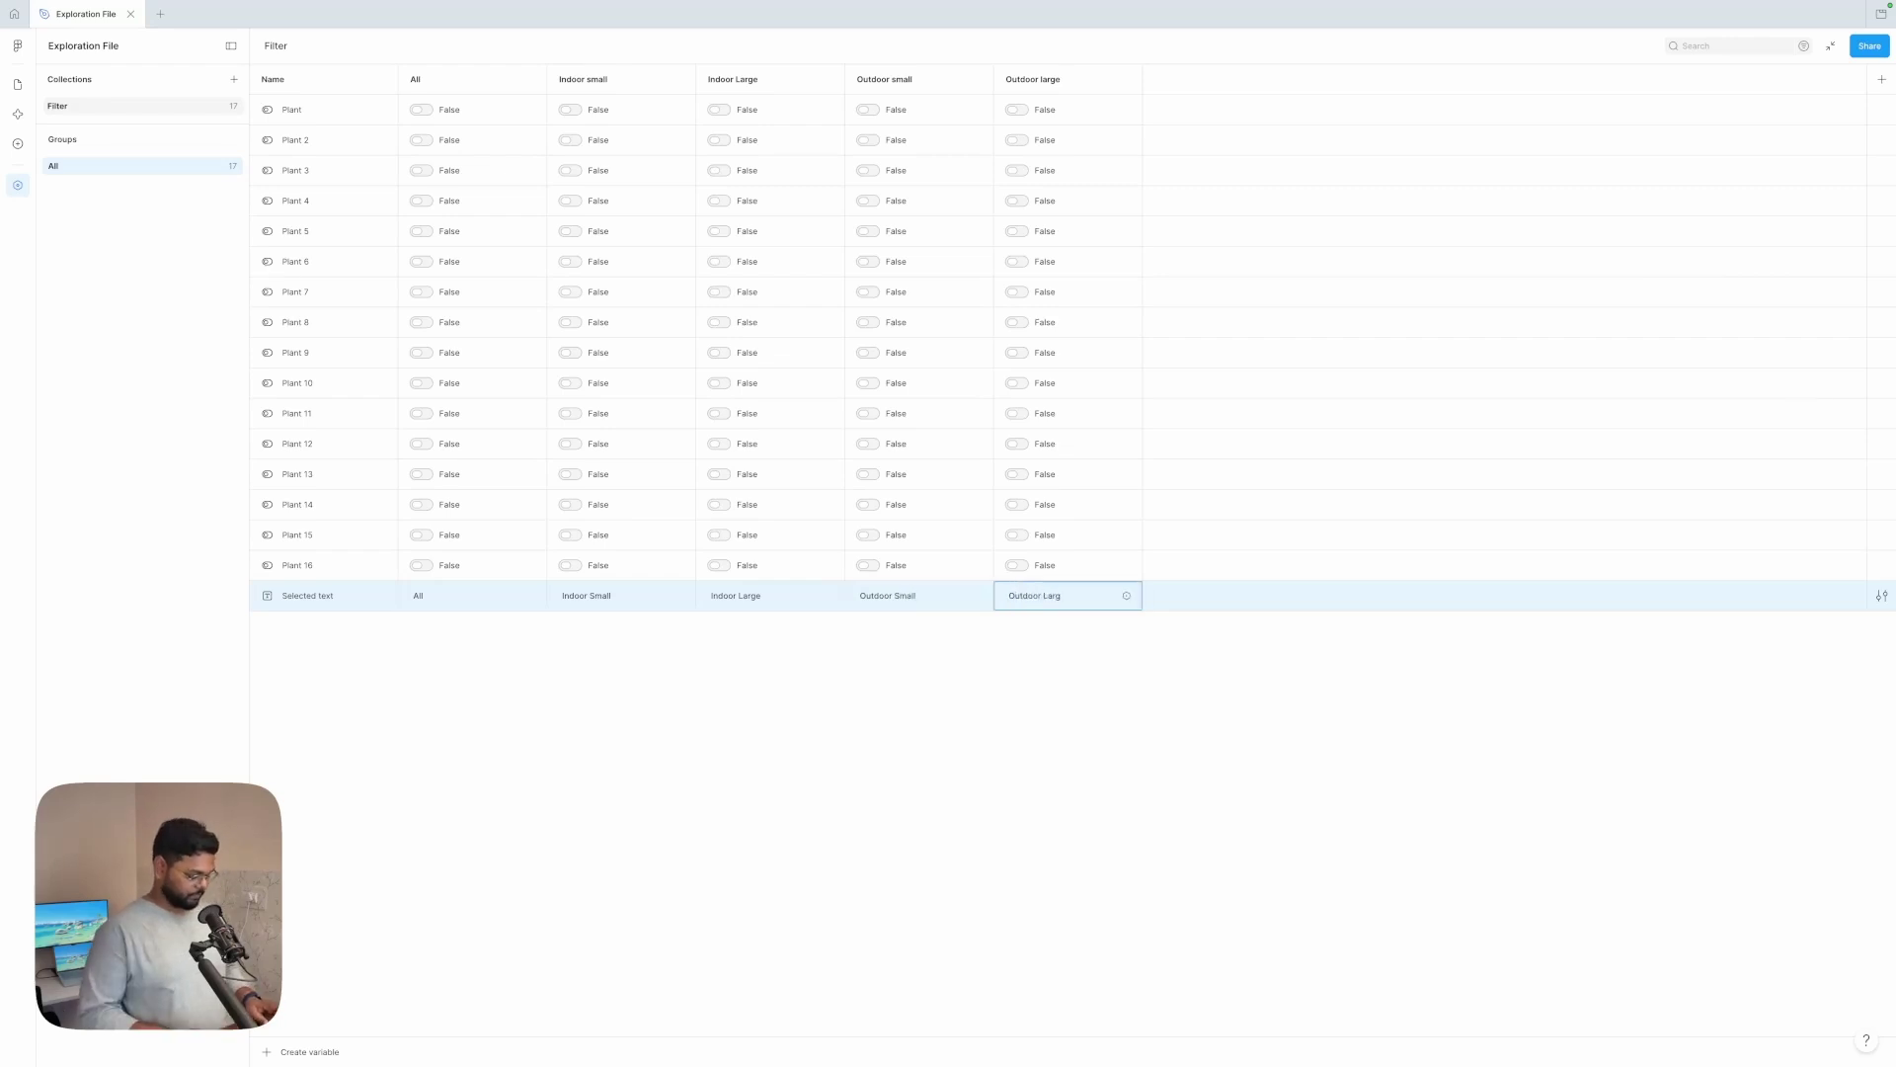
{"action": "left_click", "coordinate": [404, 660]}
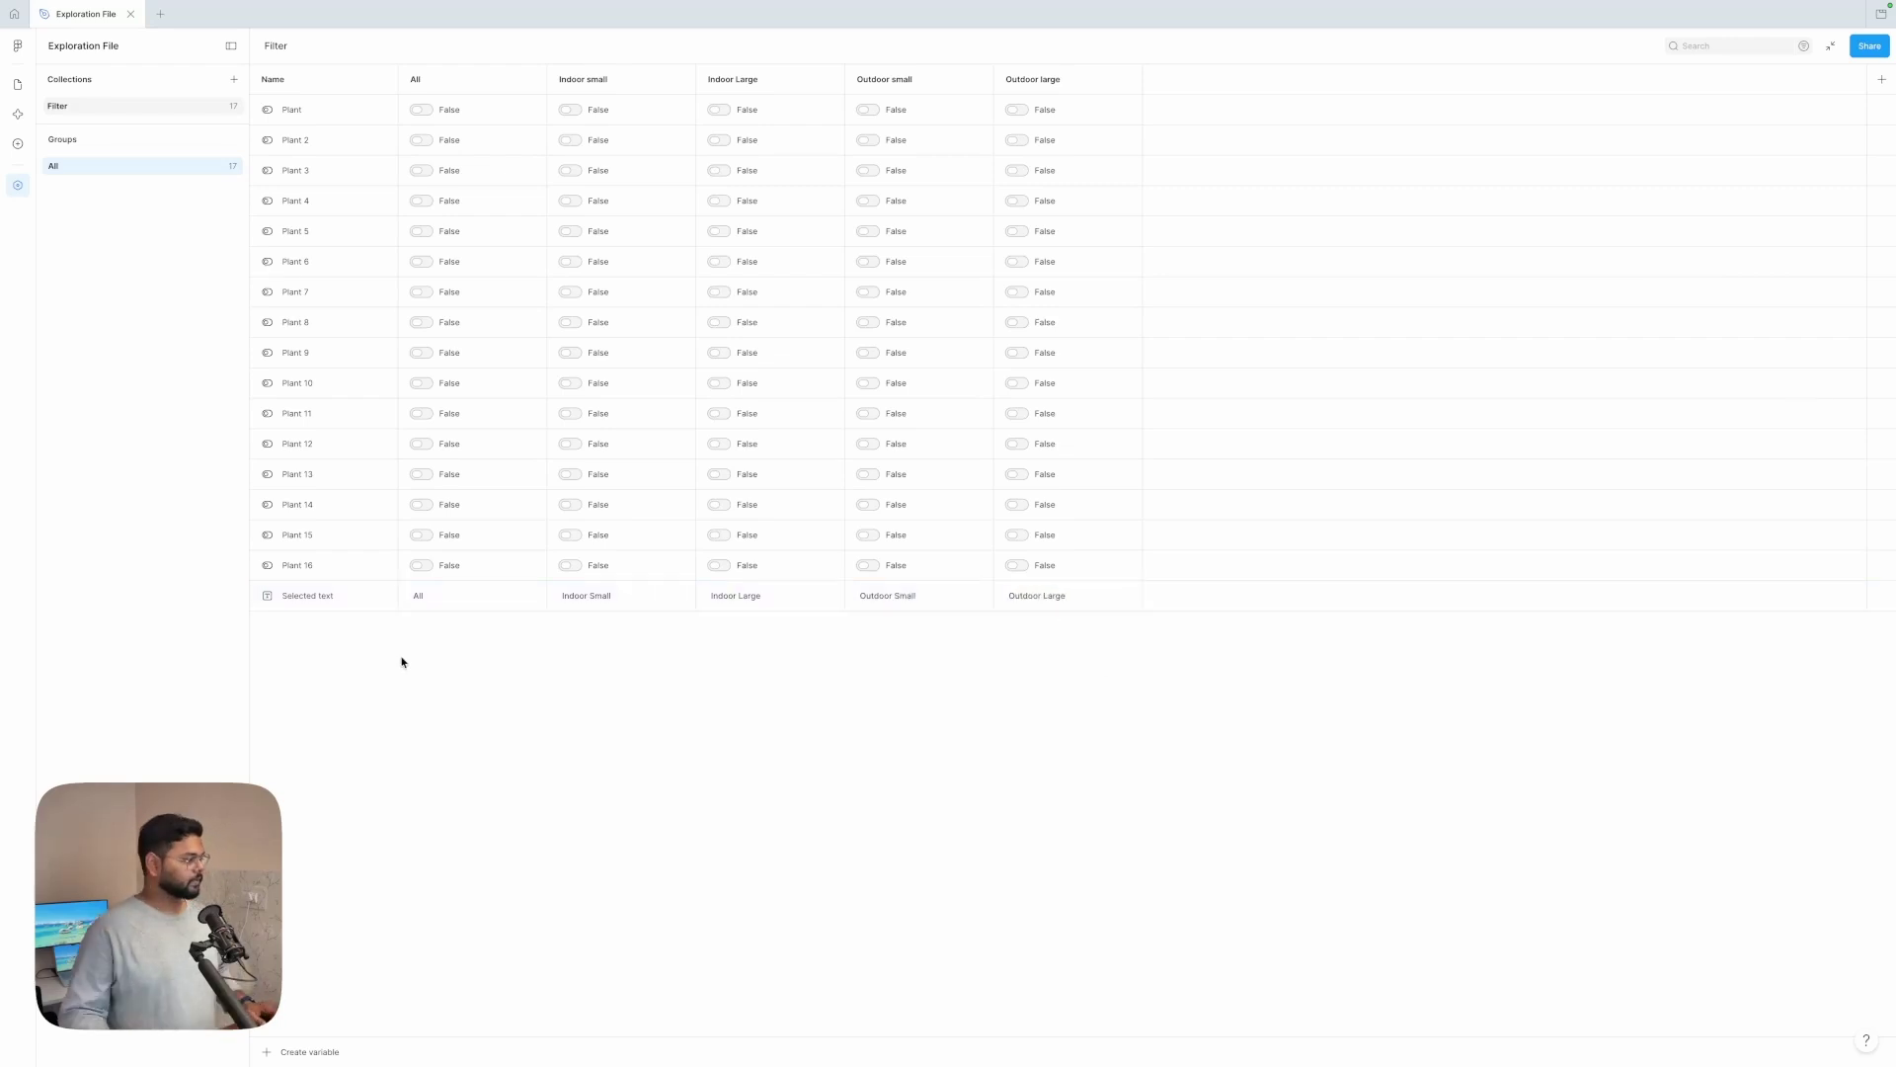
{"action": "left_click", "coordinate": [17, 85]}
{"action": "scroll", "coordinate": [1003, 423], "scroll_direction": "down", "scroll_amount": 2}
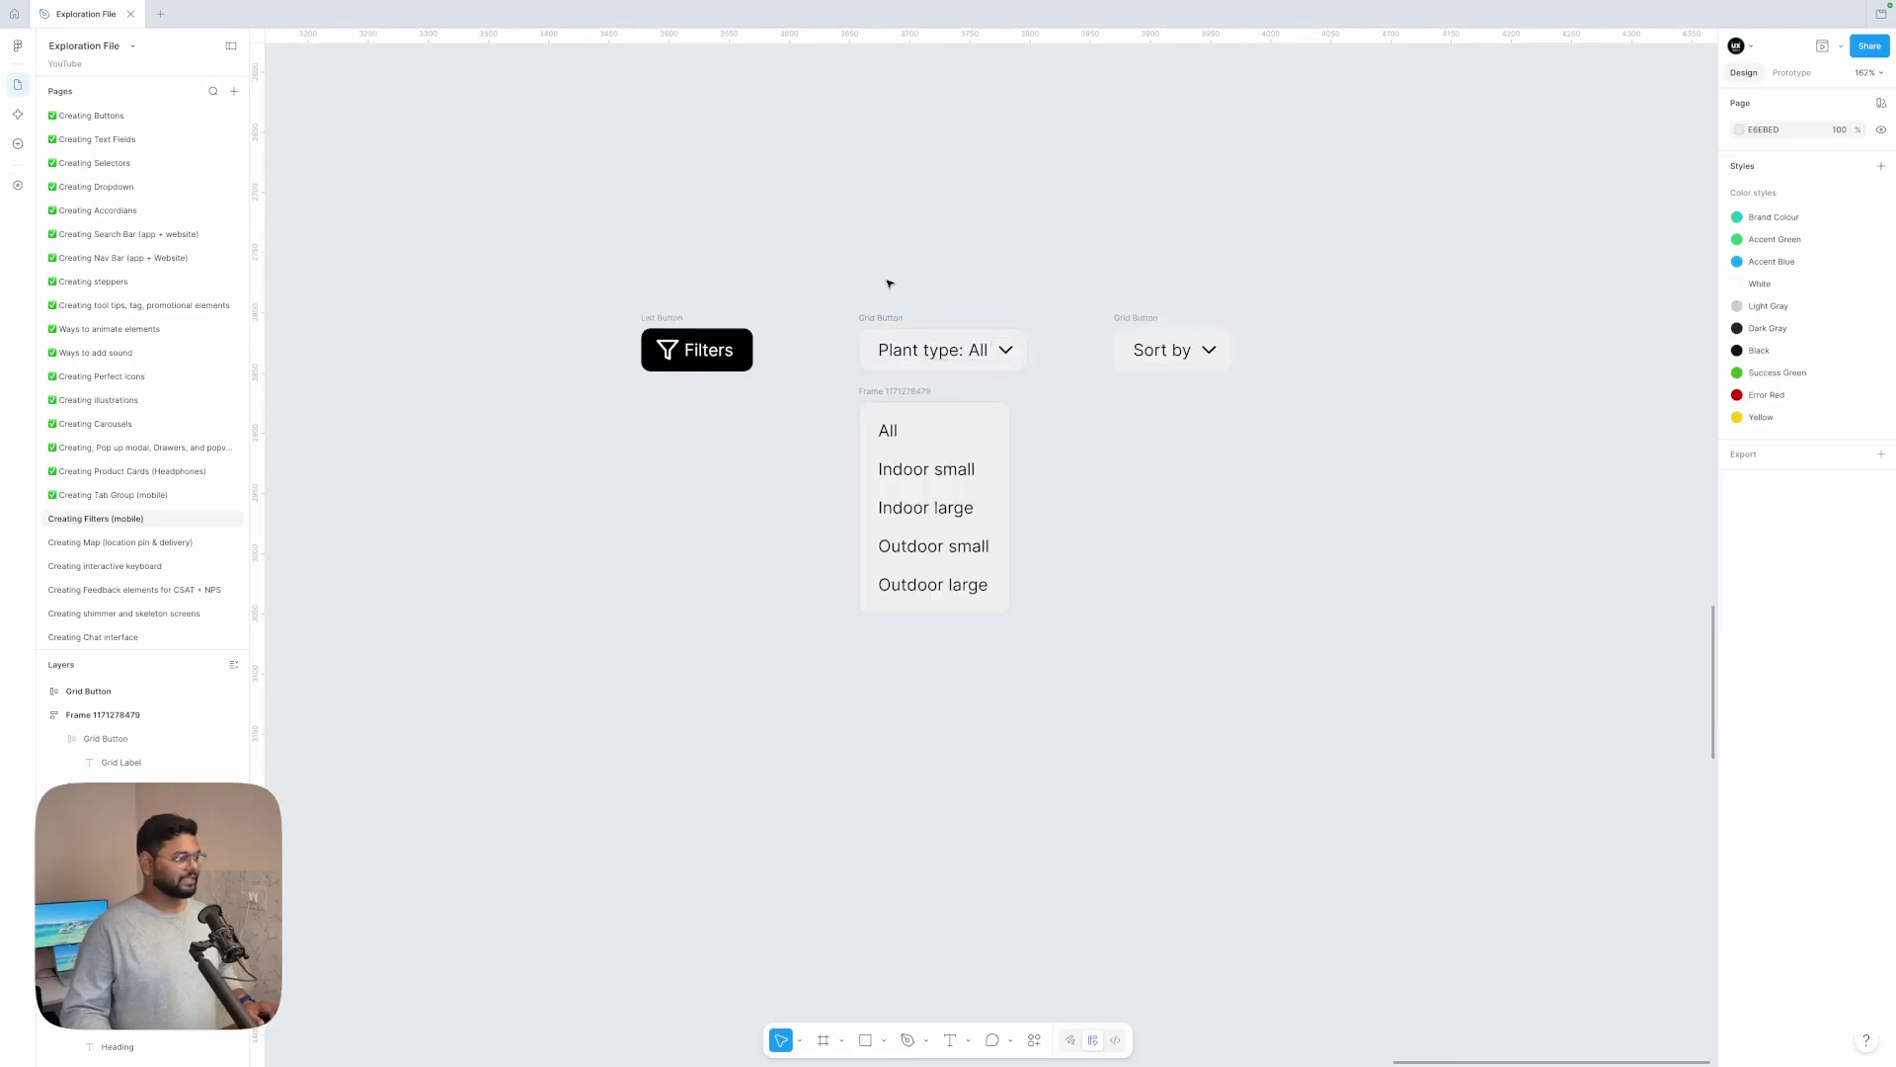
- Group the Plant type button and its options list into a vertical auto layout frame named "Selection Dropdown" with 32 spacing
{"action": "scroll", "coordinate": [927, 305], "scroll_direction": "up", "scroll_amount": 3}
{"action": "left_click_drag", "start_coordinate": [835, 418], "coordinate": [834, 463]}
{"action": "left_click_drag", "start_coordinate": [802, 331], "coordinate": [800, 442]}
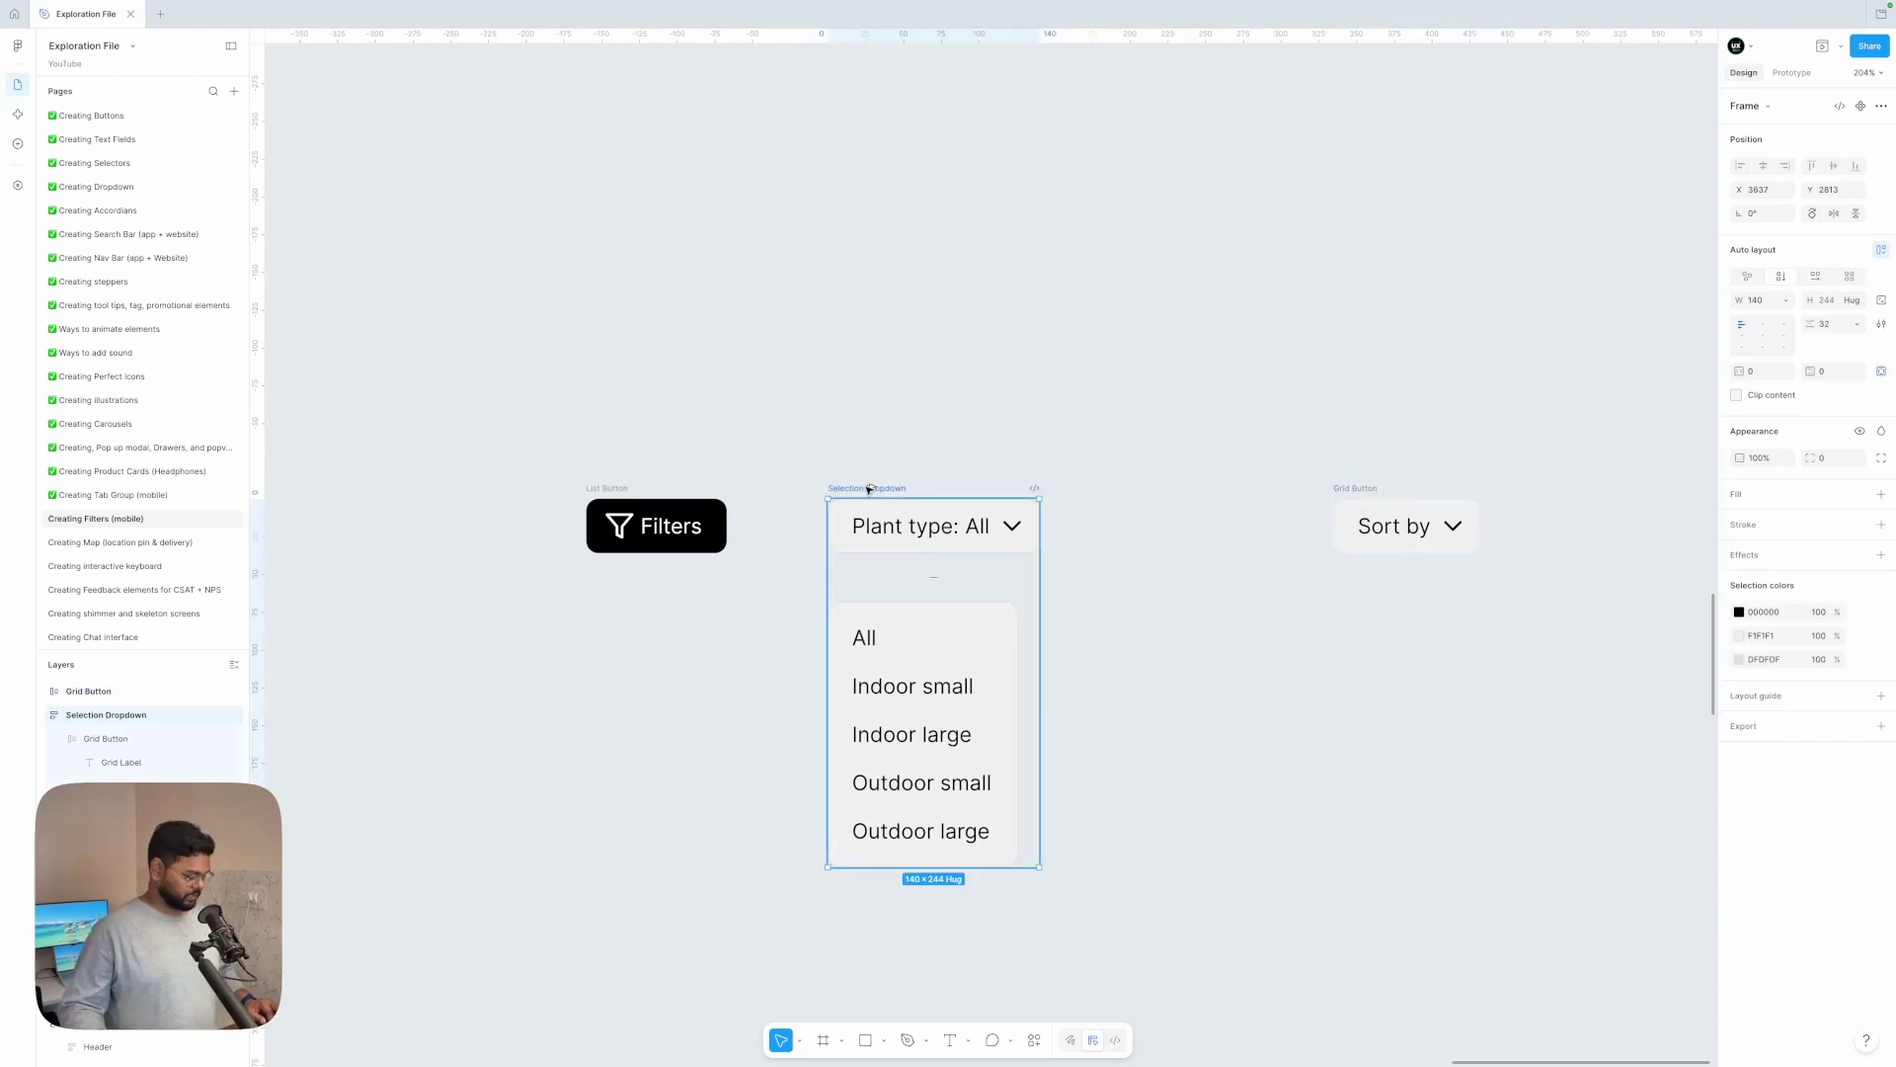
- Duplicate the Selection Dropdown frame and set the copy's auto layout gap to 0
{"action": "key", "text": "ctrl+d"}
{"action": "left_click", "coordinate": [1829, 324]}
{"action": "type", "text": "0"}
{"action": "key", "text": "Return"}
{"action": "key", "text": "Tab"}
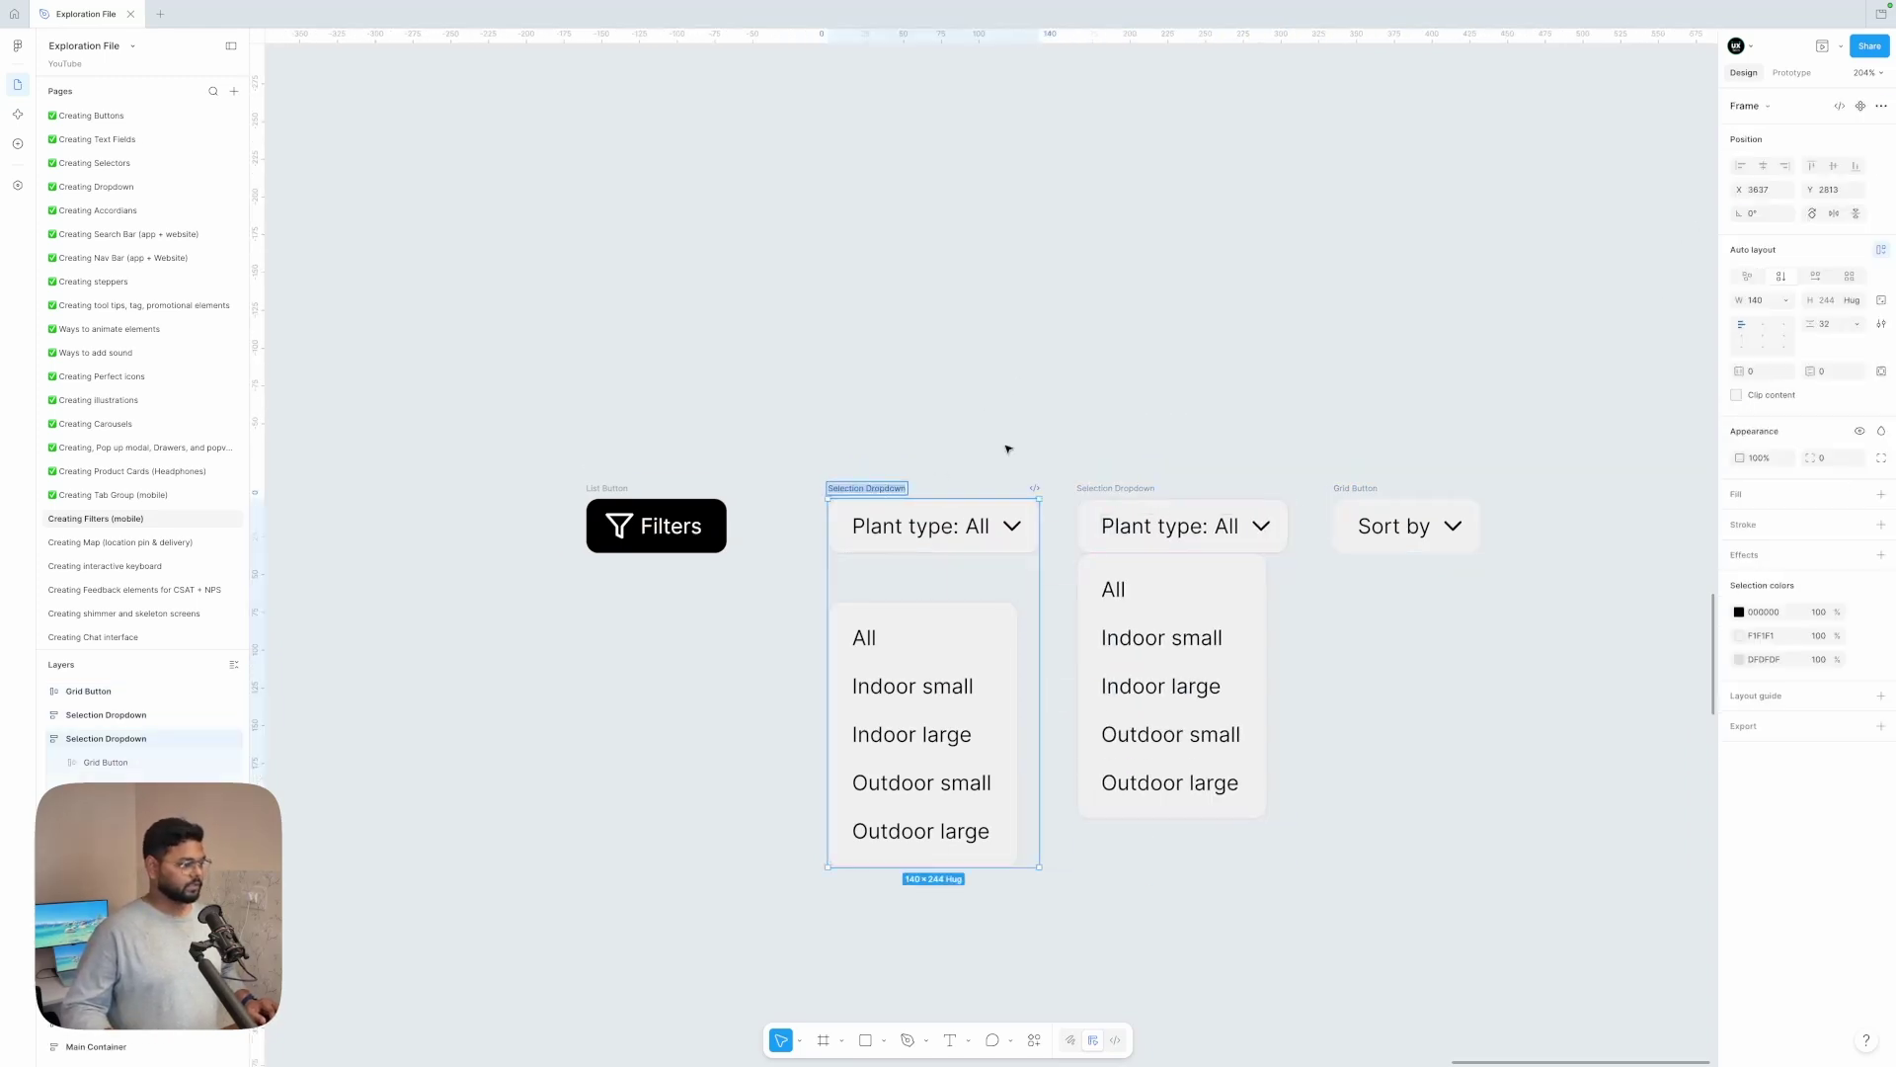
- Rename the duplicated frame "Selection Dropdown/Open" and the original "Selection Dropdown/Close"
{"action": "double_click", "coordinate": [1116, 488]}
{"action": "type", "text": "/Open"}
{"action": "key", "text": "Tab"}
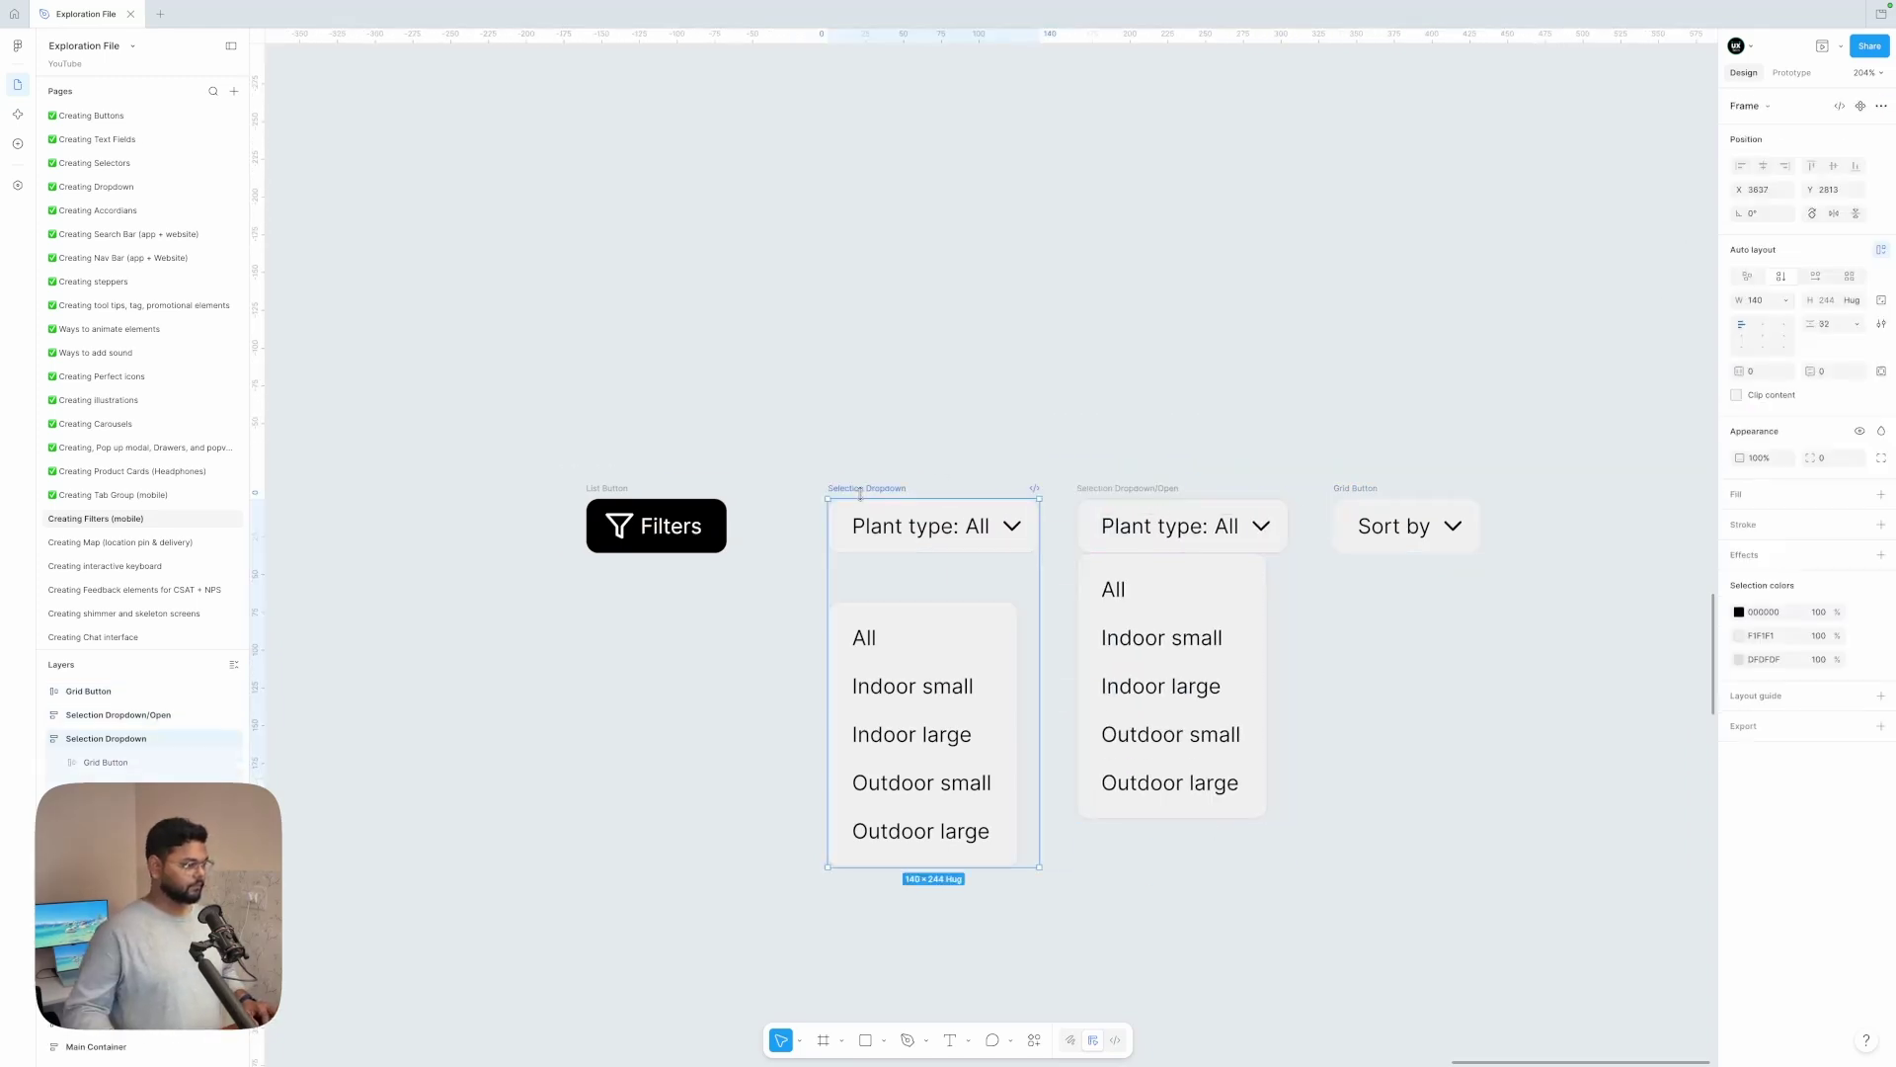
{"action": "type", "text": "/Close"}
{"action": "key", "text": "Return"}
- Combine the Close and Open frames into a Selection Dropdown component set with two variants
{"action": "left_click", "coordinate": [1182, 691], "text": "shift"}
{"action": "left_click", "coordinate": [1843, 107]}
{"action": "left_click", "coordinate": [1778, 168]}
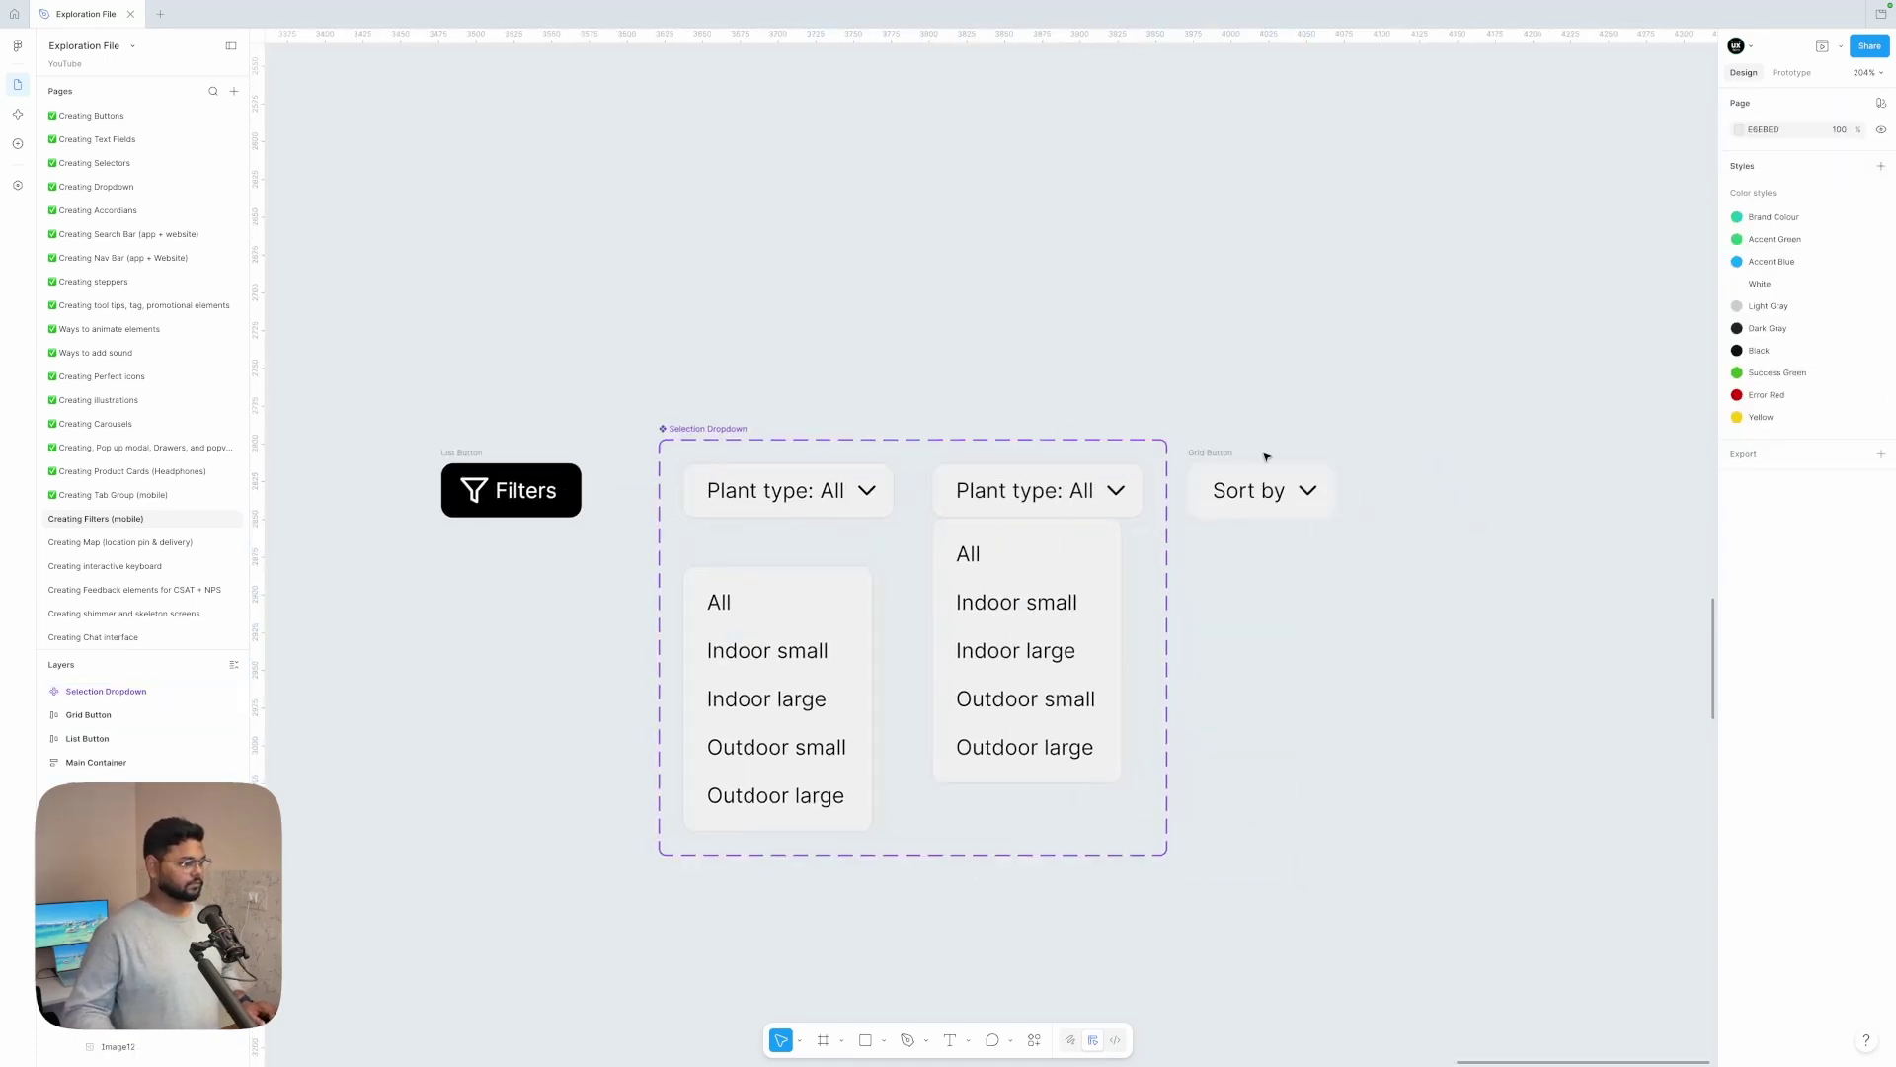
{"action": "left_click", "coordinate": [1882, 130]}
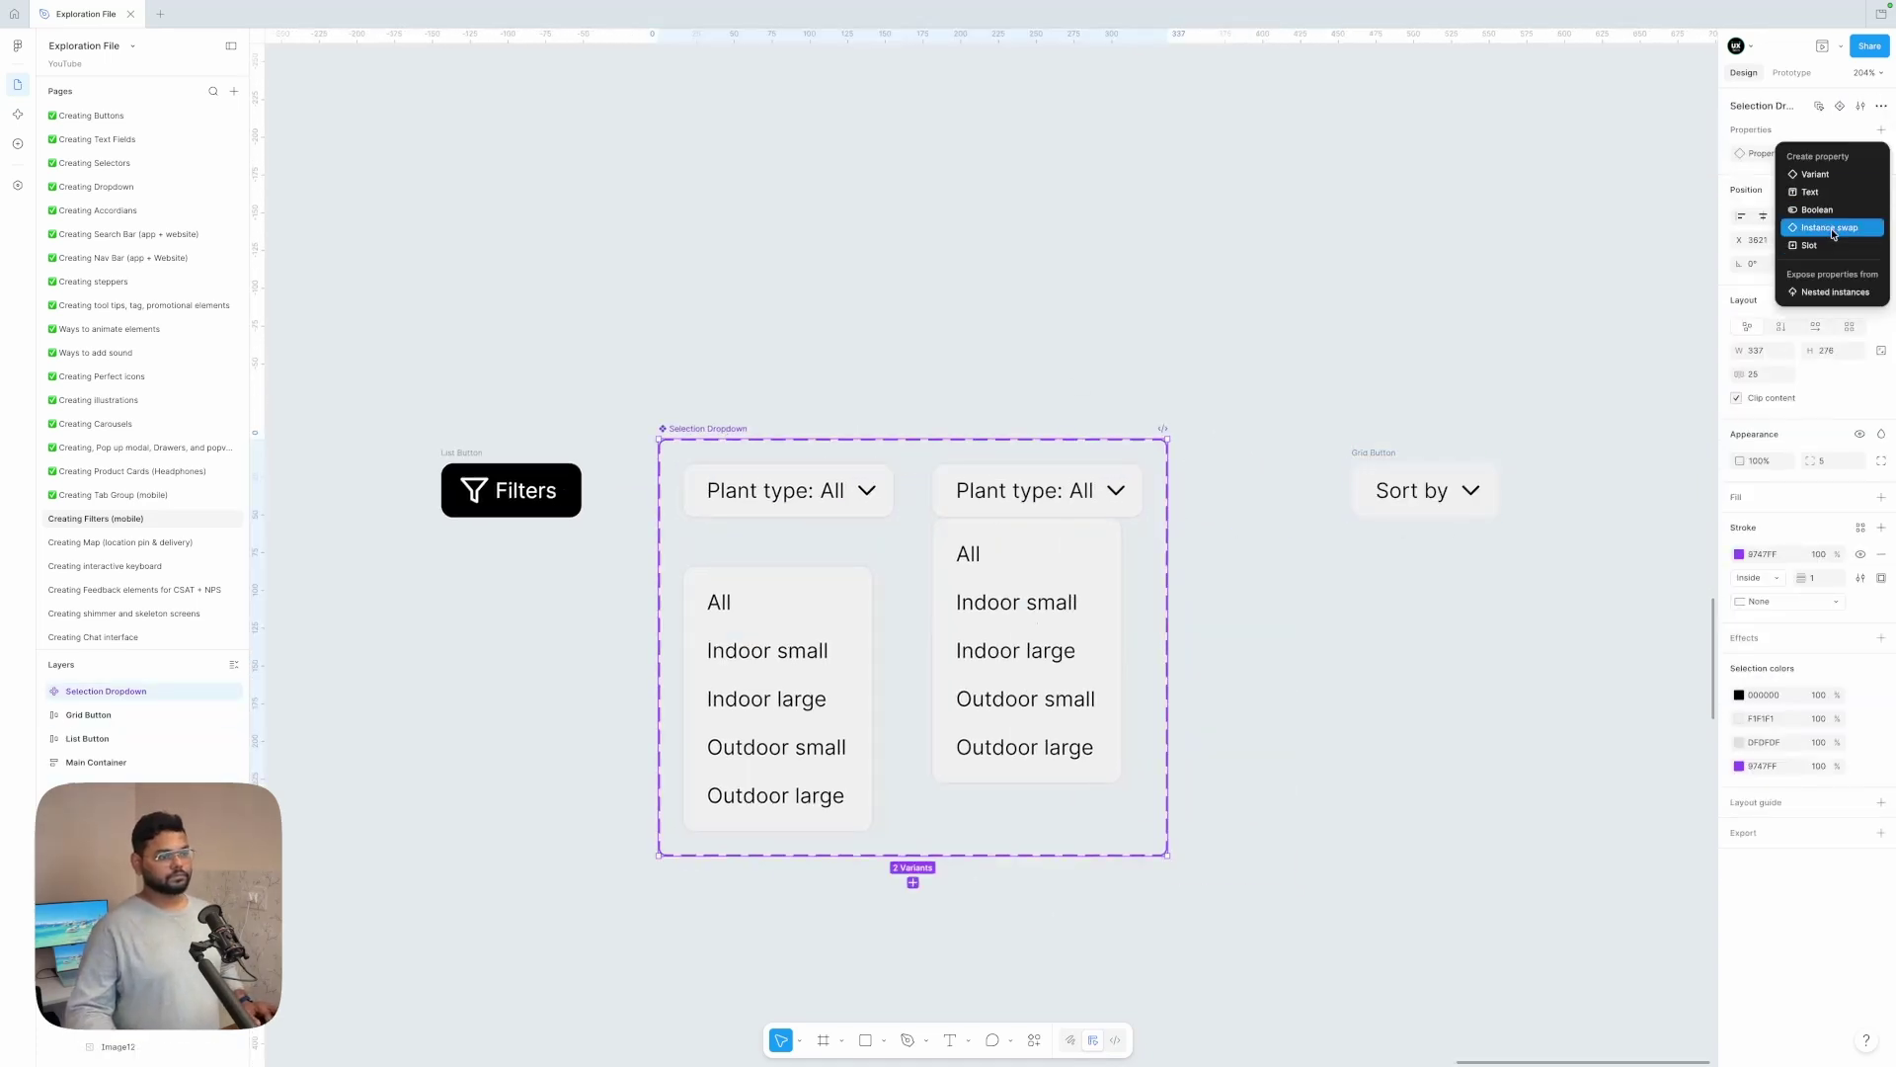
{"action": "left_click", "coordinate": [861, 504]}
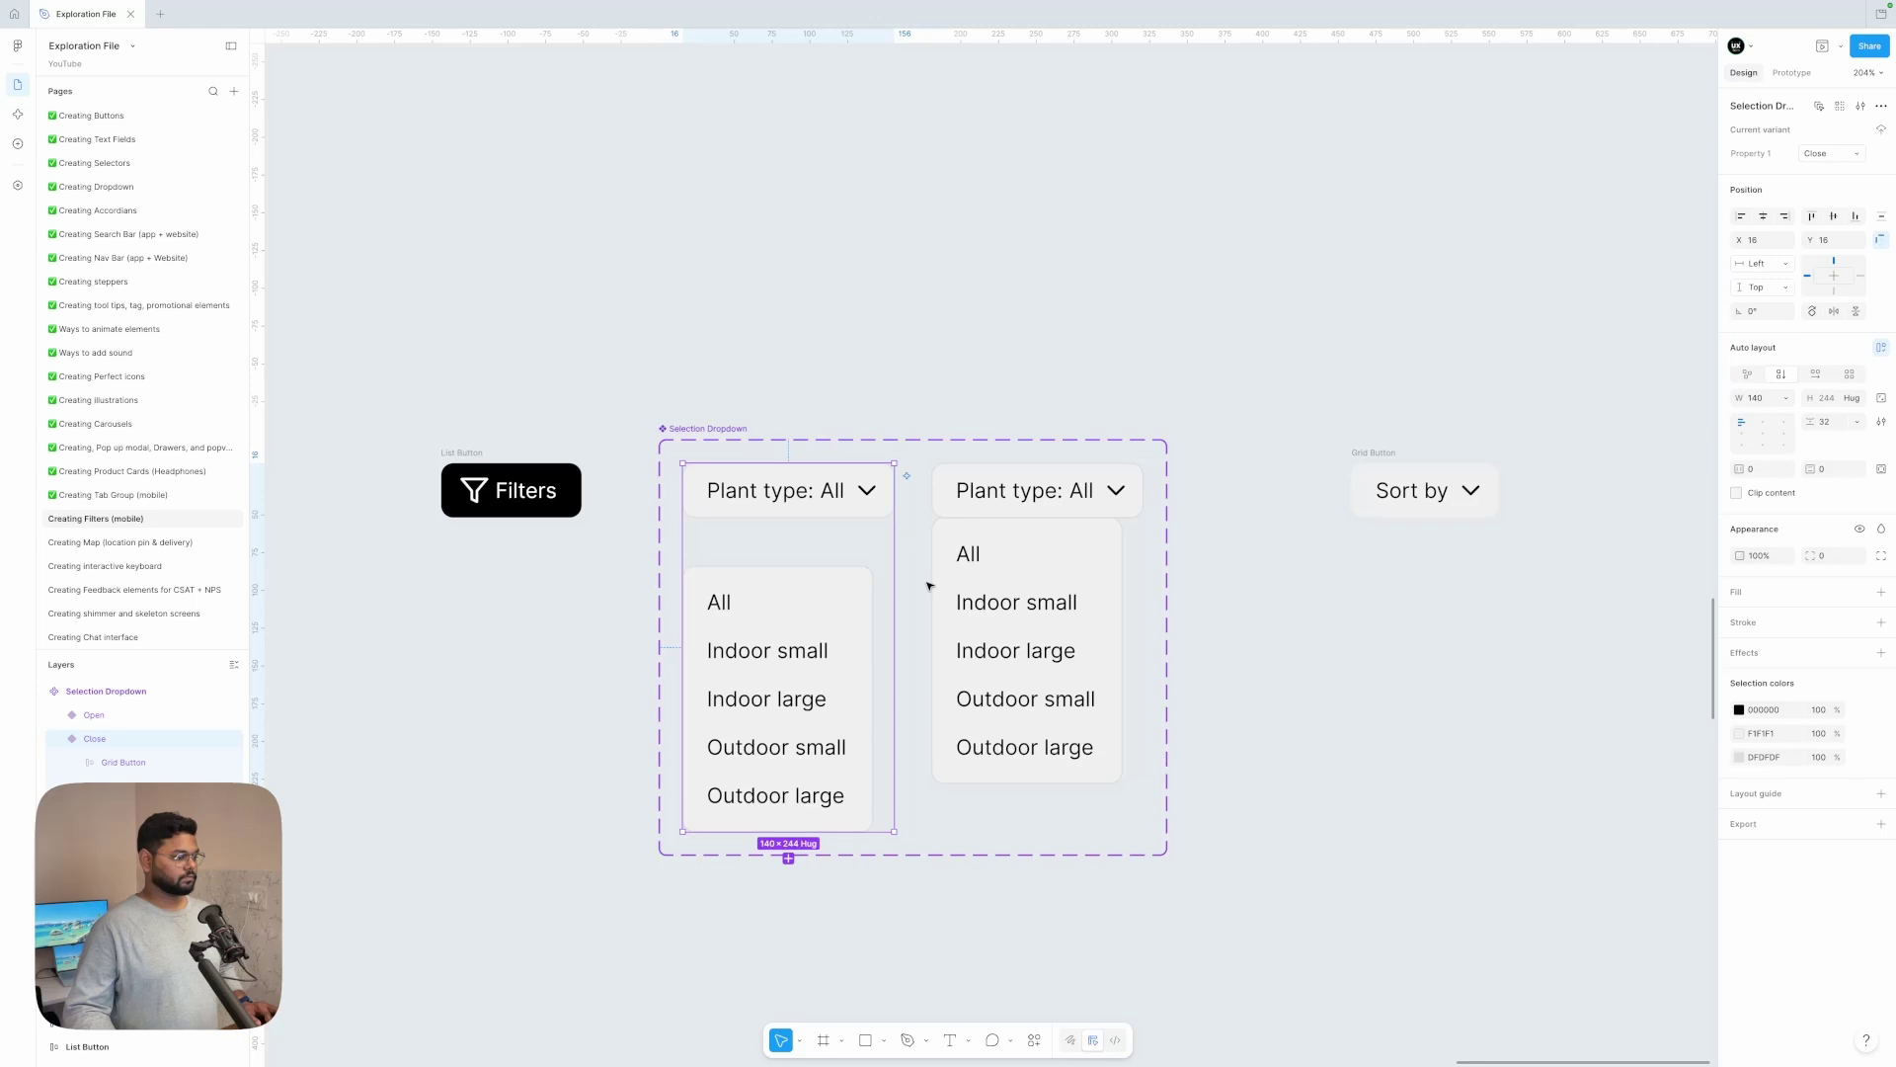
- Add an on-tap Change to Open interaction from the Close variant's Plant type button, using Smart animate at 300 ms
{"action": "left_click", "coordinate": [1792, 74]}
{"action": "scroll", "coordinate": [846, 500], "scroll_direction": "up", "scroll_amount": 4}
{"action": "double_click", "coordinate": [829, 500]}
{"action": "scroll", "coordinate": [830, 501], "scroll_direction": "down", "scroll_amount": 4}
{"action": "left_click_drag", "start_coordinate": [889, 492], "coordinate": [1027, 593]}
{"action": "left_click", "coordinate": [962, 364]}
- Connect all five options in the Open variant to the Close variant with an on-tap Change to interaction, Smart animate, 300 ms
{"action": "double_click", "coordinate": [982, 550]}
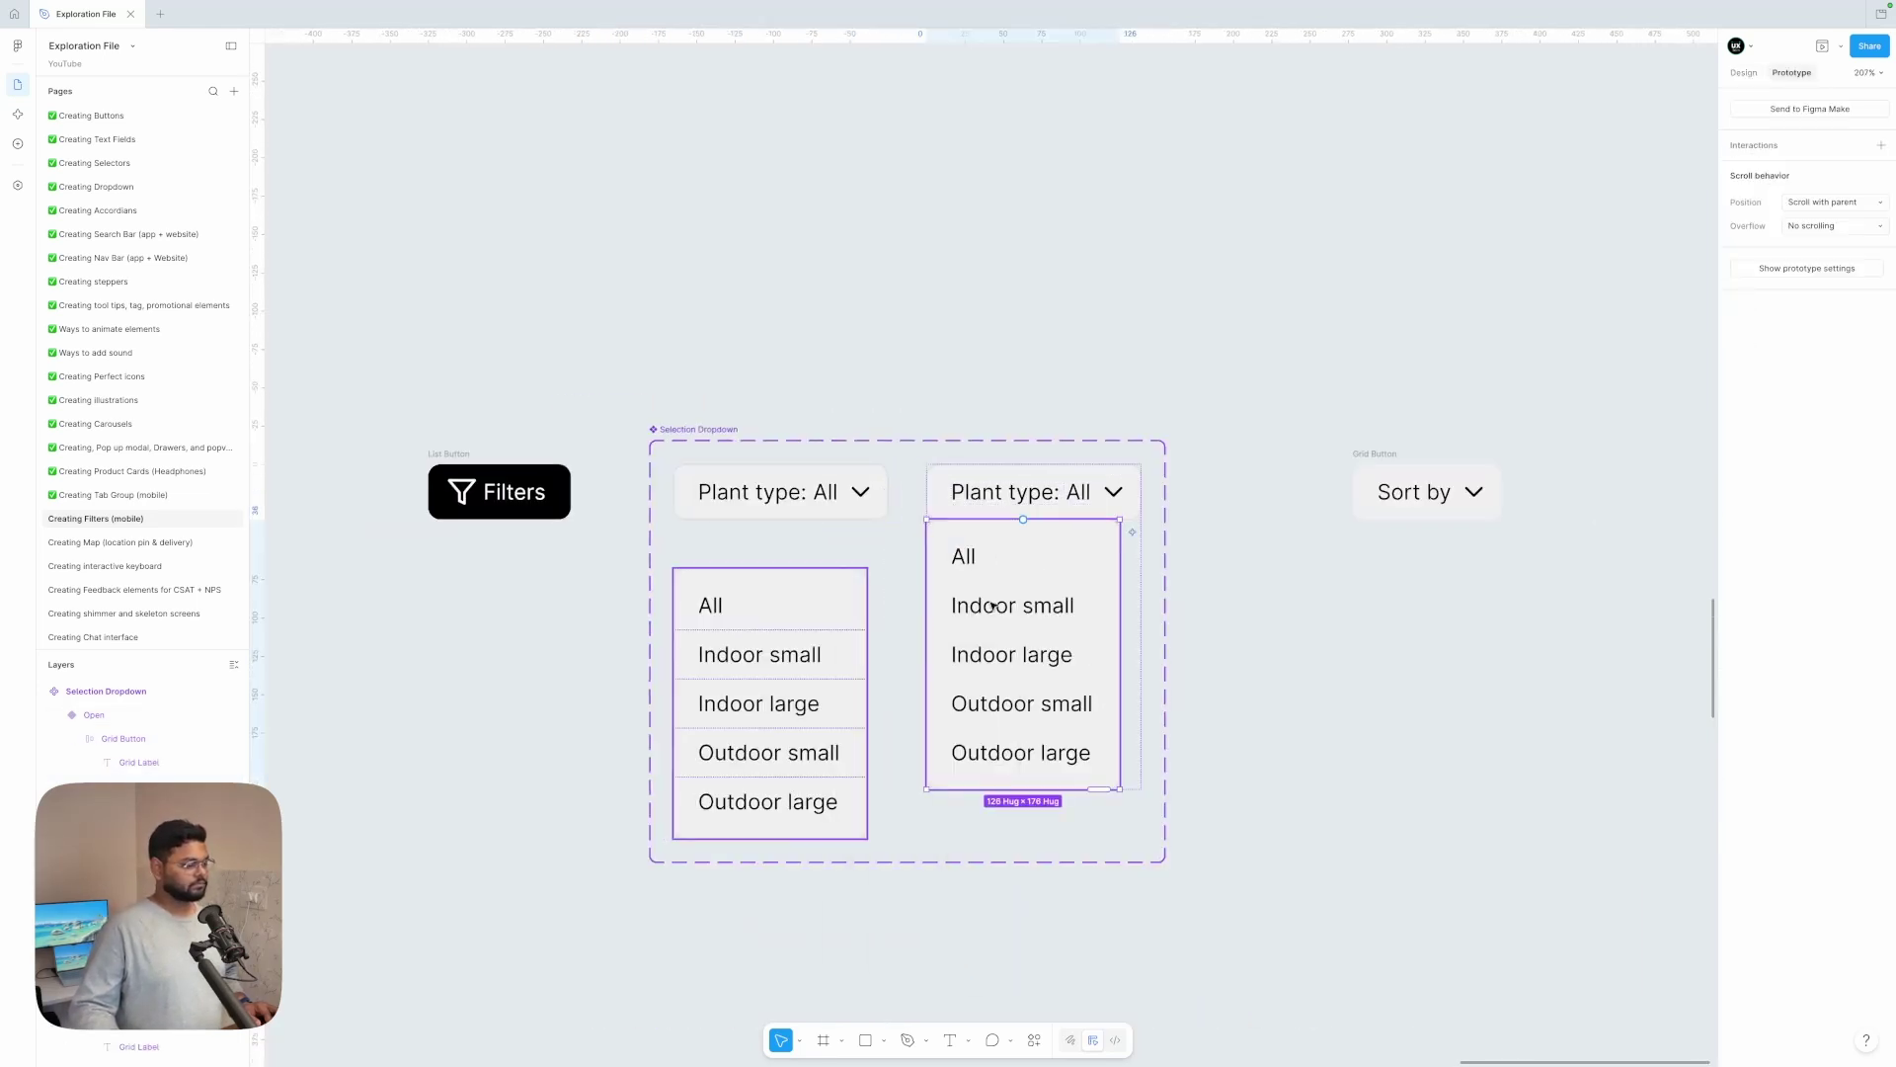
{"action": "double_click", "coordinate": [981, 555]}
{"action": "left_click", "coordinate": [984, 606], "text": "shift"}
{"action": "left_click", "coordinate": [985, 655], "text": "shift"}
{"action": "left_click", "coordinate": [986, 707], "text": "shift"}
{"action": "left_click", "coordinate": [985, 753], "text": "shift"}
{"action": "left_click_drag", "start_coordinate": [927, 757], "coordinate": [875, 566]}
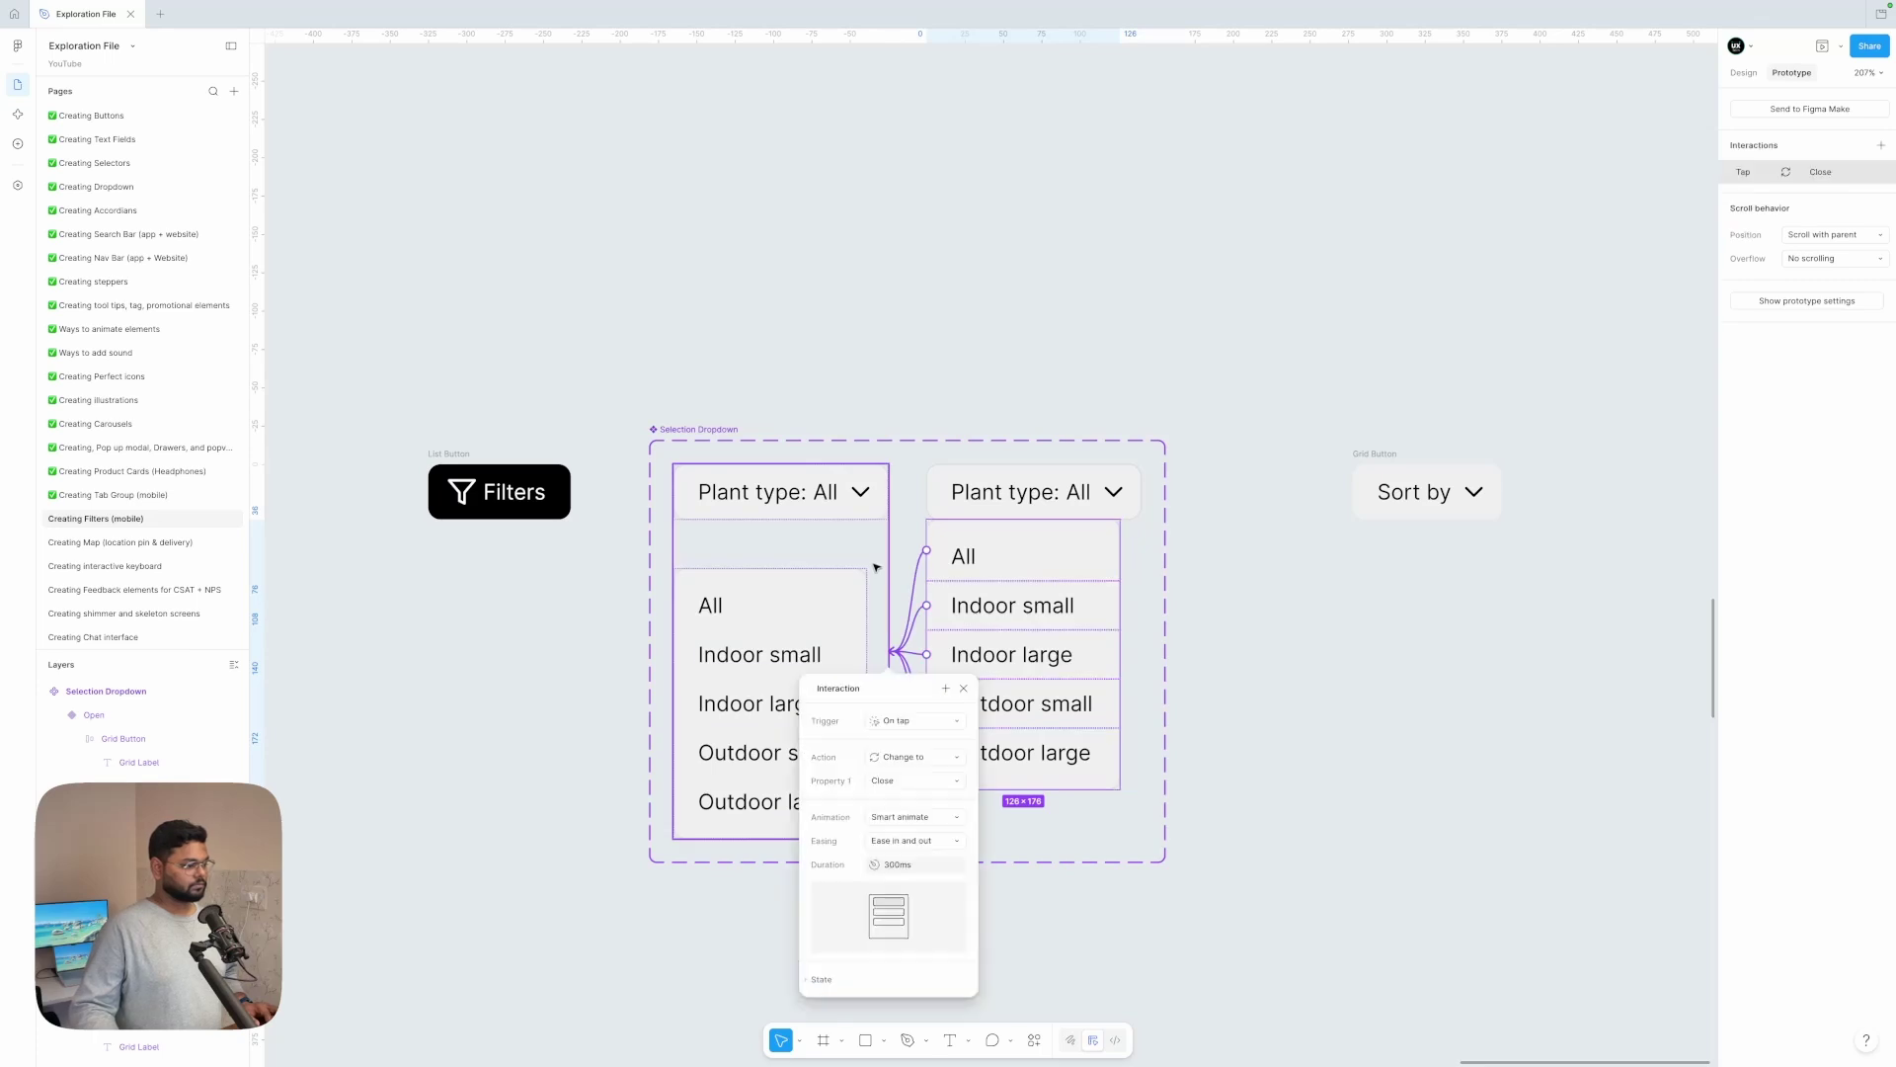
{"action": "left_click", "coordinate": [1299, 626]}
- Bind the "All" label in the Plant type button to the Selected text variable
{"action": "scroll", "coordinate": [830, 492], "scroll_direction": "up", "scroll_amount": 3}
{"action": "double_click", "coordinate": [826, 491]}
{"action": "scroll", "coordinate": [825, 492], "scroll_direction": "down", "scroll_amount": 3}
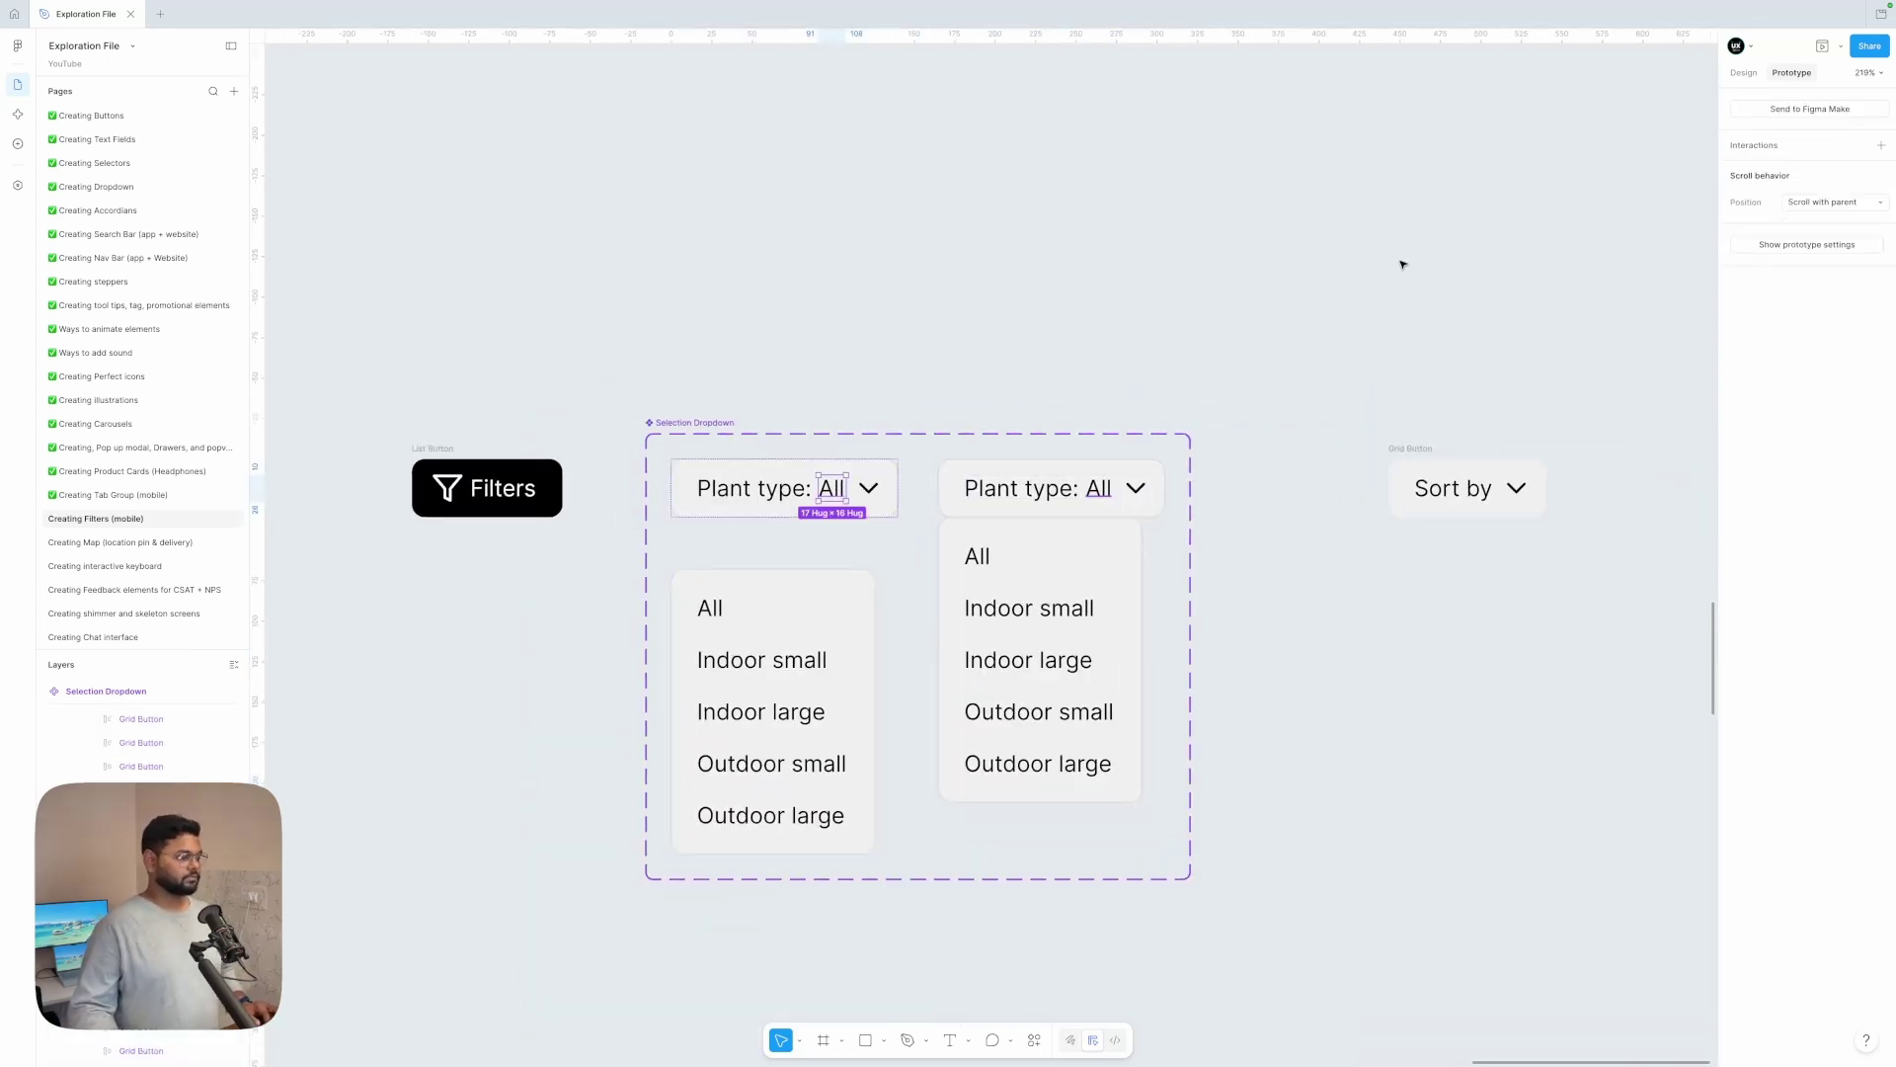
{"action": "left_click", "coordinate": [1743, 73]}
{"action": "left_click", "coordinate": [1882, 136]}
{"action": "left_click", "coordinate": [1231, 296]}
{"action": "left_click", "coordinate": [1225, 307]}
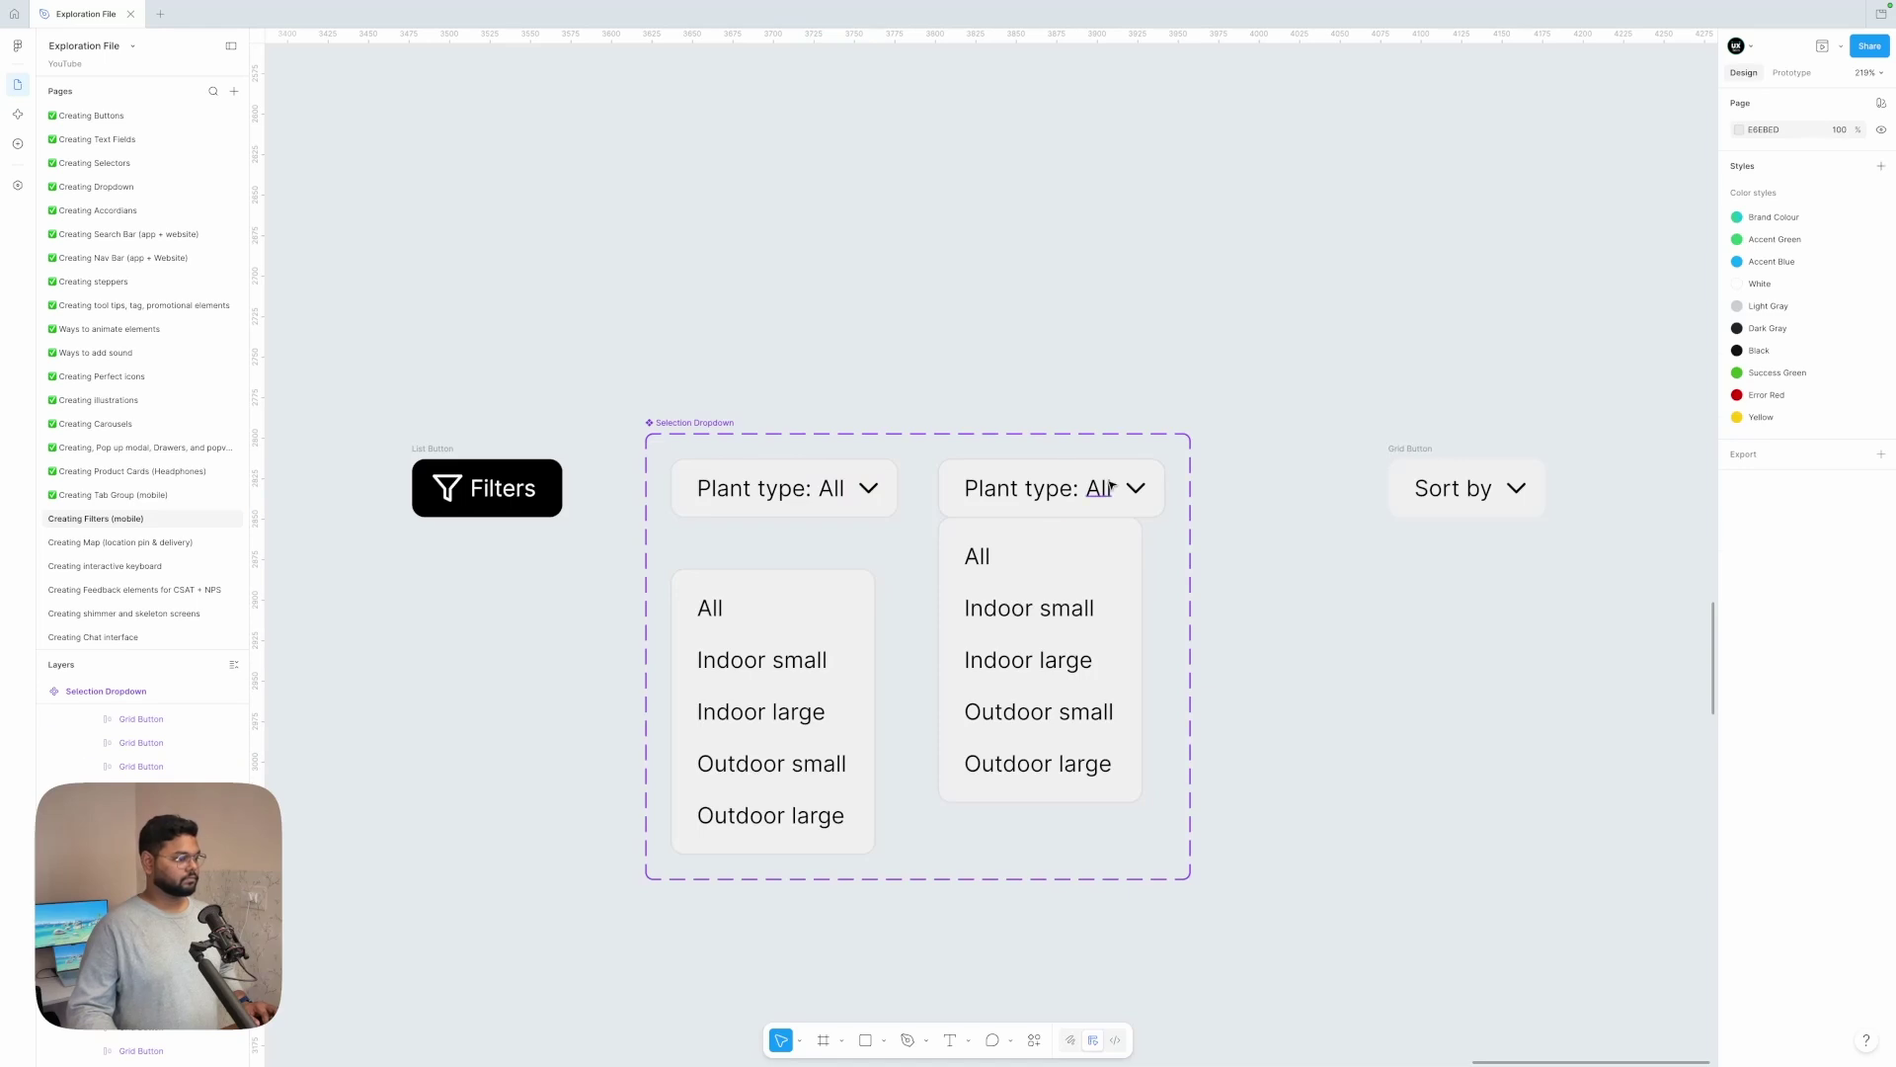
- Review the prototype interactions linking the Close variant's button and the Open variant's options
{"action": "left_click", "coordinate": [983, 564]}
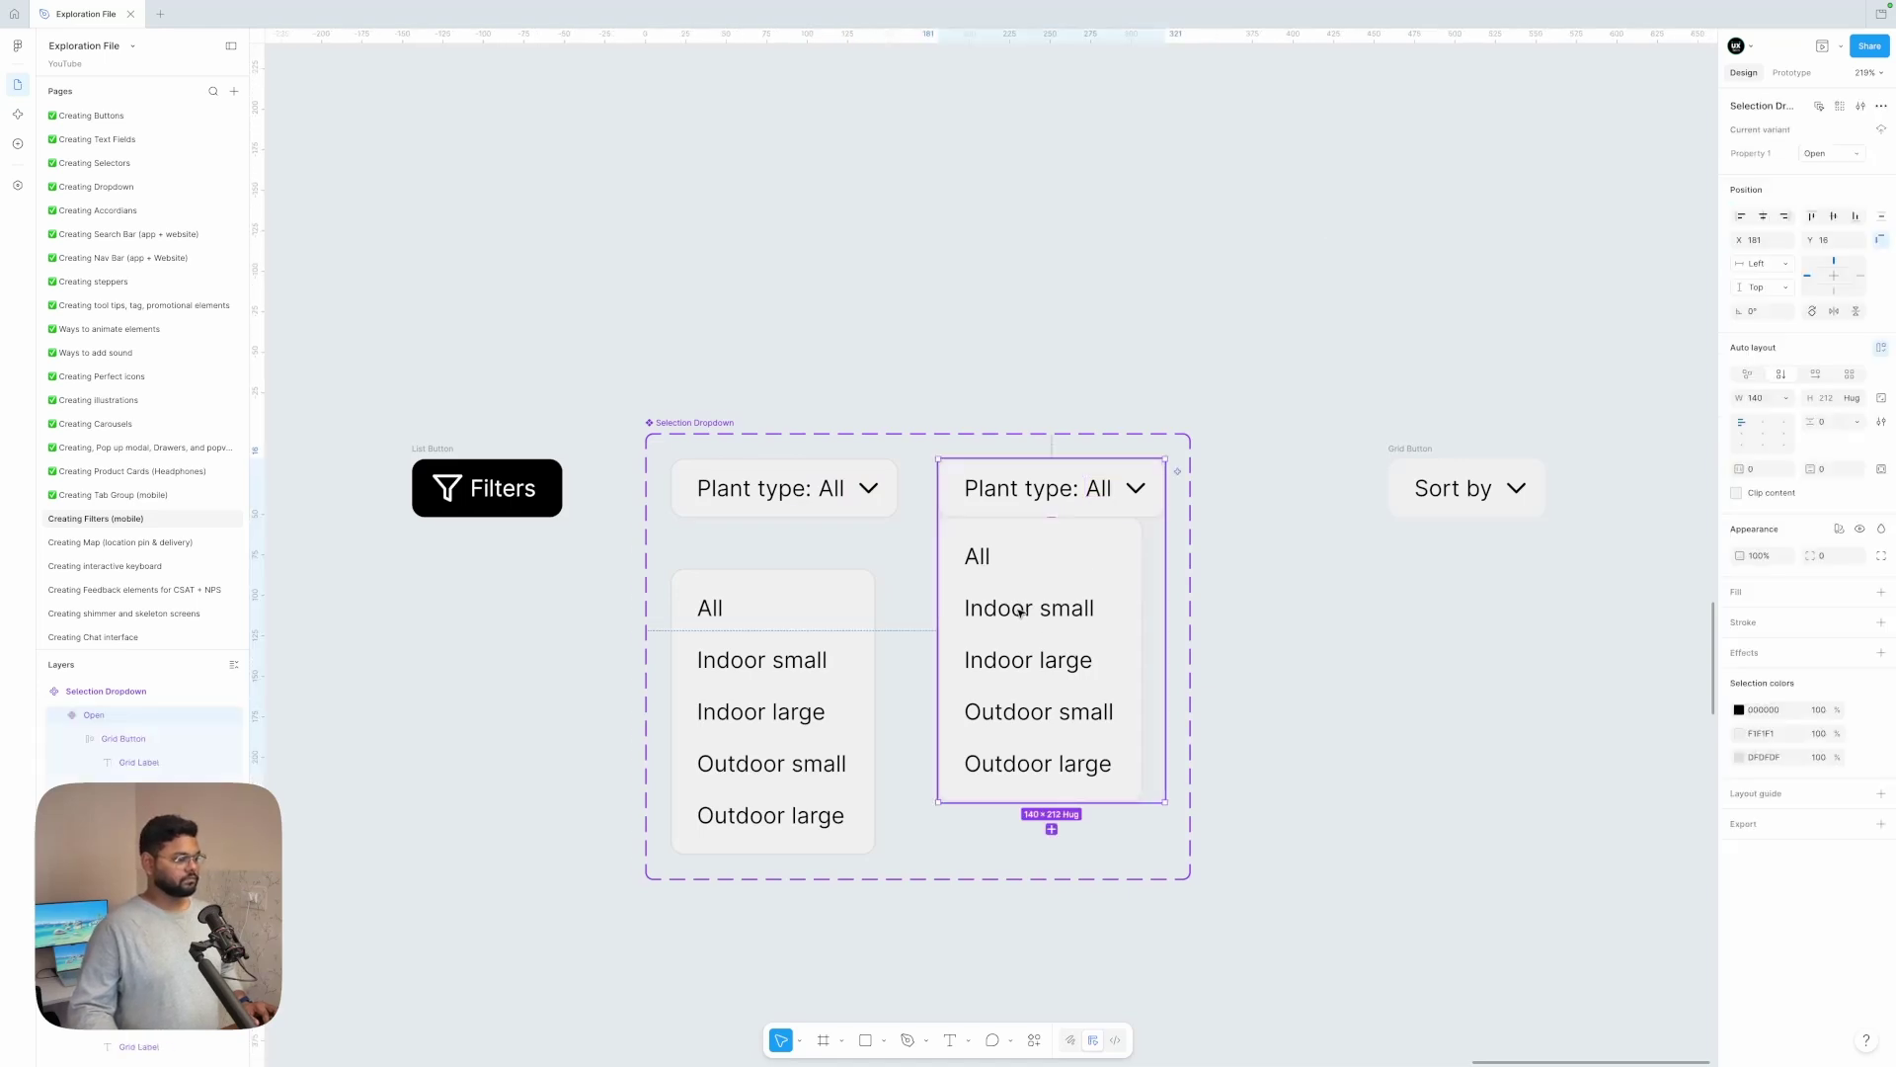
{"action": "scroll", "coordinate": [1017, 609], "scroll_direction": "down", "scroll_amount": 1}
{"action": "double_click", "coordinate": [973, 550]}
{"action": "left_click", "coordinate": [1790, 73]}
{"action": "left_click", "coordinate": [1286, 518]}
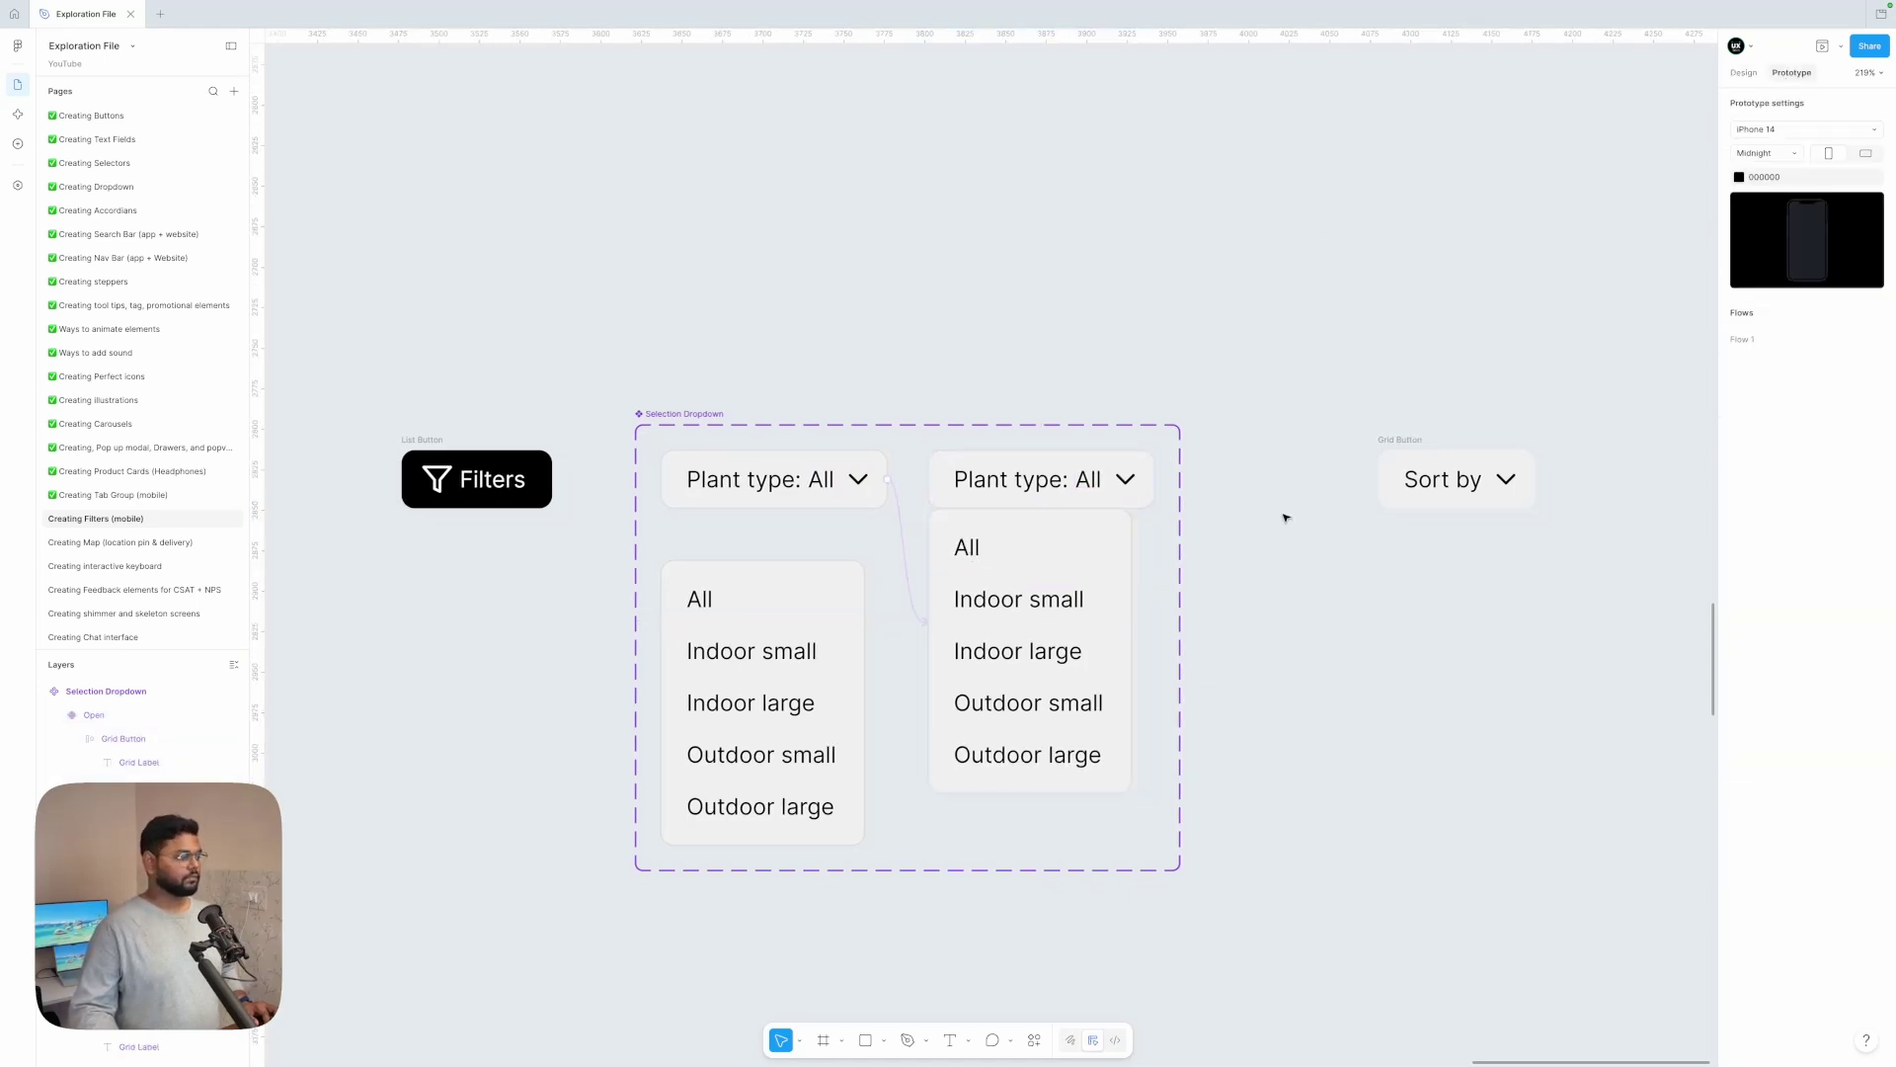
{"action": "scroll", "coordinate": [1210, 513], "scroll_direction": "up", "scroll_amount": 1}
{"action": "left_click", "coordinate": [879, 516]}
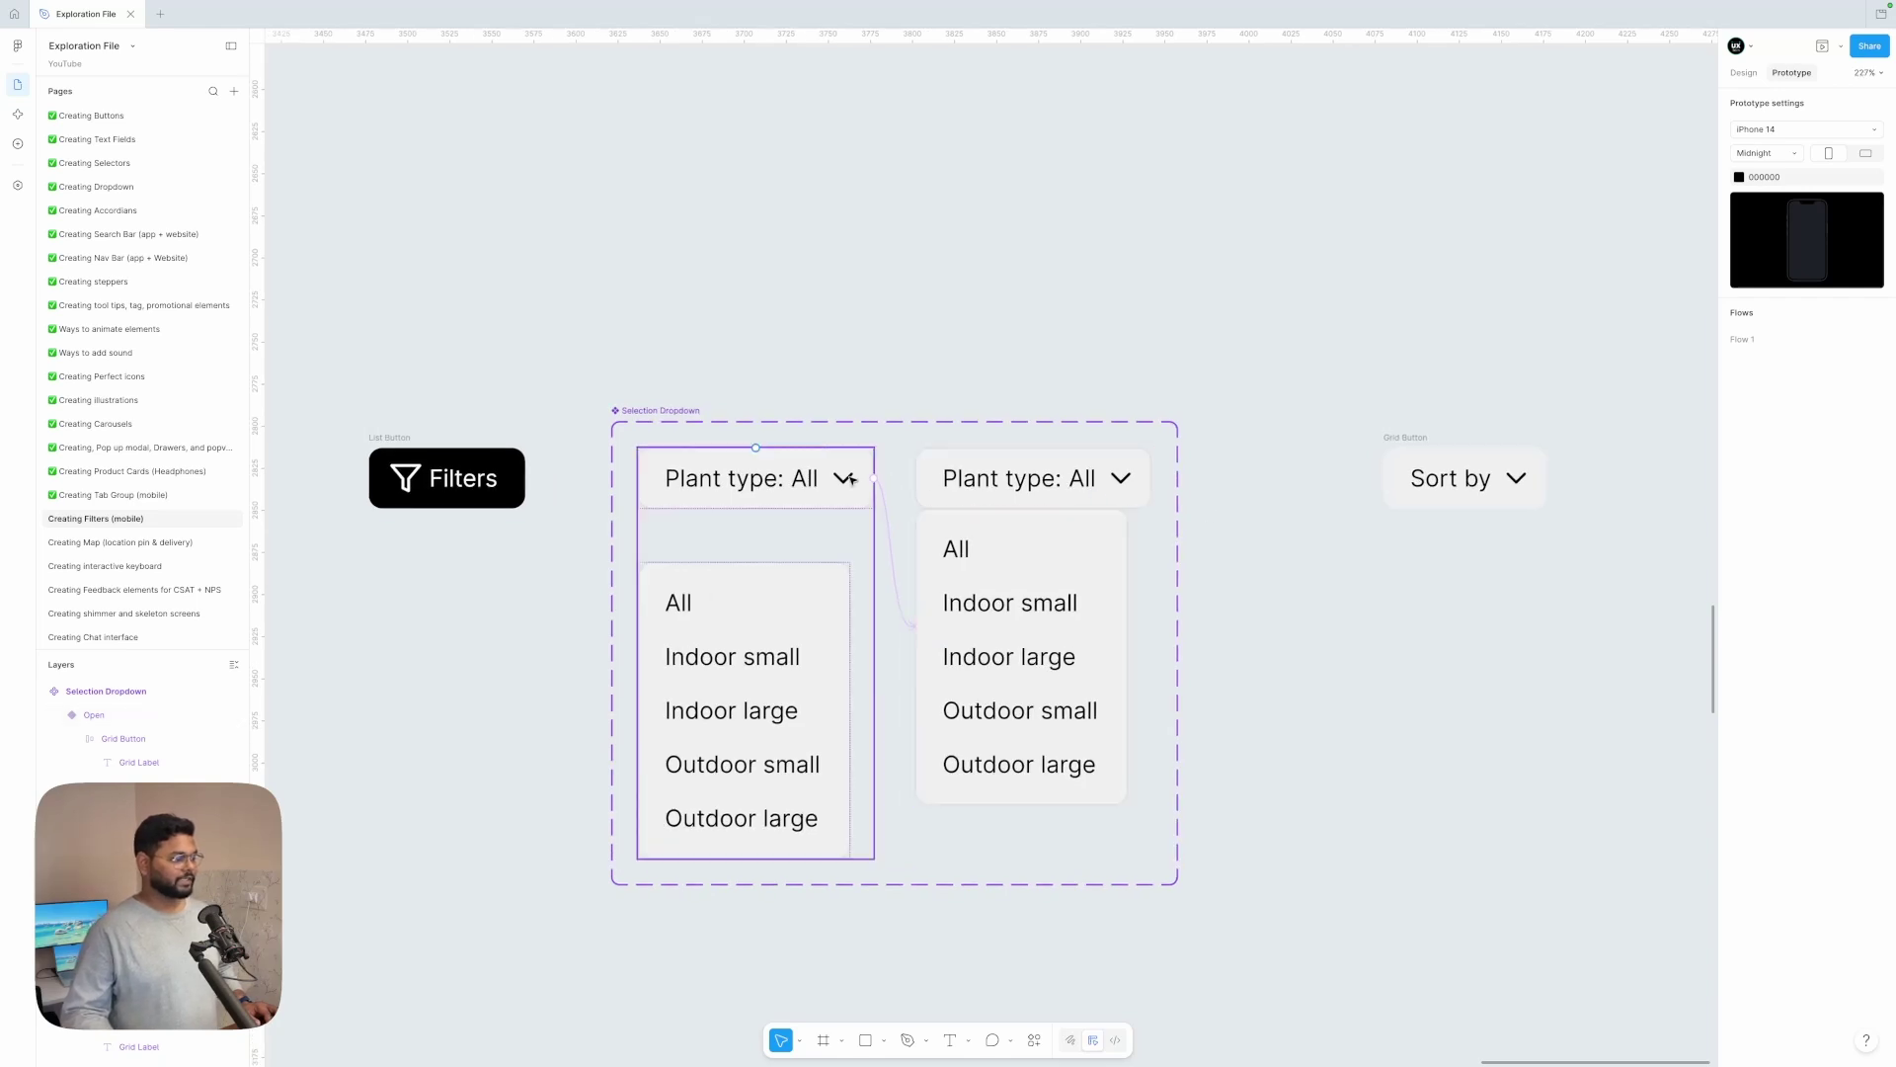
{"action": "left_click", "coordinate": [891, 520]}
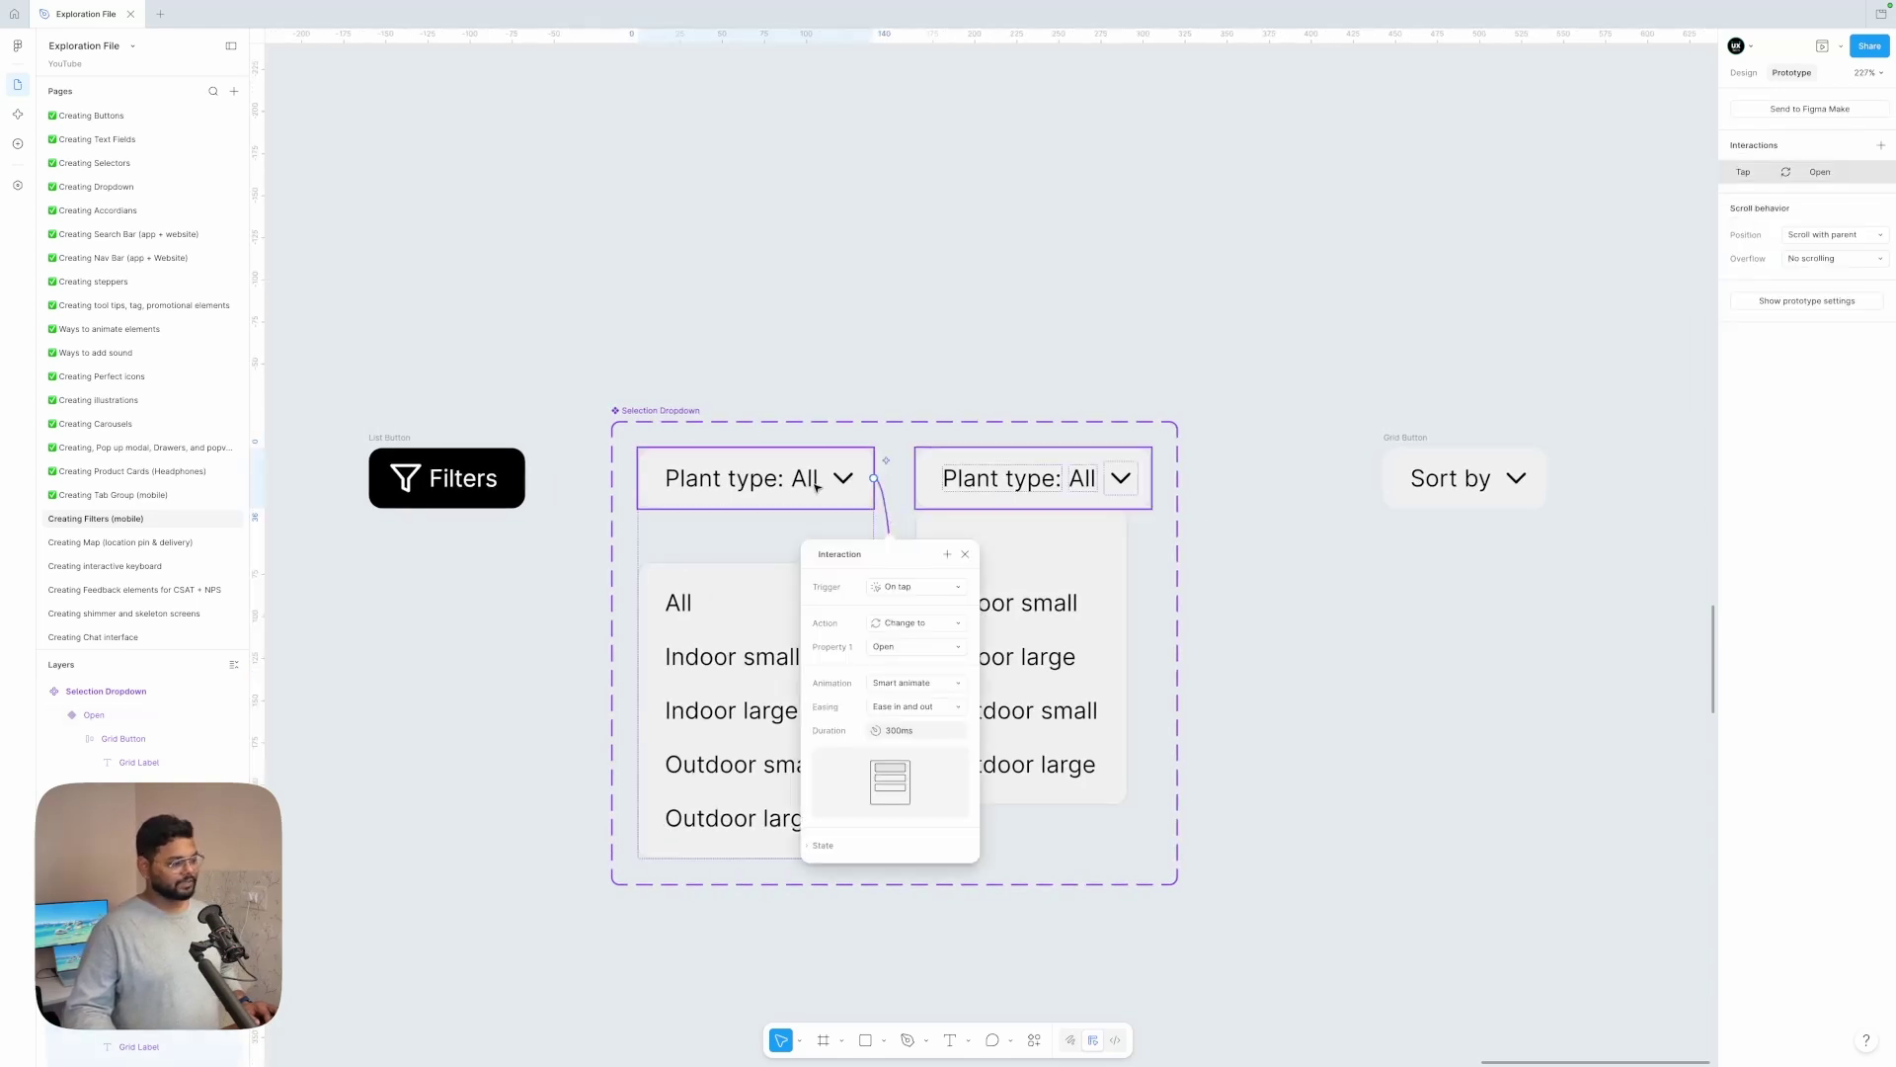
{"action": "left_click", "coordinate": [1003, 544]}
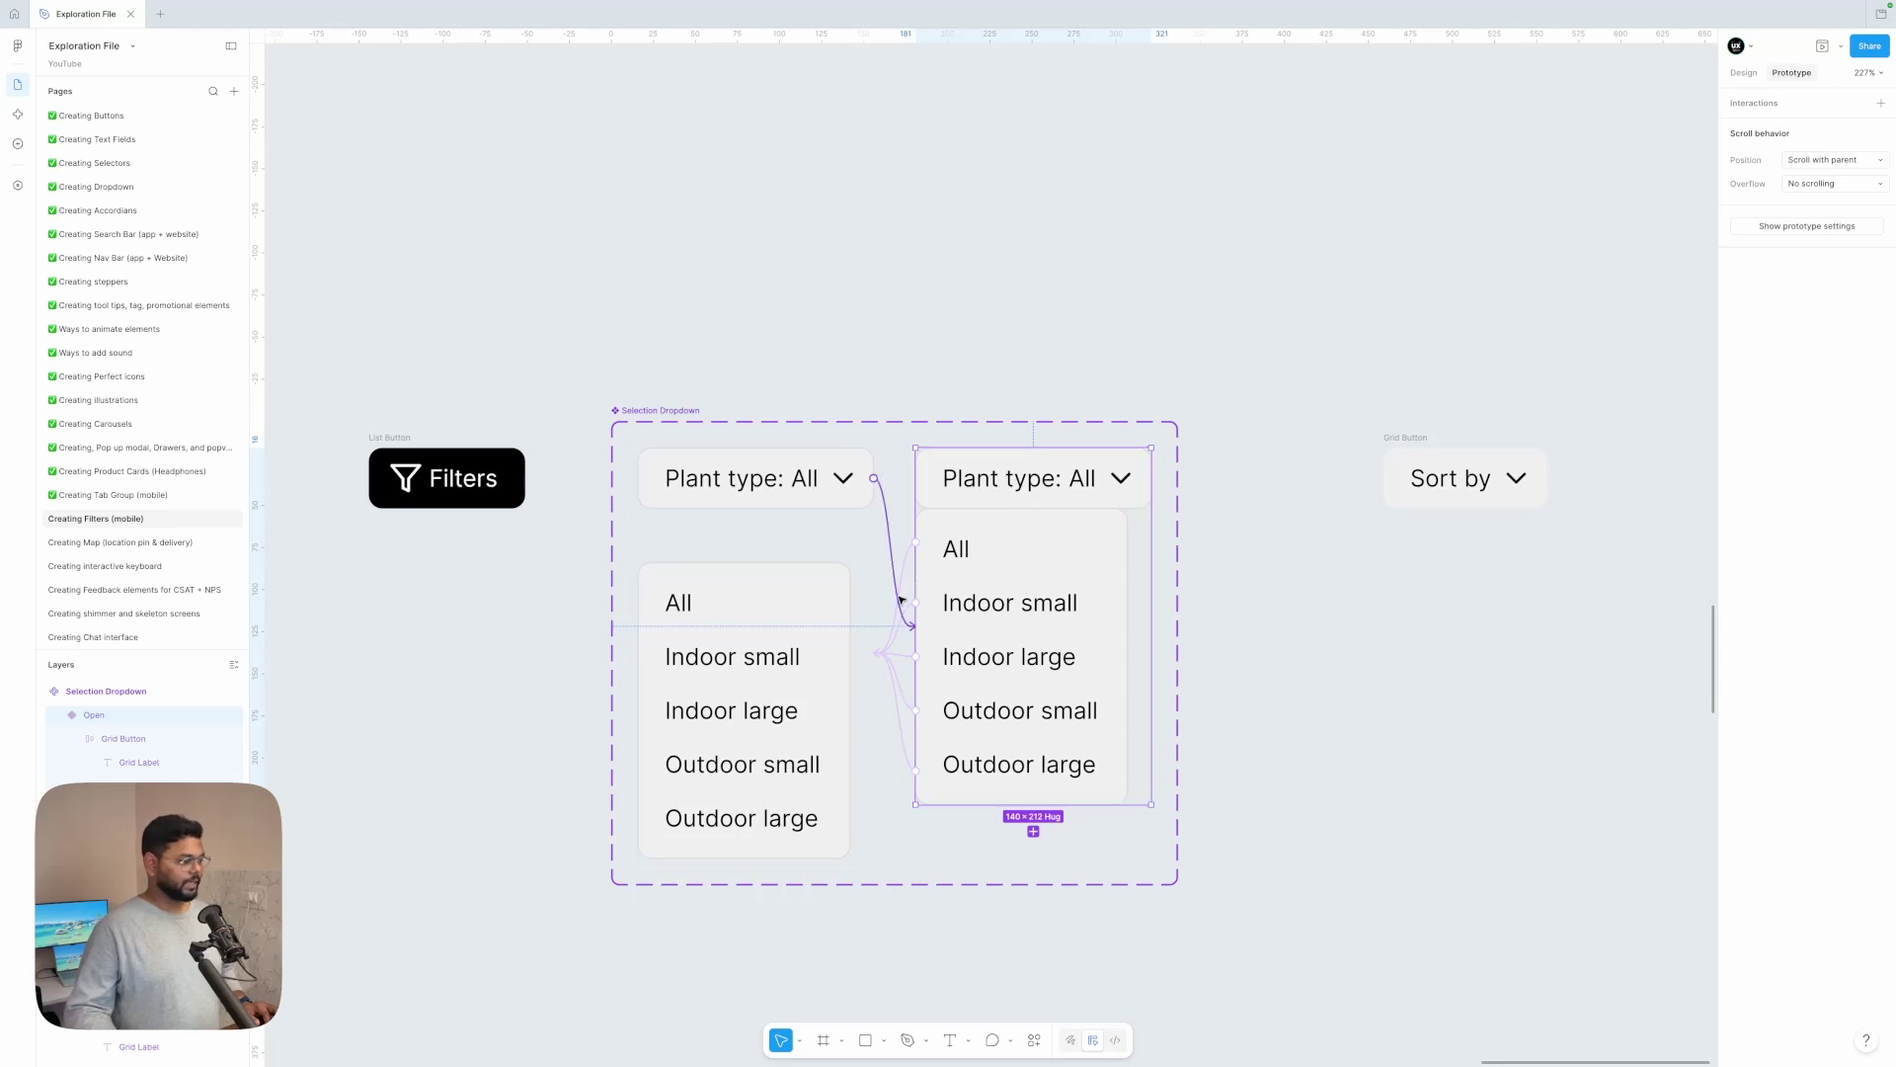
{"action": "left_click", "coordinate": [964, 551]}
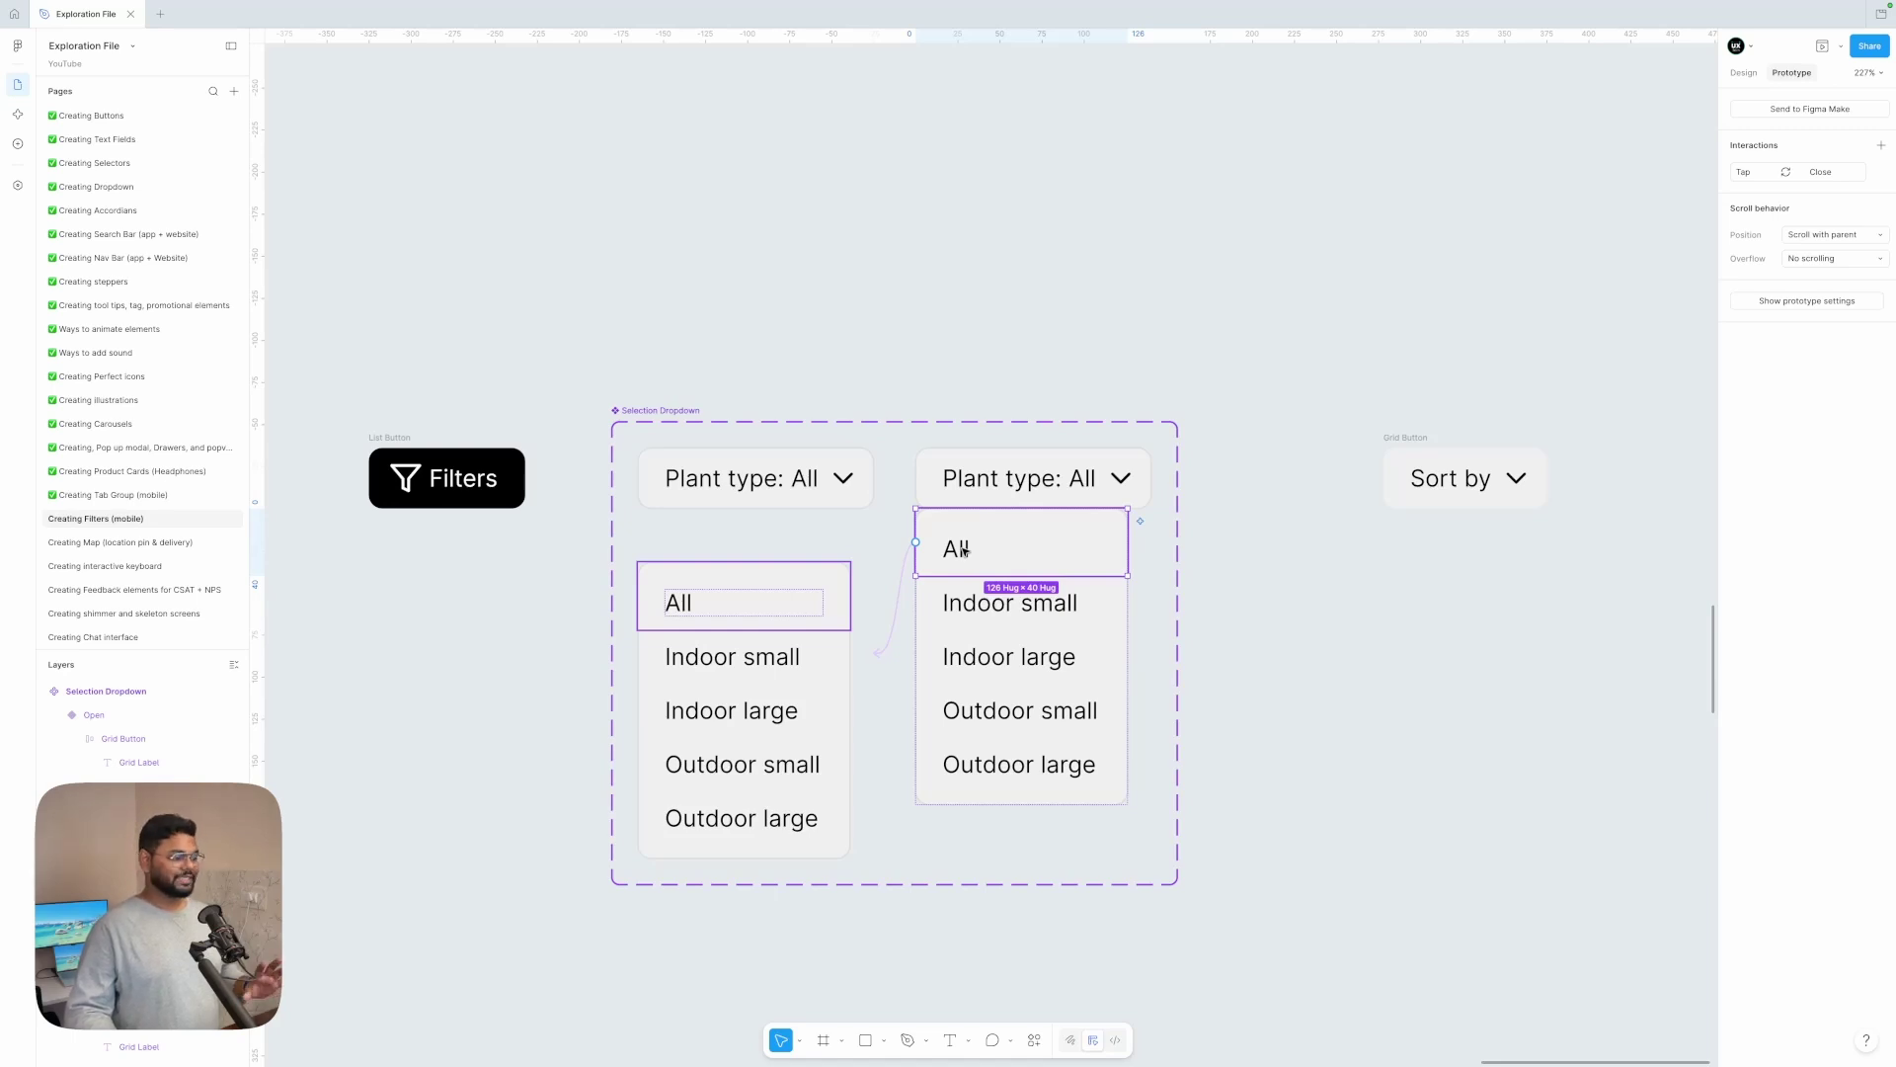
- Add a Set variable mode action to the All option's tap interaction, with collection Filter and mode All
{"action": "left_click", "coordinate": [903, 578]}
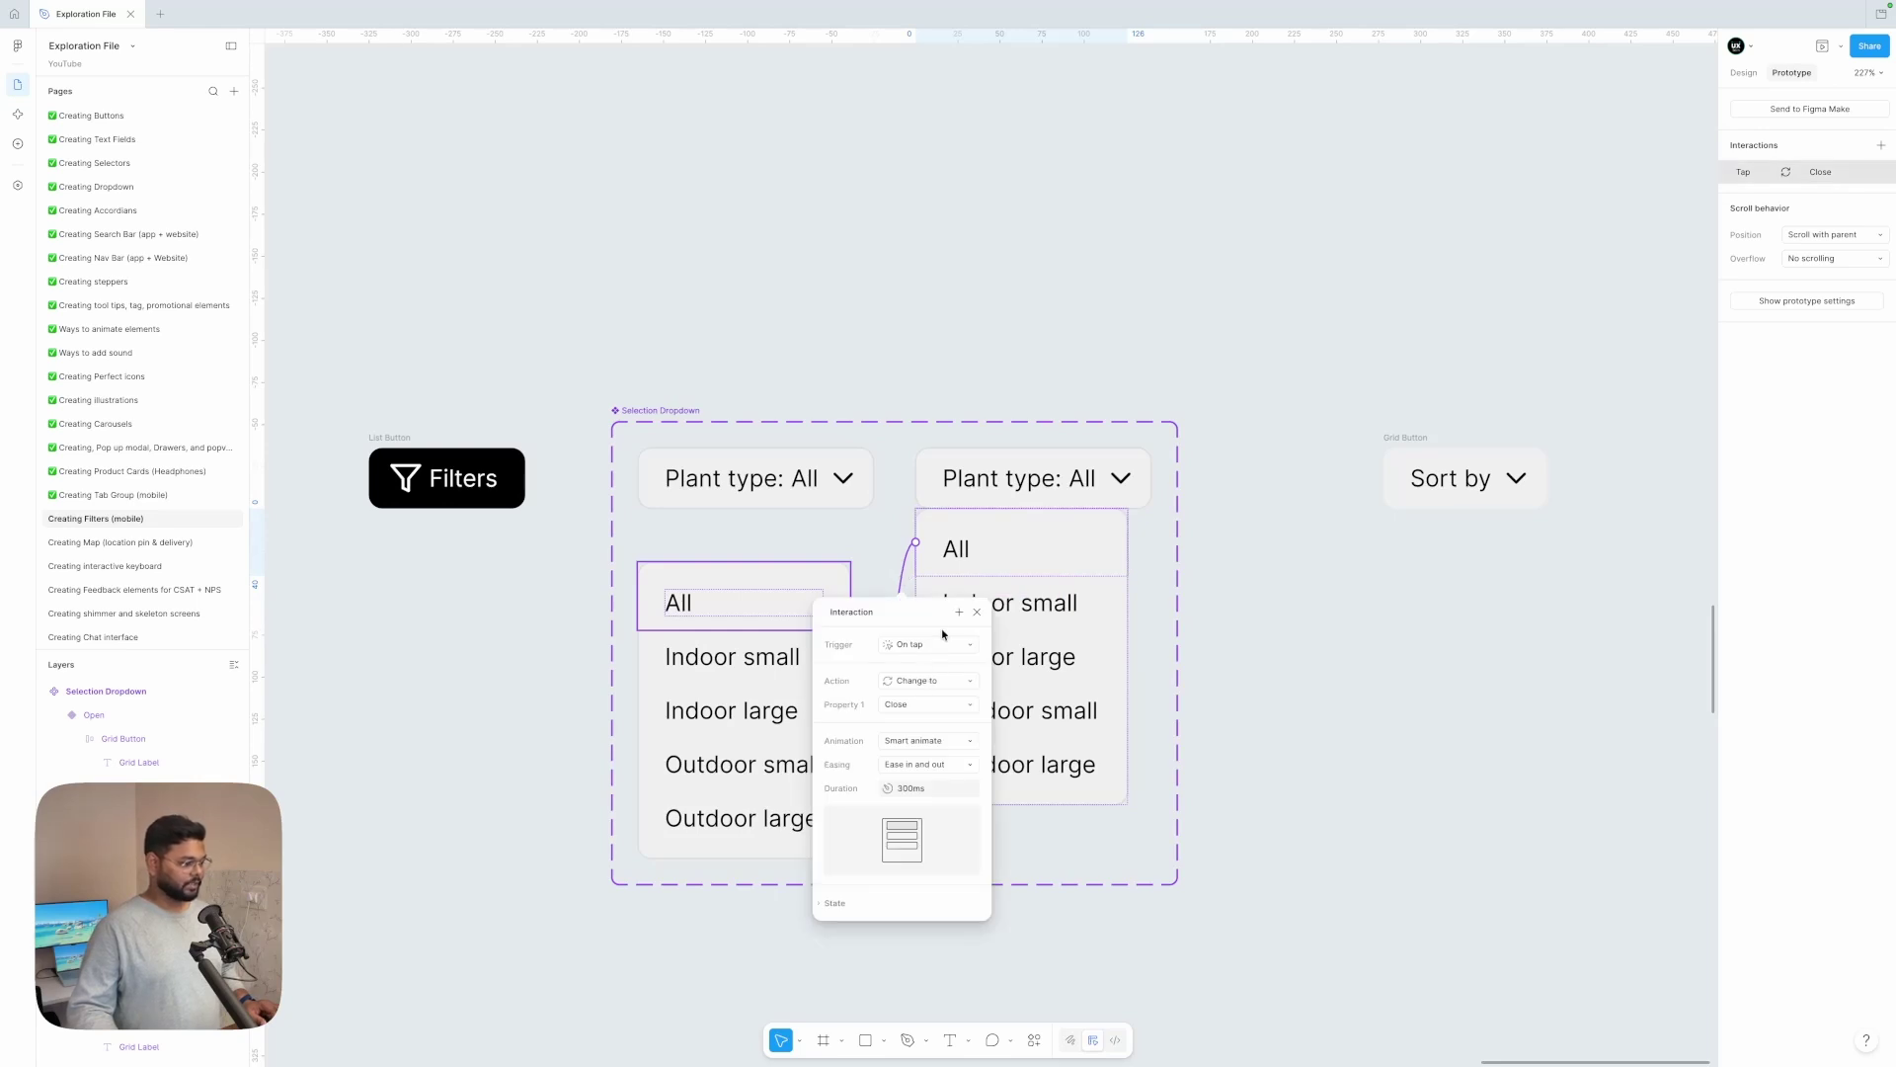
{"action": "left_click", "coordinate": [933, 681]}
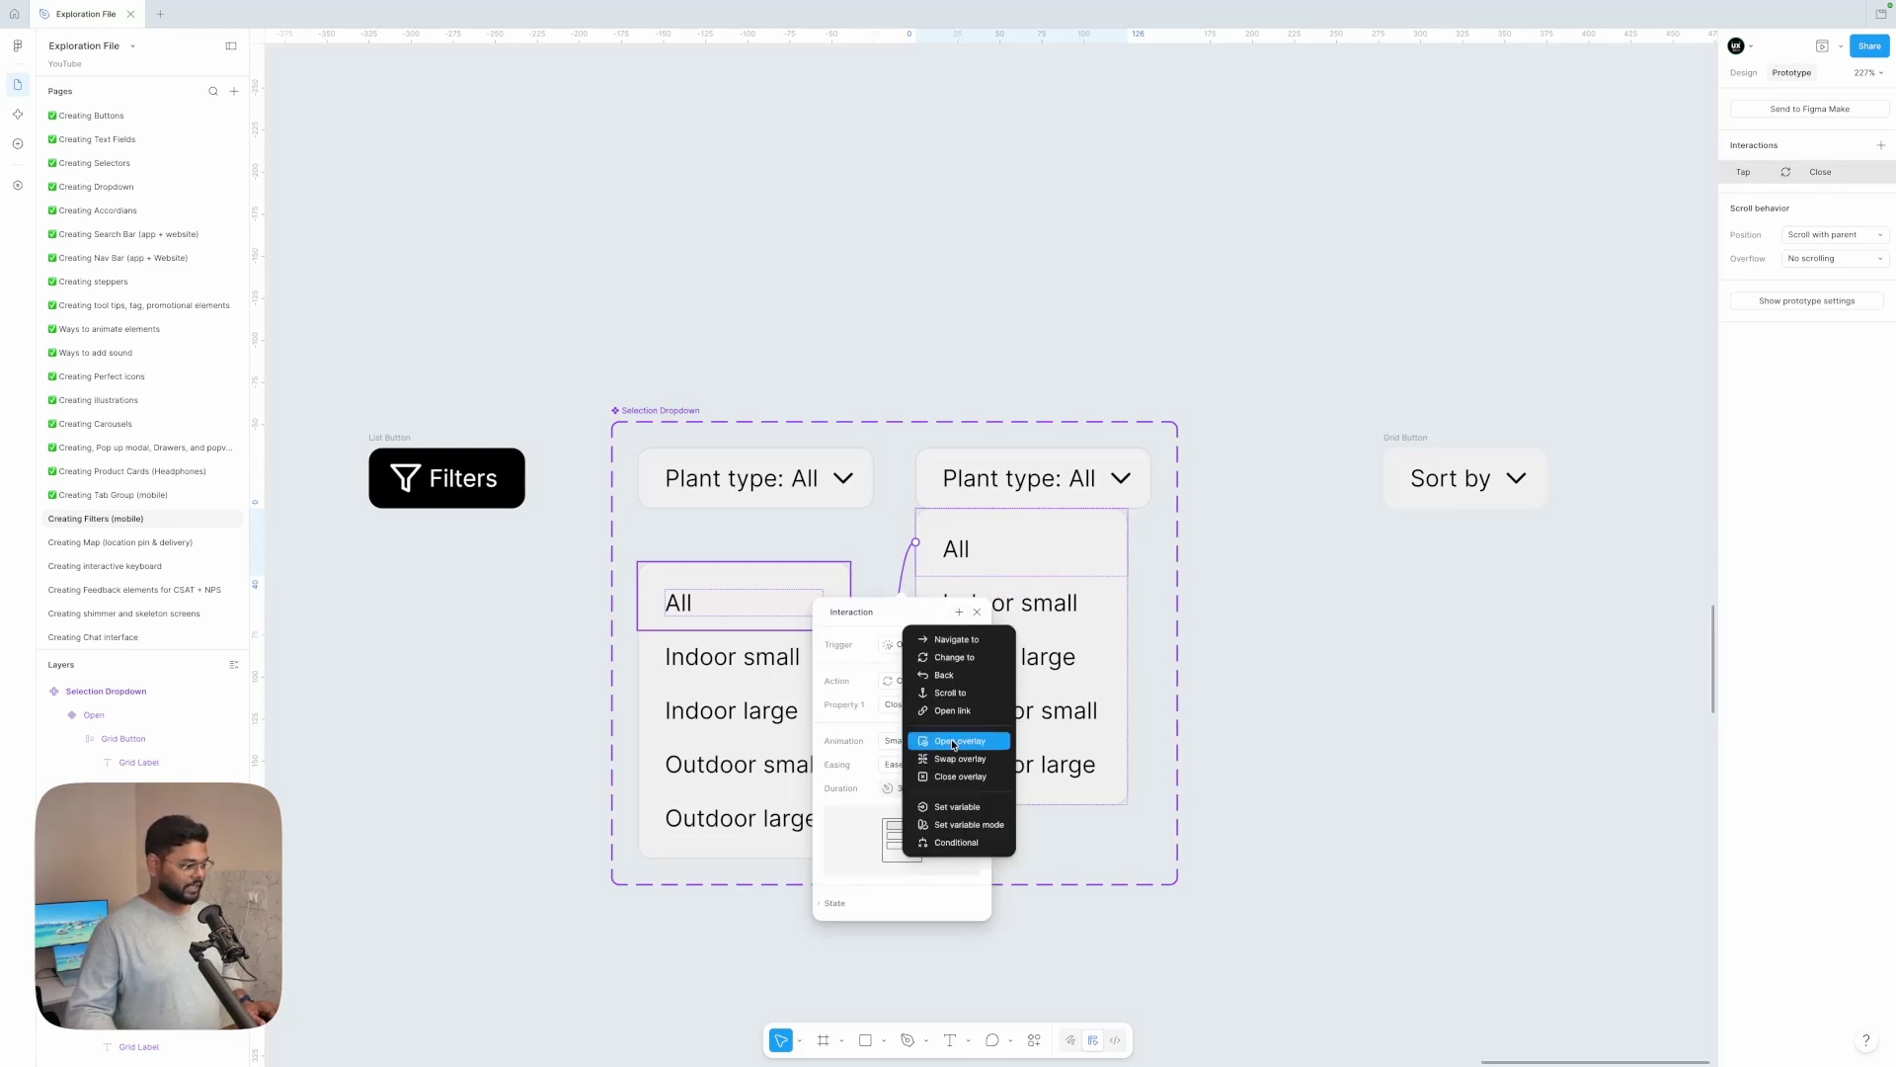
{"action": "left_click", "coordinate": [962, 825]}
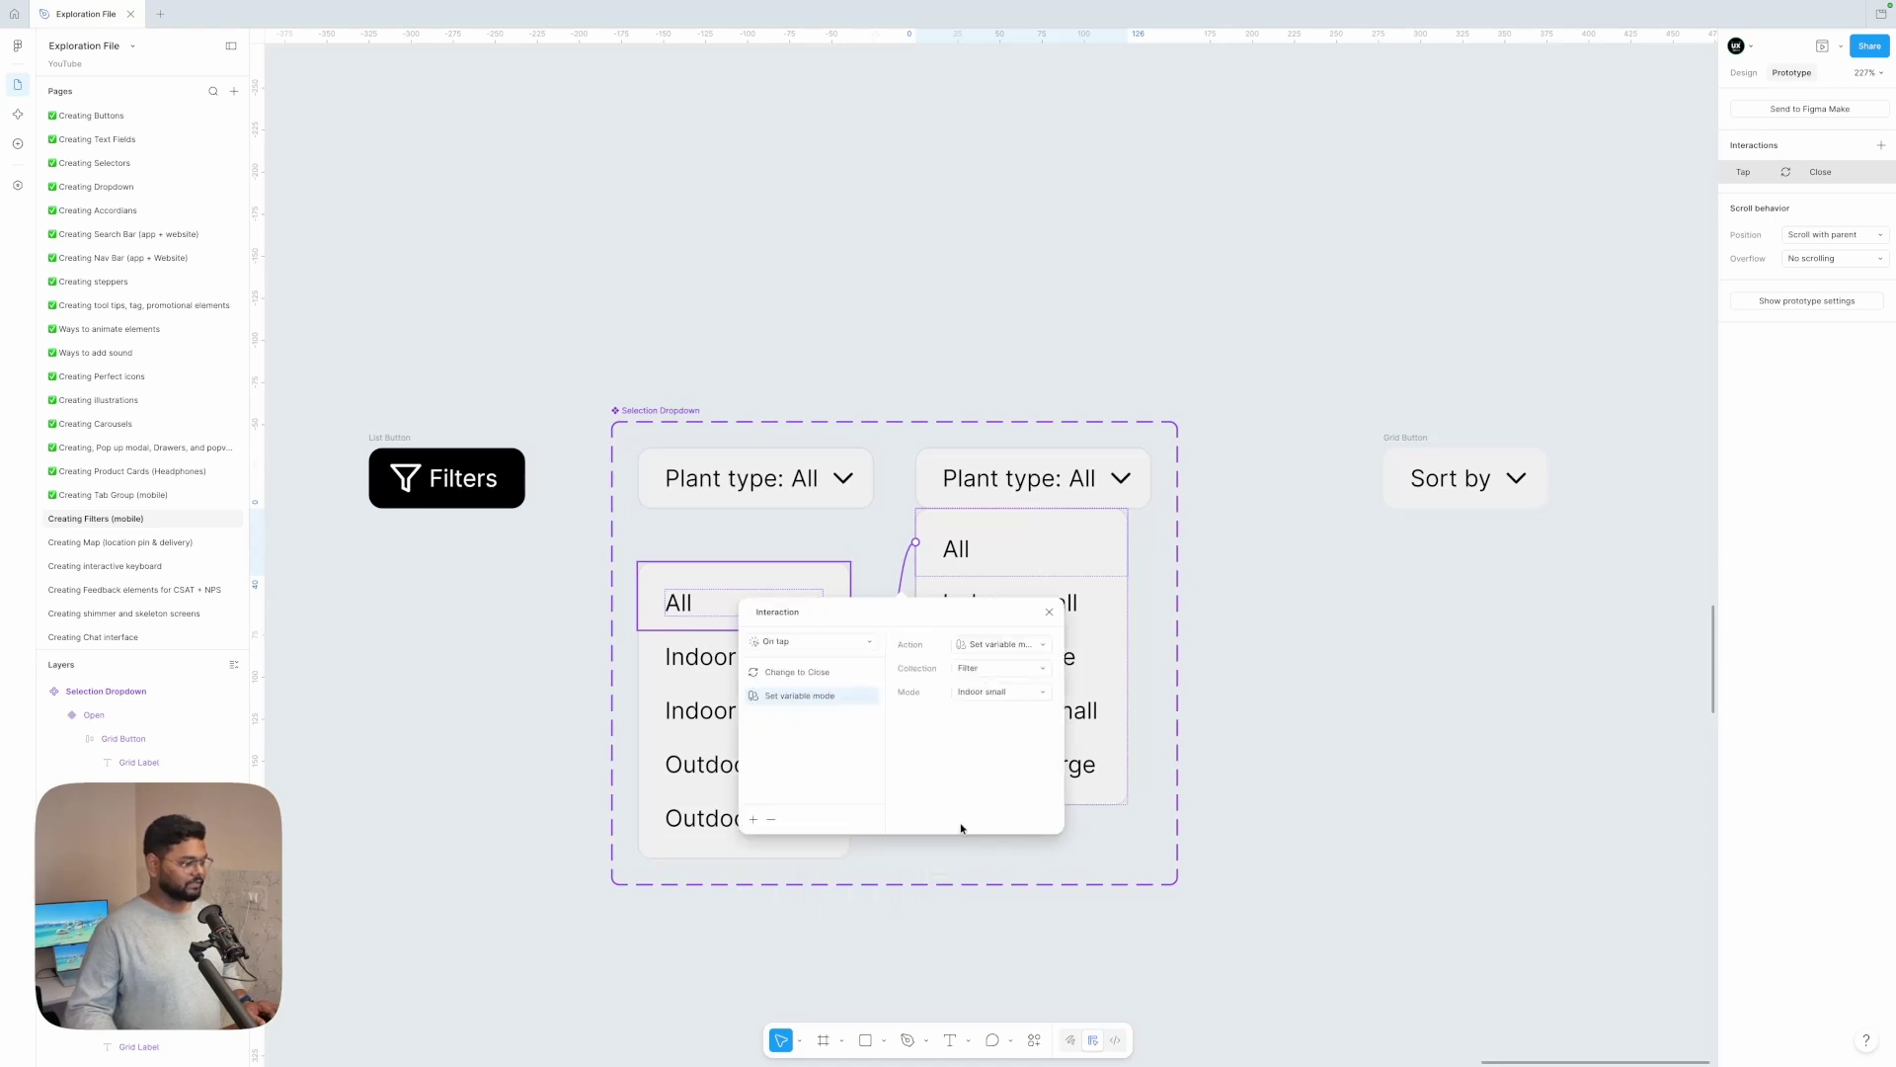
{"action": "left_click", "coordinate": [1003, 695]}
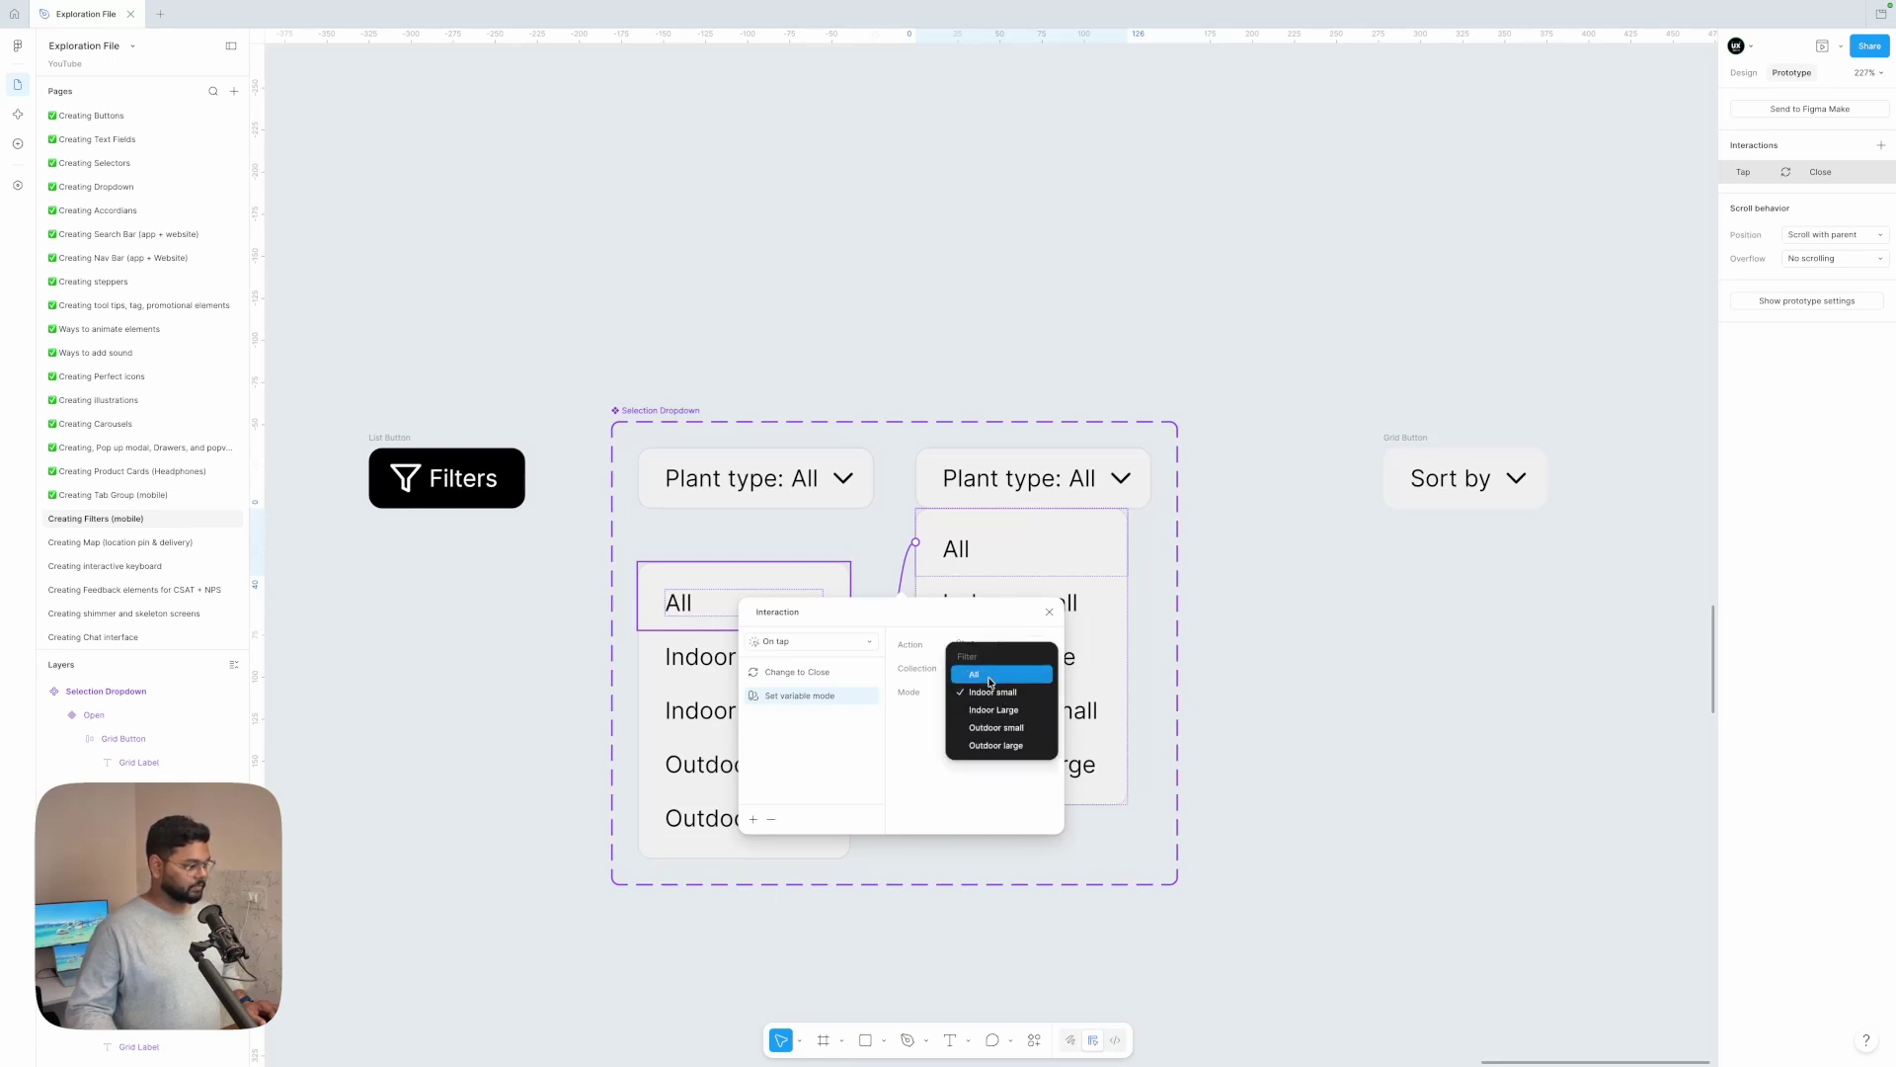
{"action": "left_click", "coordinate": [989, 677]}
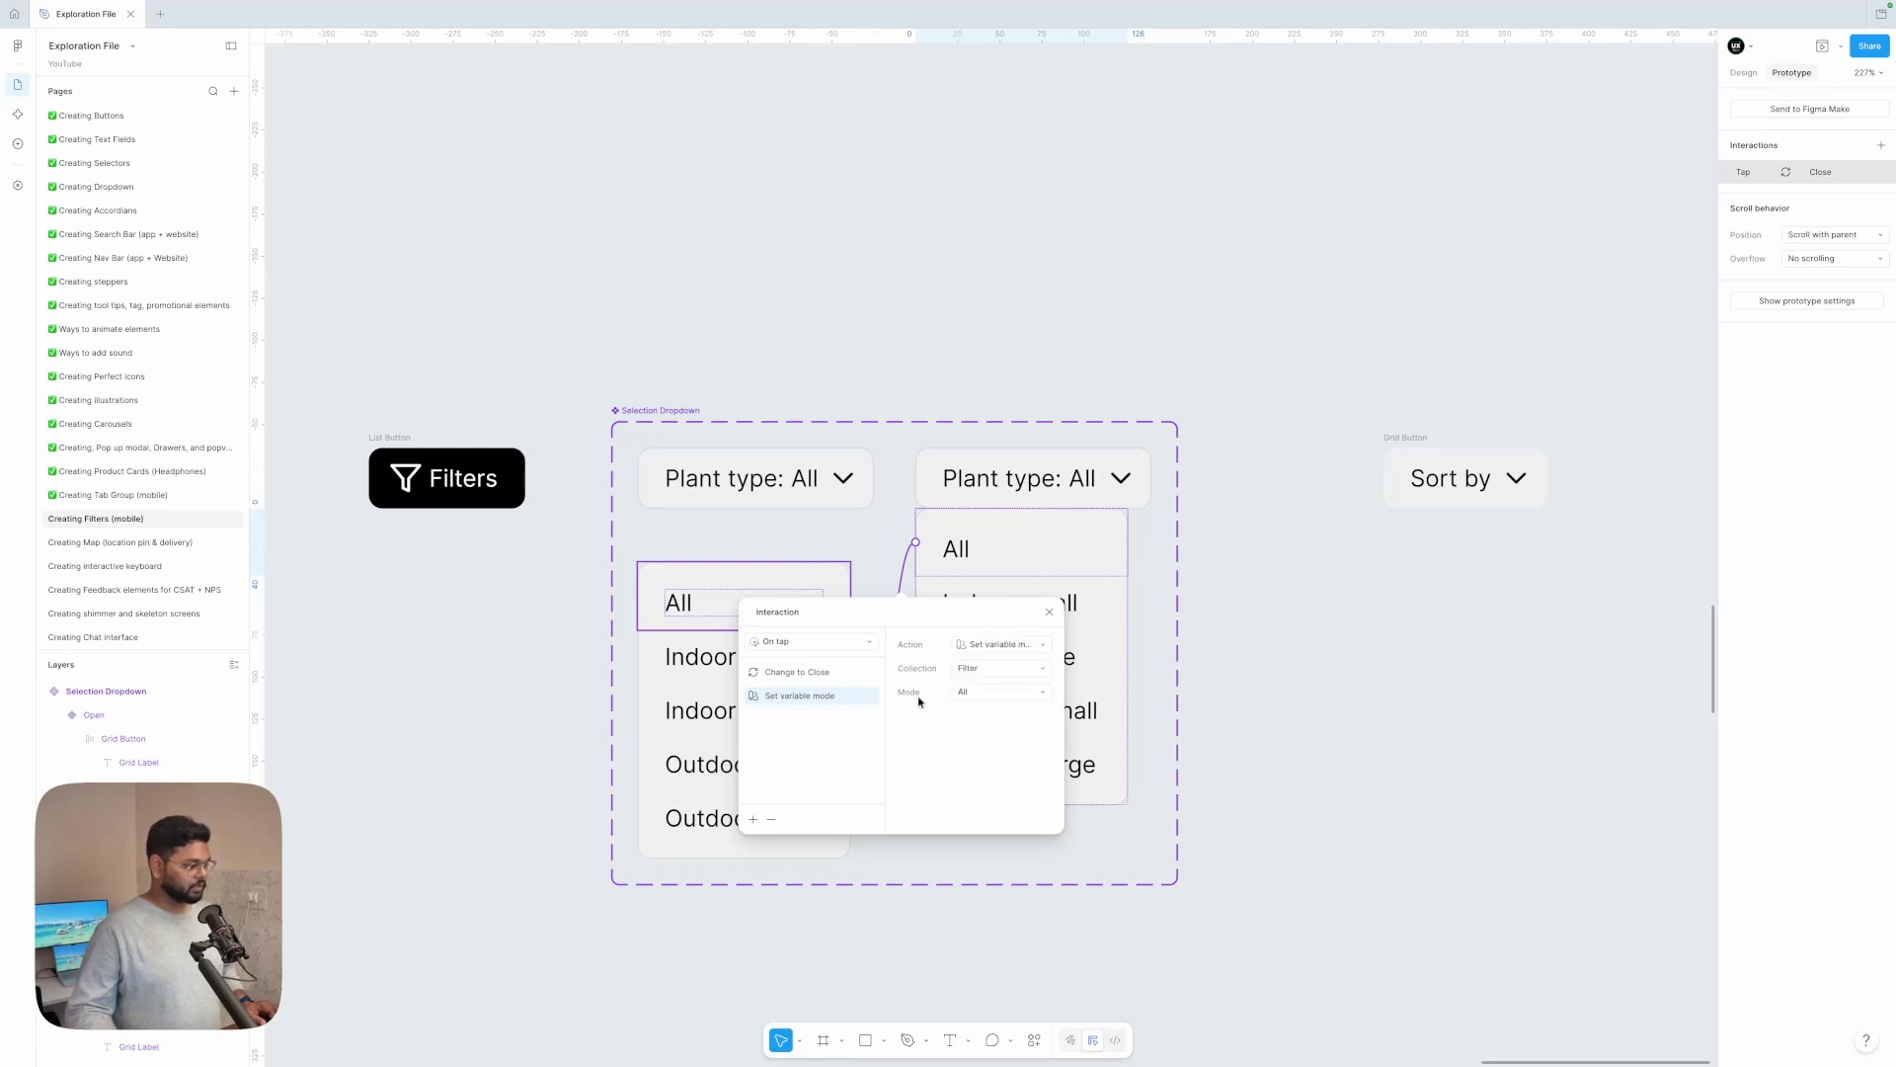
{"action": "left_click", "coordinate": [1049, 611]}
- Add a Set variable mode action to the Indoor small option's tap interaction, with collection Filter and mode Indoor small
{"action": "left_click", "coordinate": [1033, 608]}
{"action": "left_click", "coordinate": [897, 640]}
{"action": "left_click", "coordinate": [948, 672]}
{"action": "left_click", "coordinate": [954, 879]}
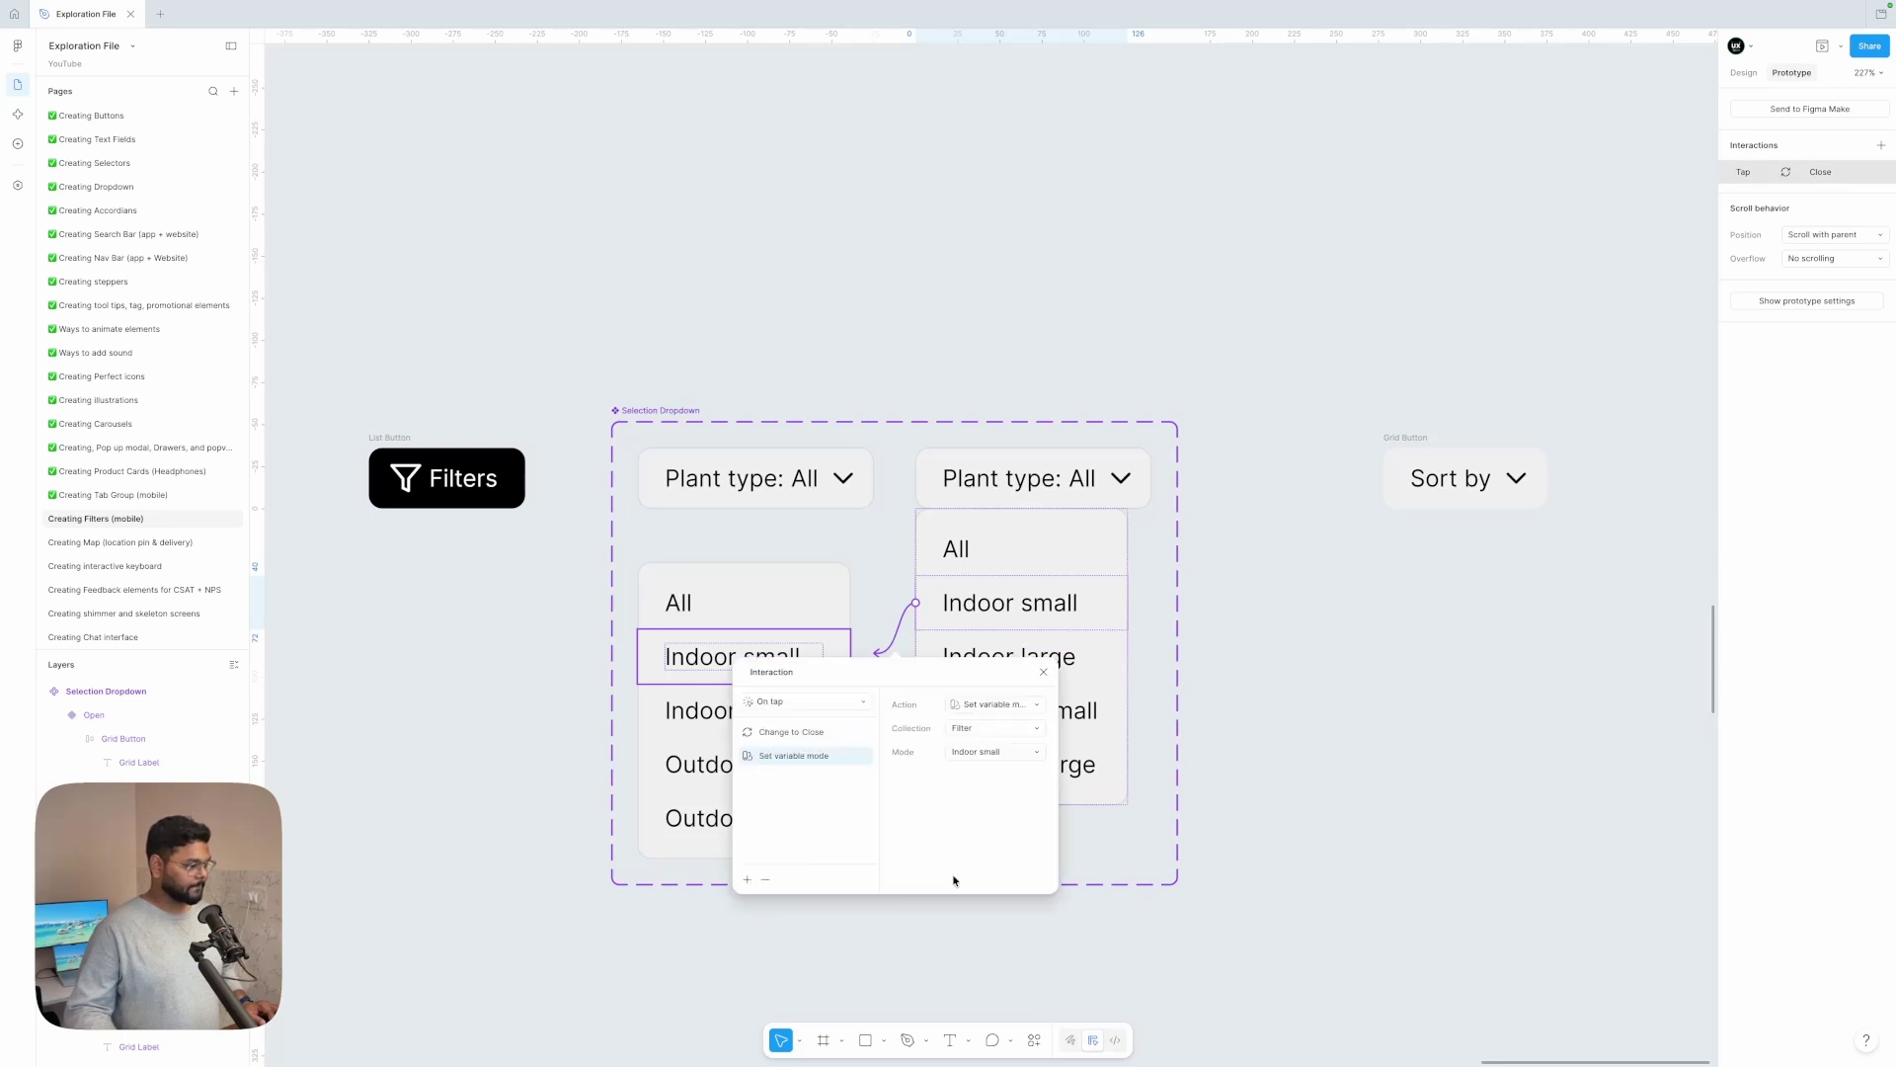
{"action": "left_click", "coordinate": [980, 753]}
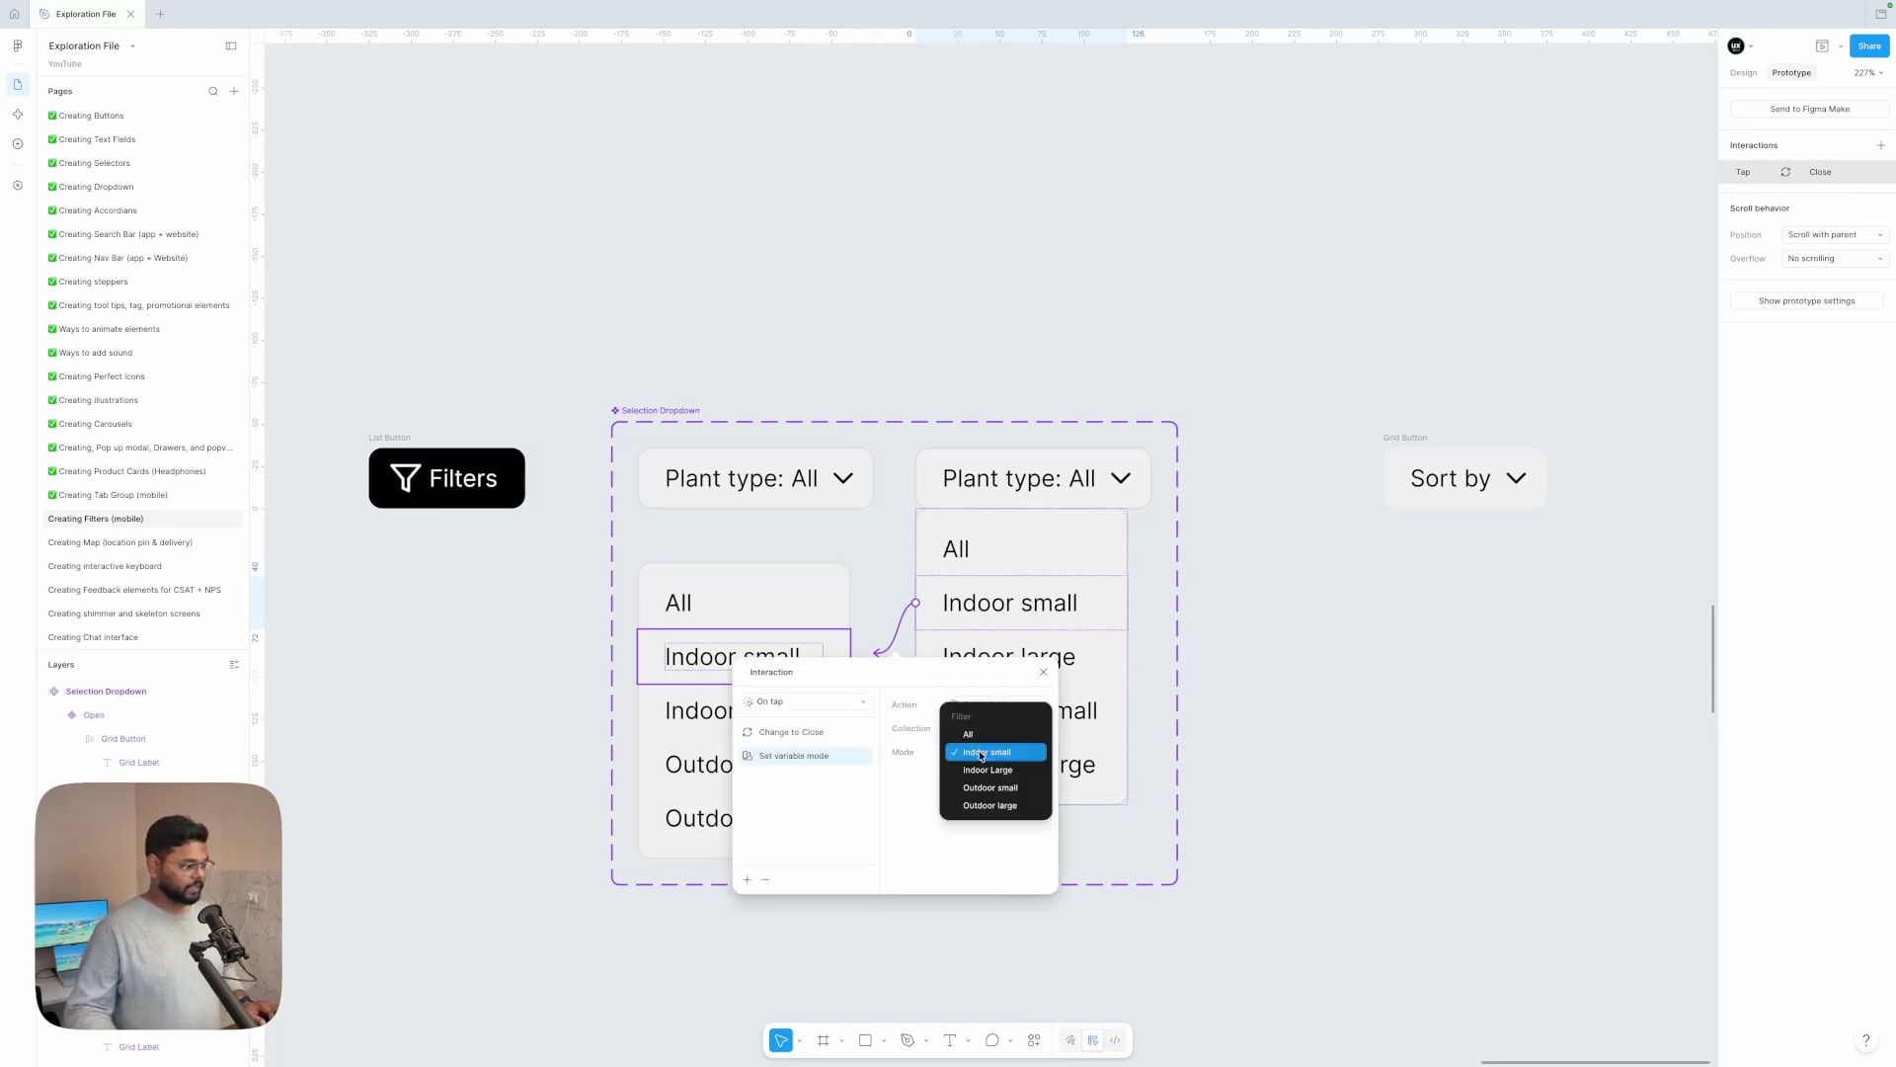
{"action": "left_click", "coordinate": [964, 756]}
{"action": "left_click", "coordinate": [1044, 673]}
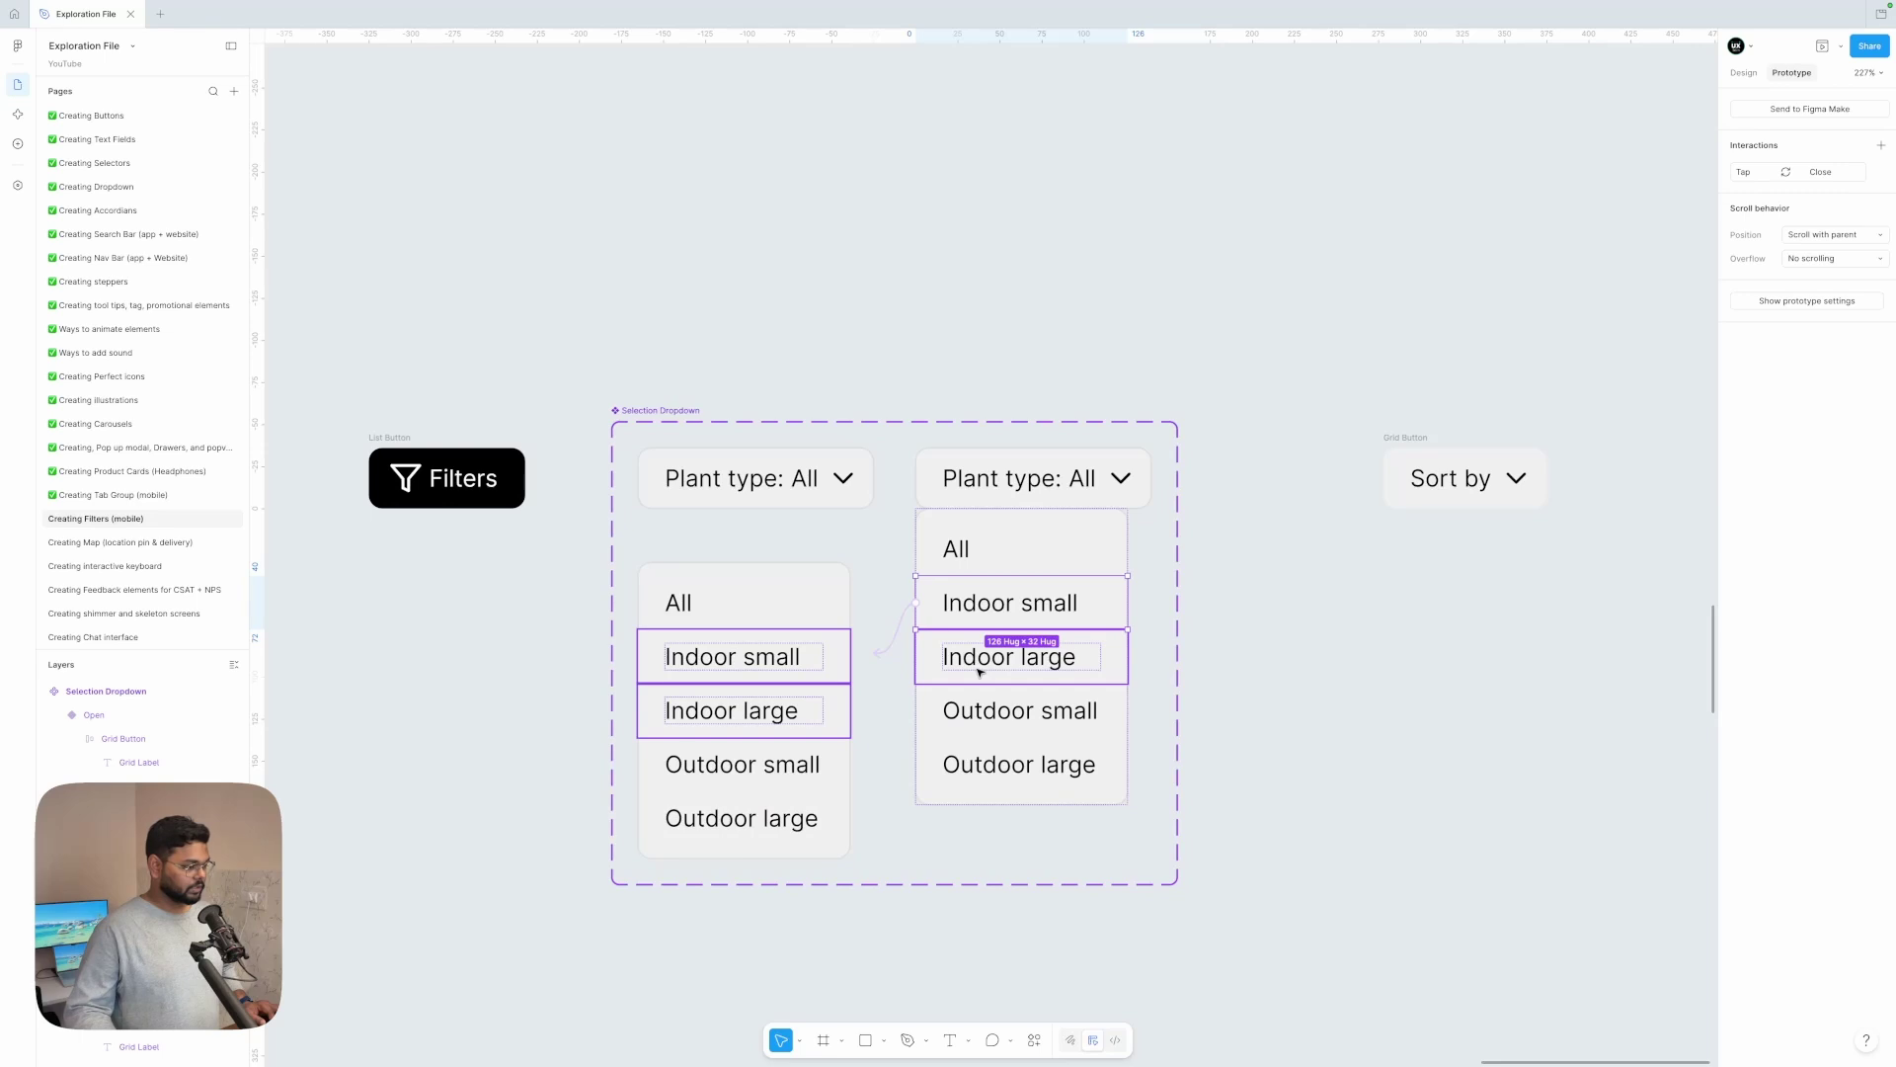
- Add a Set variable mode action to the Indoor large option's tap interaction, with the Filter collection's Indoor Large mode
{"action": "left_click", "coordinate": [978, 665]}
{"action": "left_click", "coordinate": [896, 655]}
{"action": "left_click", "coordinate": [949, 691]}
{"action": "left_click", "coordinate": [942, 900]}
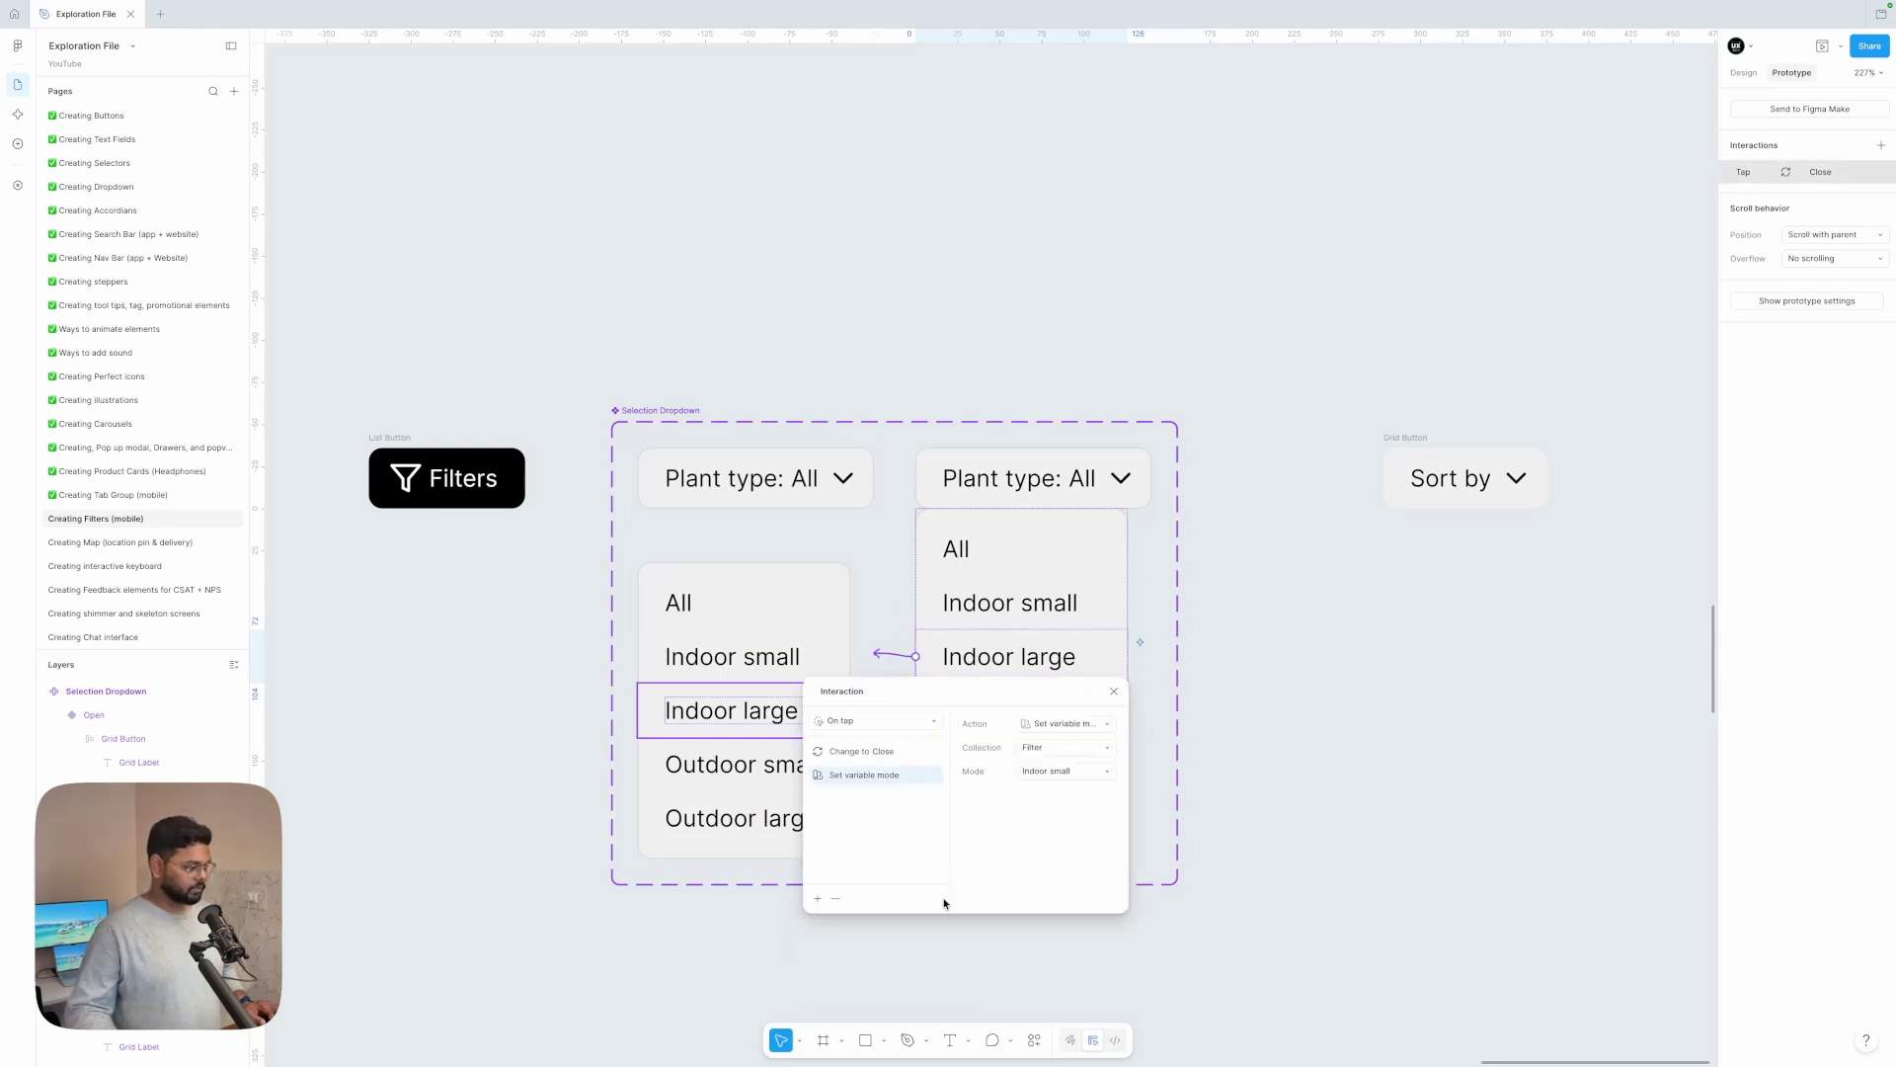
{"action": "left_click", "coordinate": [1049, 772]}
{"action": "left_click", "coordinate": [1059, 789]}
{"action": "left_click", "coordinate": [1113, 691]}
- Add a Set variable mode action to the Outdoor small option's tap interaction, using the Outdoor small mode
{"action": "left_click", "coordinate": [934, 709]}
{"action": "left_click", "coordinate": [978, 751]}
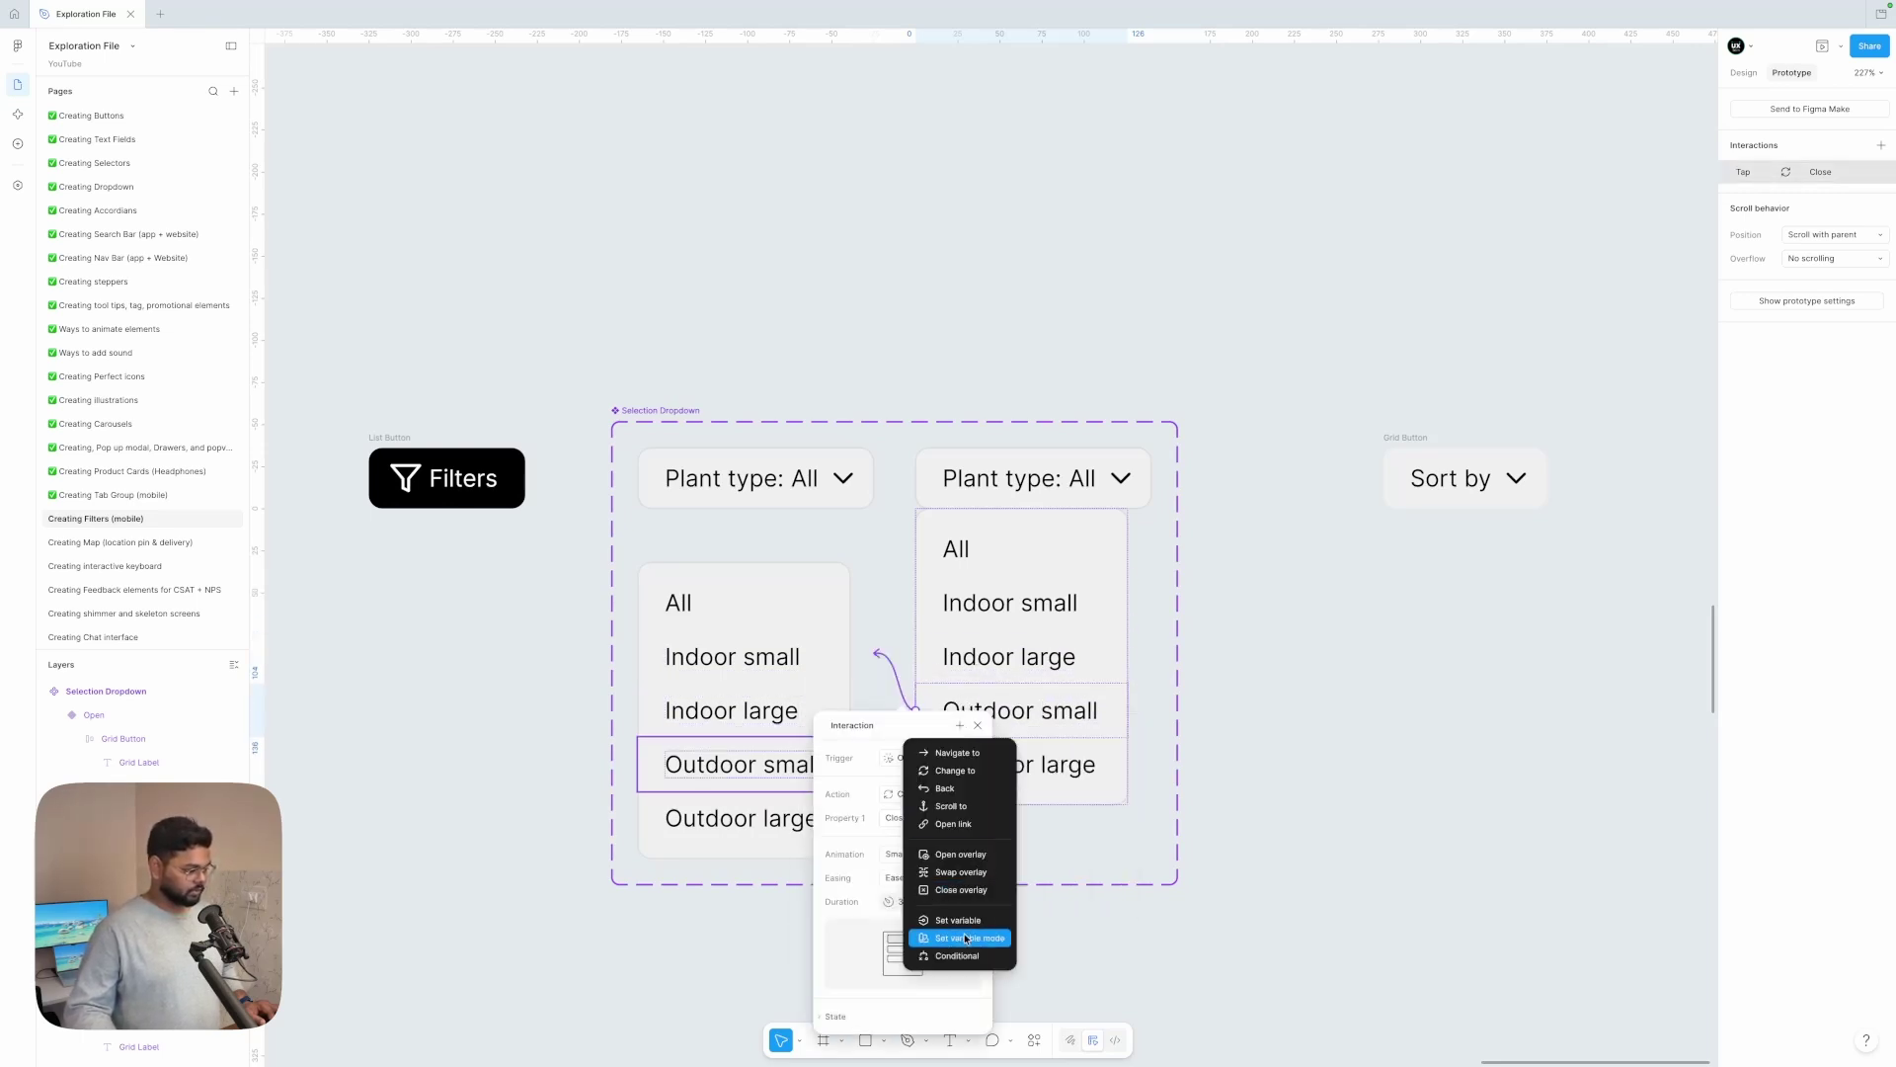
{"action": "left_click", "coordinate": [965, 931]}
{"action": "left_click", "coordinate": [1027, 765]}
{"action": "left_click", "coordinate": [988, 842]}
- Add a Set variable mode action to the Outdoor large option's tap interaction, using the Outdoor large mode
{"action": "left_click", "coordinate": [951, 763]}
{"action": "left_click", "coordinate": [951, 764]}
{"action": "left_click", "coordinate": [918, 929]}
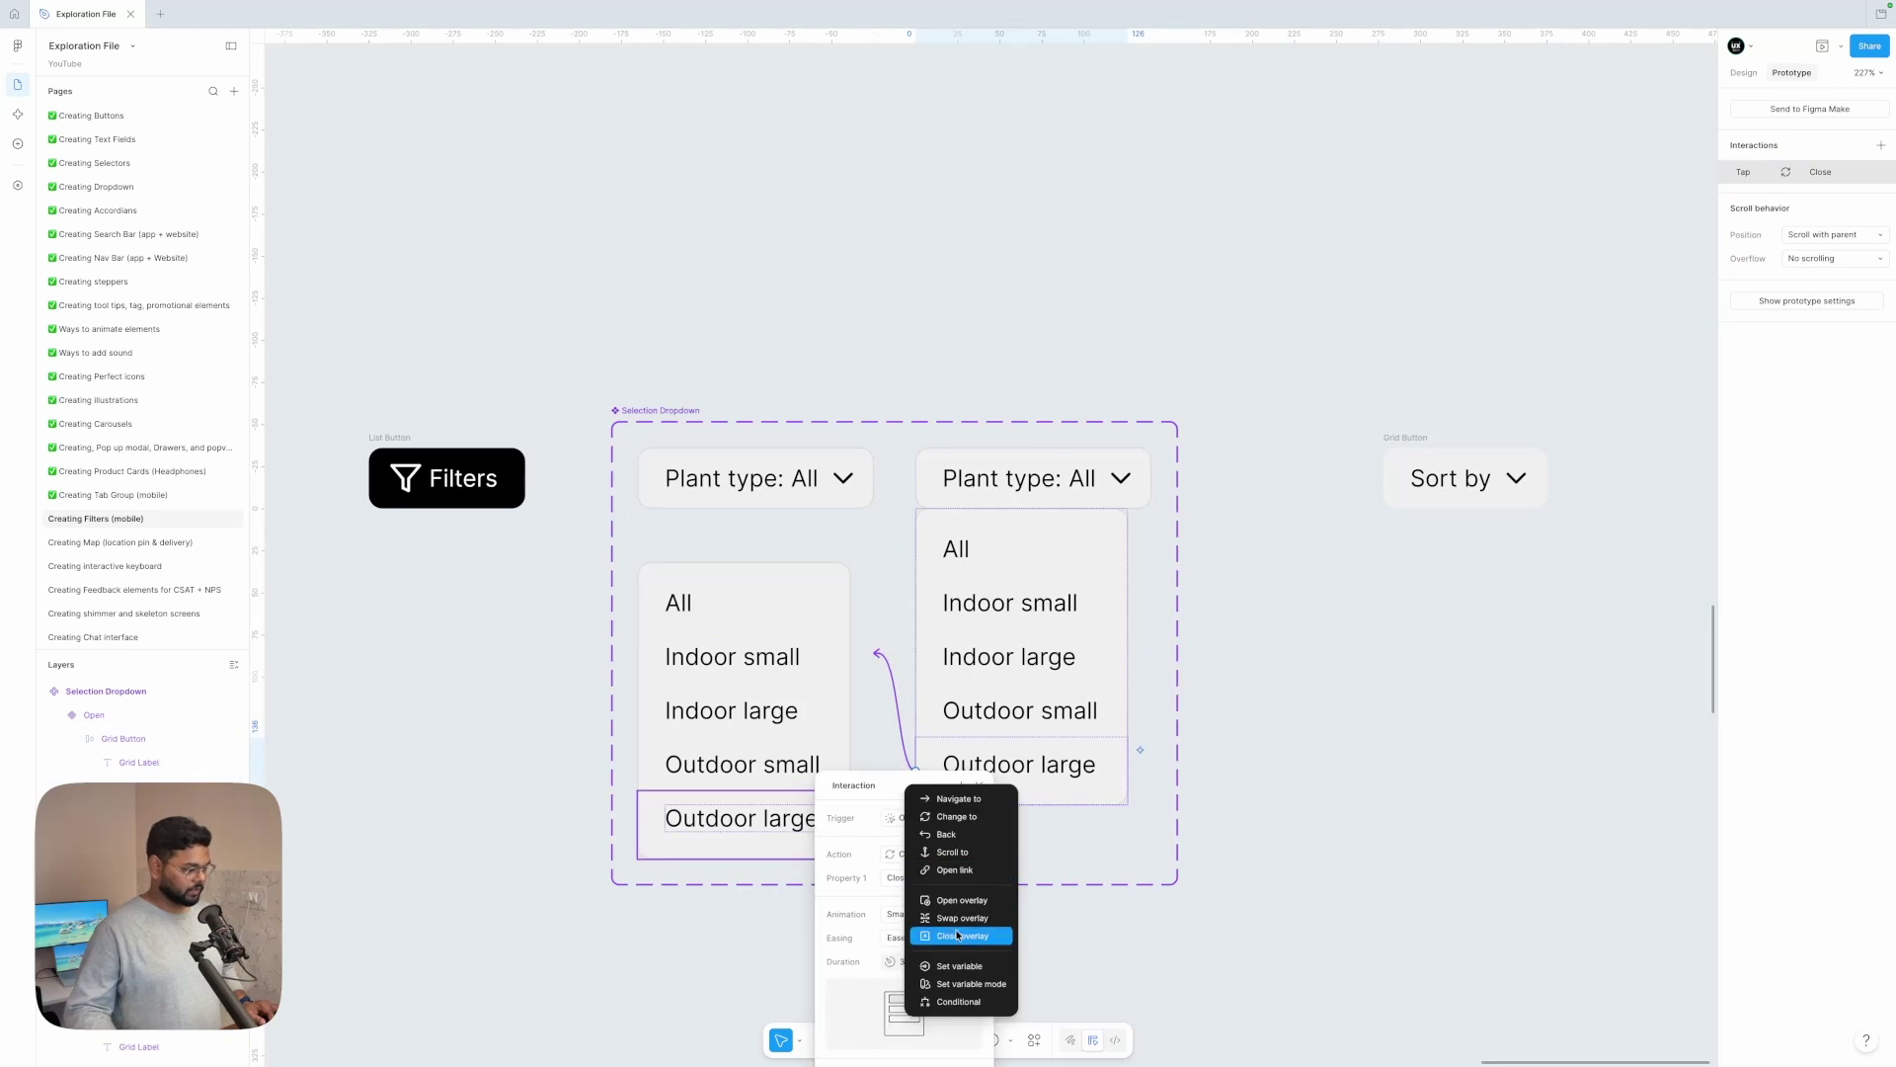
{"action": "left_click", "coordinate": [965, 935]}
{"action": "left_click", "coordinate": [1227, 784]}
- Place an instance of the Selection Dropdown component from this file's Creating Filters (mobile) assets on the canvas
{"action": "scroll", "coordinate": [1226, 784], "scroll_direction": "down", "scroll_amount": 5}
{"action": "left_click", "coordinate": [17, 144]}
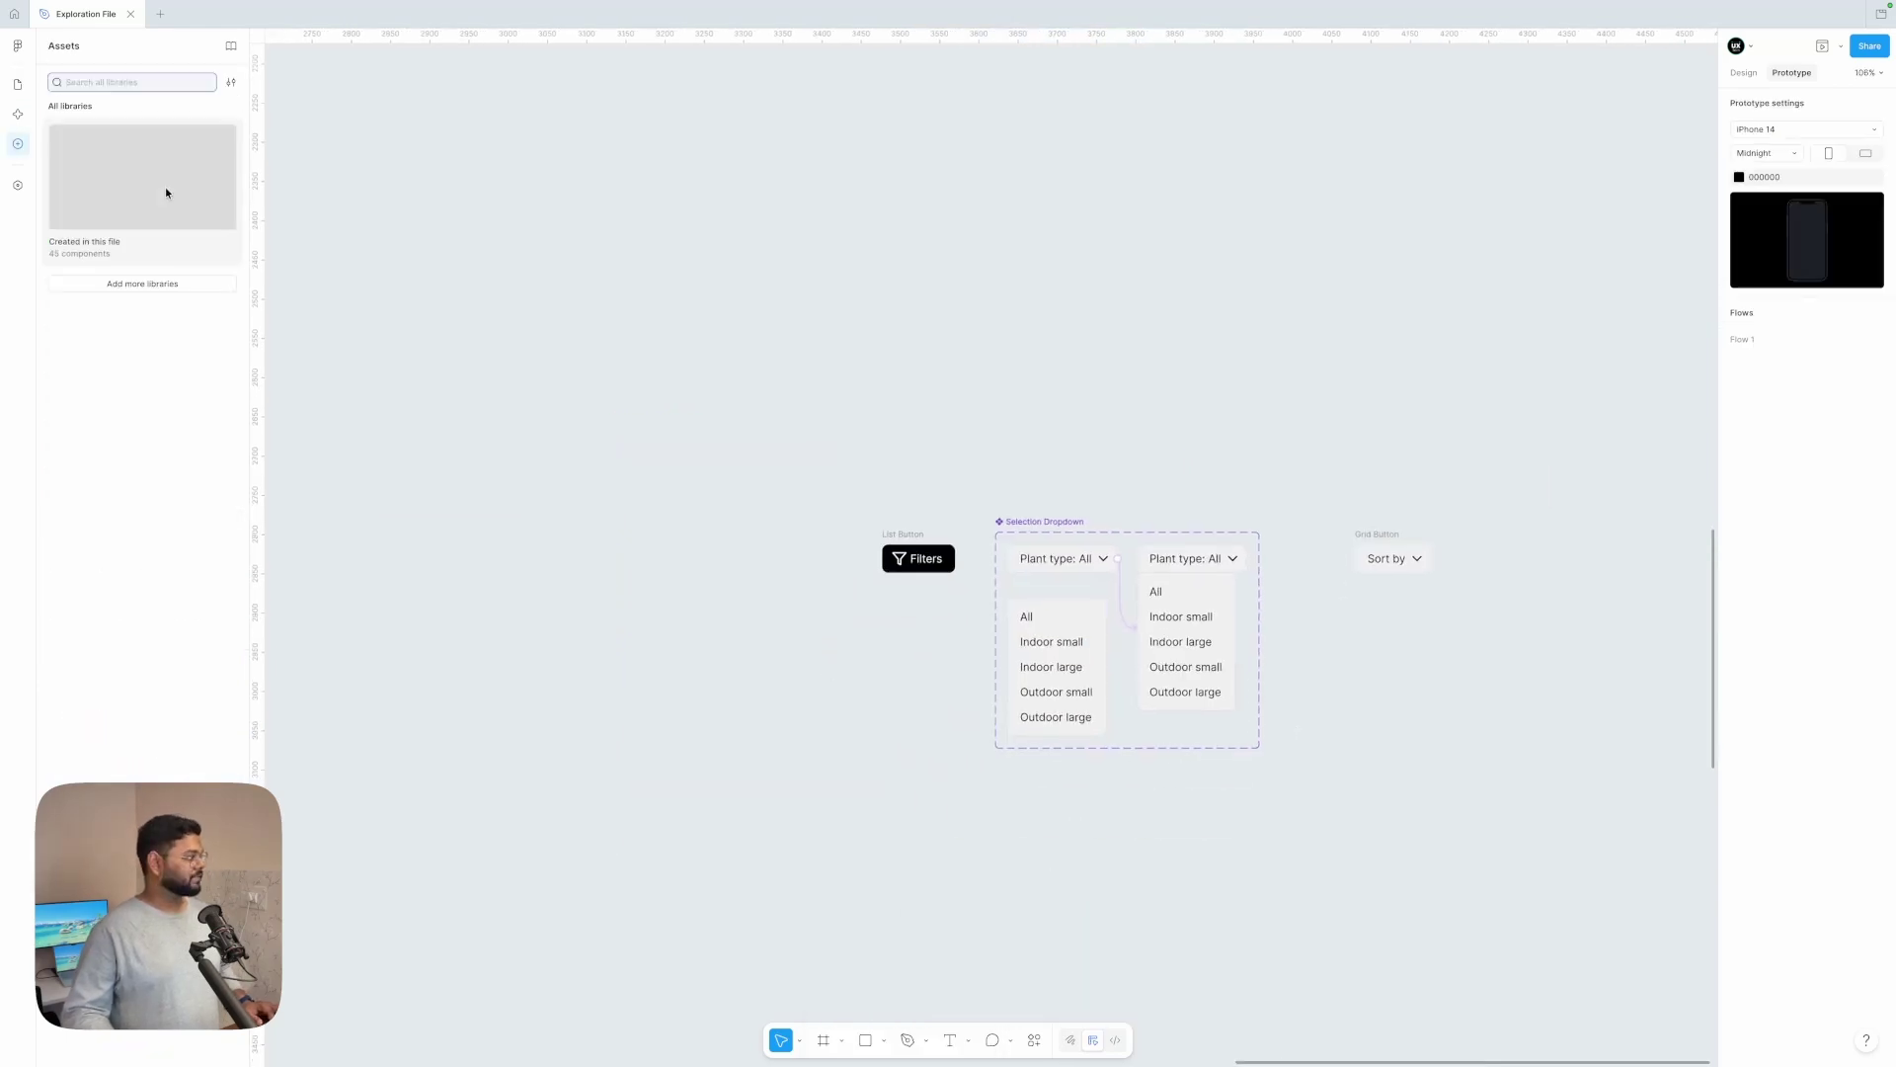
{"action": "left_click", "coordinate": [163, 186]}
{"action": "left_click", "coordinate": [175, 145]}
- Hide the options list in the Close variant of Selection Dropdown, leaving only its Plant type button
{"action": "left_click", "coordinate": [1067, 627]}
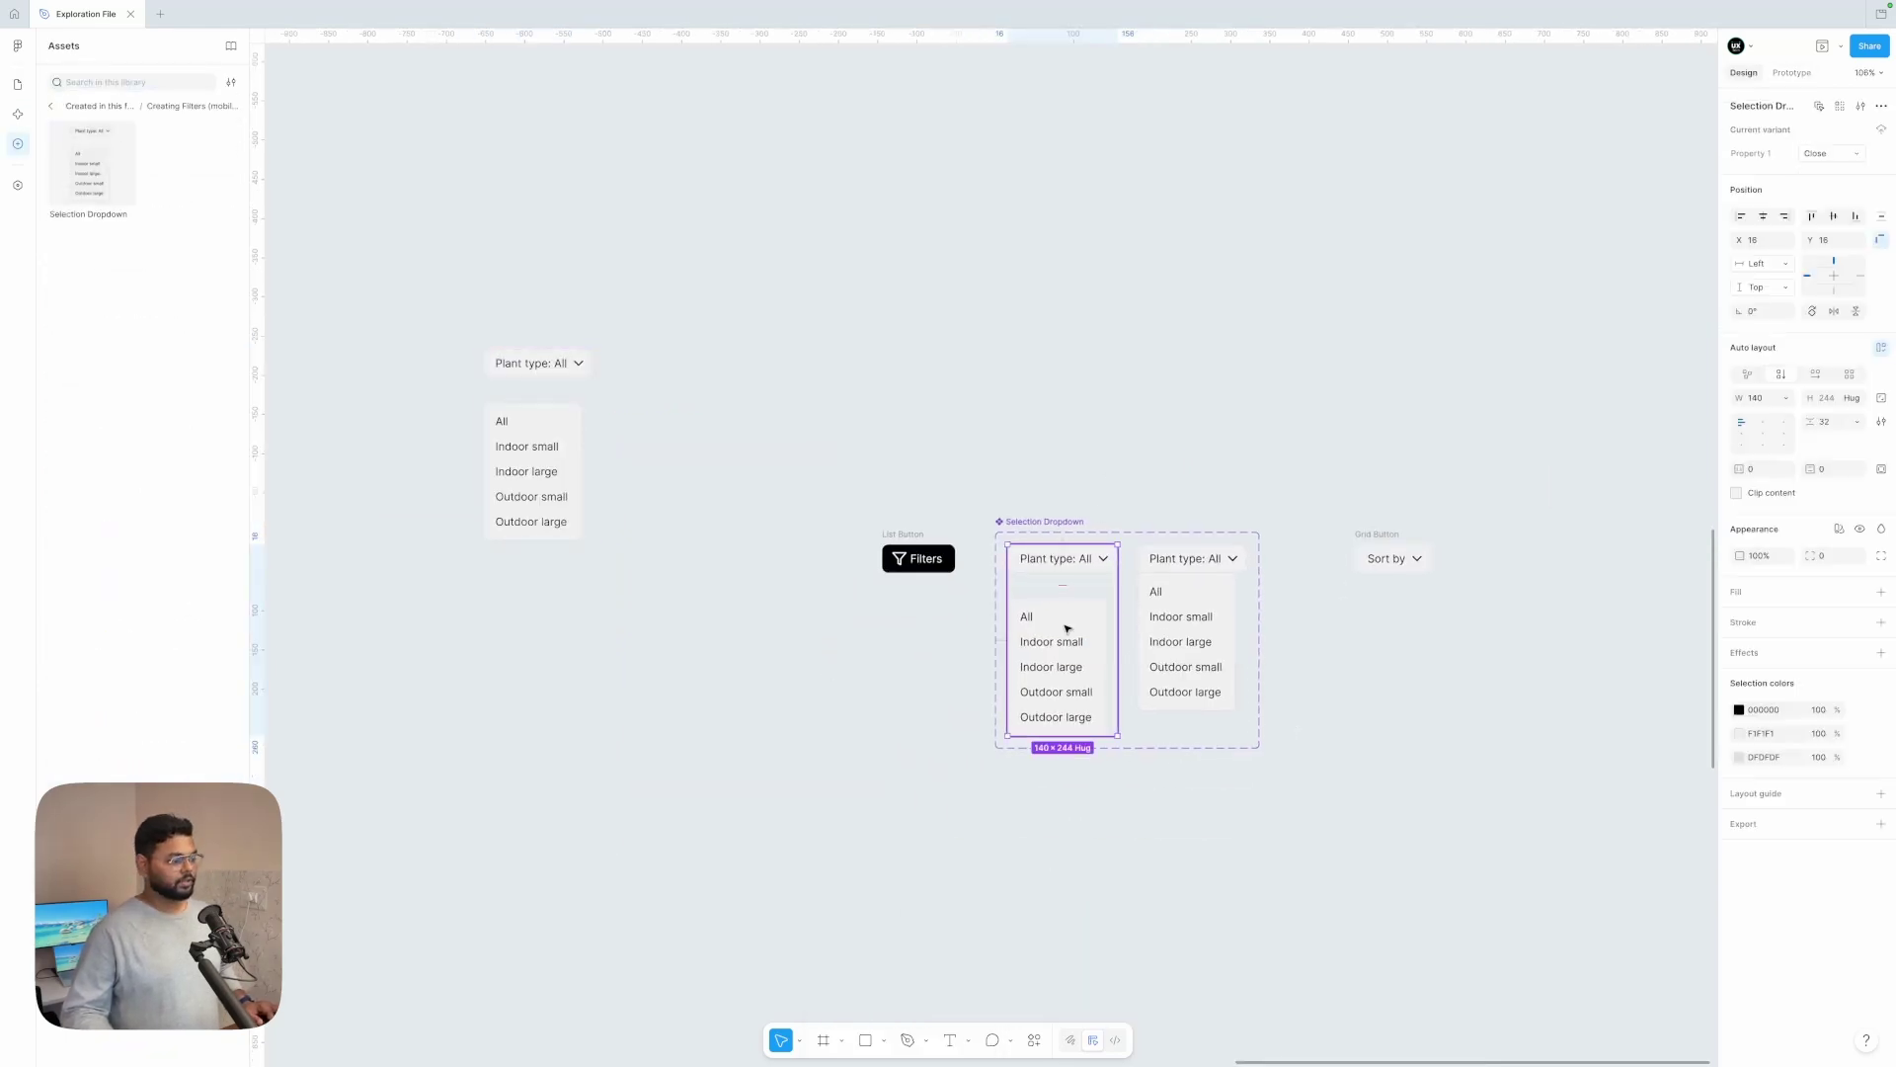
{"action": "left_click_drag", "start_coordinate": [1740, 457], "coordinate": [1746, 457]}
{"action": "left_click", "coordinate": [1350, 431]}
{"action": "left_click", "coordinate": [1045, 521]}
{"action": "scroll", "coordinate": [1097, 494], "scroll_direction": "left", "scroll_amount": 1}
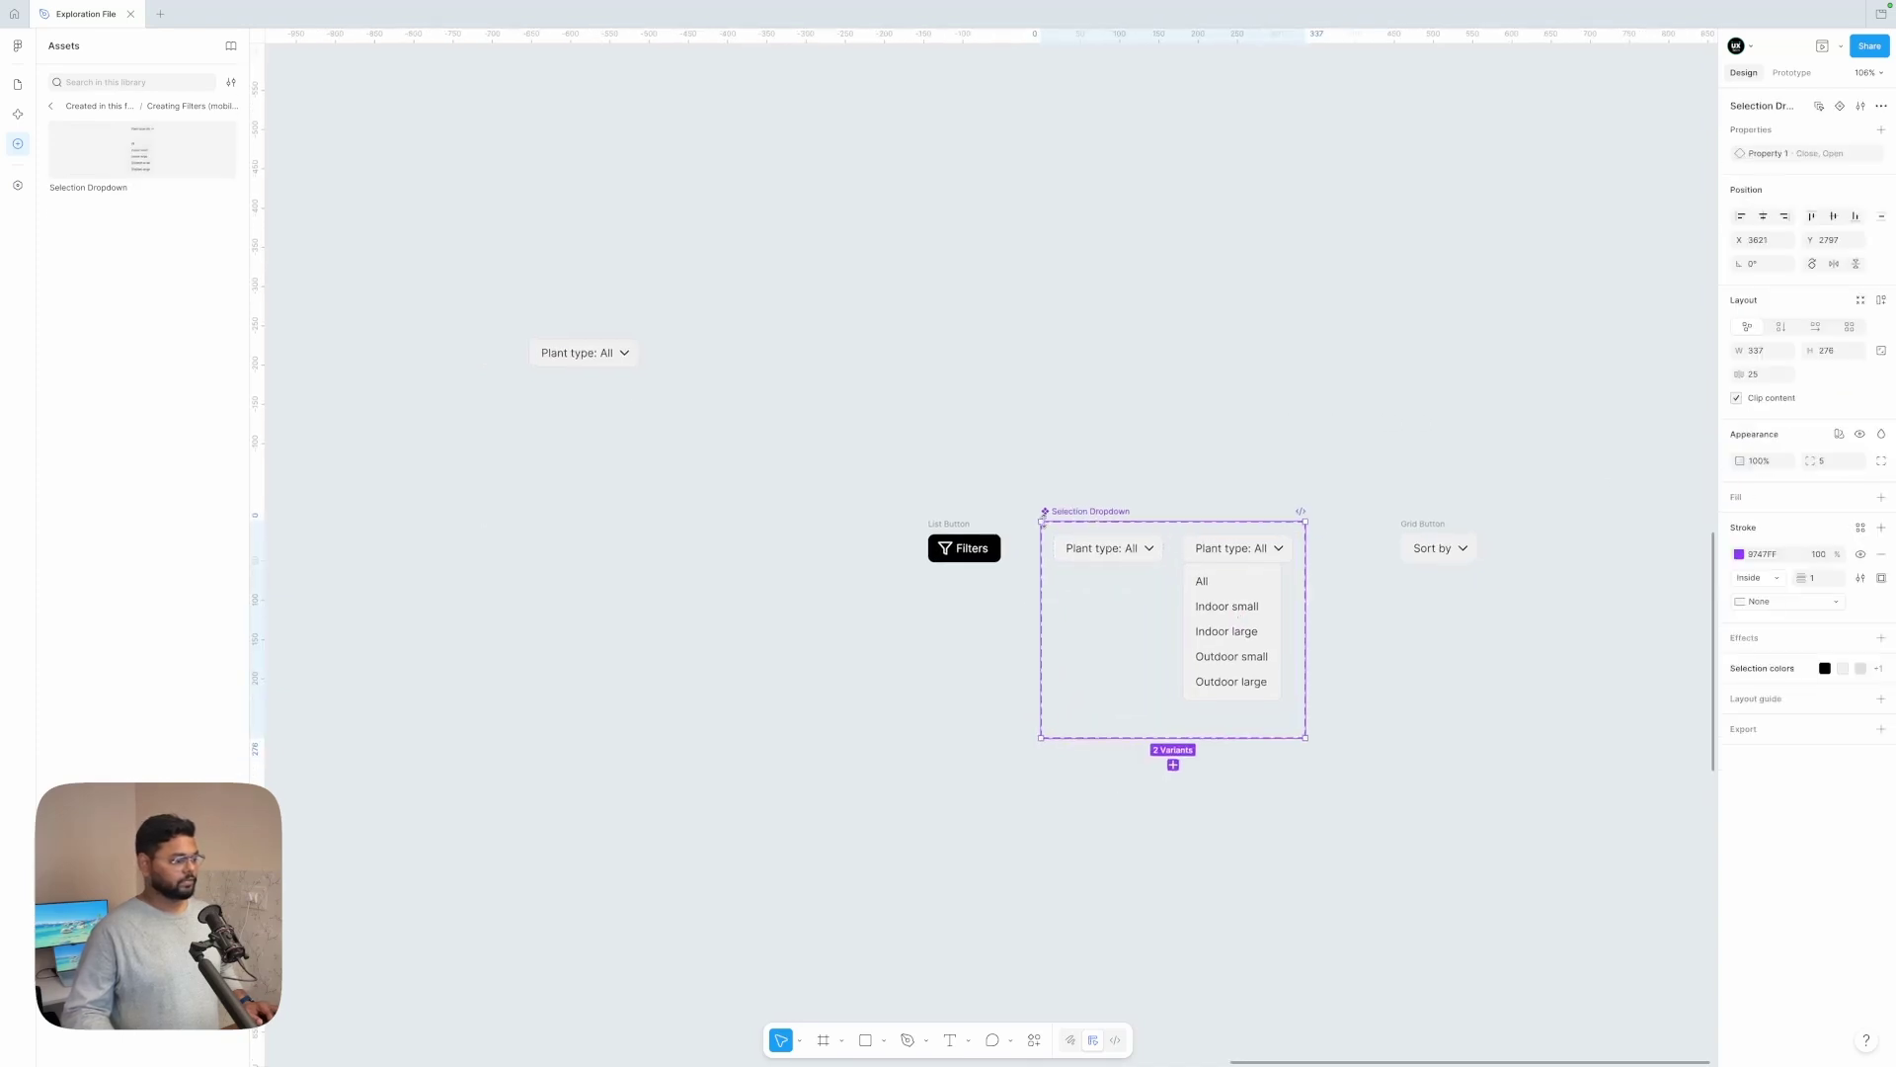
{"action": "left_click", "coordinate": [1105, 432]}
- Examine the plant image grid in the Main Container
{"action": "scroll", "coordinate": [1027, 395], "scroll_direction": "left", "scroll_amount": 2}
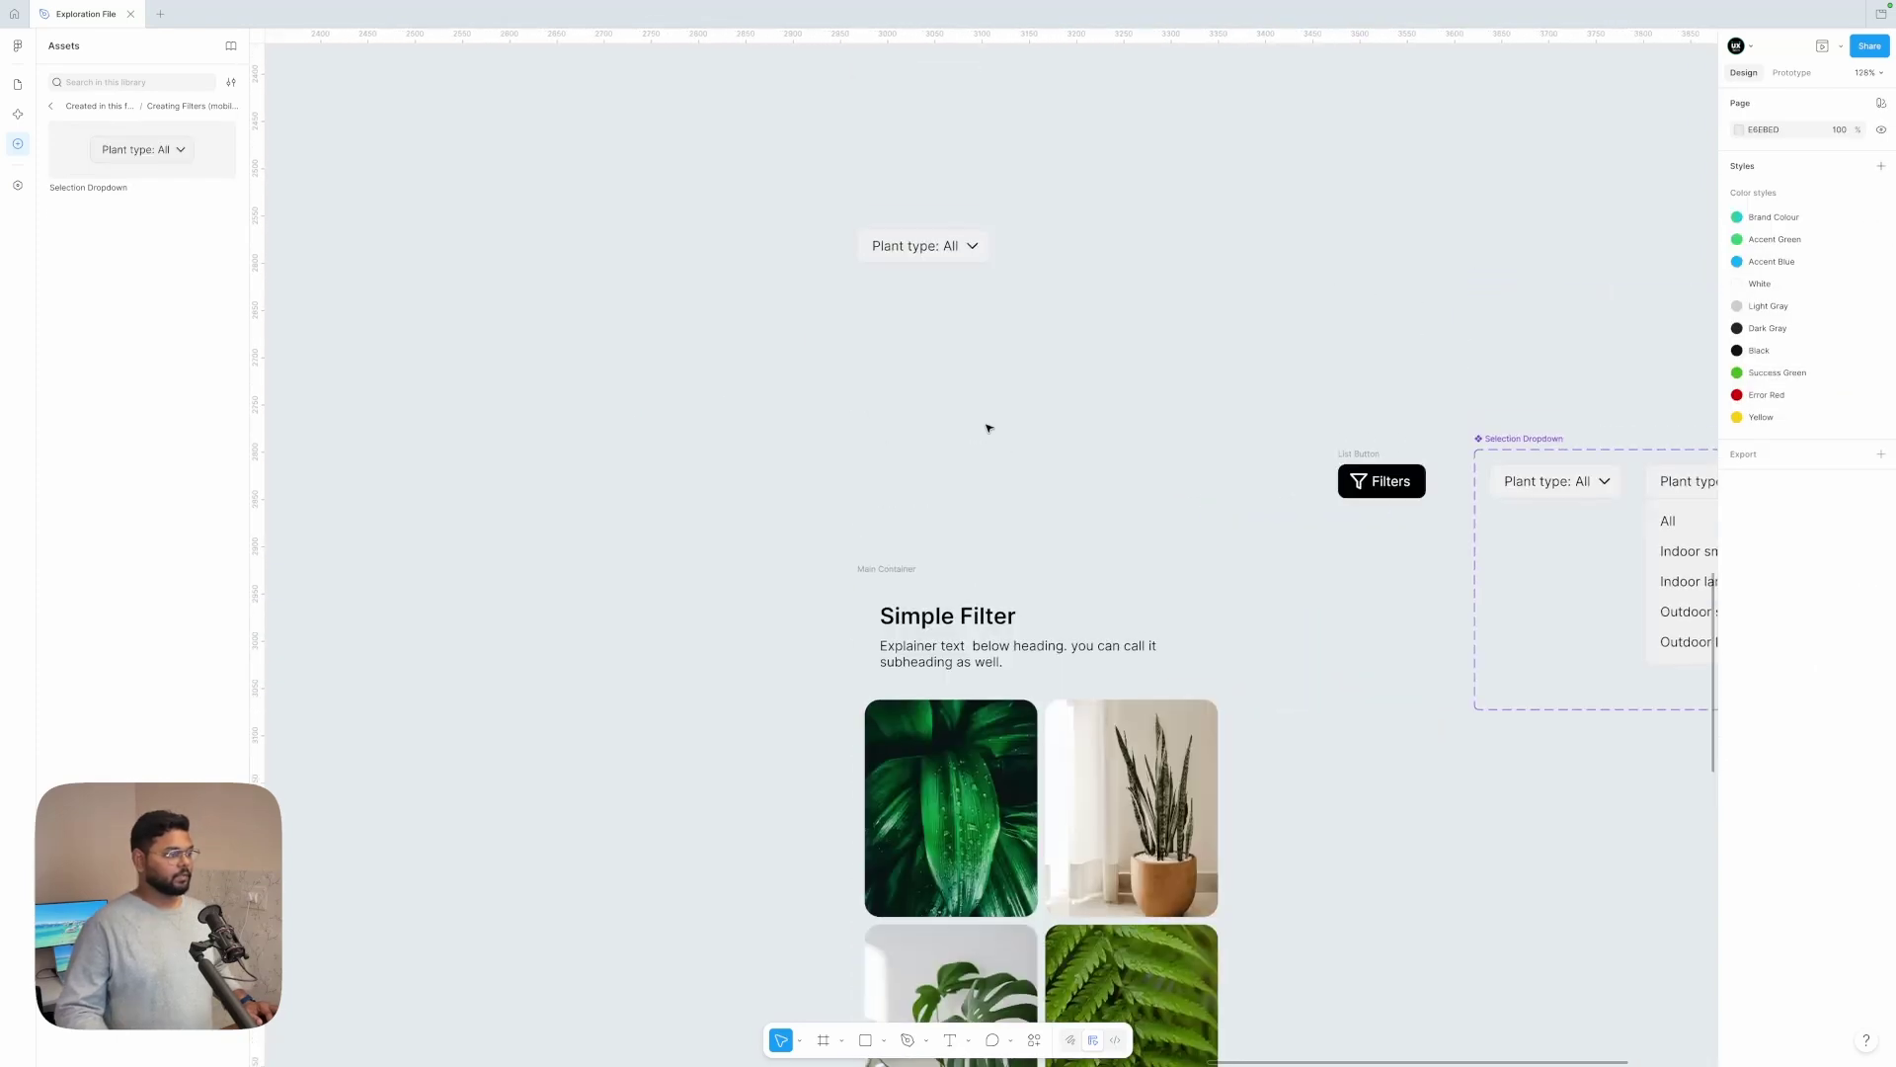
{"action": "scroll", "coordinate": [989, 427], "scroll_direction": "down", "scroll_amount": 3}
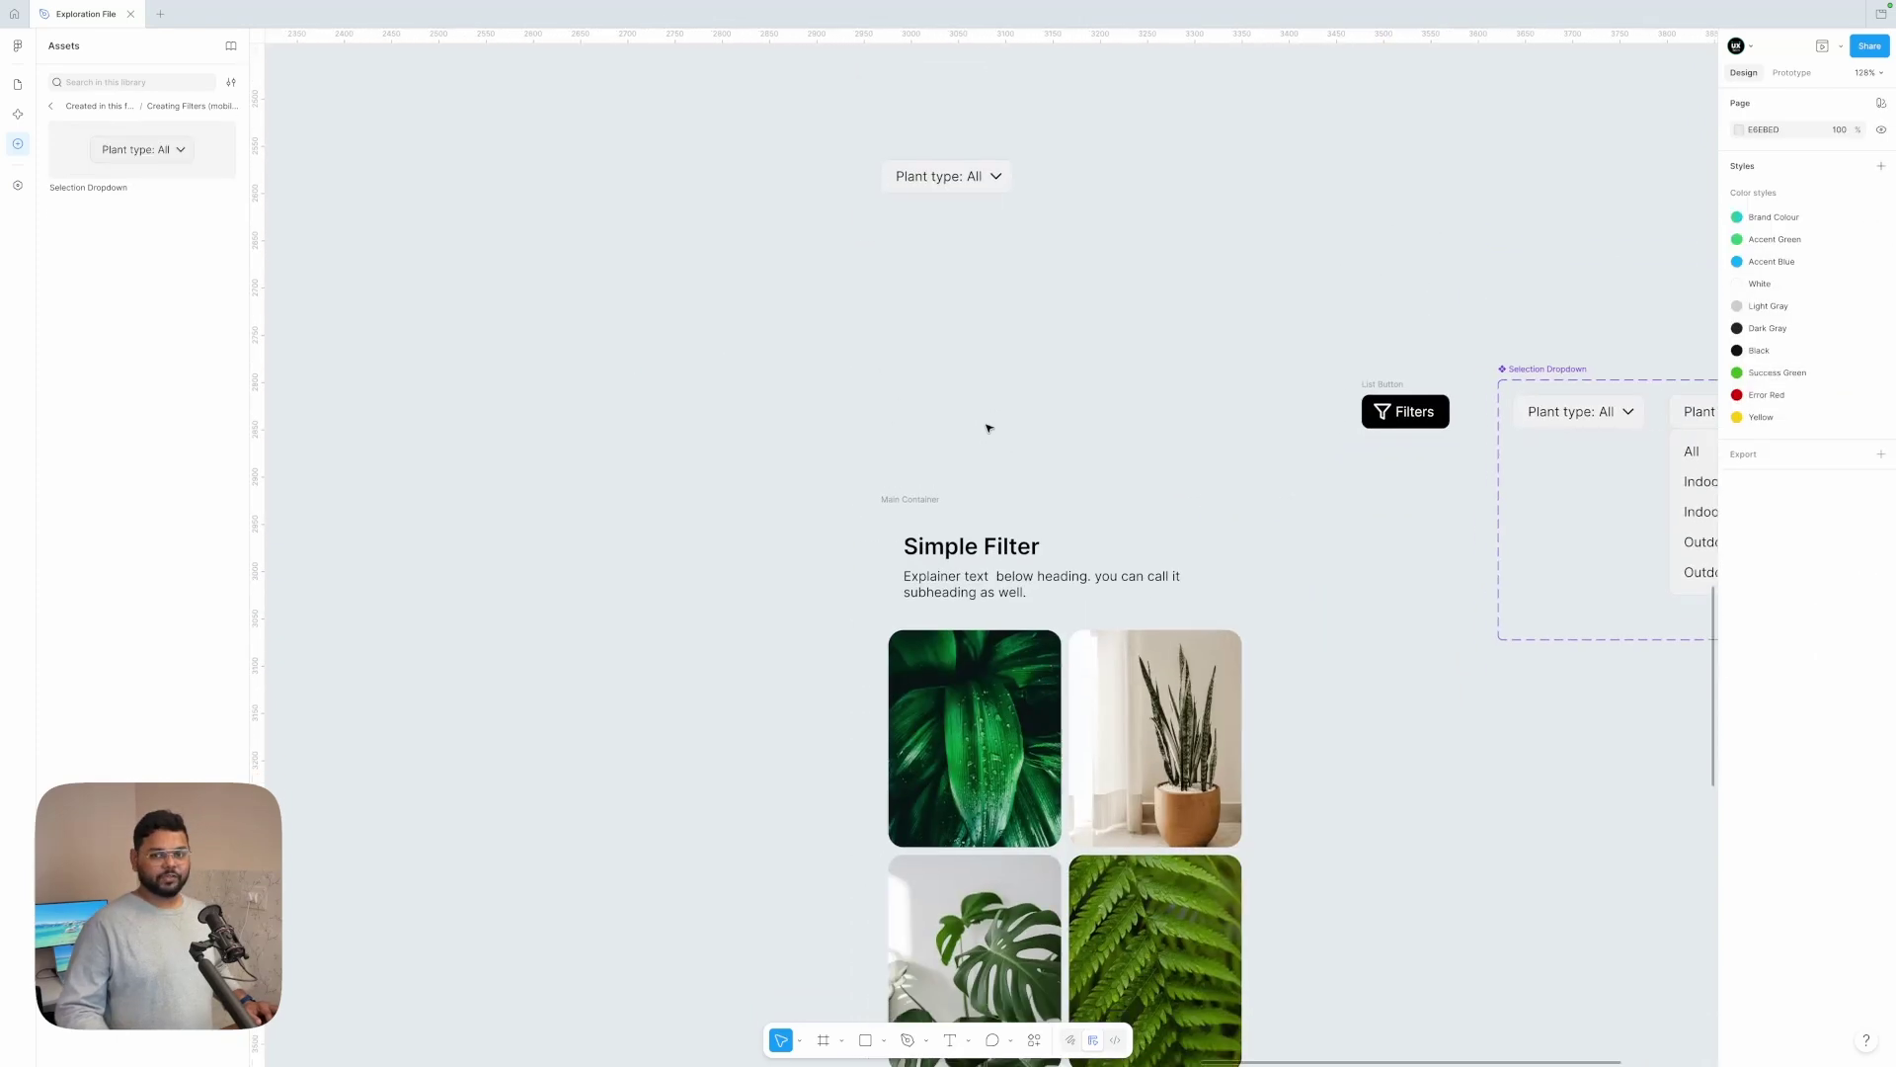
{"action": "scroll", "coordinate": [982, 435], "scroll_direction": "down", "scroll_amount": 3}
{"action": "left_click", "coordinate": [956, 443]}
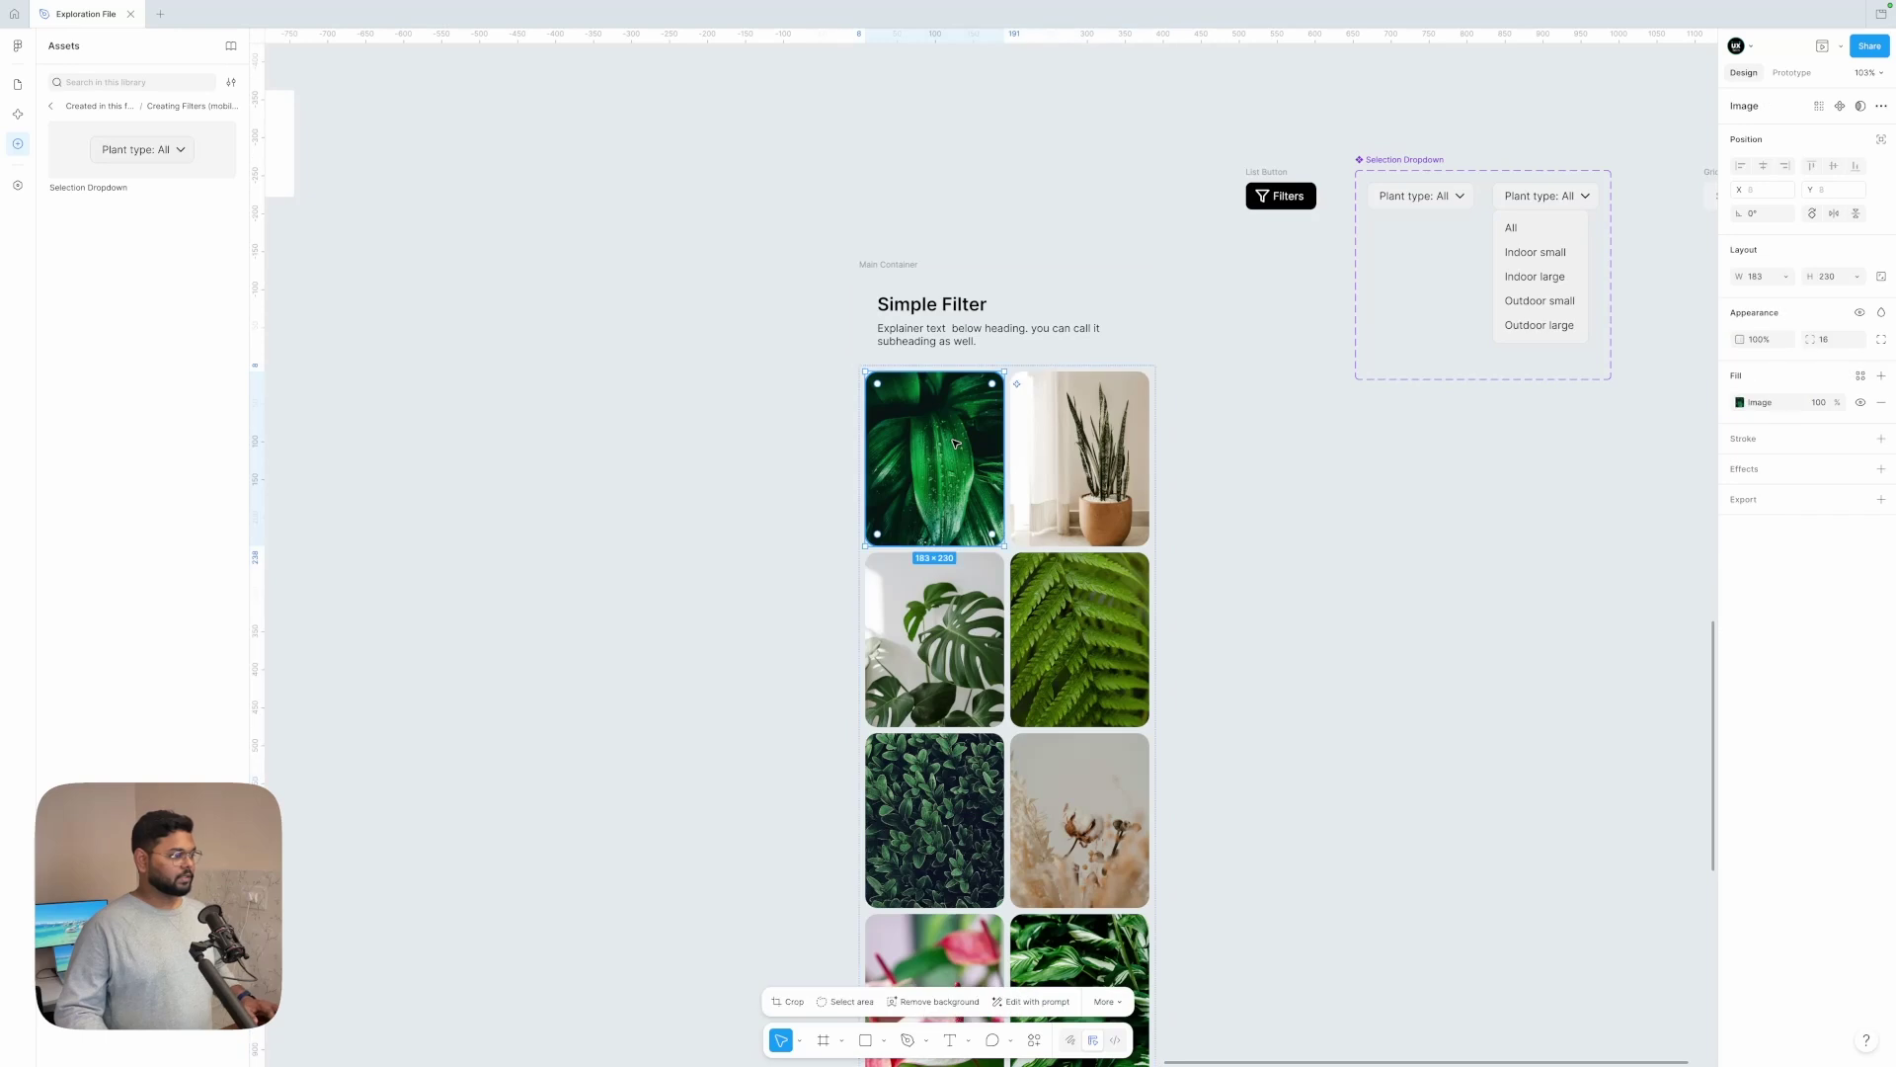
{"action": "scroll", "coordinate": [956, 443], "scroll_direction": "down", "scroll_amount": 5}
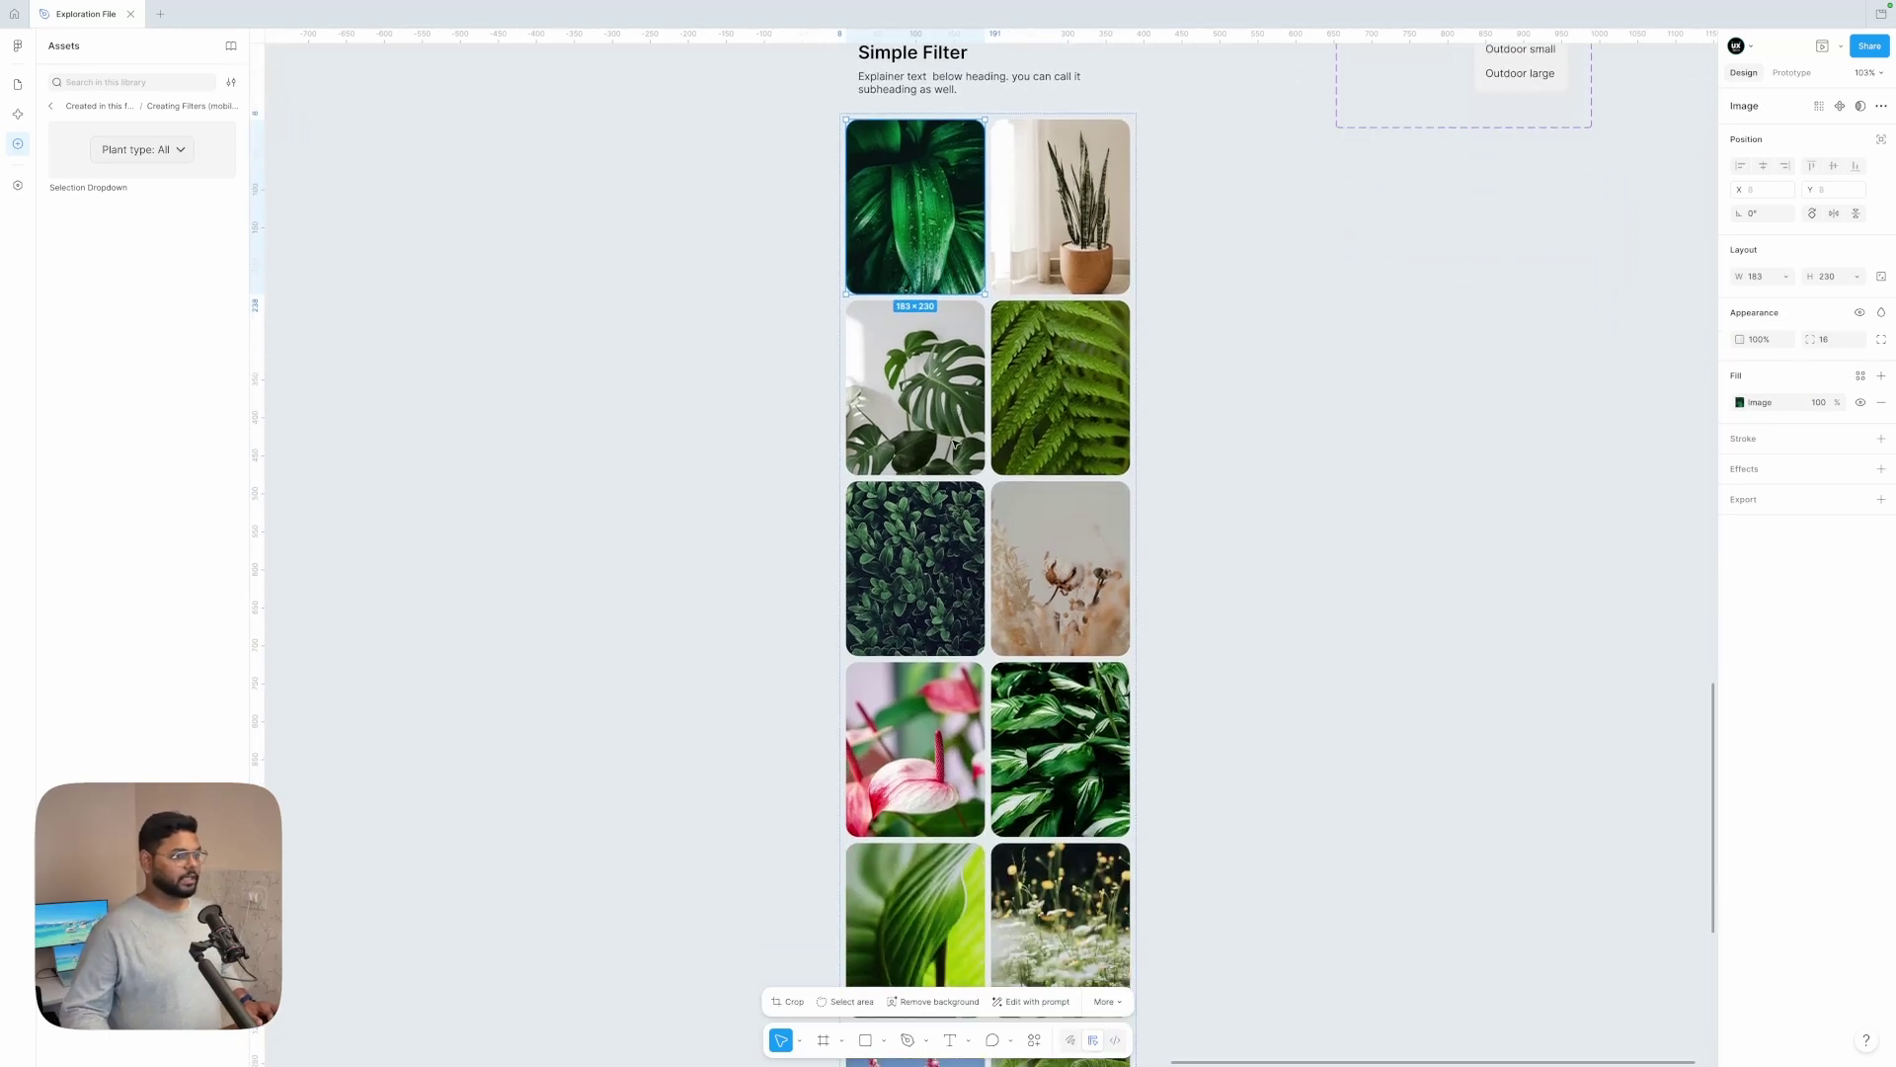
{"action": "scroll", "coordinate": [955, 443], "scroll_direction": "up", "scroll_amount": 3}
{"action": "left_click", "coordinate": [1344, 416]}
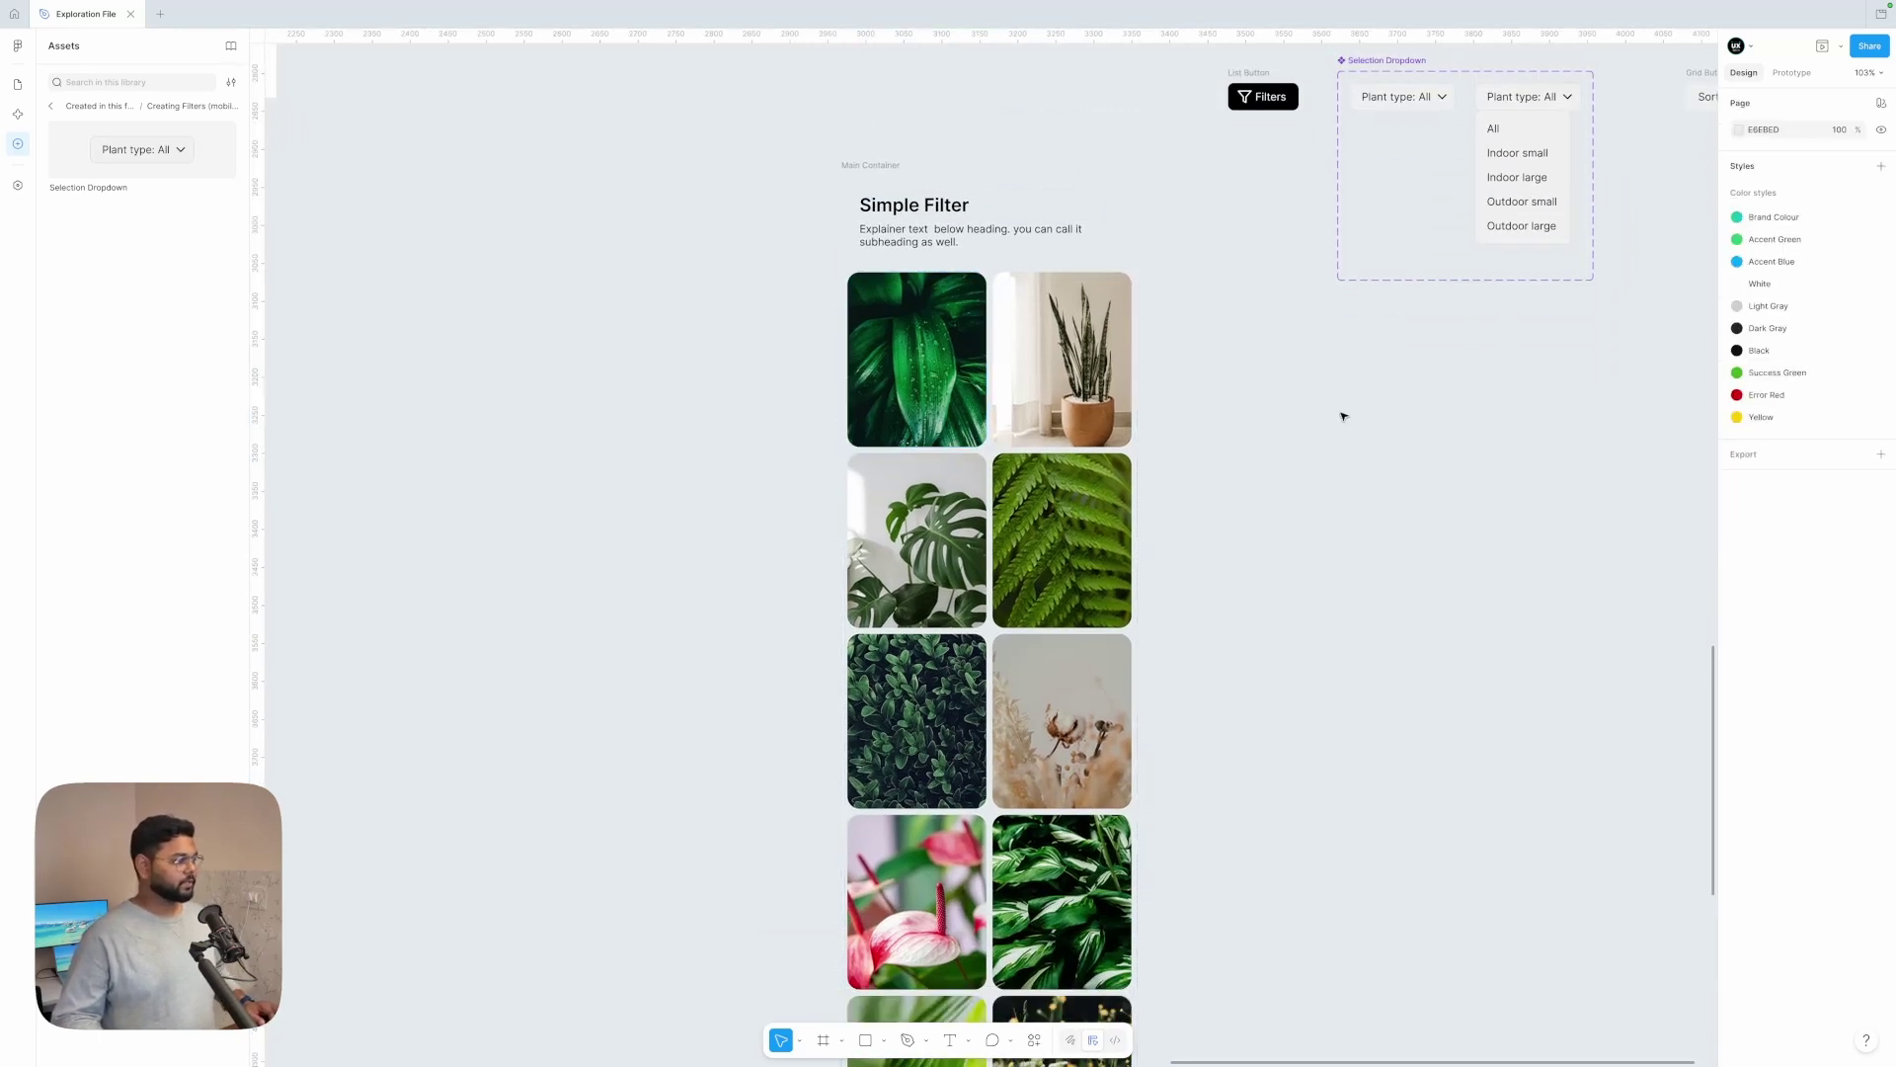
- Turn the Main Container frame into a component and bind its first image's visibility to the Plant variable
{"action": "left_click", "coordinate": [936, 168]}
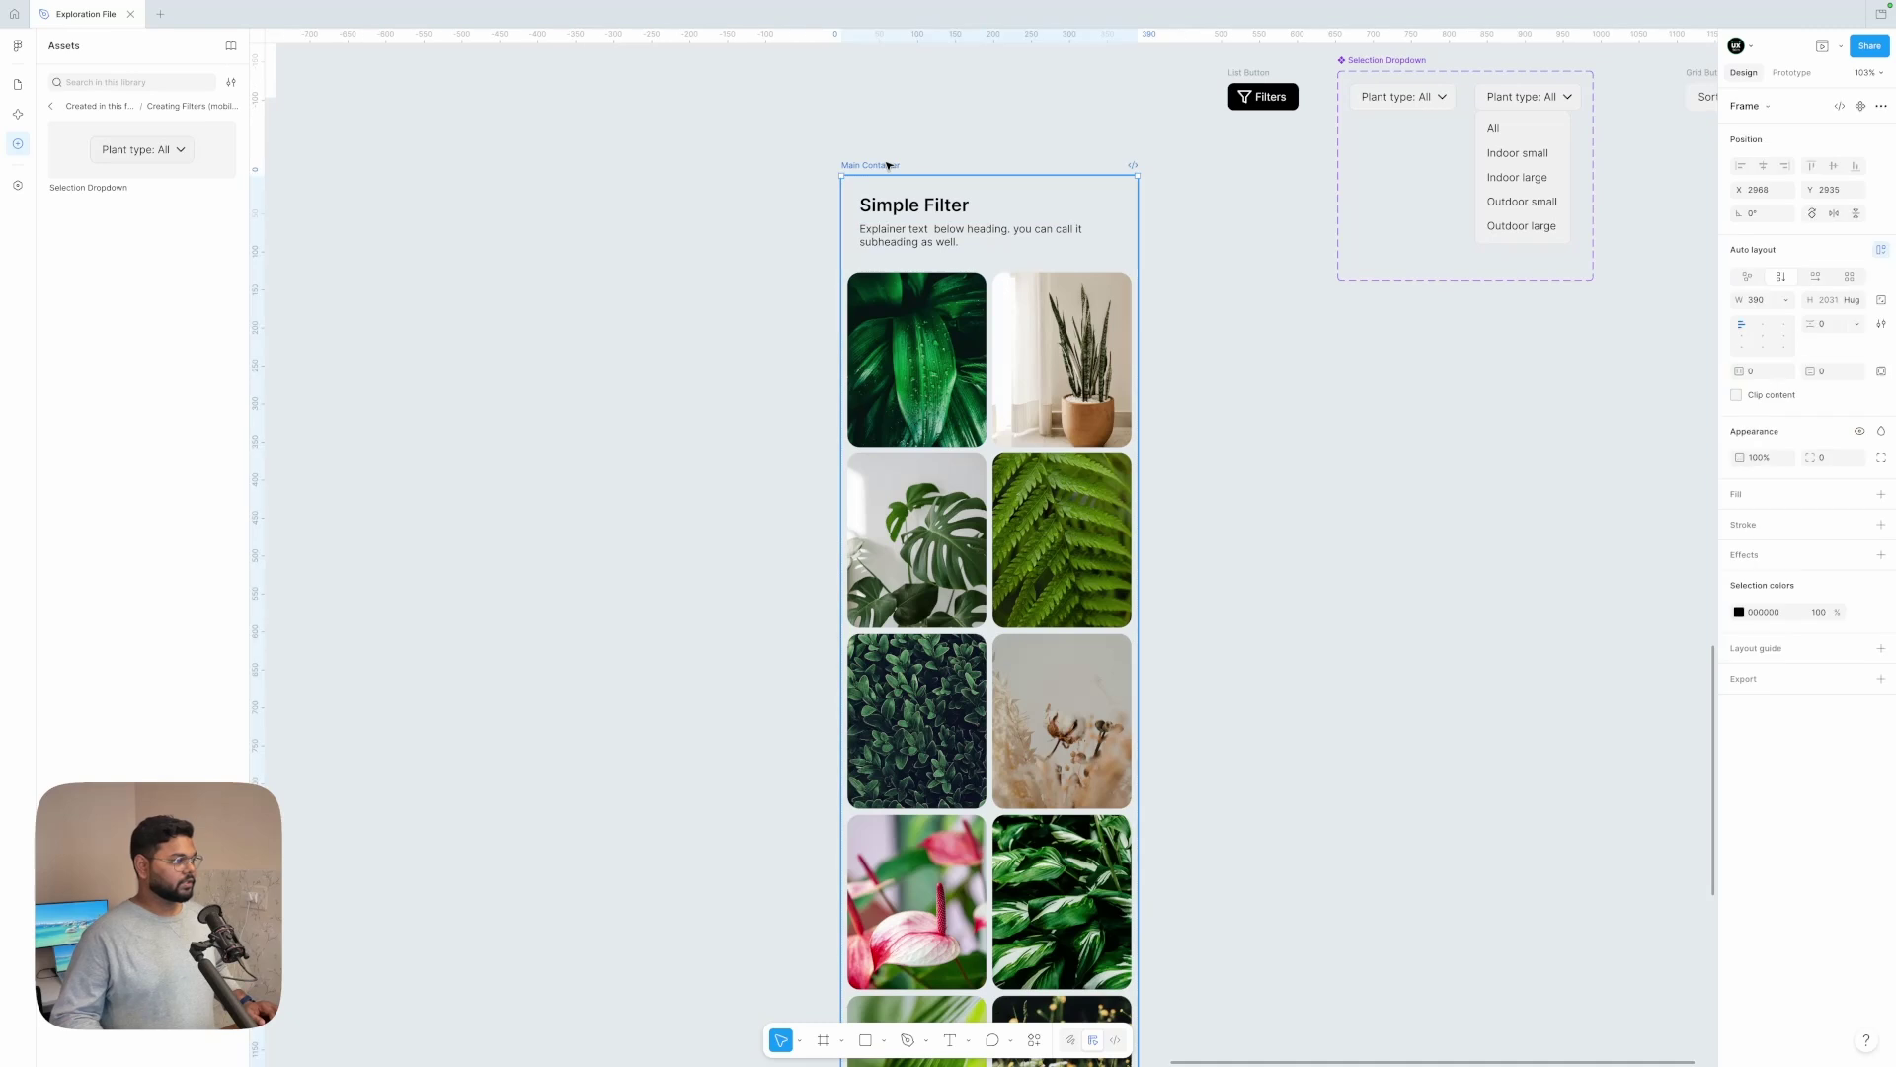
{"action": "left_click", "coordinate": [1861, 107]}
{"action": "left_click", "coordinate": [922, 342]}
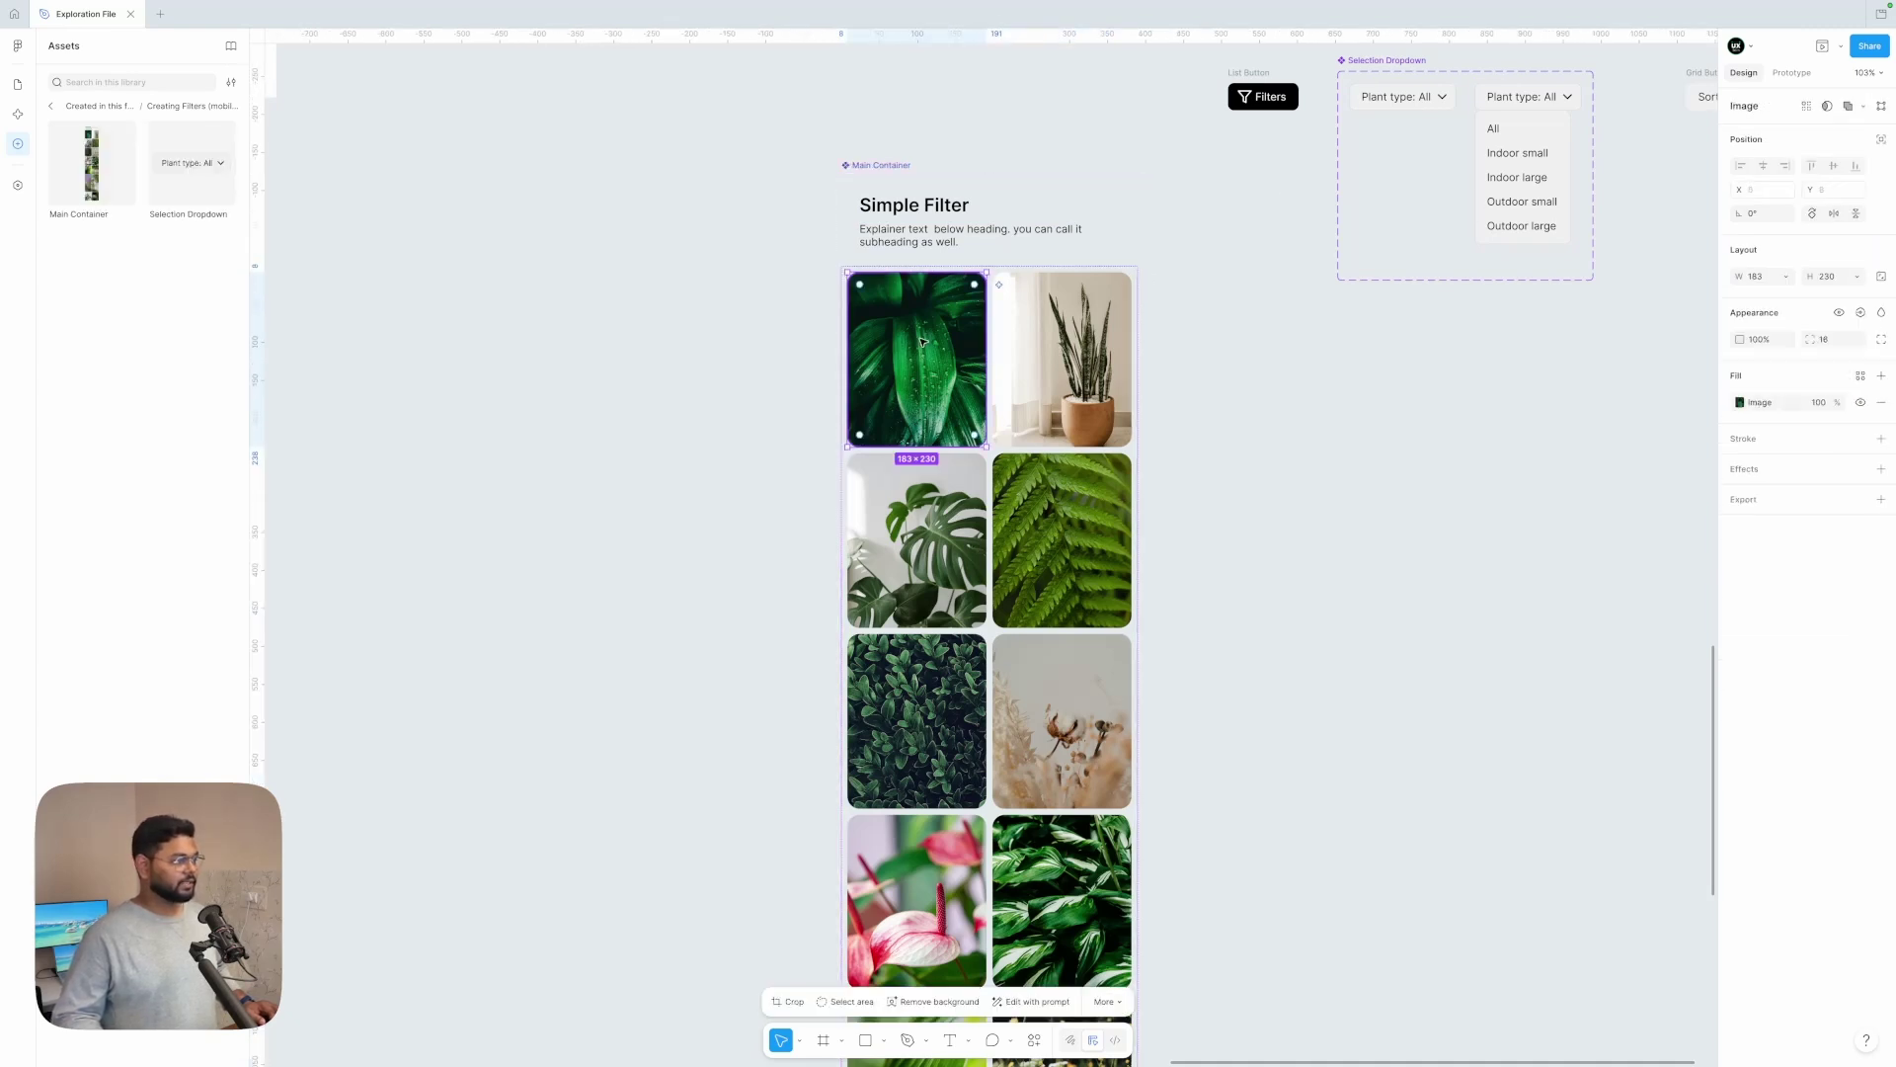
{"action": "left_click", "coordinate": [1859, 313]}
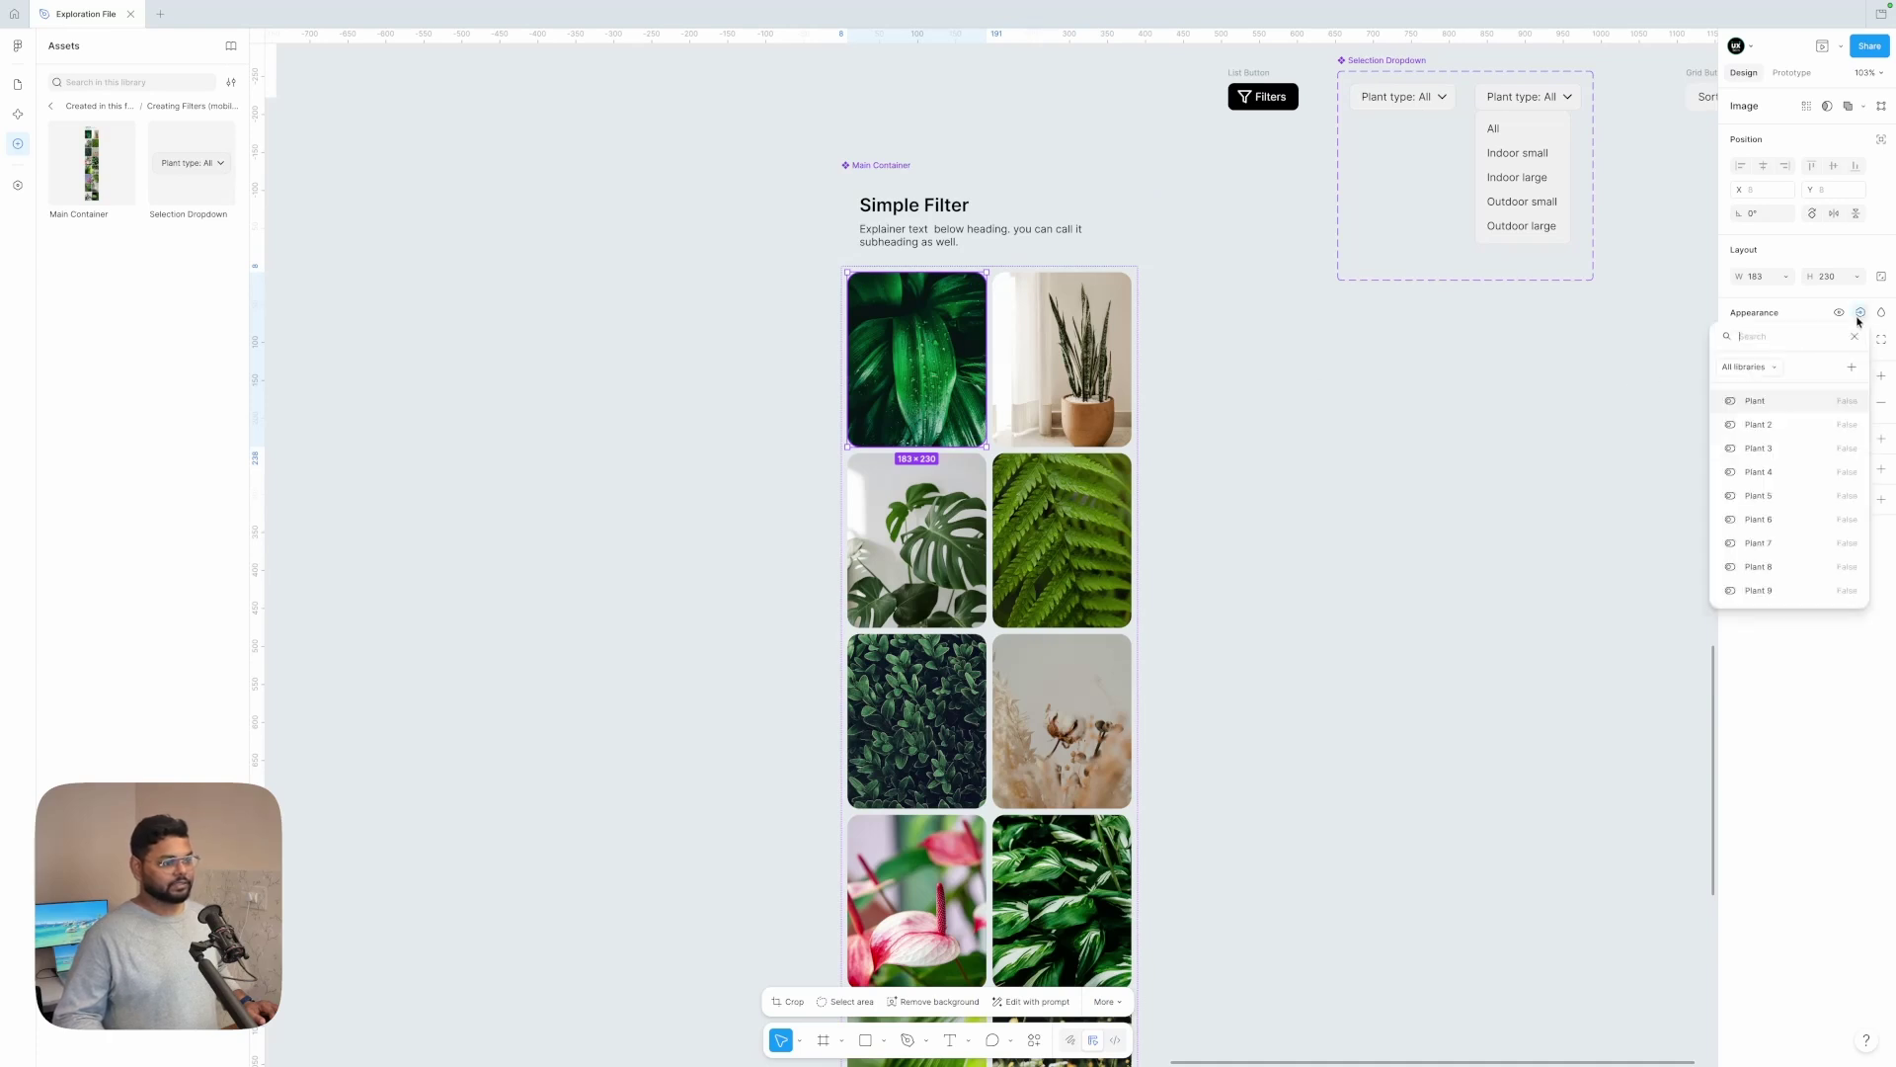
{"action": "left_click", "coordinate": [1758, 402]}
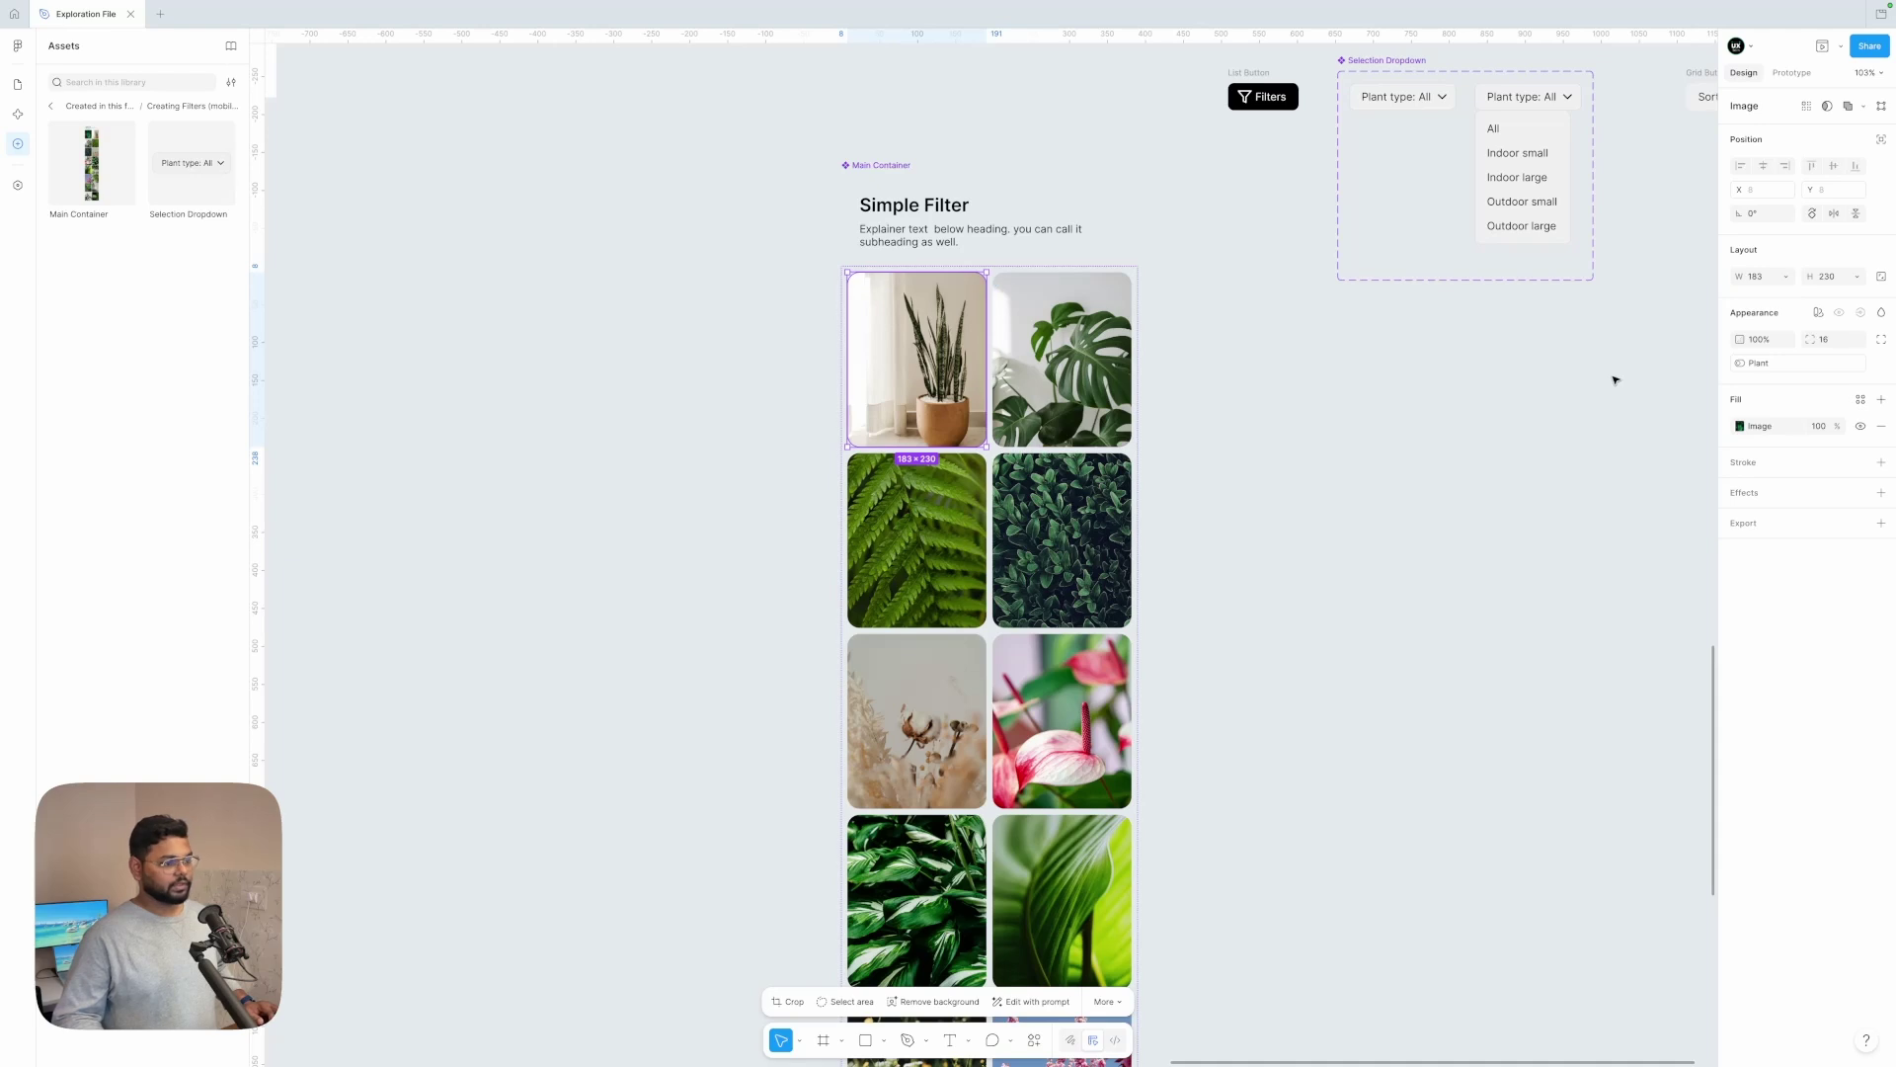
- Bind the visibility of the next two grid images to the Plant 2 and Plant 3 variables
{"action": "key", "text": "ctrl+z"}
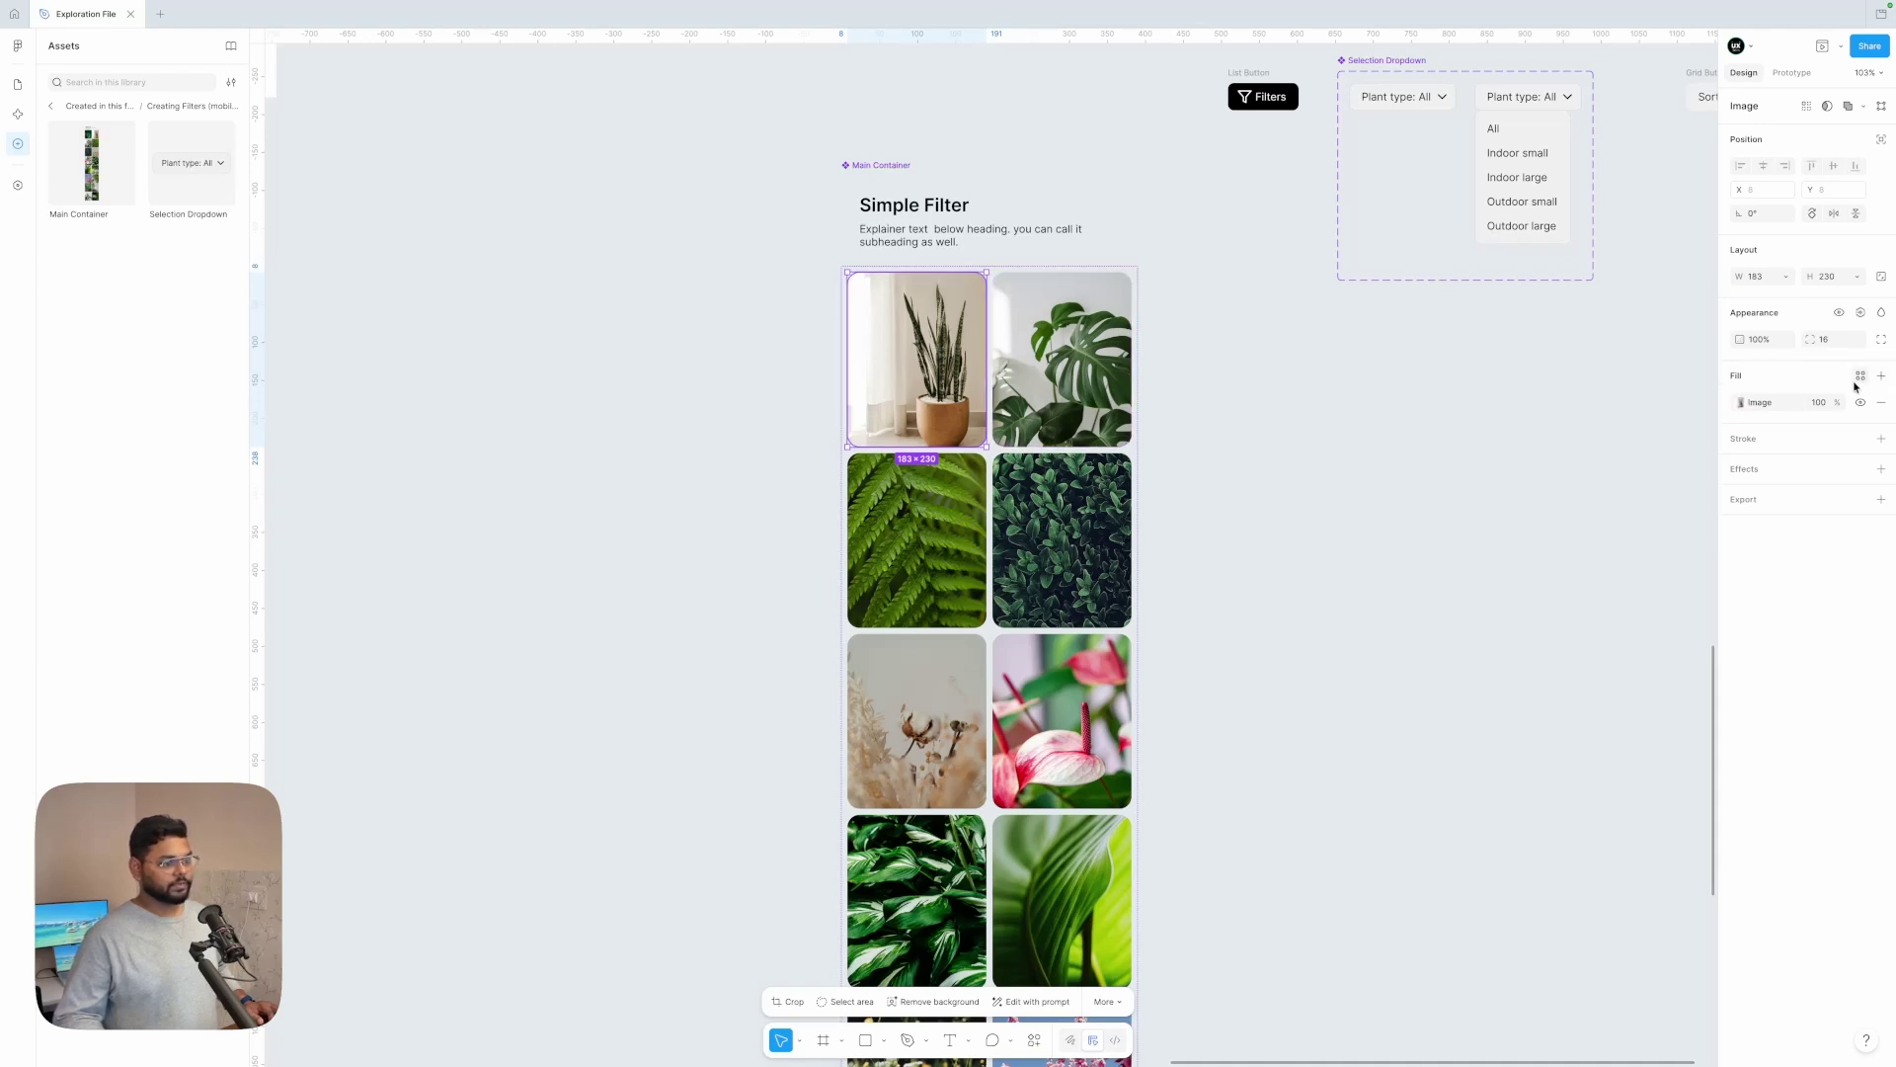
{"action": "left_click", "coordinate": [1860, 312]}
{"action": "left_click", "coordinate": [1757, 419]}
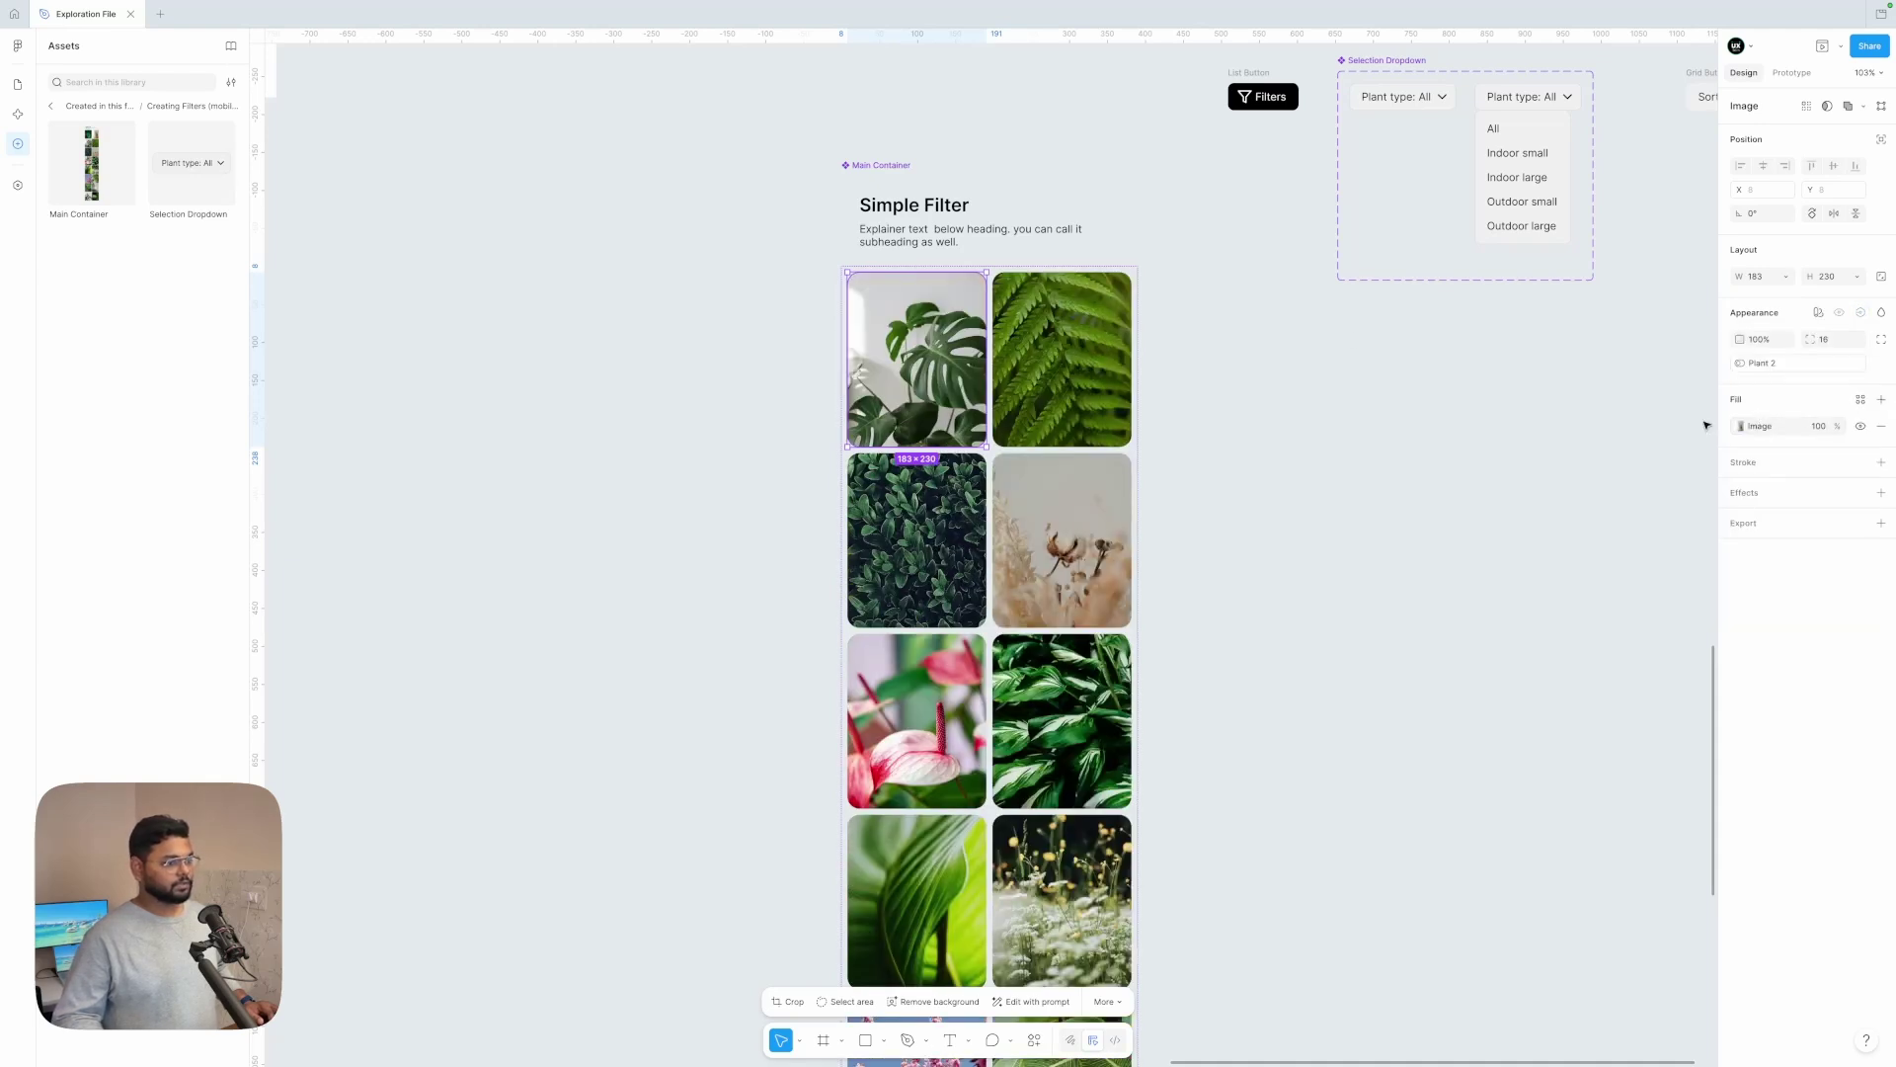
{"action": "left_click", "coordinate": [1762, 362]}
{"action": "left_click", "coordinate": [1754, 454]}
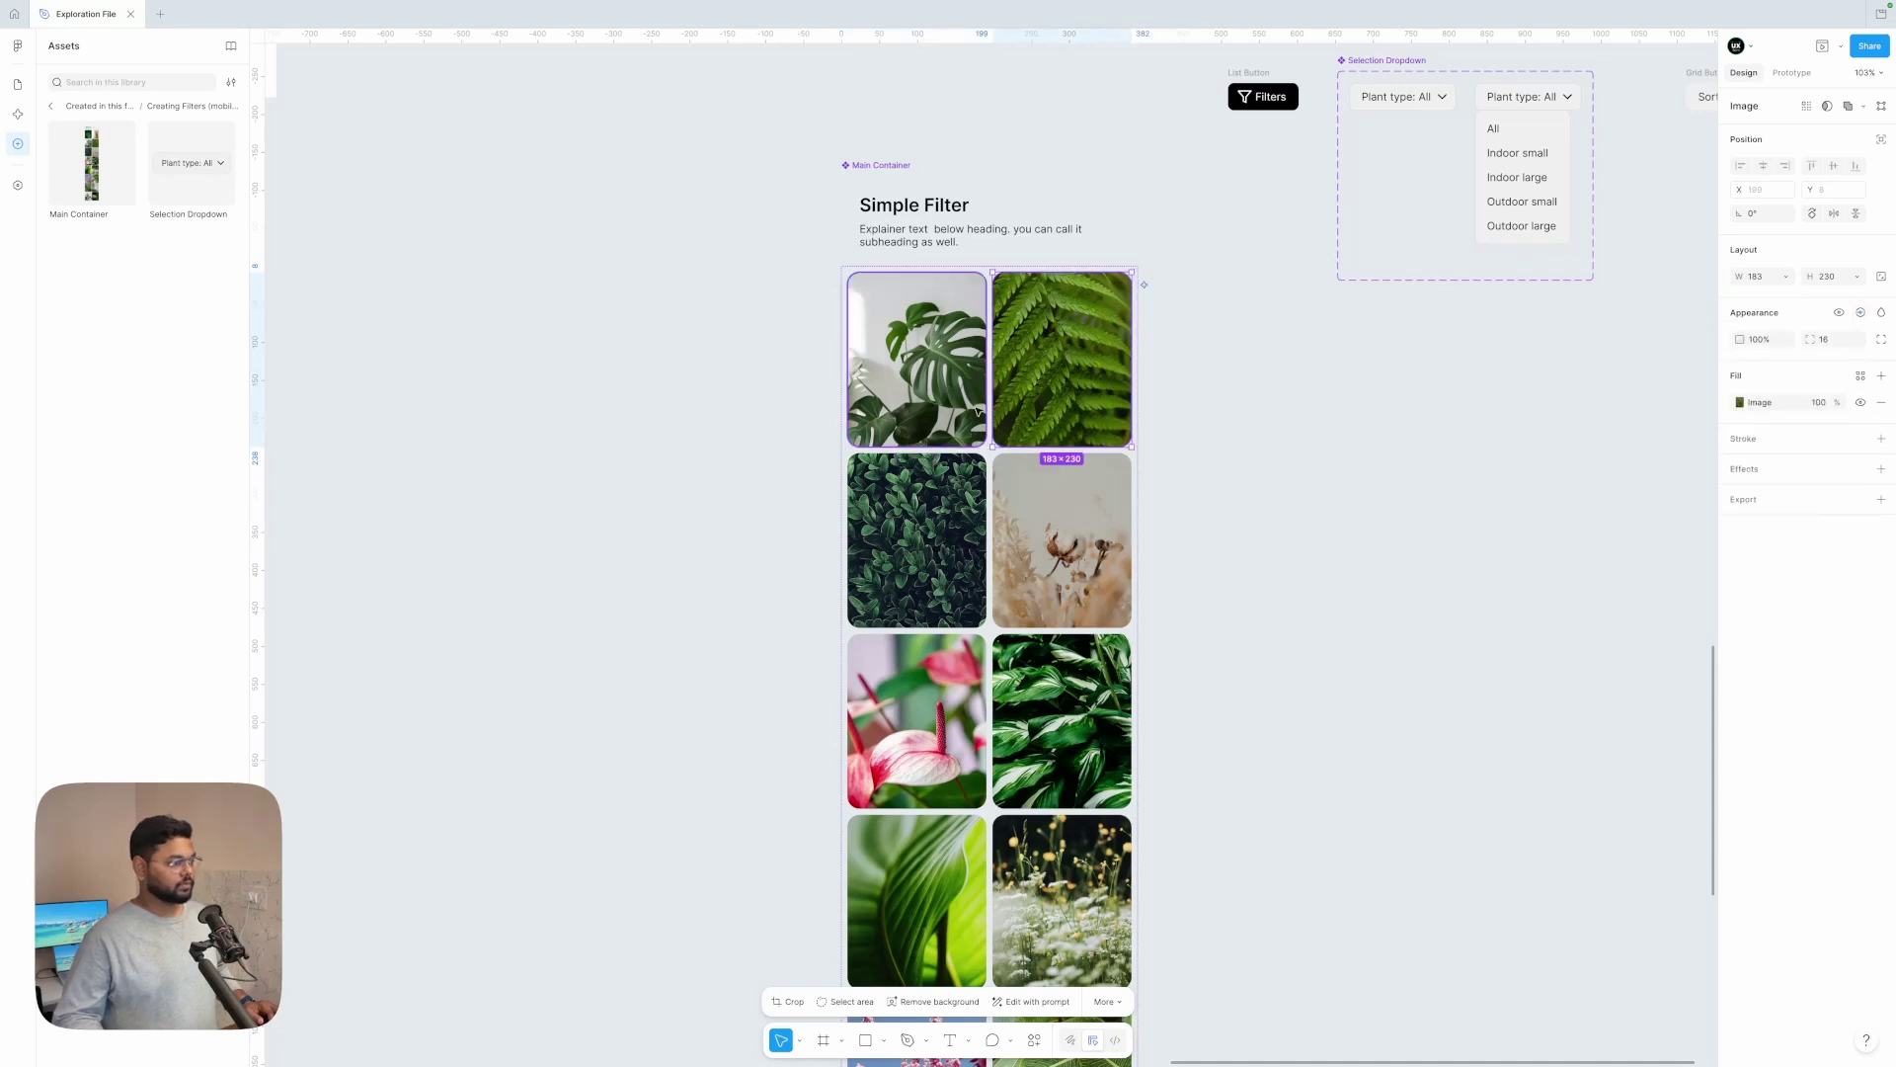
- Bind the visibility of the fourth, fifth and sixth plant images to Plant 4, Plant 5 and Plant 6
{"action": "left_click", "coordinate": [933, 375]}
{"action": "left_click", "coordinate": [1860, 312]}
{"action": "left_click", "coordinate": [1768, 474]}
{"action": "left_click", "coordinate": [933, 376]}
{"action": "left_click", "coordinate": [1861, 312]}
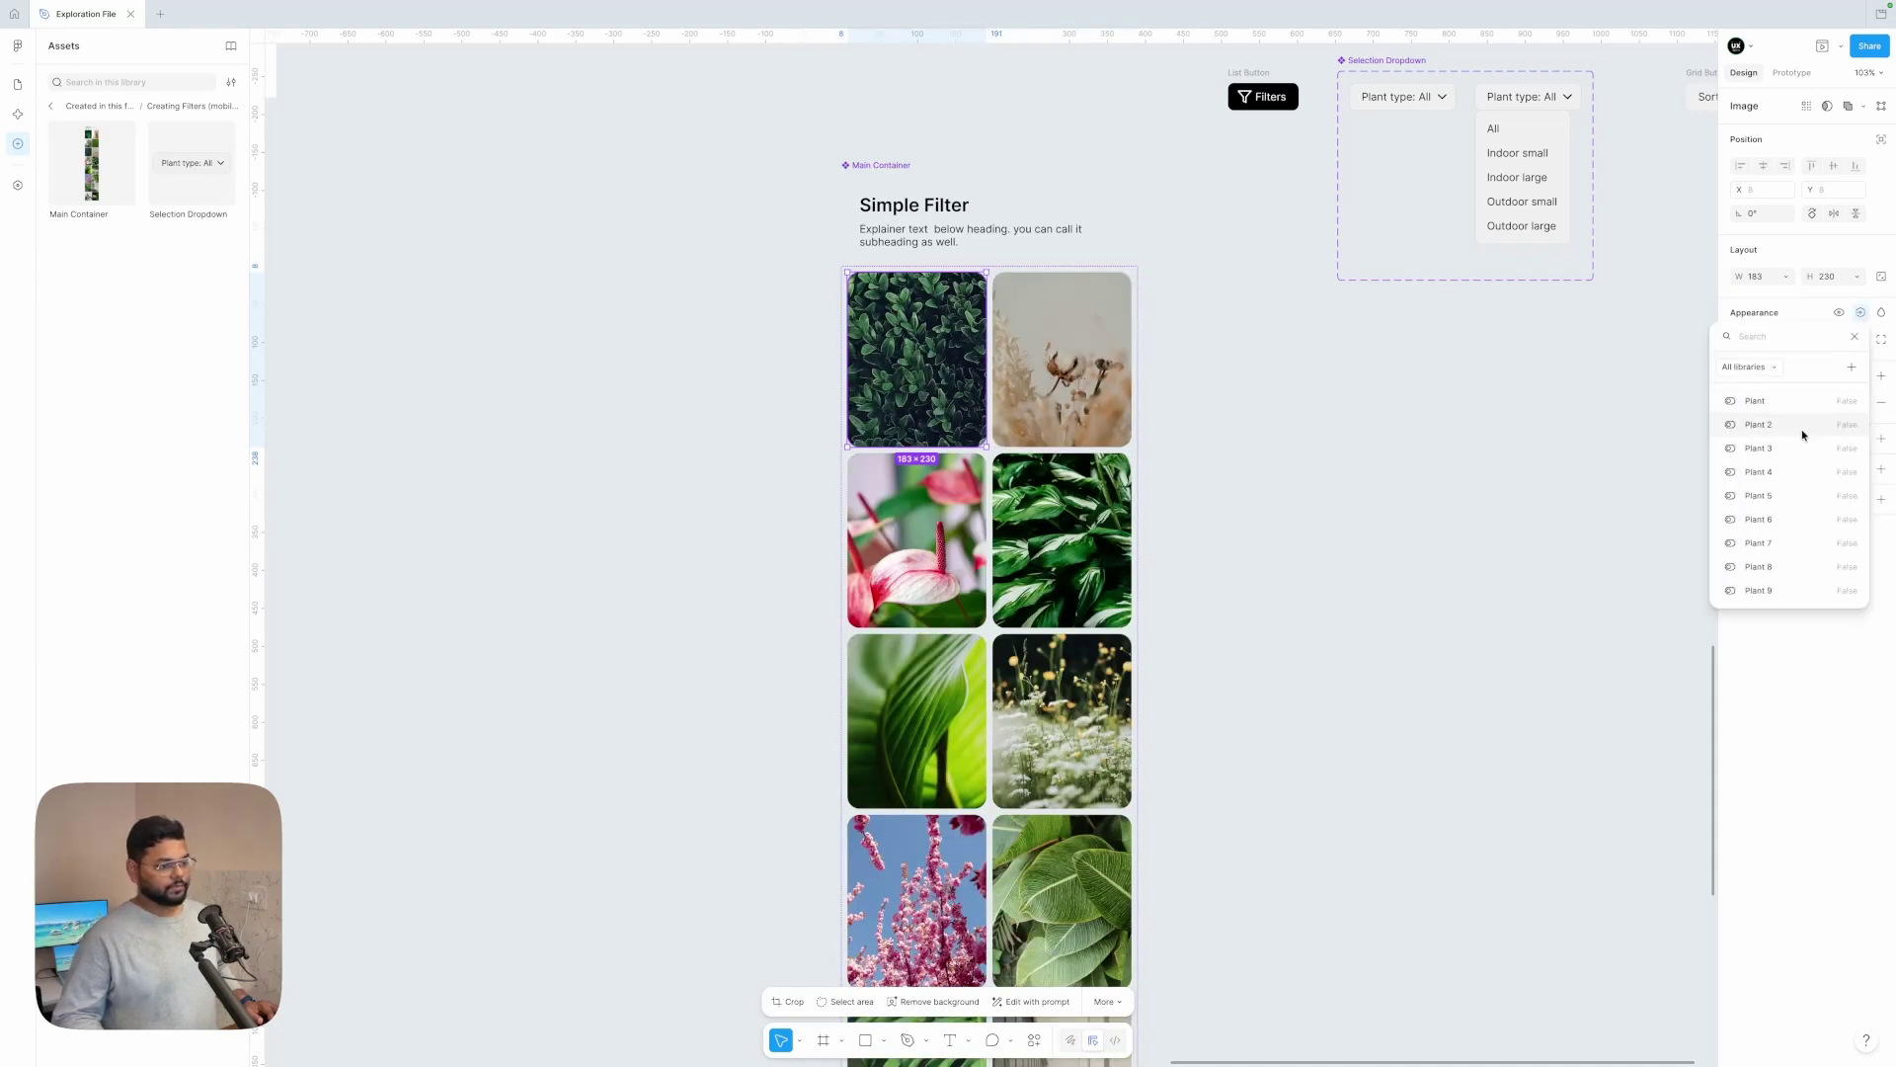
{"action": "left_click", "coordinate": [1774, 496]}
{"action": "left_click", "coordinate": [933, 376]}
{"action": "left_click", "coordinate": [1861, 312]}
{"action": "left_click", "coordinate": [1771, 521]}
- Bind the visibility of the seventh, eighth and ninth plant images to Plant 7, Plant 8 and Plant 9
{"action": "left_click", "coordinate": [933, 375]}
{"action": "left_click", "coordinate": [1861, 312]}
{"action": "left_click", "coordinate": [1771, 545]}
{"action": "left_click", "coordinate": [933, 375]}
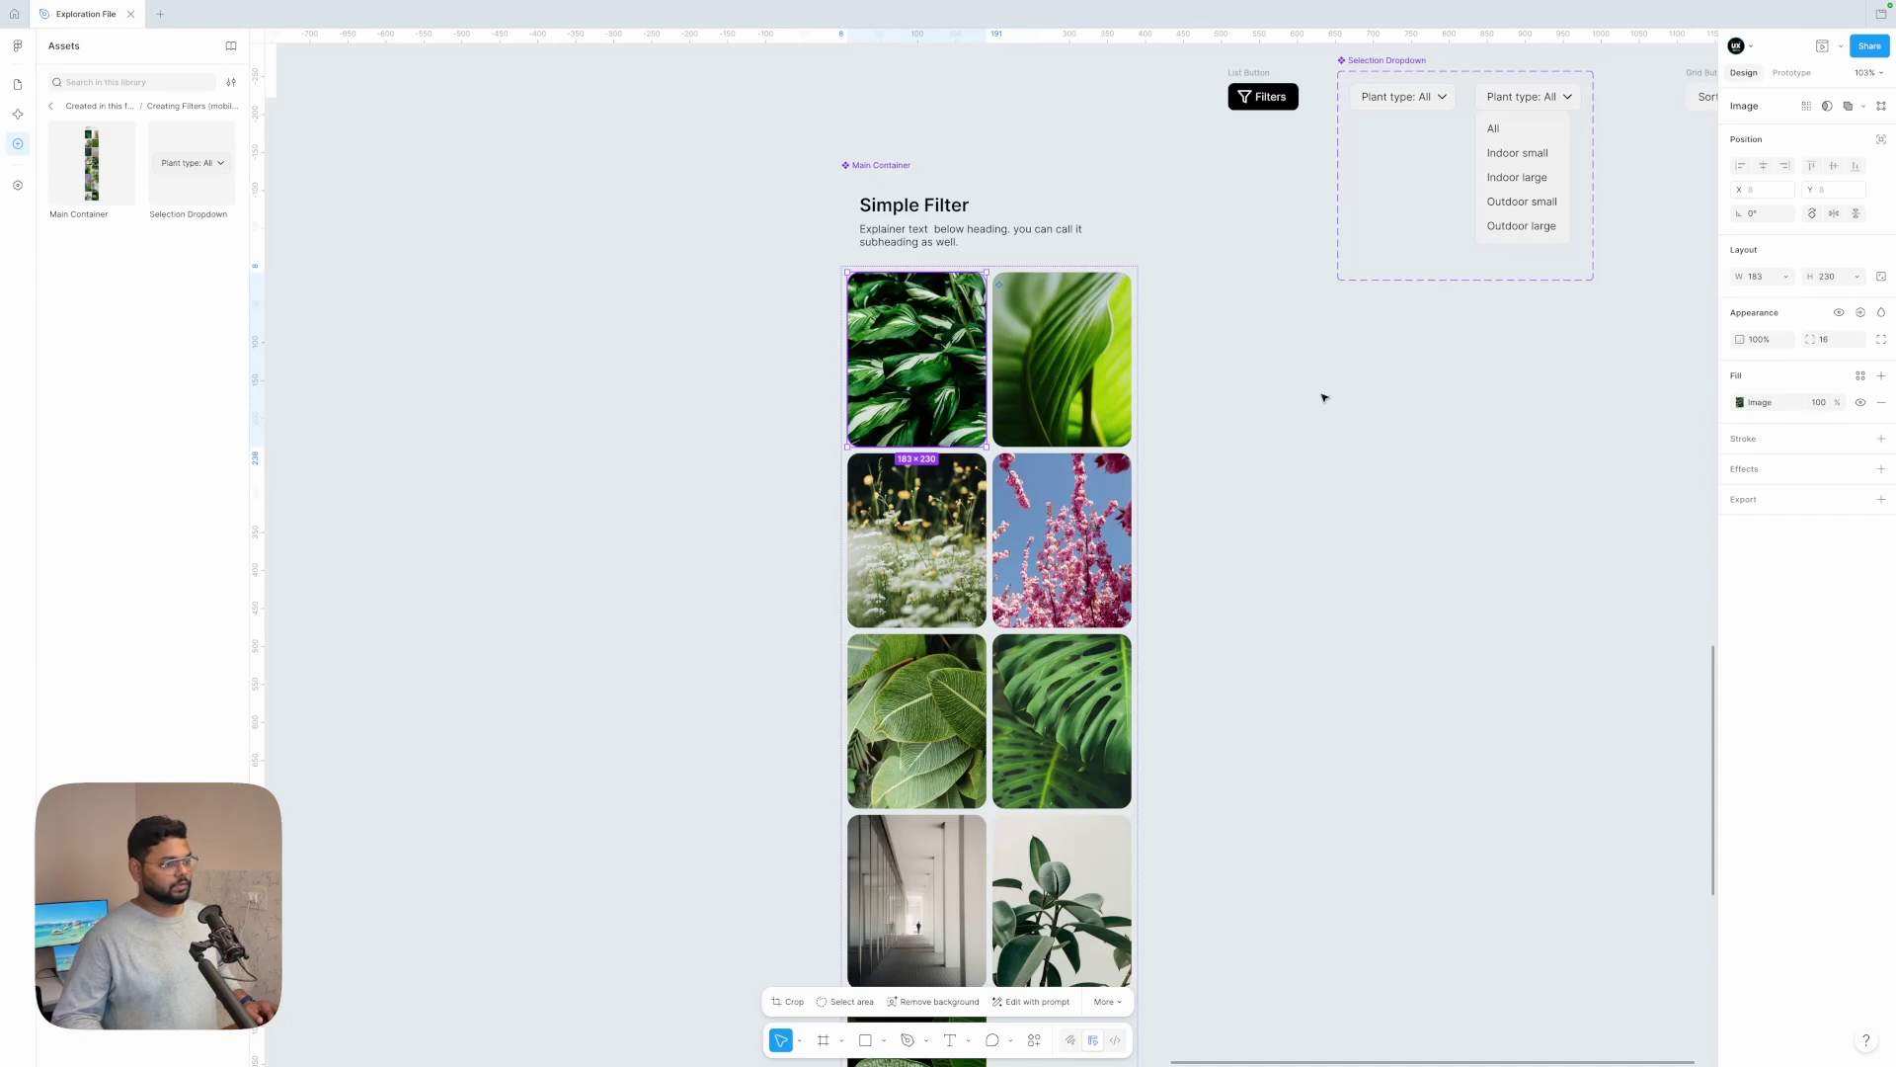
{"action": "left_click", "coordinate": [1861, 312]}
{"action": "left_click", "coordinate": [1771, 570]}
{"action": "left_click", "coordinate": [933, 375]}
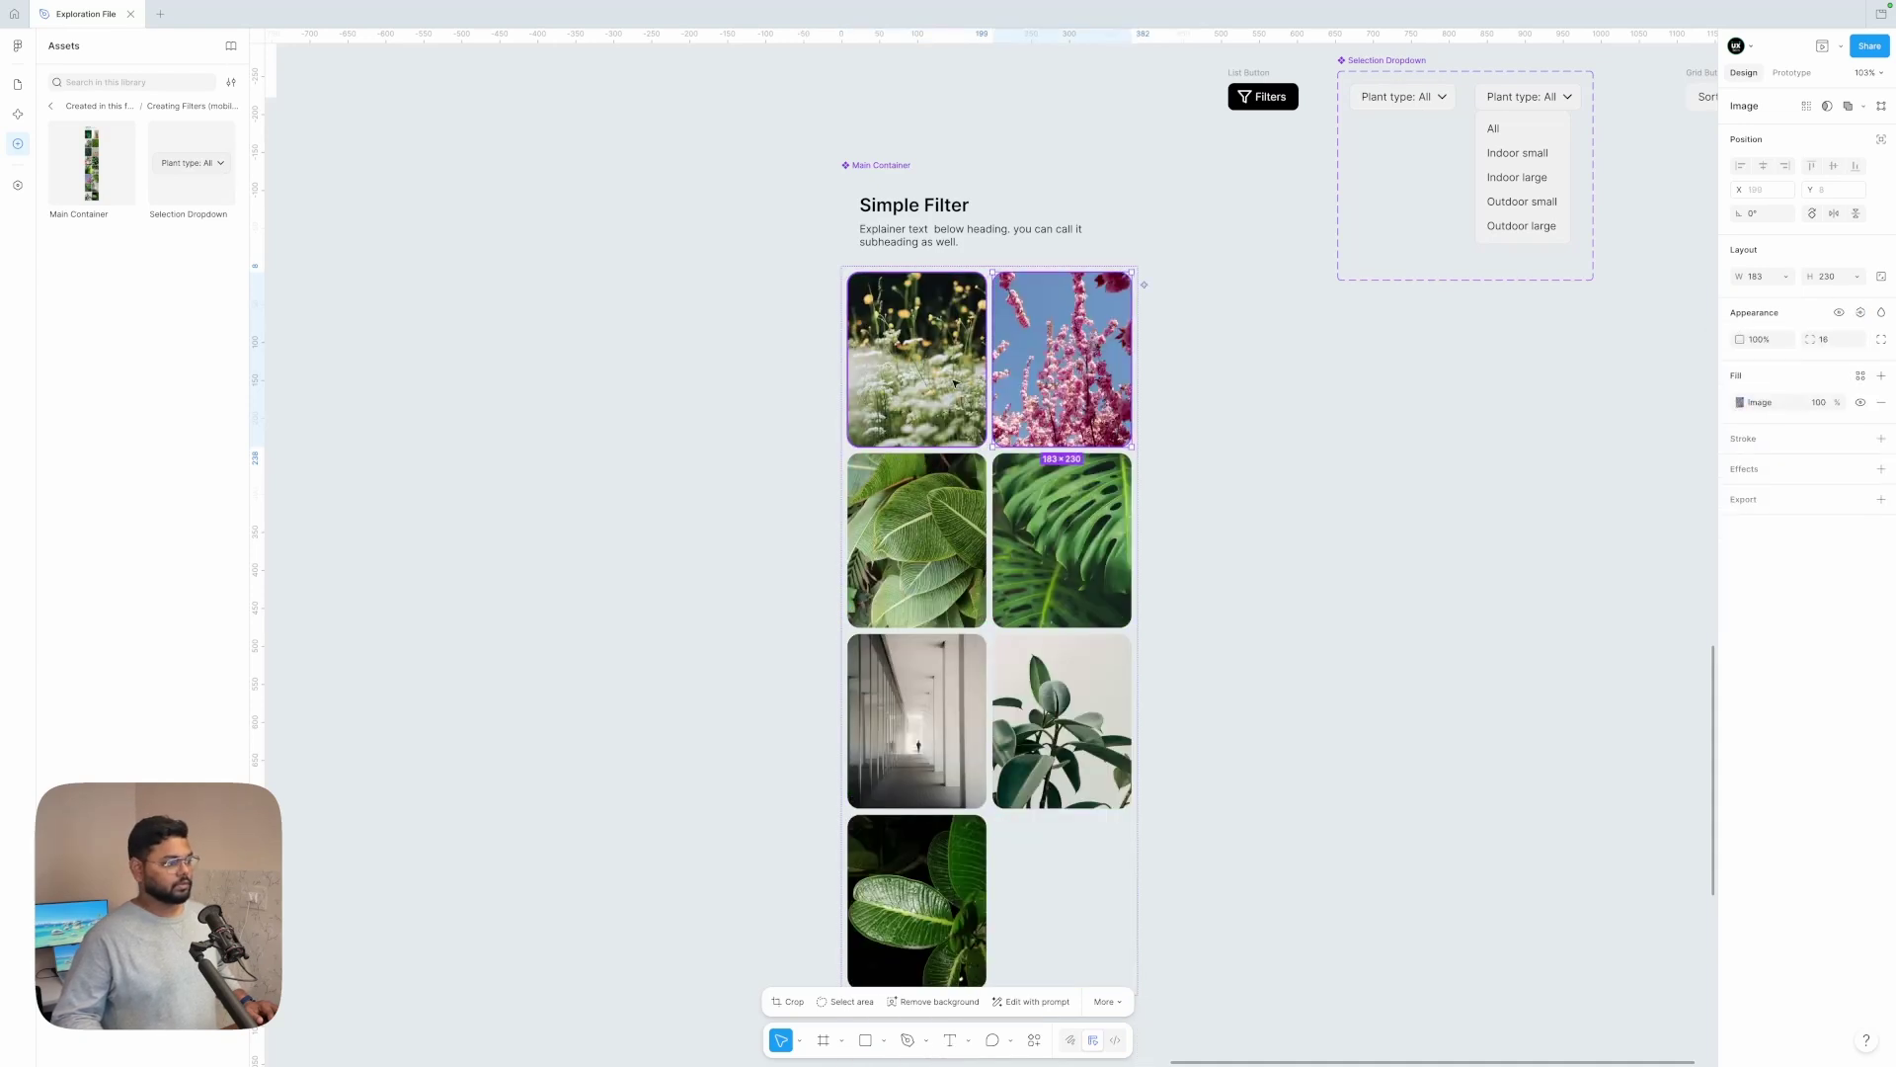
{"action": "left_click", "coordinate": [1860, 312]}
{"action": "left_click", "coordinate": [1759, 591]}
- Bind the visibility of the tenth through thirteenth images to Plant 10, Plant 11, Plant 12 and Plant 13
{"action": "left_click", "coordinate": [934, 375]}
{"action": "left_click", "coordinate": [1861, 312]}
{"action": "scroll", "coordinate": [1767, 542], "scroll_direction": "down", "scroll_amount": 2}
{"action": "left_click", "coordinate": [1767, 542]}
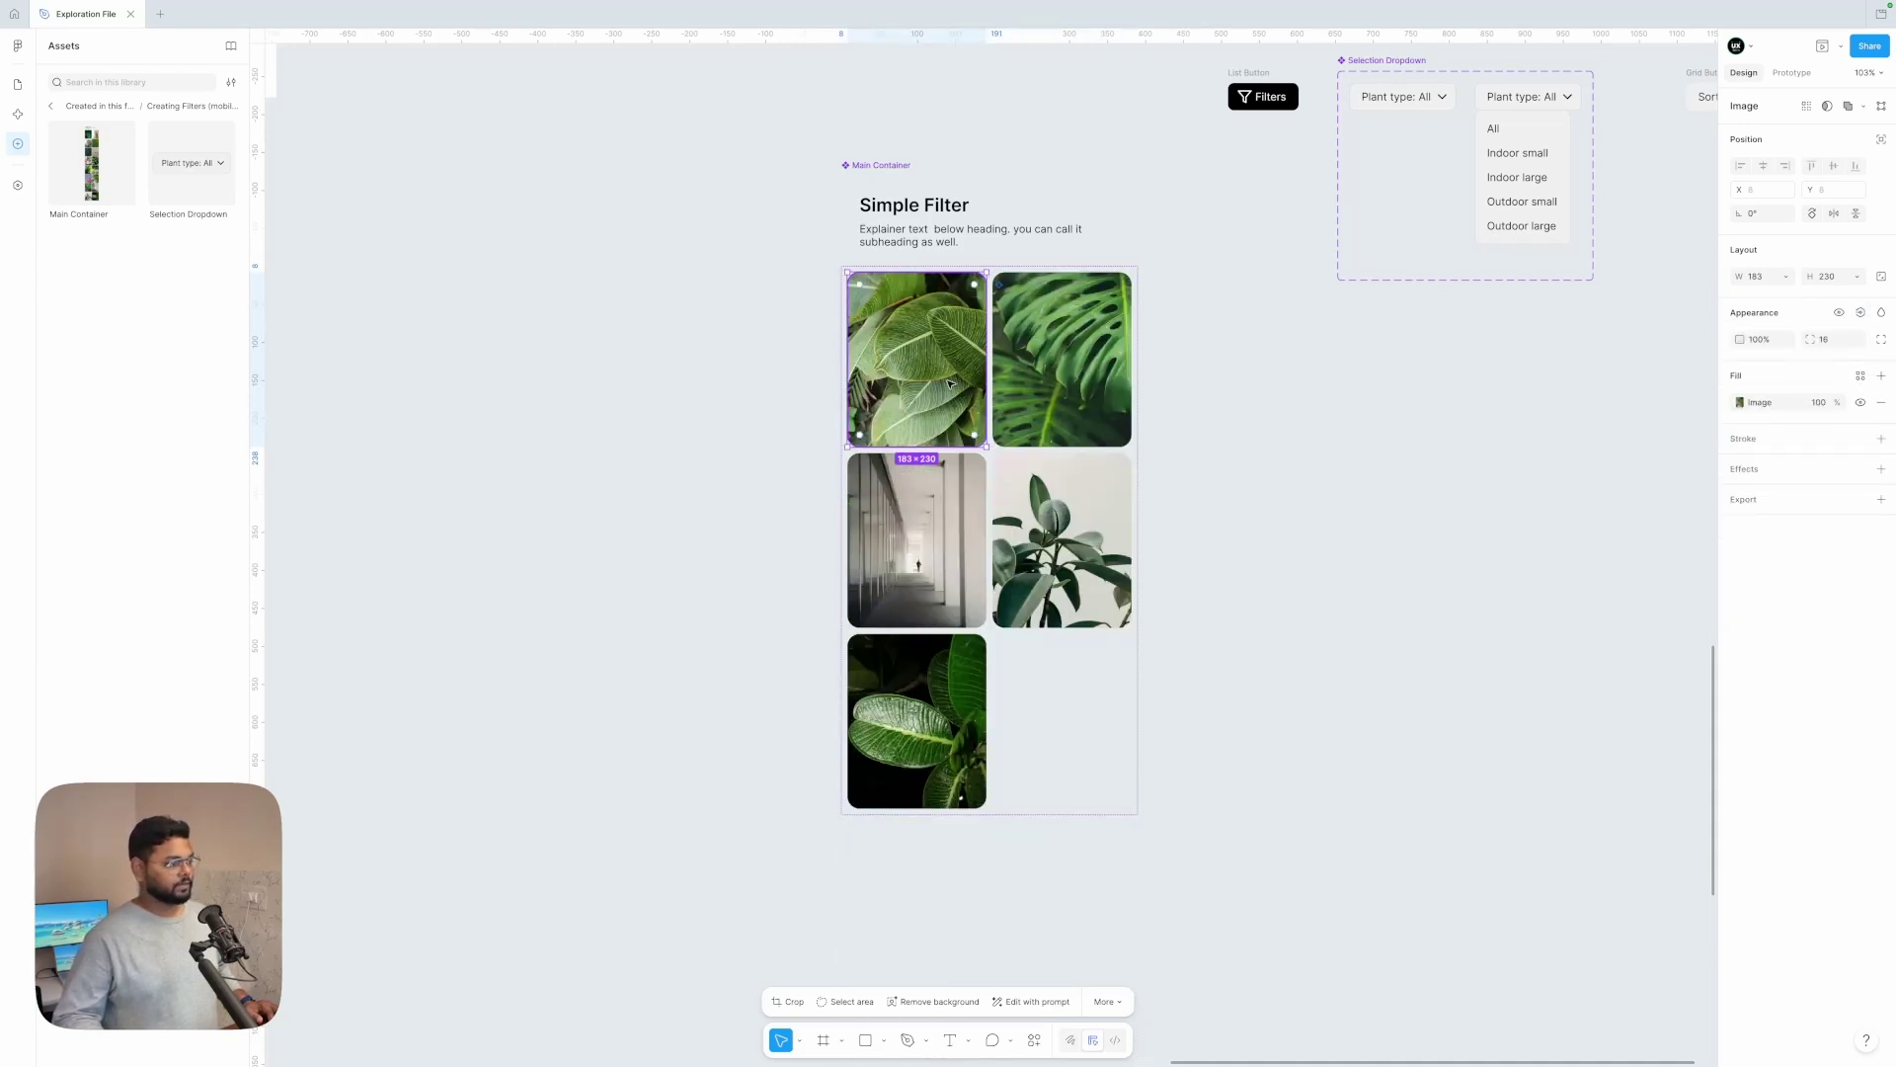
{"action": "left_click", "coordinate": [934, 375]}
{"action": "left_click", "coordinate": [1861, 312]}
{"action": "scroll", "coordinate": [1771, 533], "scroll_direction": "down", "scroll_amount": 3}
{"action": "left_click", "coordinate": [1770, 529]}
{"action": "left_click", "coordinate": [933, 375]}
{"action": "left_click", "coordinate": [1861, 312]}
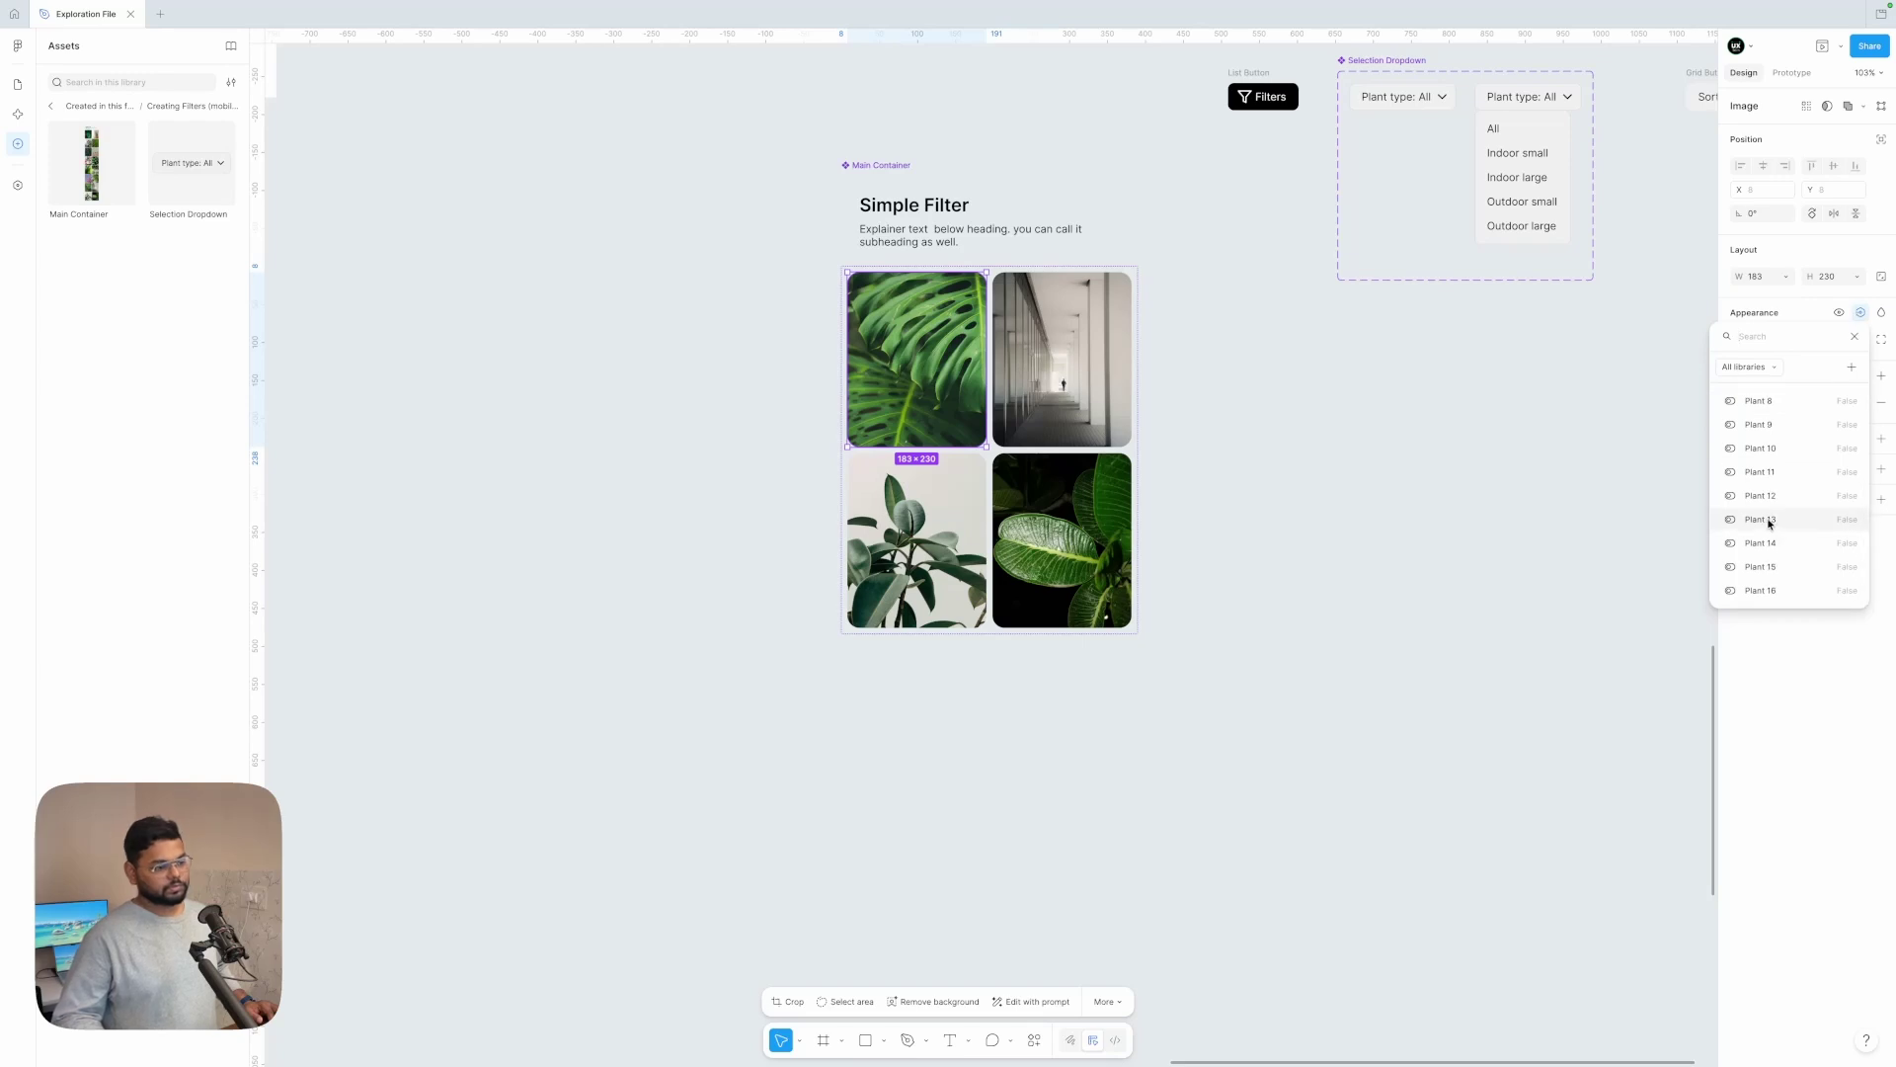
{"action": "left_click", "coordinate": [1760, 518]}
- Bind the visibility of the last three grid images to Plant 14, Plant 15 and Plant 16, and clear the selection
{"action": "left_click", "coordinate": [945, 376]}
{"action": "left_click", "coordinate": [1861, 312]}
{"action": "scroll", "coordinate": [1765, 542], "scroll_direction": "down", "scroll_amount": 3}
{"action": "left_click", "coordinate": [1765, 542]}
{"action": "left_click", "coordinate": [938, 375]}
{"action": "left_click", "coordinate": [1861, 312]}
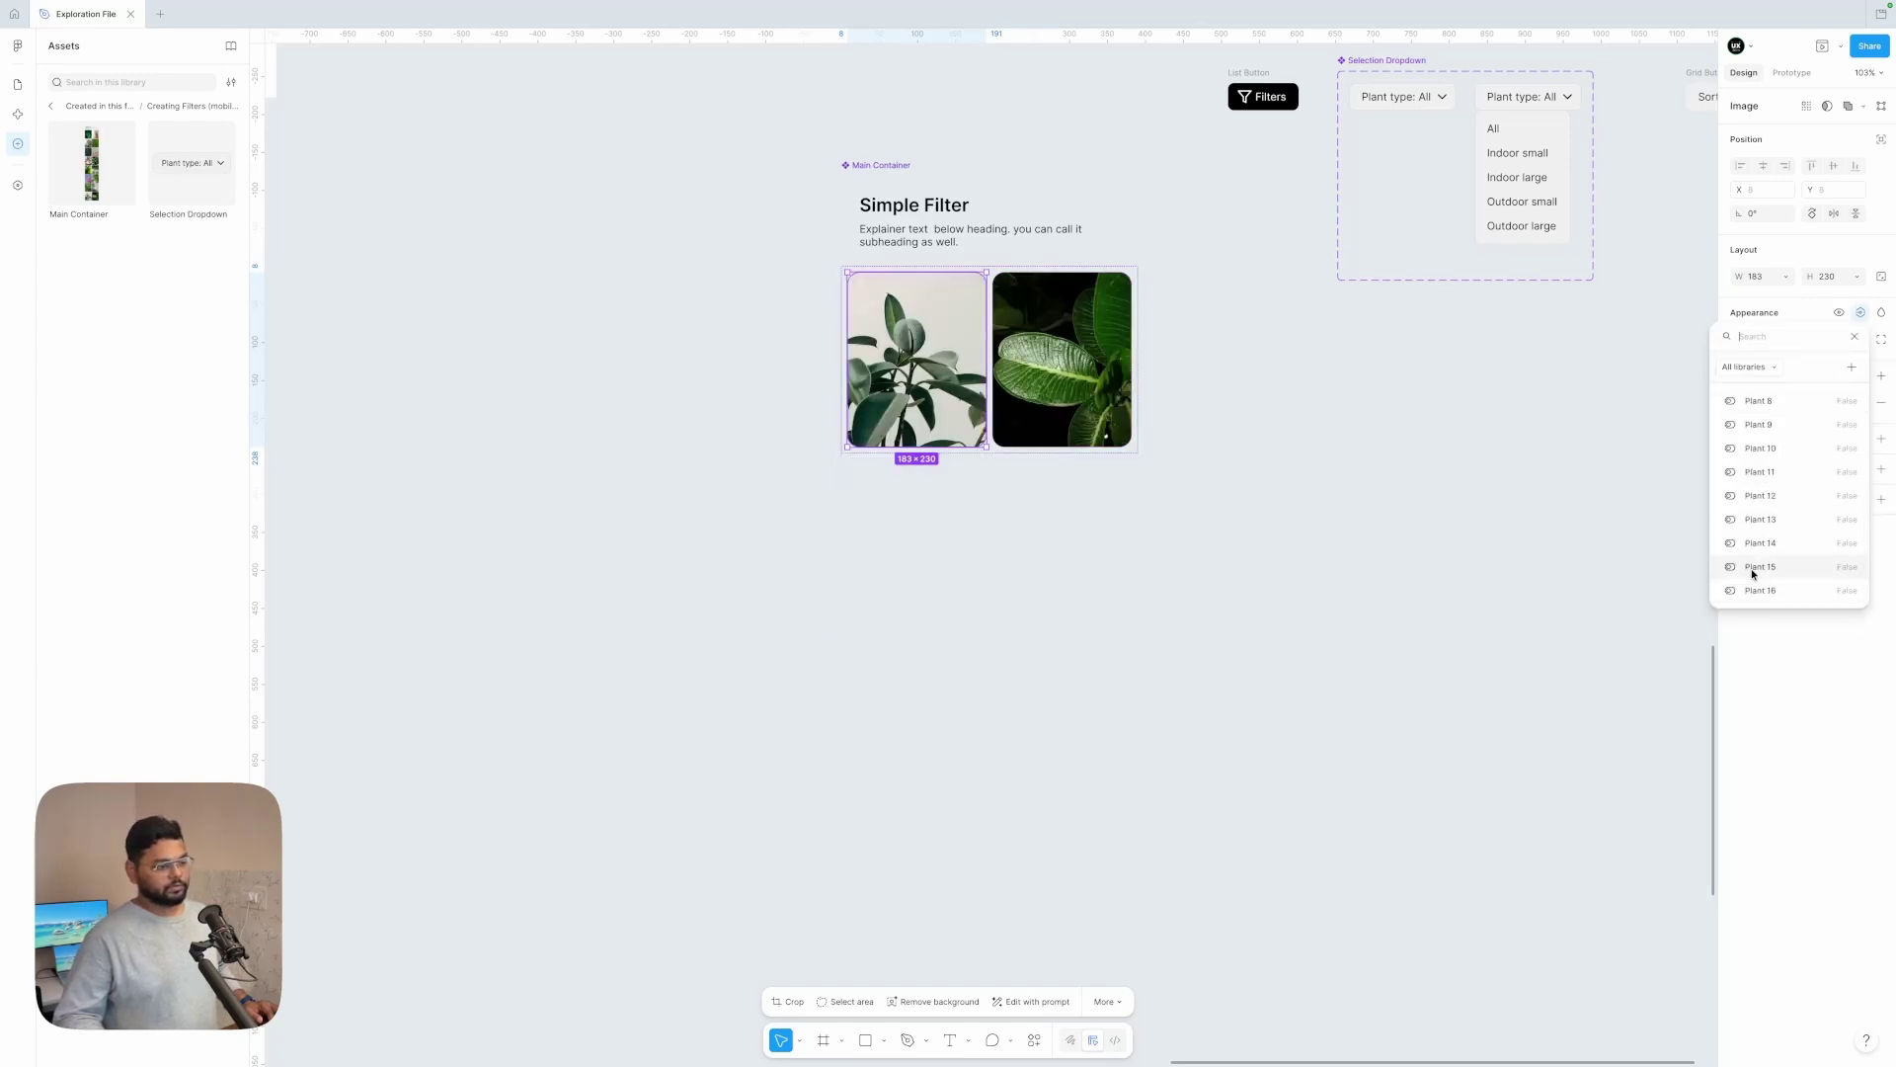
{"action": "left_click", "coordinate": [1753, 570]}
{"action": "left_click", "coordinate": [939, 375]}
{"action": "left_click", "coordinate": [1859, 314]}
{"action": "left_click", "coordinate": [1763, 543]}
{"action": "key", "text": "Escape"}
{"action": "key", "text": "Escape"}
{"action": "key", "text": "Escape"}
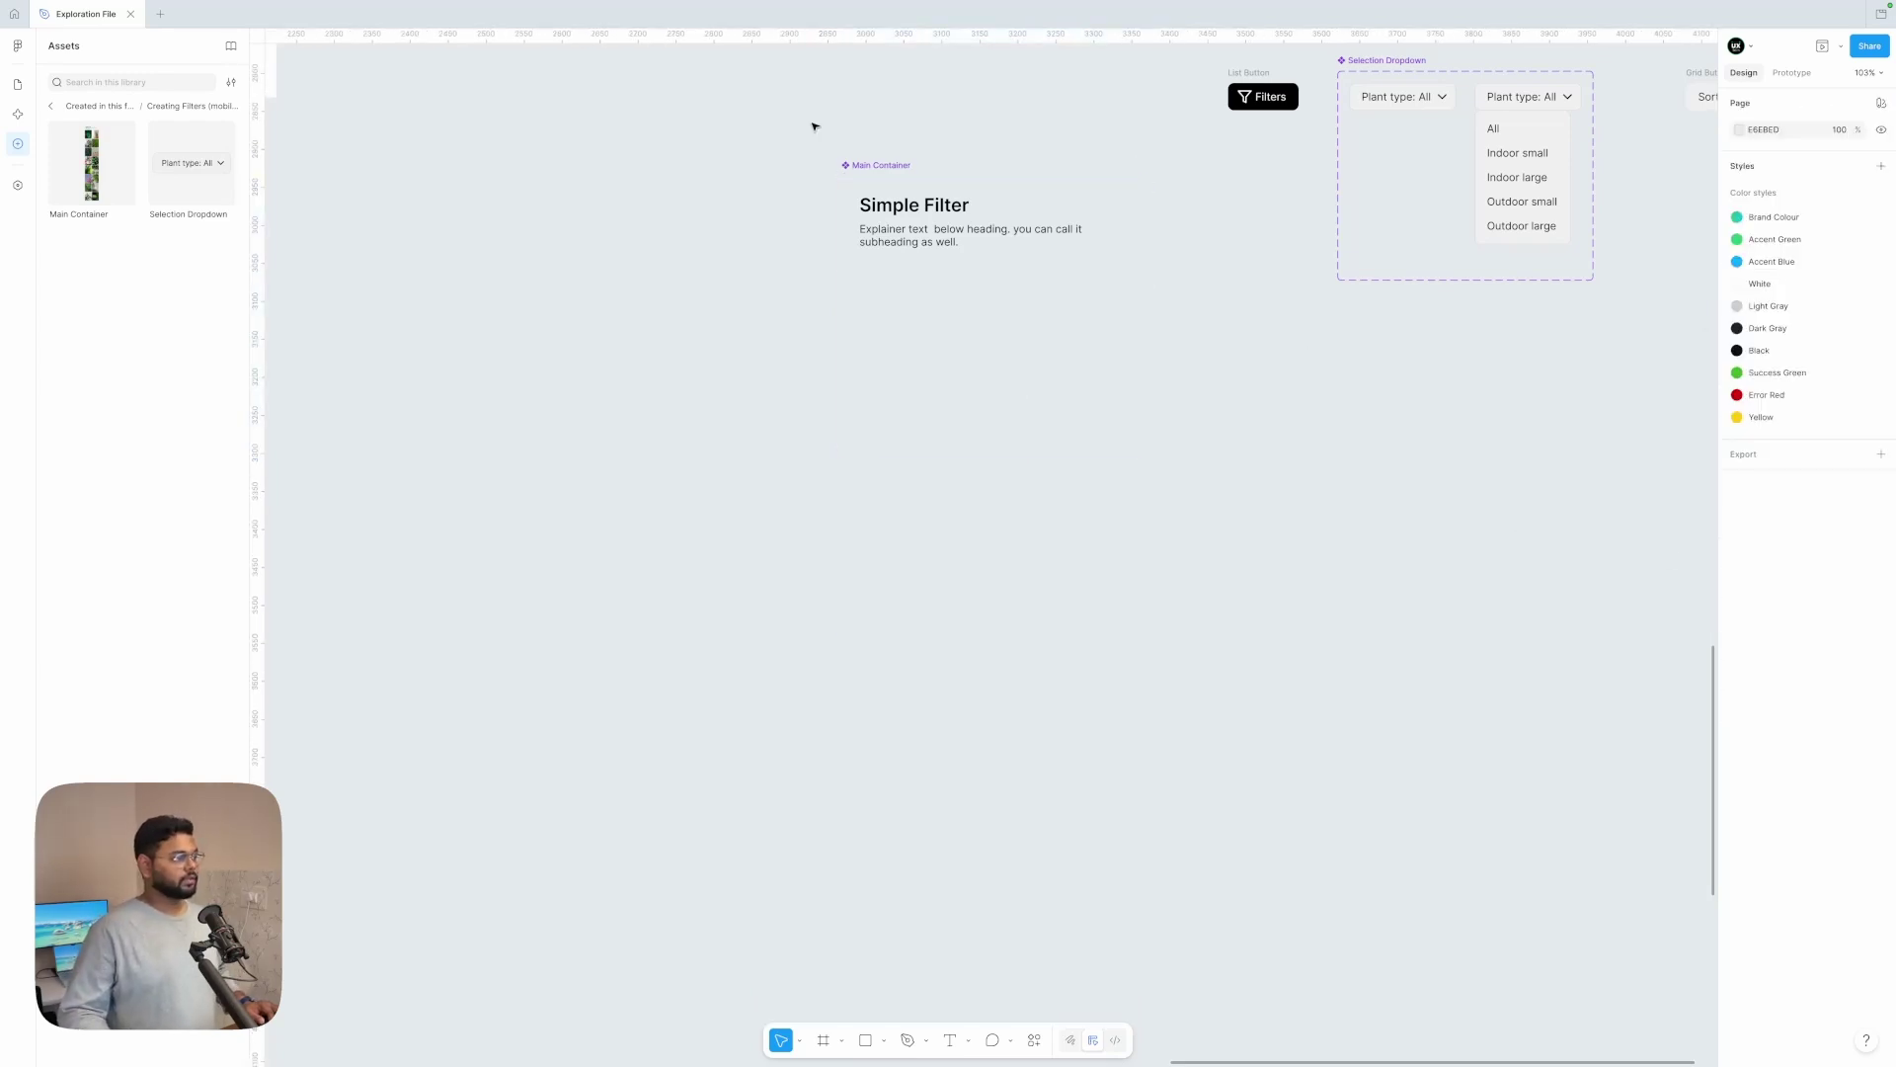
- With Main Container selected, show the Filter variables in a floating window, tall enough for all rows and placed beside the component
{"action": "left_click", "coordinate": [902, 166]}
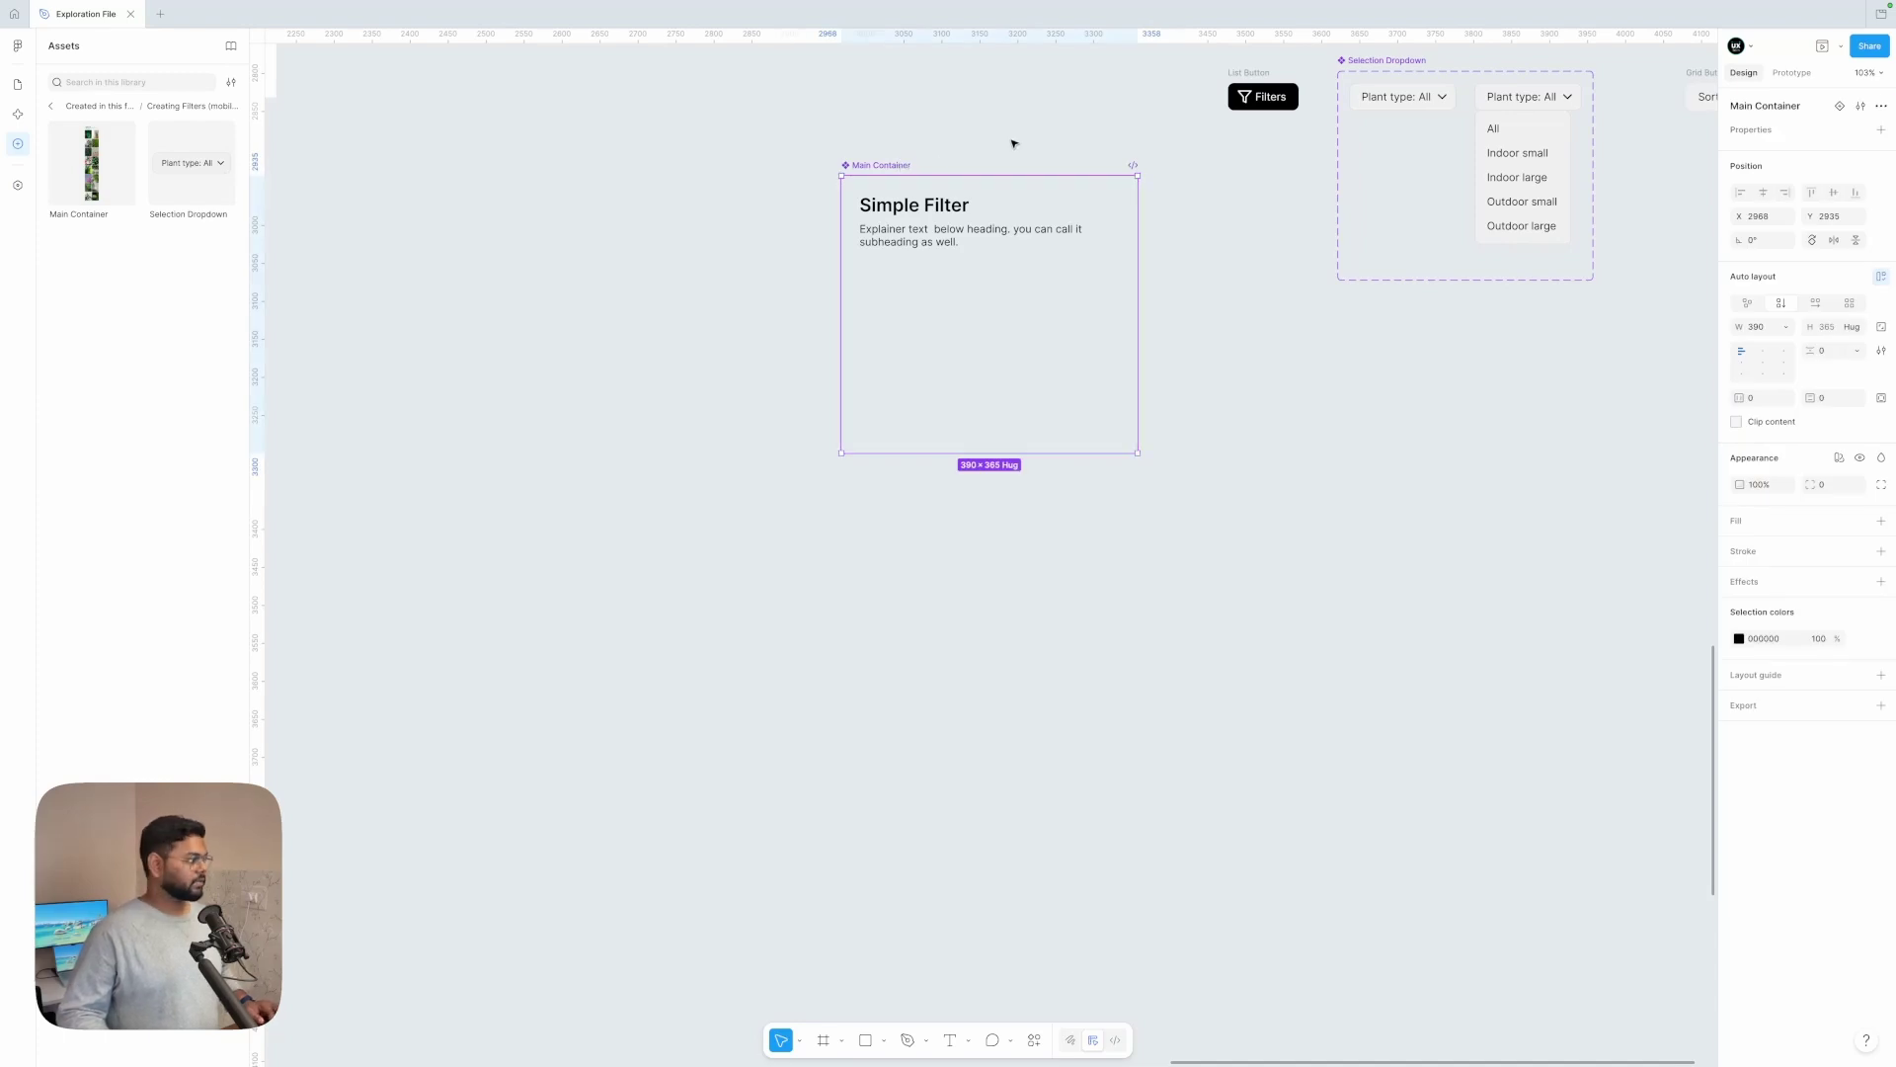
{"action": "left_click", "coordinate": [16, 186]}
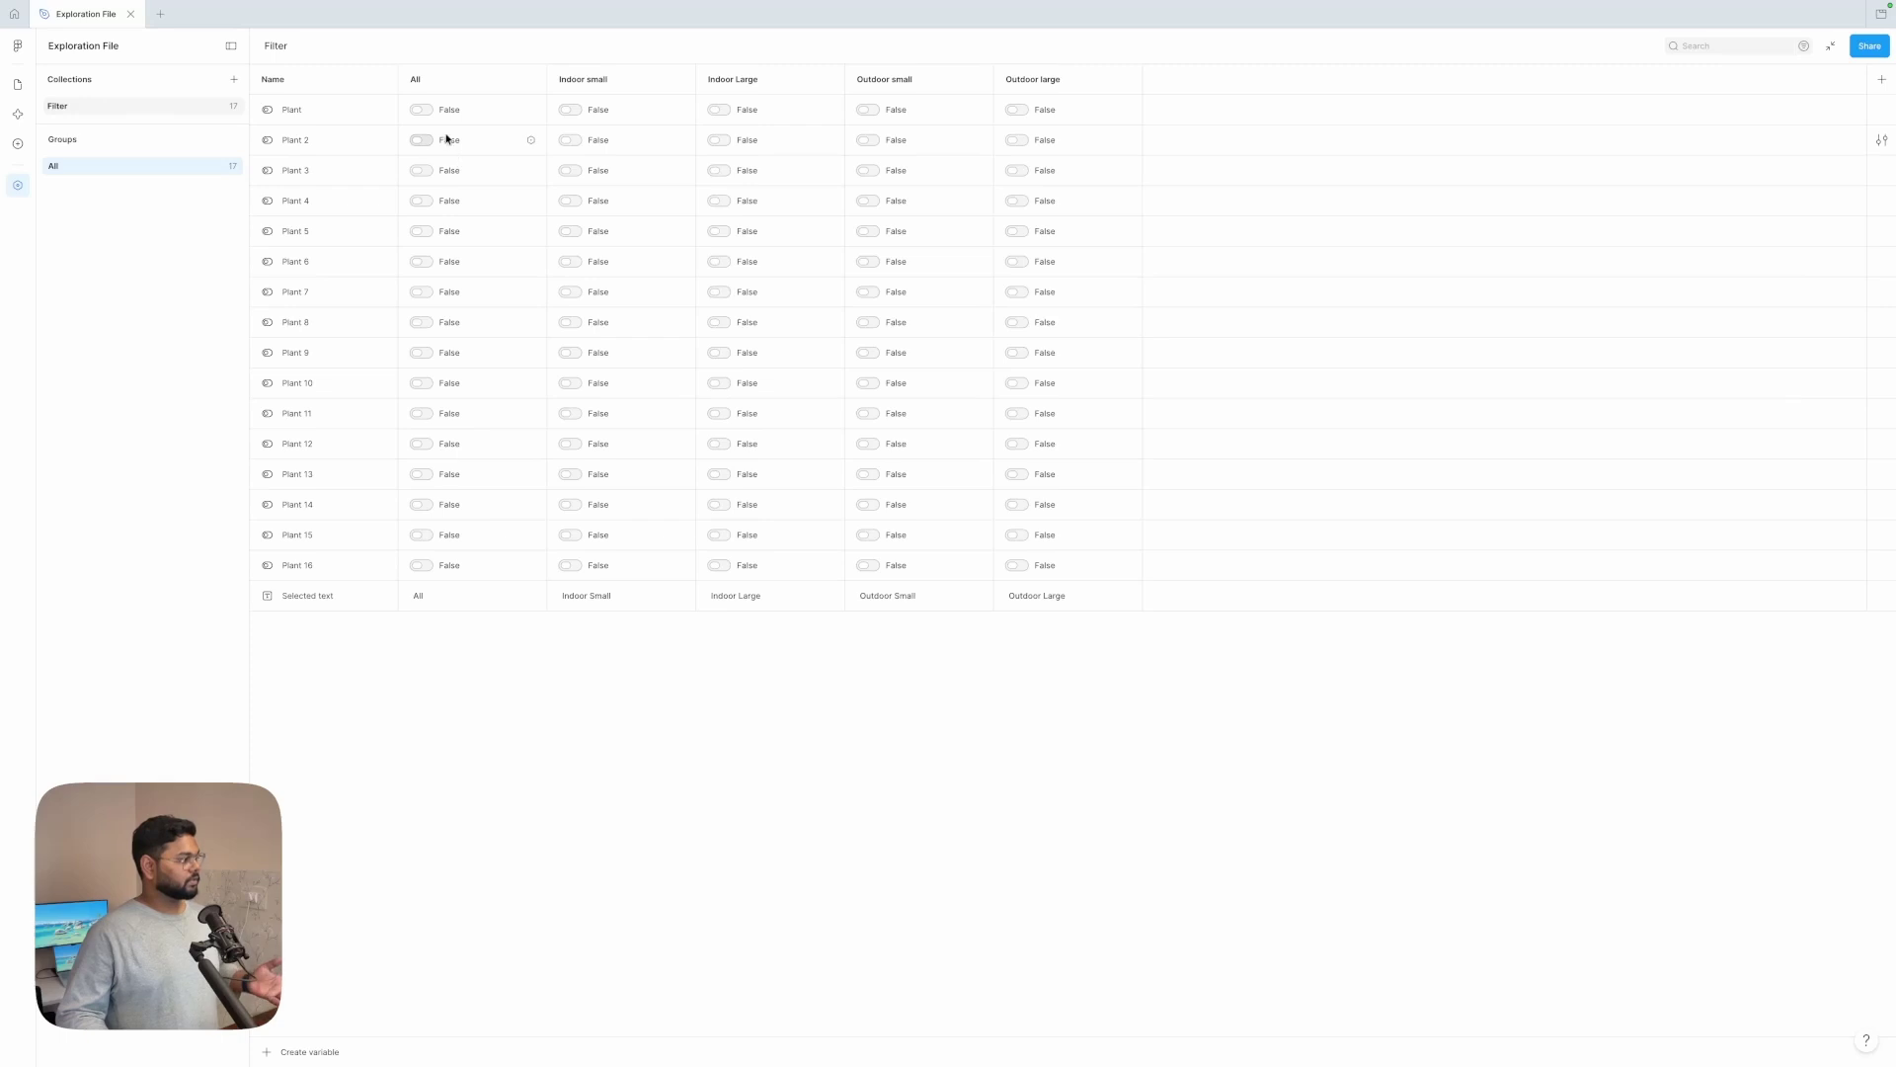
{"action": "left_click", "coordinate": [1829, 47]}
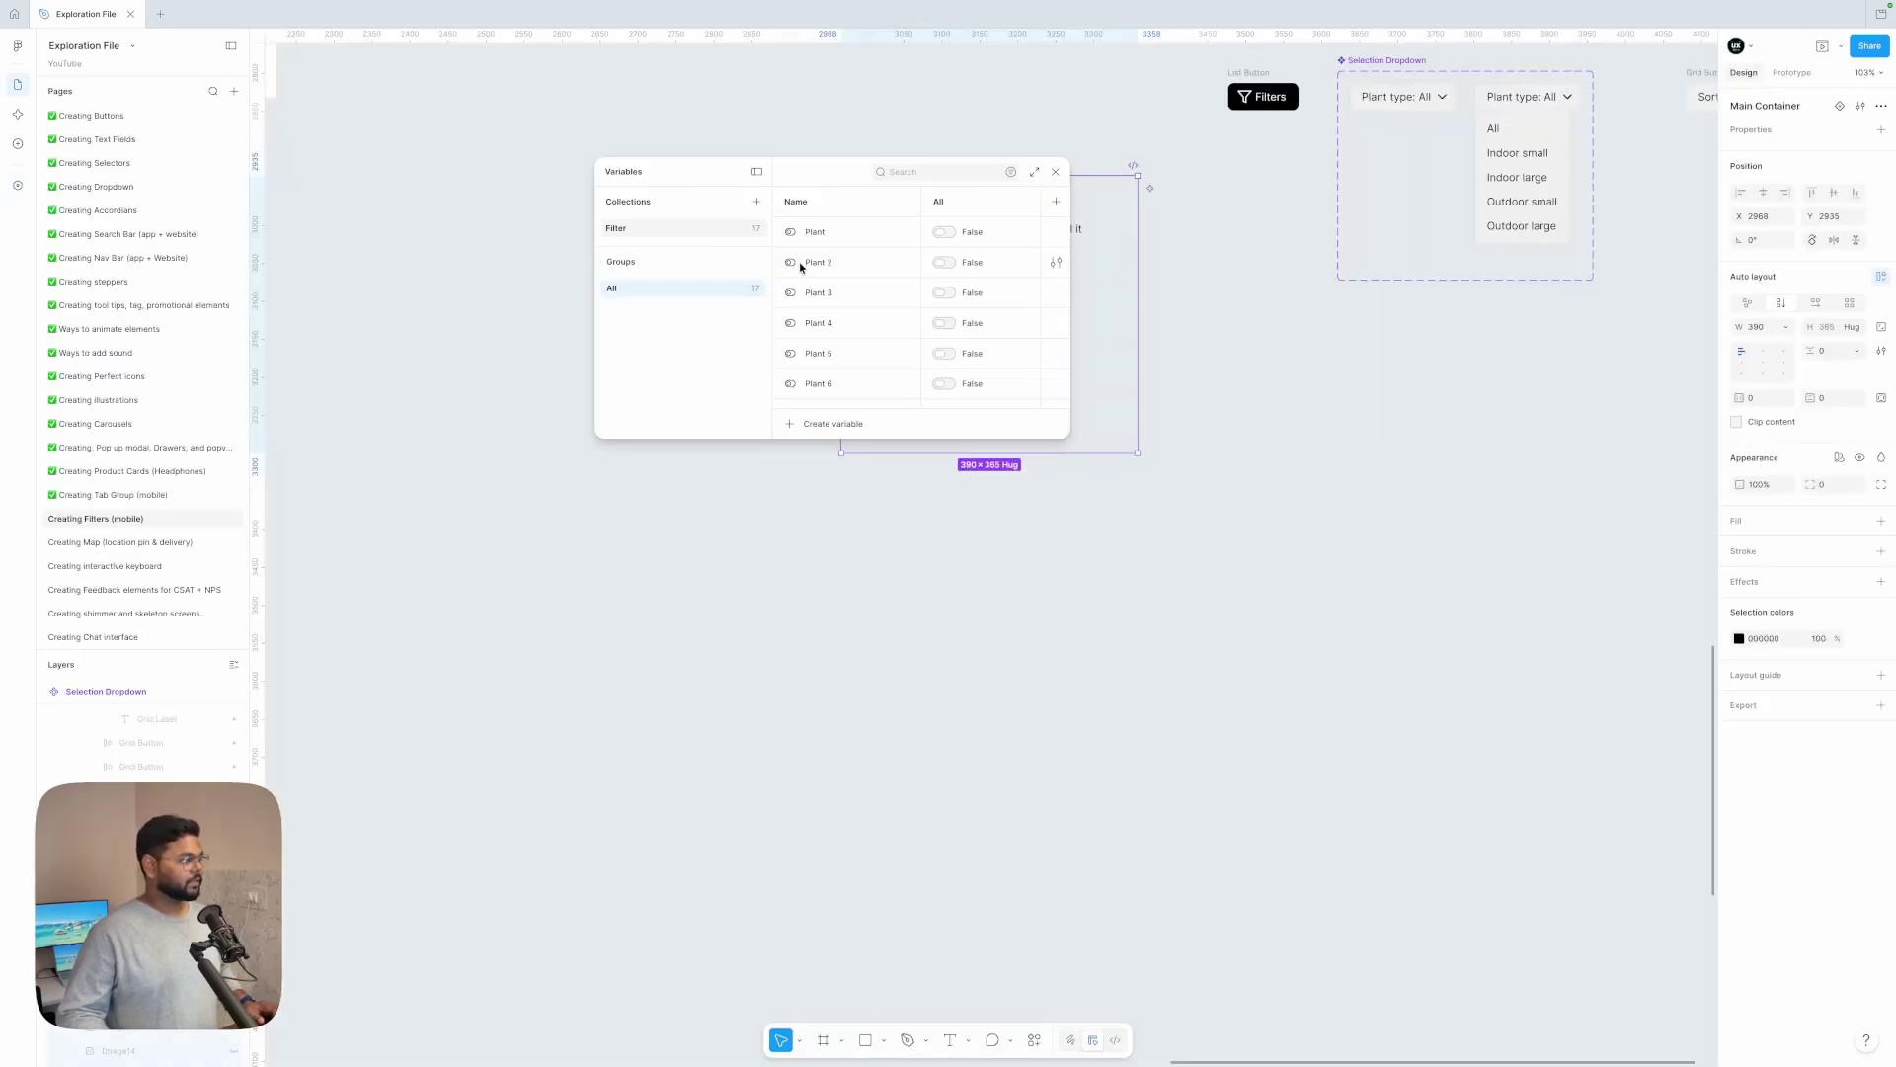
{"action": "left_click_drag", "start_coordinate": [812, 442], "coordinate": [836, 978]}
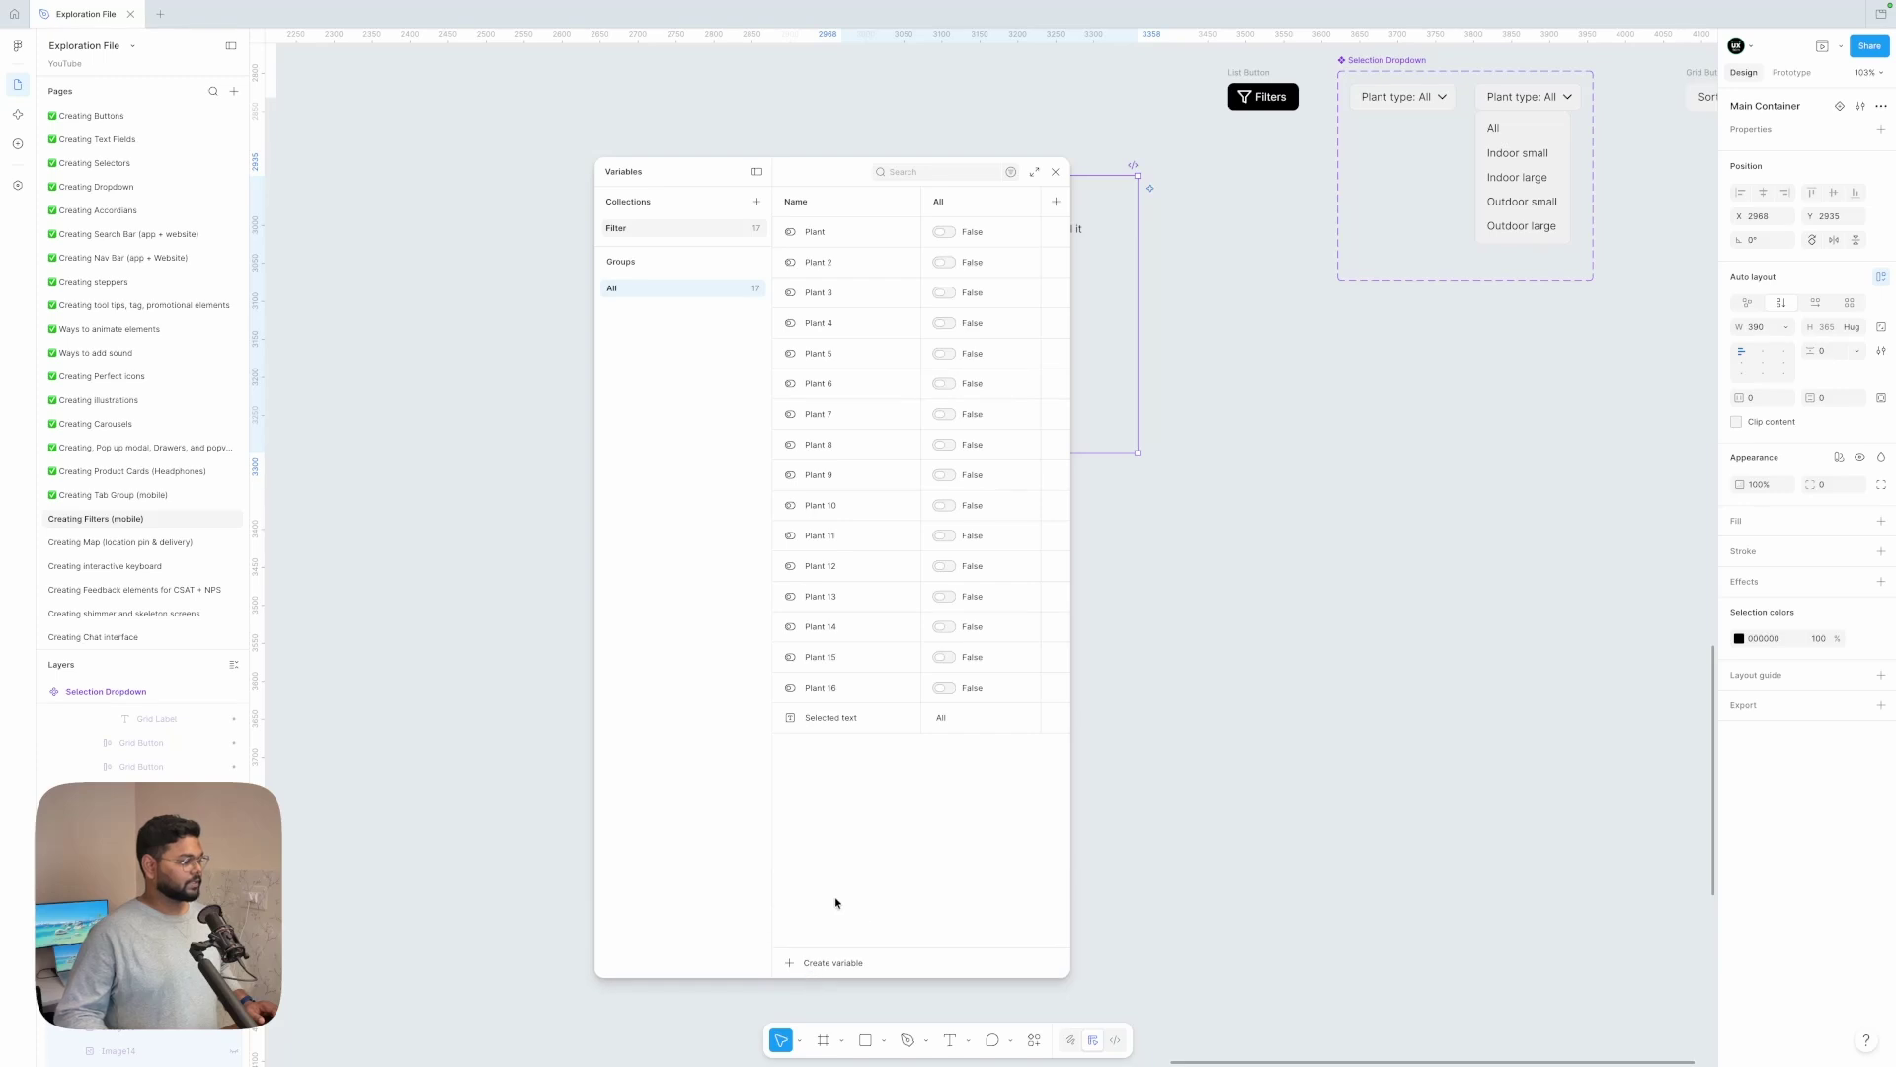
{"action": "left_click_drag", "start_coordinate": [803, 188], "coordinate": [582, 188]}
- Set the variables Plant through Plant 16 to True in the All mode
{"action": "left_click", "coordinate": [718, 227]}
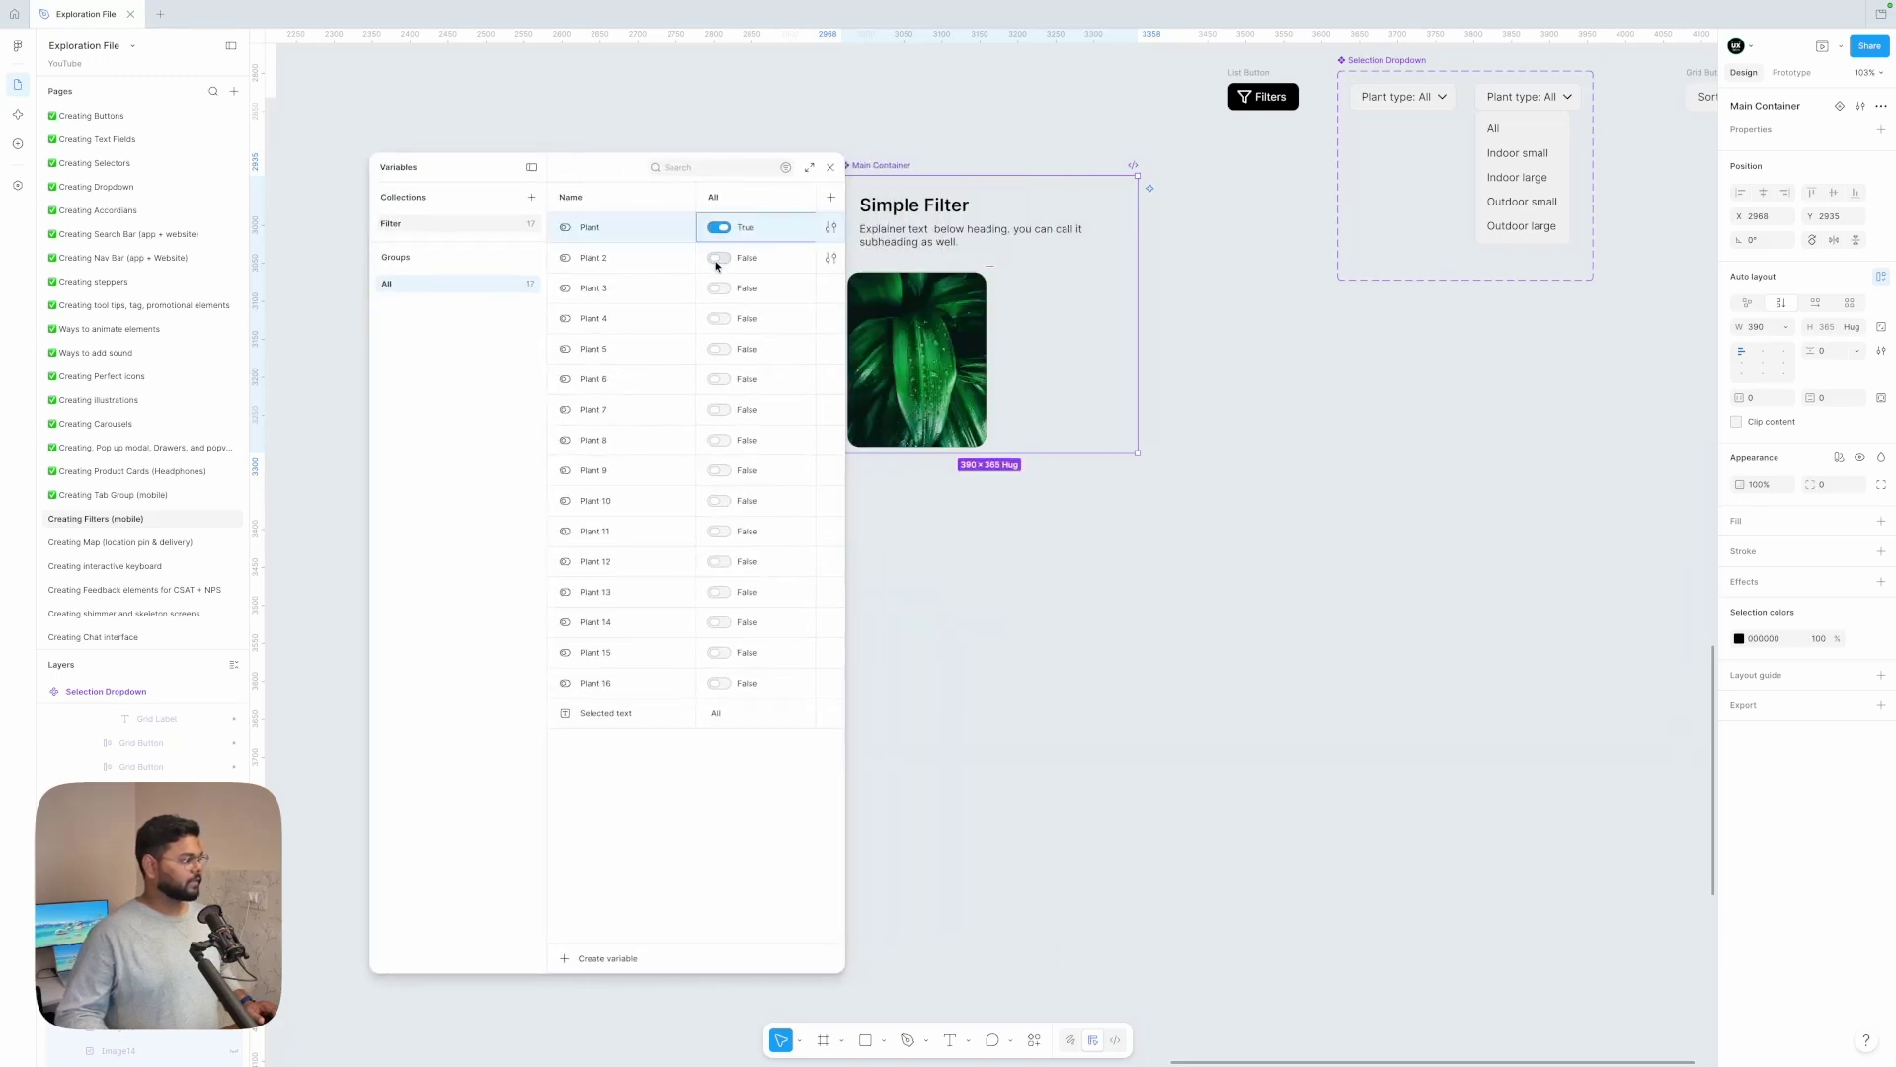
{"action": "left_click", "coordinate": [718, 257]}
{"action": "left_click", "coordinate": [719, 288]}
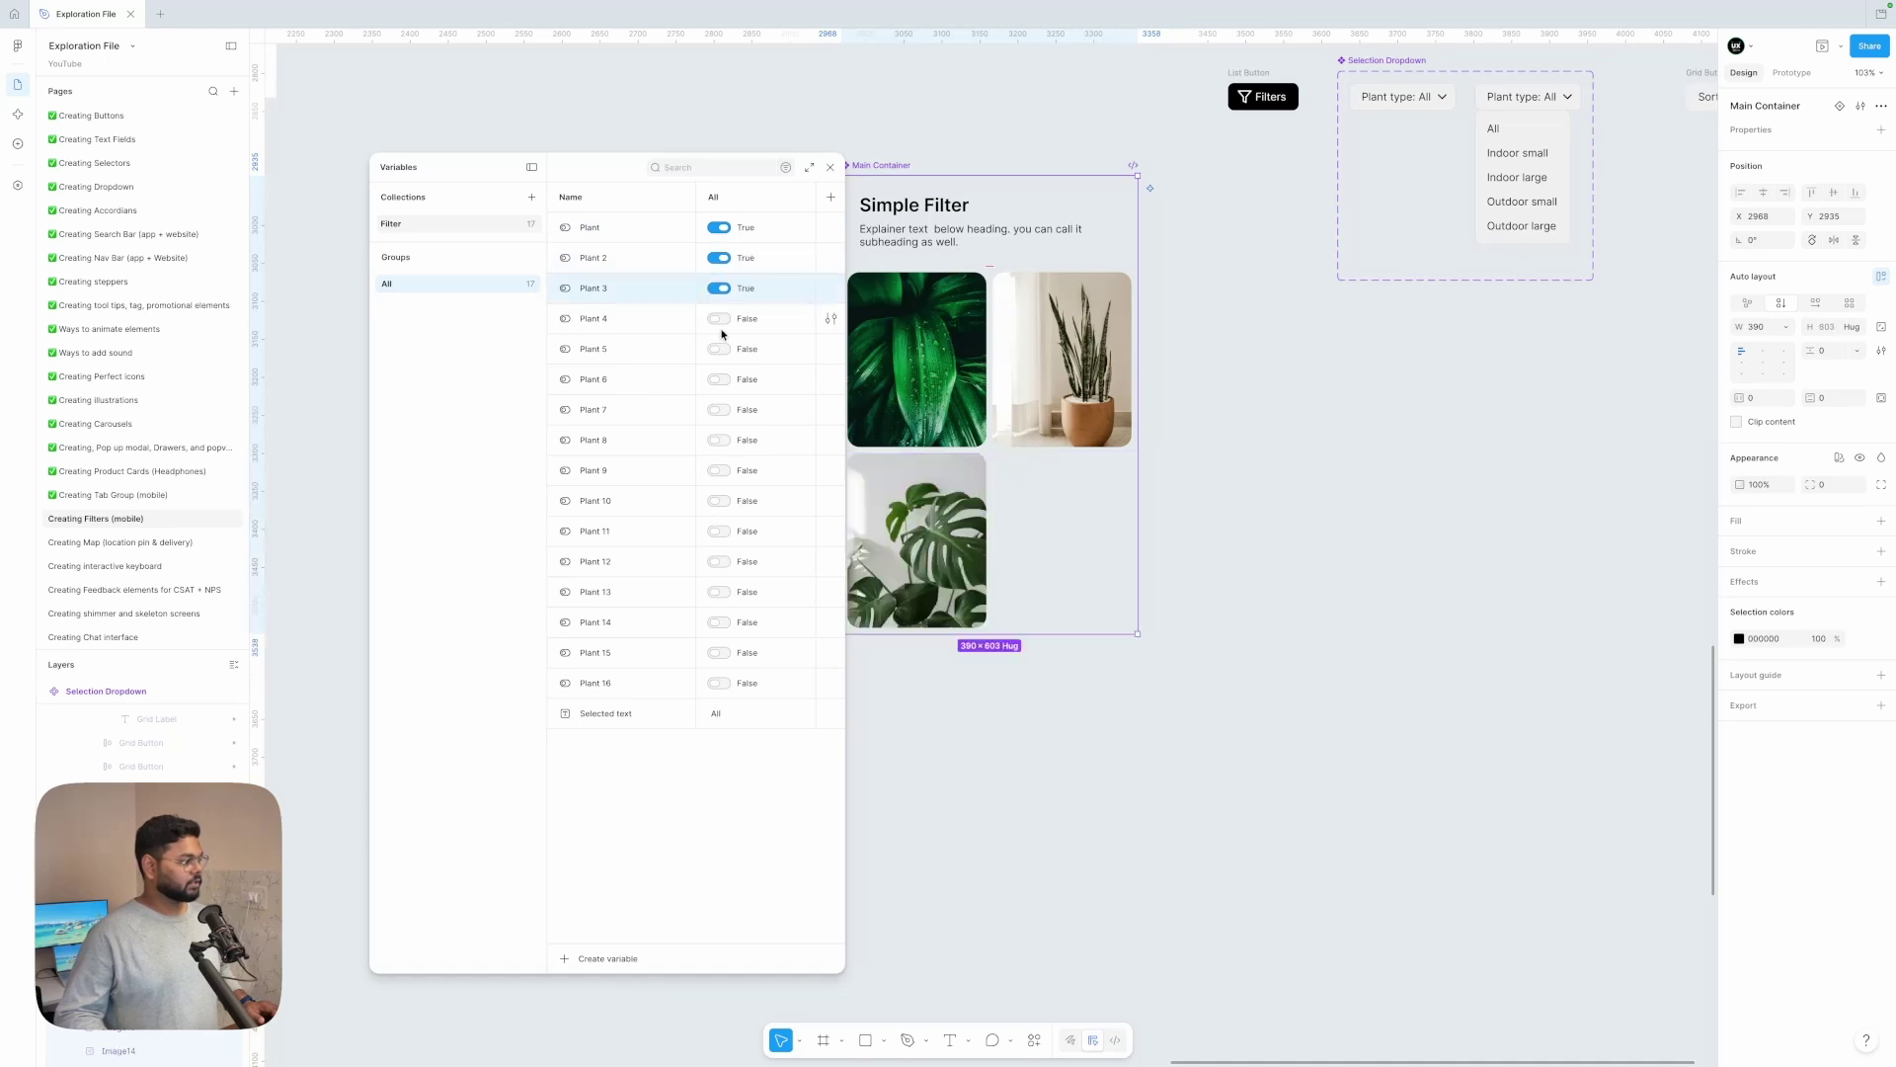
{"action": "left_click", "coordinate": [719, 318]}
{"action": "left_click", "coordinate": [719, 349]}
{"action": "left_click", "coordinate": [720, 379]}
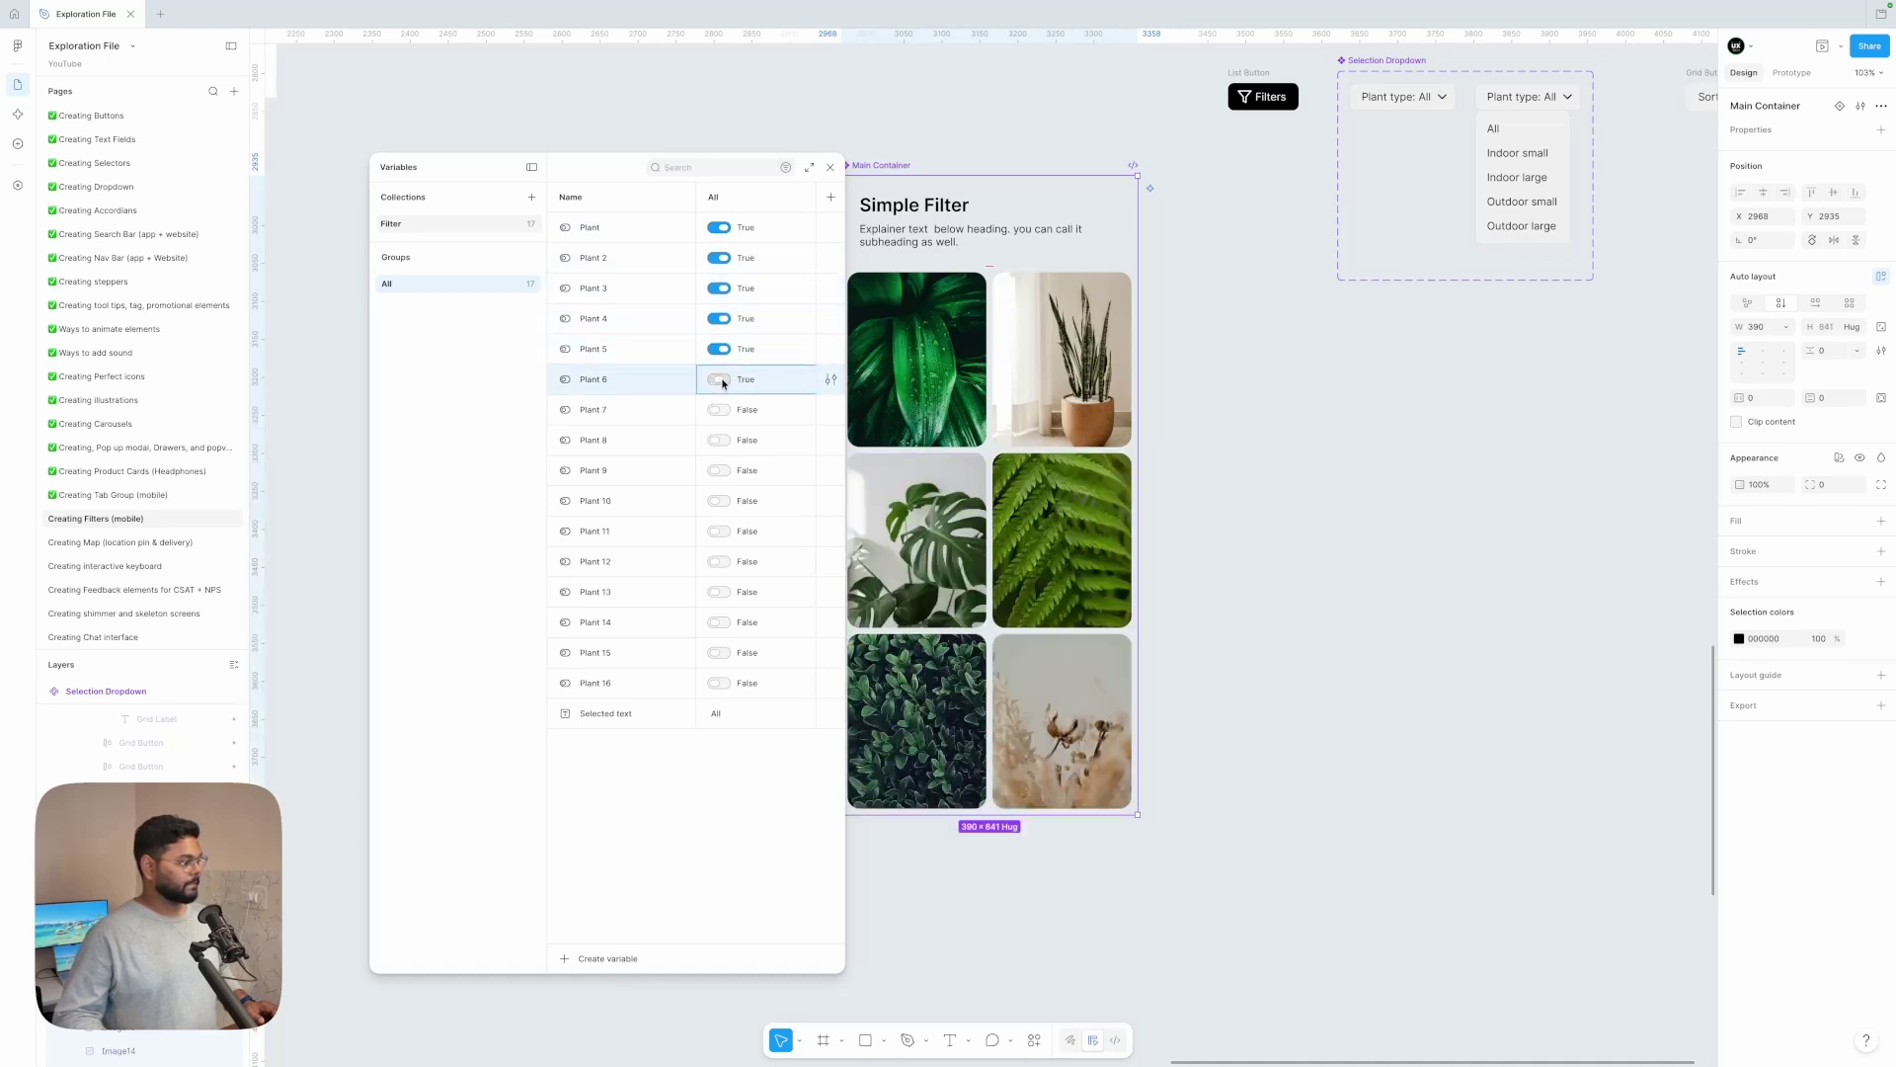
{"action": "left_click", "coordinate": [719, 410]}
{"action": "left_click", "coordinate": [719, 439]}
{"action": "left_click", "coordinate": [720, 470]}
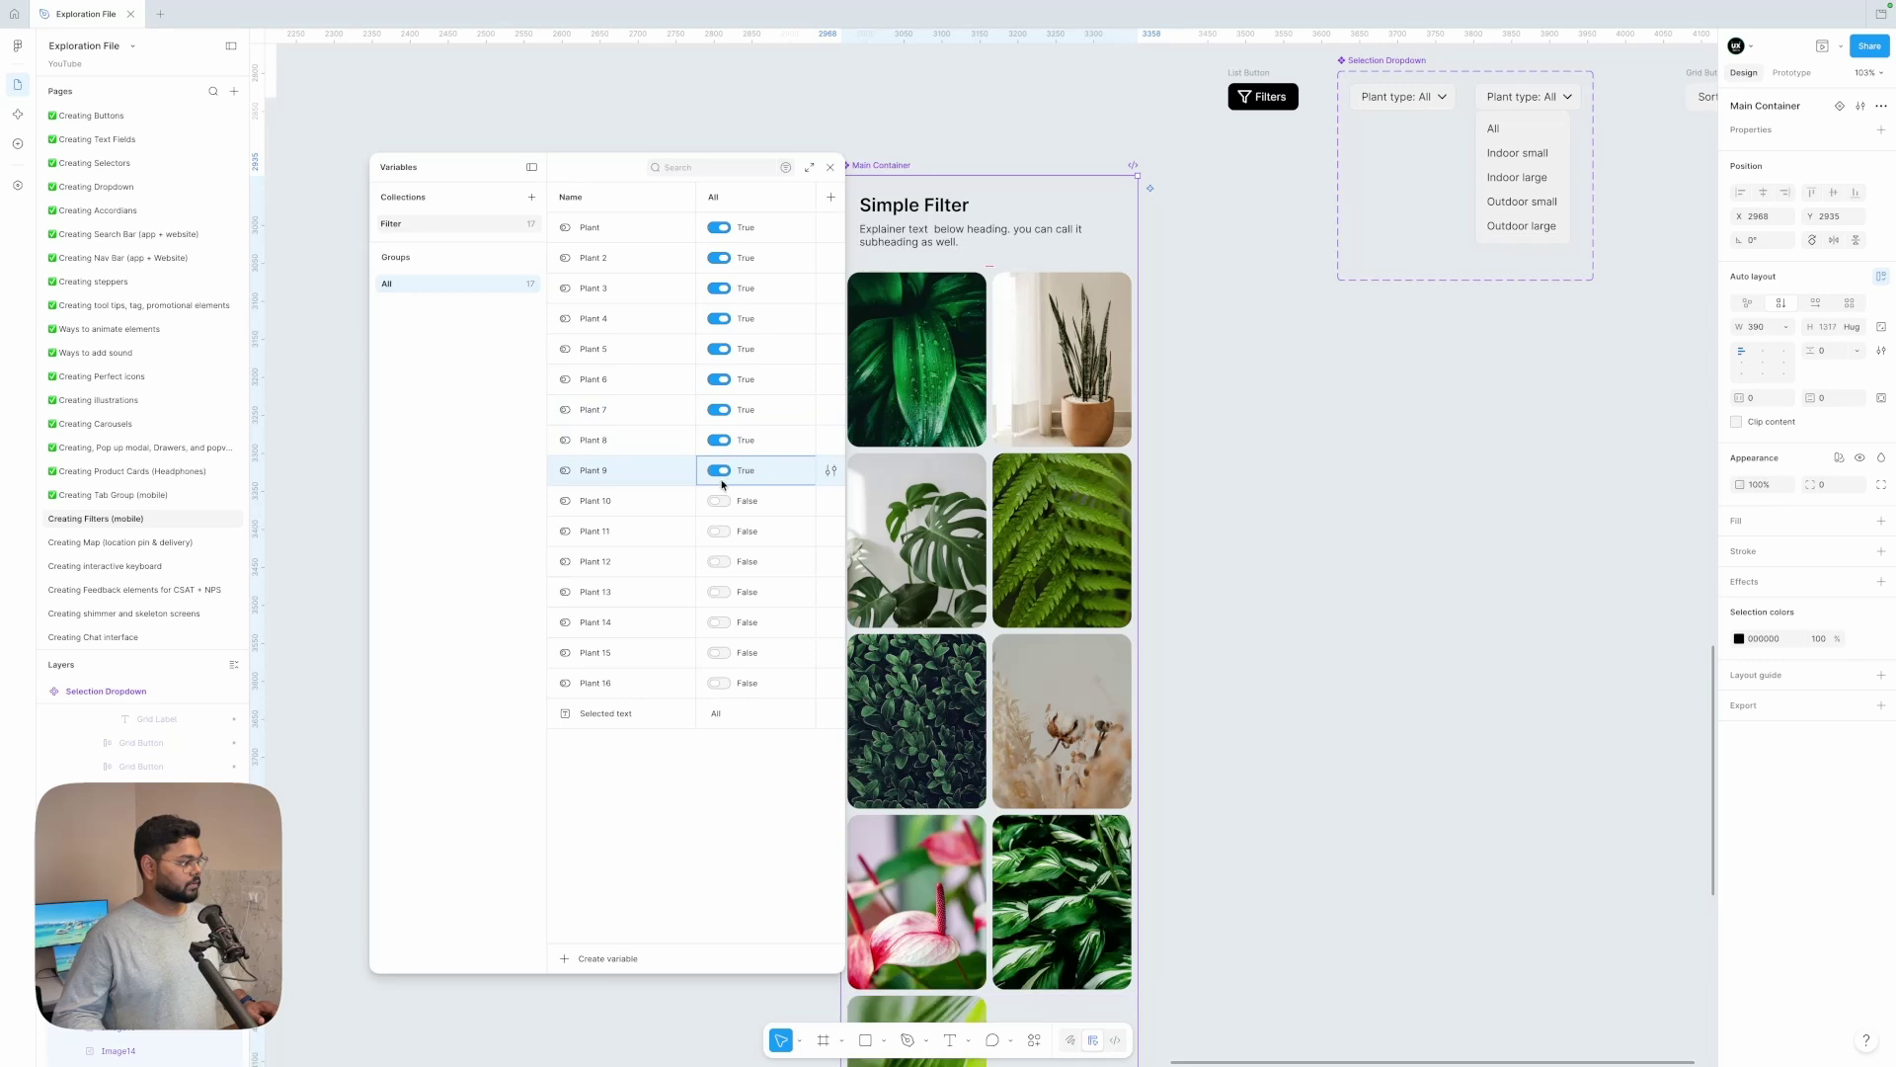
{"action": "left_click", "coordinate": [719, 500]}
{"action": "left_click", "coordinate": [721, 561]}
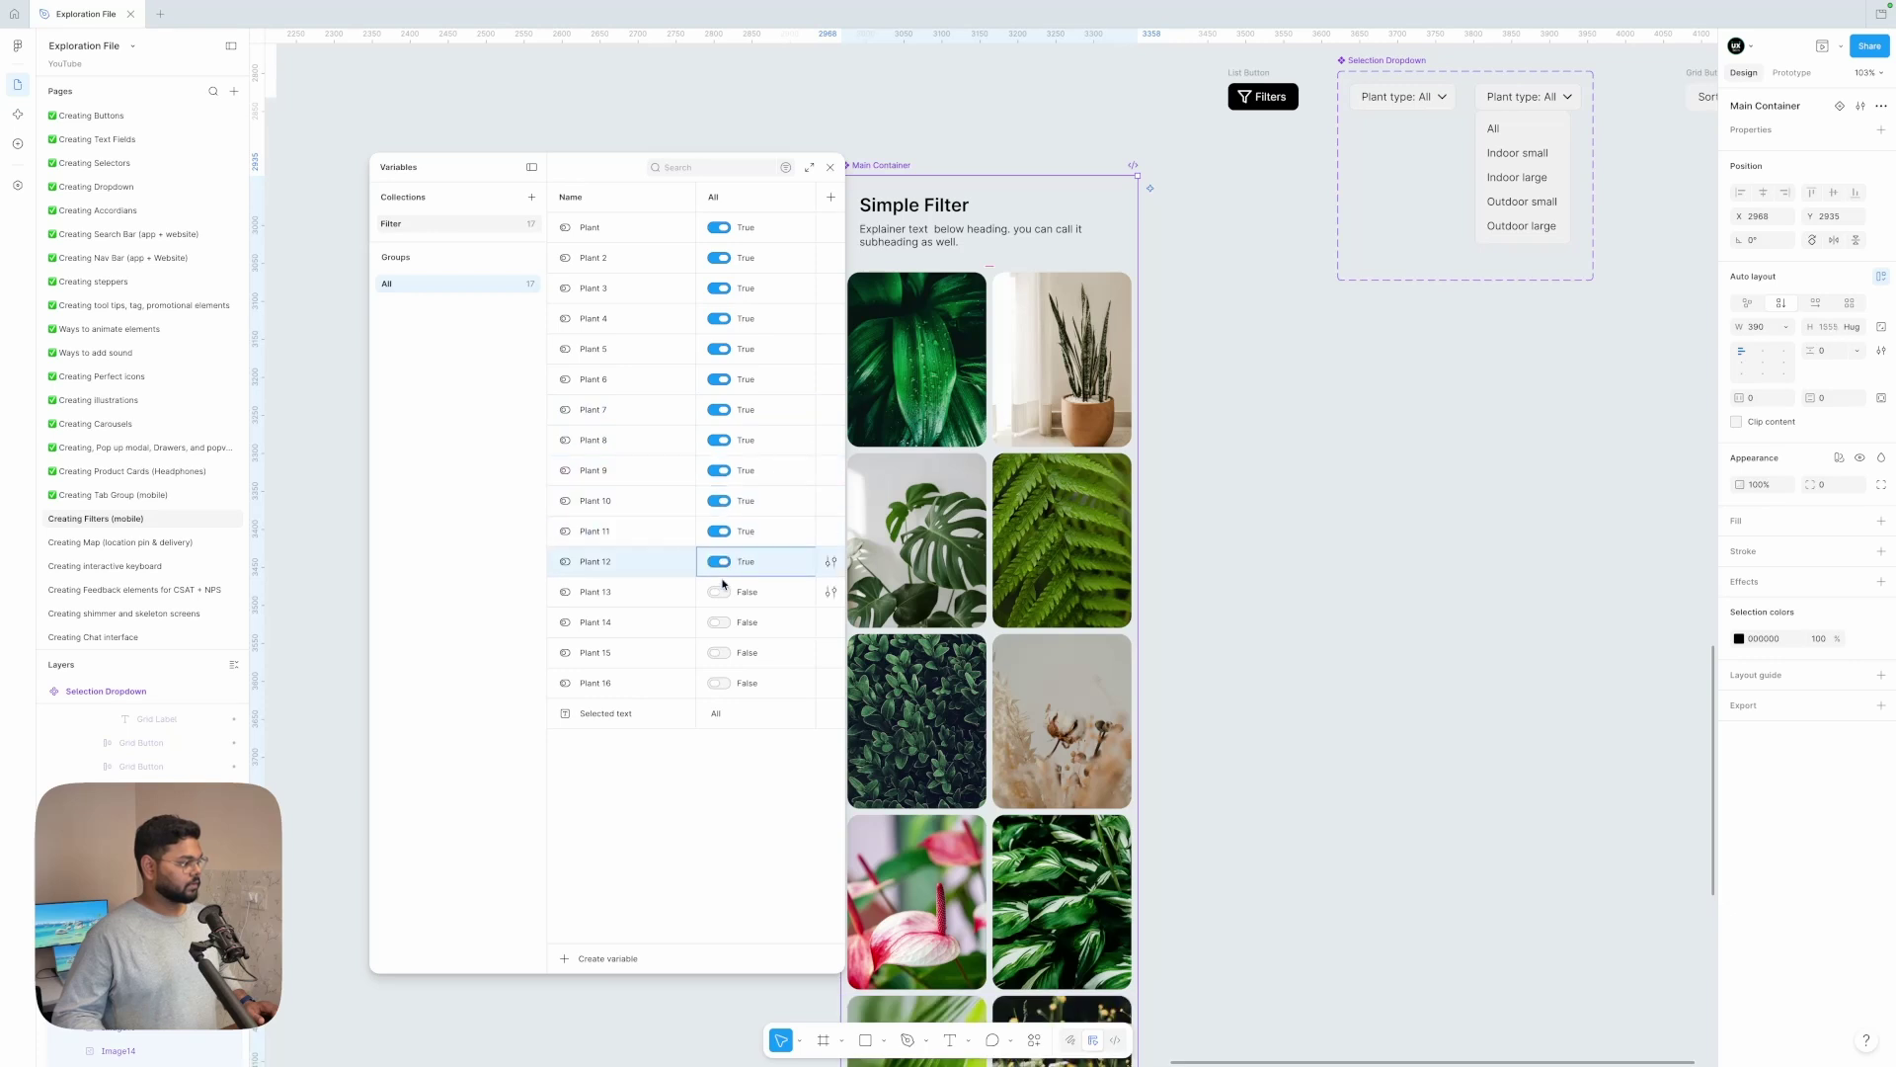
{"action": "left_click", "coordinate": [727, 593]}
{"action": "left_click", "coordinate": [727, 621]}
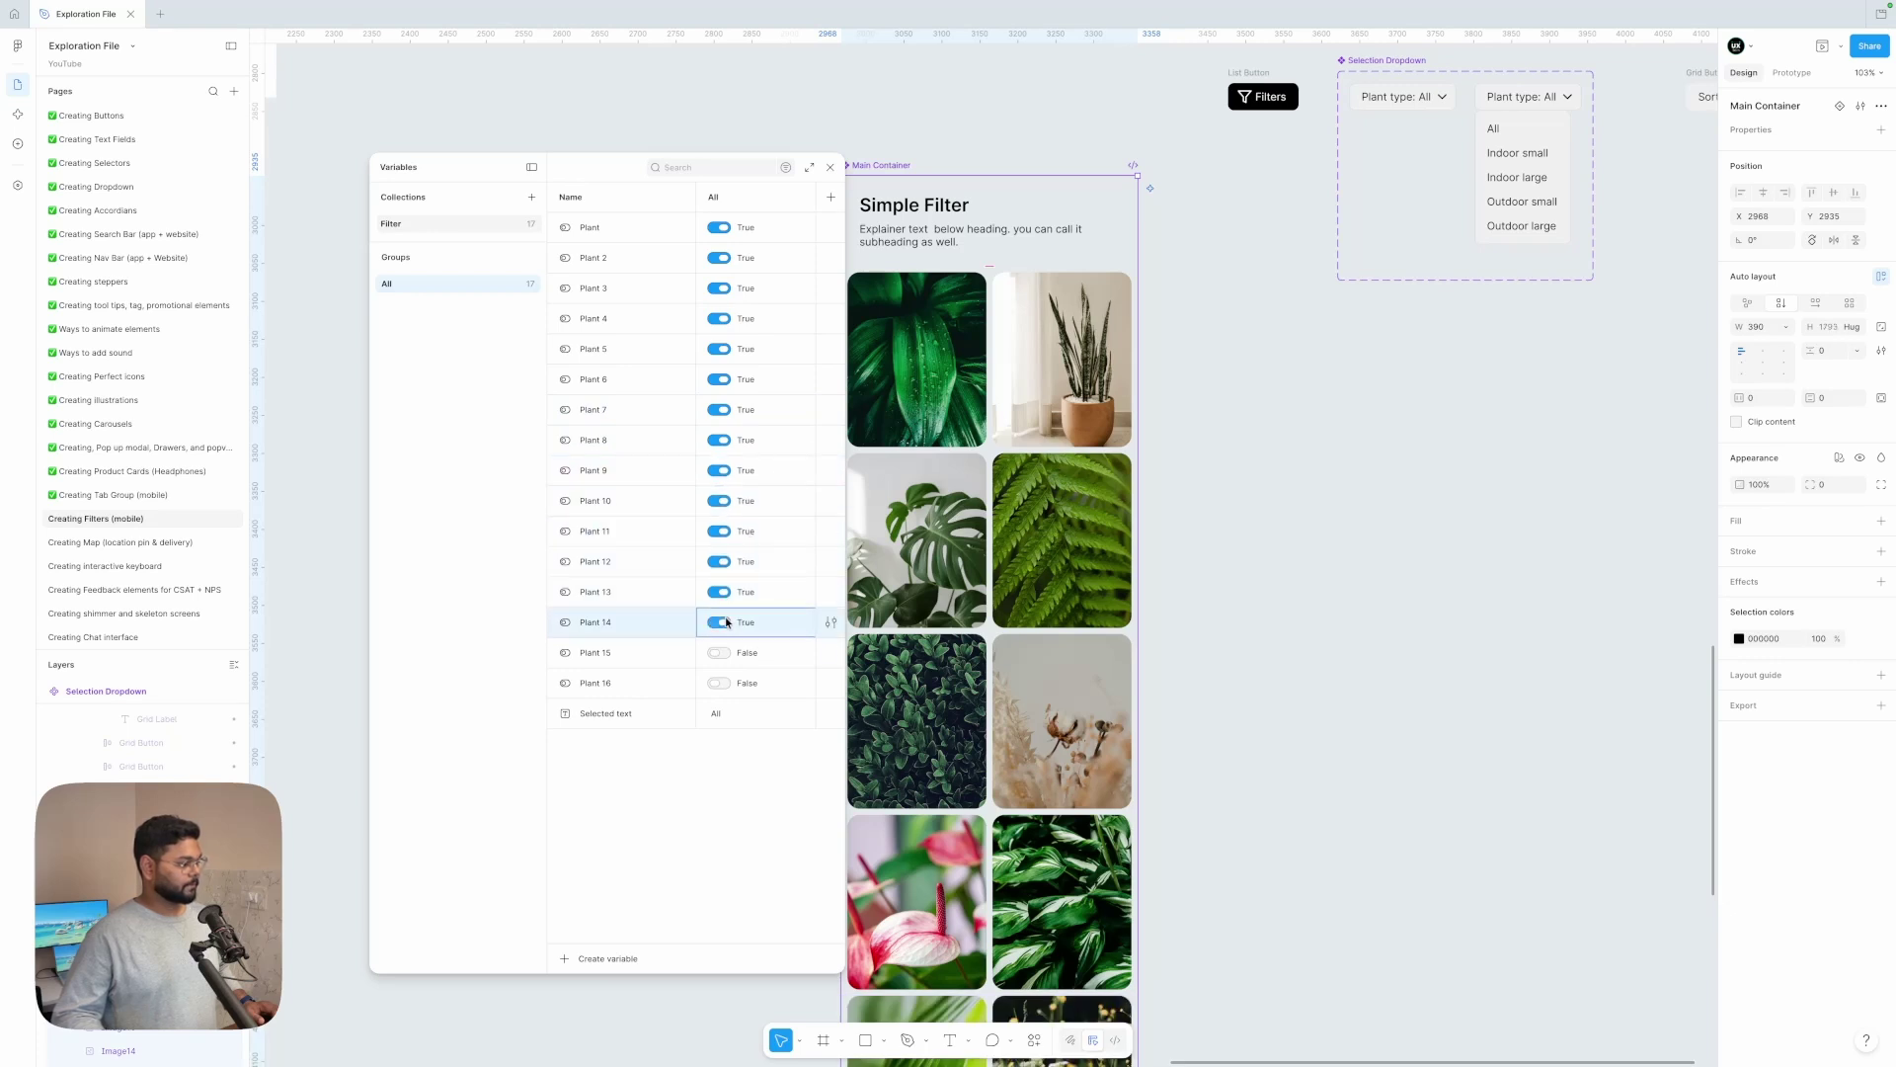
{"action": "left_click", "coordinate": [720, 653]}
{"action": "left_click", "coordinate": [720, 682]}
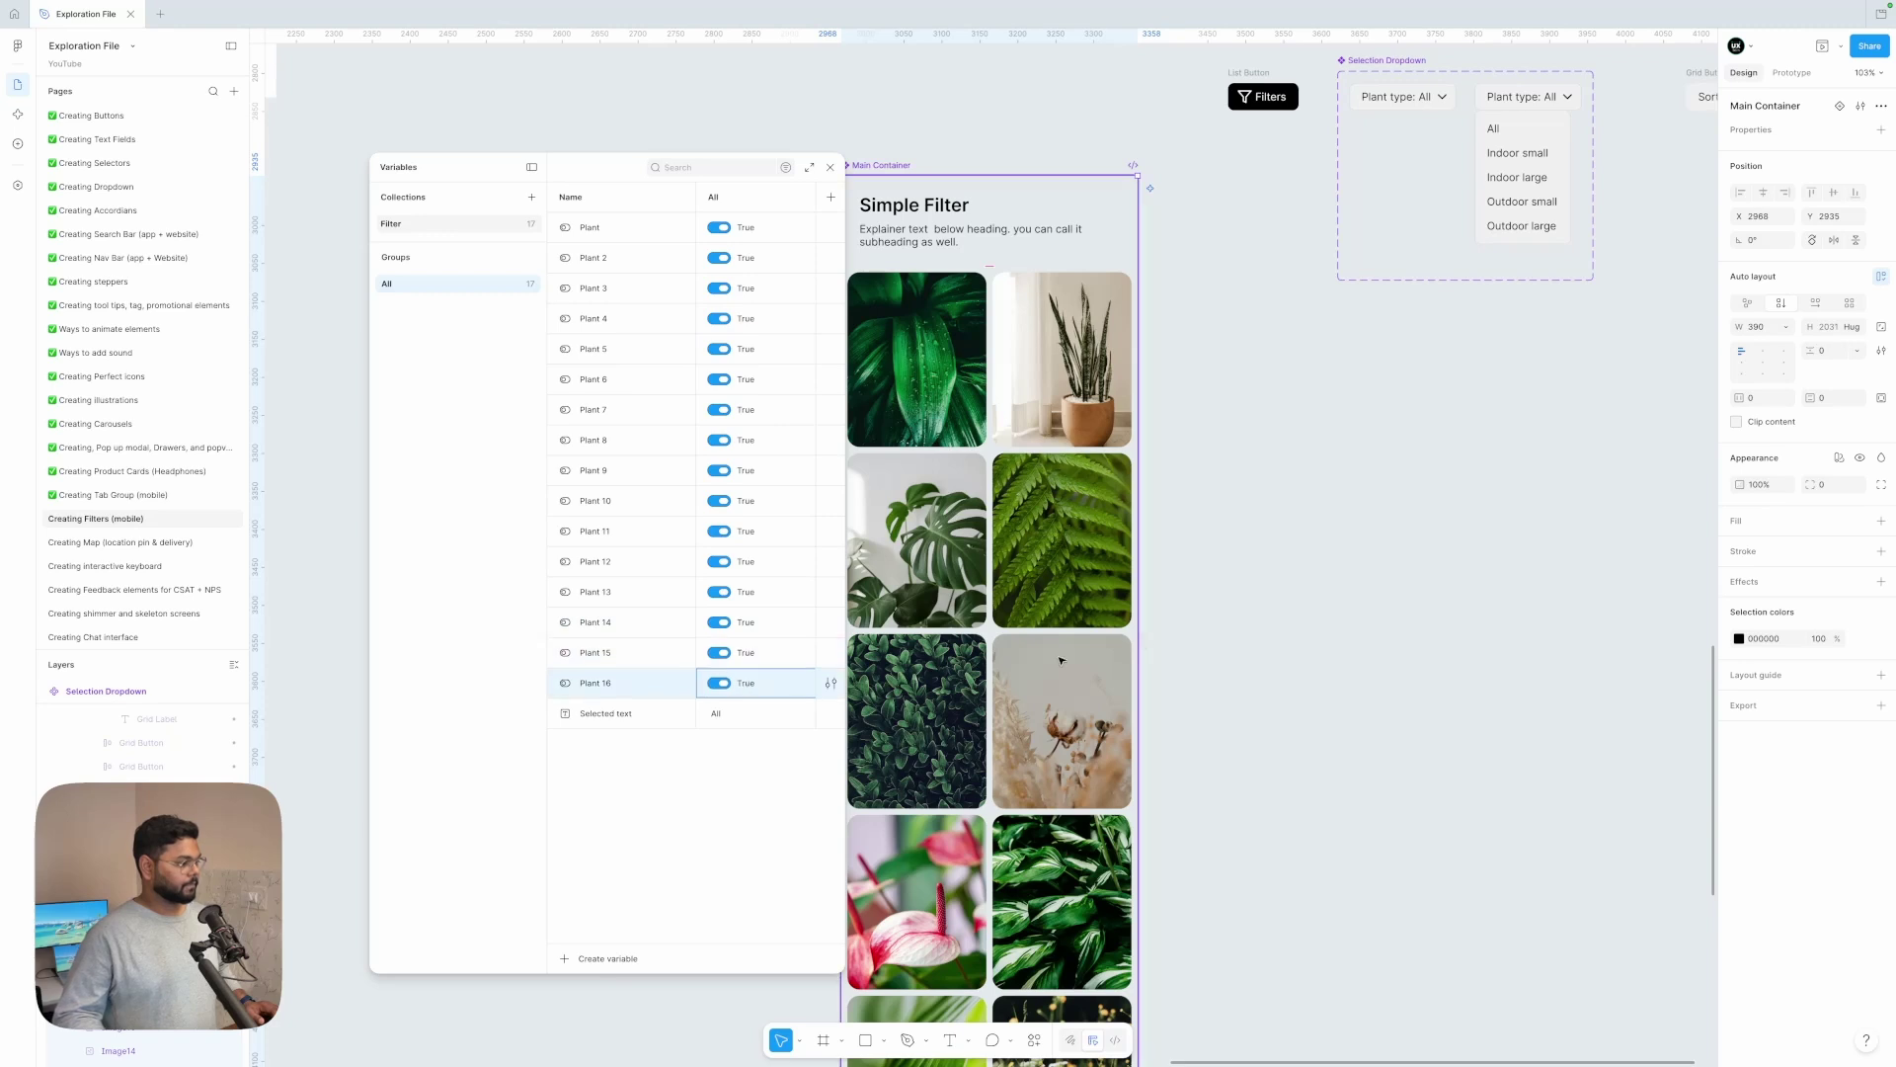
- Widen and reposition the variables window so the Indoor small mode values can be edited beside the plant grid
{"action": "scroll", "coordinate": [1250, 605], "scroll_direction": "down", "scroll_amount": 10}
{"action": "scroll", "coordinate": [1250, 604], "scroll_direction": "up", "scroll_amount": 15}
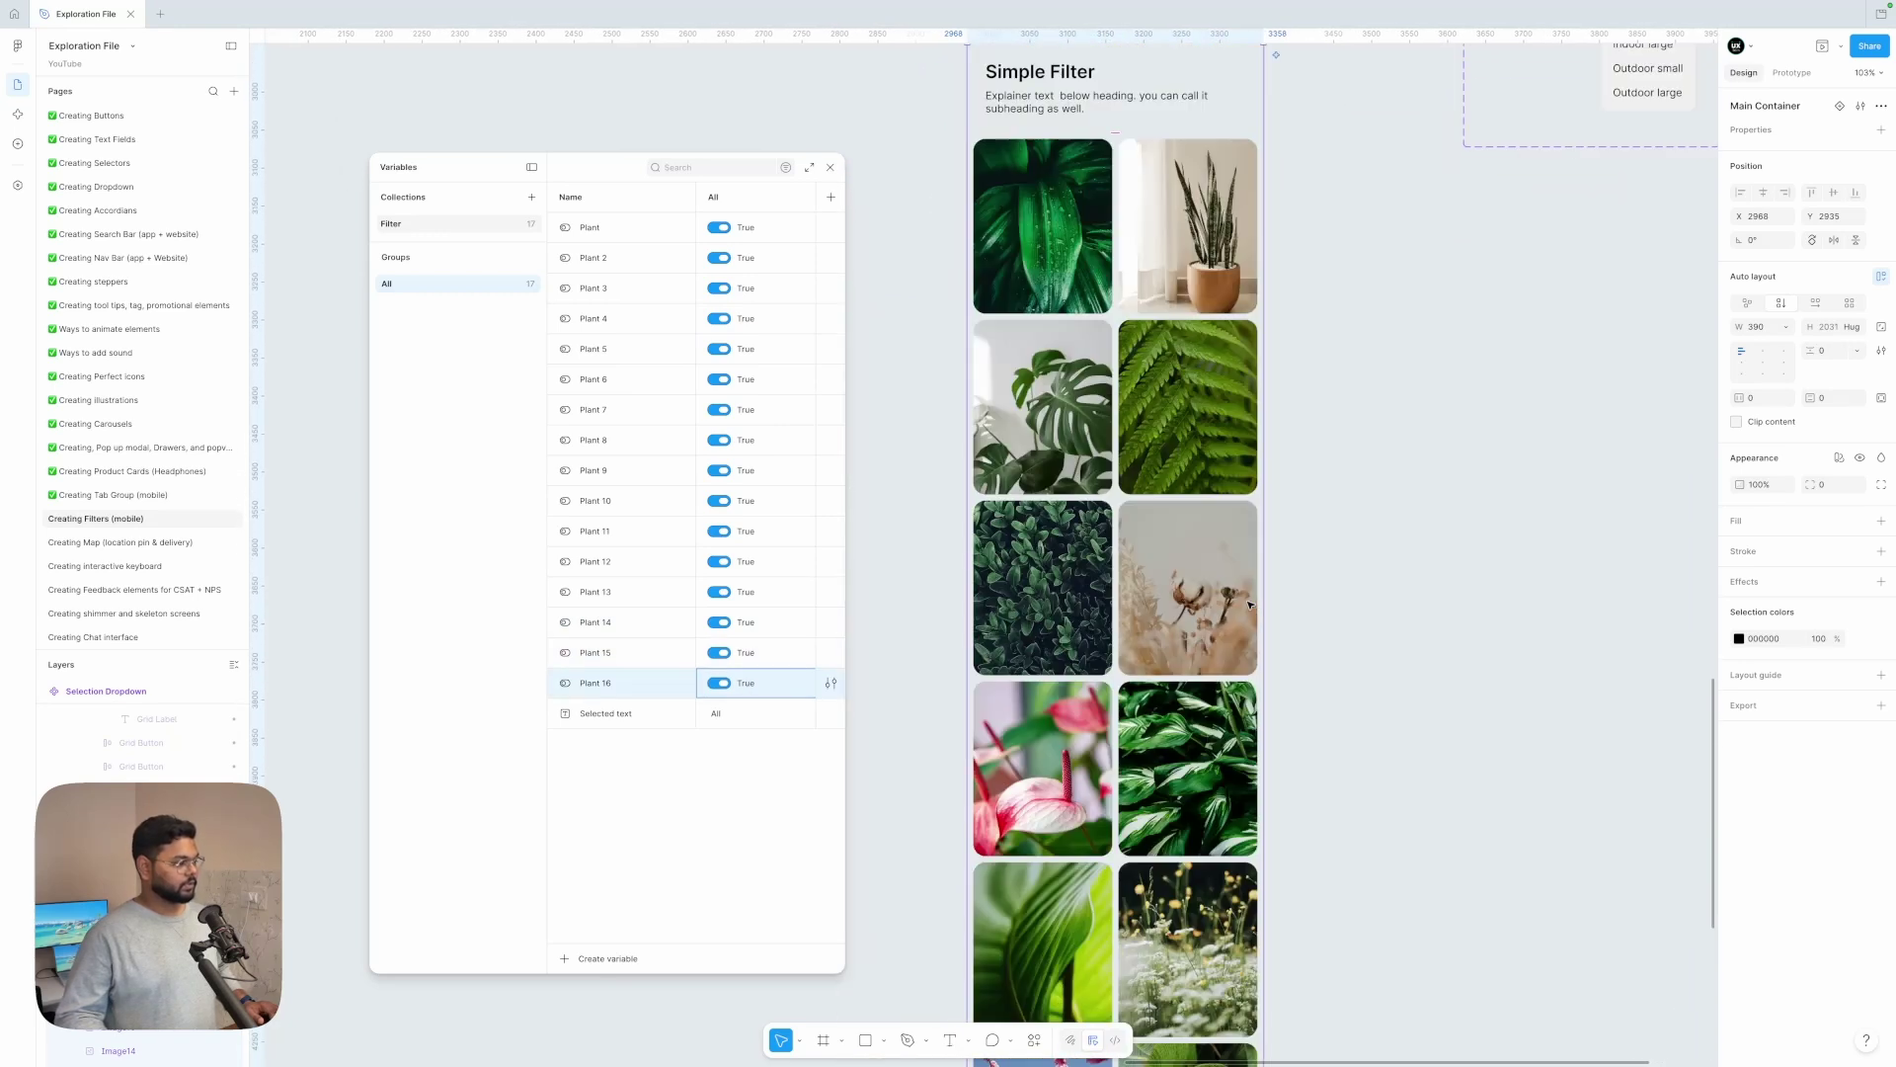
{"action": "scroll", "coordinate": [652, 573], "scroll_direction": "right", "scroll_amount": 5}
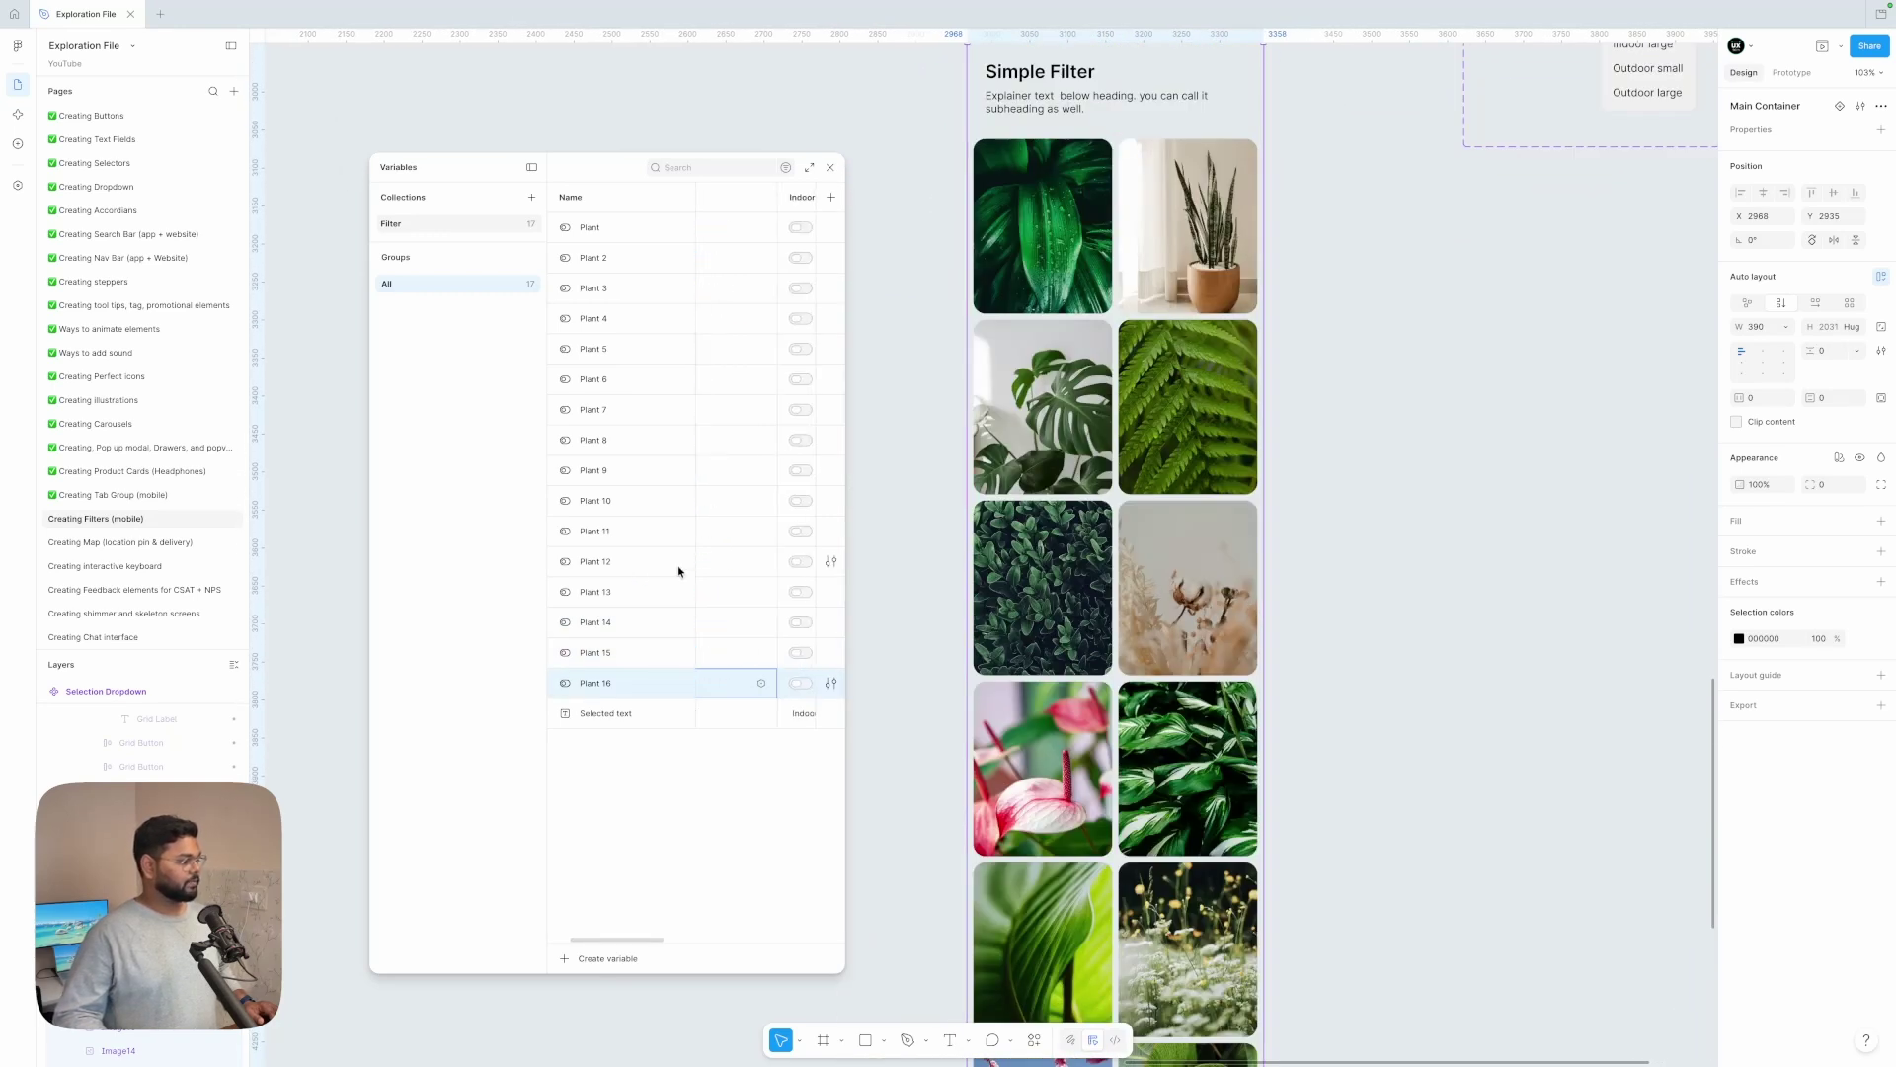
{"action": "left_click_drag", "start_coordinate": [846, 511], "coordinate": [931, 512]}
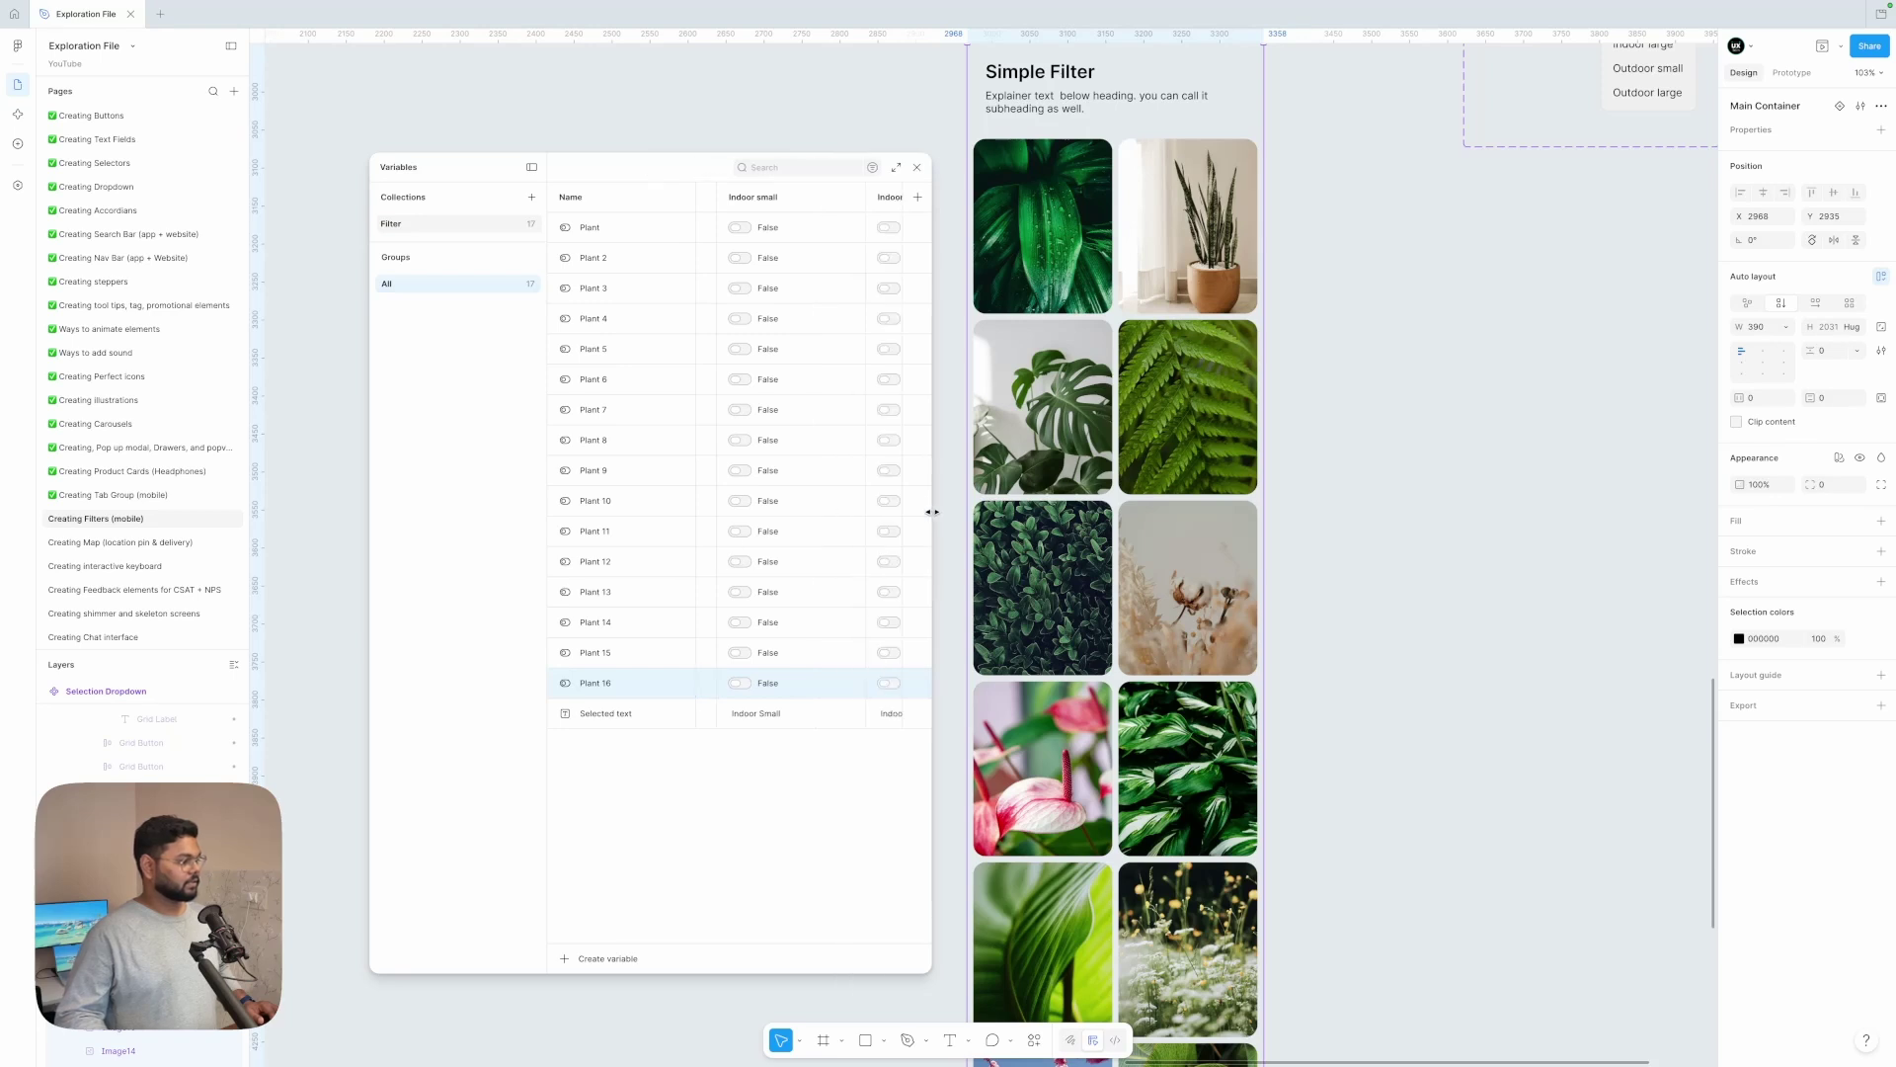
{"action": "left_click_drag", "start_coordinate": [618, 178], "coordinate": [544, 178]}
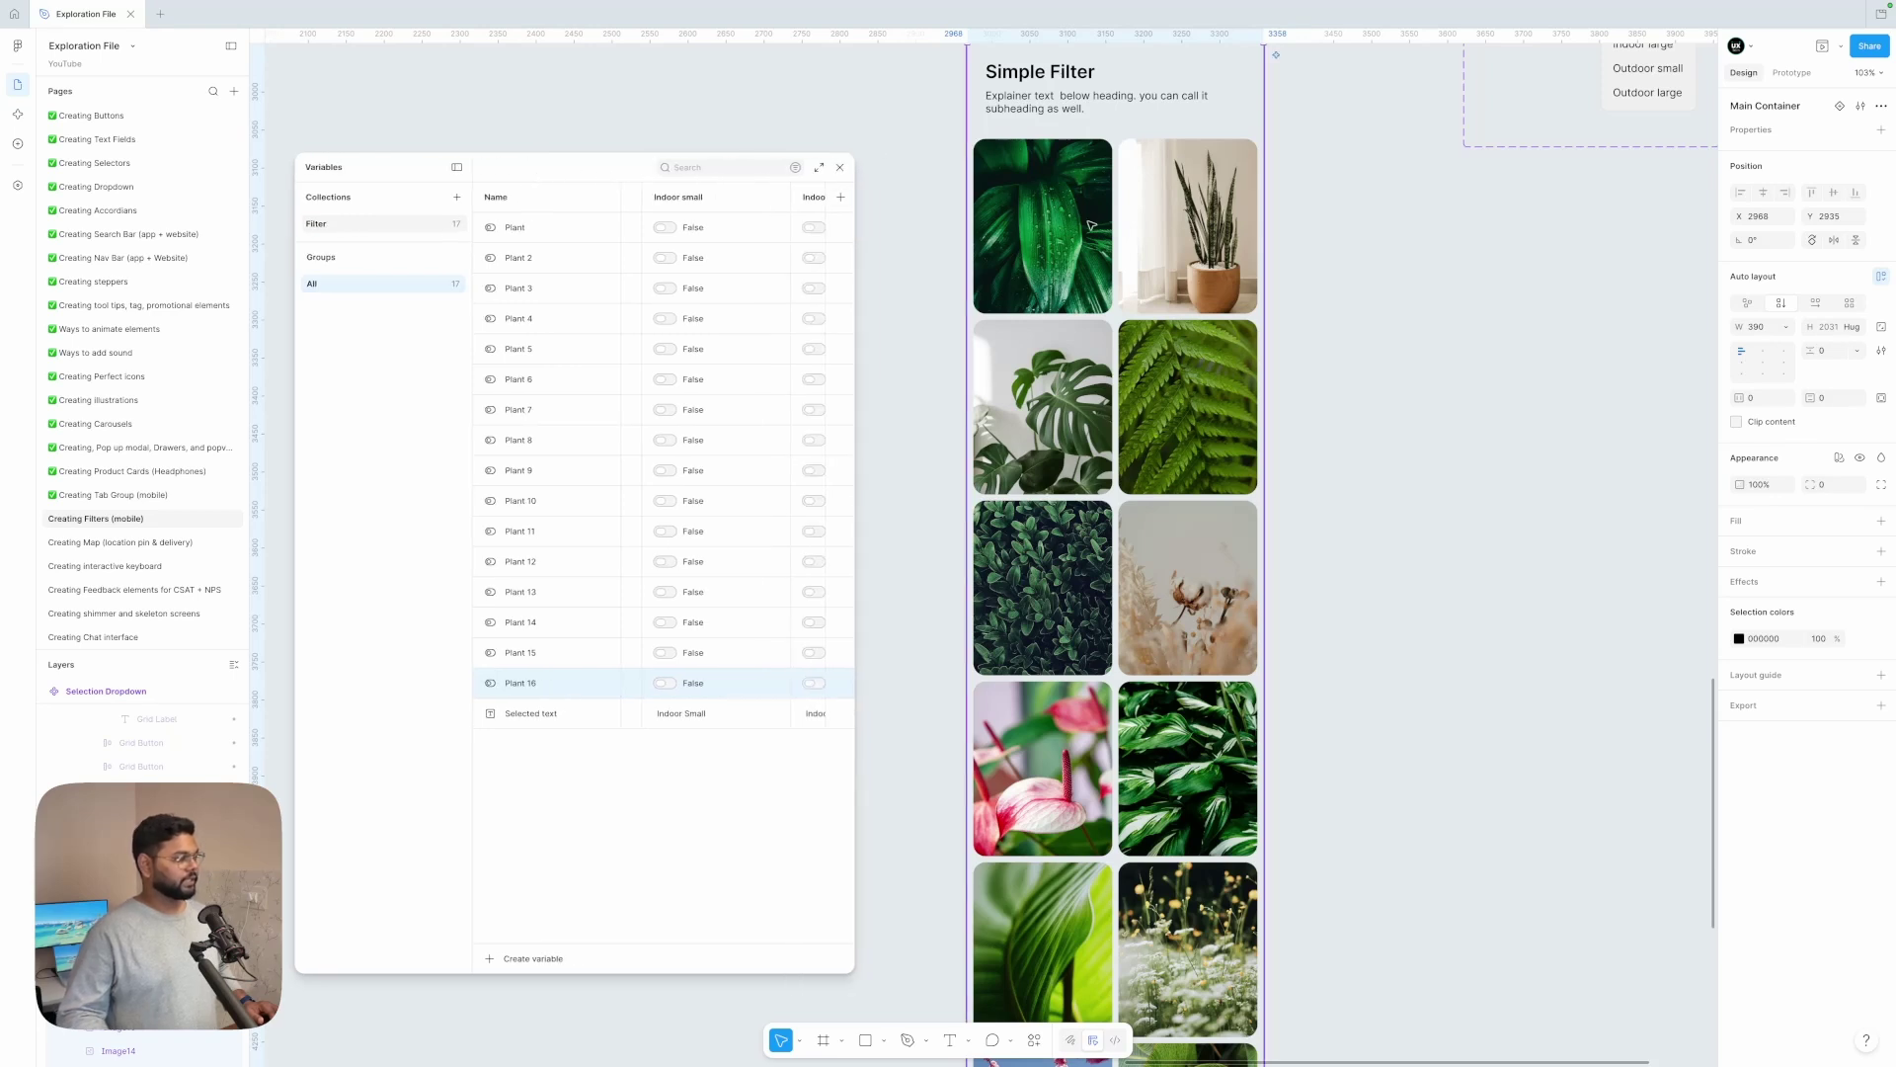
{"action": "scroll", "coordinate": [684, 286], "scroll_direction": "left", "scroll_amount": 2}
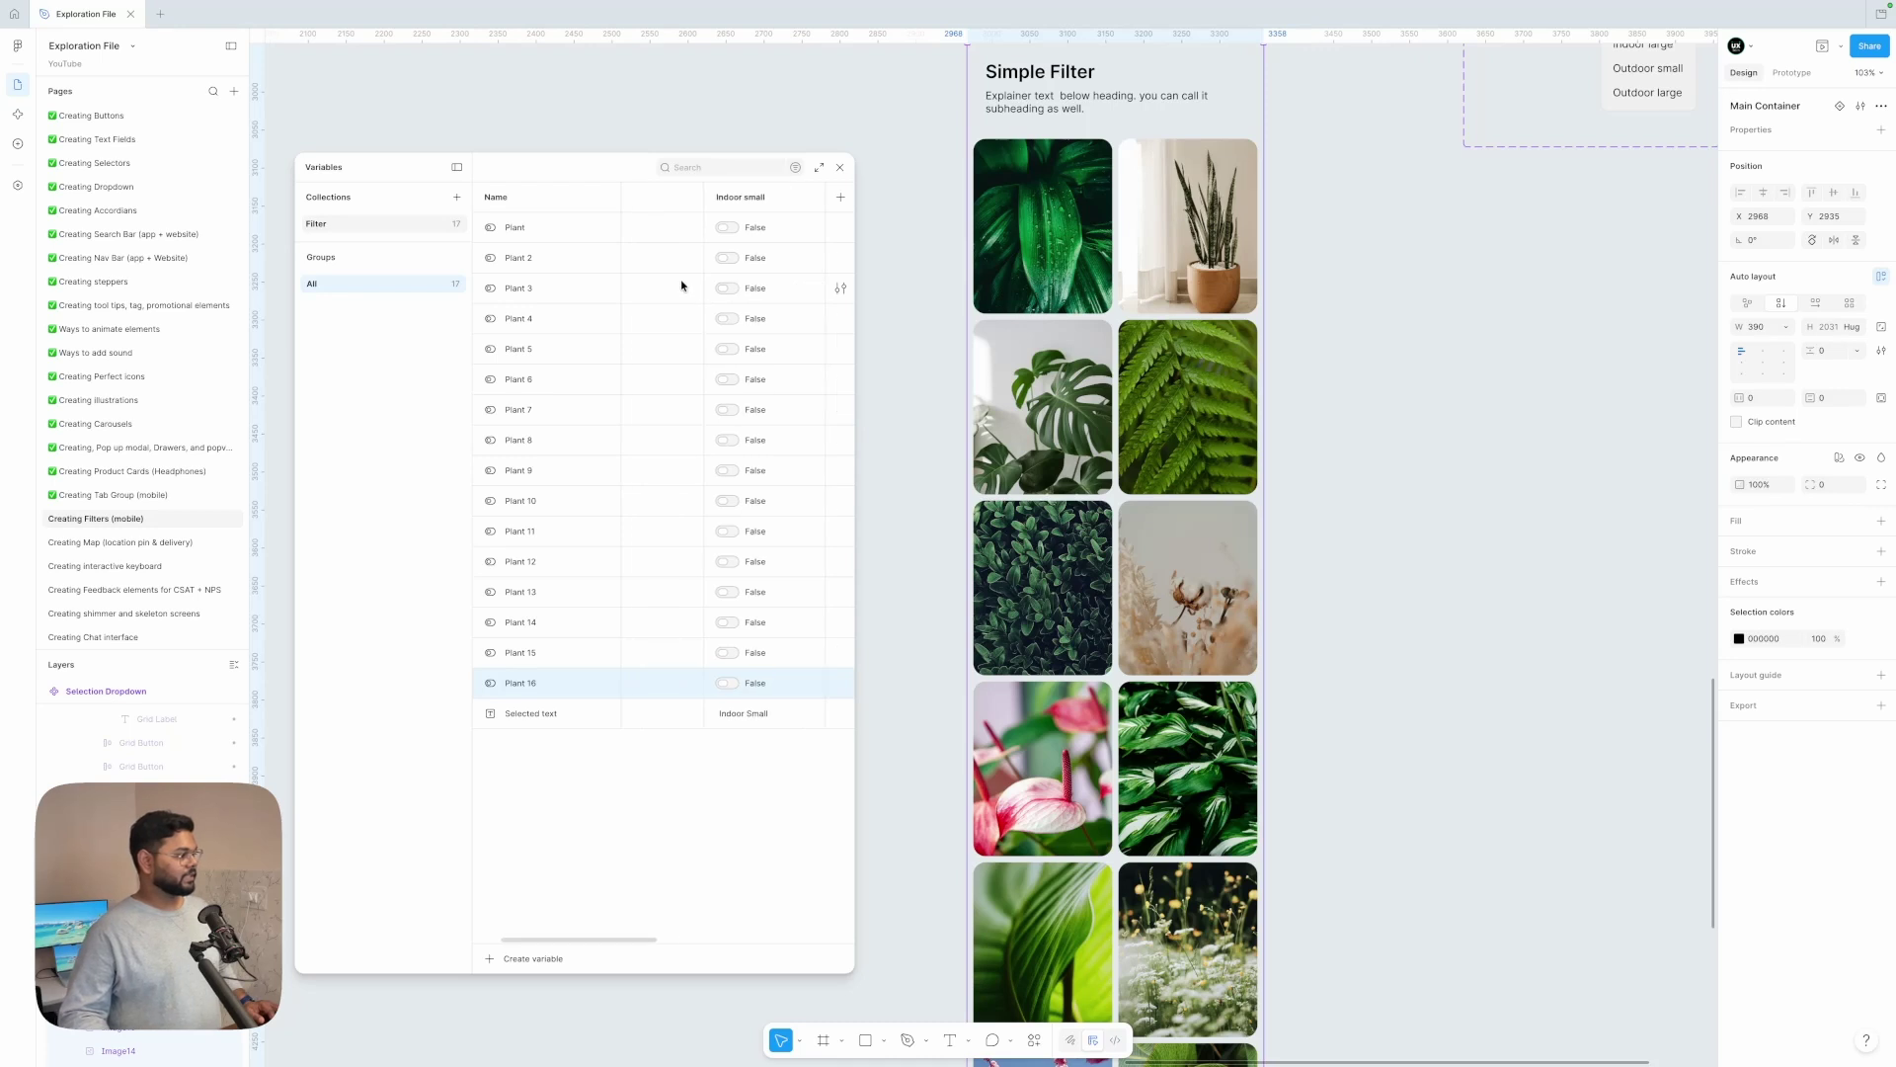
- Set Plant 2, Plant 3, Plant 7, Plant 9 and Plant 15 to True in the Indoor small mode
{"action": "left_click", "coordinate": [763, 258]}
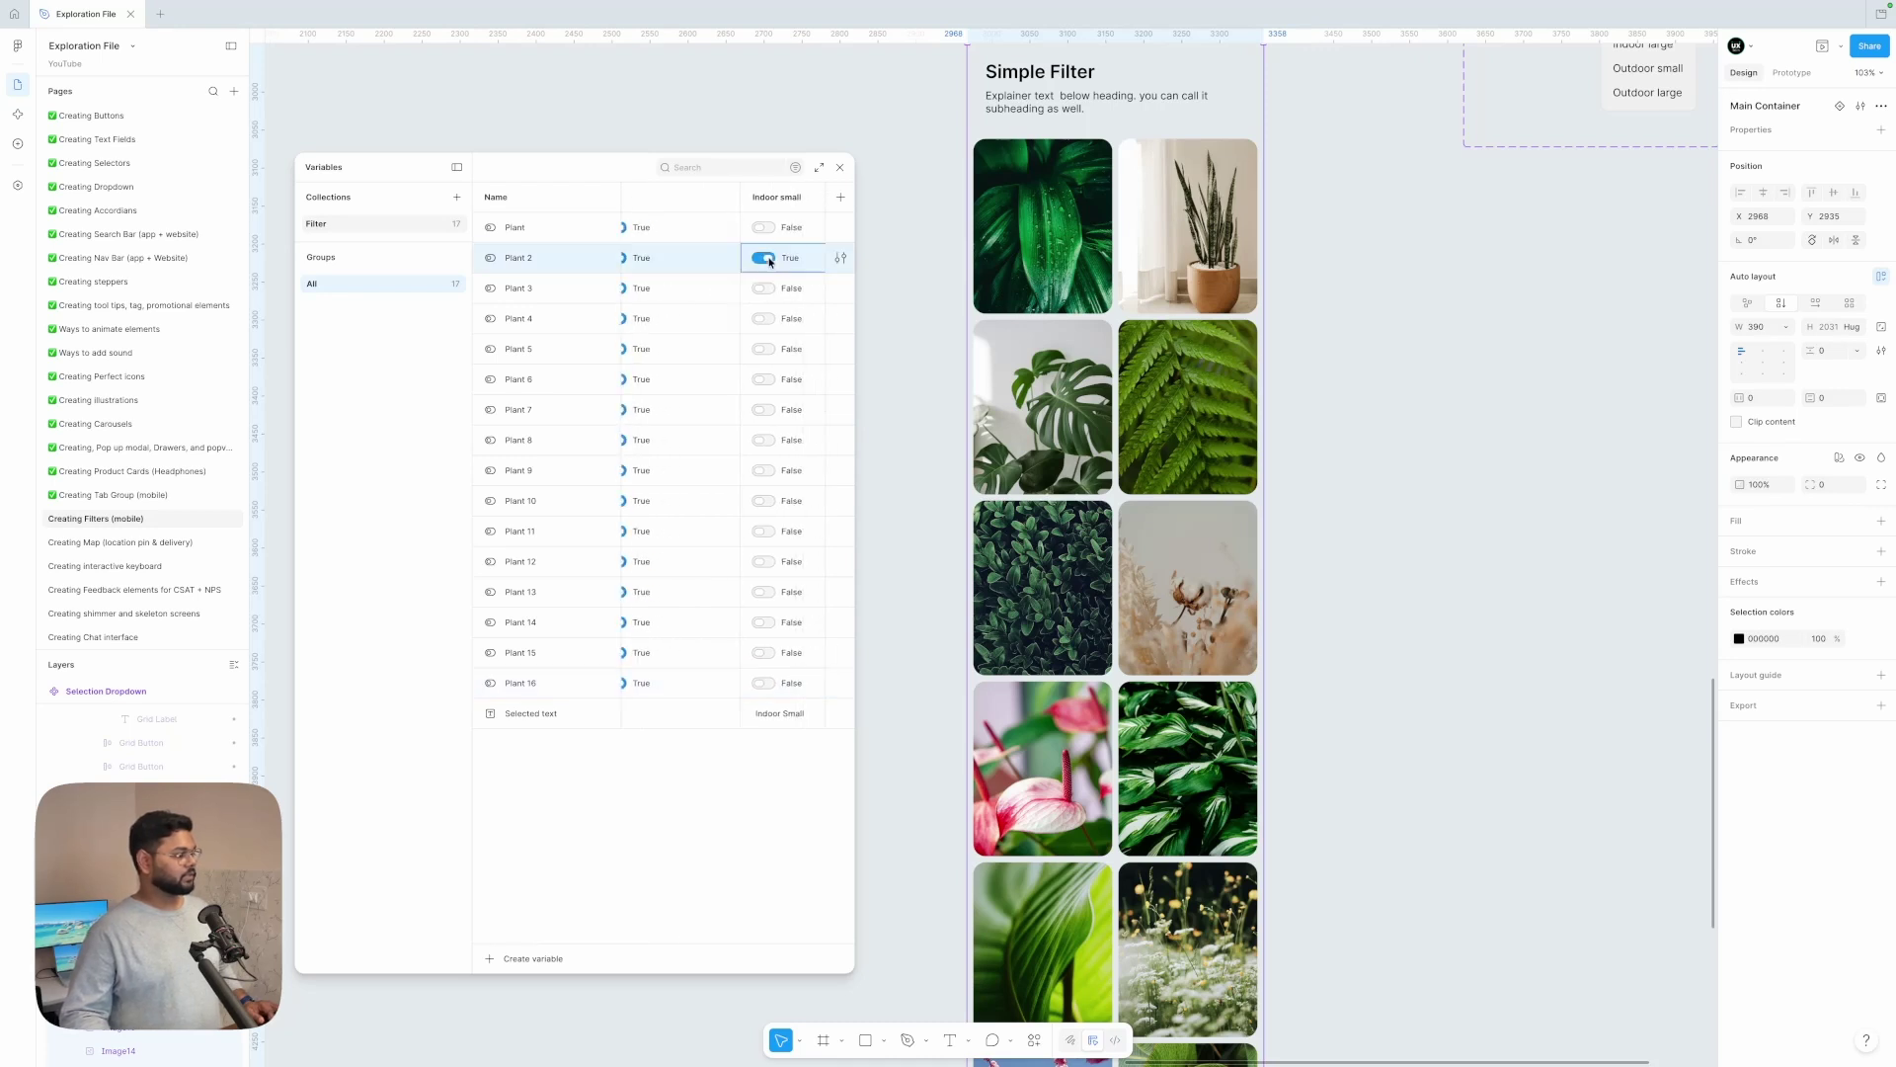
{"action": "scroll", "coordinate": [750, 287], "scroll_direction": "right", "scroll_amount": 1}
{"action": "left_click", "coordinate": [742, 287]}
{"action": "scroll", "coordinate": [1151, 632], "scroll_direction": "down", "scroll_amount": 1}
{"action": "scroll", "coordinate": [1150, 632], "scroll_direction": "down", "scroll_amount": 1}
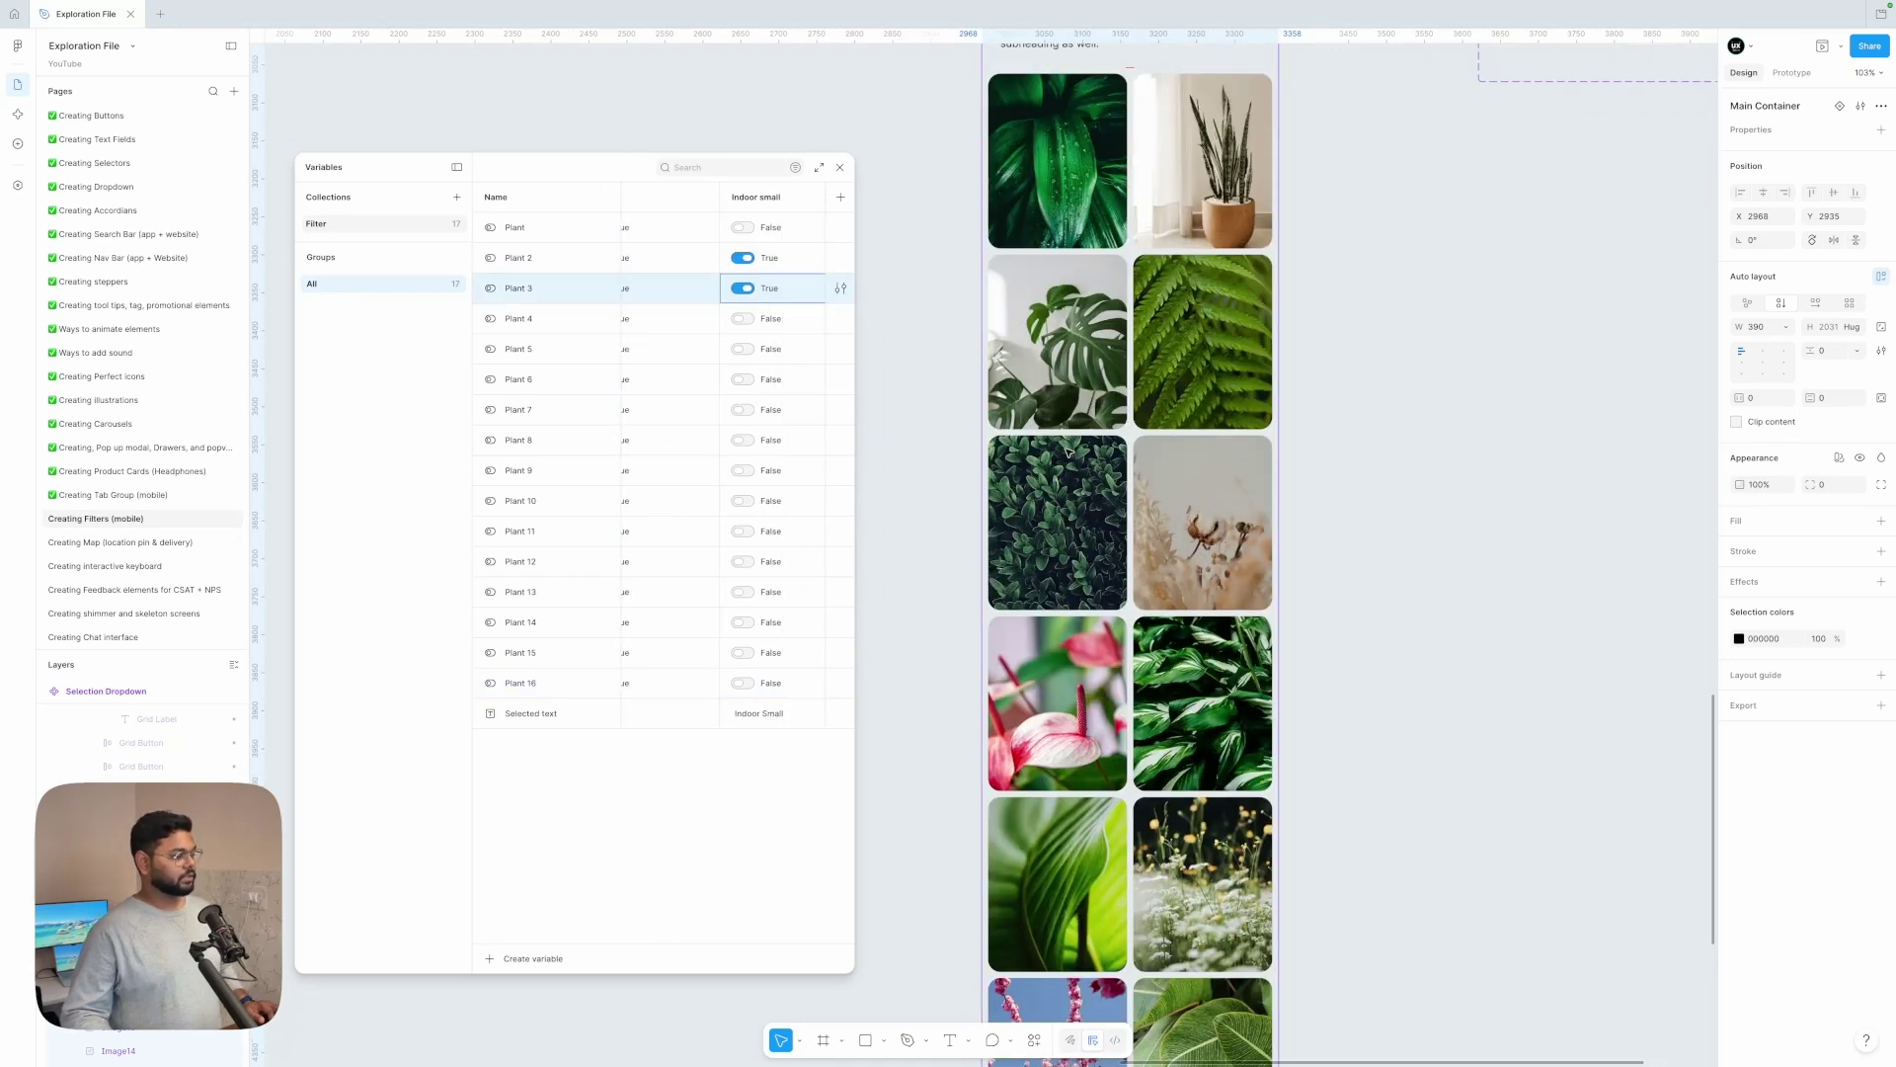
{"action": "left_click", "coordinate": [746, 411]}
{"action": "scroll", "coordinate": [746, 412], "scroll_direction": "down", "scroll_amount": 4}
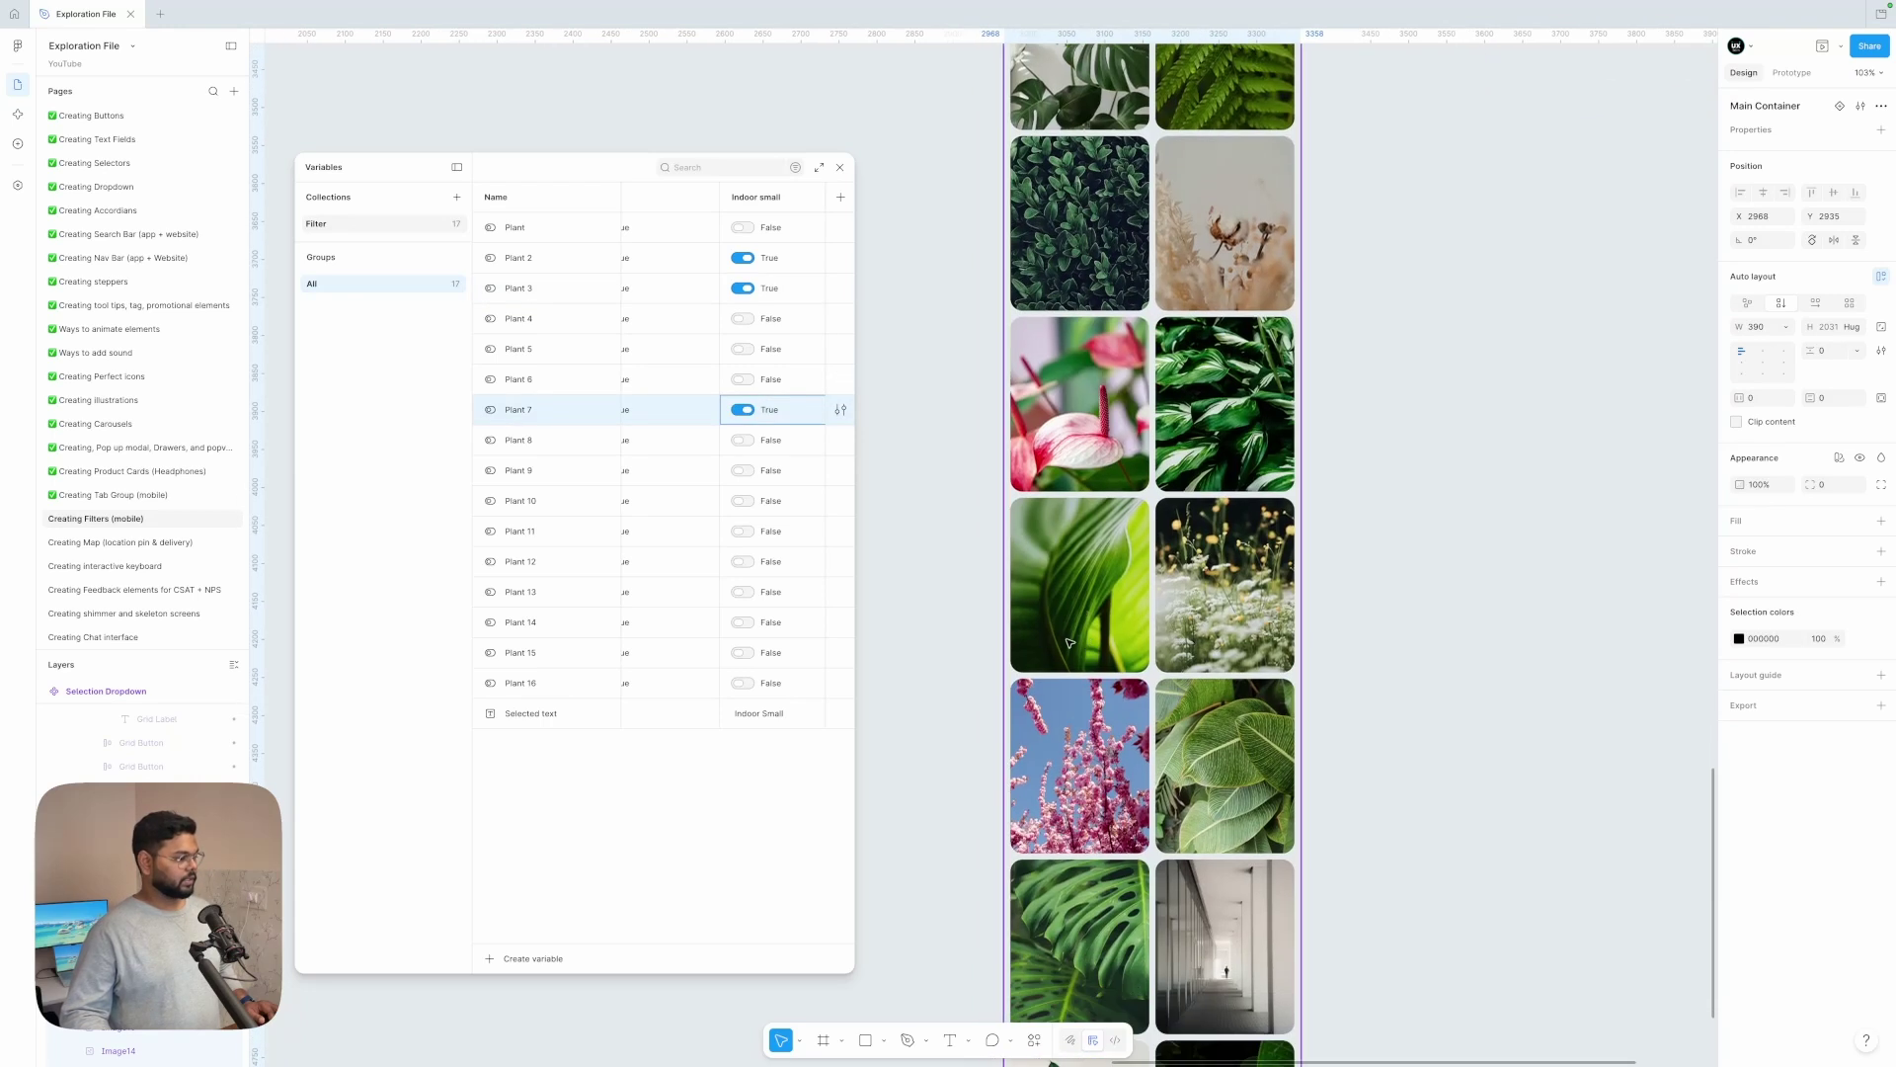
{"action": "left_click", "coordinate": [746, 471]}
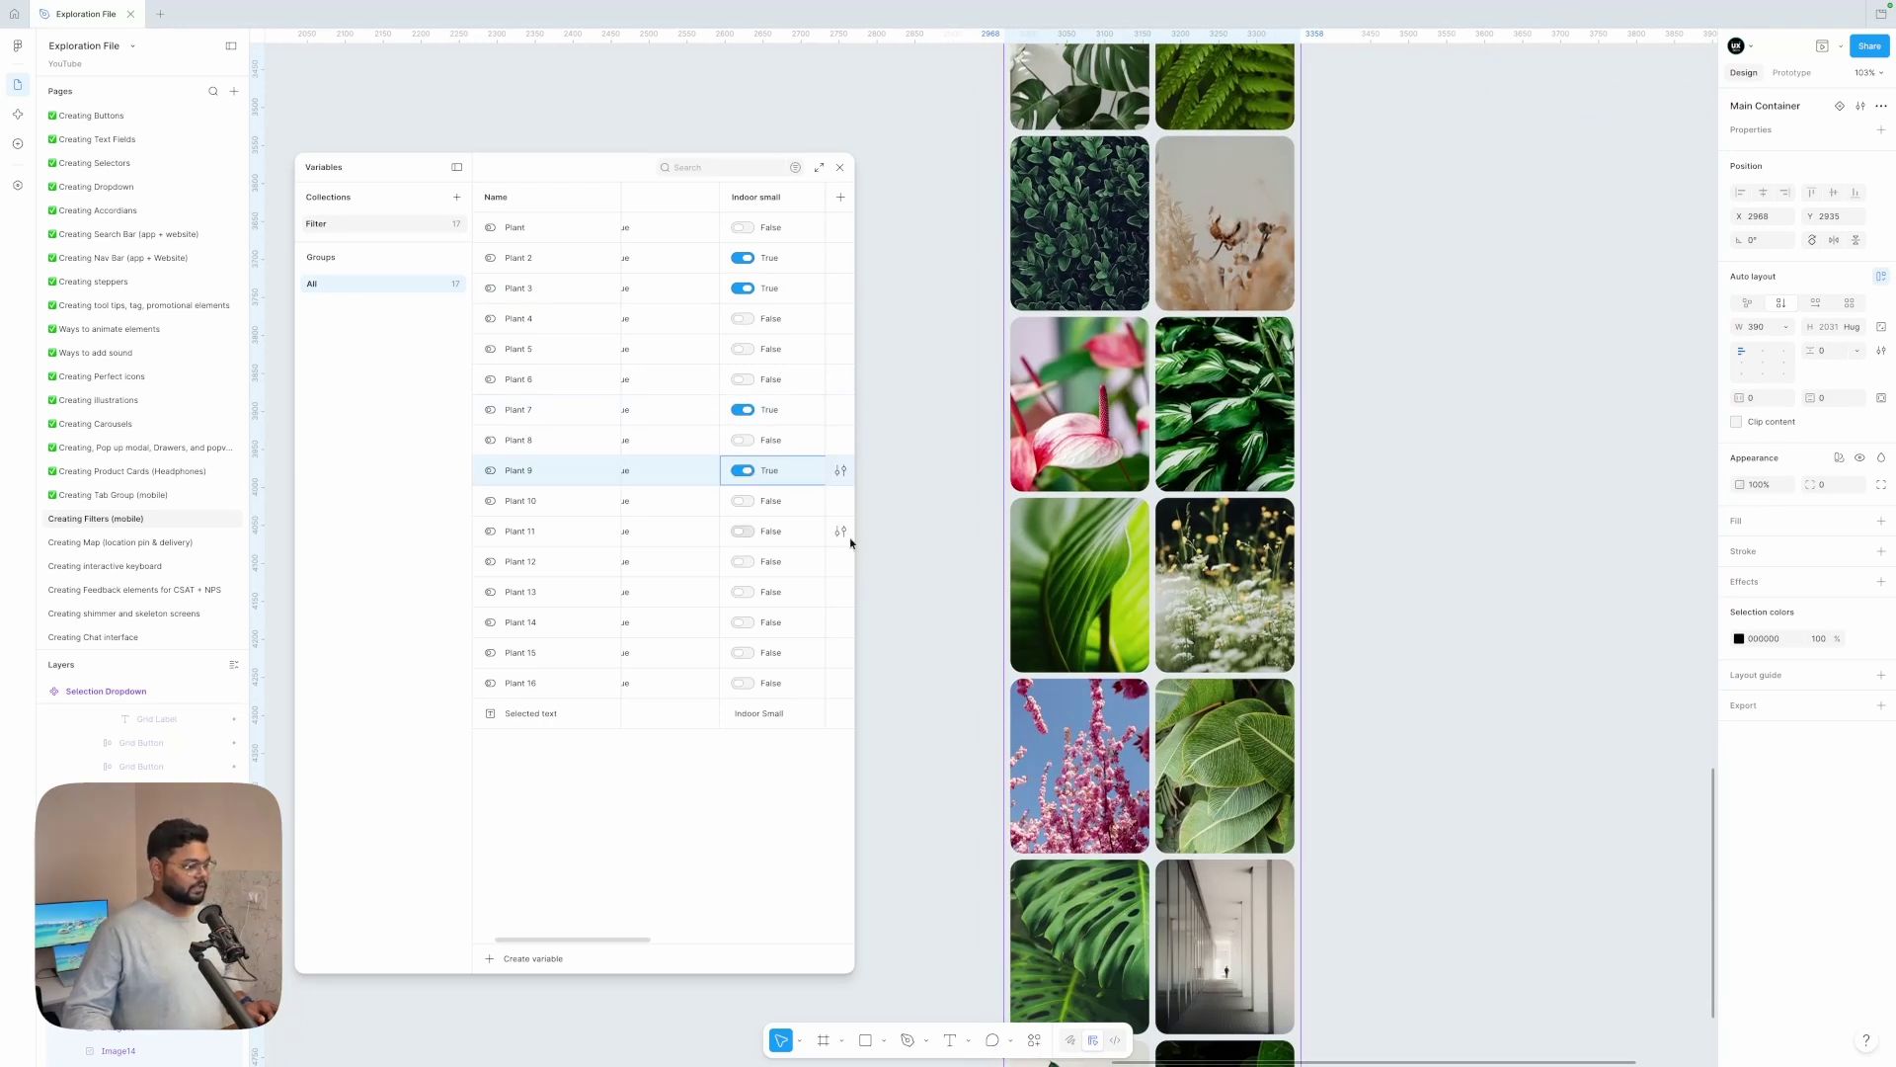
{"action": "scroll", "coordinate": [1248, 639], "scroll_direction": "down", "scroll_amount": 5}
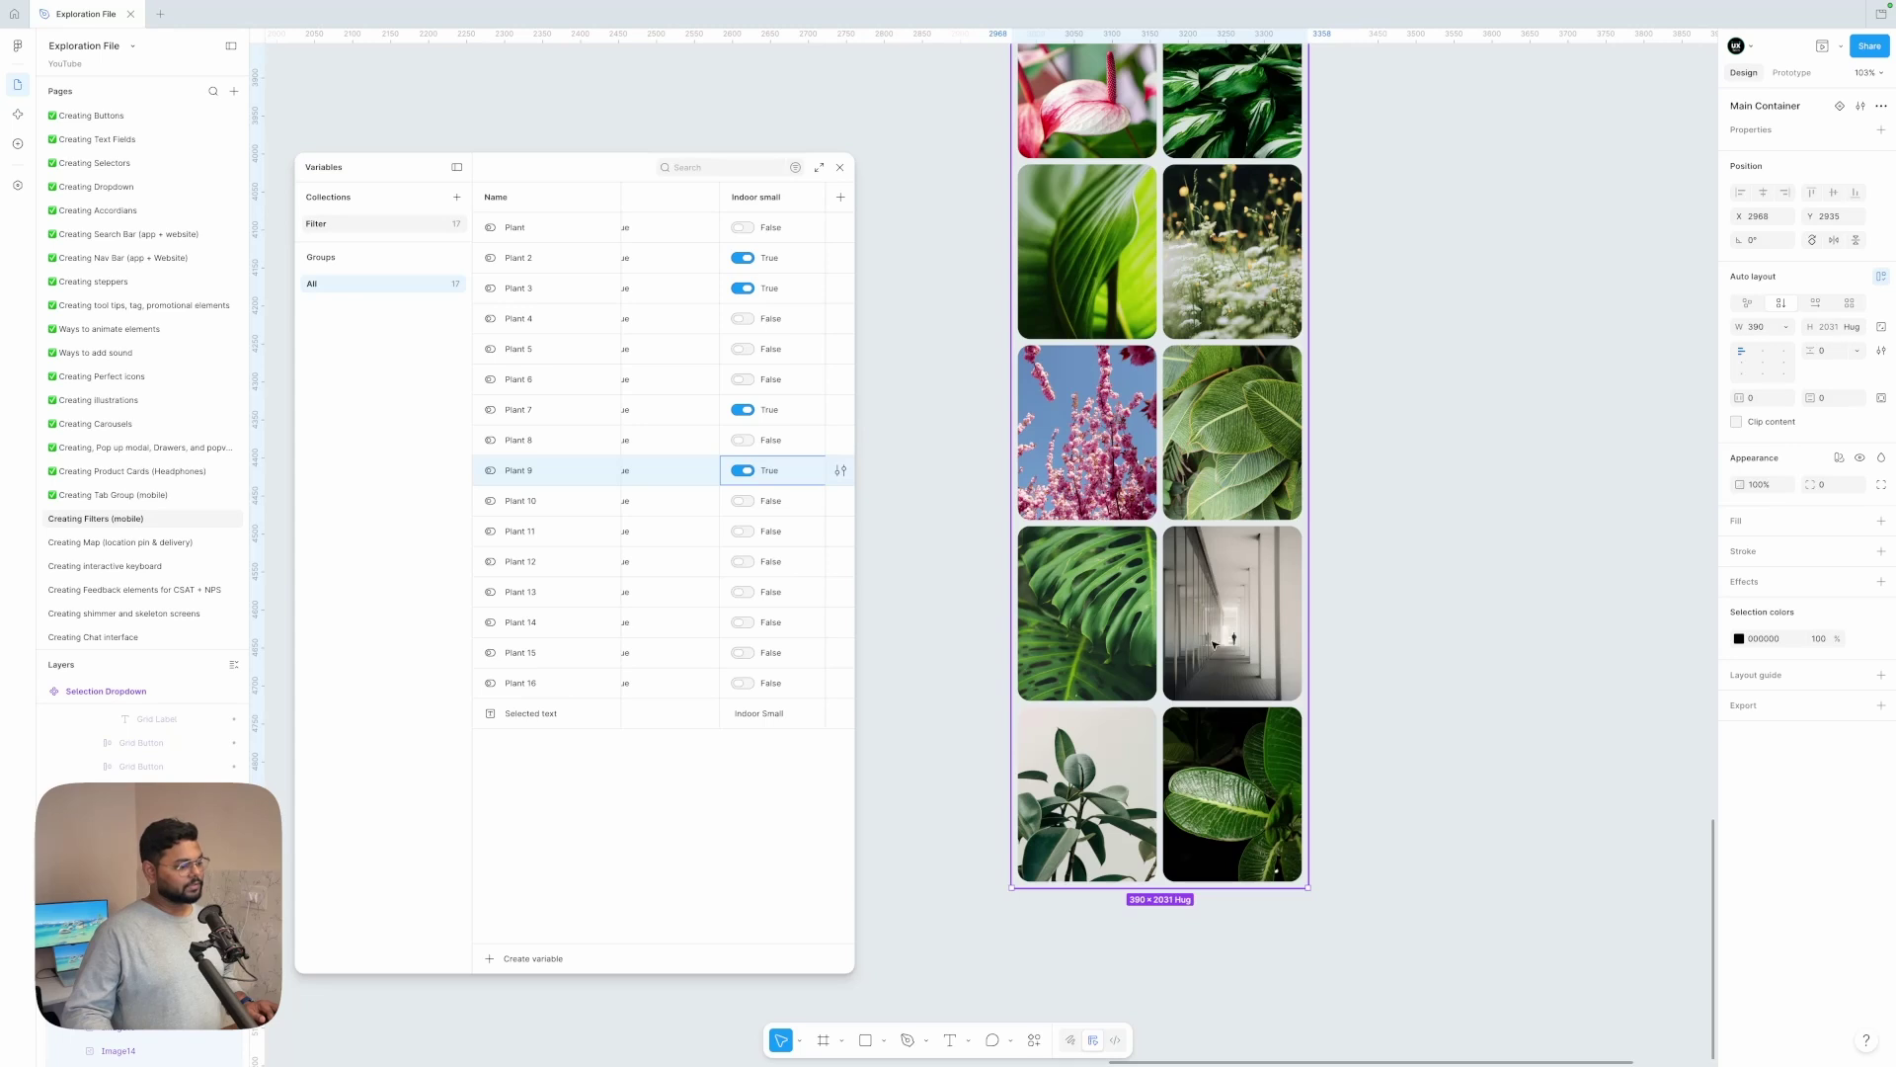
{"action": "left_click", "coordinate": [742, 653]}
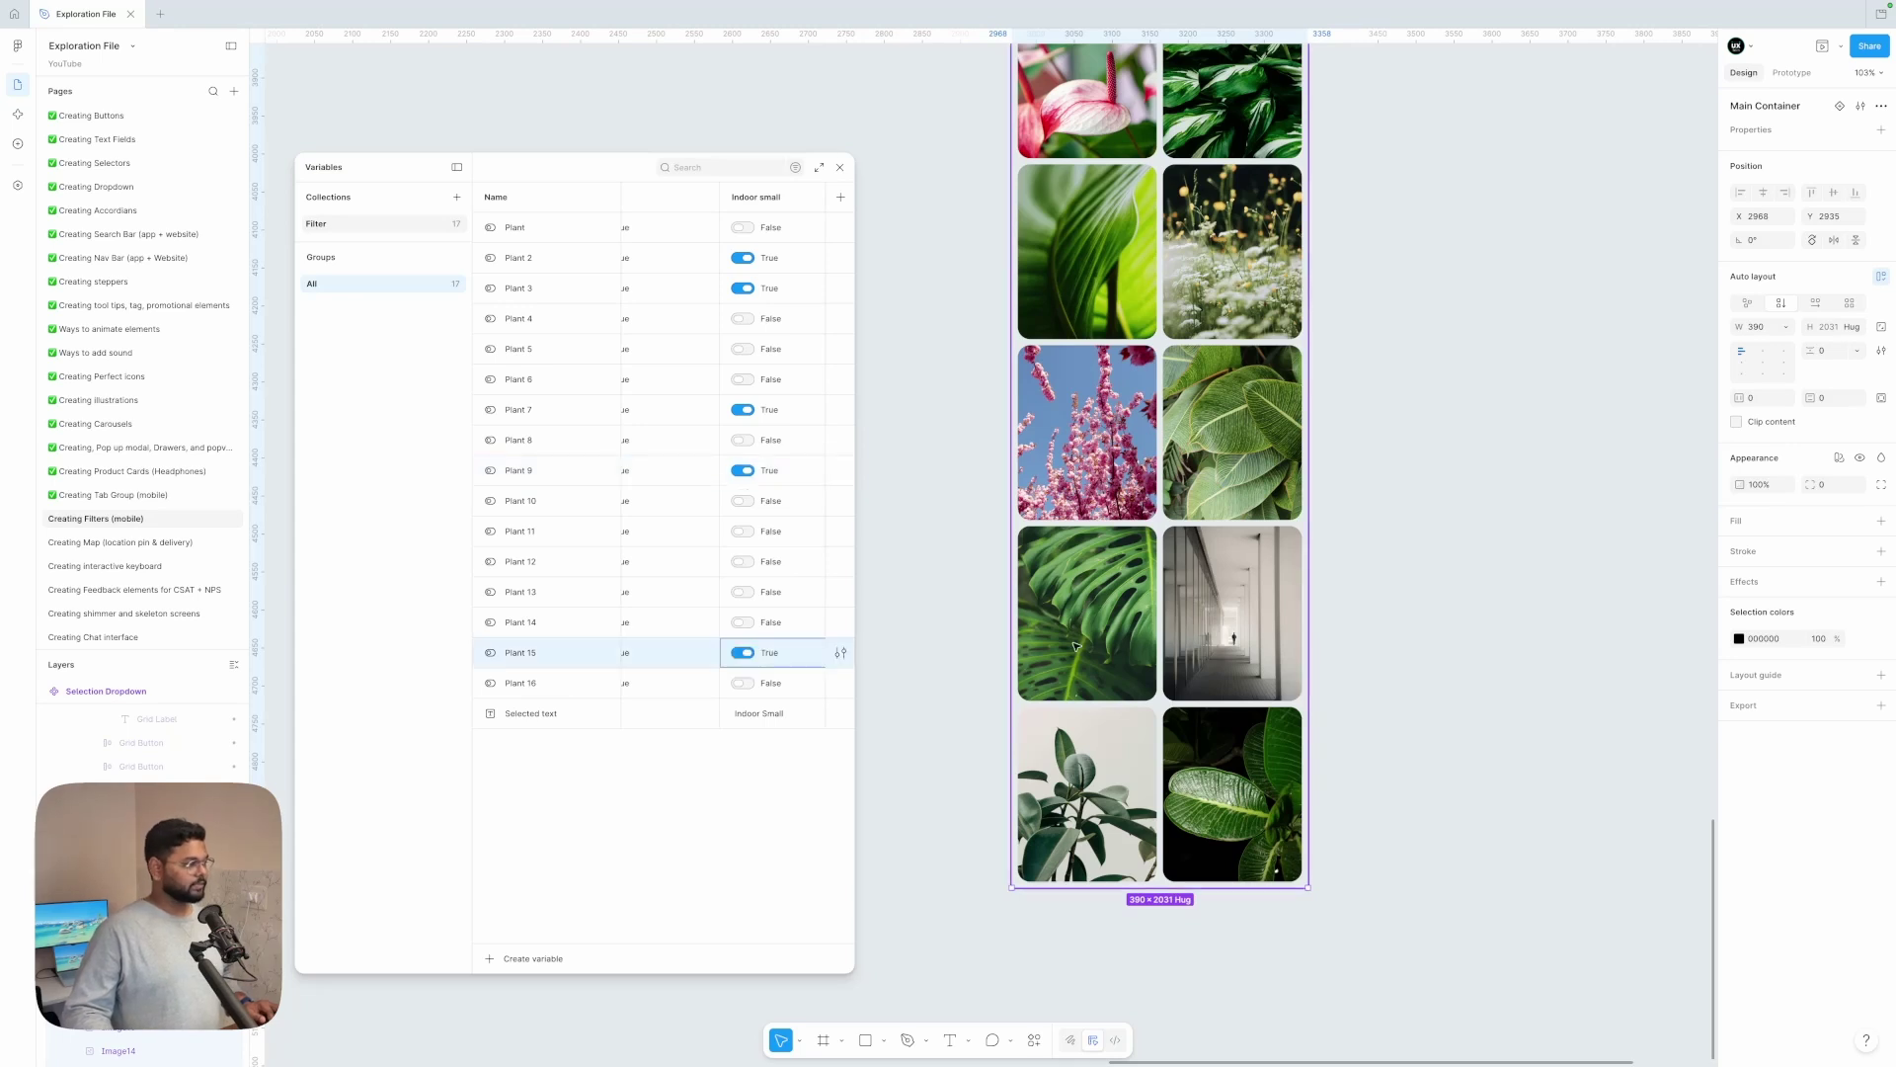
- Set Plant 13, Plant 9 and Plant 3 to True in the Indoor Large mode, switching Plant 9 and Plant 3 to False in Indoor small
{"action": "scroll", "coordinate": [776, 513], "scroll_direction": "right", "scroll_amount": 2}
{"action": "left_click", "coordinate": [798, 592]}
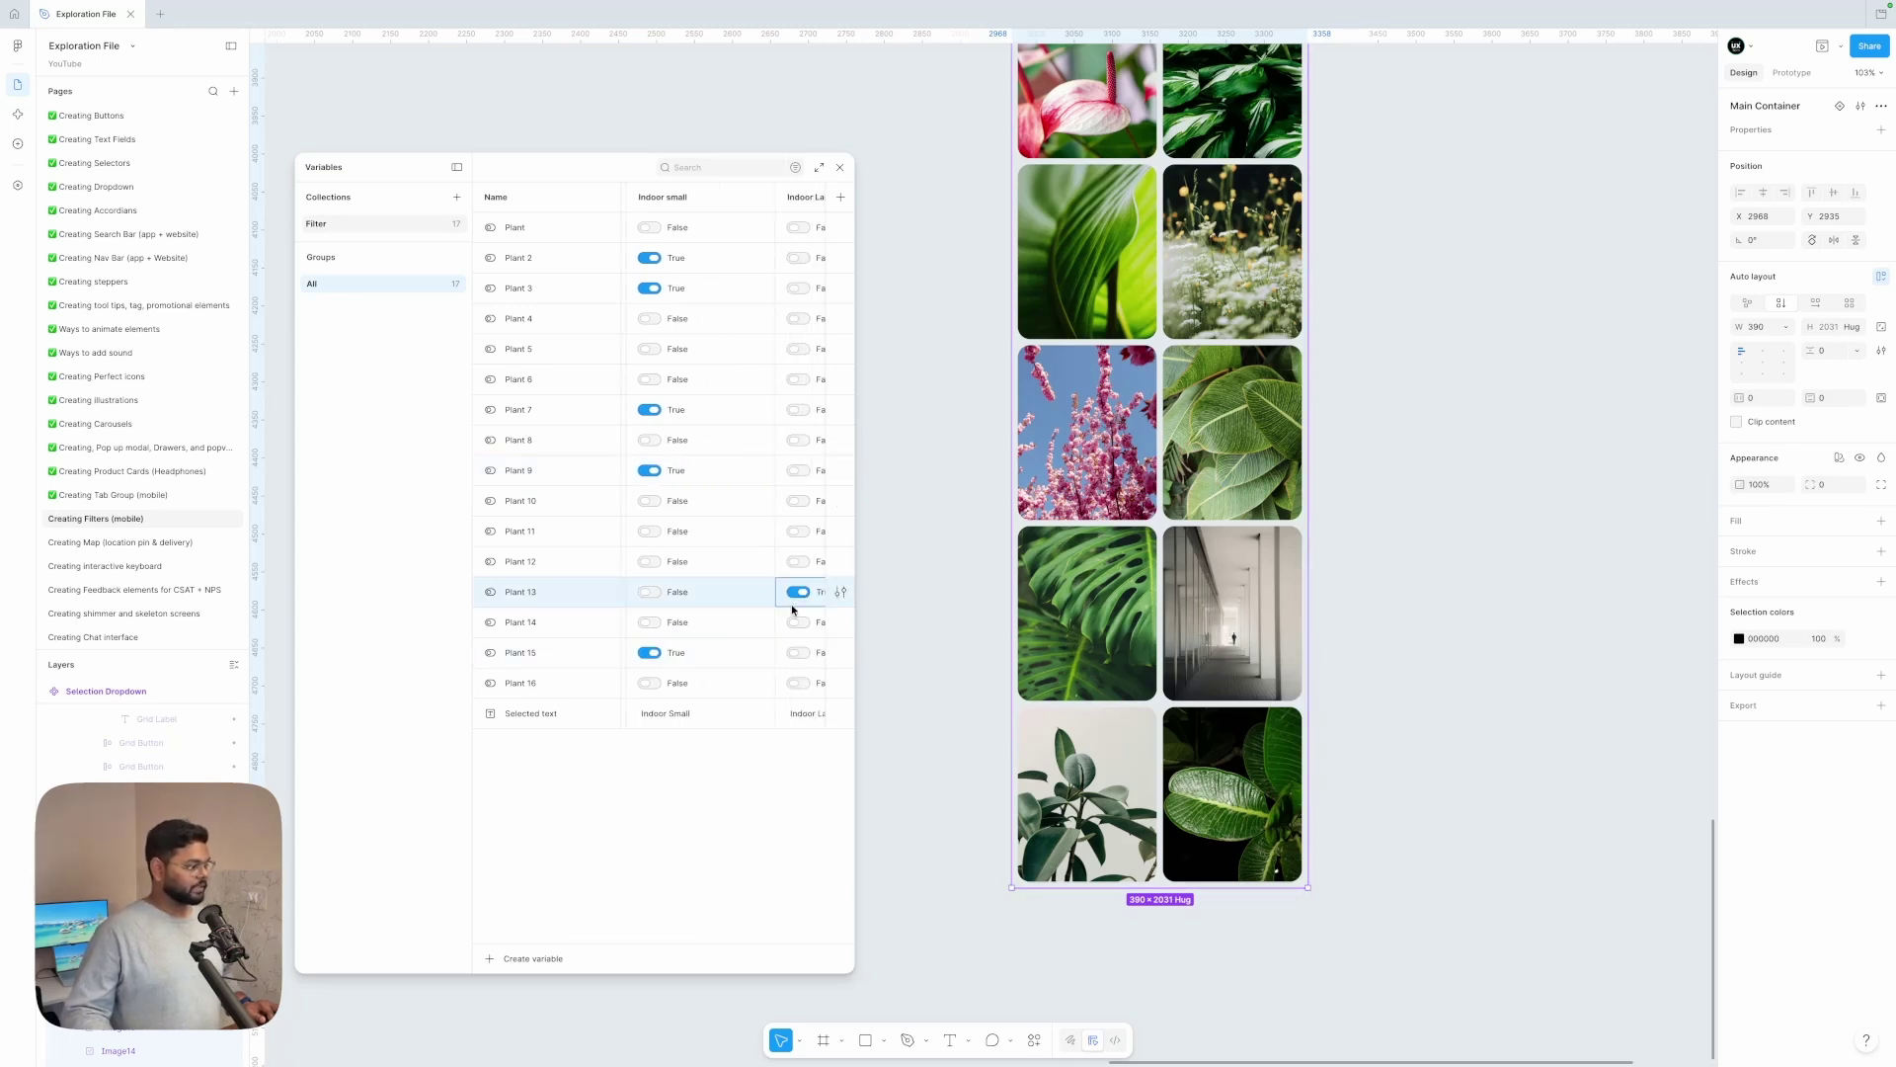
{"action": "scroll", "coordinate": [1082, 405], "scroll_direction": "up", "scroll_amount": 3}
{"action": "scroll", "coordinate": [1083, 405], "scroll_direction": "up", "scroll_amount": 2}
{"action": "left_click", "coordinate": [798, 470]}
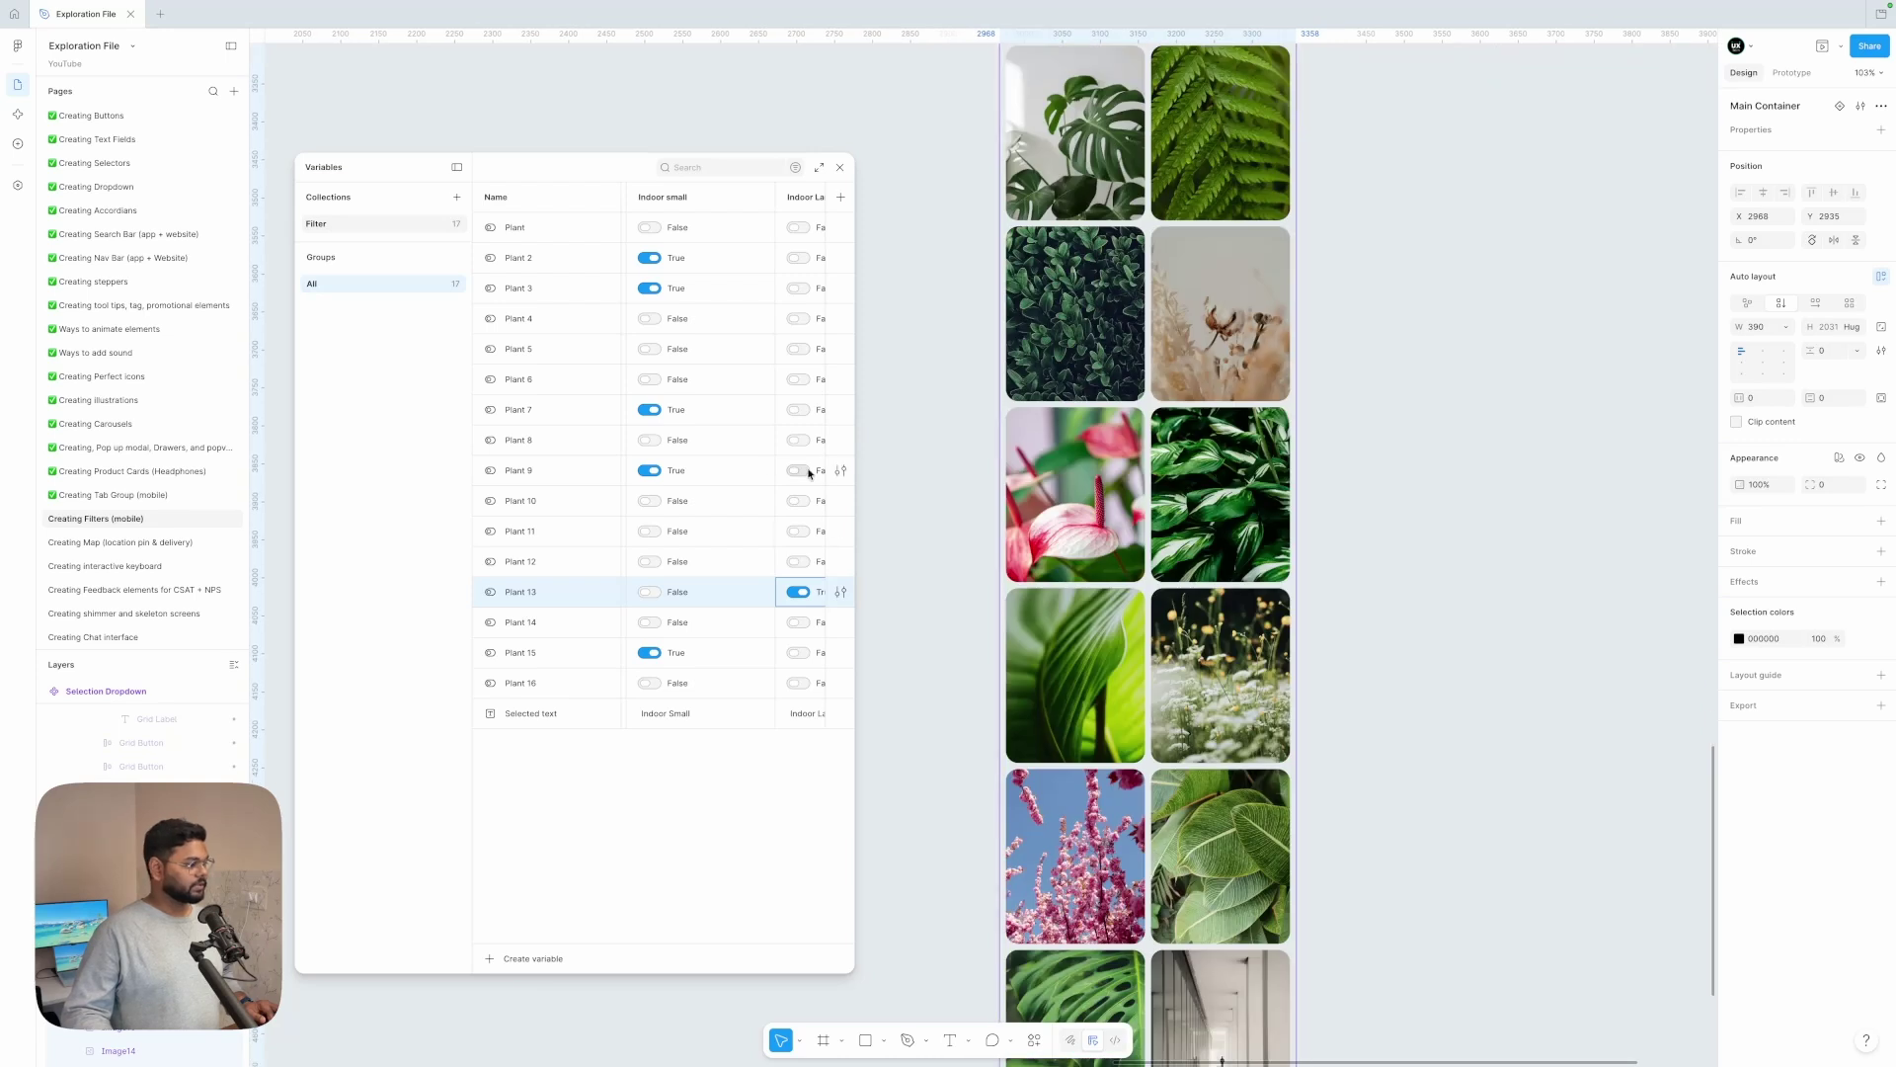
{"action": "scroll", "coordinate": [1072, 491], "scroll_direction": "up", "scroll_amount": 1}
{"action": "scroll", "coordinate": [1073, 491], "scroll_direction": "up", "scroll_amount": 3}
{"action": "left_click", "coordinate": [798, 288]}
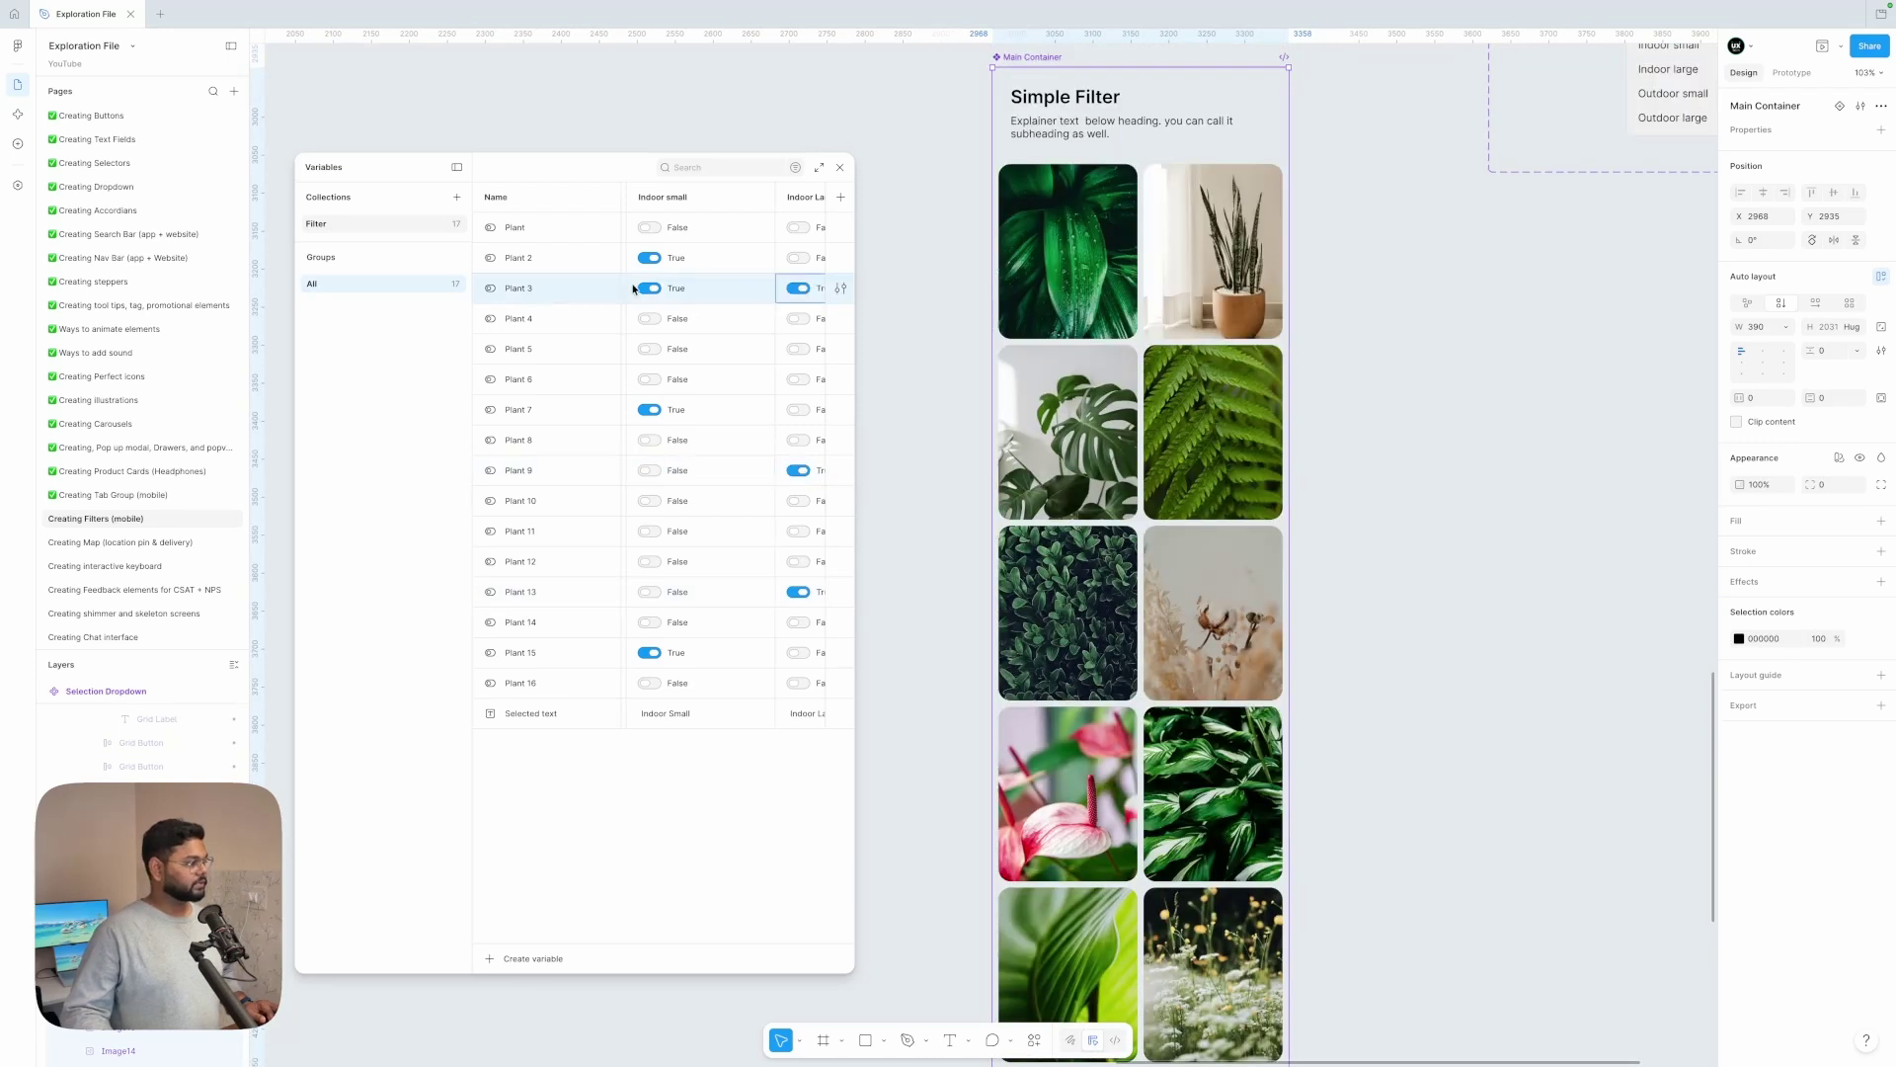
- Set Plant, Plant 5, Plant 6, Plant 8, Plant 10 and Plant 16 to True in the Outdoor small mode
{"action": "scroll", "coordinate": [692, 425], "scroll_direction": "right", "scroll_amount": 3}
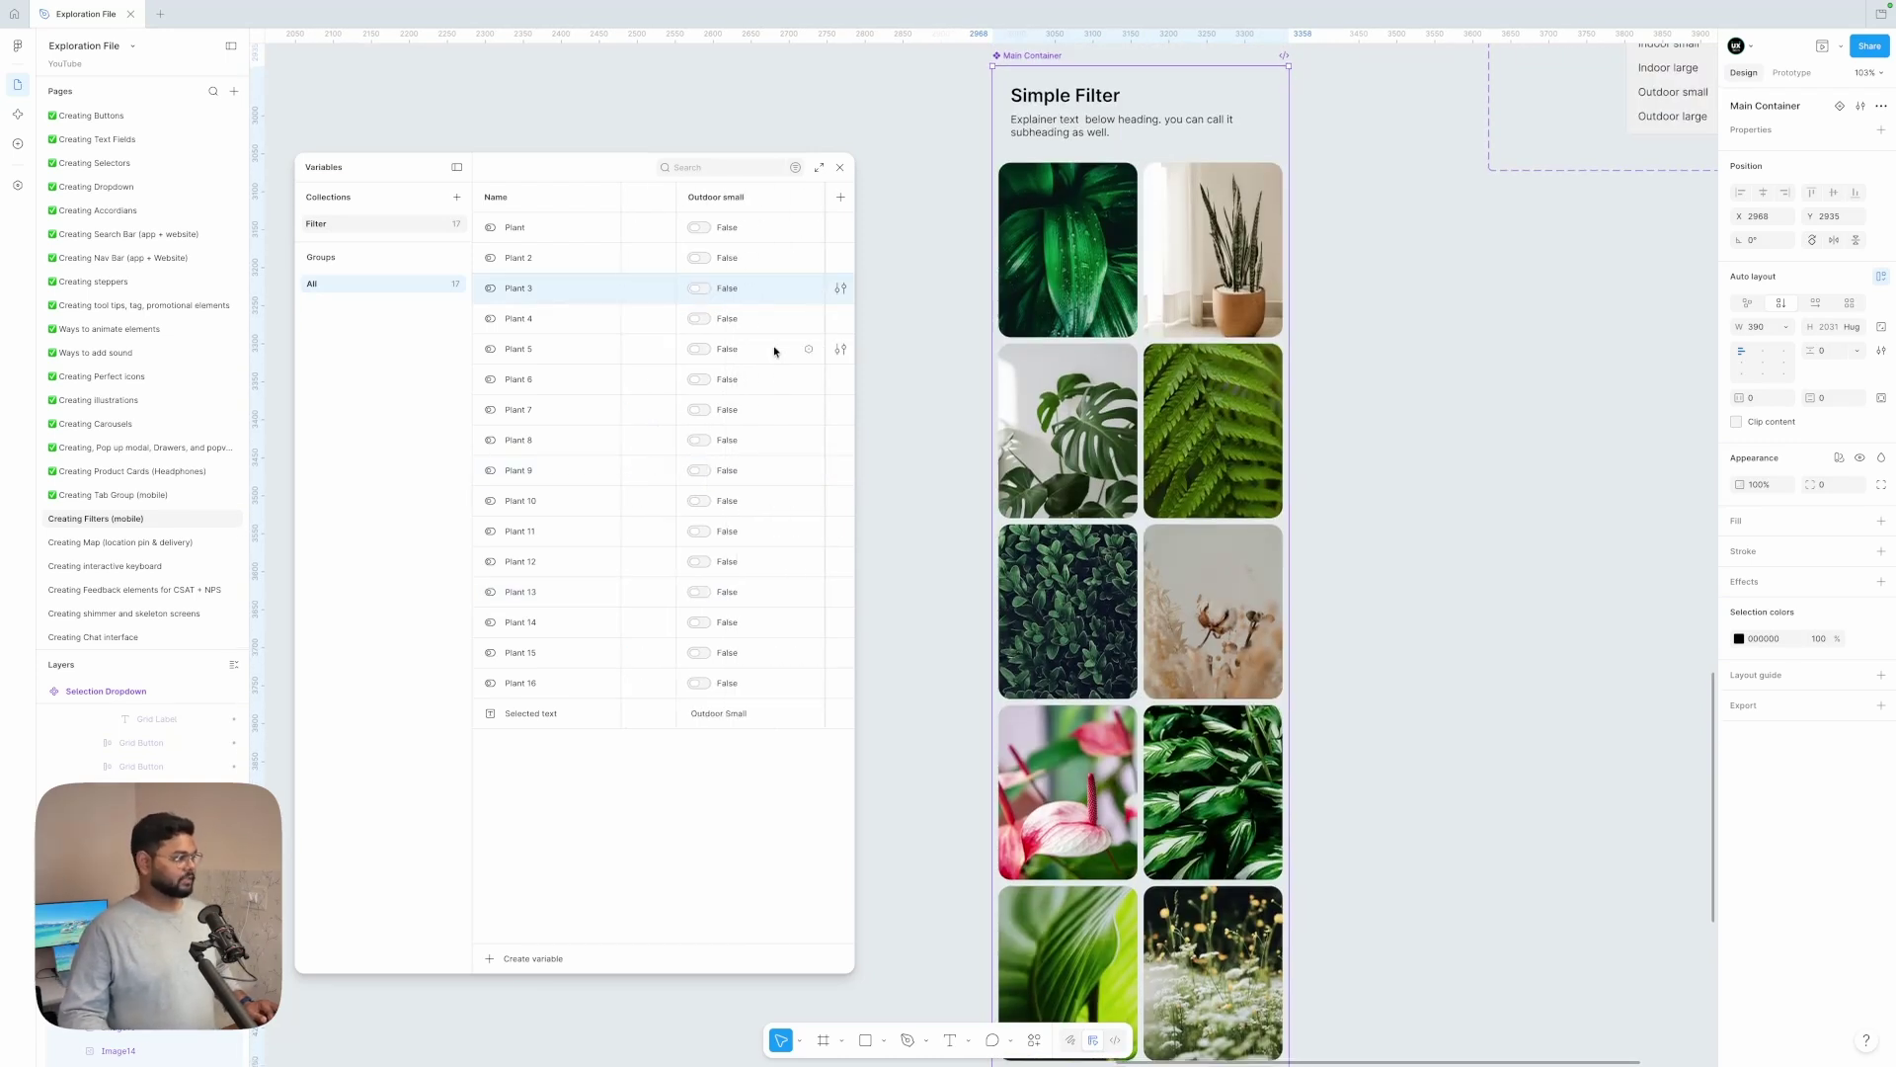
{"action": "left_click", "coordinate": [739, 229]}
{"action": "left_click", "coordinate": [739, 230]}
{"action": "scroll", "coordinate": [1182, 637], "scroll_direction": "down", "scroll_amount": 1}
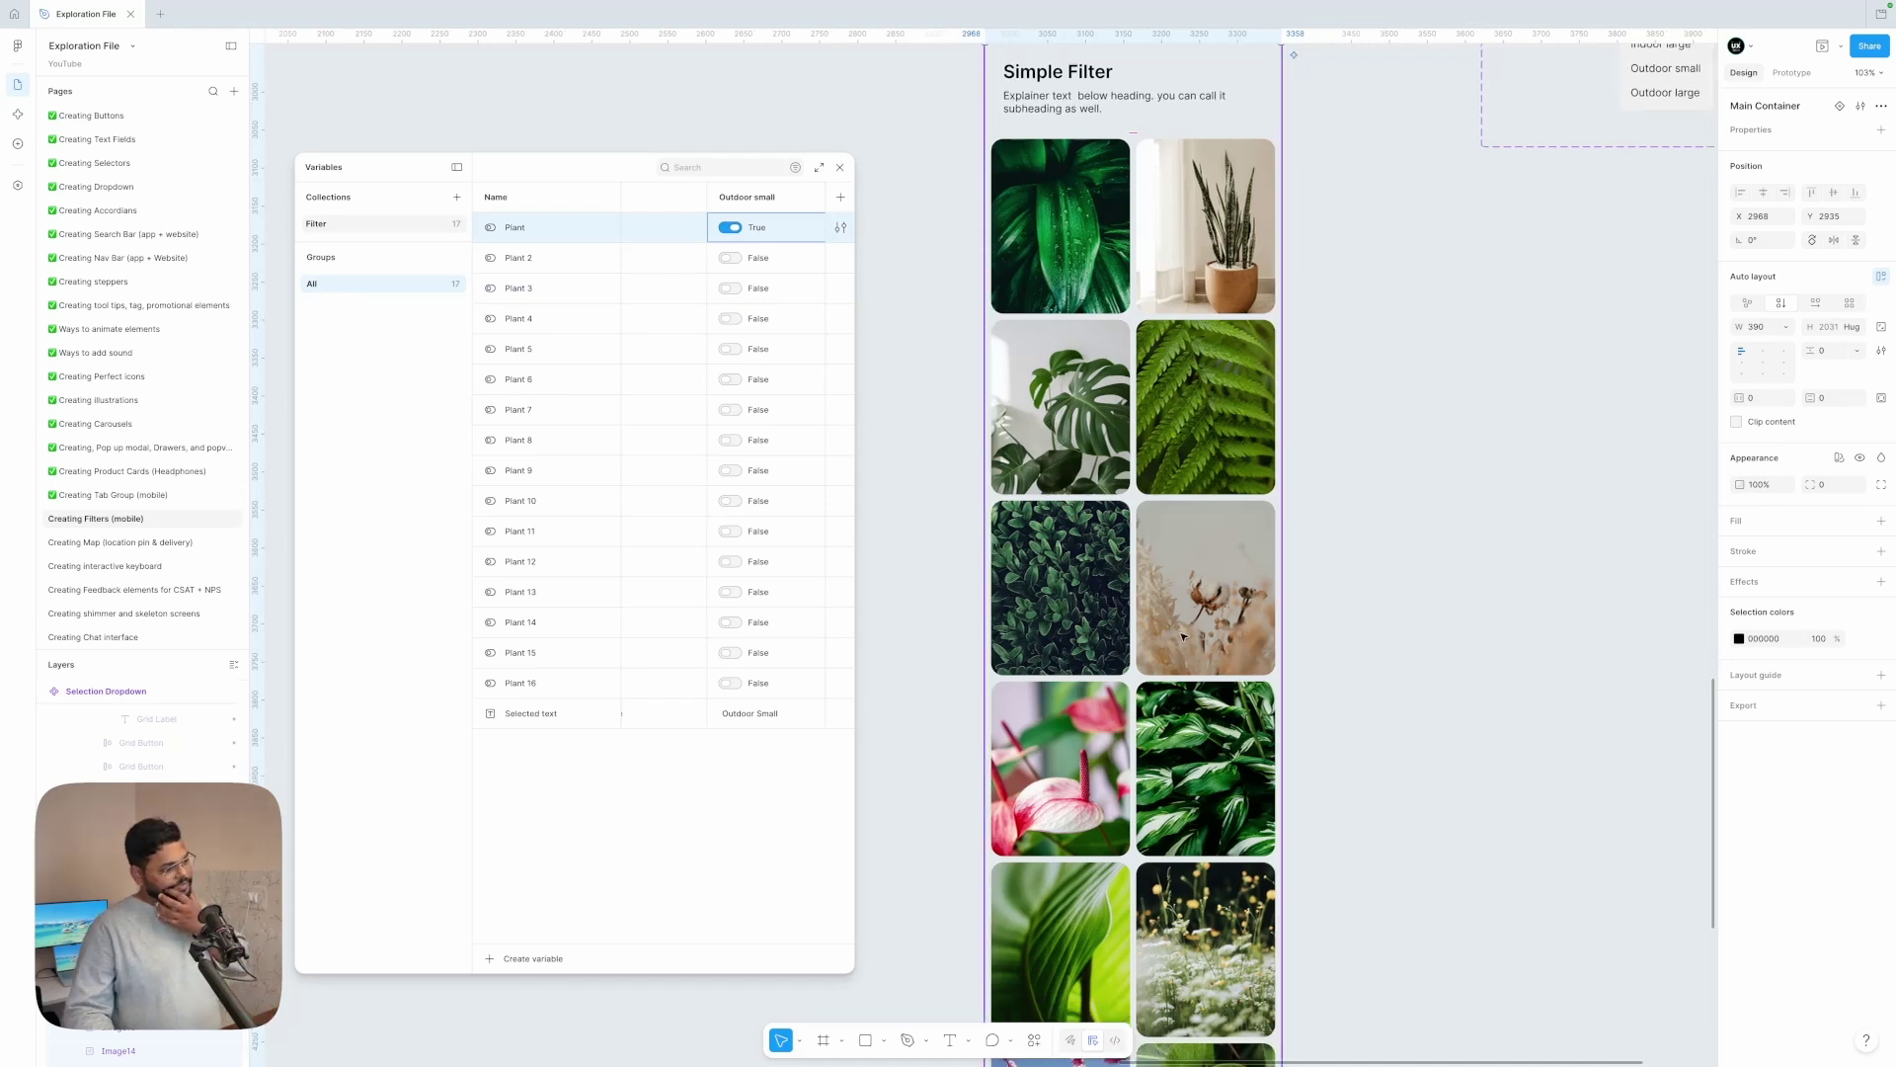
{"action": "left_click", "coordinate": [730, 349]}
{"action": "scroll", "coordinate": [1165, 631], "scroll_direction": "down", "scroll_amount": 3}
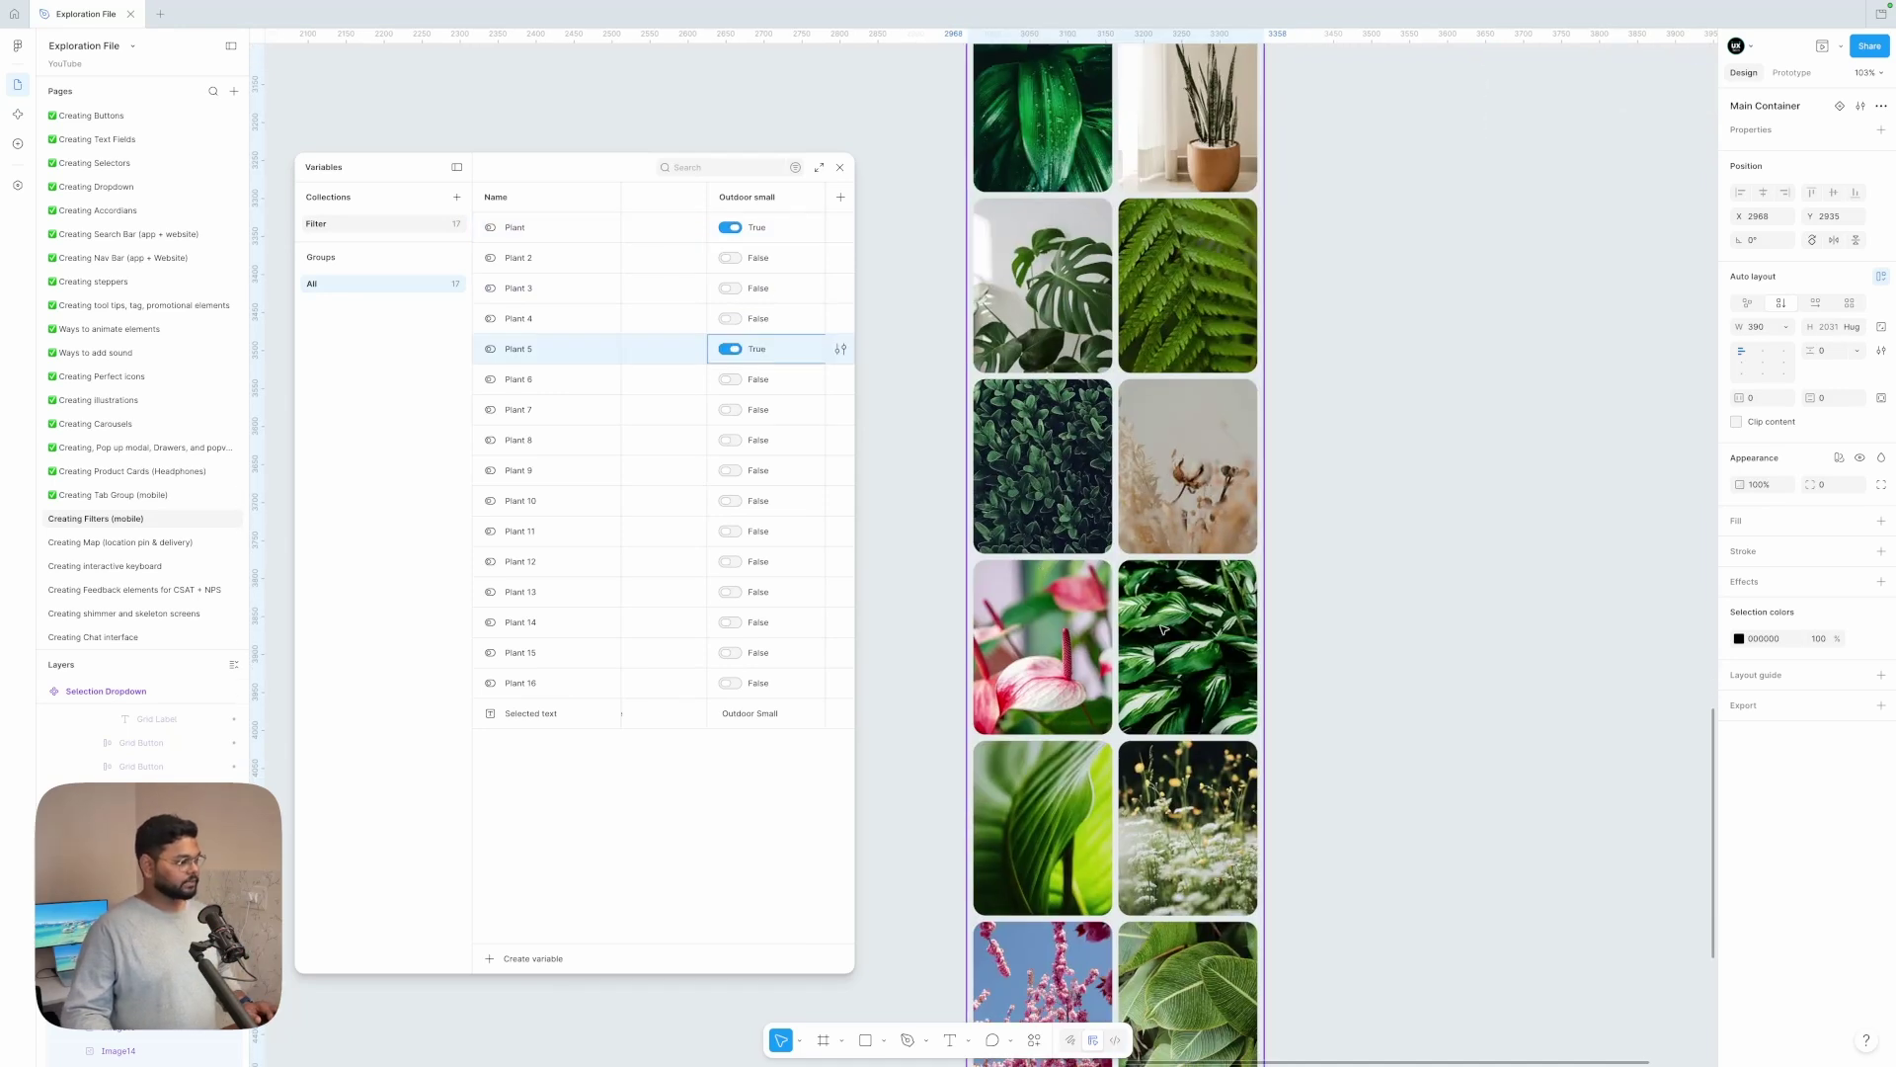
{"action": "left_click", "coordinate": [739, 382]}
{"action": "left_click", "coordinate": [735, 441]}
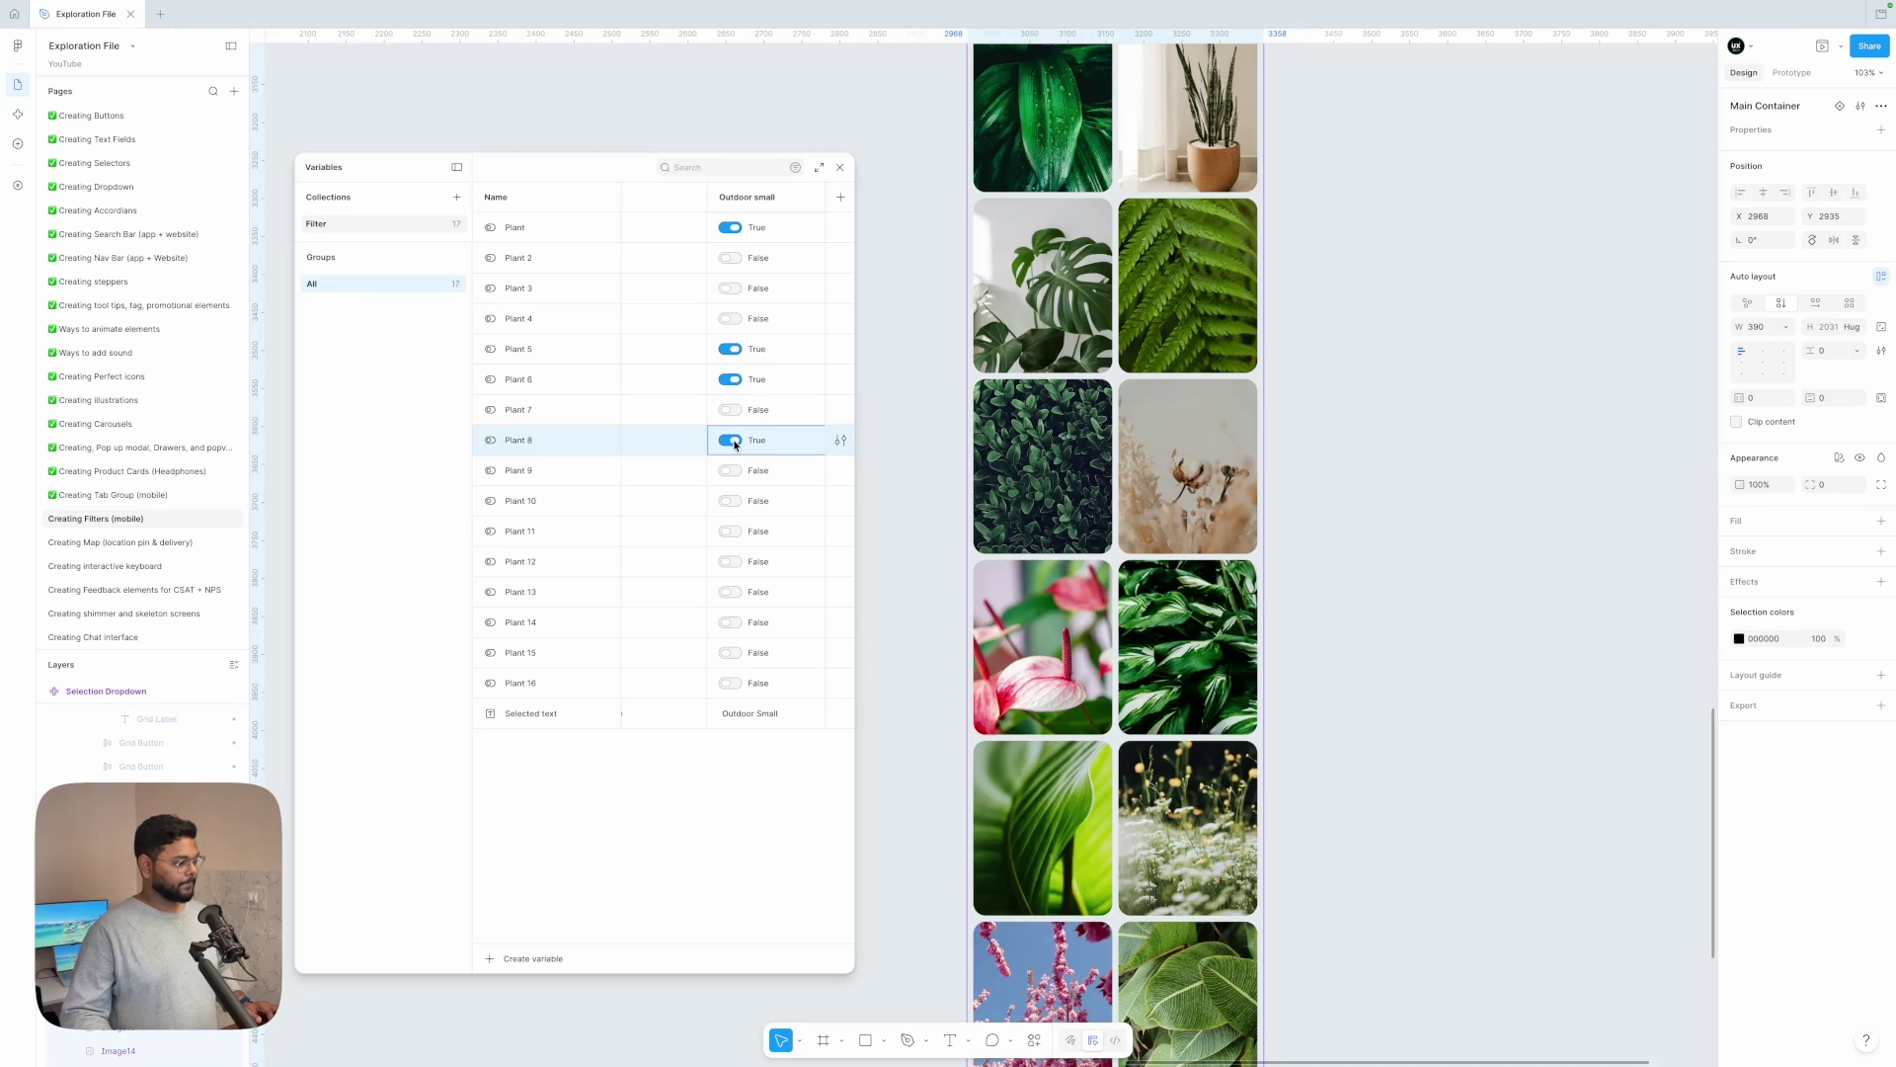
{"action": "left_click", "coordinate": [730, 501]}
{"action": "scroll", "coordinate": [748, 553], "scroll_direction": "down", "scroll_amount": 5}
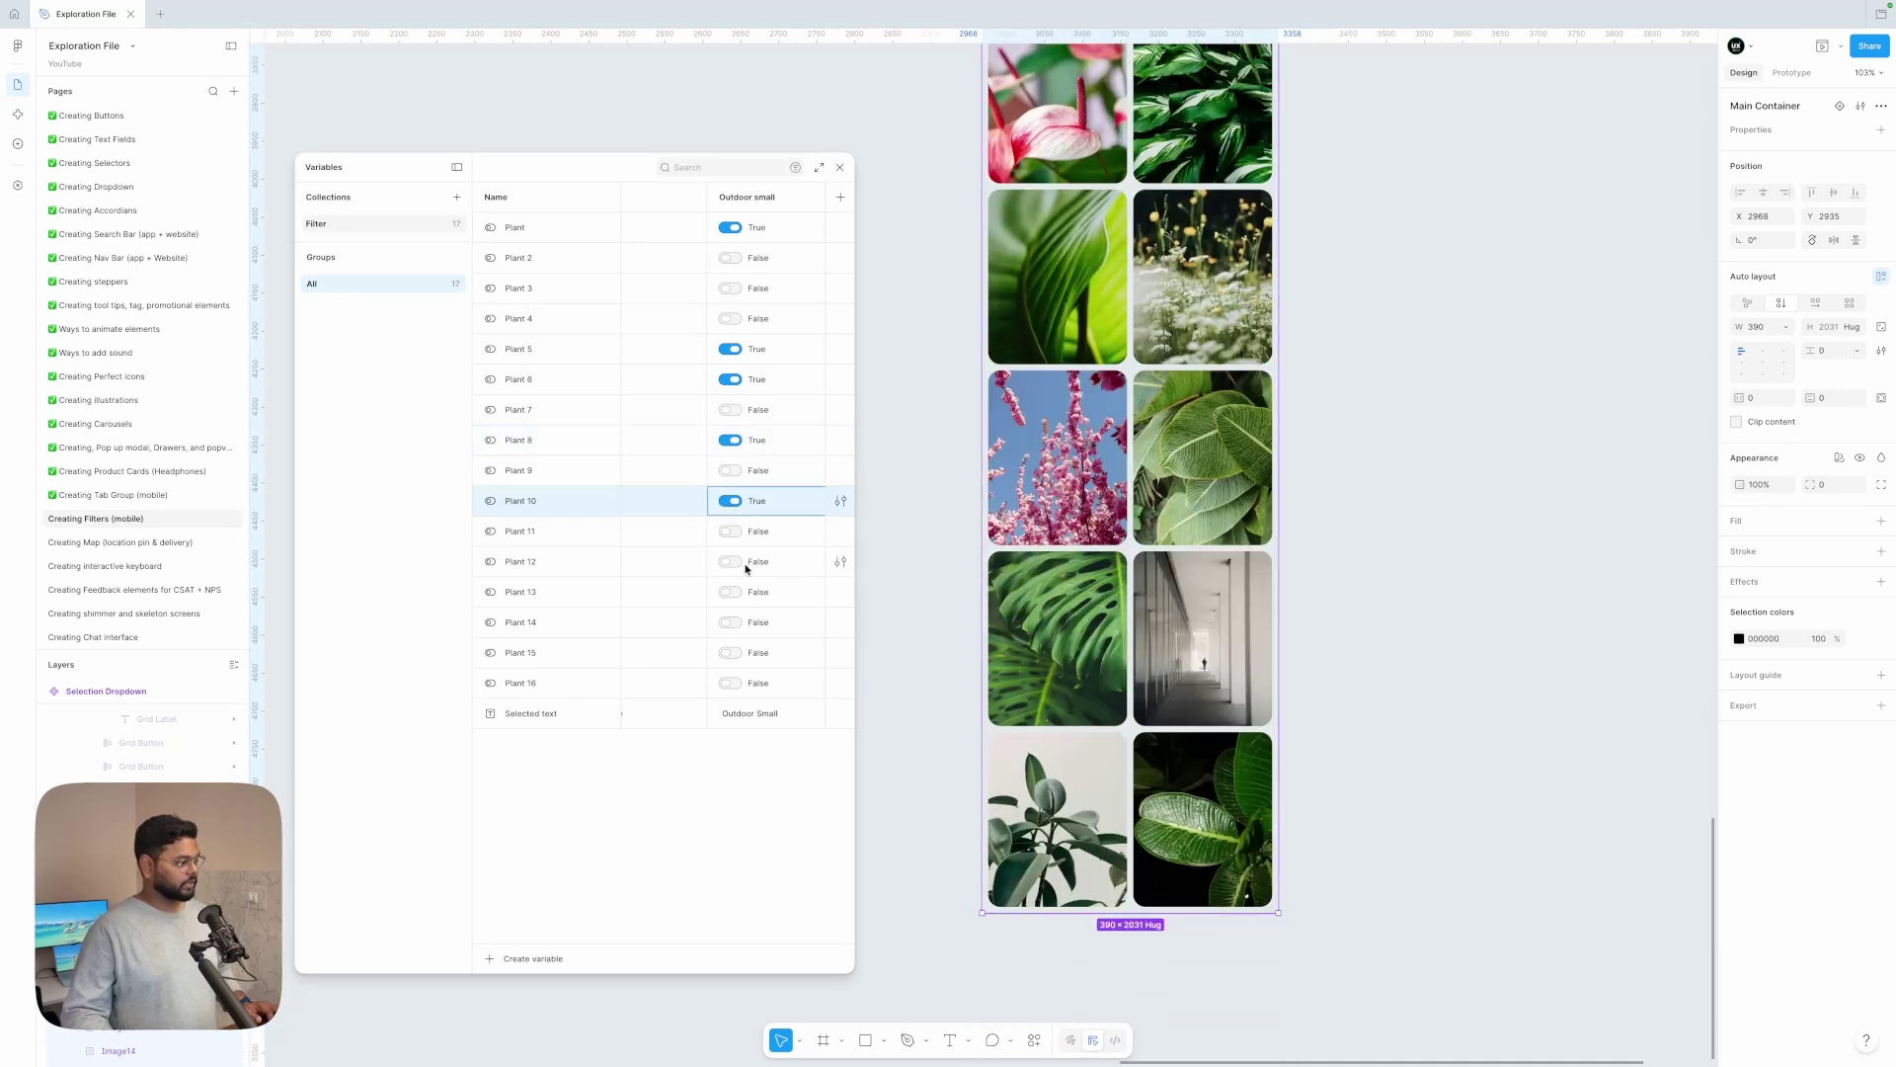
{"action": "left_click", "coordinate": [724, 682]}
- Set Plant 14 and Plant 13 to True in the Outdoor large mode and widen the variables window to show both outdoor modes
{"action": "scroll", "coordinate": [721, 682], "scroll_direction": "right", "scroll_amount": 1}
{"action": "scroll", "coordinate": [740, 652], "scroll_direction": "right", "scroll_amount": 3}
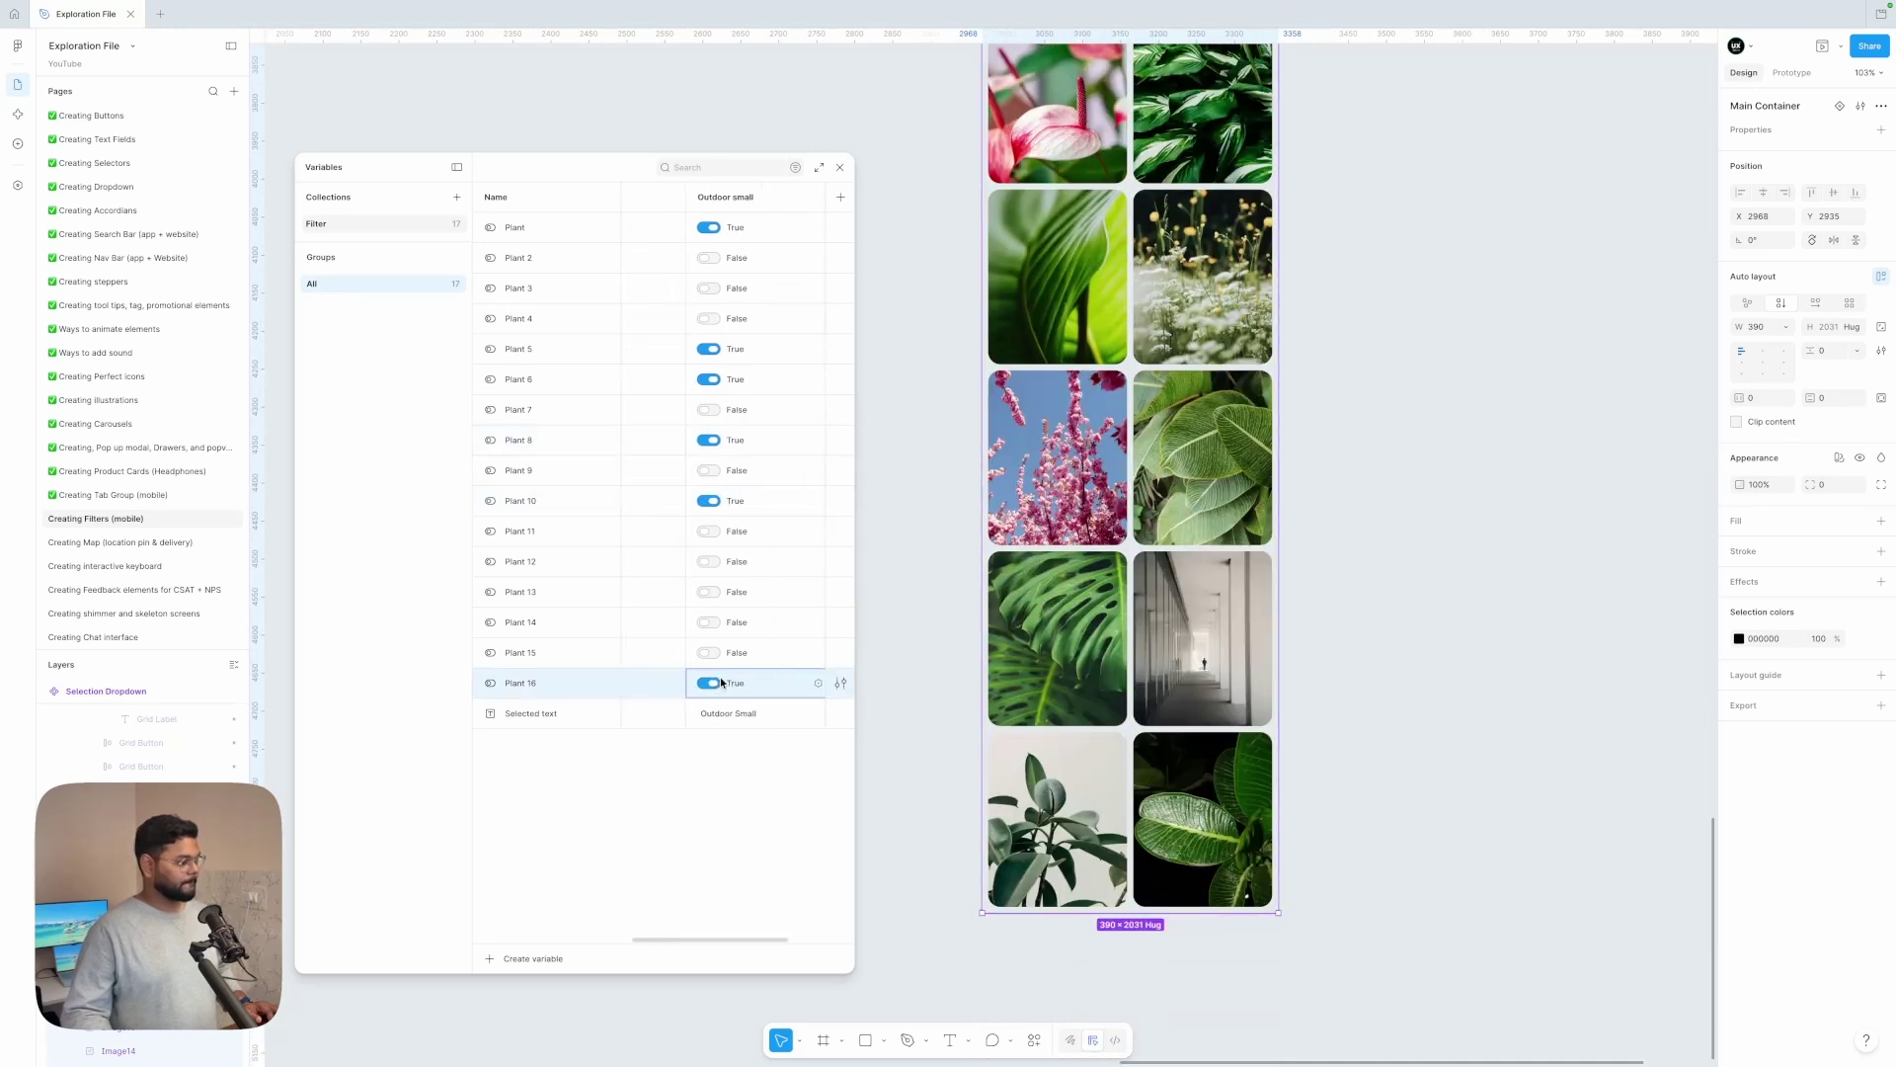
{"action": "left_click", "coordinate": [762, 622]}
{"action": "scroll", "coordinate": [763, 618], "scroll_direction": "left", "scroll_amount": 2}
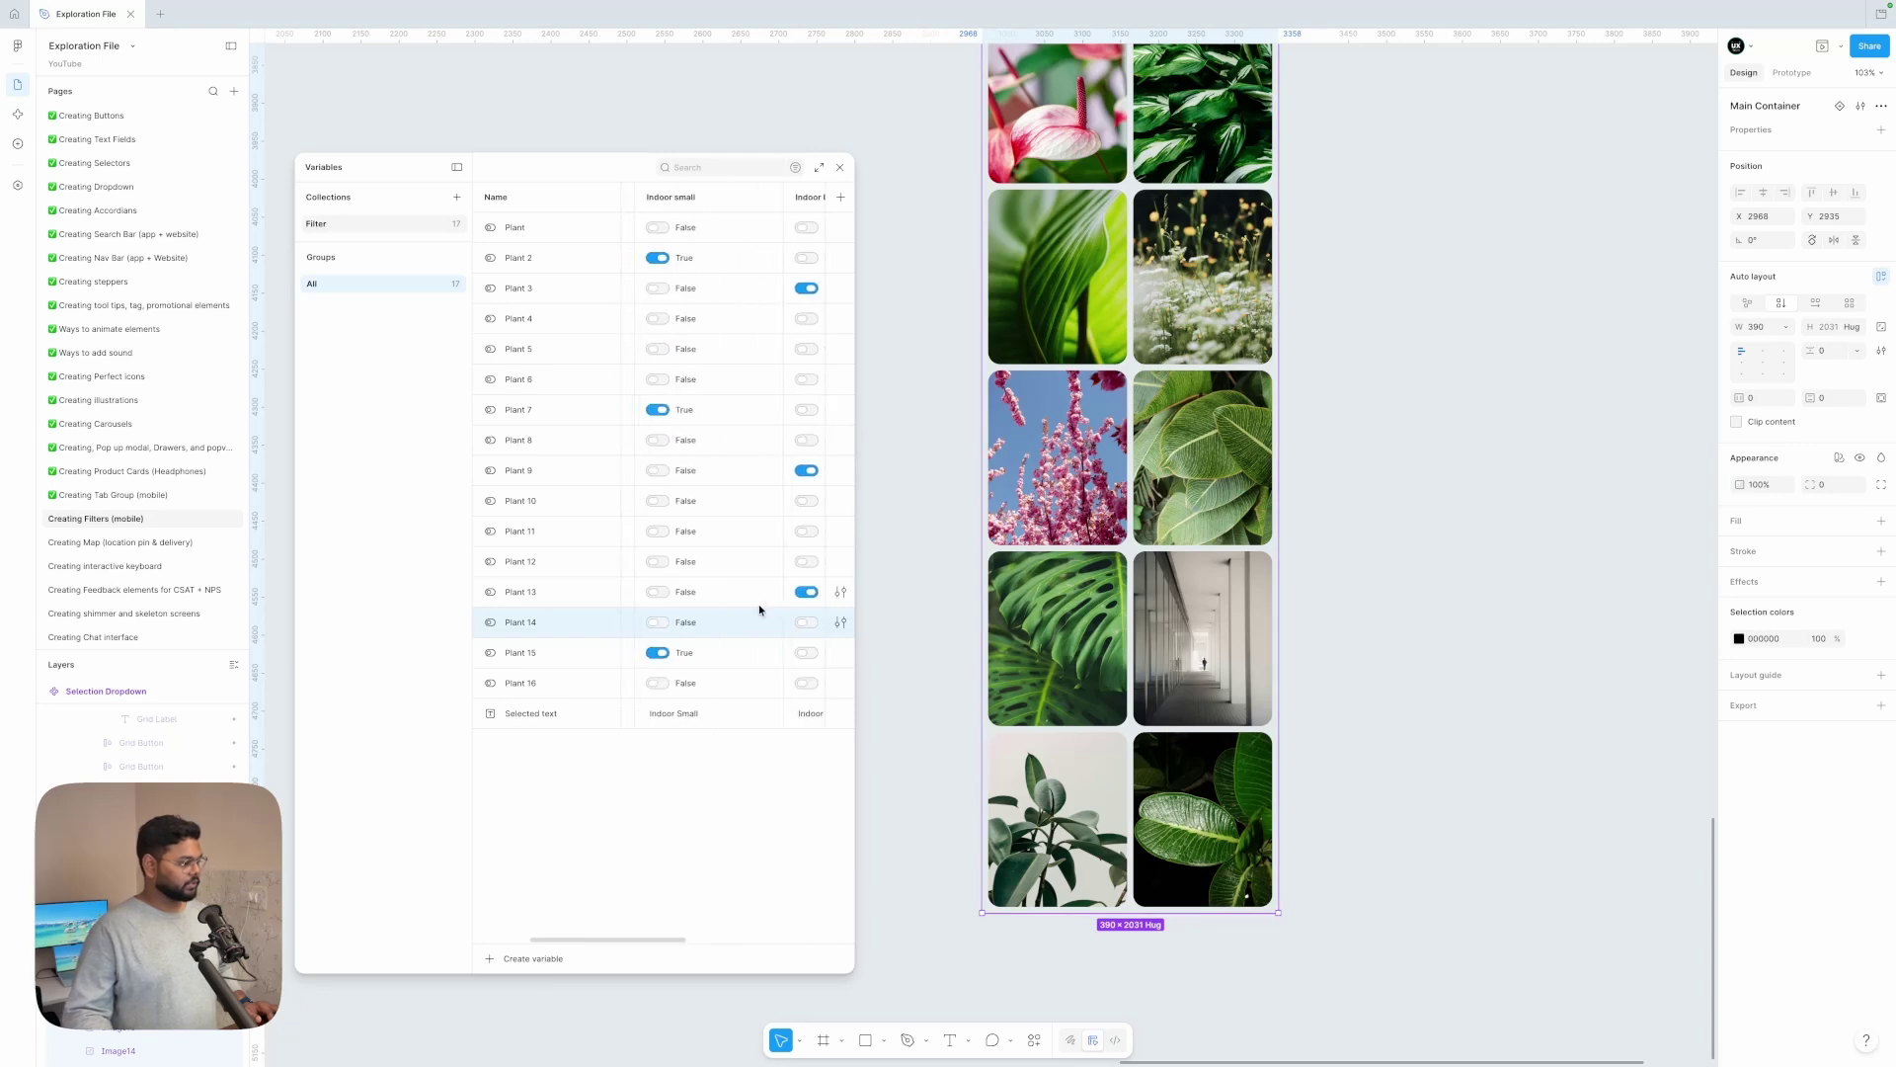
{"action": "scroll", "coordinate": [738, 572], "scroll_direction": "right", "scroll_amount": 3}
{"action": "scroll", "coordinate": [745, 593], "scroll_direction": "left", "scroll_amount": 3}
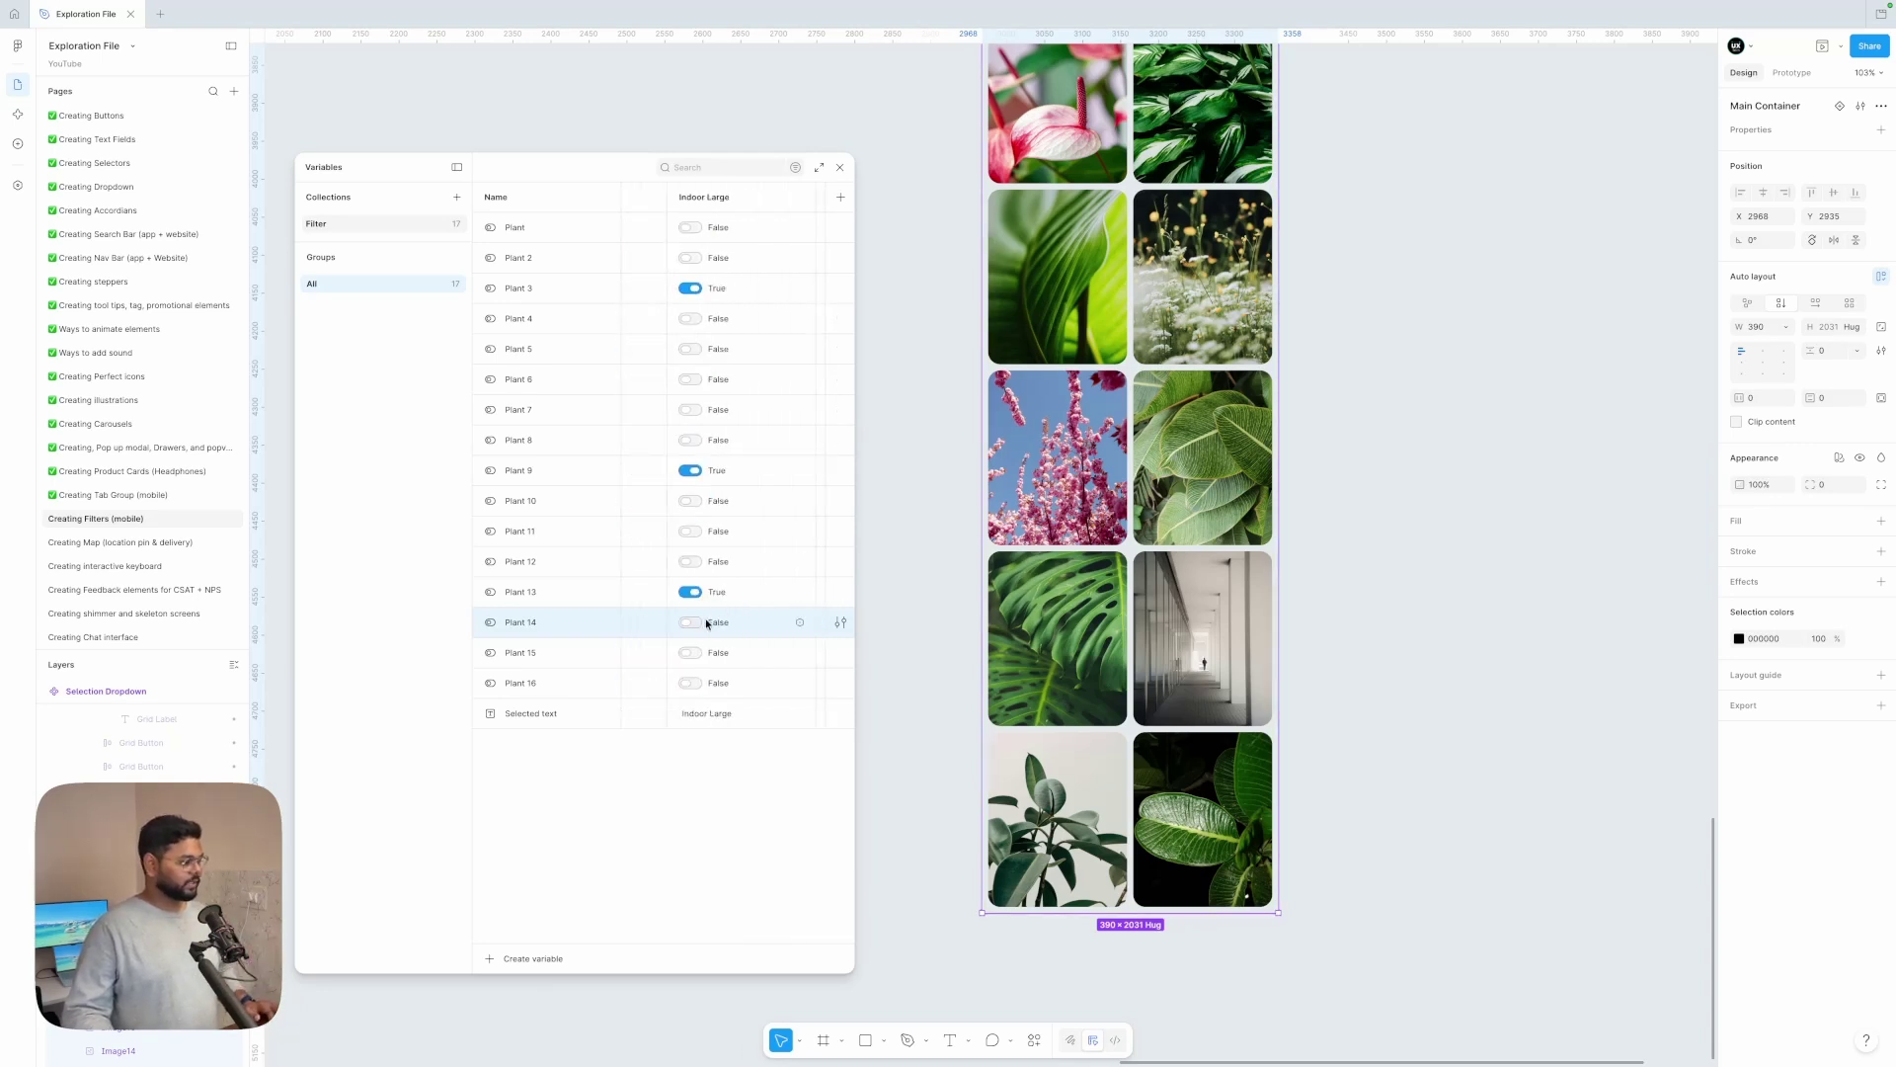
{"action": "scroll", "coordinate": [780, 603], "scroll_direction": "right", "scroll_amount": 2}
{"action": "left_click", "coordinate": [788, 595]}
{"action": "scroll", "coordinate": [675, 591], "scroll_direction": "right", "scroll_amount": 2}
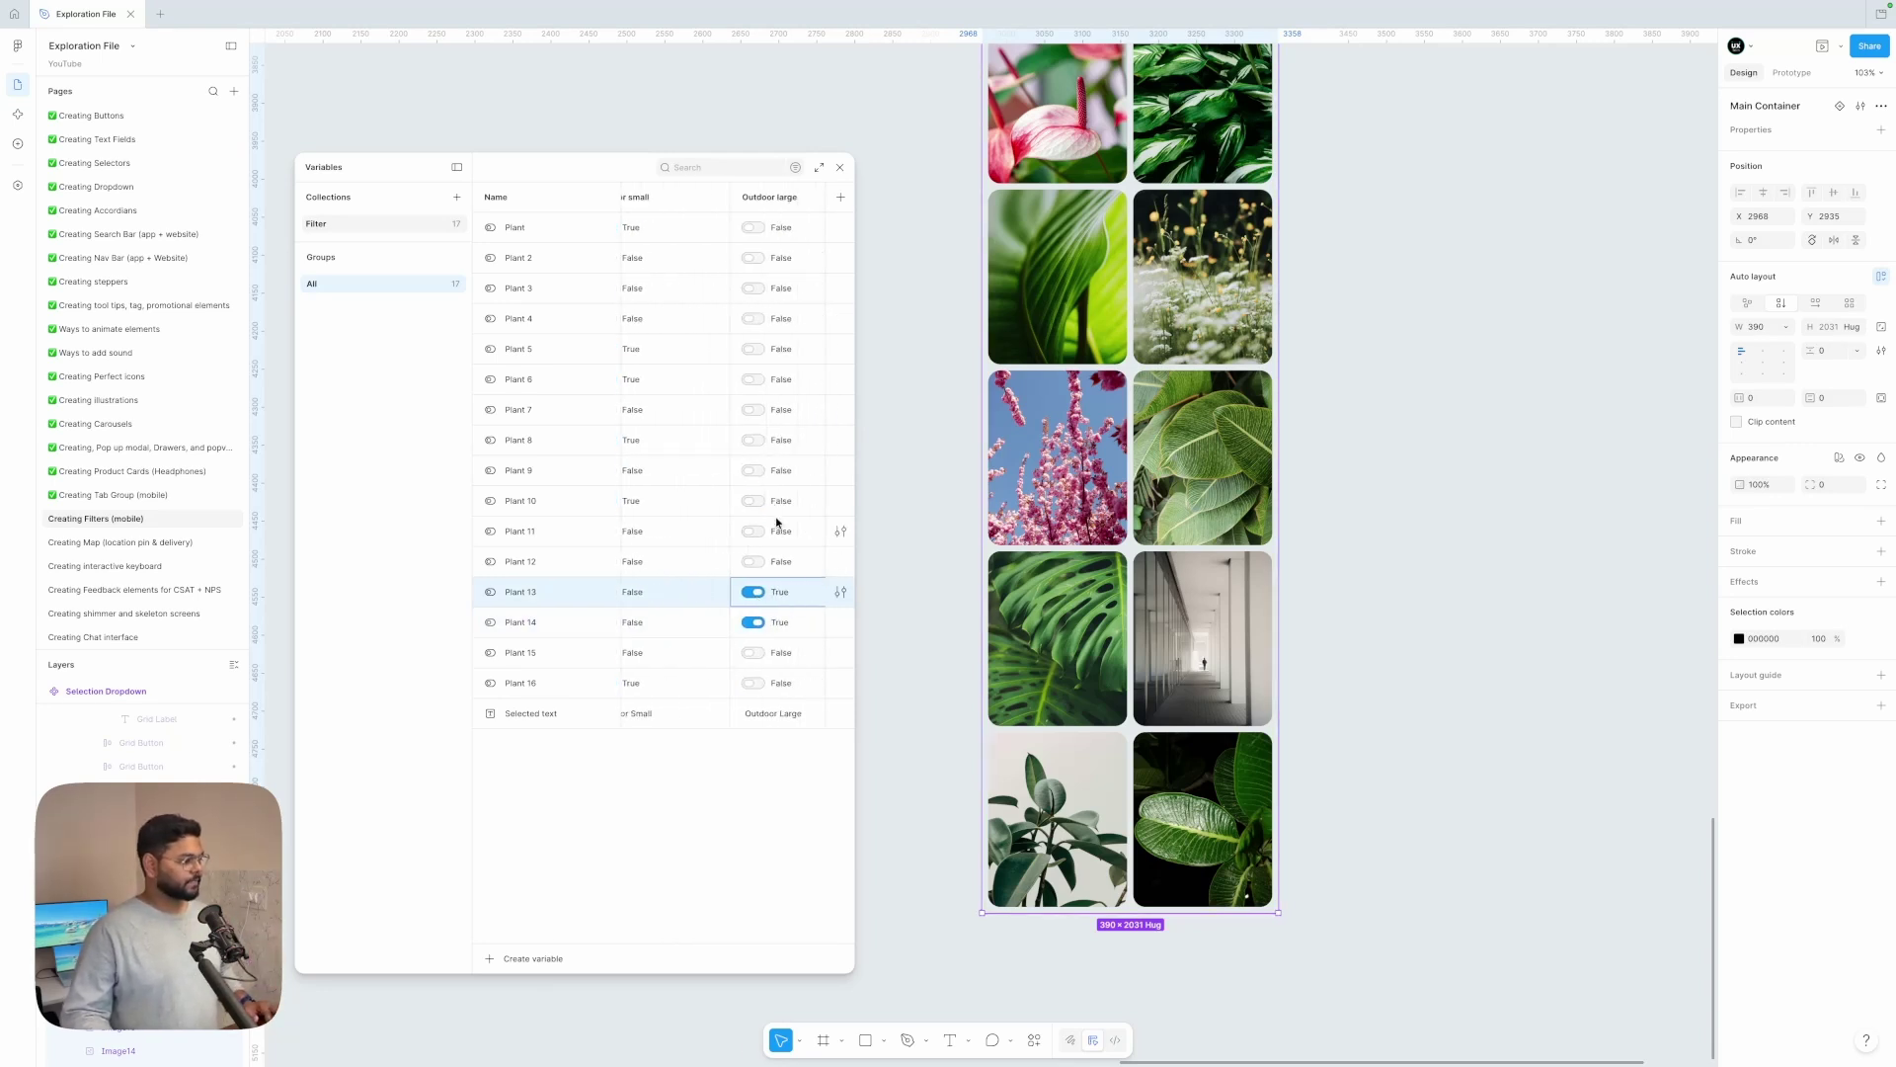
{"action": "left_click", "coordinate": [766, 440]}
{"action": "left_click_drag", "start_coordinate": [851, 445], "coordinate": [940, 449]}
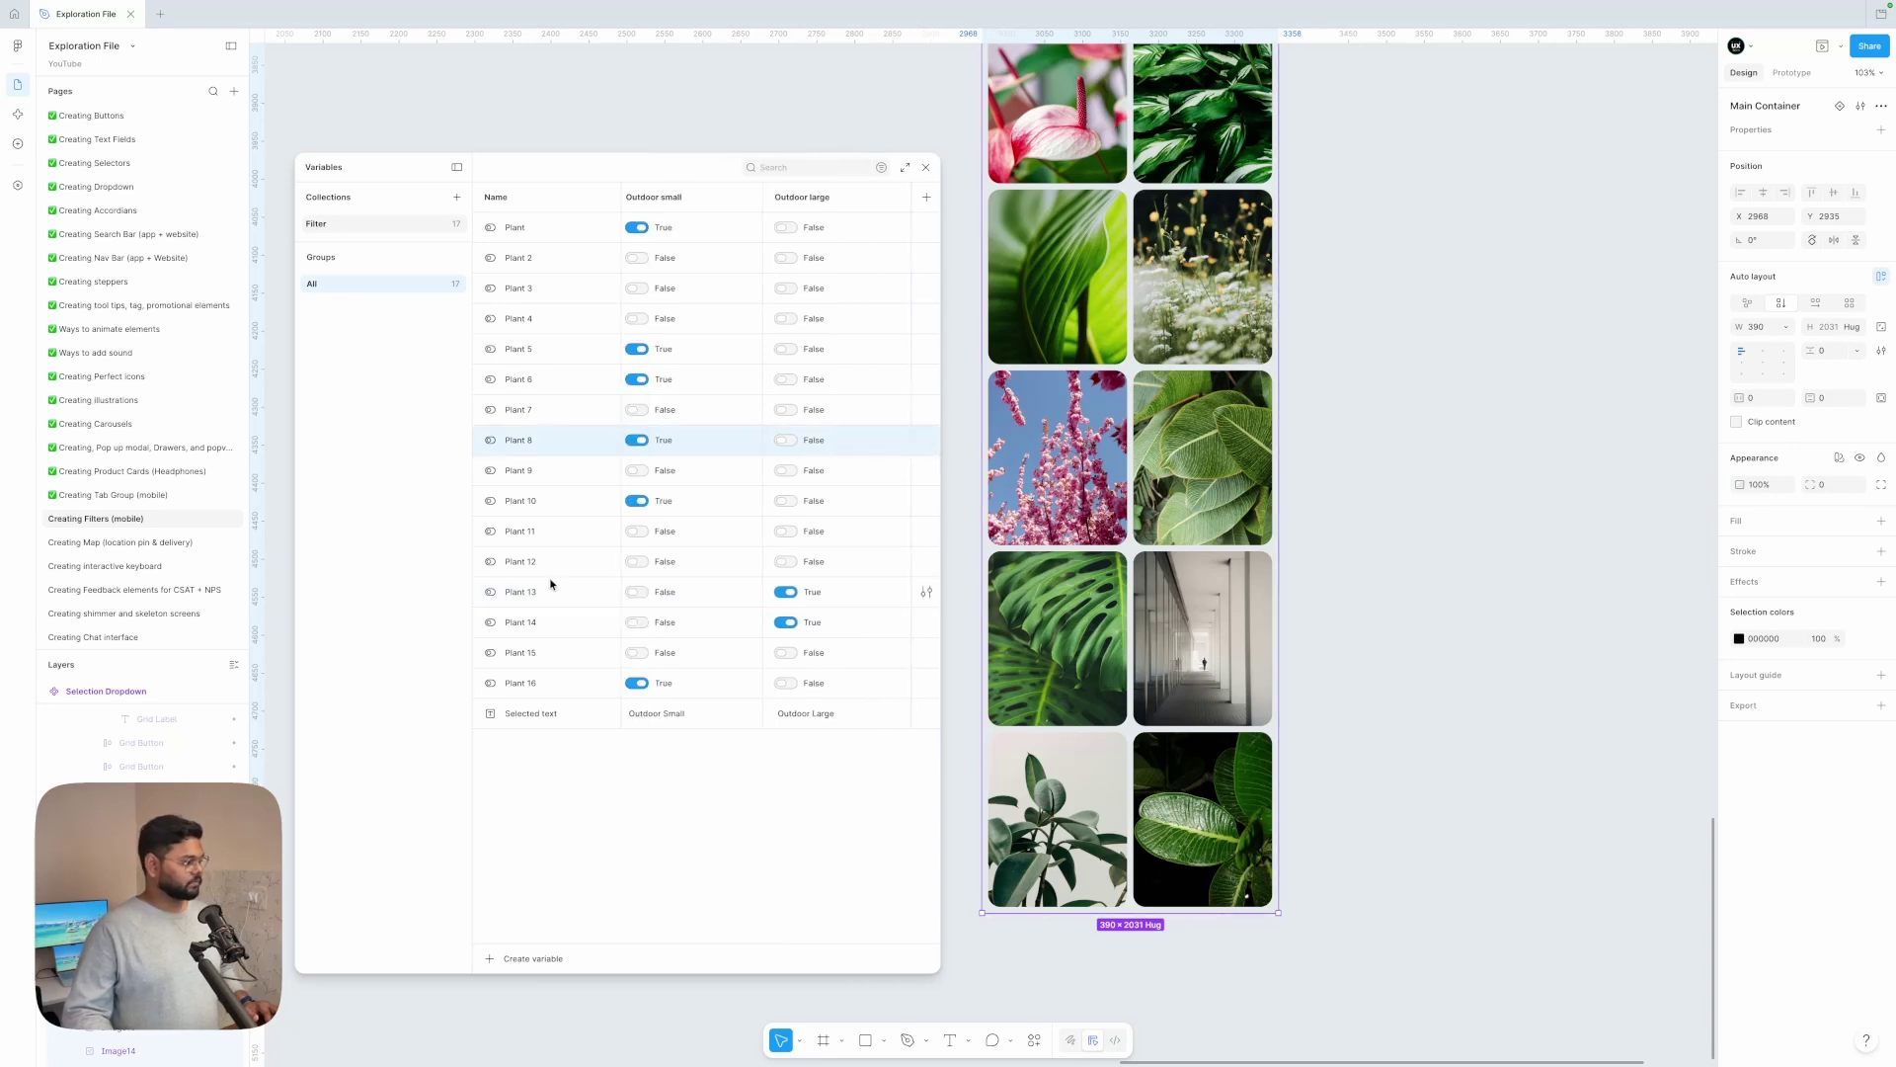
- Set Plant 12 to True in both outdoor modes, and Plant 4 and Plant 15 to True in Outdoor large
{"action": "left_click", "coordinate": [793, 563]}
{"action": "scroll", "coordinate": [1225, 435], "scroll_direction": "up", "scroll_amount": 5}
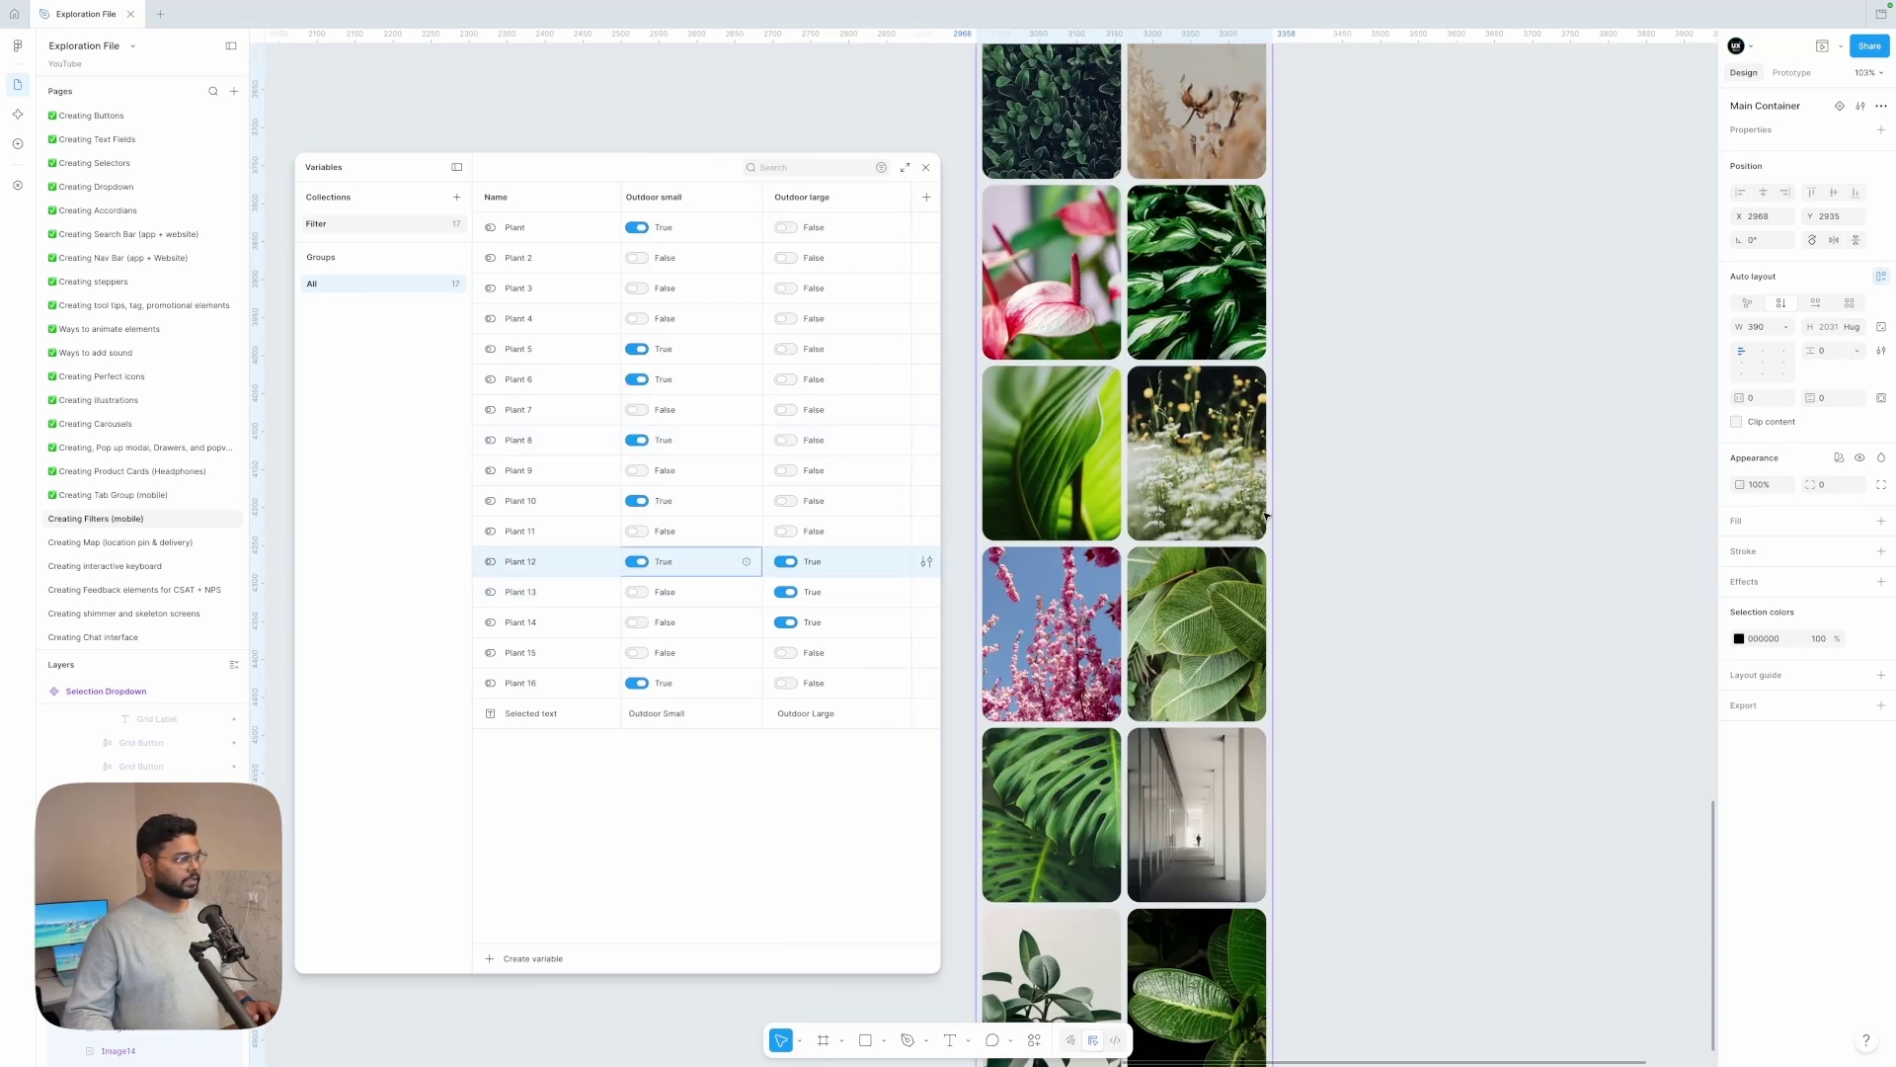
{"action": "scroll", "coordinate": [1225, 435], "scroll_direction": "up", "scroll_amount": 3}
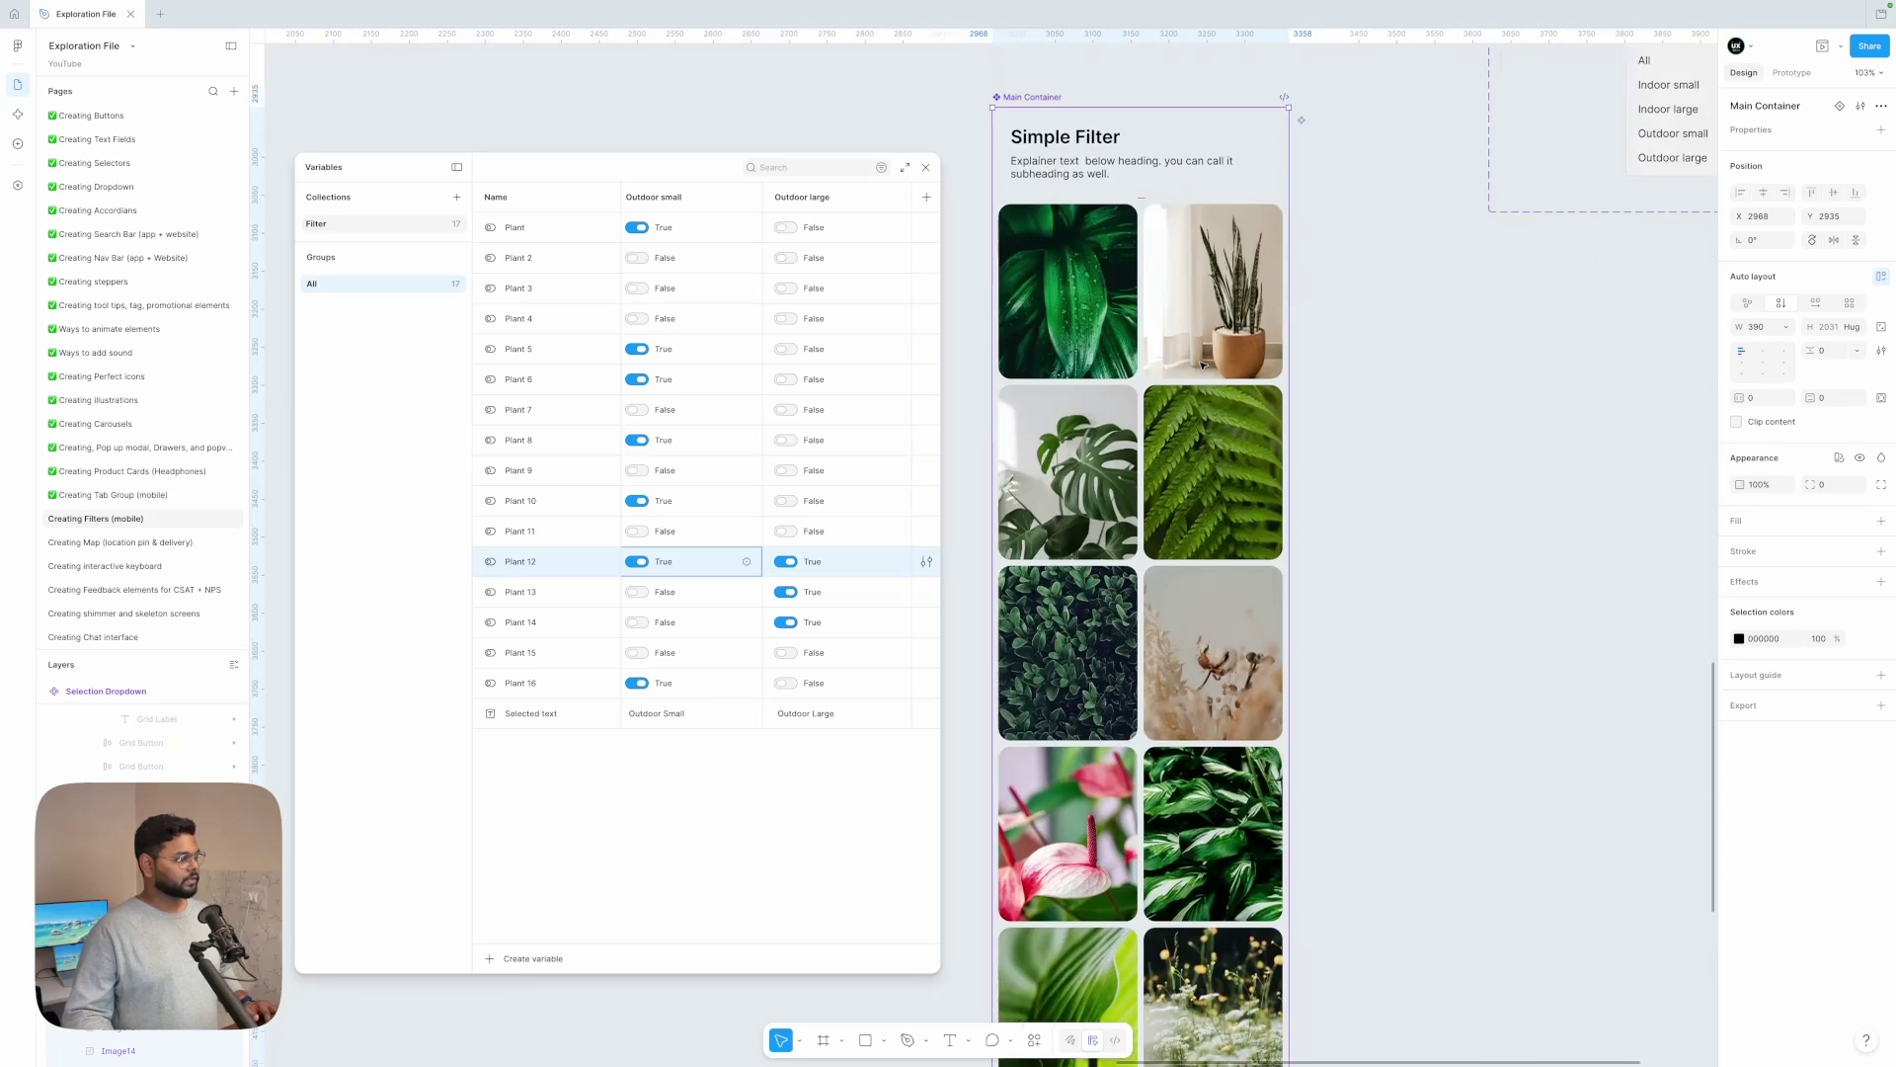
{"action": "left_click", "coordinate": [787, 319]}
{"action": "scroll", "coordinate": [1217, 579], "scroll_direction": "down", "scroll_amount": 9}
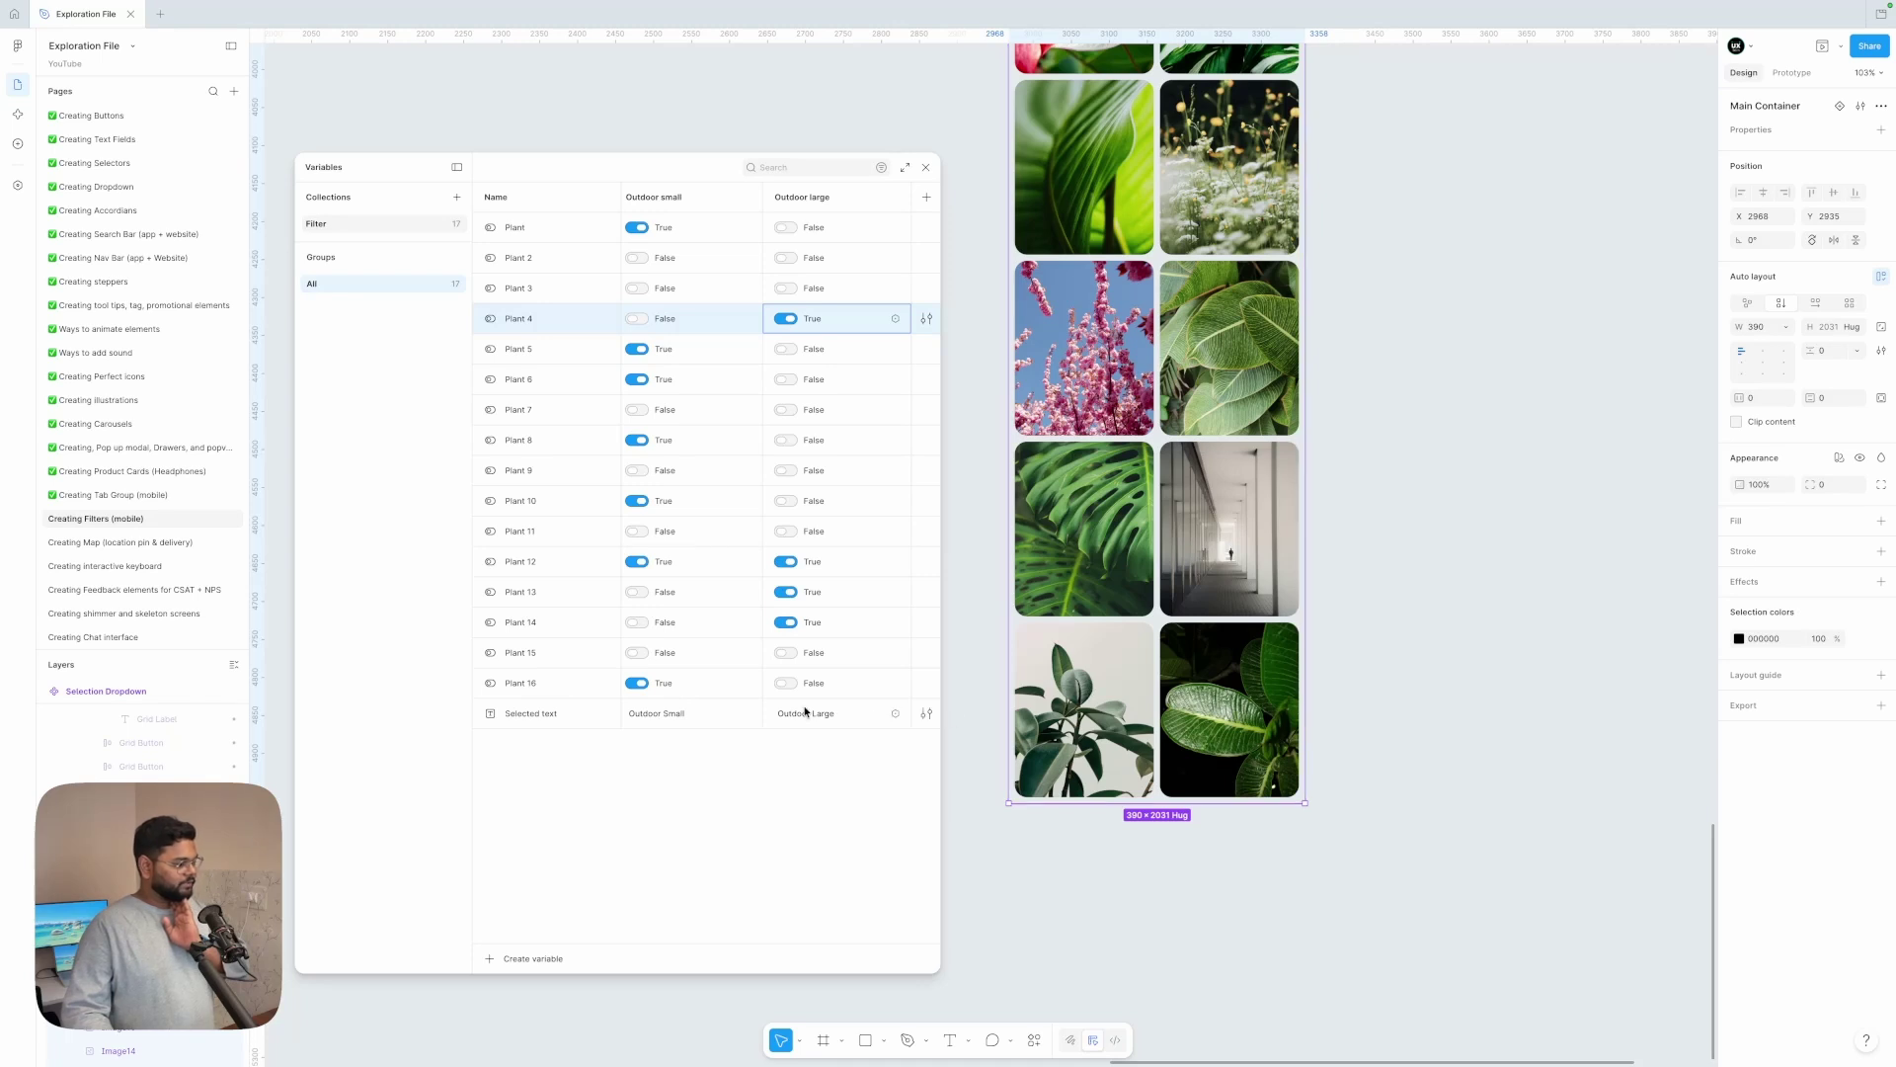
{"action": "left_click", "coordinate": [793, 657]}
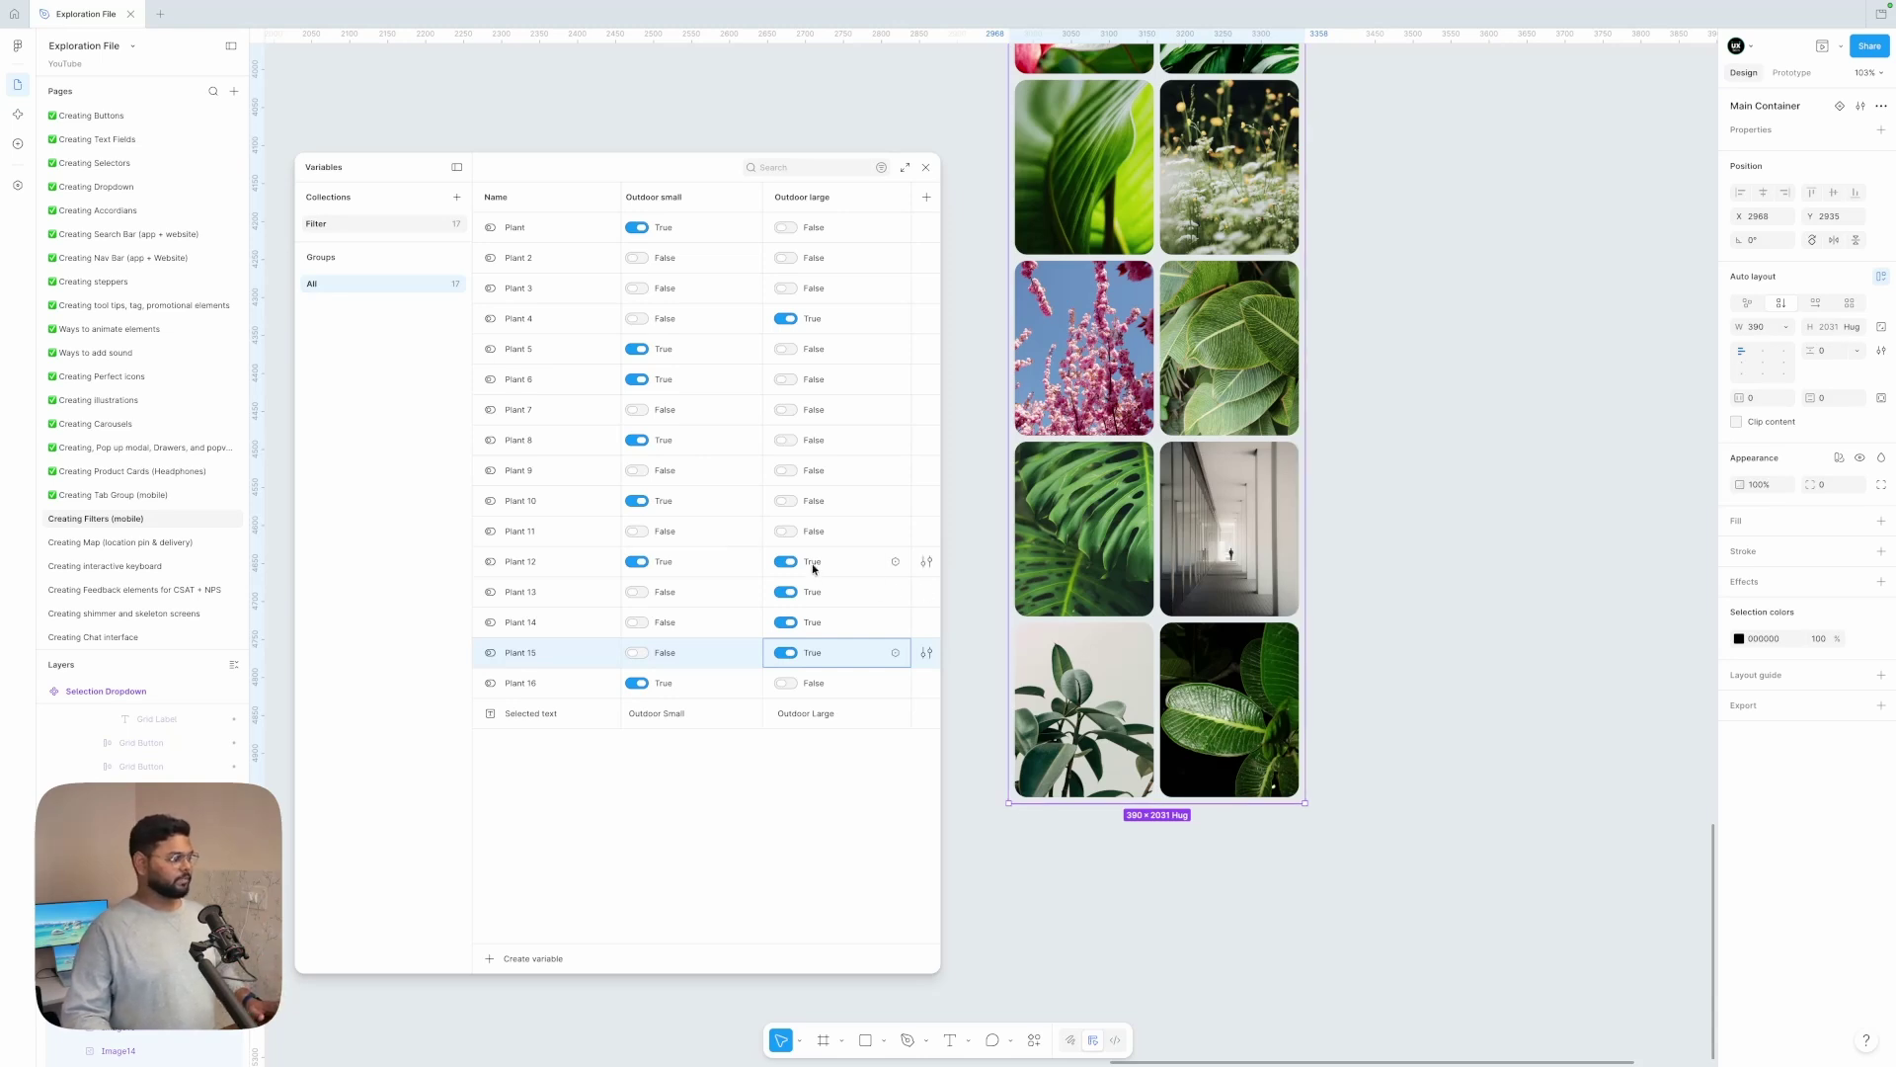
- Review the plant values across all modes and close the variables window
{"action": "scroll", "coordinate": [813, 563], "scroll_direction": "right", "scroll_amount": 5}
{"action": "scroll", "coordinate": [813, 563], "scroll_direction": "left", "scroll_amount": 3}
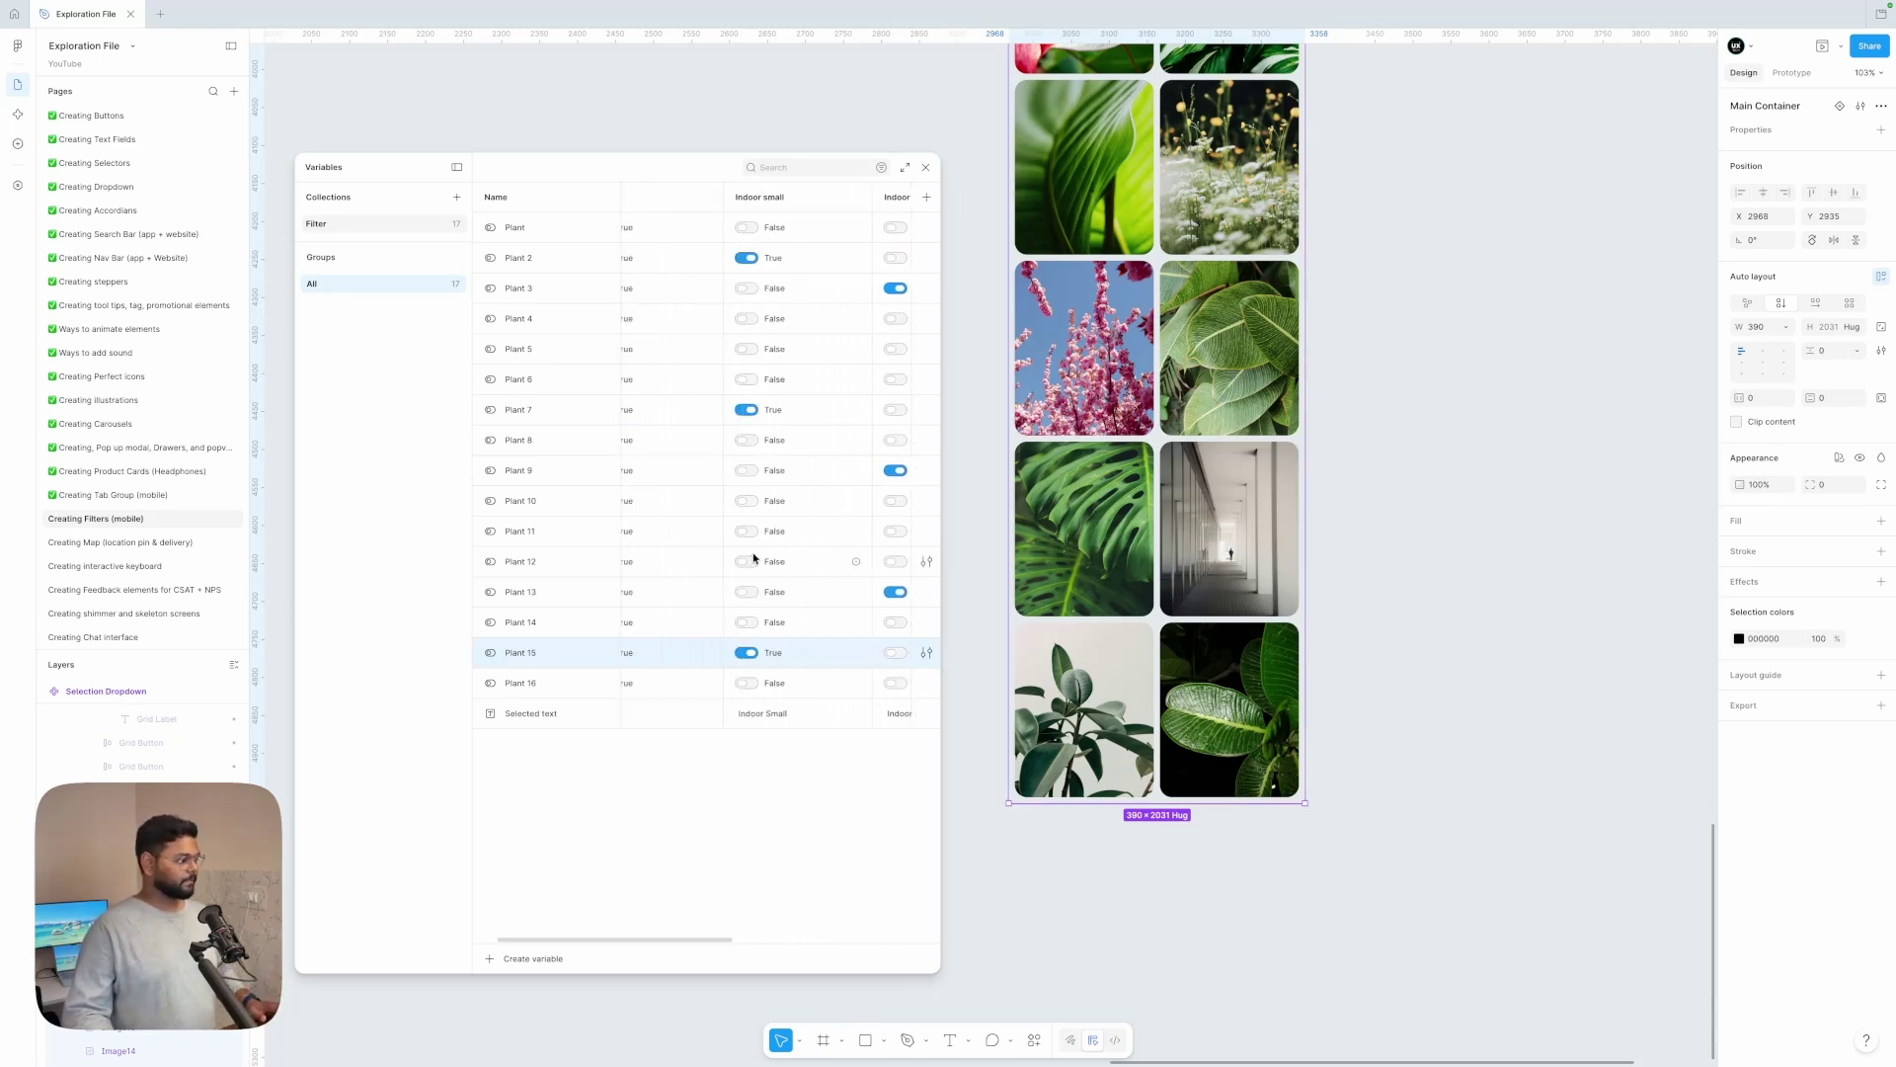
{"action": "scroll", "coordinate": [755, 559], "scroll_direction": "right", "scroll_amount": 3}
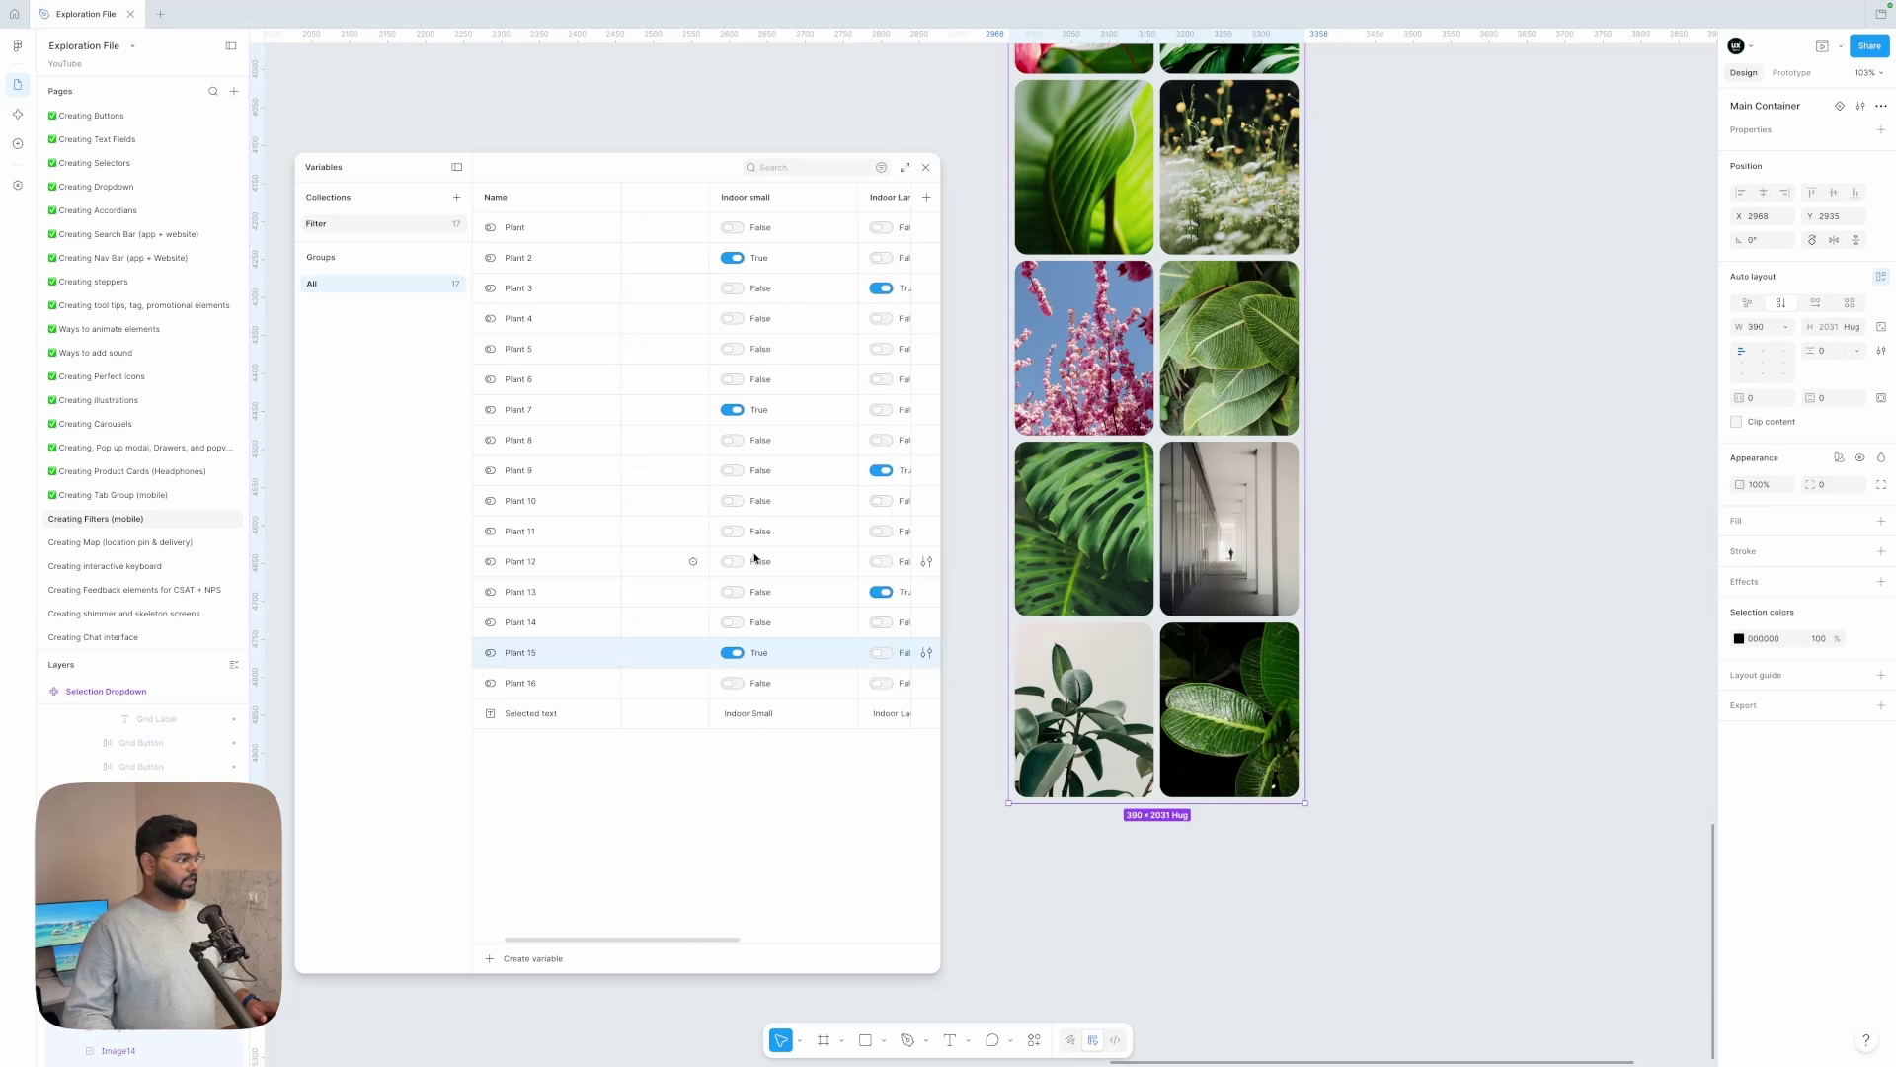
{"action": "scroll", "coordinate": [791, 553], "scroll_direction": "left", "scroll_amount": 4}
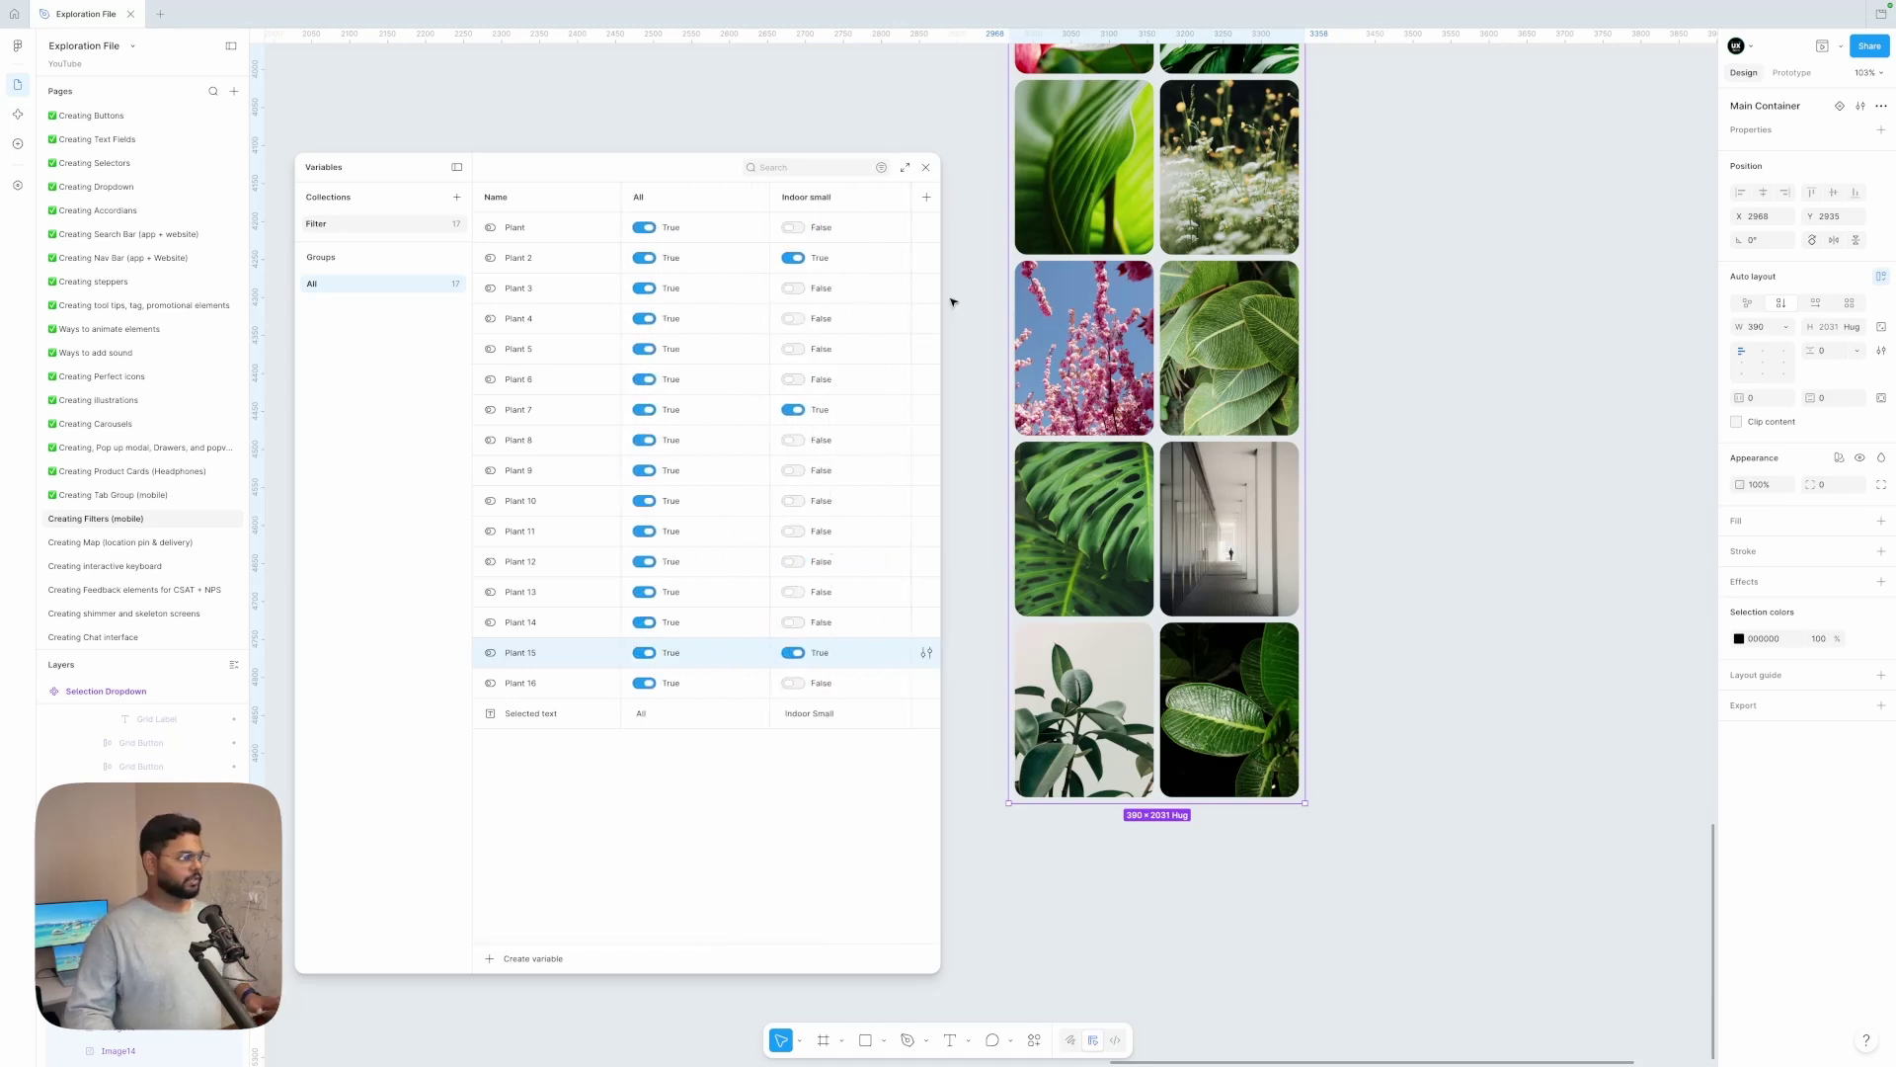
{"action": "left_click", "coordinate": [925, 168]}
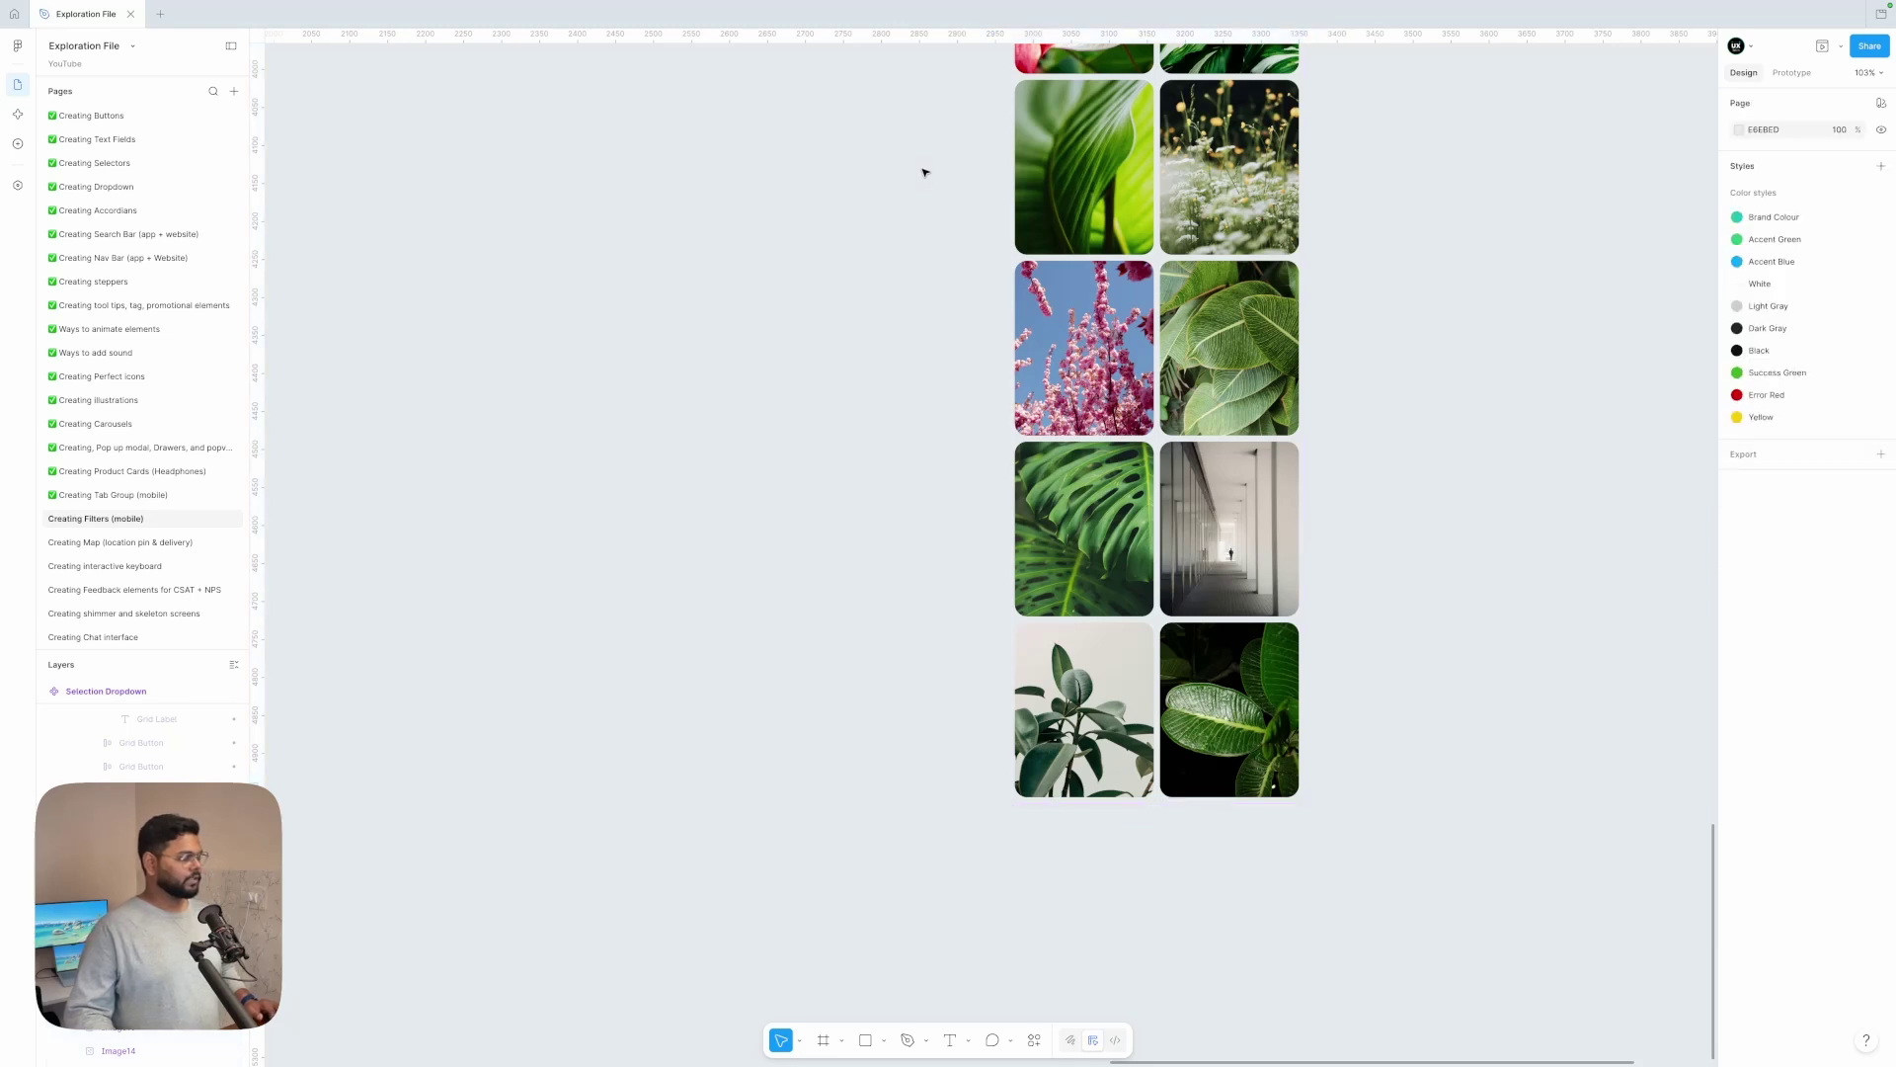
- Move the Main Container component into the iPhone 13 & 14 - 4 frame, centre it horizontally and position it below the header
{"action": "scroll", "coordinate": [918, 174], "scroll_direction": "down", "scroll_amount": 4}
{"action": "scroll", "coordinate": [917, 175], "scroll_direction": "up", "scroll_amount": 10}
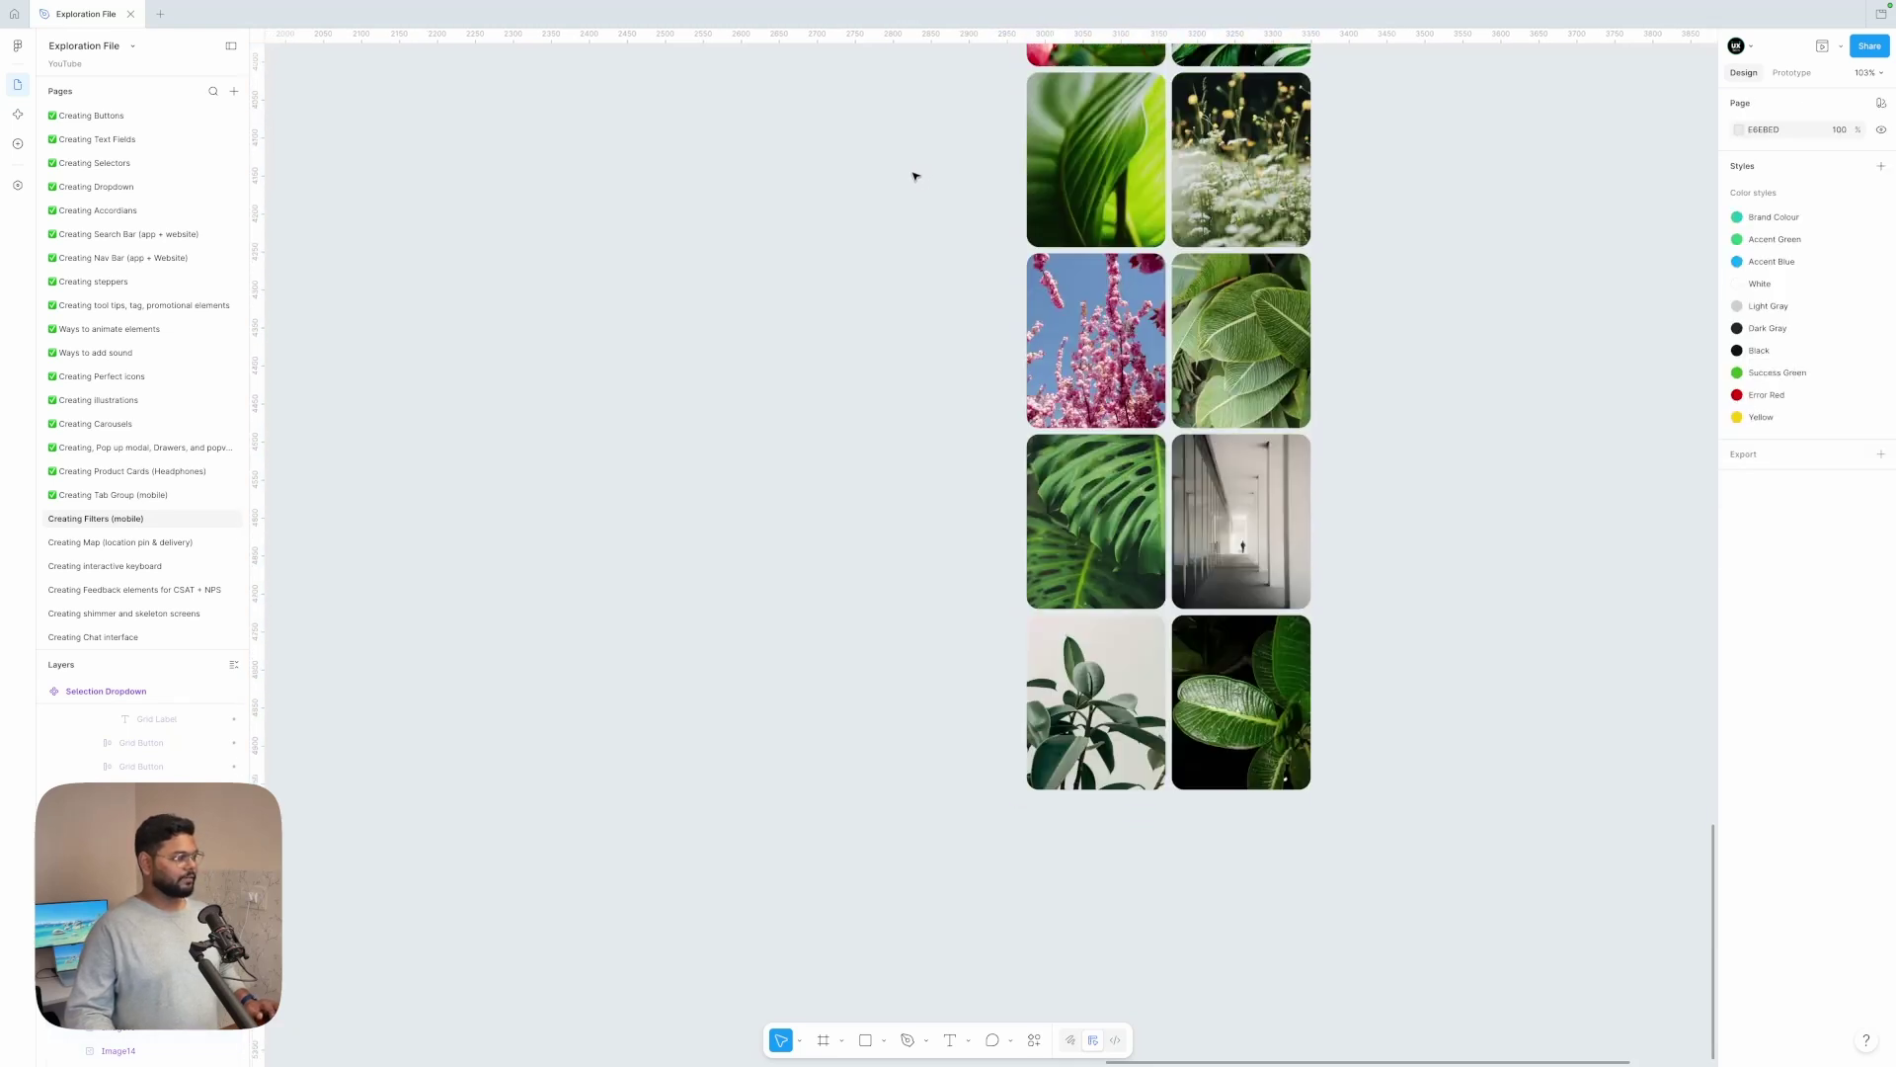
{"action": "scroll", "coordinate": [917, 175], "scroll_direction": "down", "scroll_amount": 5}
{"action": "scroll", "coordinate": [915, 176], "scroll_direction": "up", "scroll_amount": 5}
{"action": "scroll", "coordinate": [987, 227], "scroll_direction": "up", "scroll_amount": 5}
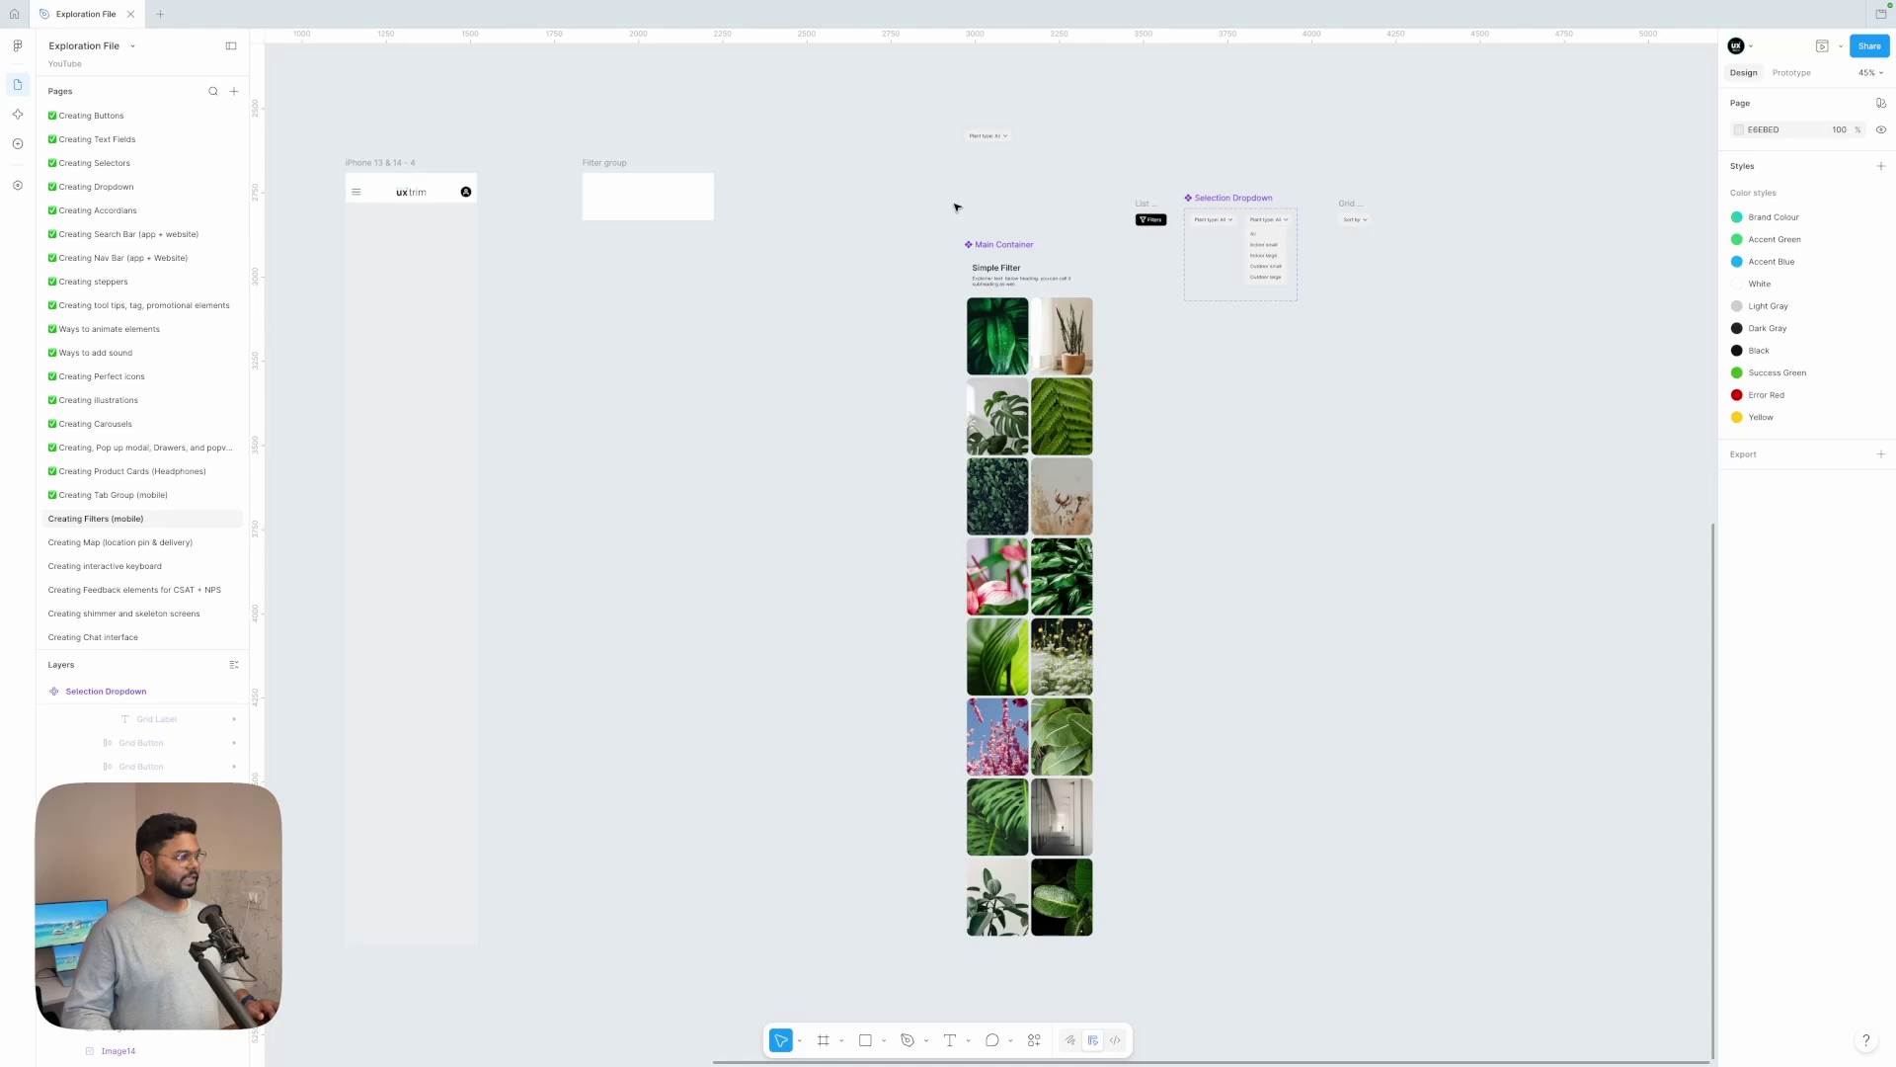
{"action": "left_click", "coordinate": [939, 227]}
{"action": "scroll", "coordinate": [939, 231], "scroll_direction": "down", "scroll_amount": 4}
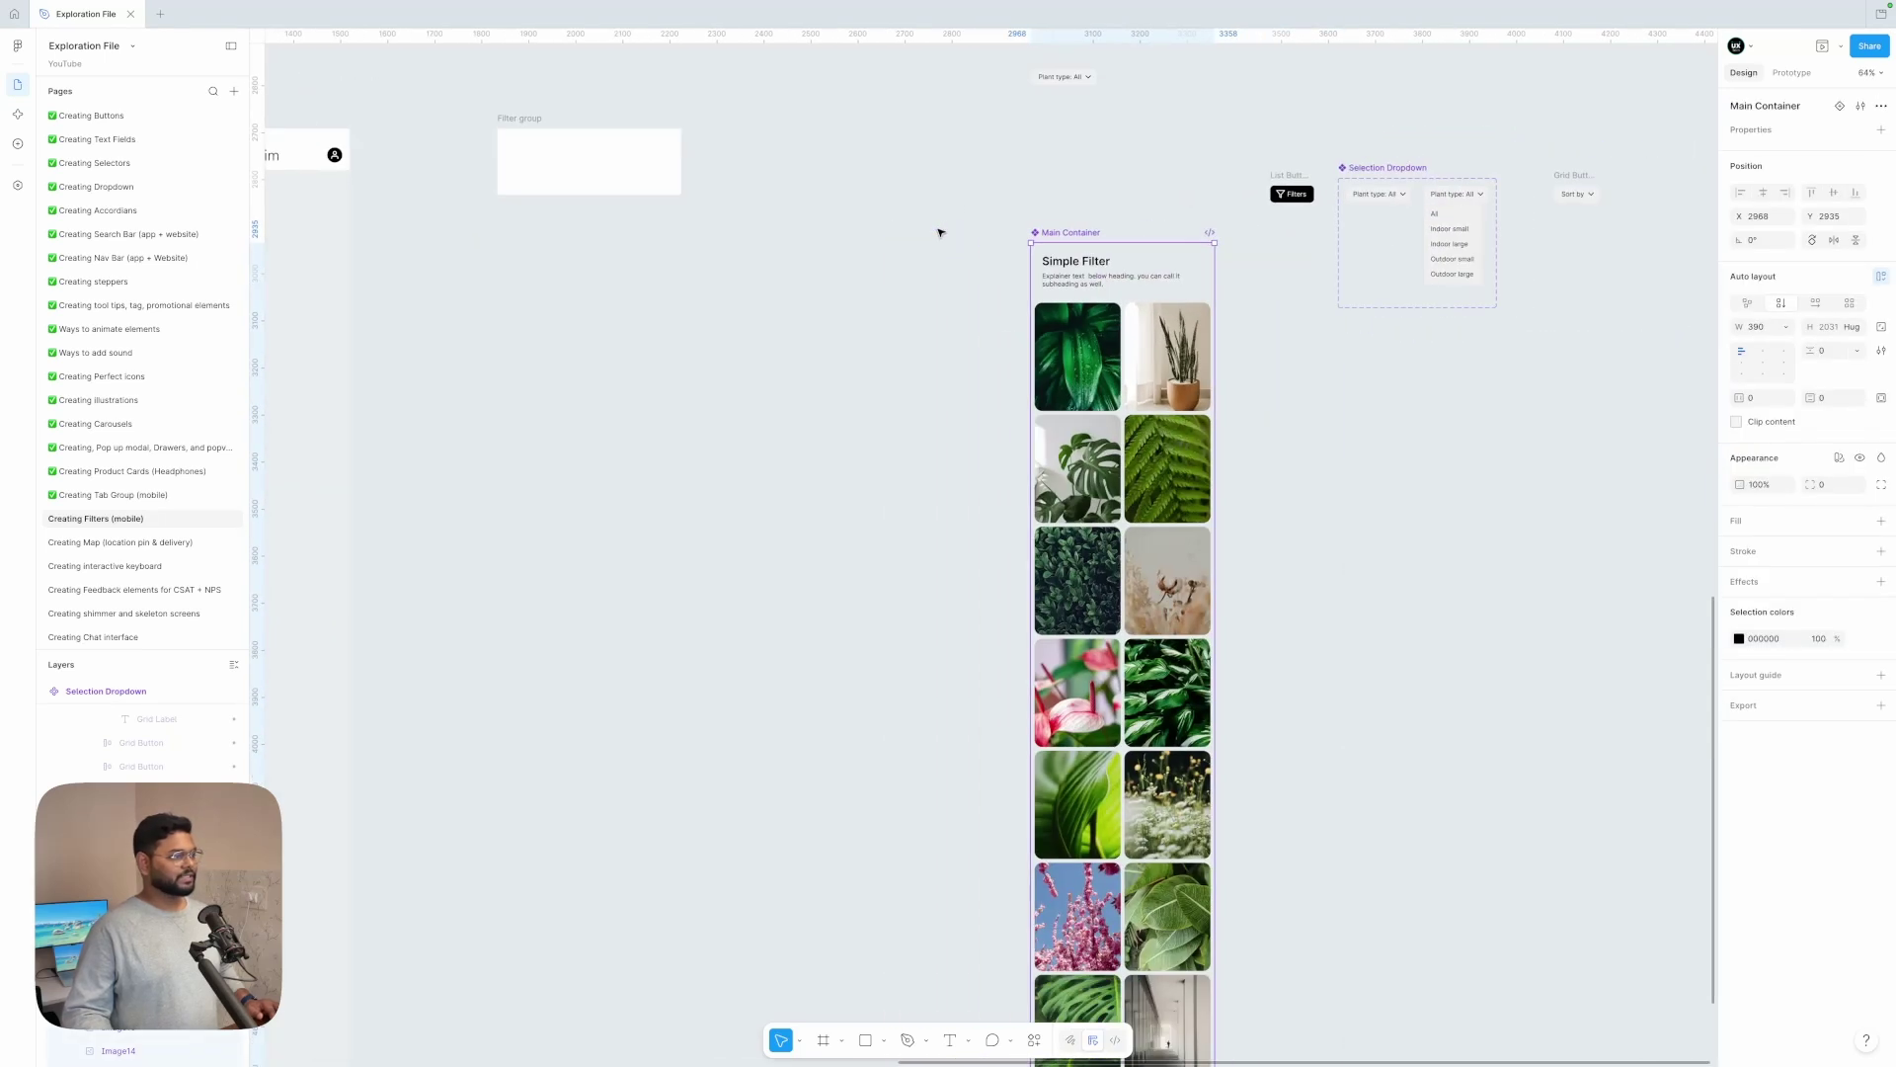
{"action": "scroll", "coordinate": [939, 230], "scroll_direction": "left", "scroll_amount": 5}
{"action": "scroll", "coordinate": [940, 231], "scroll_direction": "down", "scroll_amount": 3}
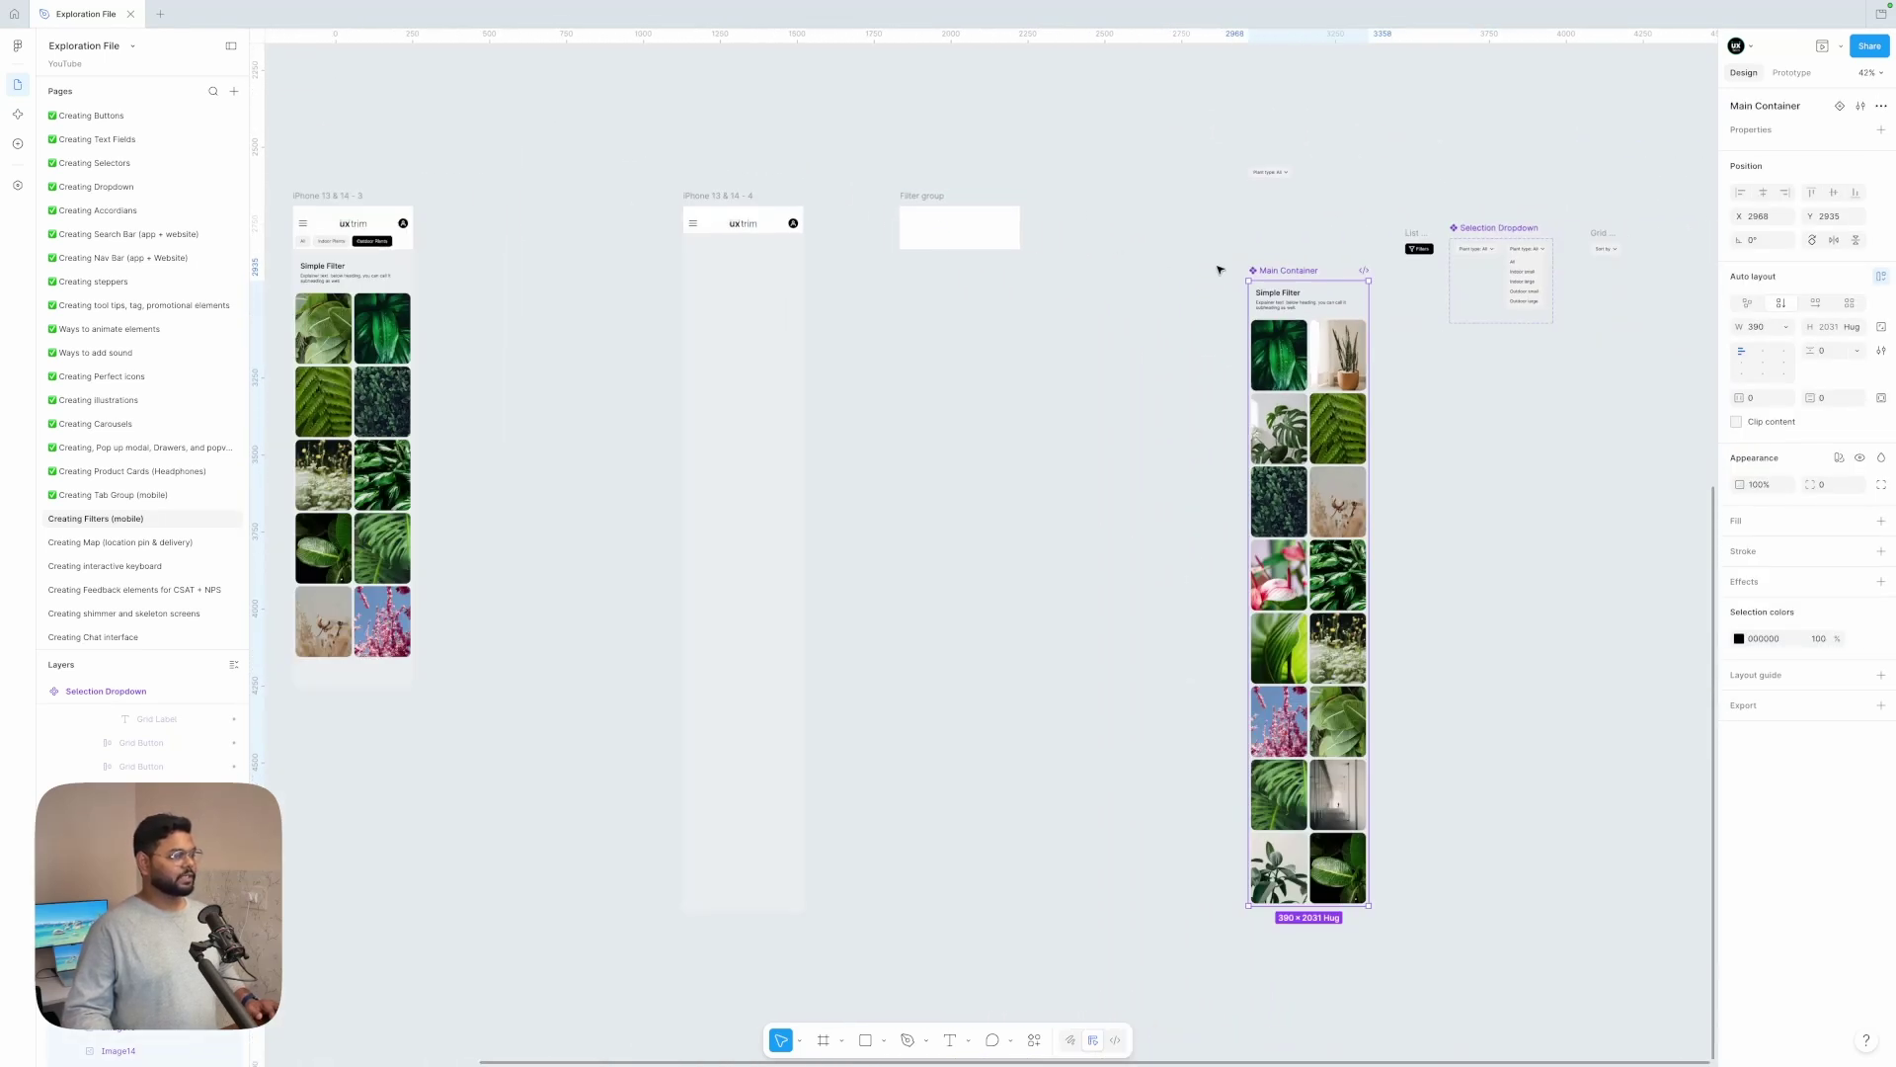
{"action": "left_click_drag", "start_coordinate": [1274, 271], "coordinate": [723, 260]}
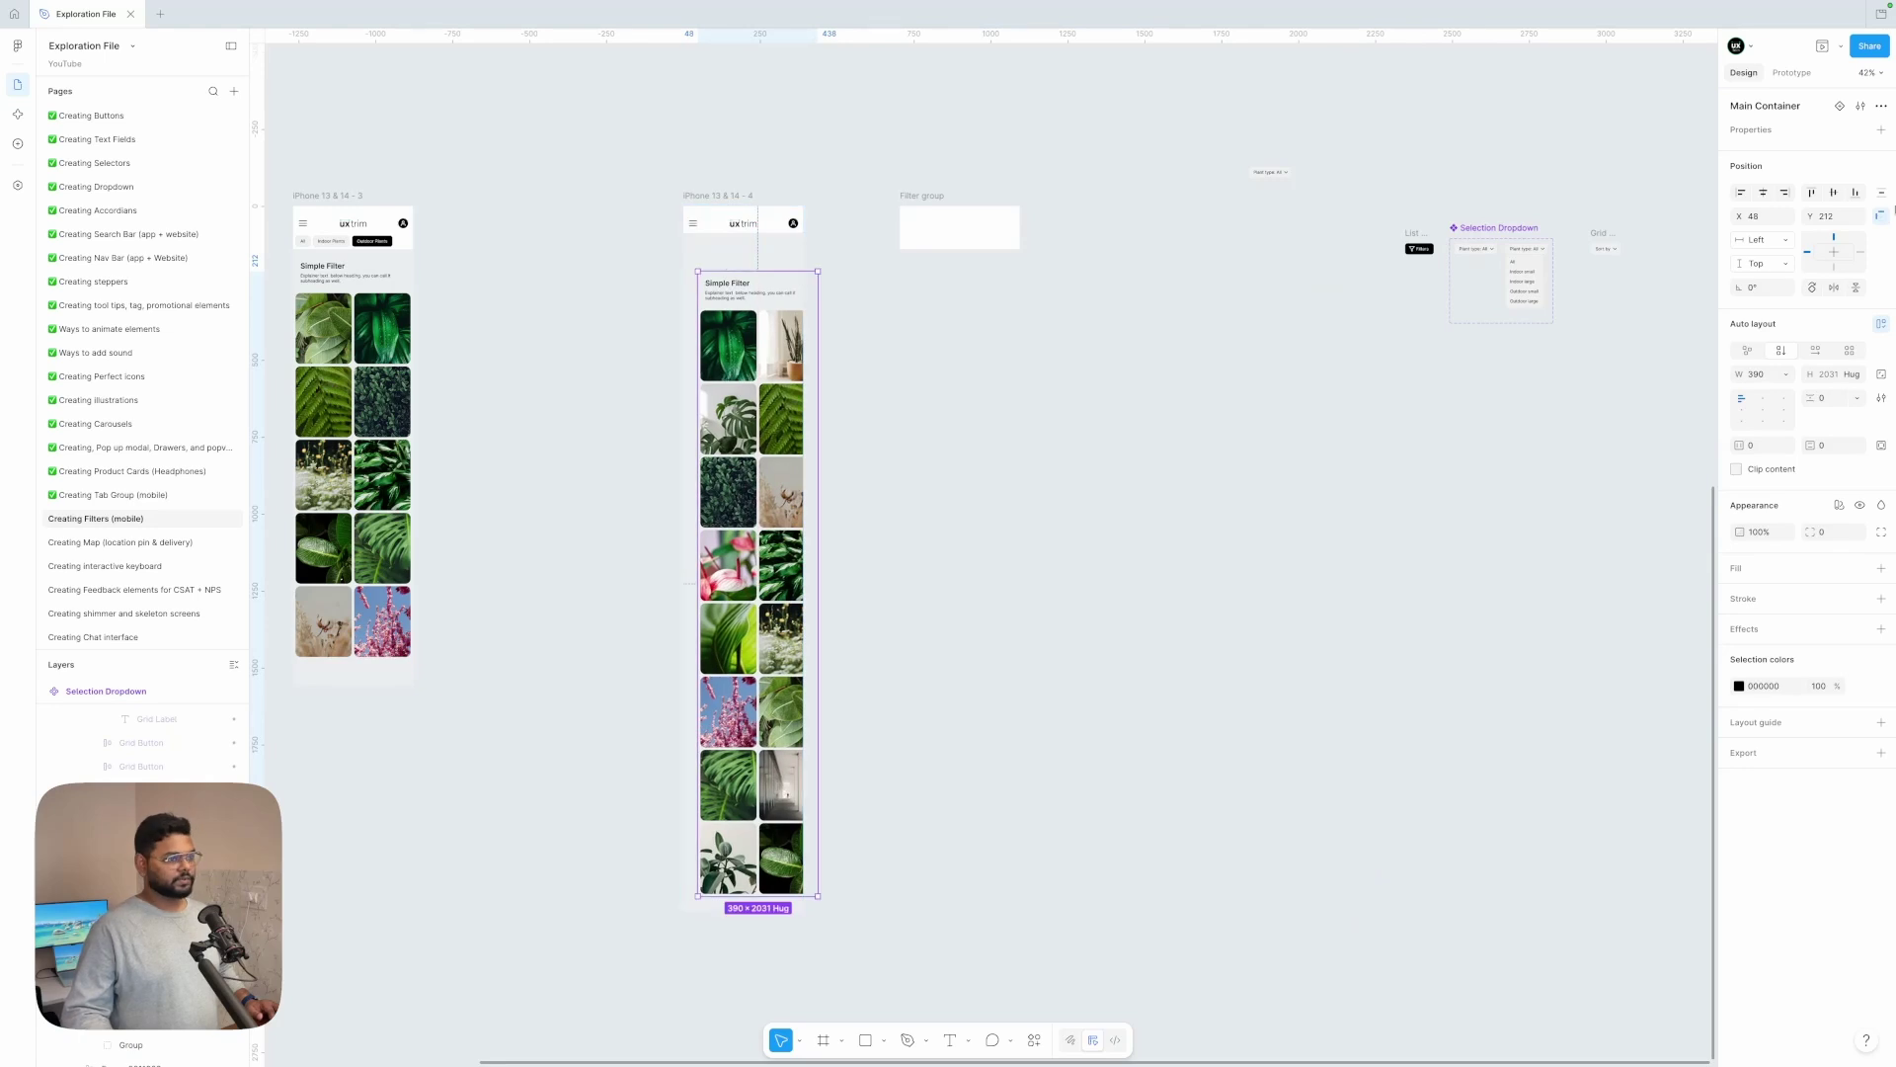
{"action": "left_click", "coordinate": [1769, 195]}
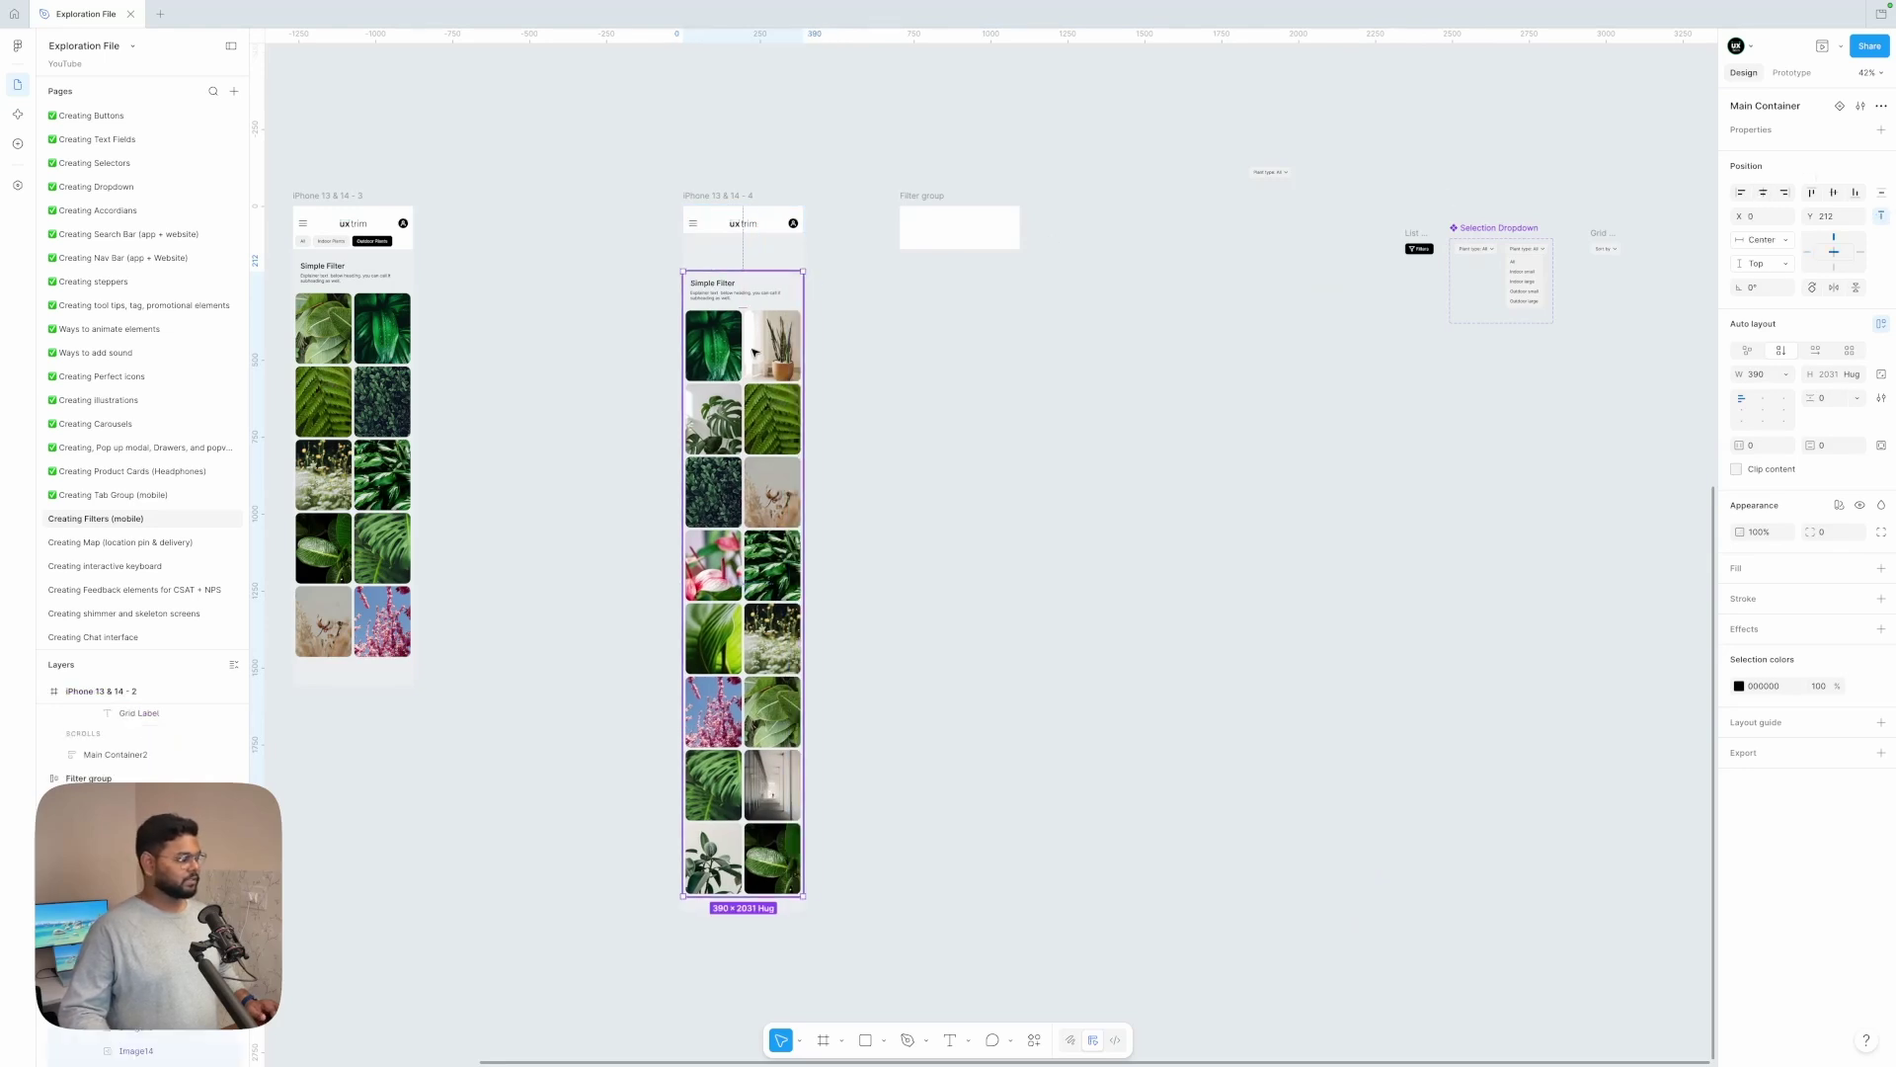
{"action": "left_click_drag", "start_coordinate": [754, 351], "coordinate": [752, 352]}
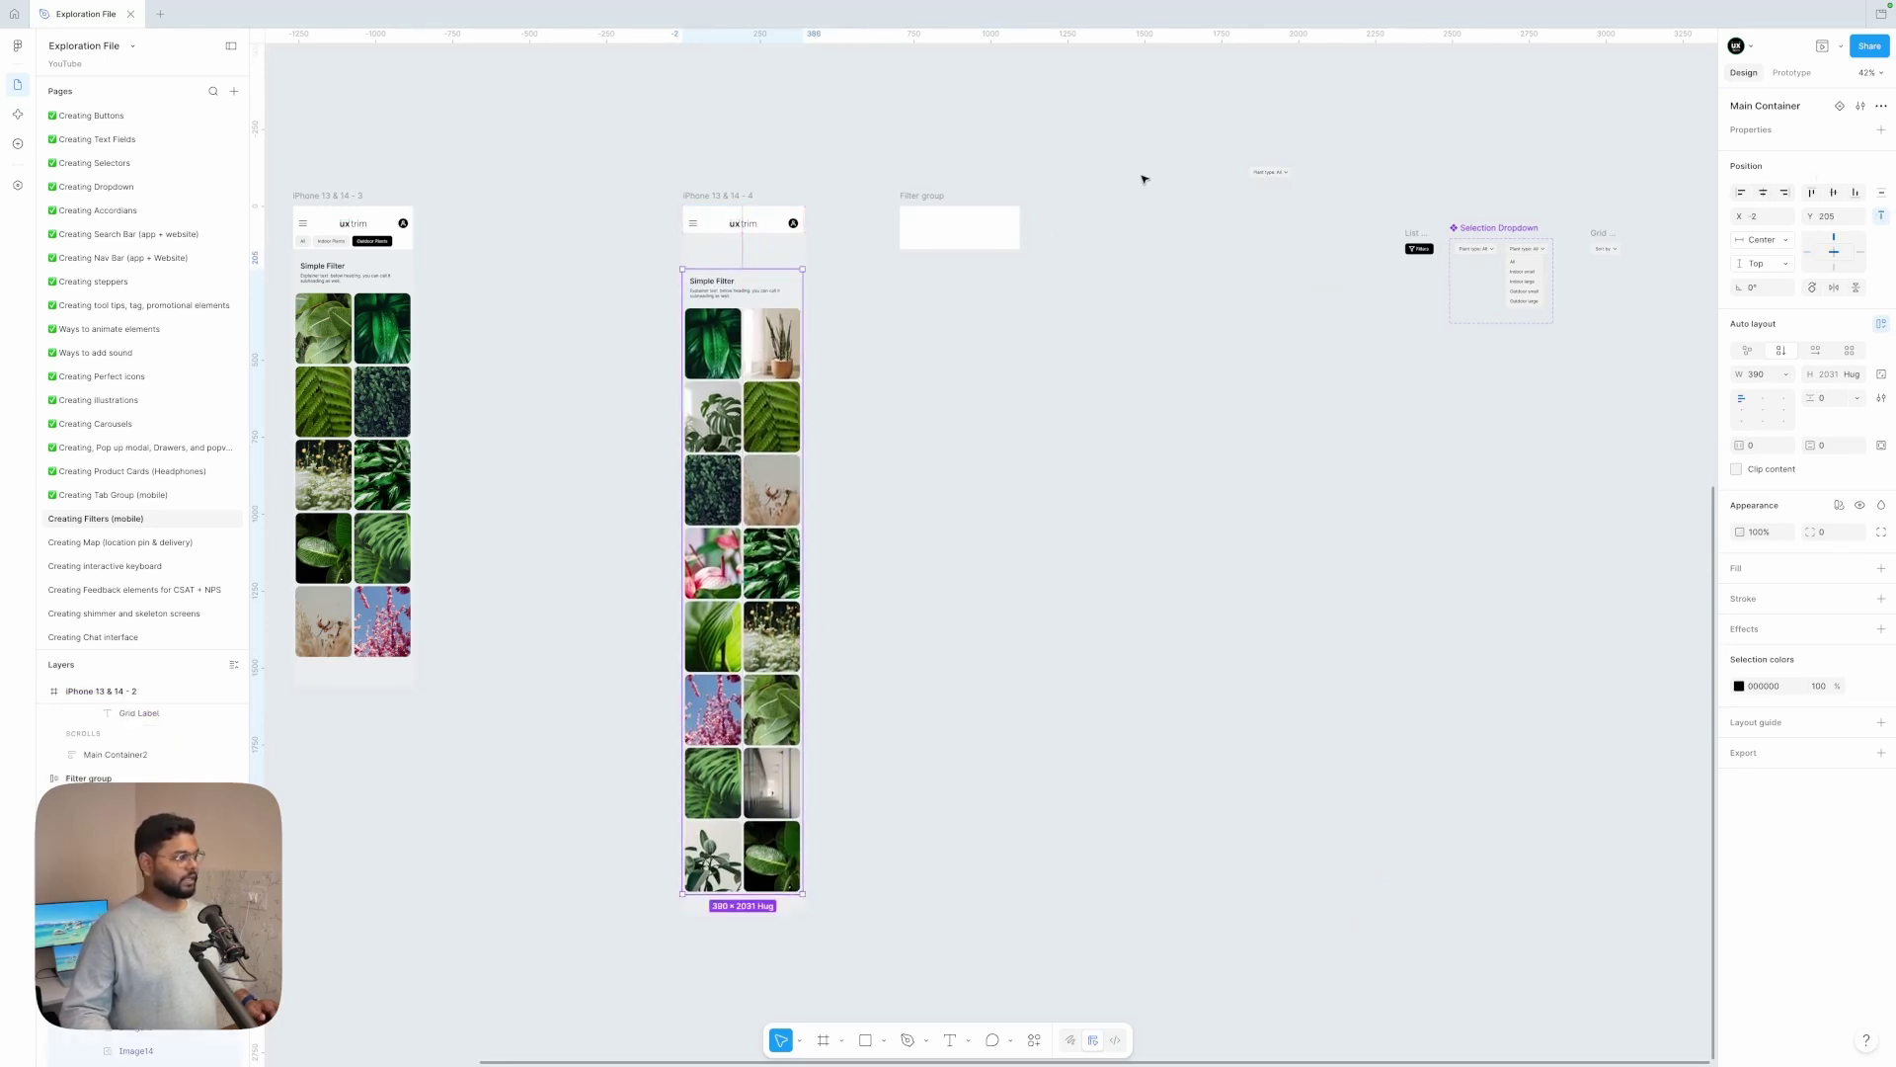
- Move the Selection Dropdown instance into the iPhone 13 & 14 - 4 frame, between the header and the Simple Filter heading
{"action": "left_click_drag", "start_coordinate": [1270, 170], "coordinate": [728, 255]}
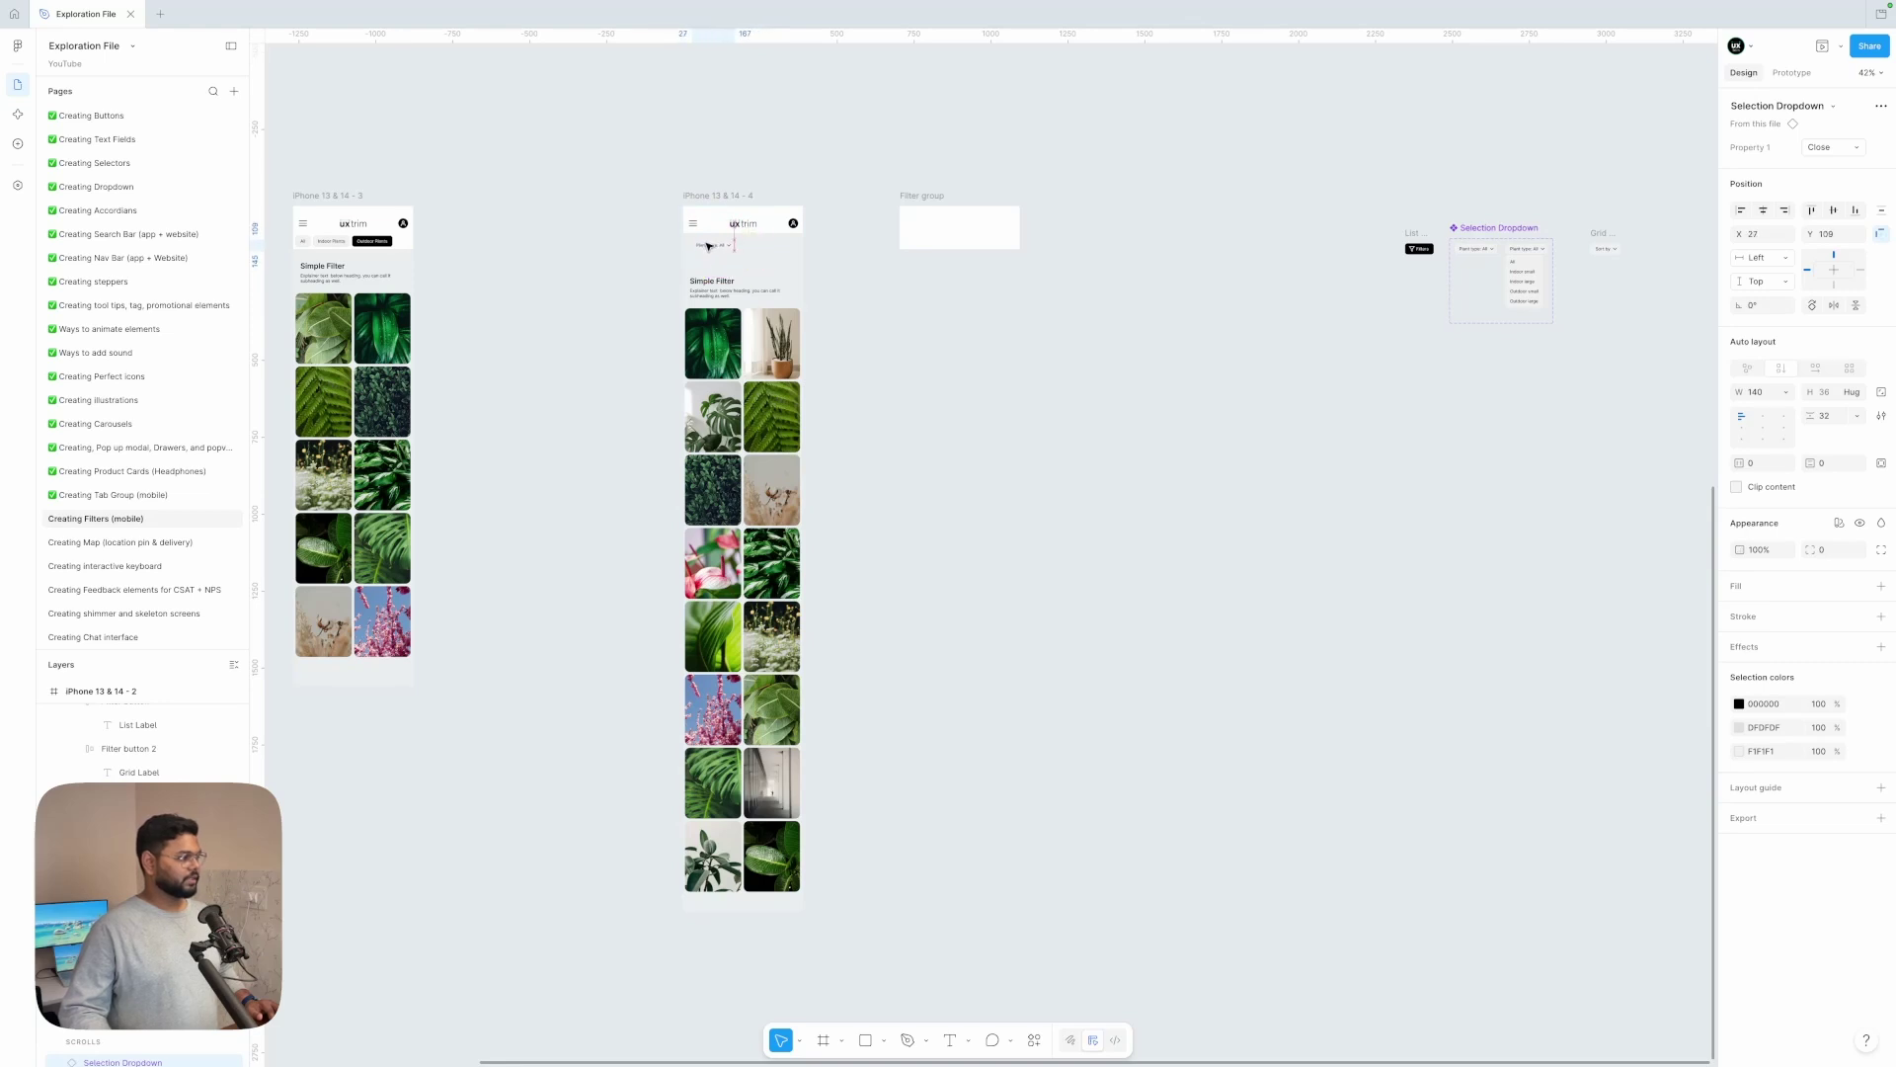
{"action": "scroll", "coordinate": [709, 246], "scroll_direction": "up", "scroll_amount": 5}
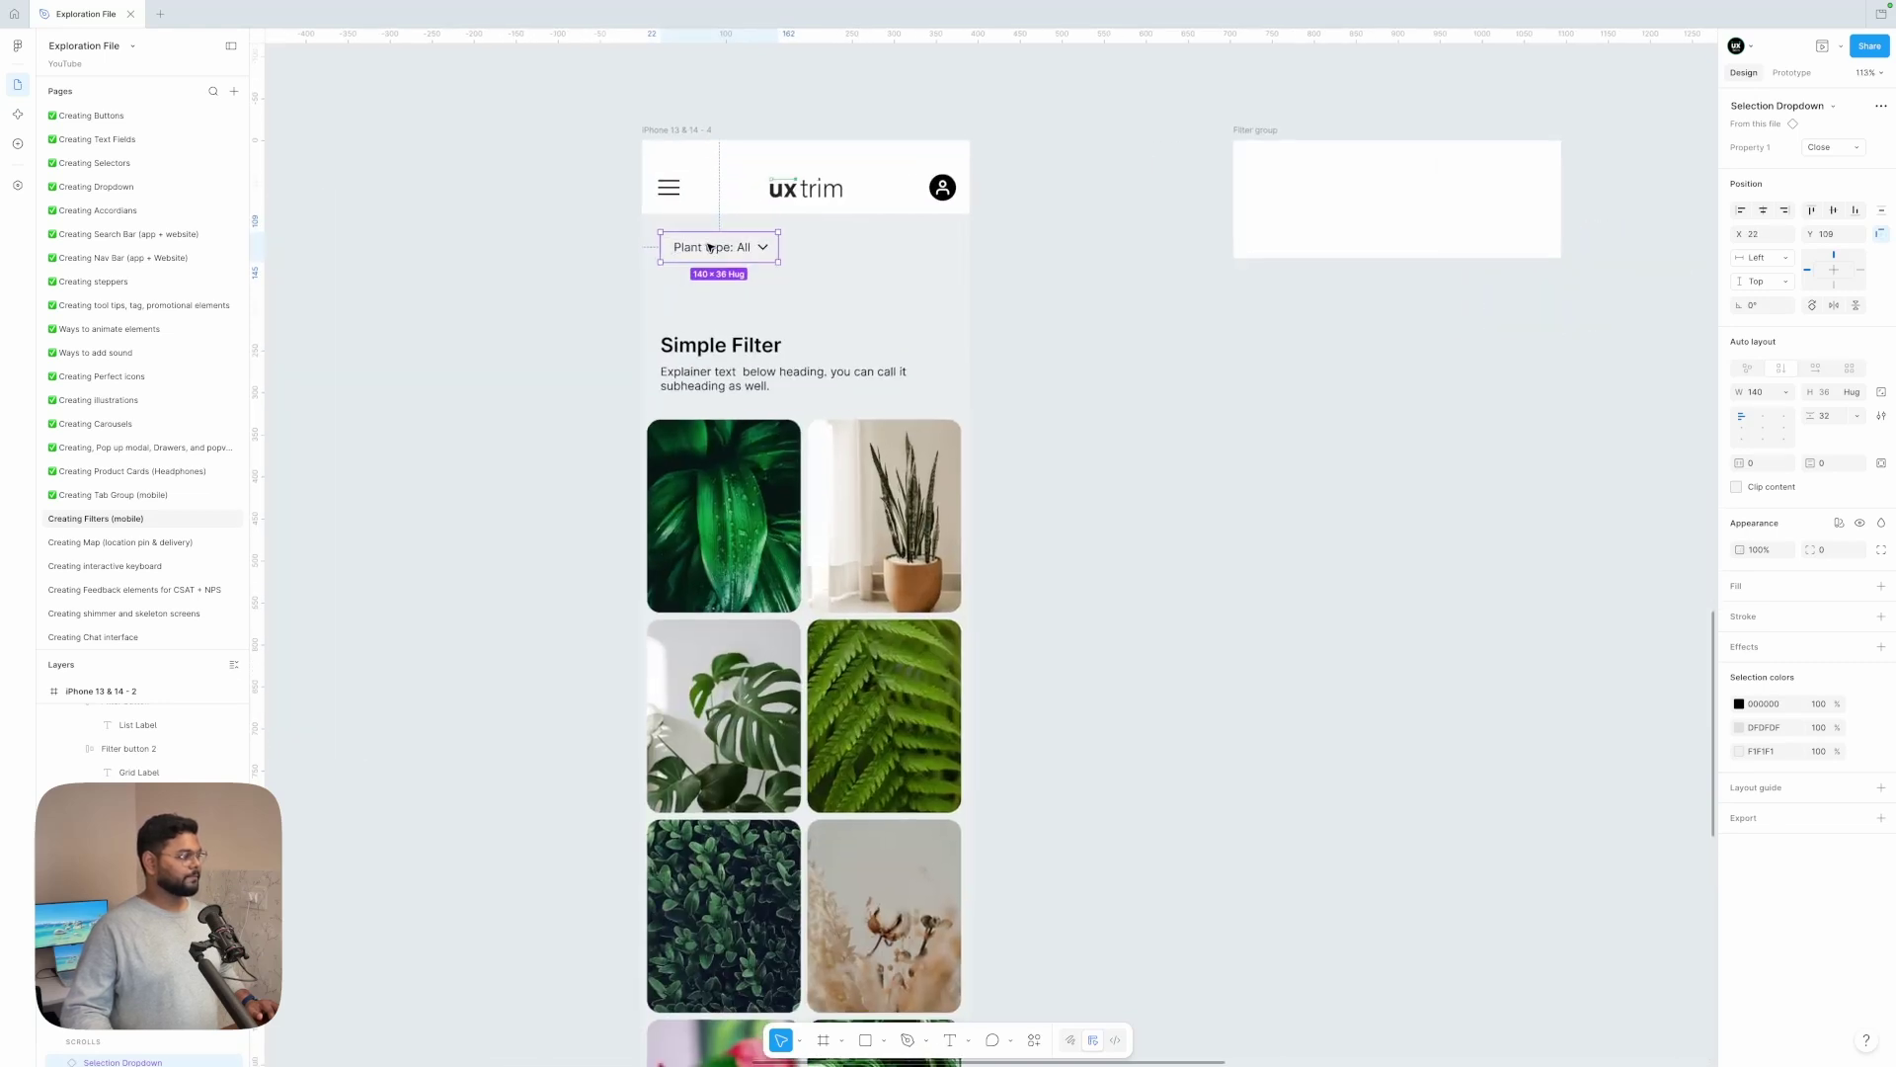
{"action": "scroll", "coordinate": [935, 246], "scroll_direction": "down", "scroll_amount": 3}
- Preview the iPhone 13 & 14 - 4 frame and test the Plant type dropdown with Indoor small
{"action": "left_click", "coordinate": [755, 203]}
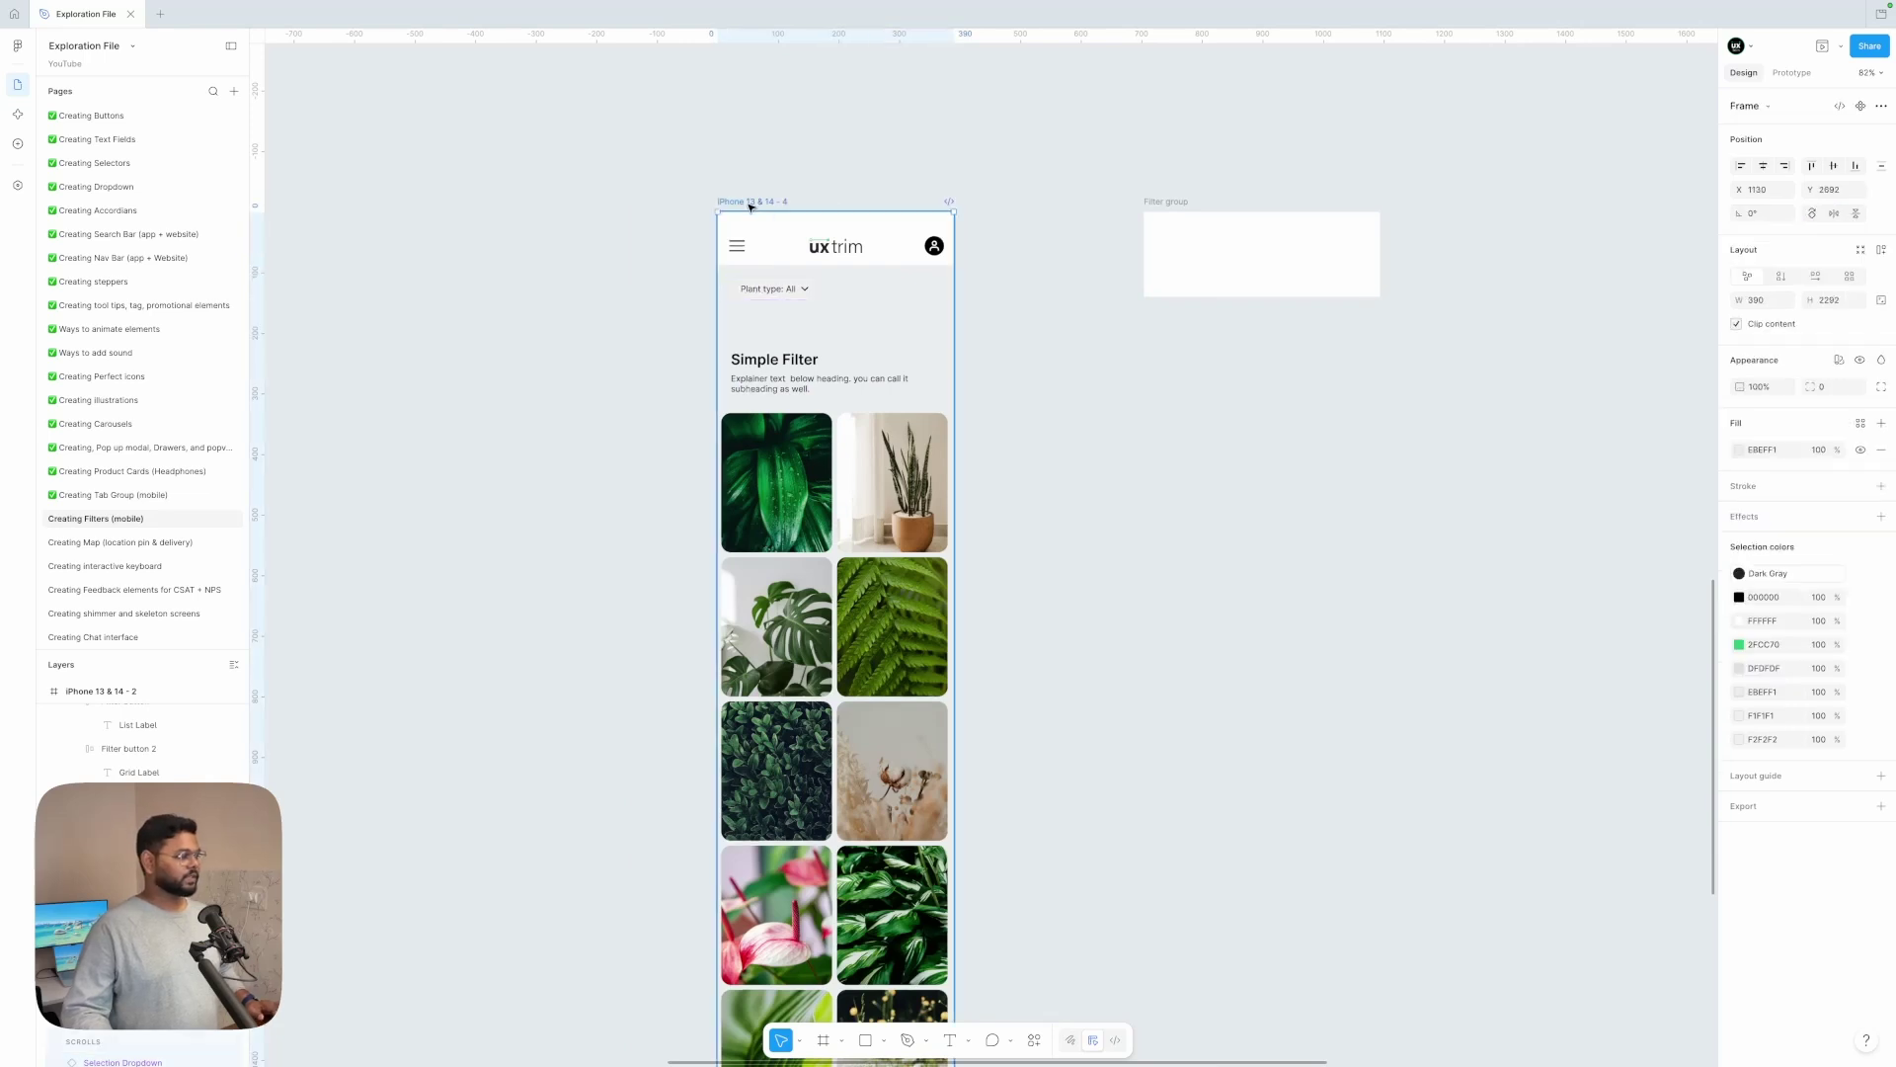
{"action": "left_click", "coordinate": [1823, 47]}
{"action": "scroll", "coordinate": [933, 202], "scroll_direction": "right", "scroll_amount": 10}
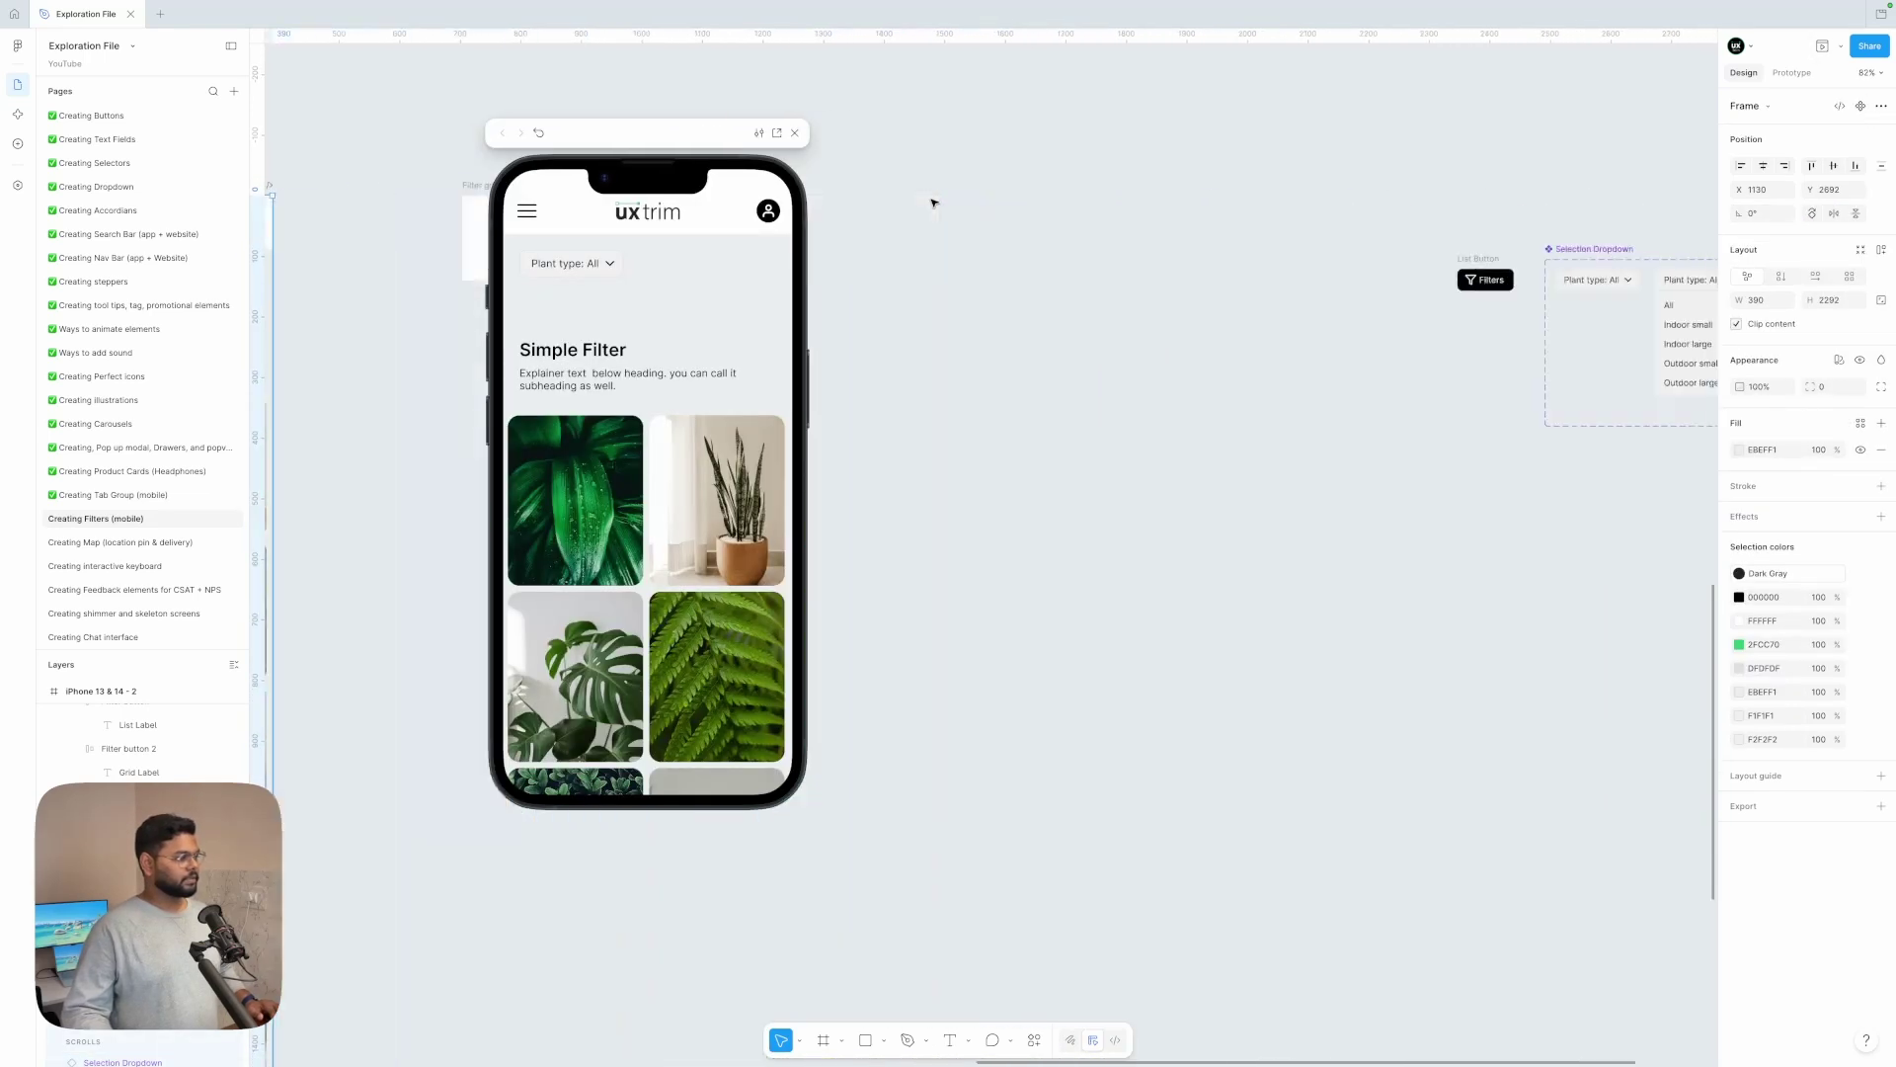
{"action": "scroll", "coordinate": [933, 203], "scroll_direction": "down", "scroll_amount": 3}
{"action": "left_click", "coordinate": [932, 270]}
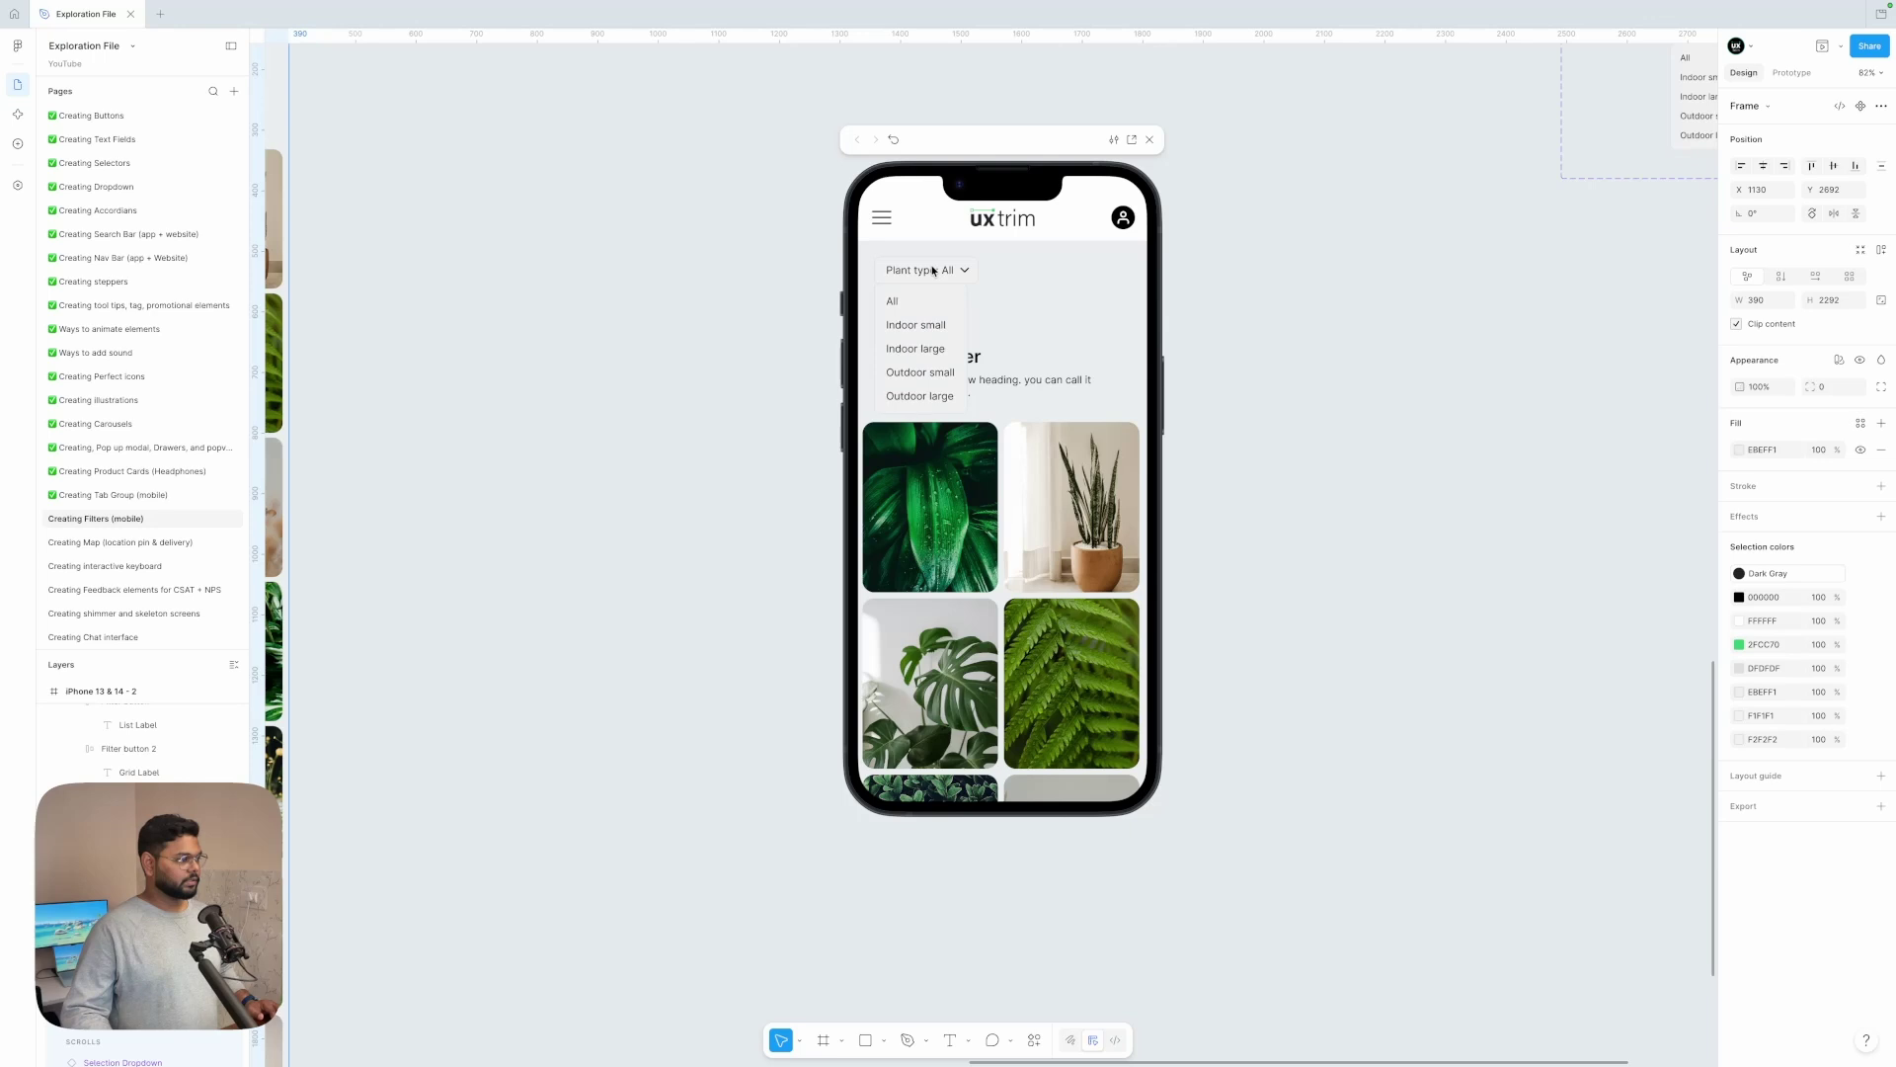
{"action": "left_click", "coordinate": [911, 324]}
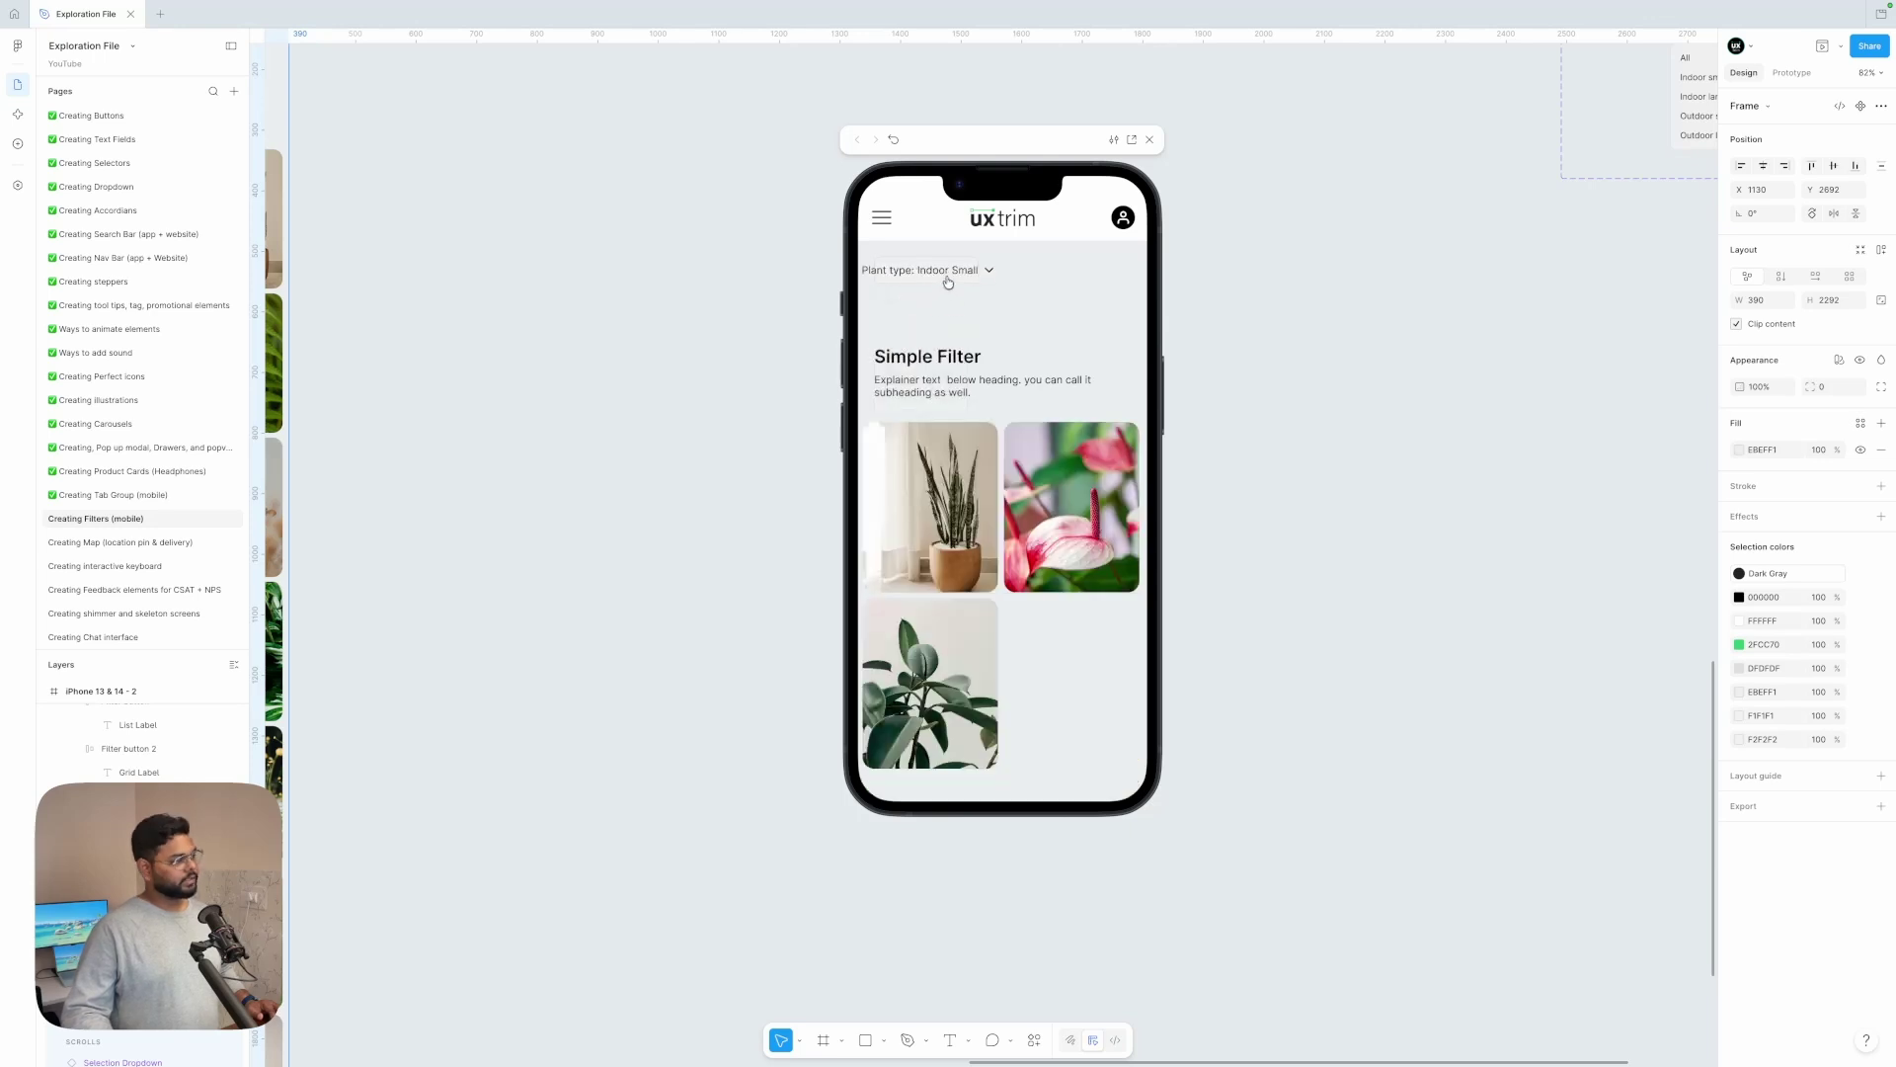
- Set the width of the Plant type button inside the Selection Dropdown's Open variant to Hug contents
{"action": "scroll", "coordinate": [1302, 285], "scroll_direction": "down", "scroll_amount": 5}
{"action": "scroll", "coordinate": [1300, 283], "scroll_direction": "right", "scroll_amount": 3}
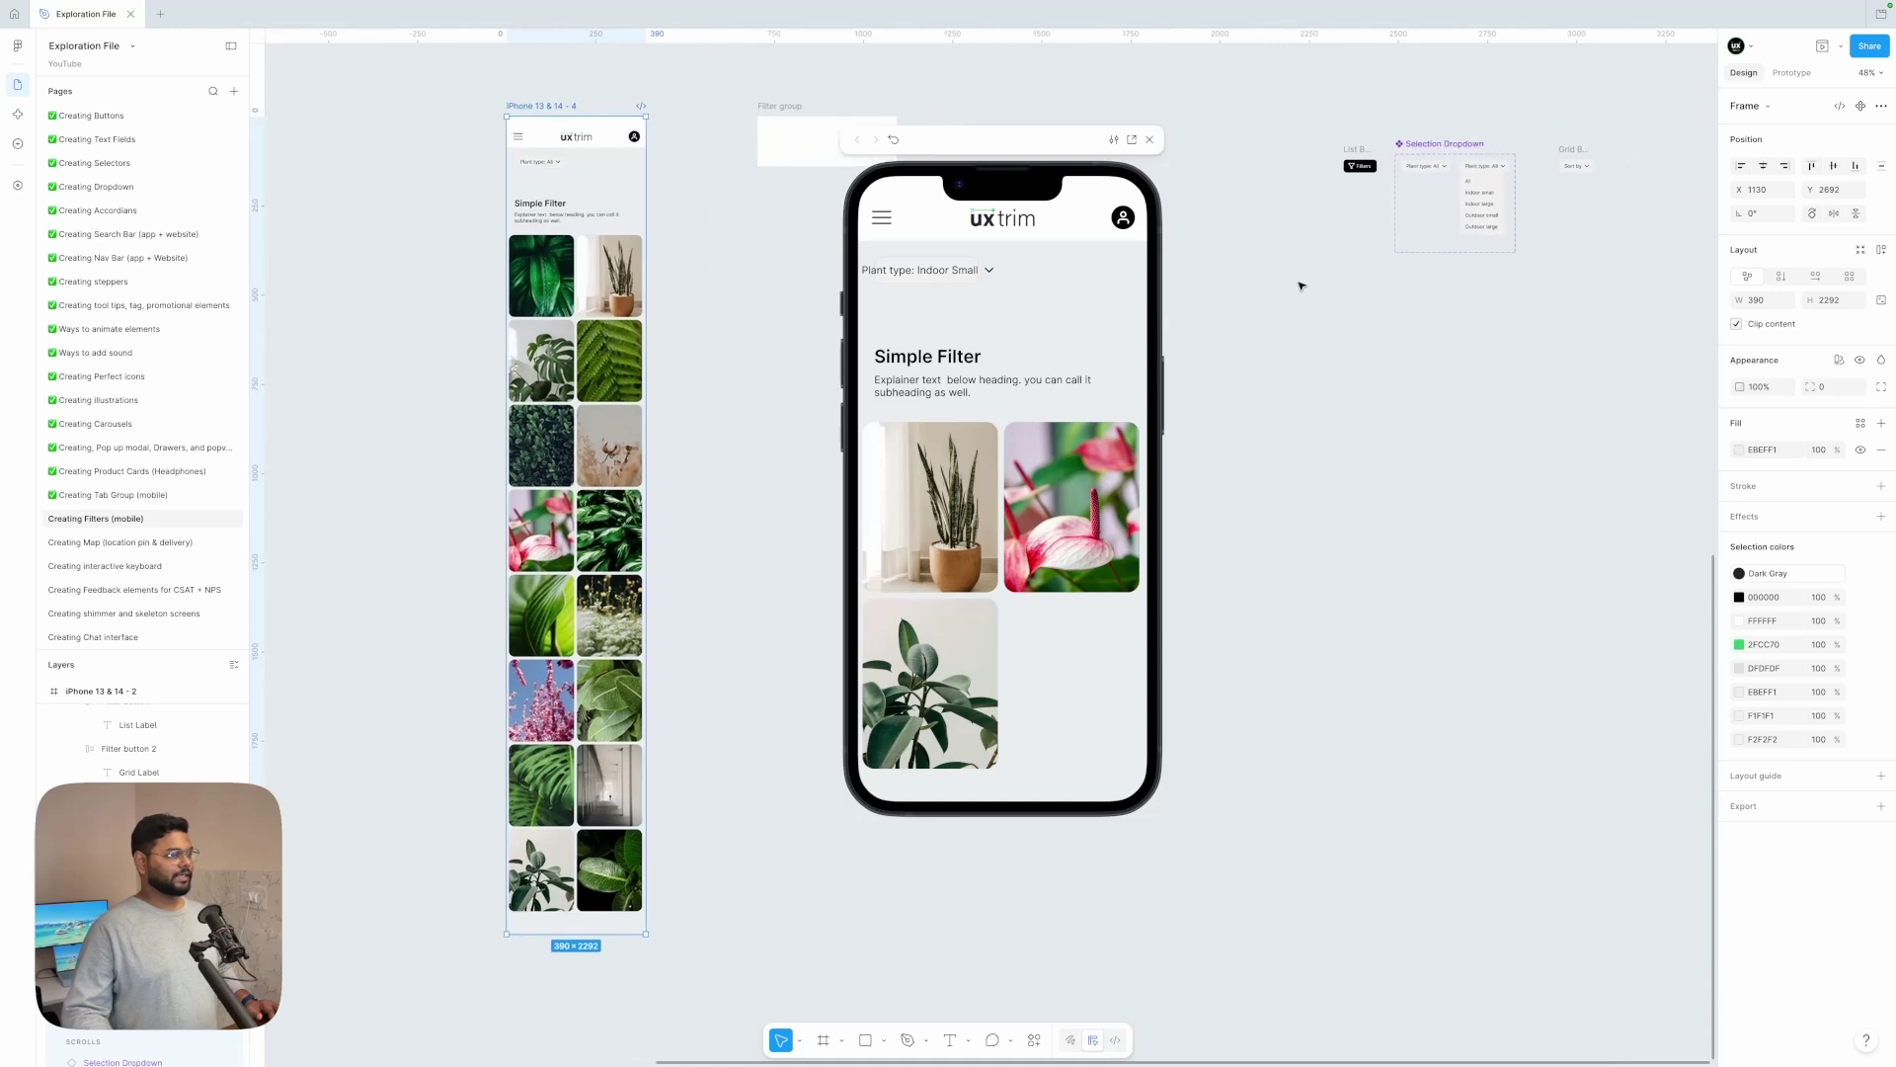
{"action": "scroll", "coordinate": [1358, 206], "scroll_direction": "up", "scroll_amount": 5}
{"action": "left_click", "coordinate": [1347, 149]}
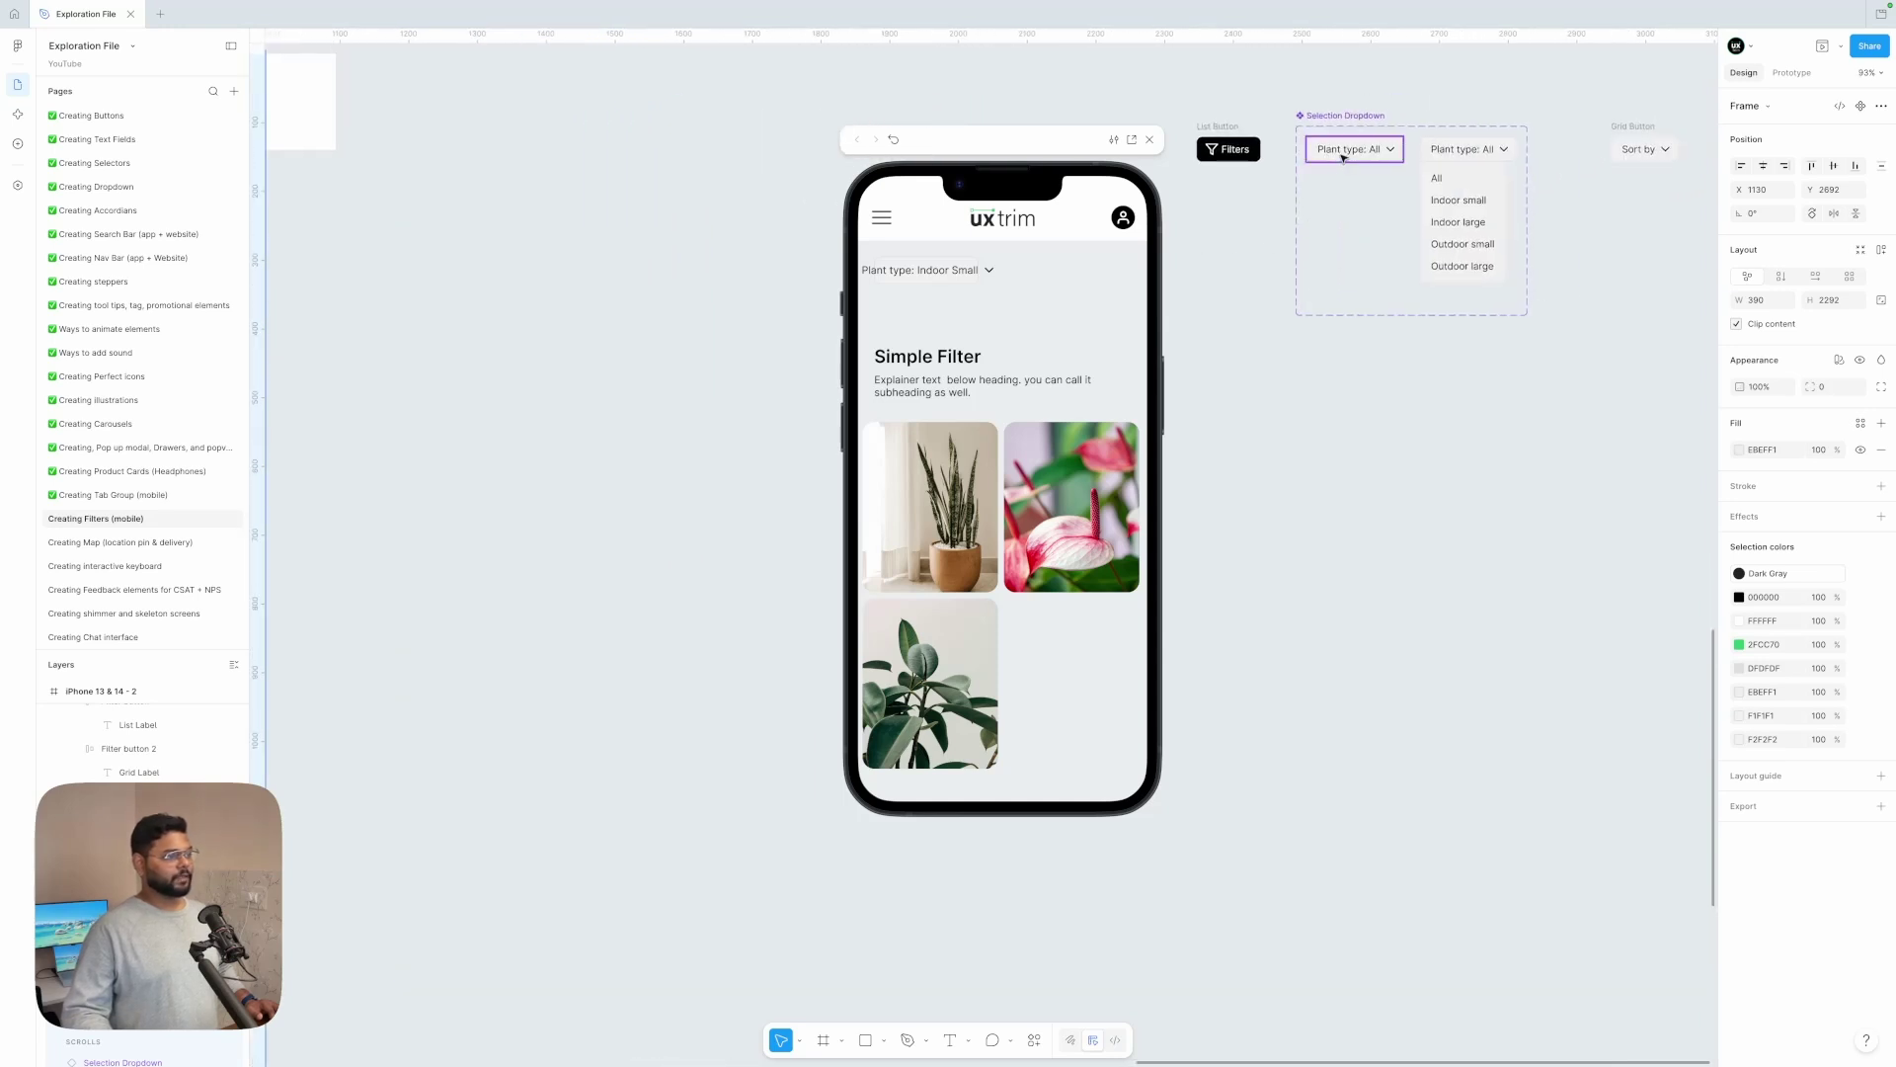
{"action": "left_click", "coordinate": [1458, 151]}
{"action": "left_click", "coordinate": [1458, 151]}
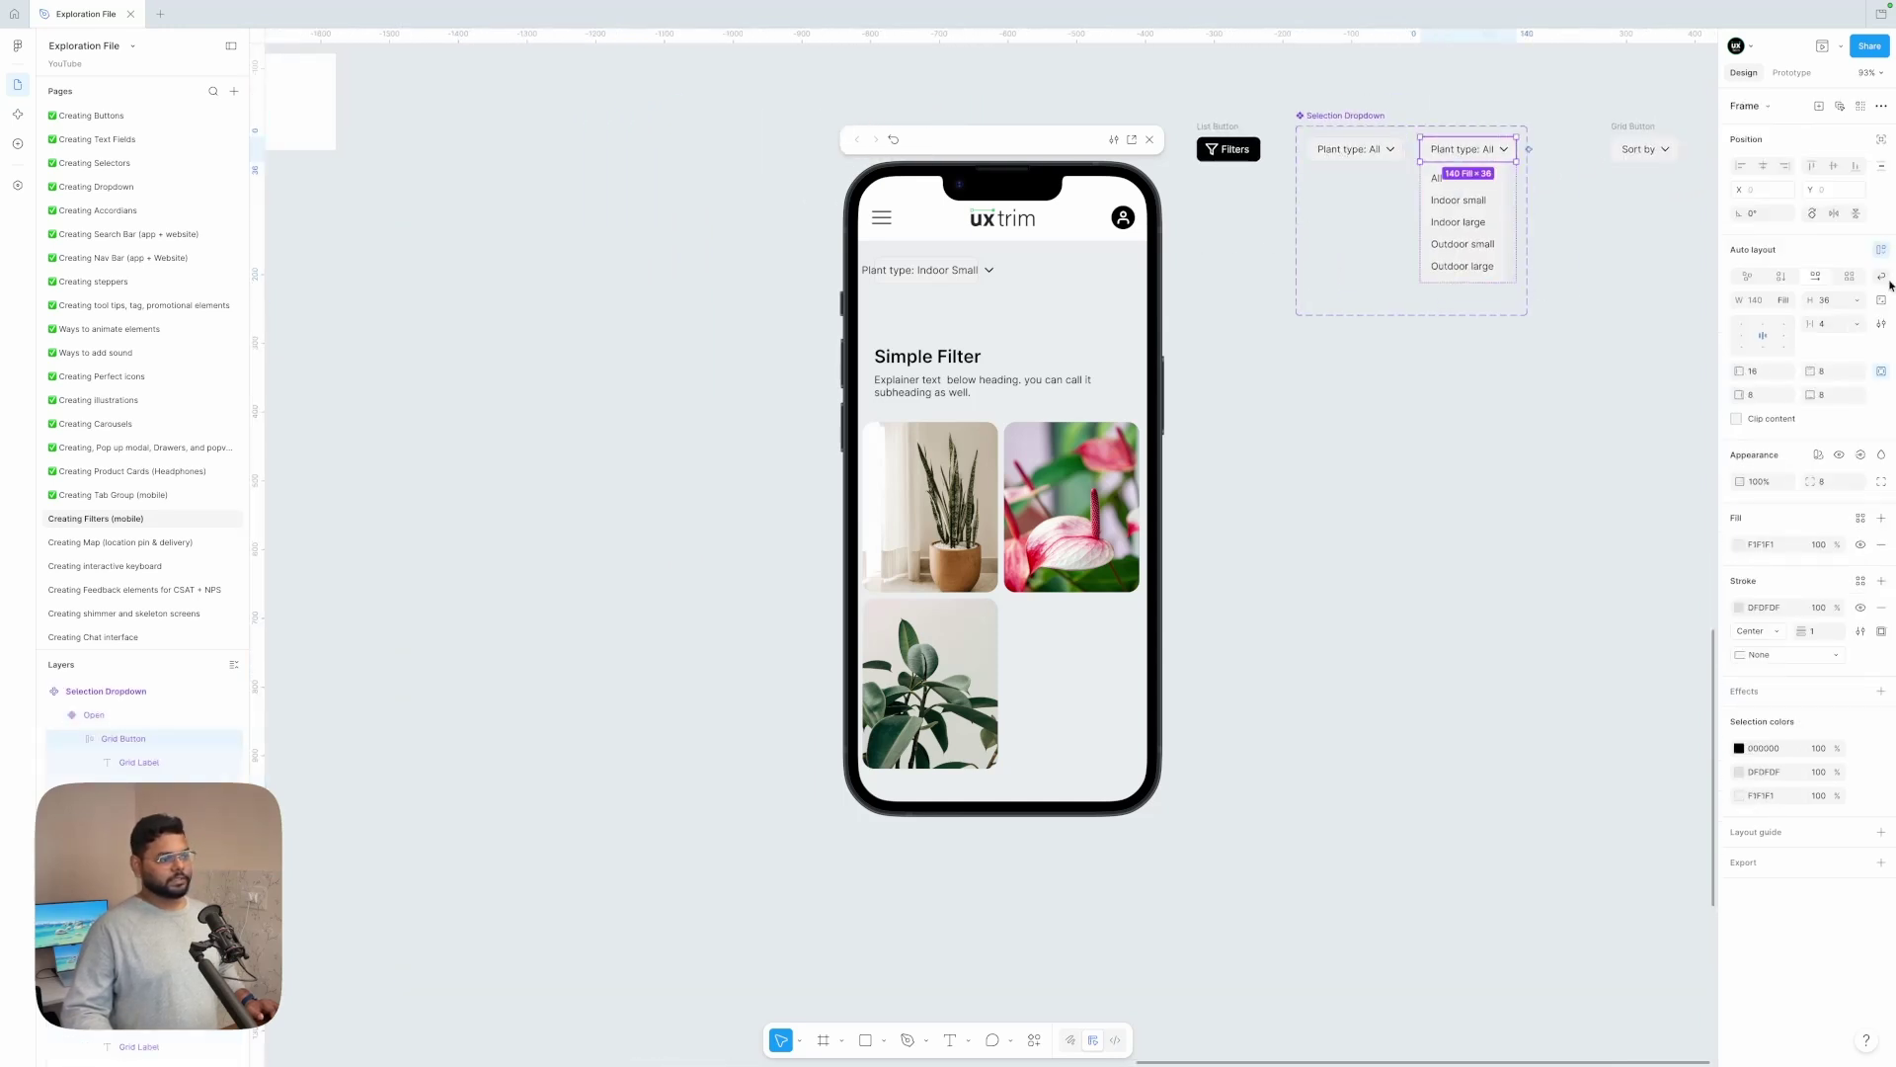
{"action": "left_click", "coordinate": [1786, 301]}
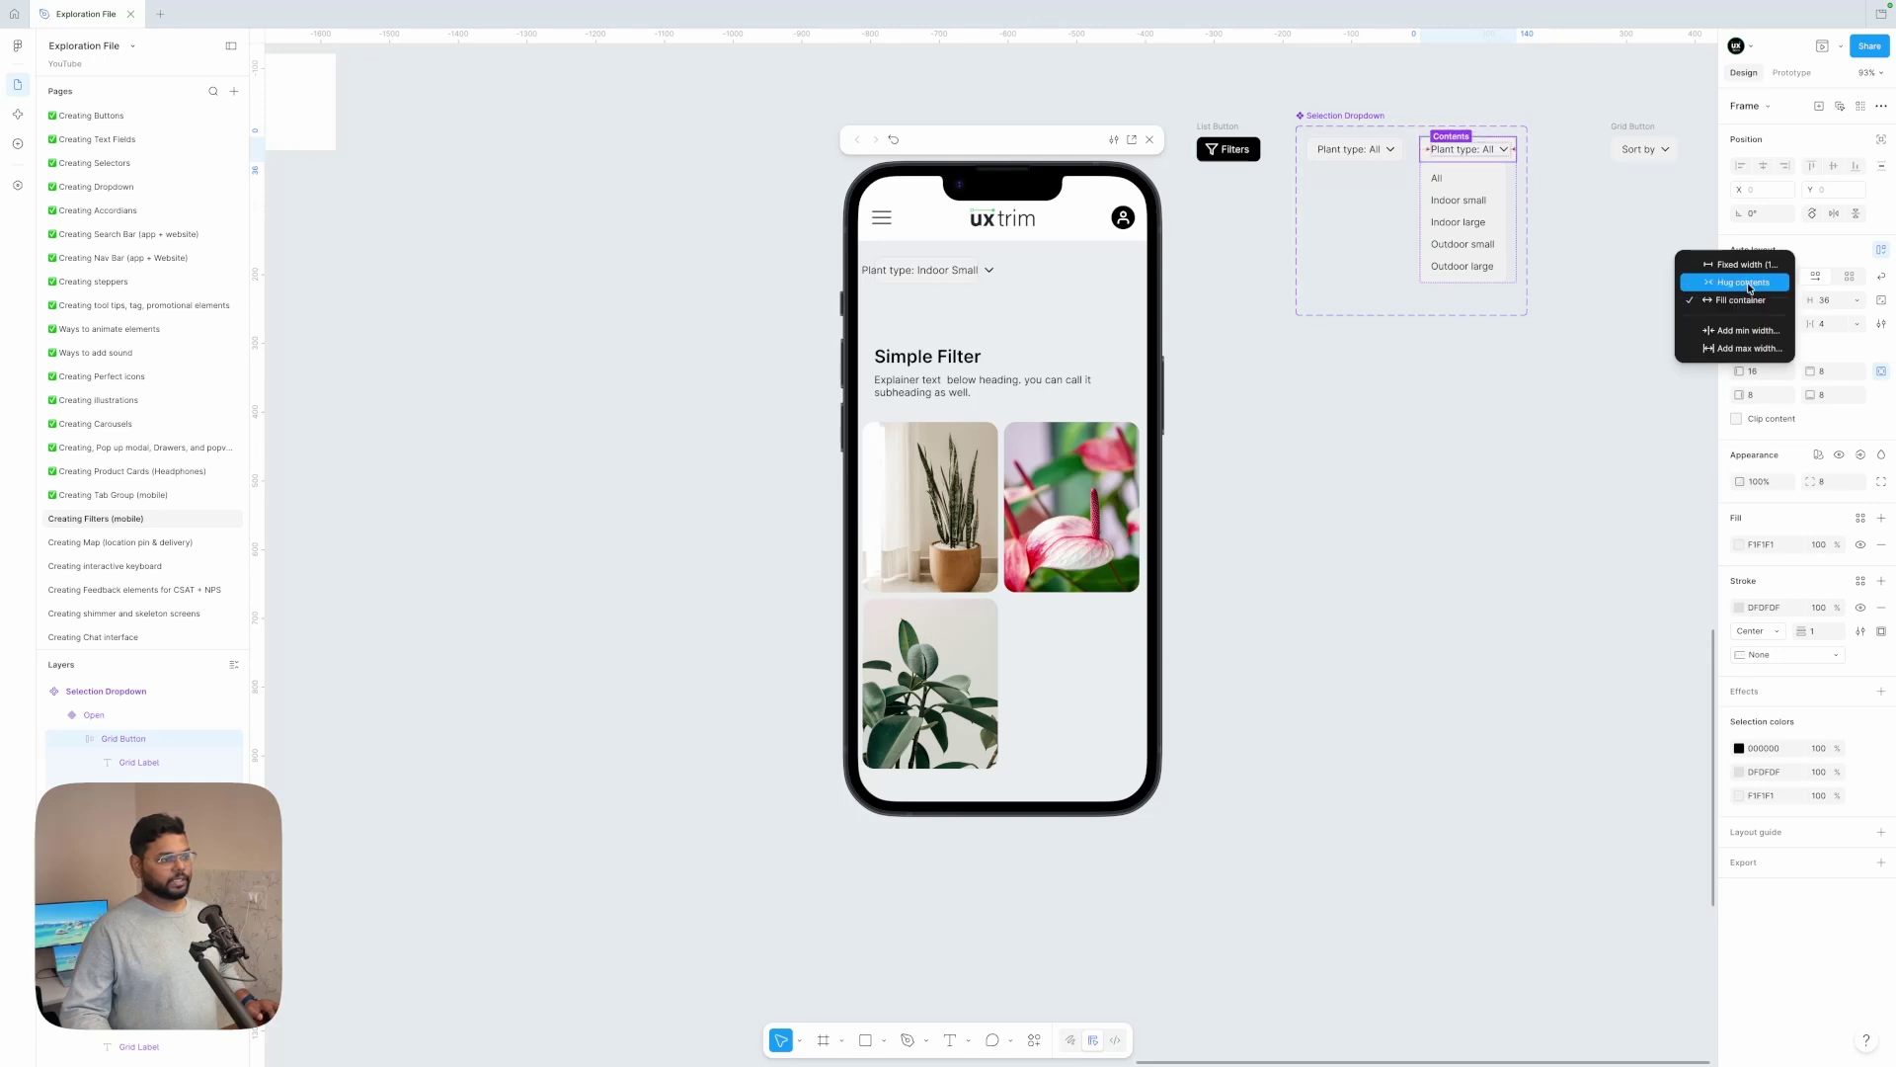
{"action": "left_click", "coordinate": [1753, 285]}
- Set the width of the Plant type button inside the Close variant to Hug contents
{"action": "left_click", "coordinate": [1359, 151]}
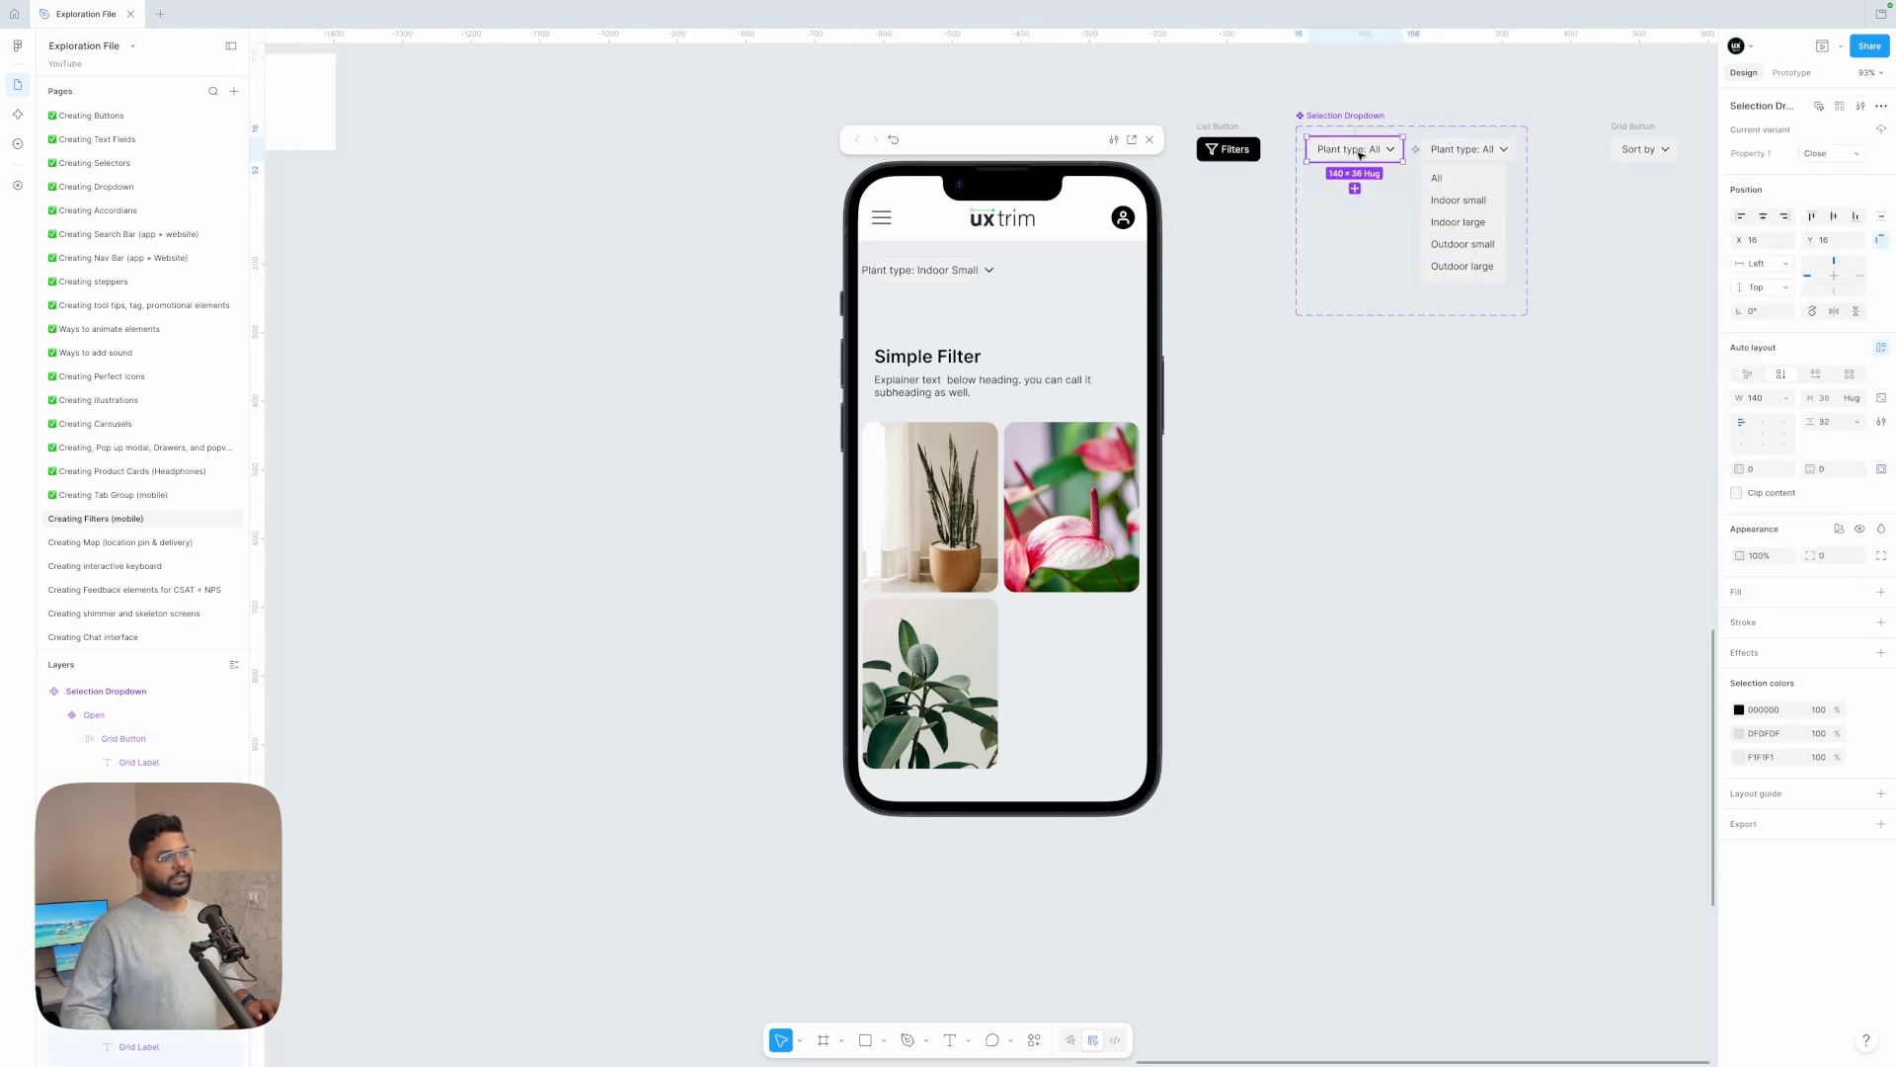
{"action": "left_click", "coordinate": [1359, 153]}
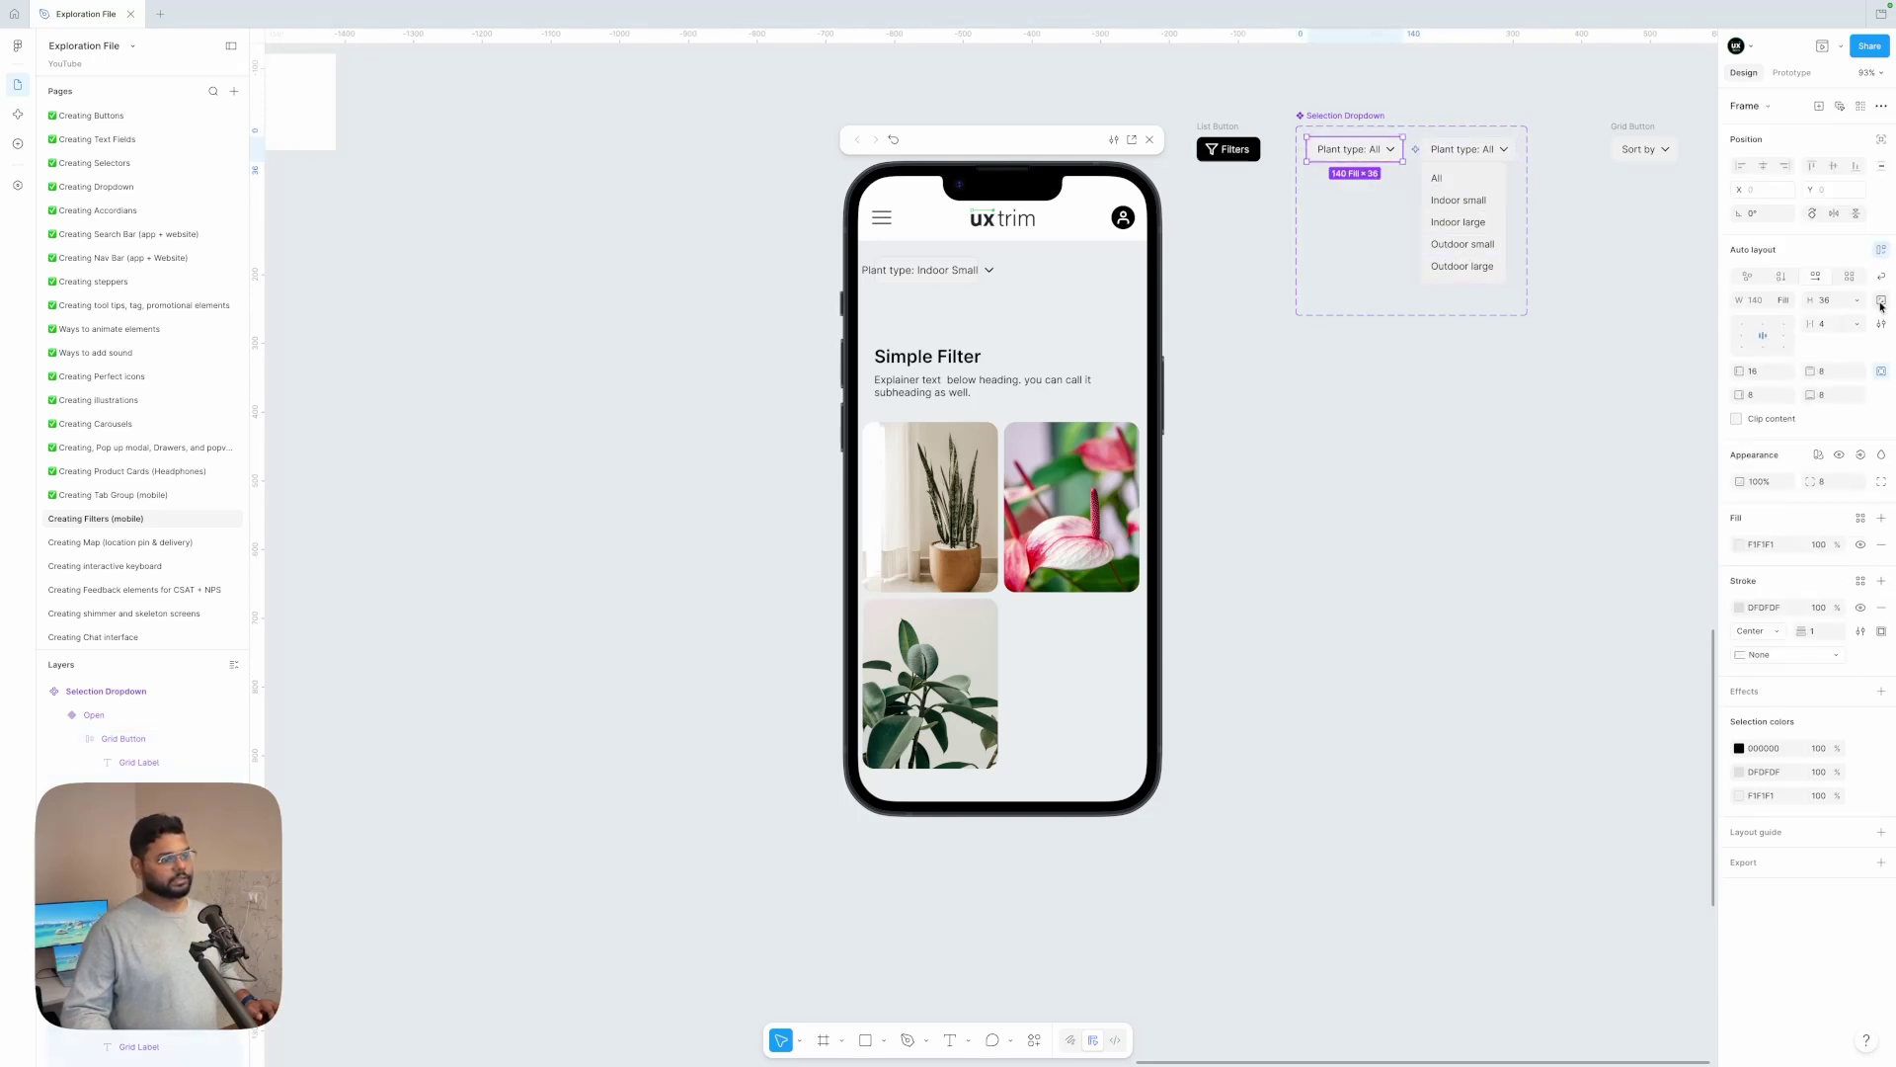
{"action": "left_click", "coordinate": [1786, 301]}
{"action": "left_click", "coordinate": [1754, 284]}
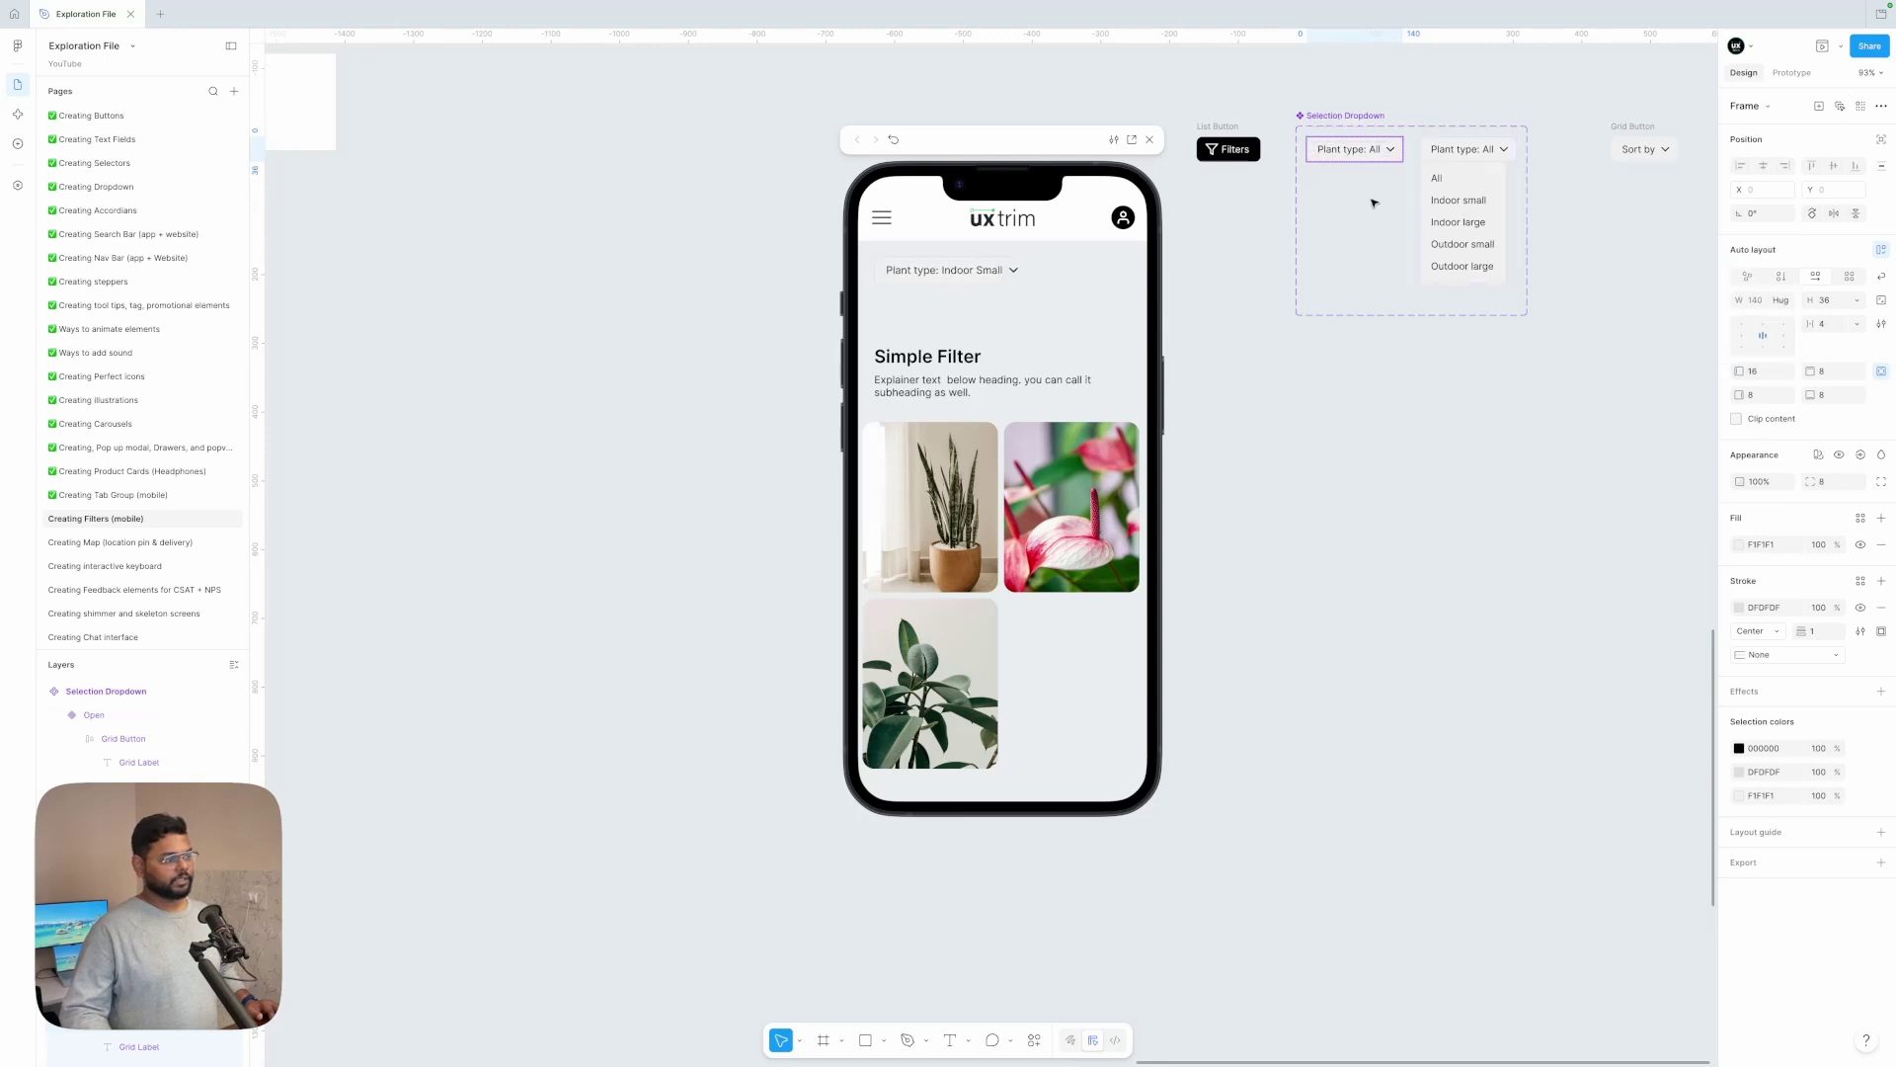
{"action": "left_click", "coordinate": [1469, 302]}
- Set the width of both the Close and Open variants of the Selection Dropdown to Hug contents
{"action": "left_click", "coordinate": [1377, 151]}
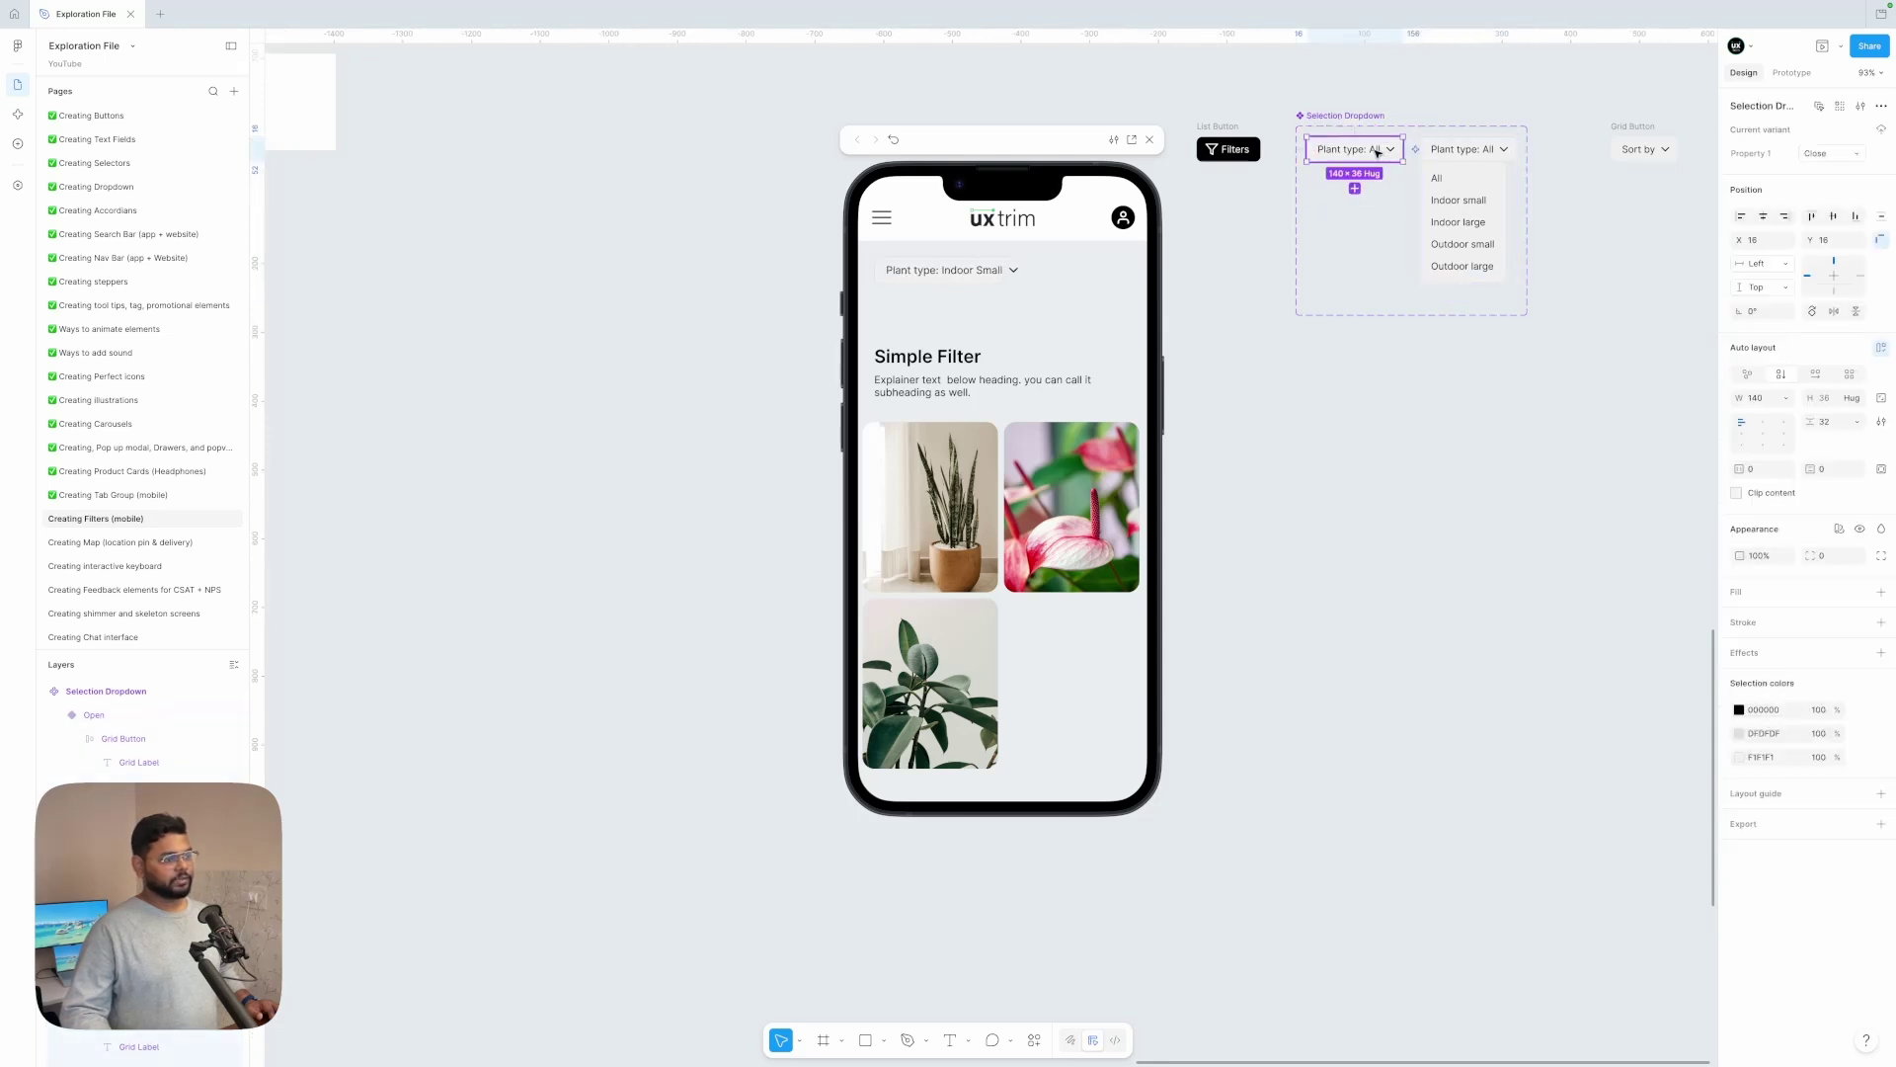
{"action": "left_click", "coordinate": [1782, 397]}
{"action": "left_click", "coordinate": [1754, 415]}
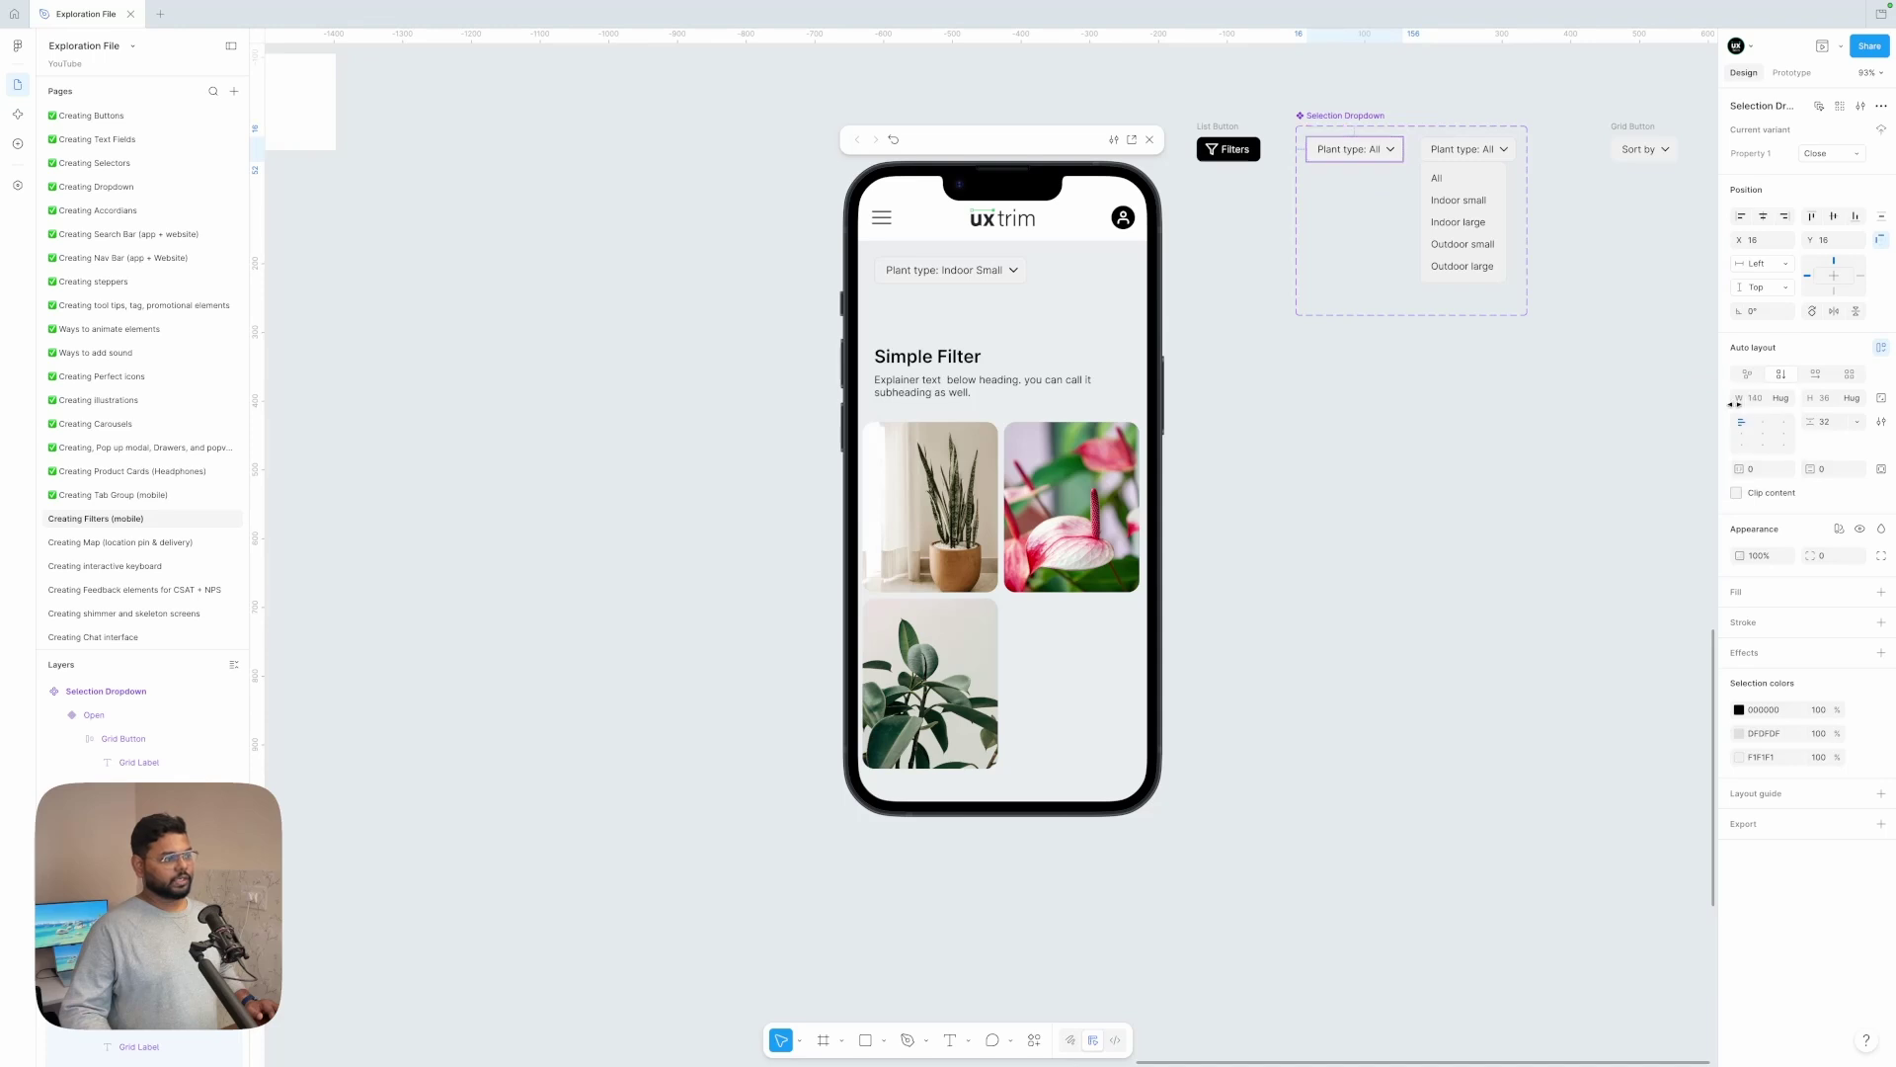
{"action": "left_click", "coordinate": [1474, 165]}
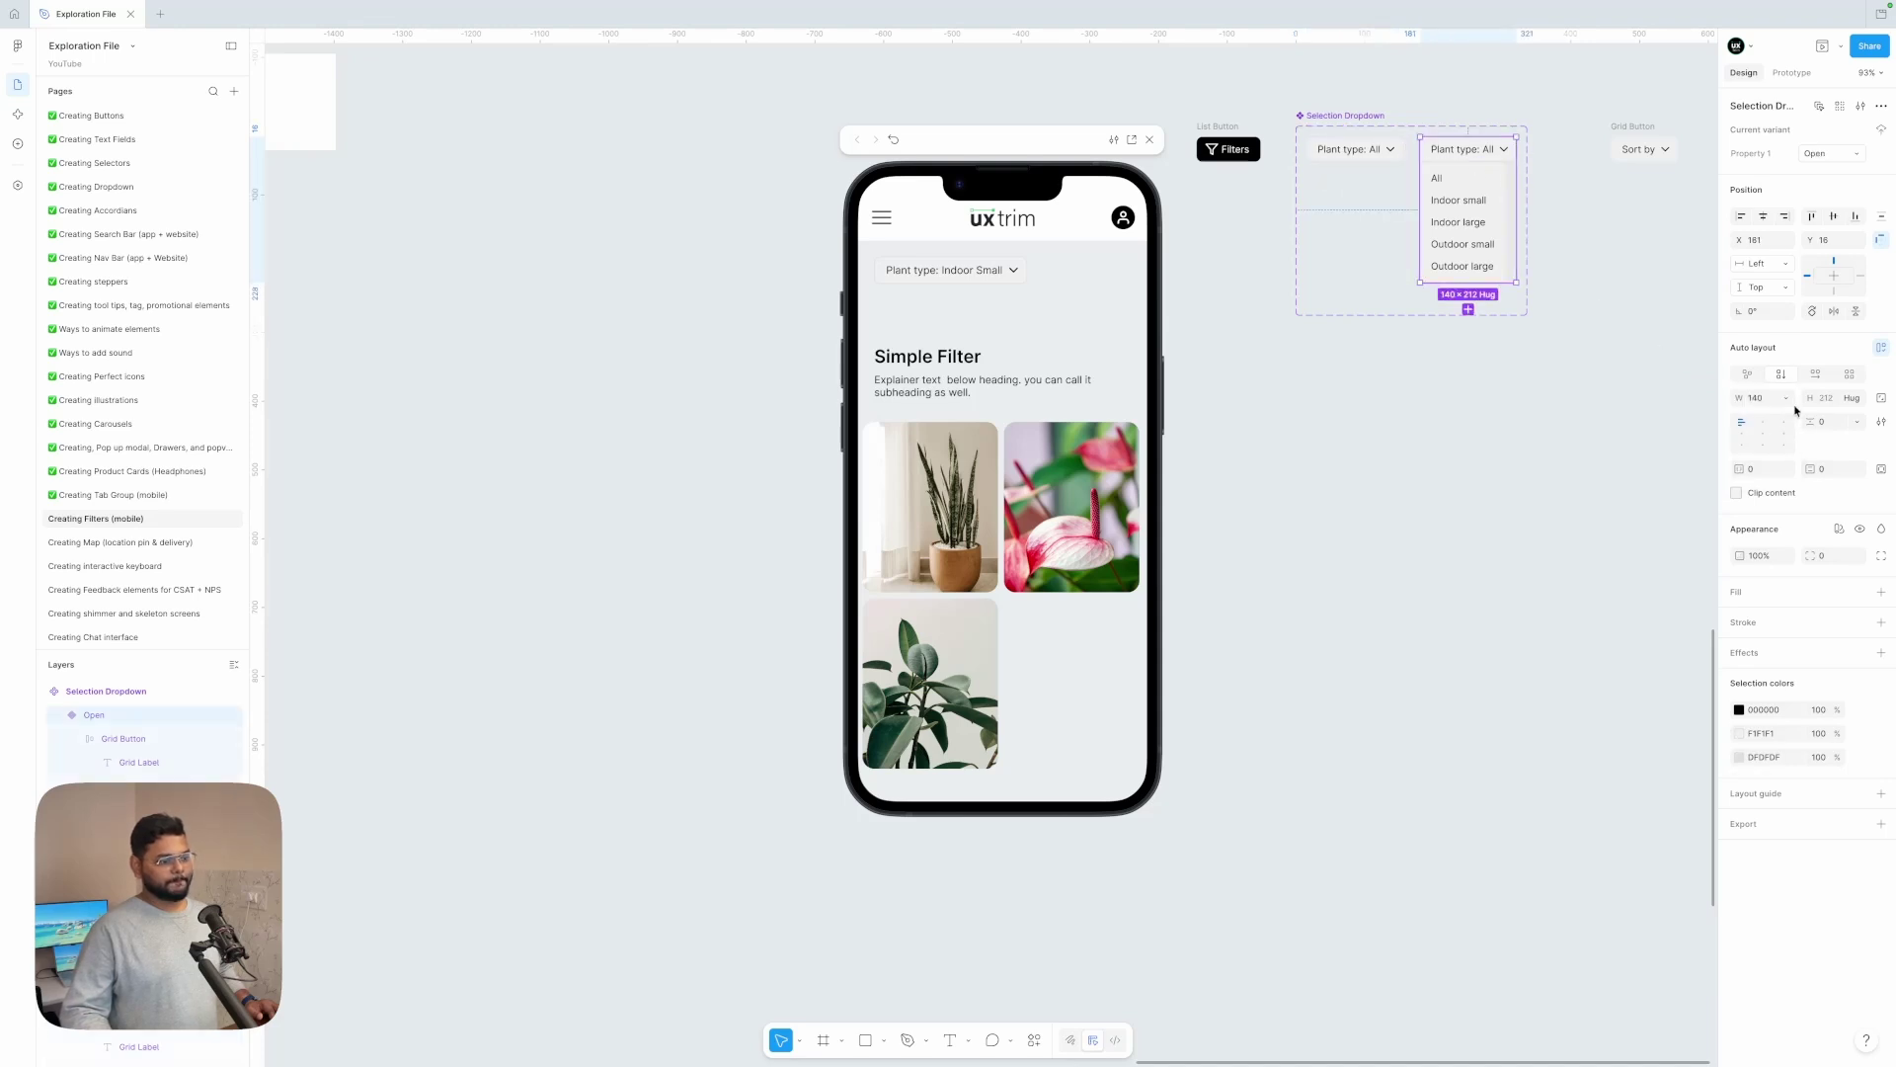
{"action": "left_click", "coordinate": [1786, 398]}
{"action": "left_click", "coordinate": [1754, 413]}
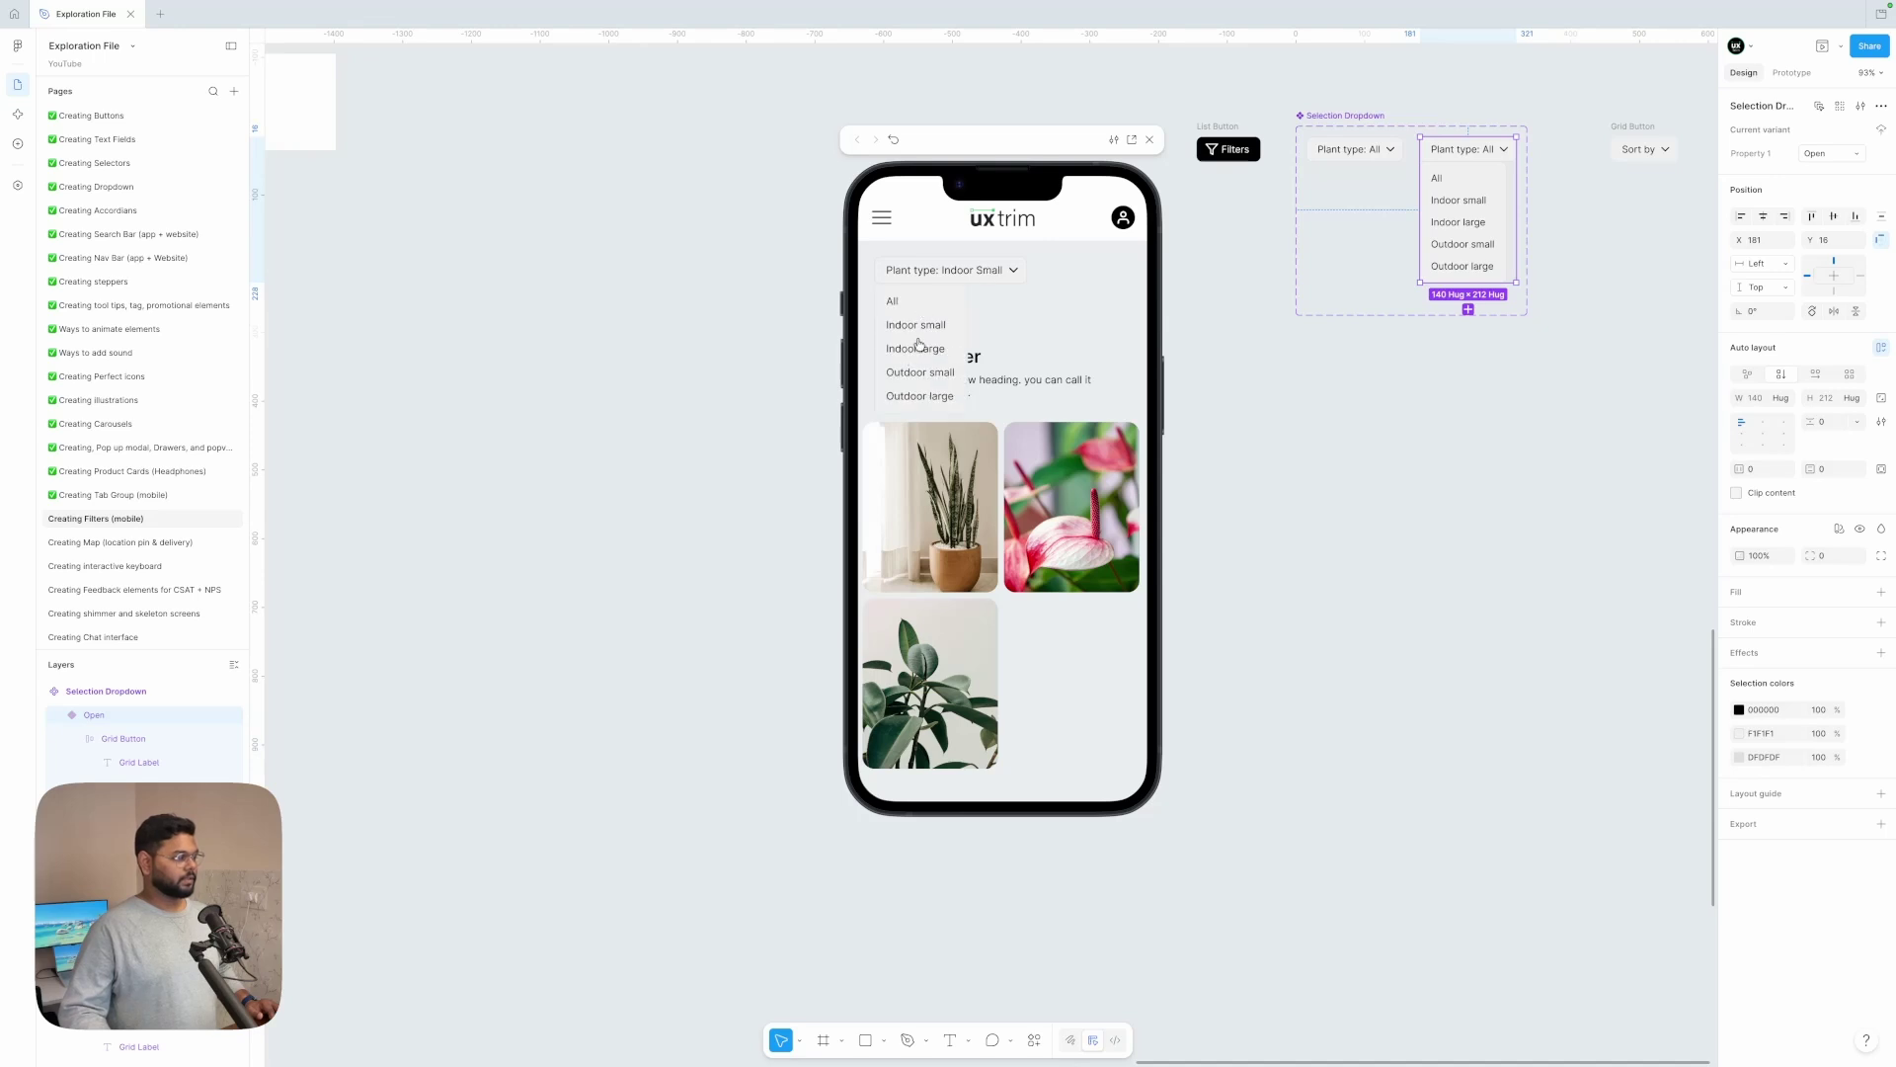
- Test the Indoor large and Outdoor small filters in the preview and look through the filtered image grid
{"action": "left_click", "coordinate": [918, 350]}
{"action": "left_click", "coordinate": [945, 271]}
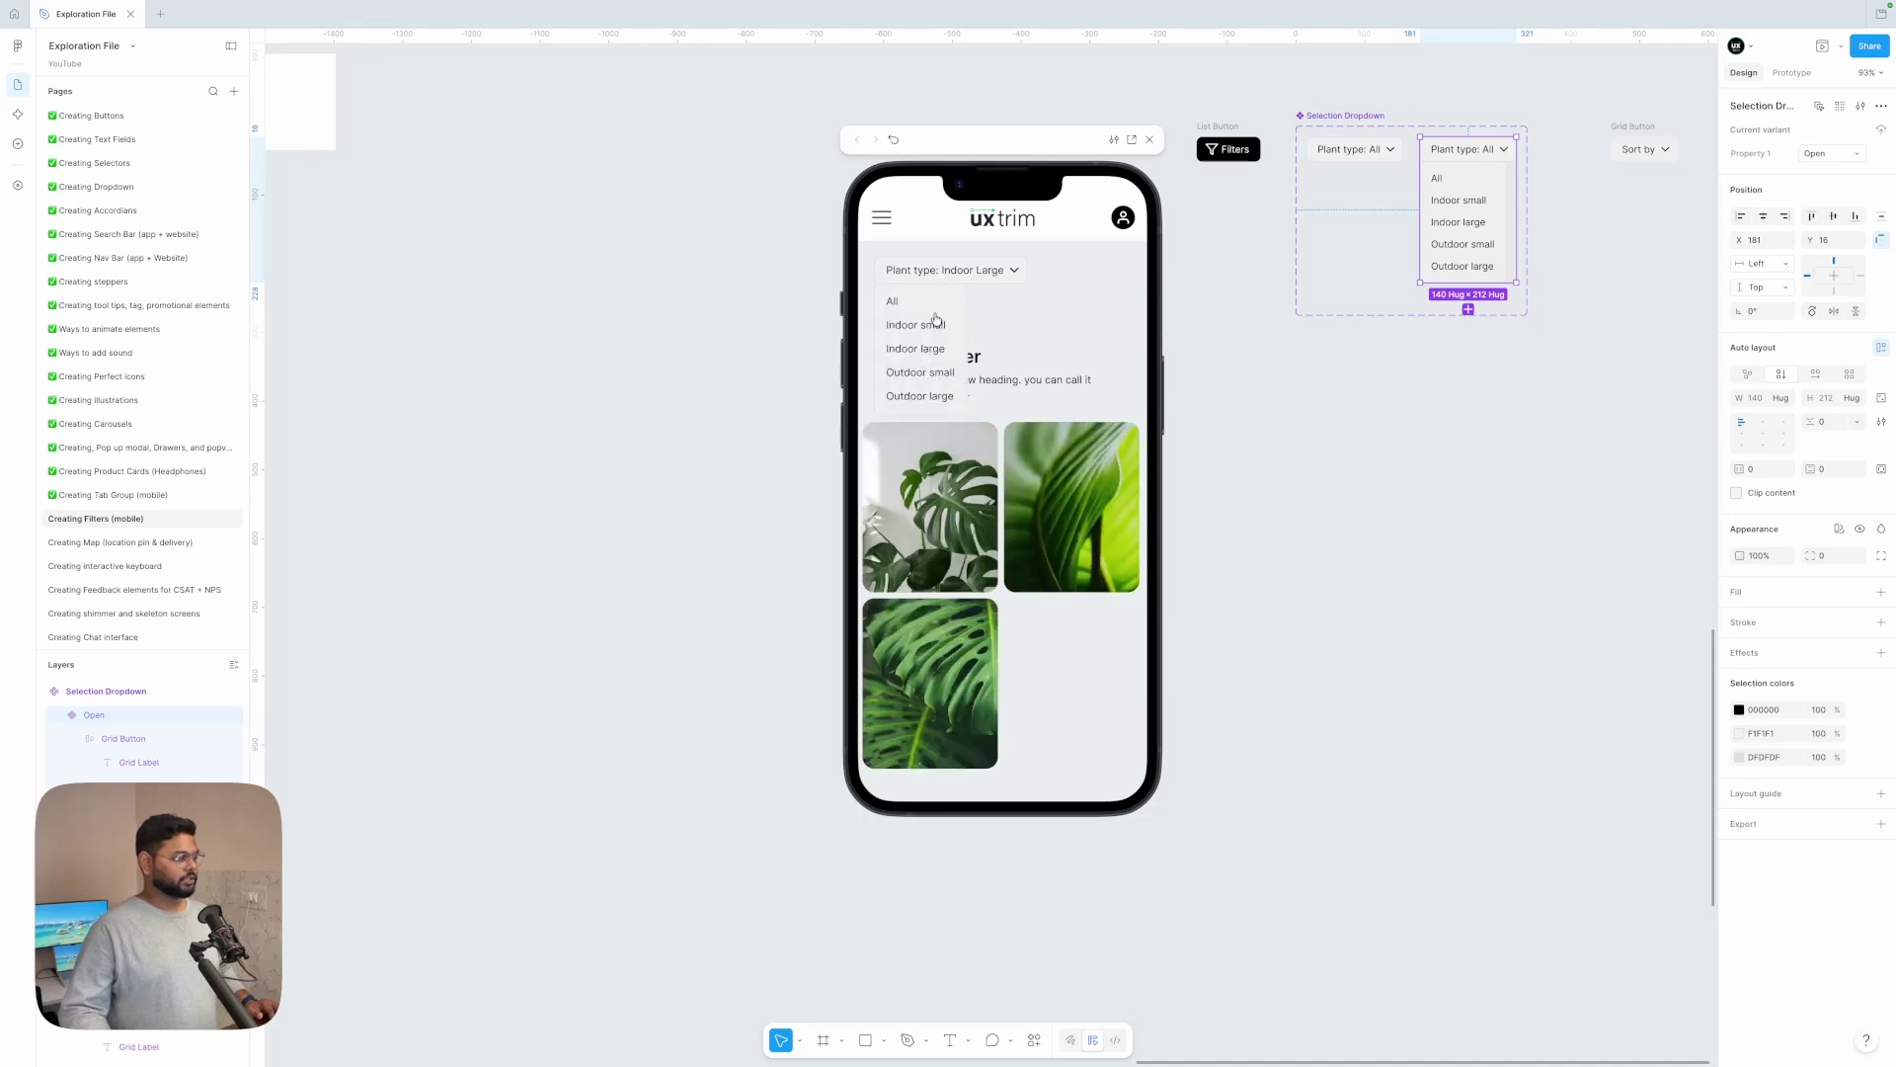
{"action": "left_click", "coordinate": [919, 373]}
{"action": "scroll", "coordinate": [1048, 528], "scroll_direction": "down", "scroll_amount": 5}
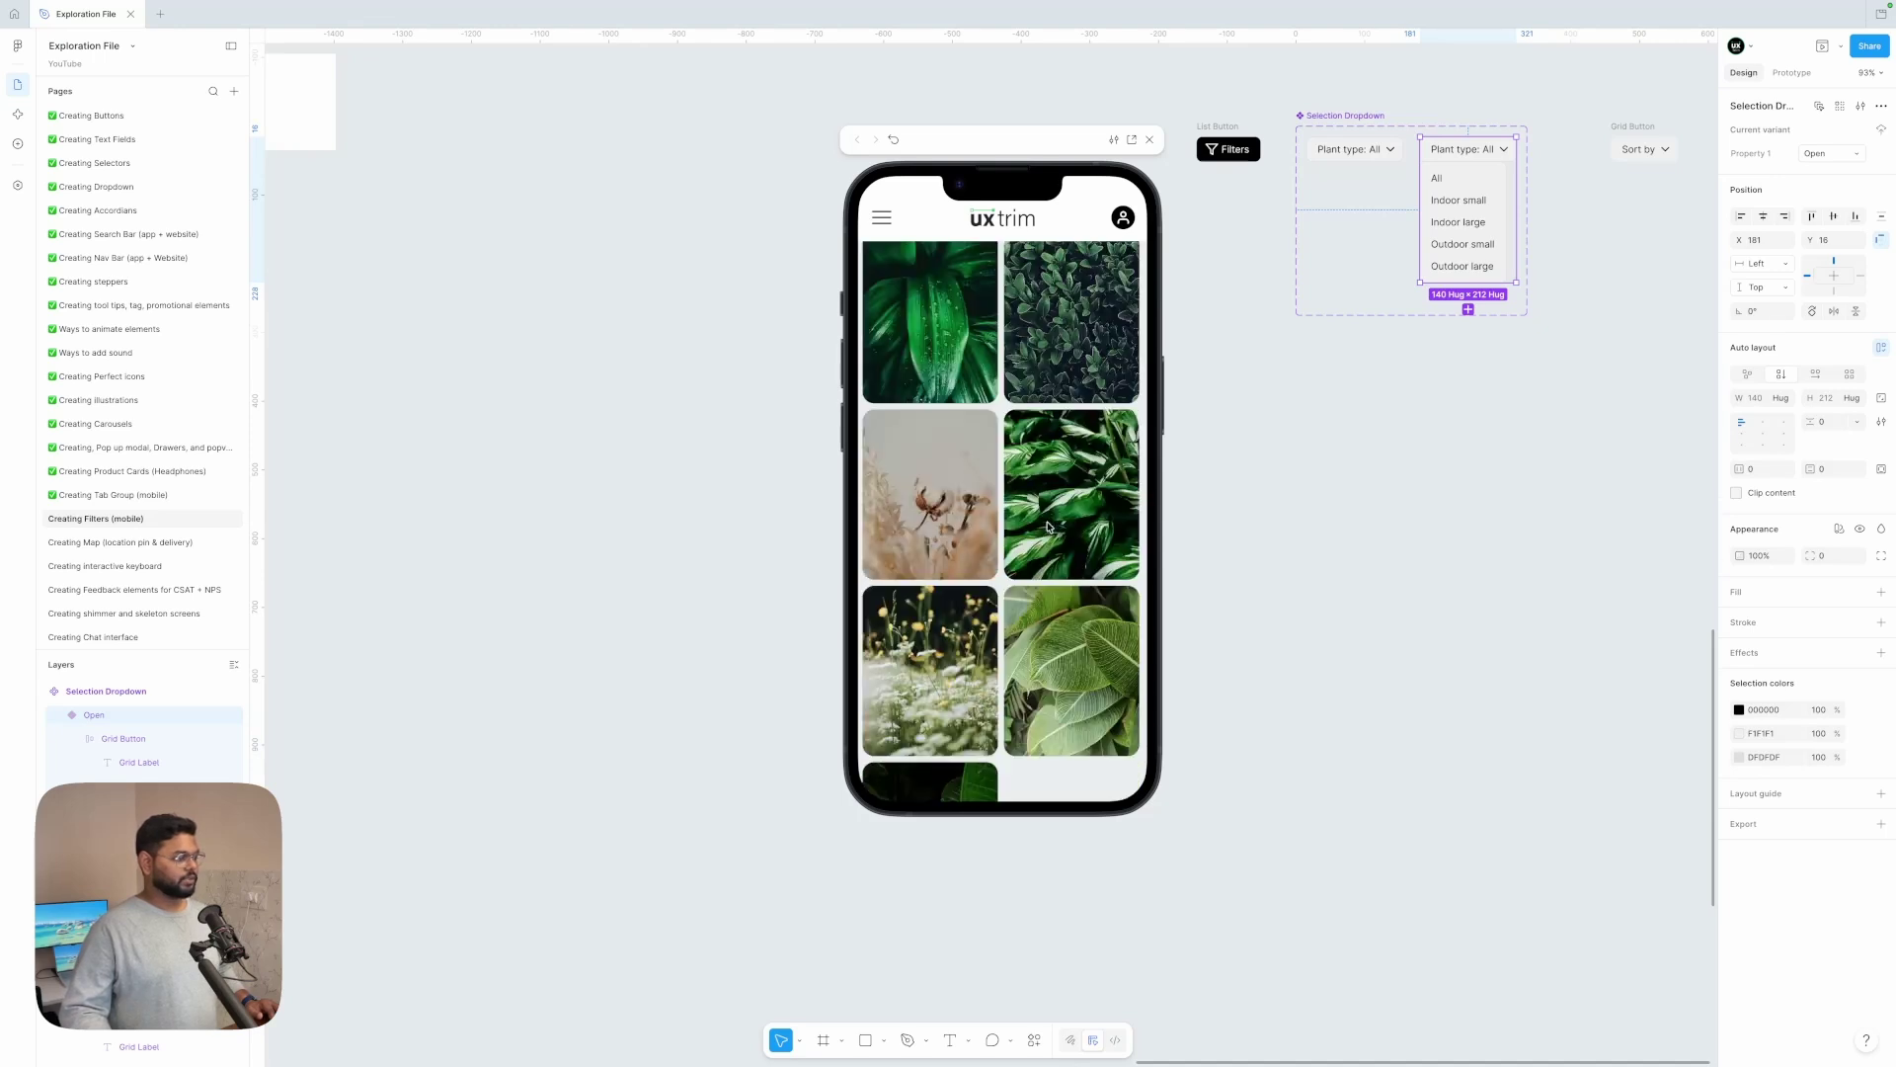
{"action": "scroll", "coordinate": [1048, 527], "scroll_direction": "up", "scroll_amount": 5}
- Test the Outdoor large filter in the preview, then return the Plant type dropdown to All
{"action": "left_click", "coordinate": [955, 277]}
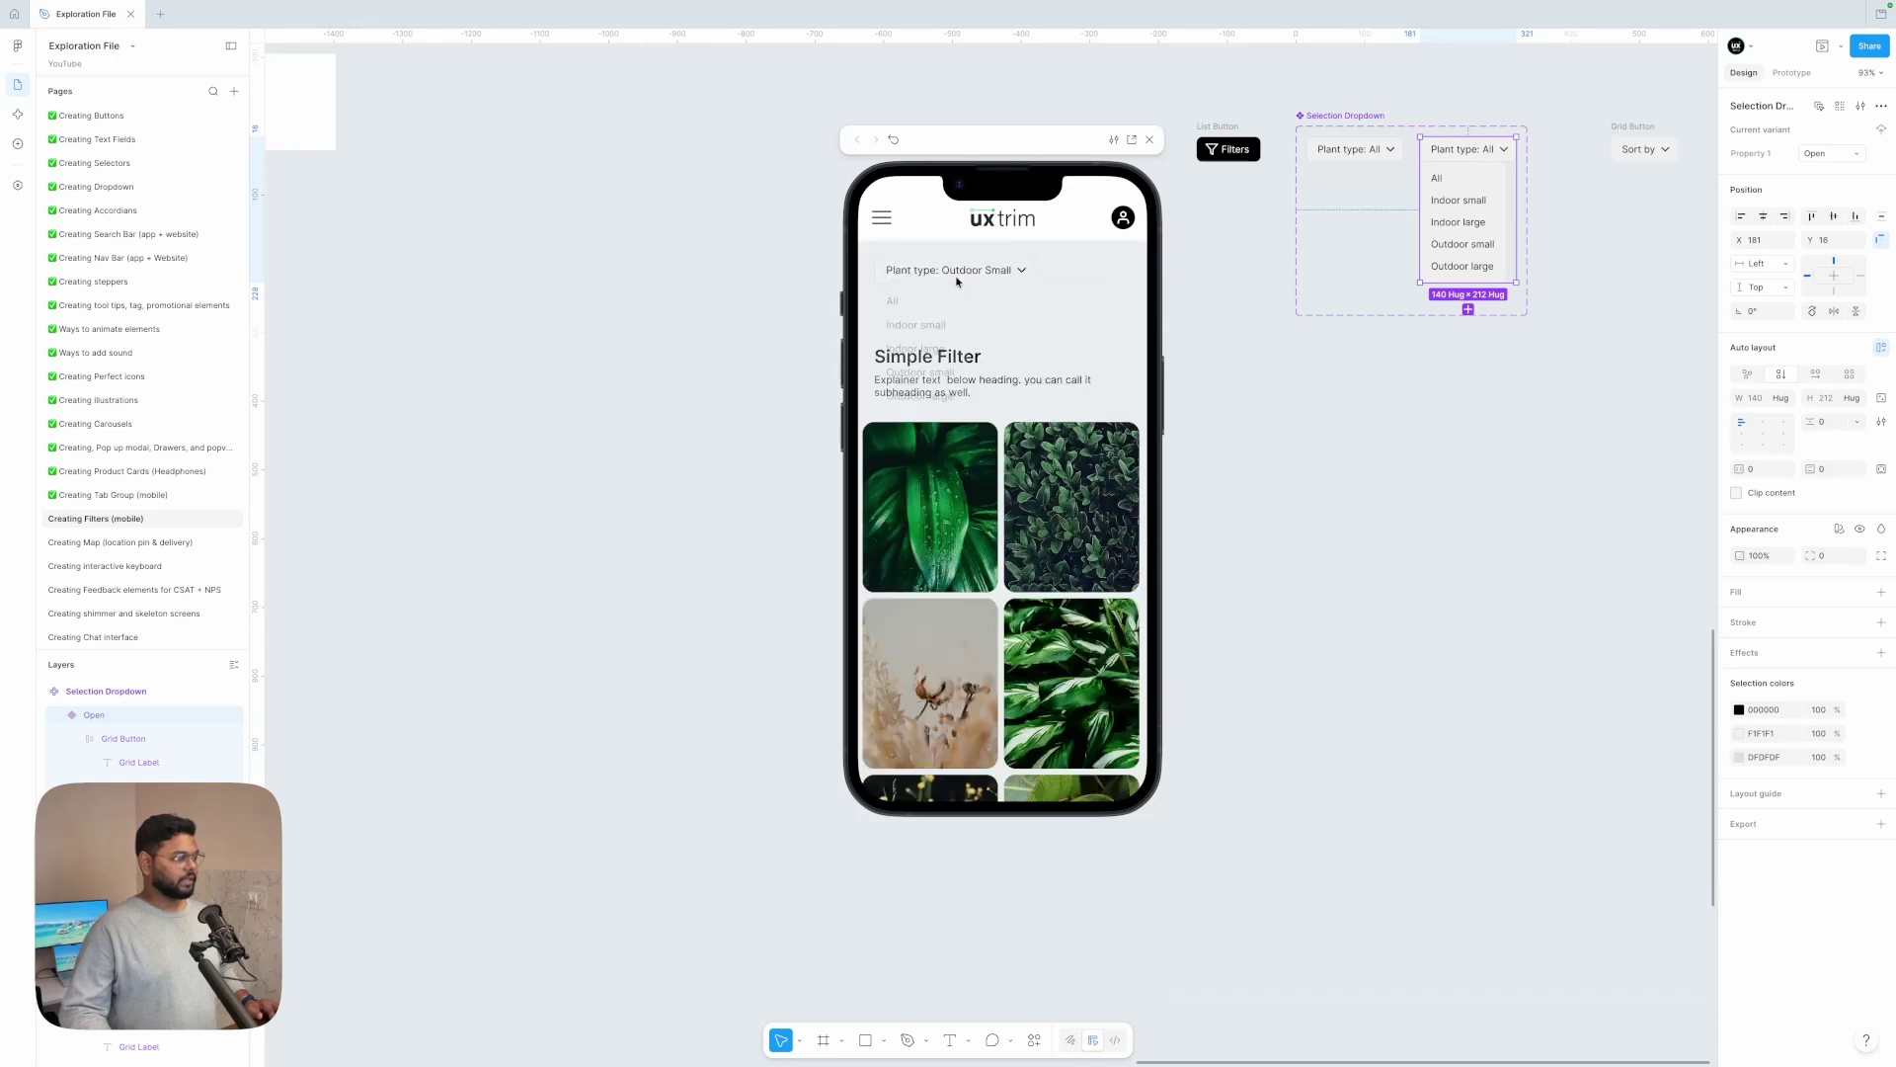
{"action": "left_click", "coordinate": [913, 397]}
{"action": "scroll", "coordinate": [1015, 429], "scroll_direction": "down", "scroll_amount": 5}
{"action": "scroll", "coordinate": [1015, 429], "scroll_direction": "up", "scroll_amount": 5}
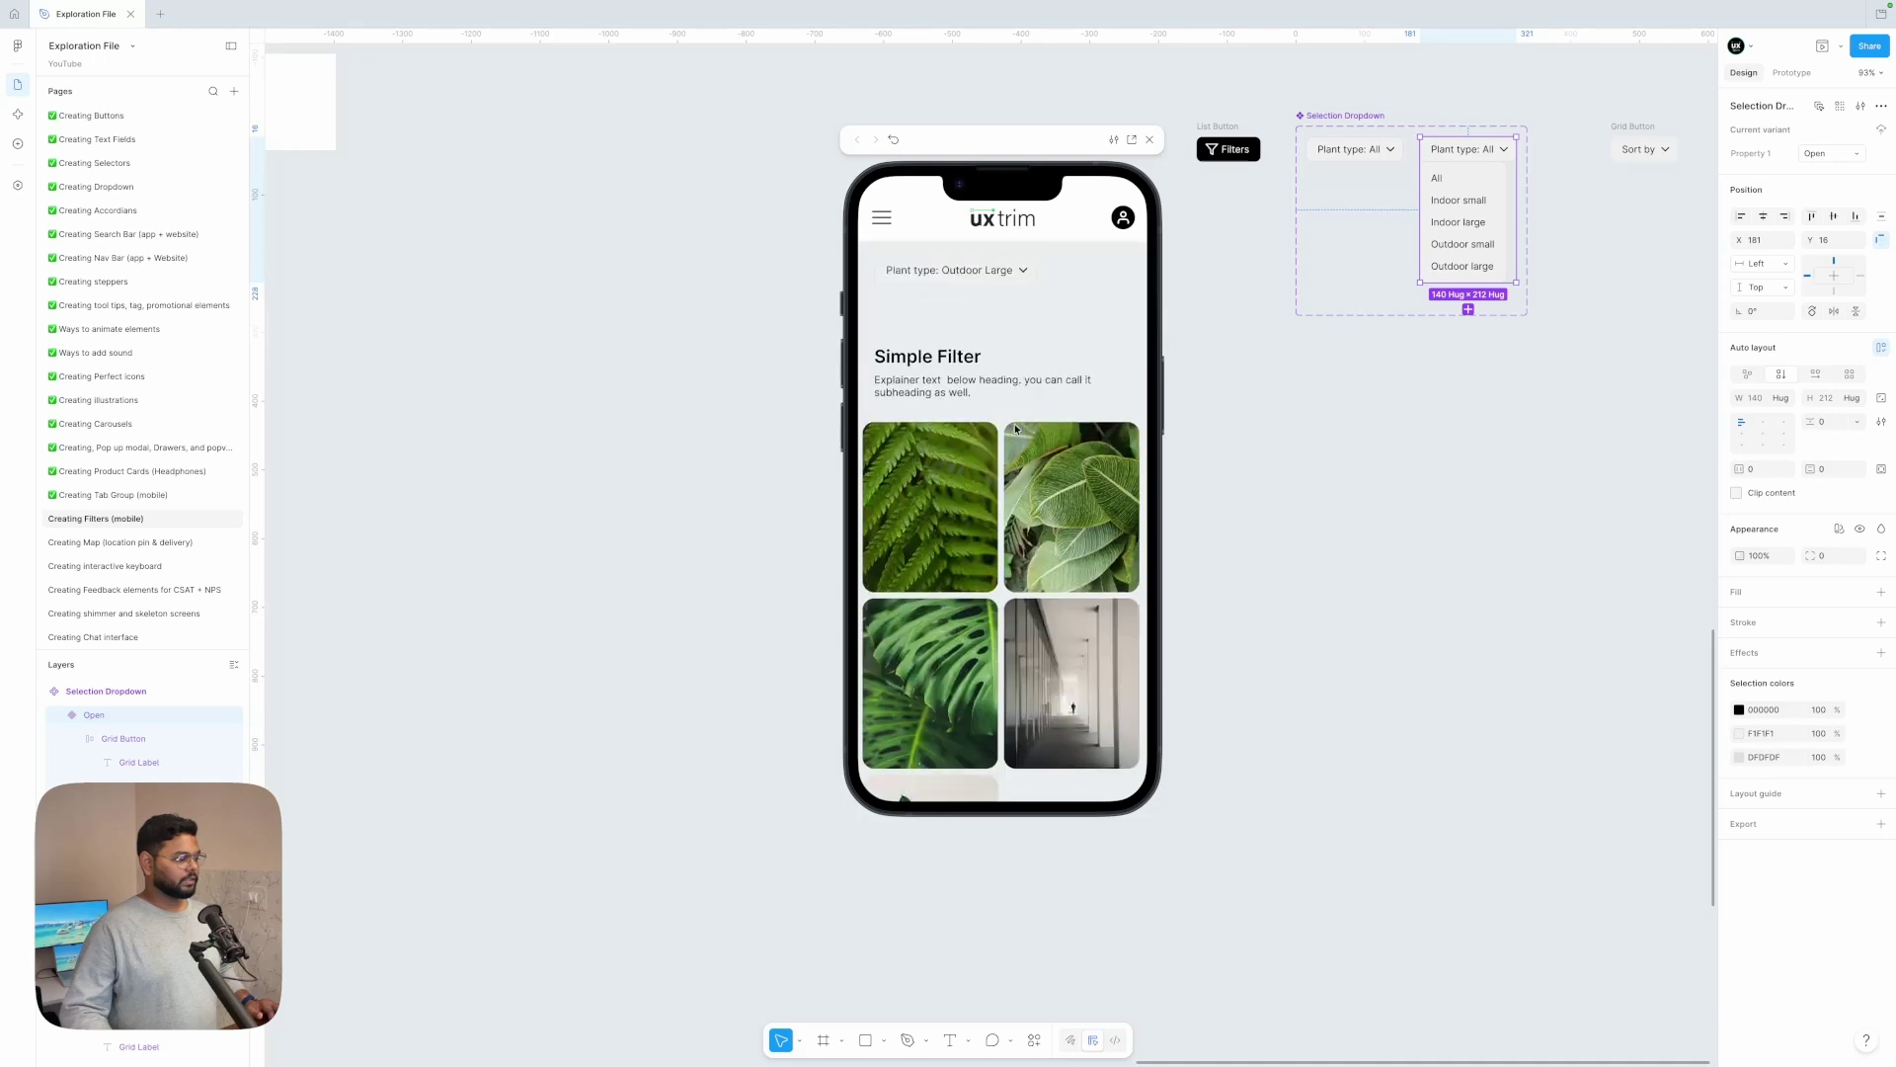
{"action": "left_click", "coordinate": [967, 277]}
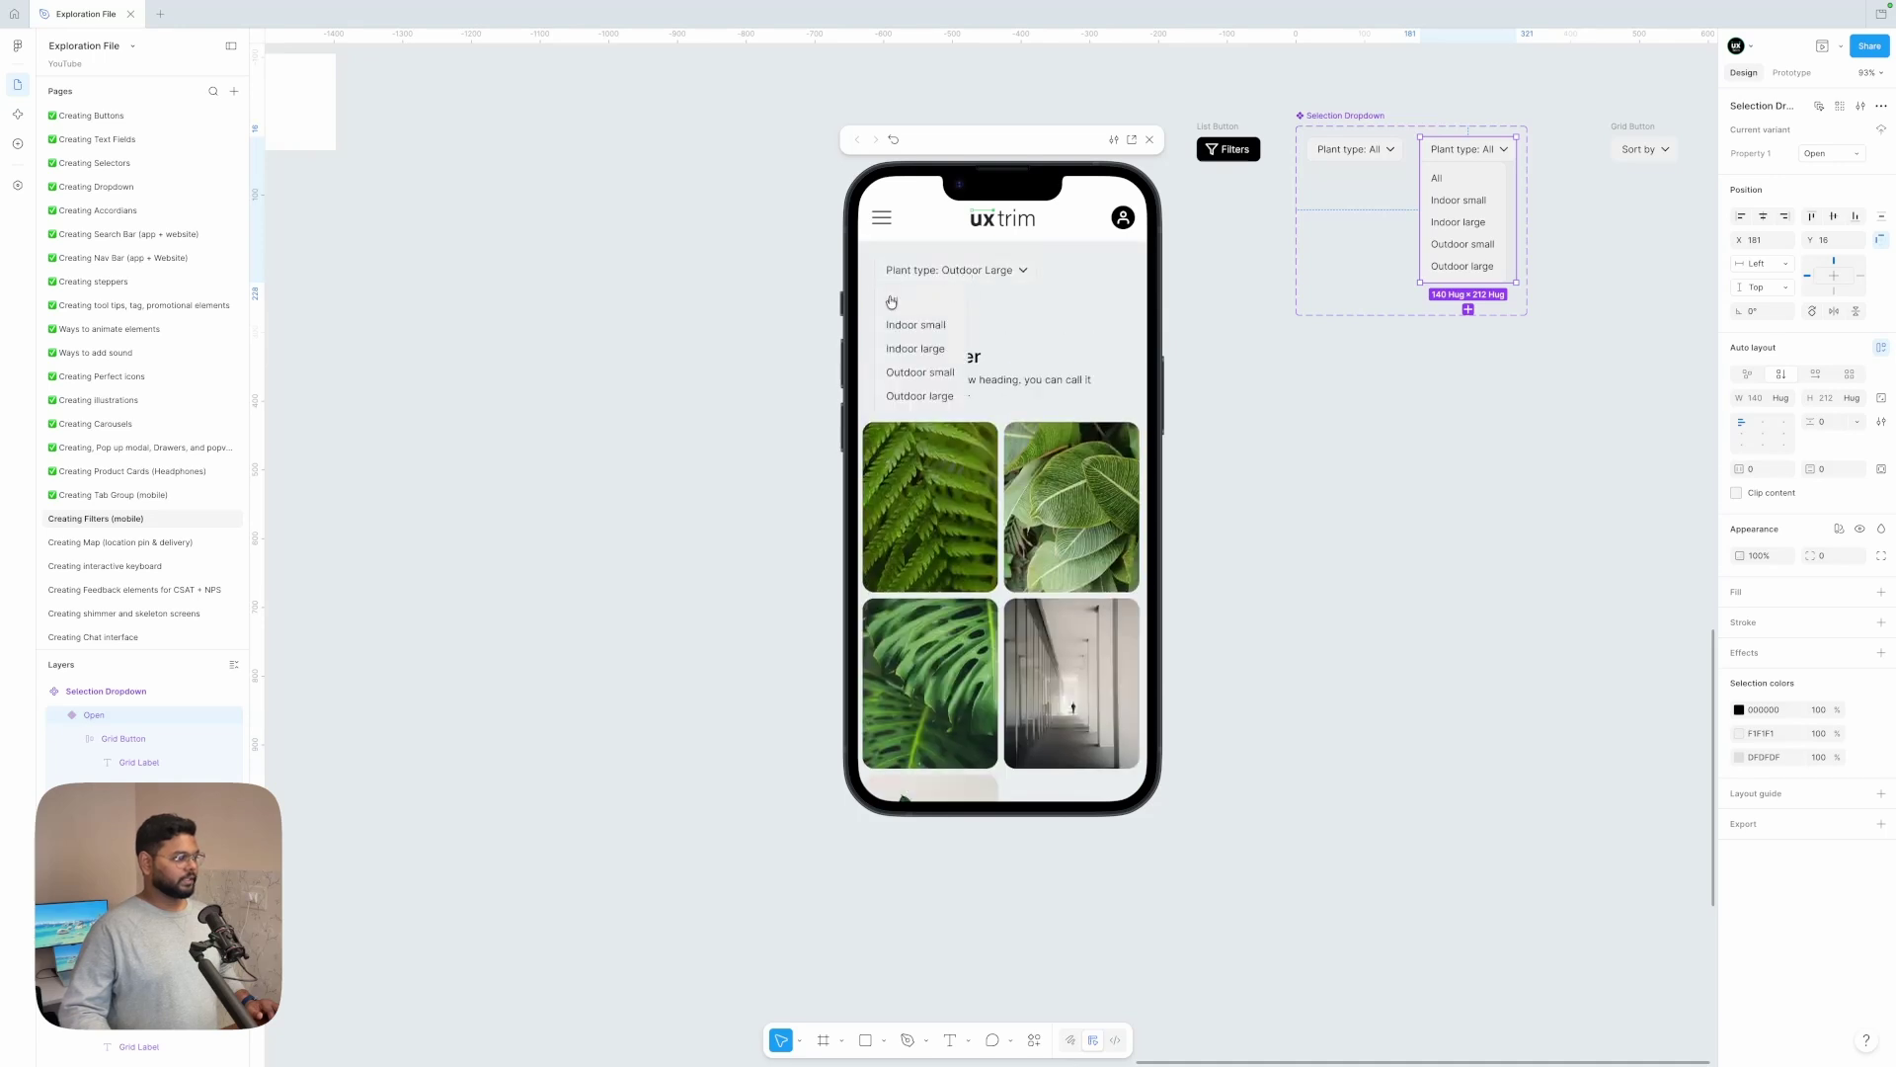
{"action": "left_click", "coordinate": [892, 301]}
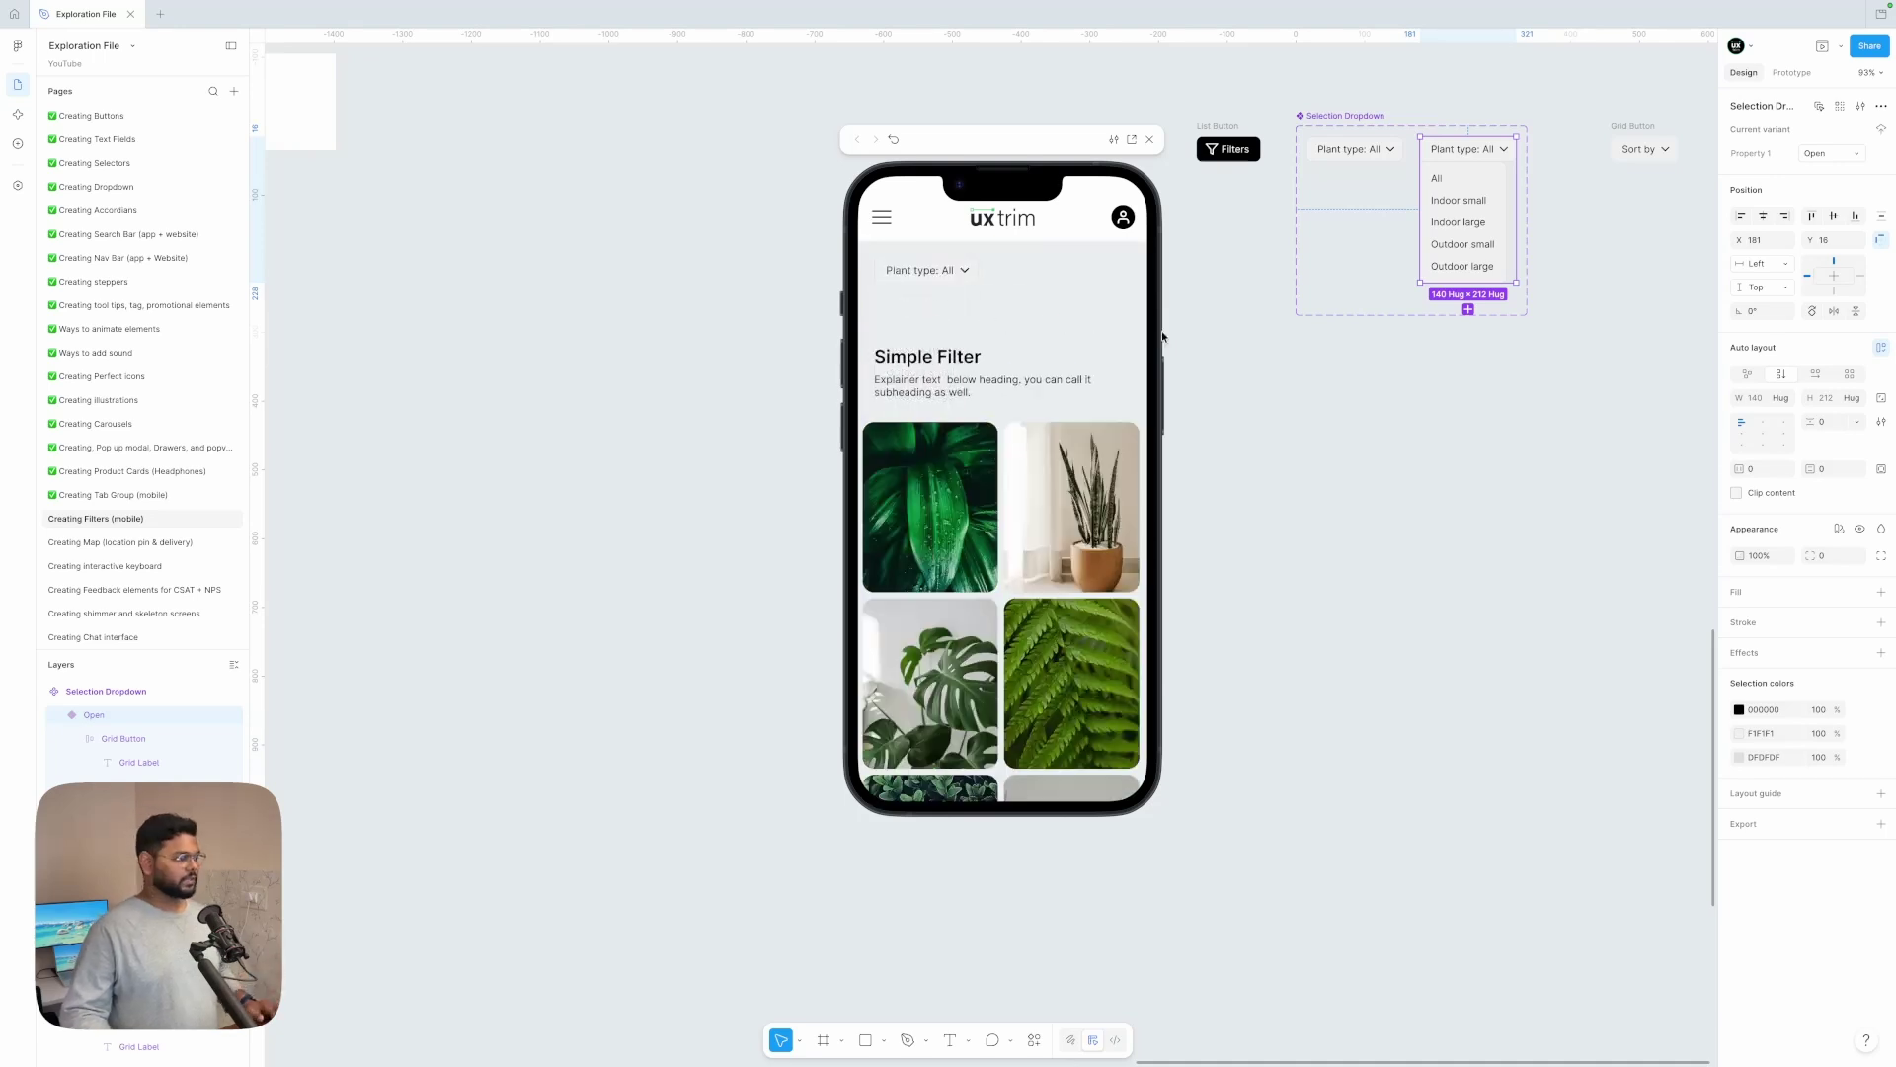
{"action": "left_click", "coordinate": [1215, 341]}
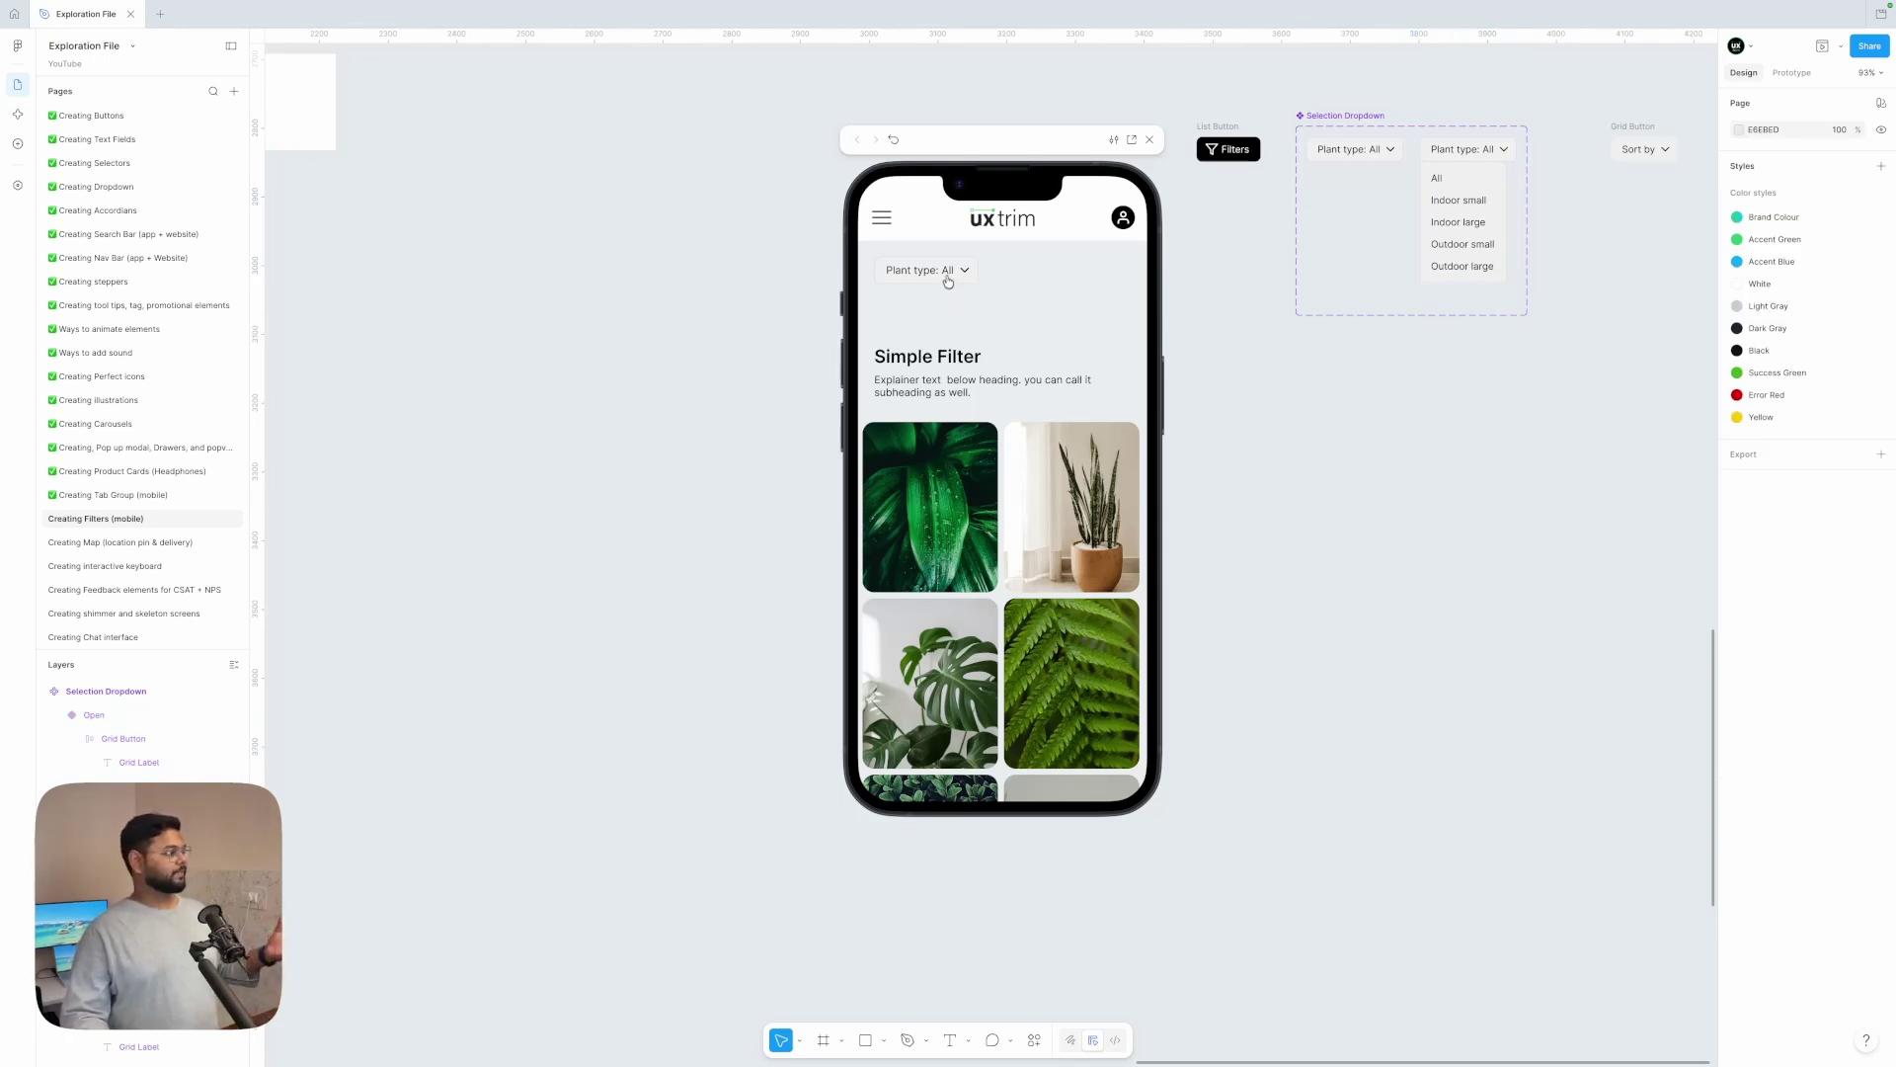
- Close the preview and place the Filter group with Filters, Plant type and Sort by below the header of the iPhone 13 & 14 - 4 frame
{"action": "scroll", "coordinate": [614, 190], "scroll_direction": "left", "scroll_amount": 5}
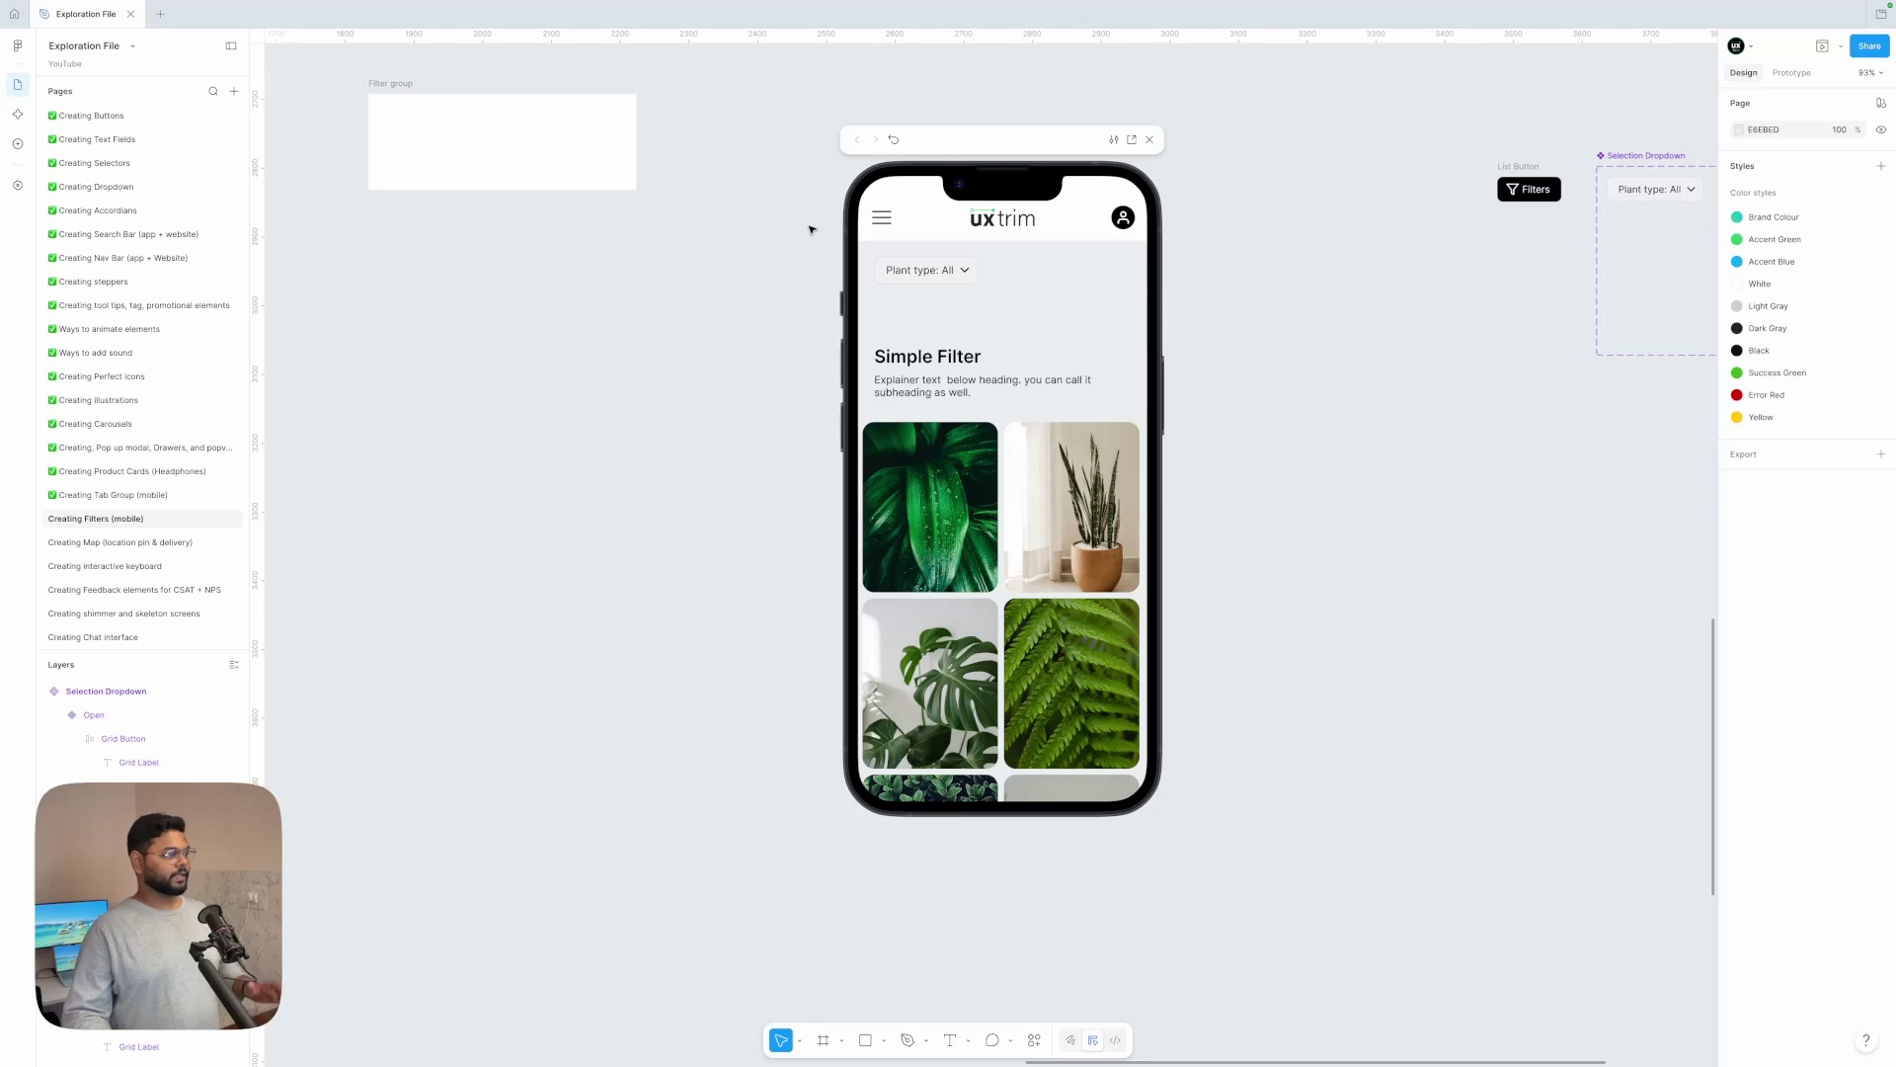
{"action": "scroll", "coordinate": [810, 229], "scroll_direction": "right", "scroll_amount": 5}
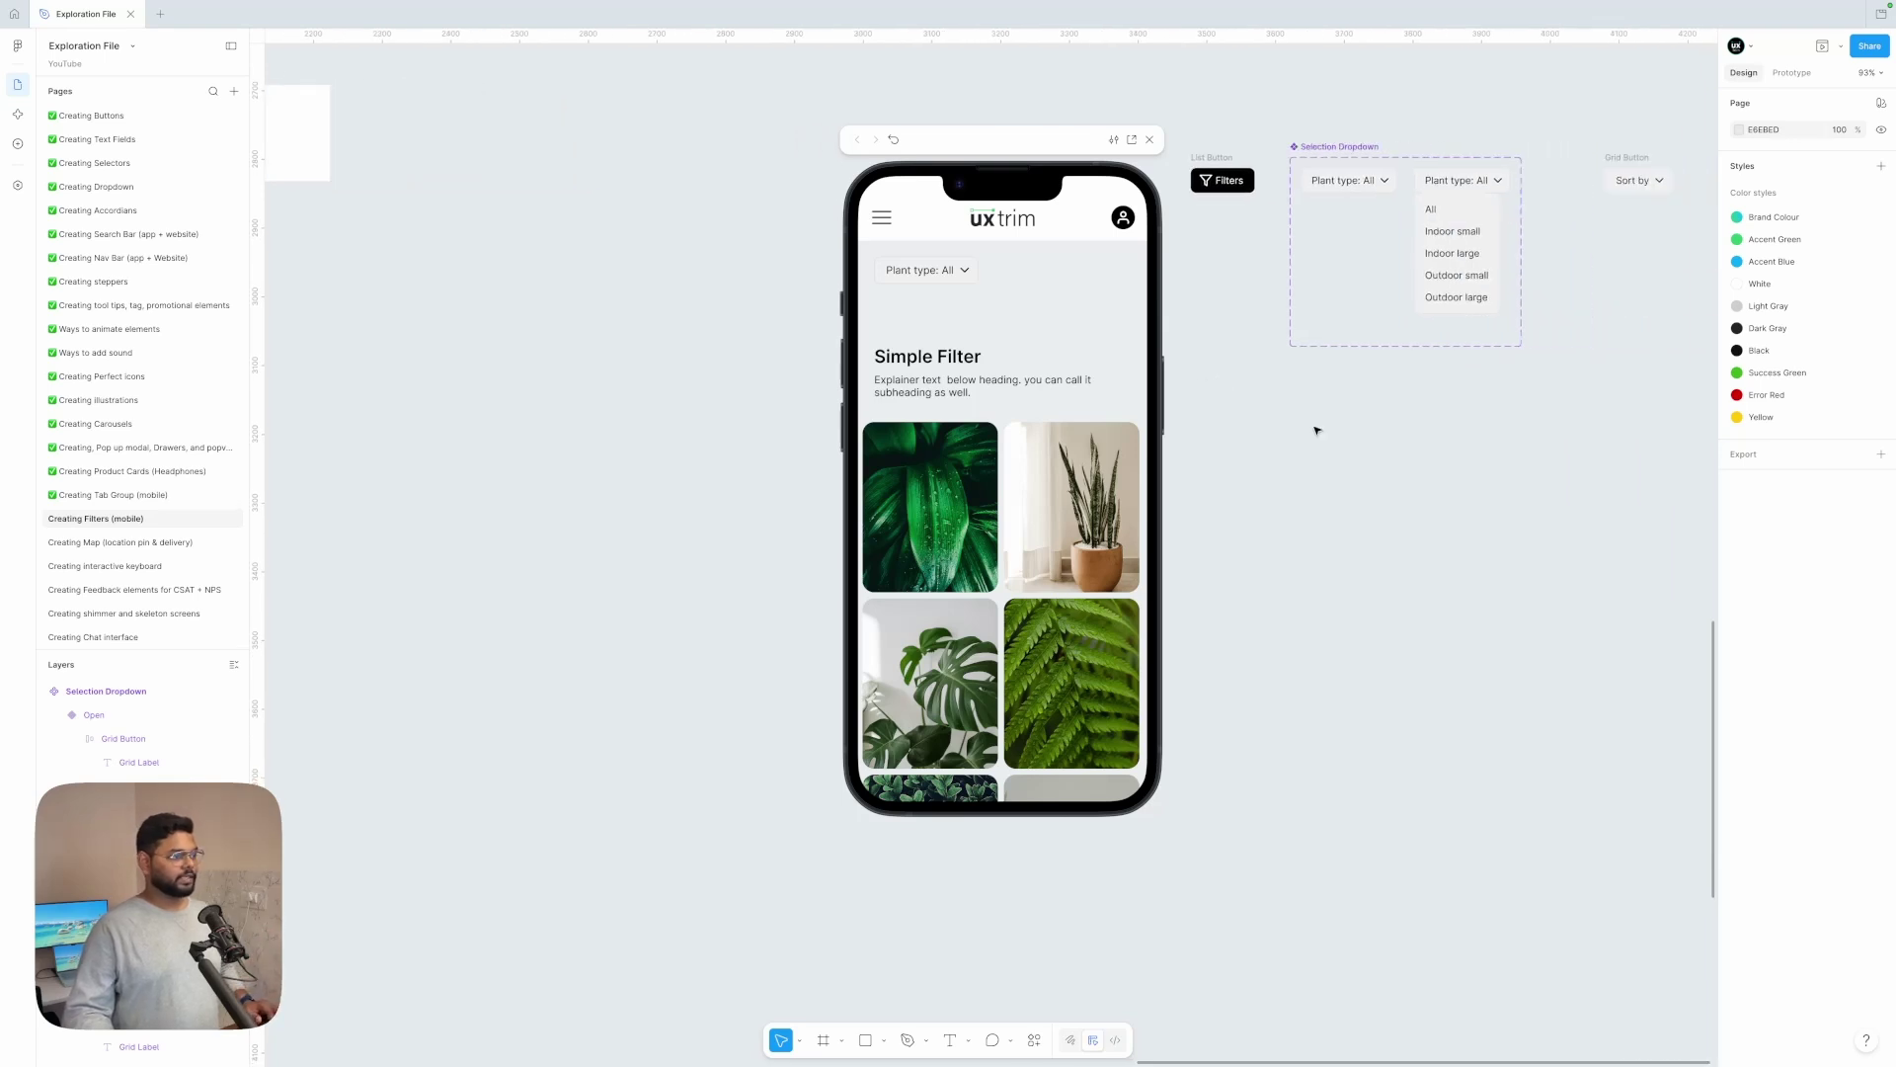
{"action": "scroll", "coordinate": [1315, 429], "scroll_direction": "right", "scroll_amount": 1}
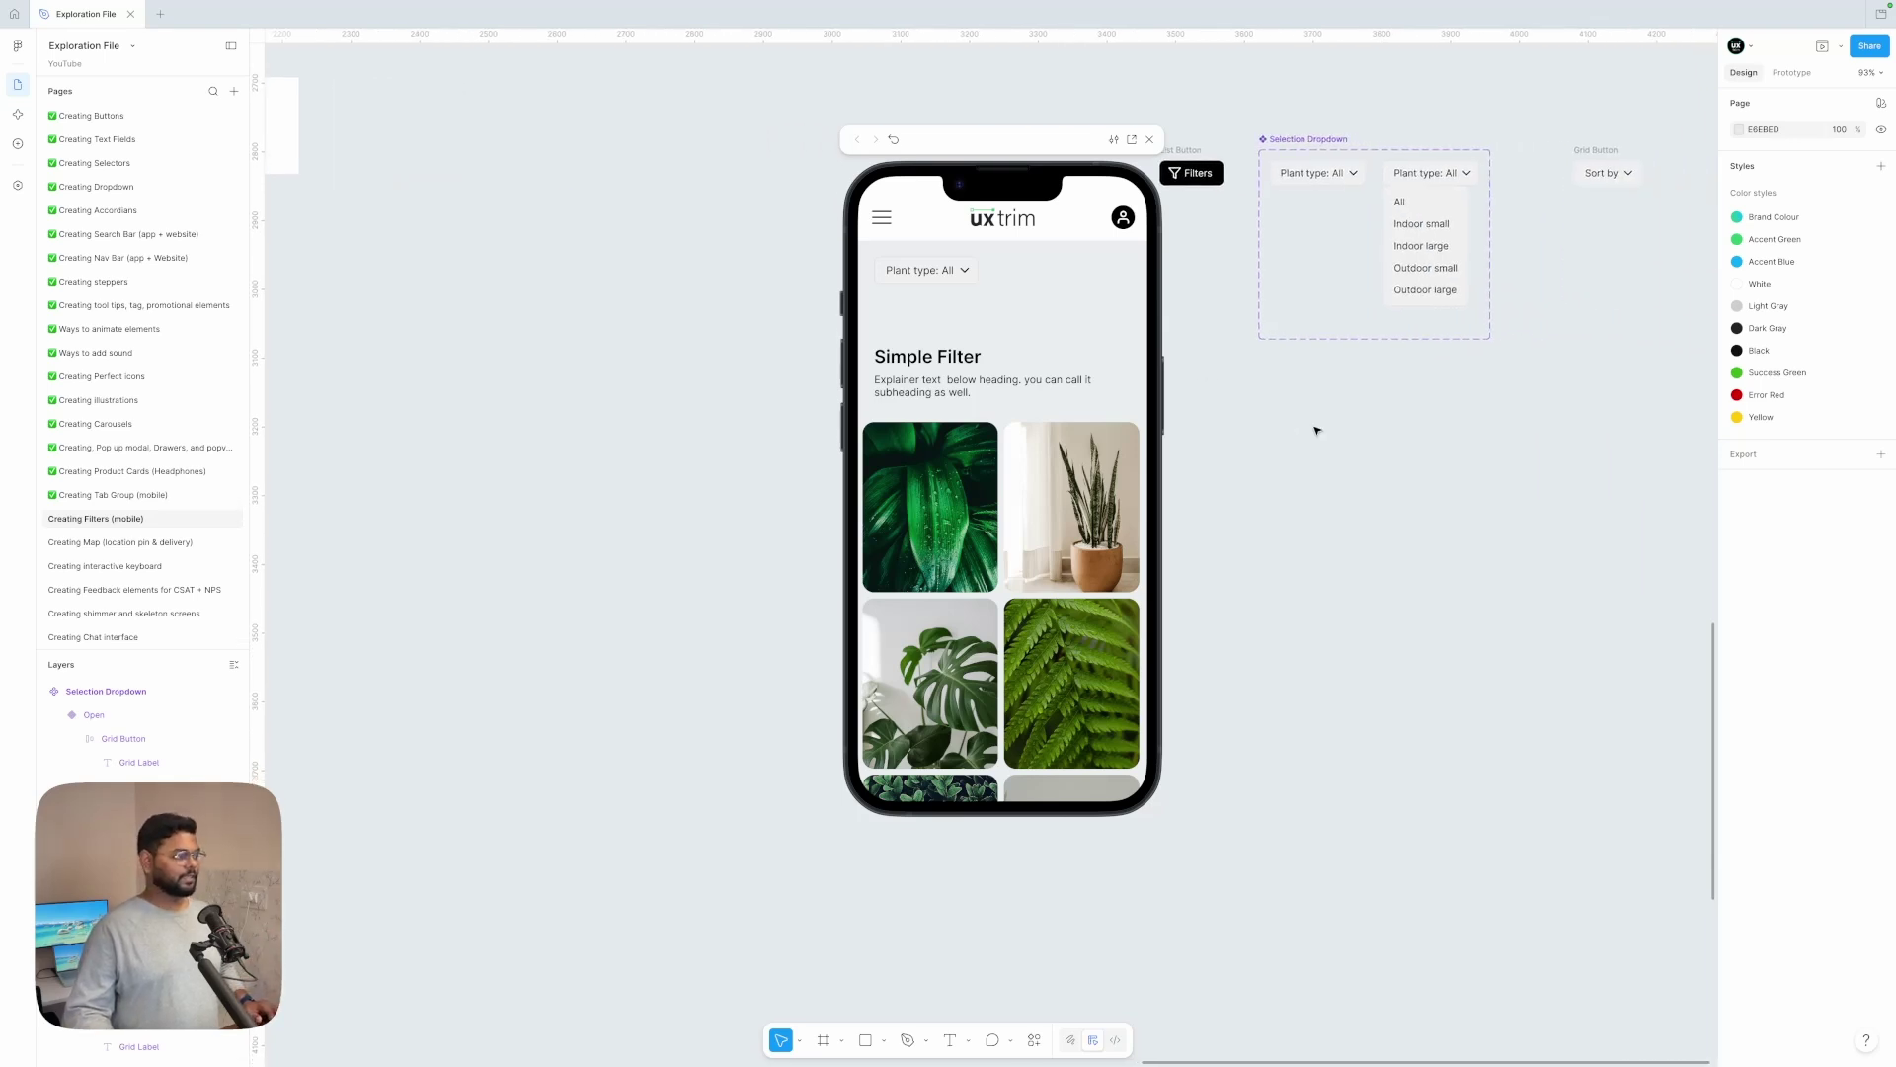
{"action": "left_click", "coordinate": [1150, 140]}
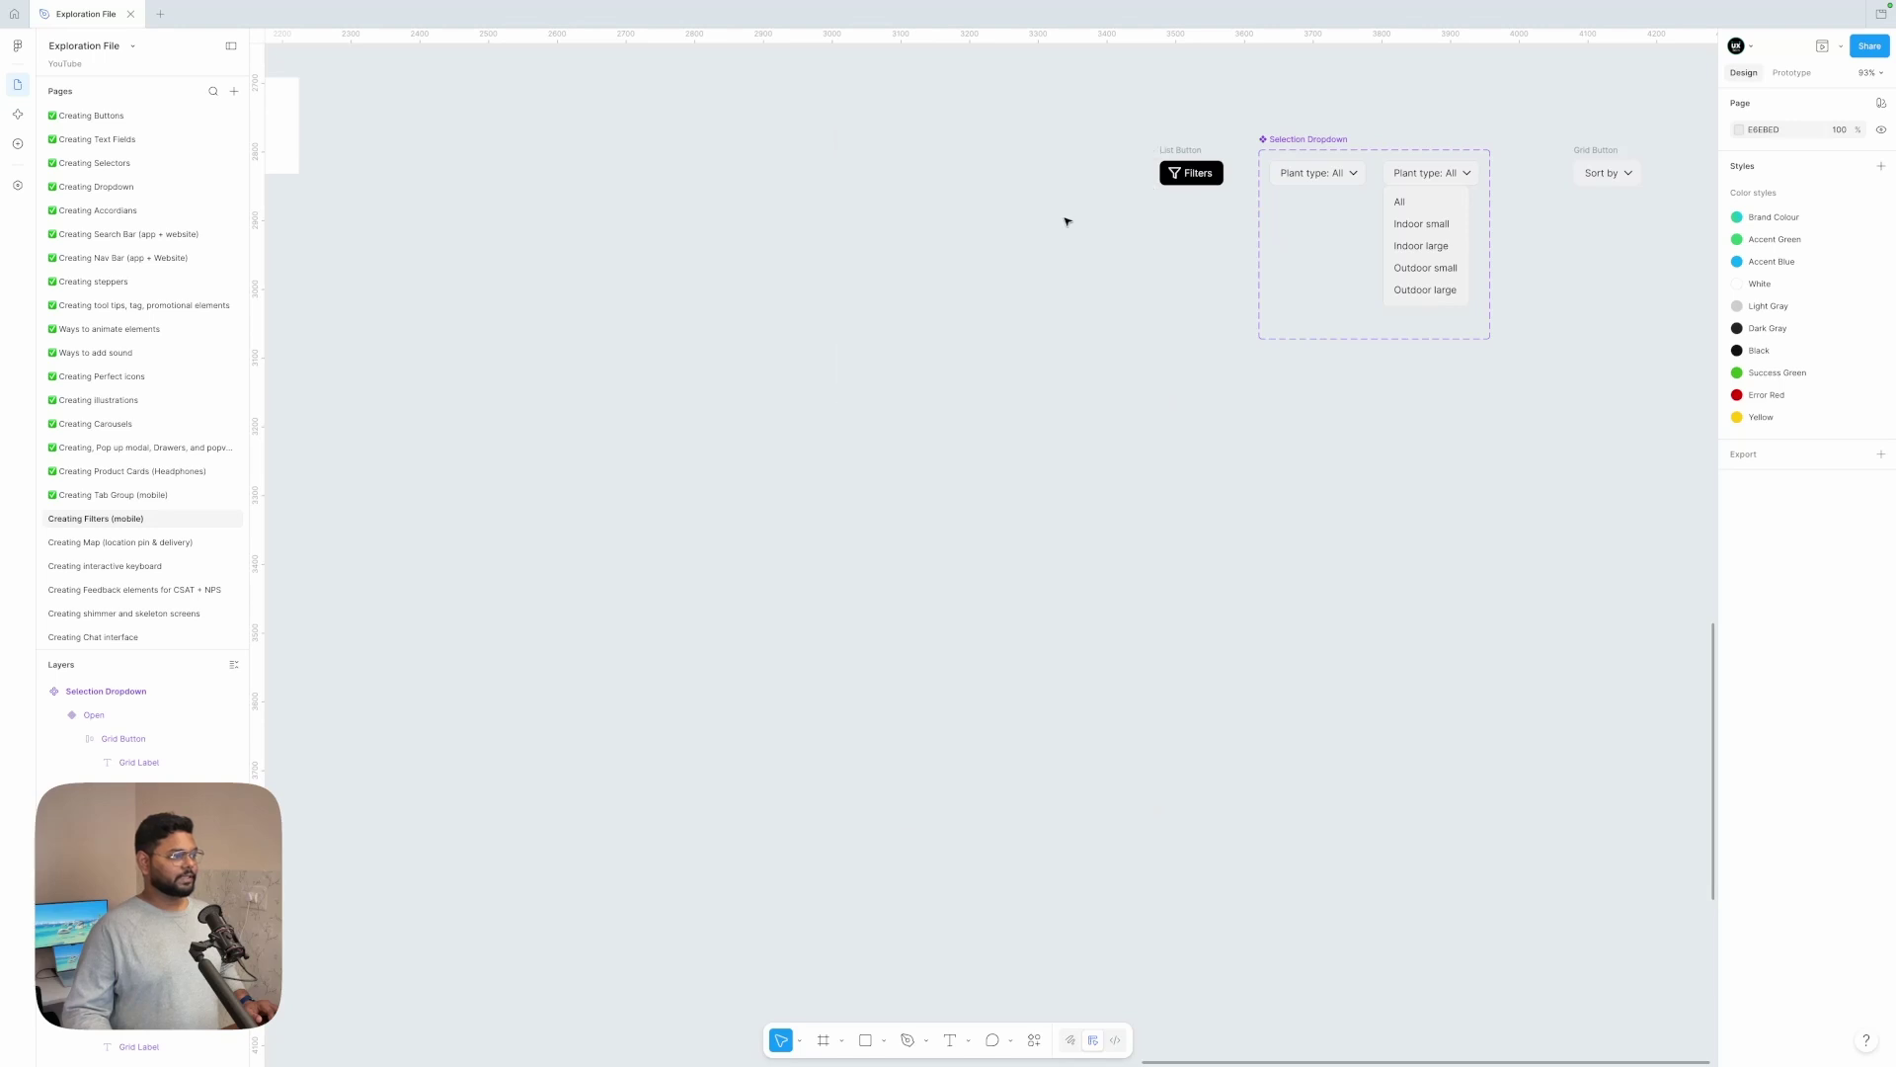
{"action": "scroll", "coordinate": [1067, 221], "scroll_direction": "down", "scroll_amount": 5}
{"action": "scroll", "coordinate": [1067, 221], "scroll_direction": "left", "scroll_amount": 3}
{"action": "scroll", "coordinate": [1067, 222], "scroll_direction": "right", "scroll_amount": 1}
{"action": "left_click_drag", "start_coordinate": [337, 236], "coordinate": [643, 276]}
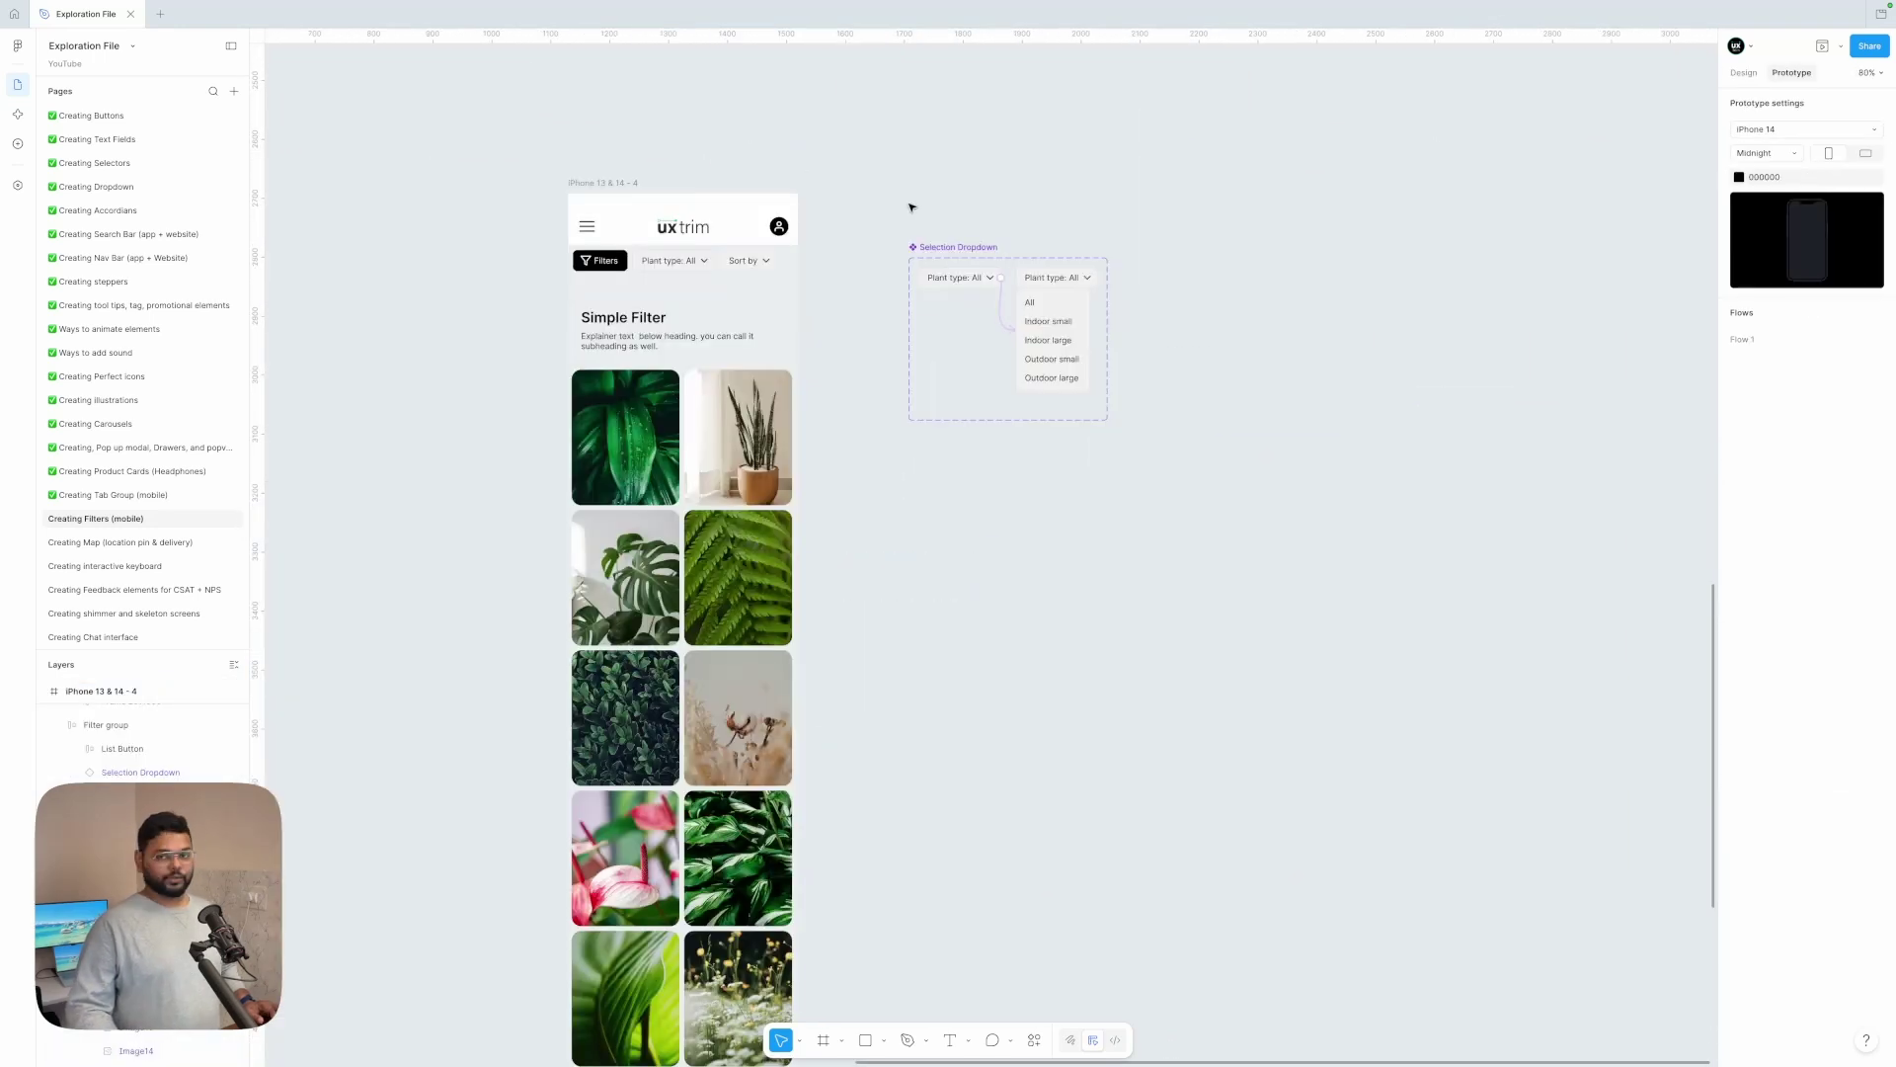
- Preview the iPhone 13 & 14 - 4 frame and move the preview window clear of the design
{"action": "left_click", "coordinate": [602, 180]}
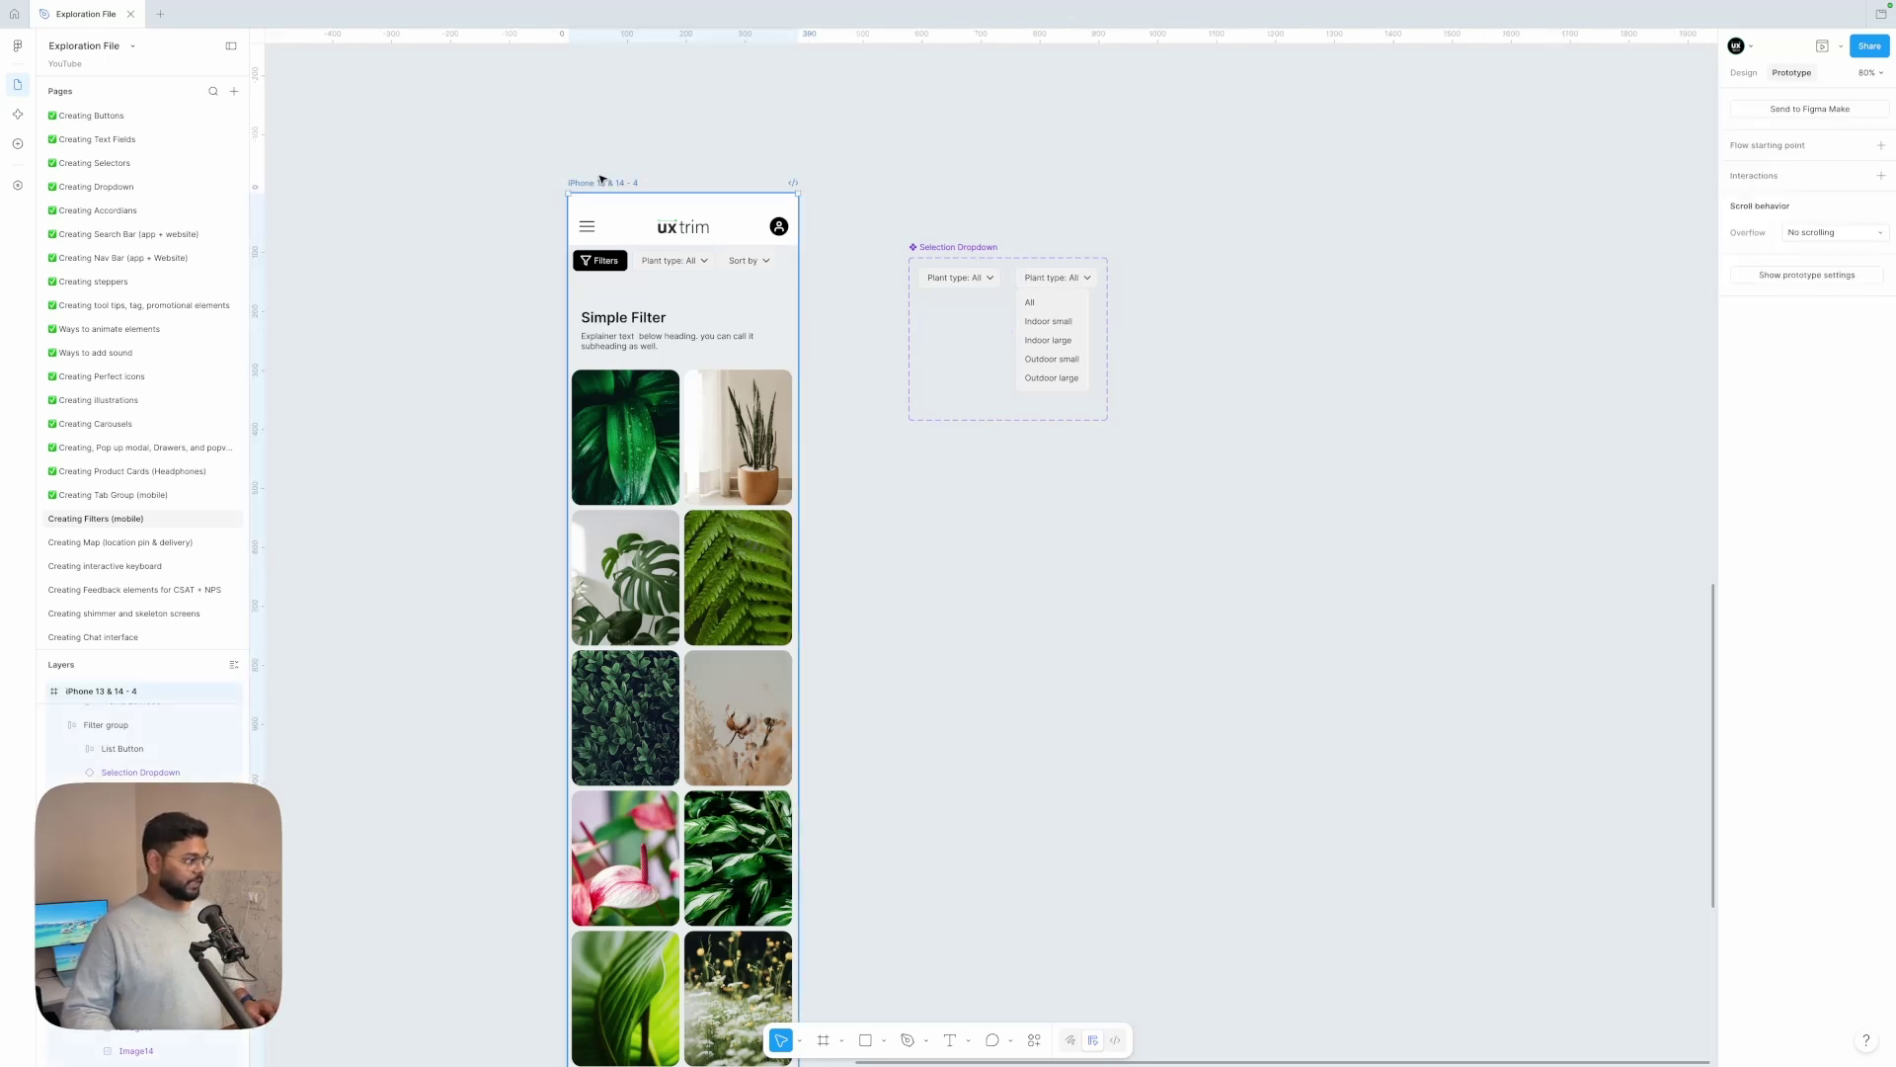
{"action": "left_click", "coordinate": [1821, 48]}
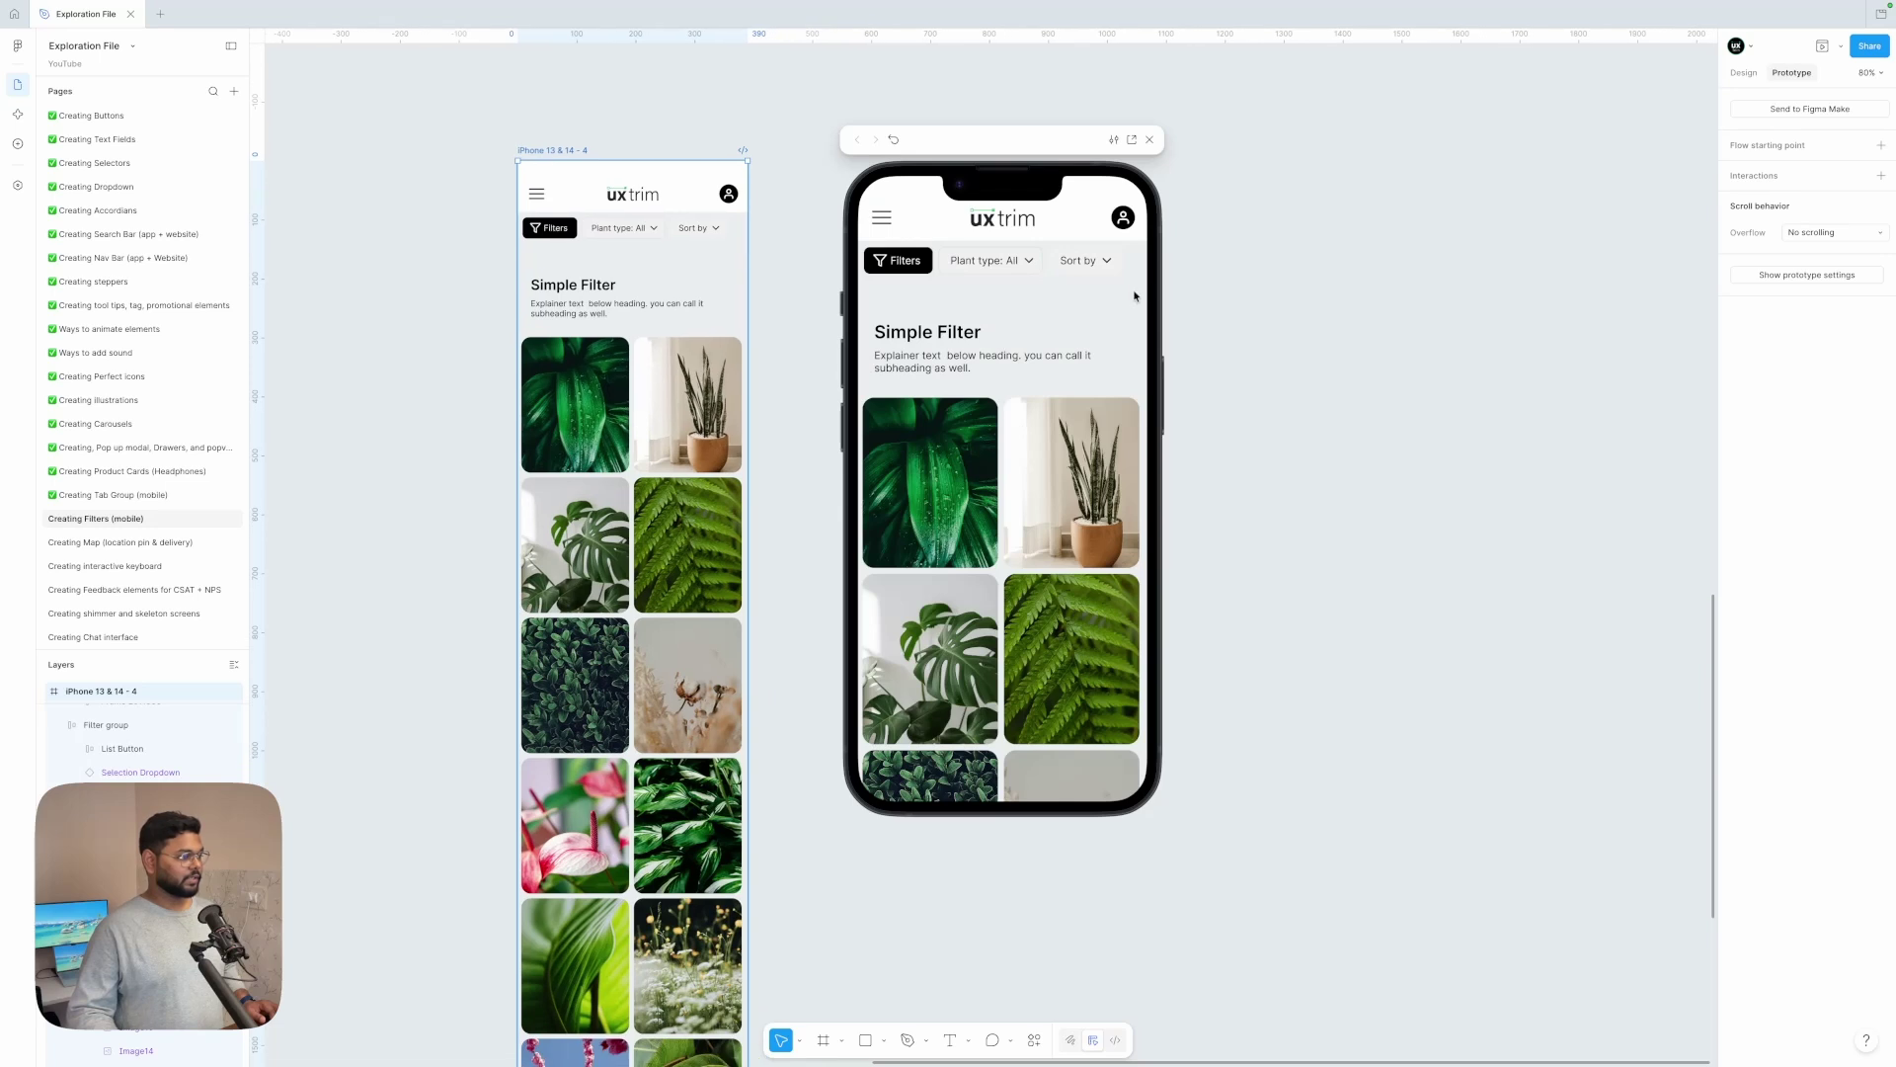
{"action": "left_click_drag", "start_coordinate": [1079, 155], "coordinate": [1330, 160]}
{"action": "key", "text": "Escape"}
- Expand the Plant type dropdown in the preview to check its layout beside the Filters and Sort by buttons
{"action": "scroll", "coordinate": [863, 253], "scroll_direction": "up", "scroll_amount": 3}
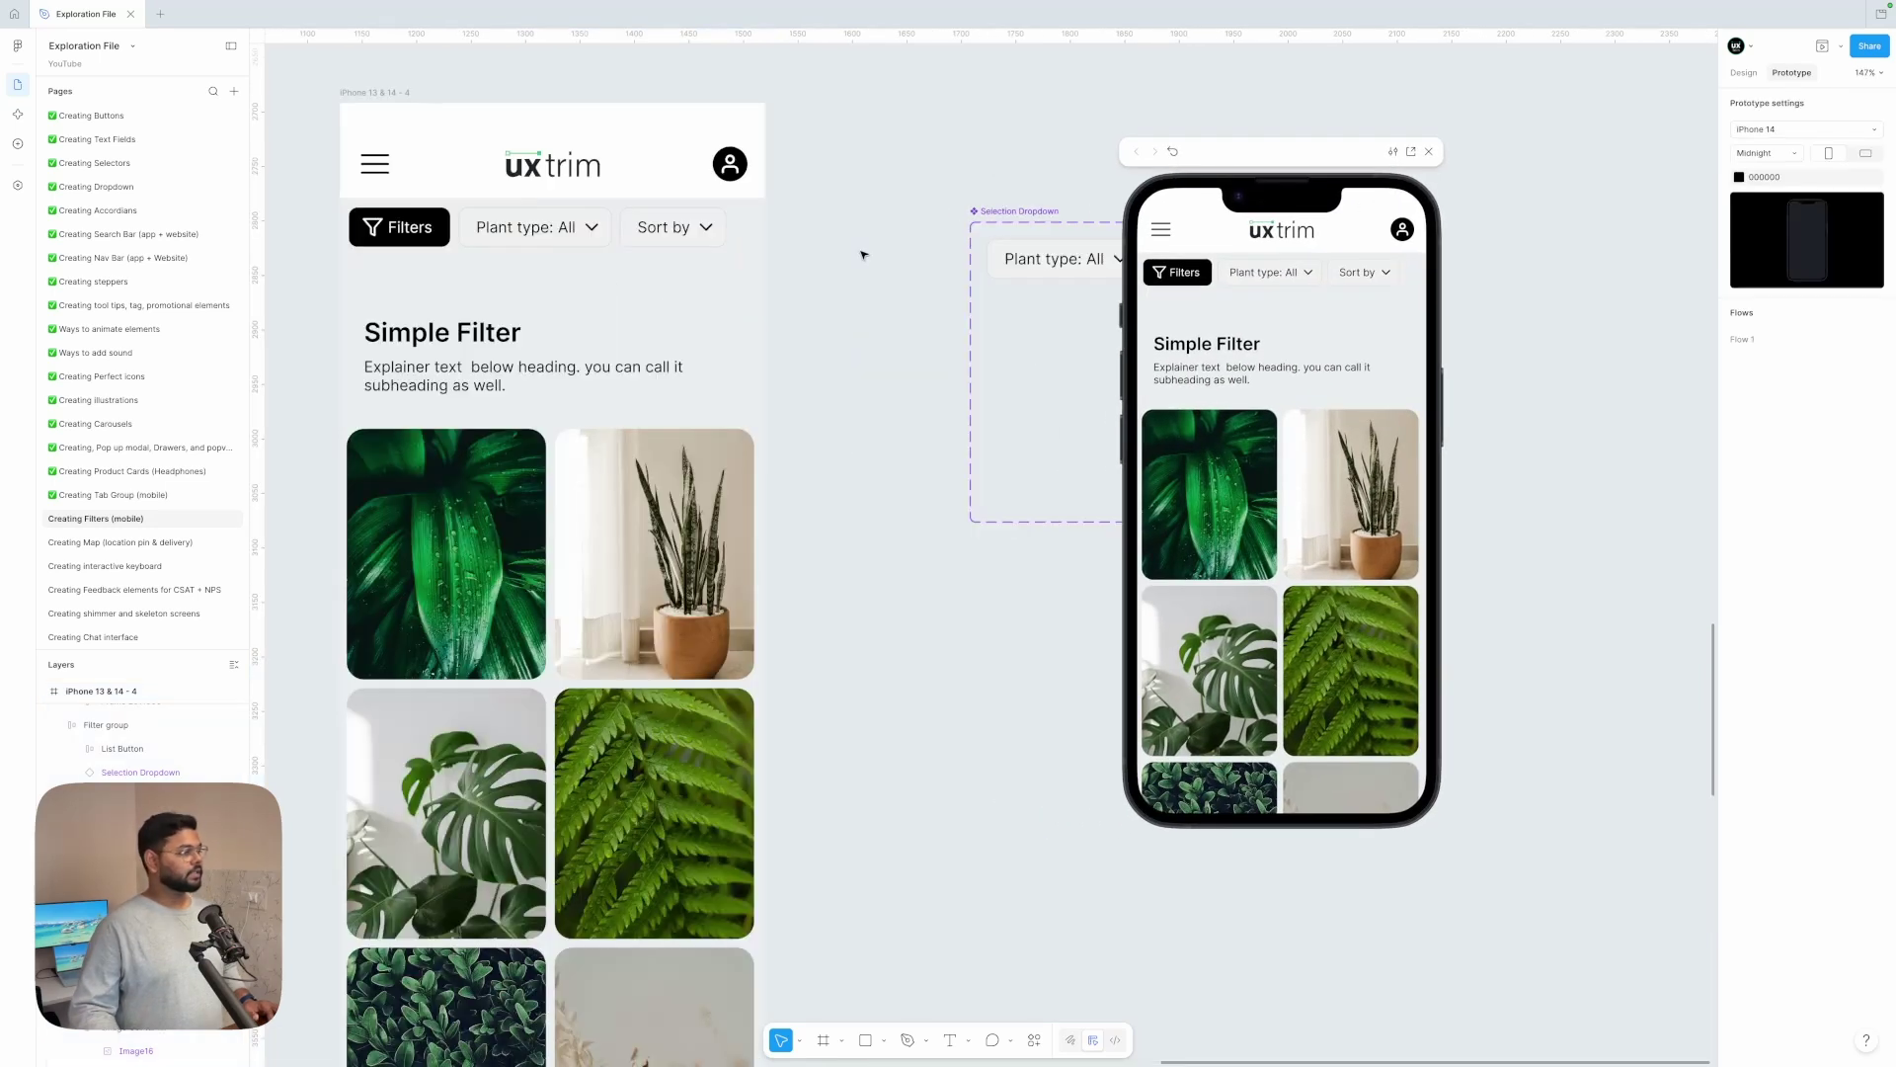
{"action": "scroll", "coordinate": [864, 254], "scroll_direction": "up", "scroll_amount": 3}
{"action": "scroll", "coordinate": [863, 254], "scroll_direction": "right", "scroll_amount": 2}
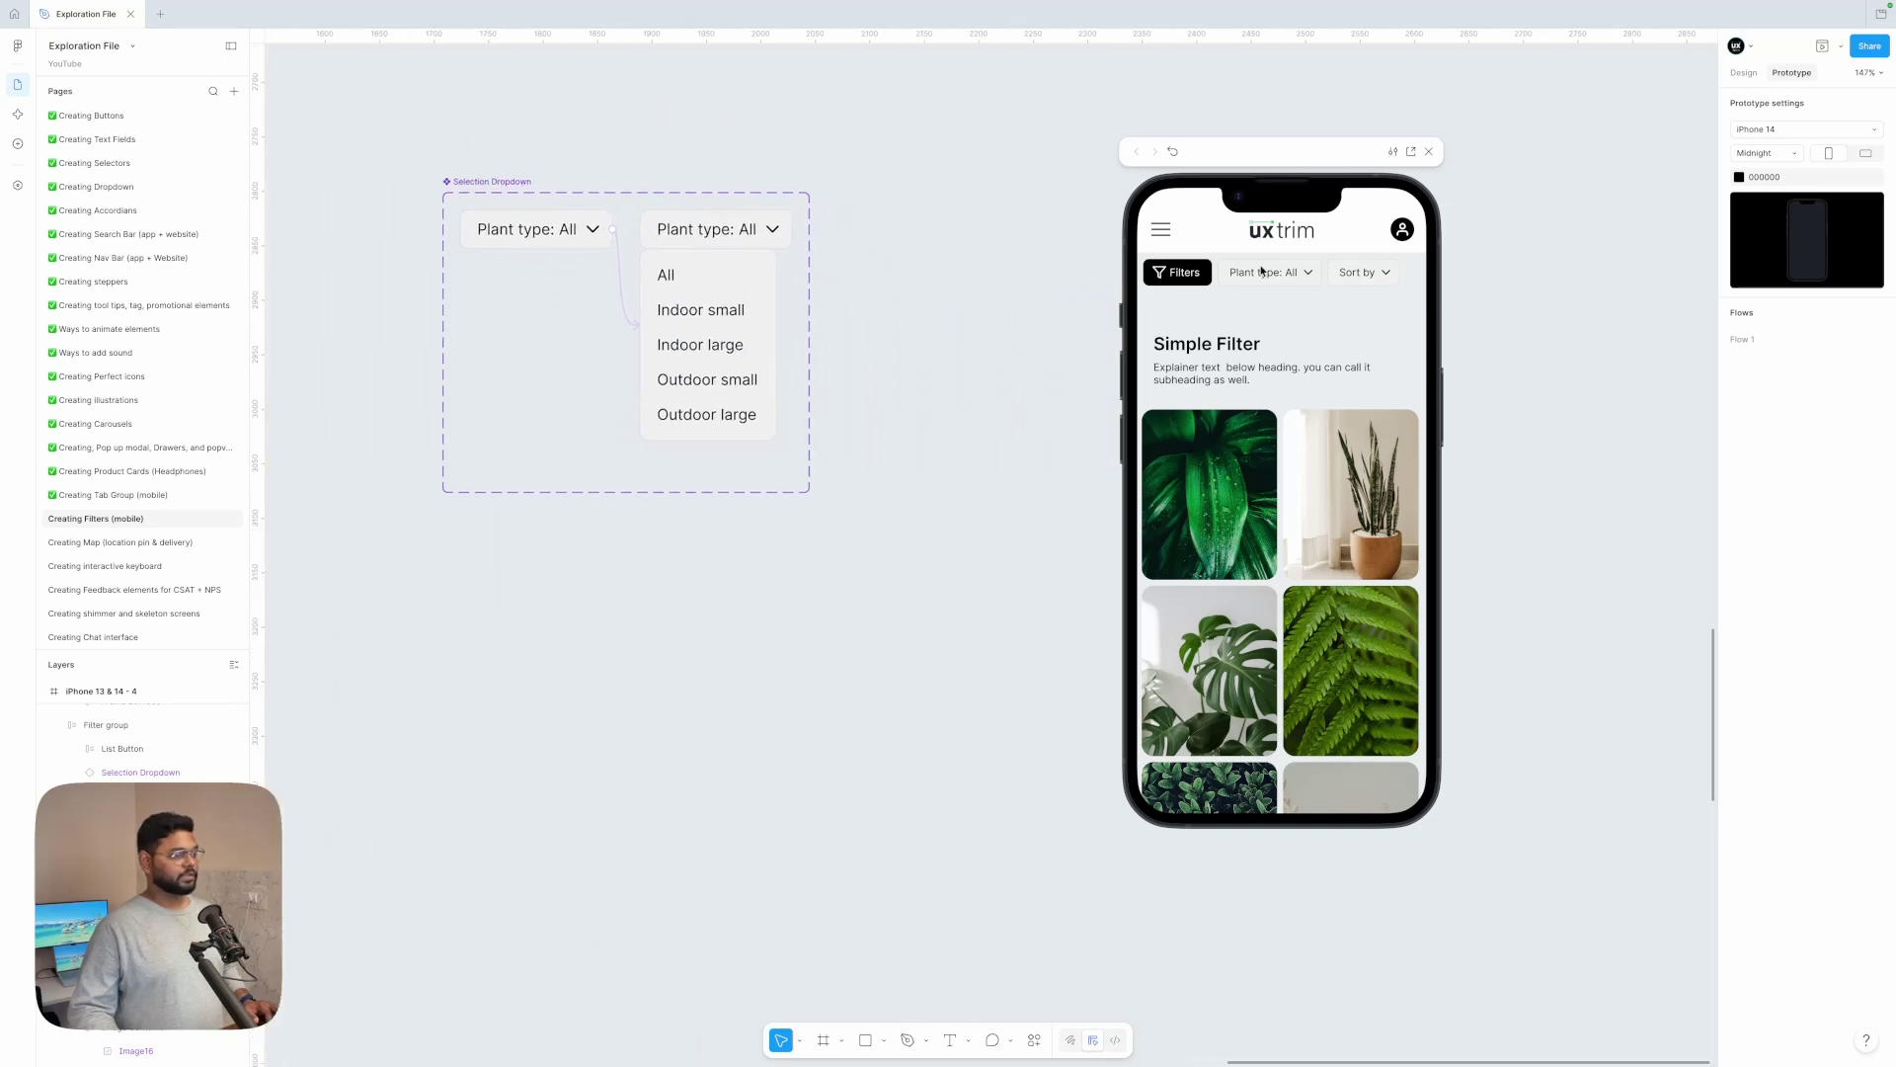
{"action": "left_click", "coordinate": [1281, 281]}
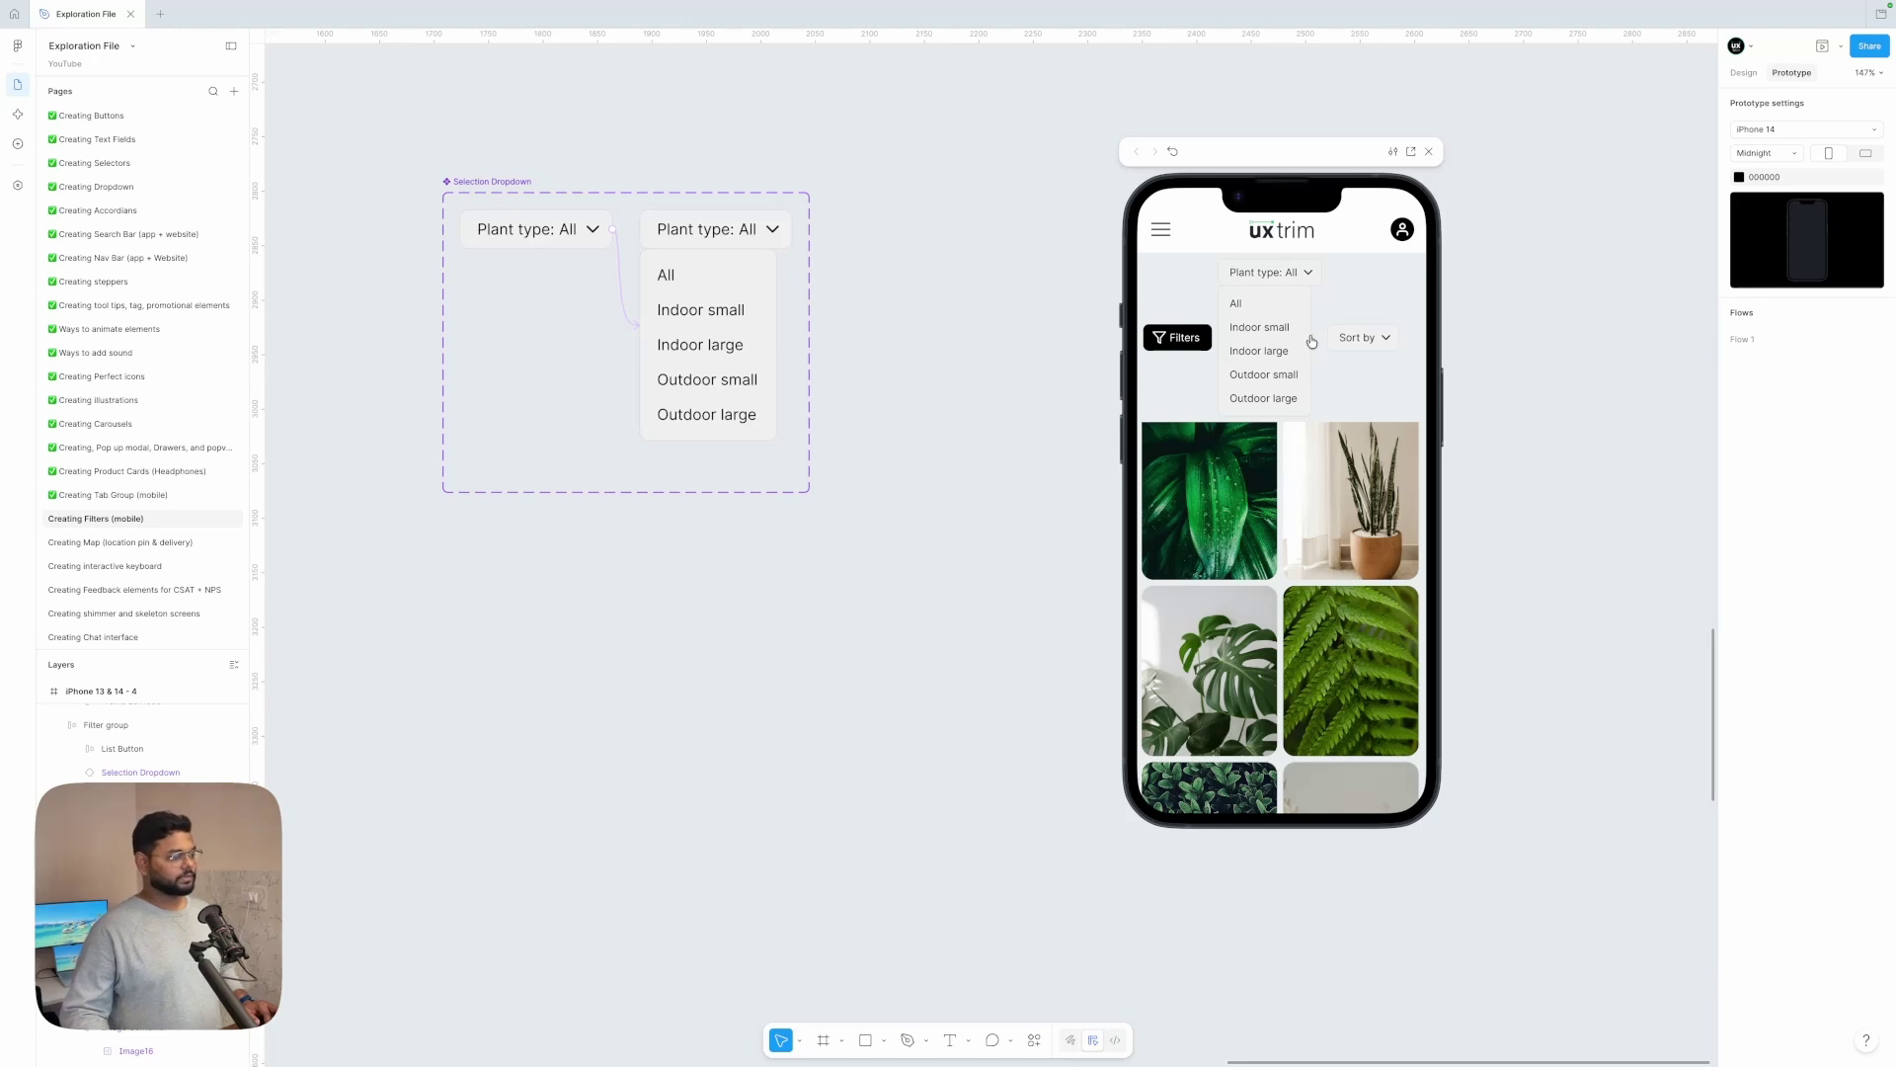
{"action": "scroll", "coordinate": [1008, 319], "scroll_direction": "left", "scroll_amount": 10}
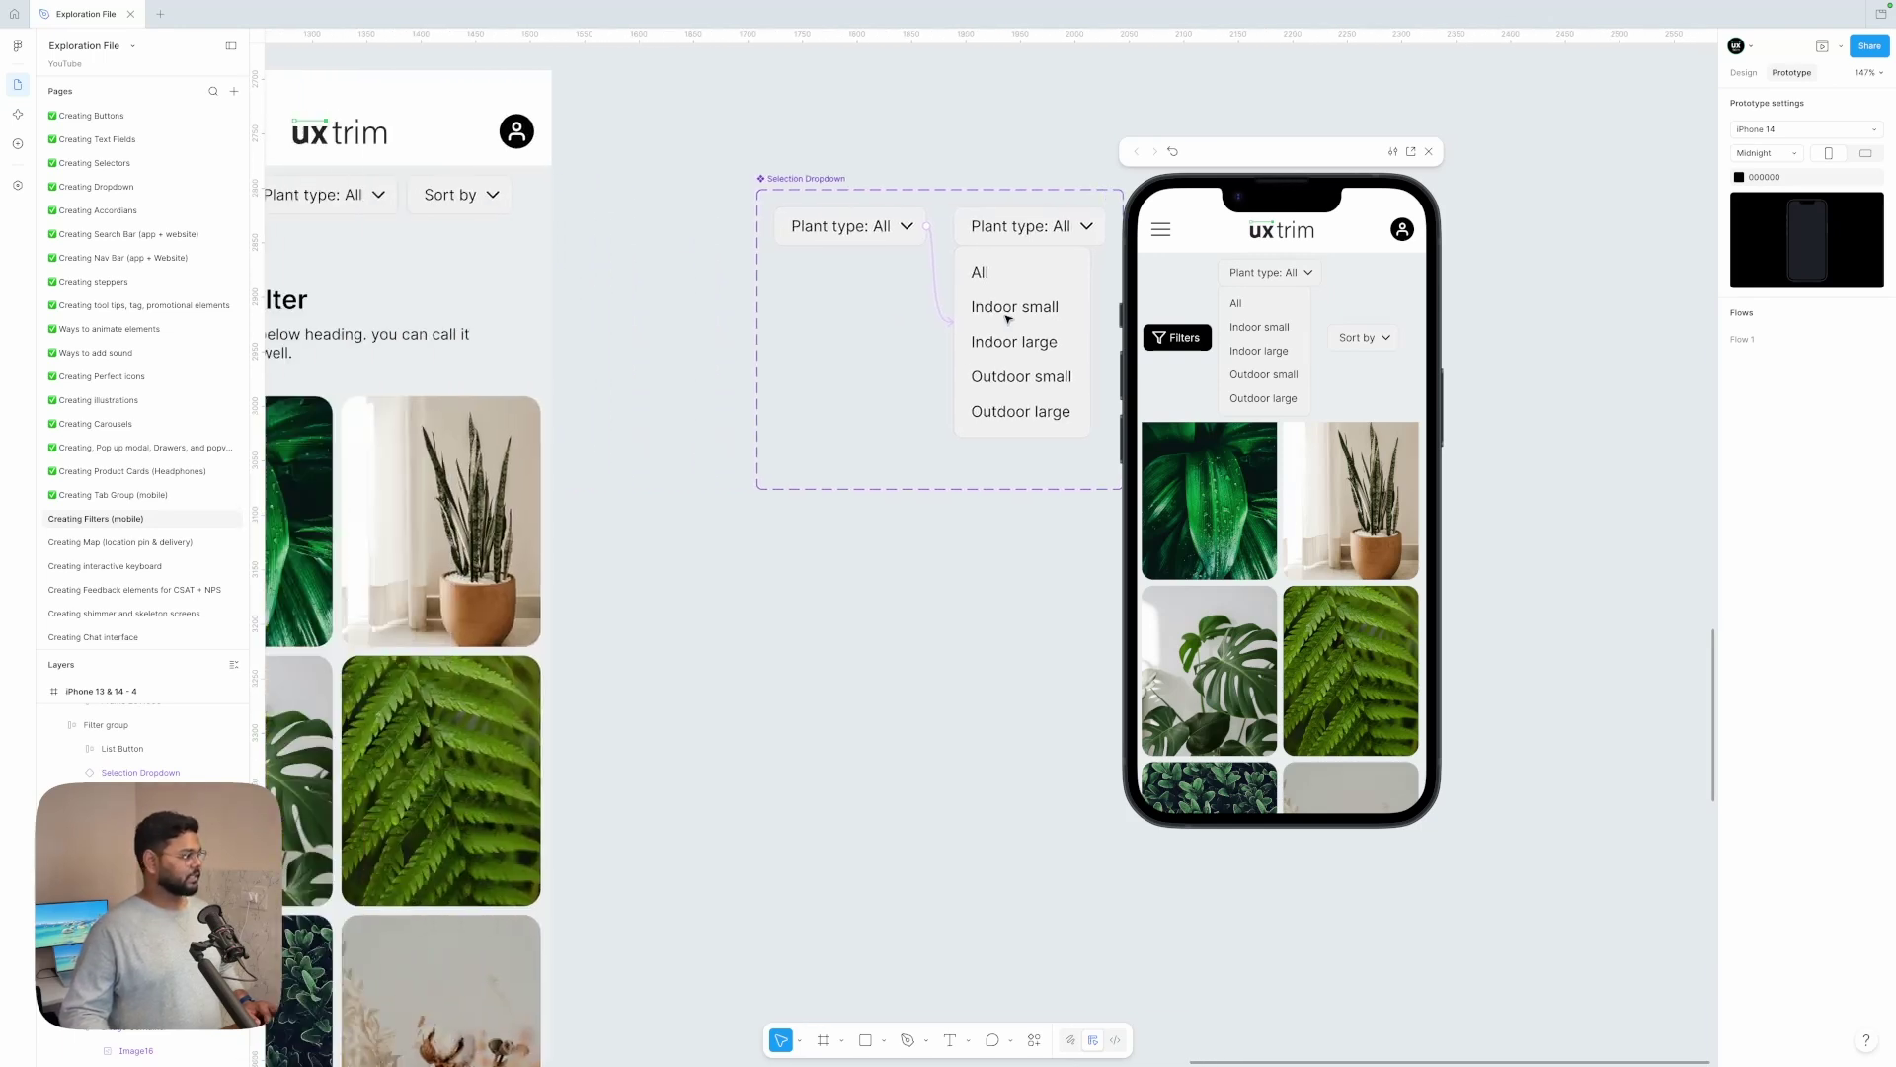
- Align the Filter group's auto layout contents to the top left and check the expanded dropdown row in the preview
{"action": "left_click", "coordinate": [726, 215]}
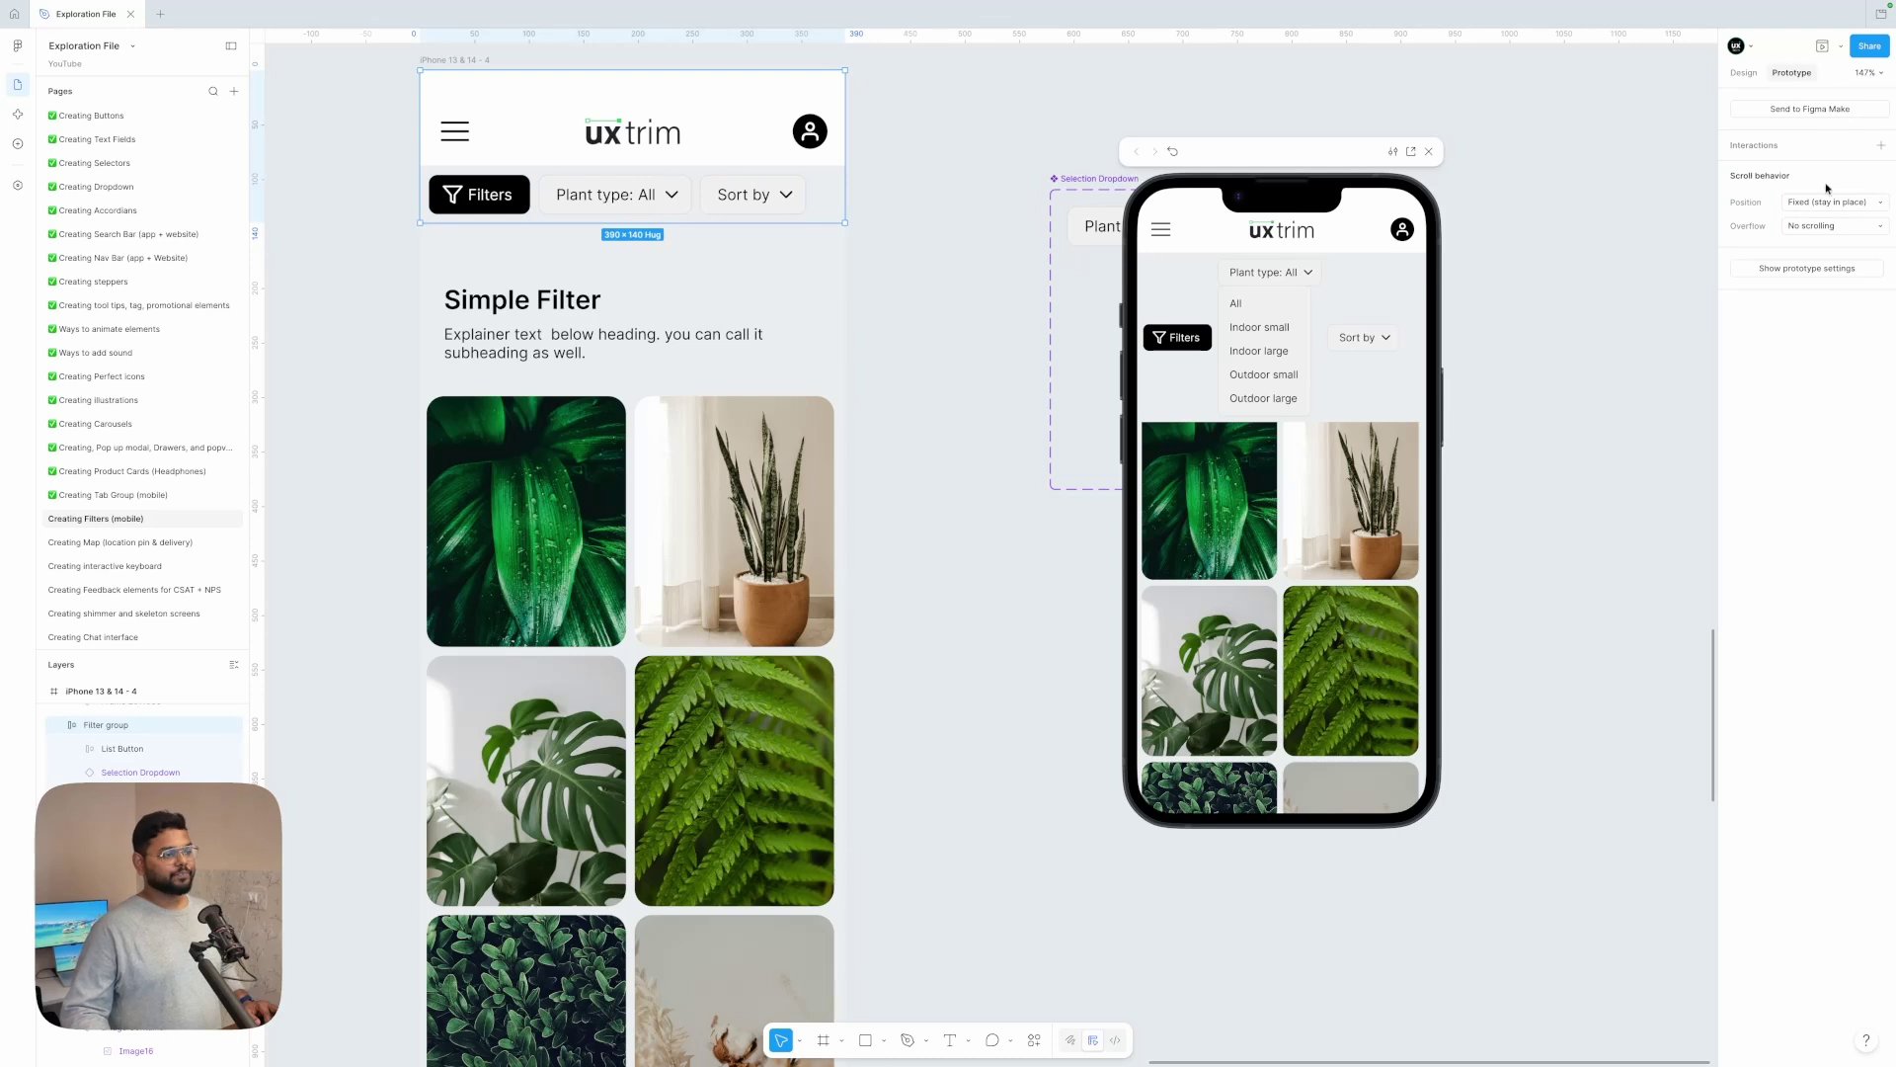
{"action": "left_click", "coordinate": [1744, 73]}
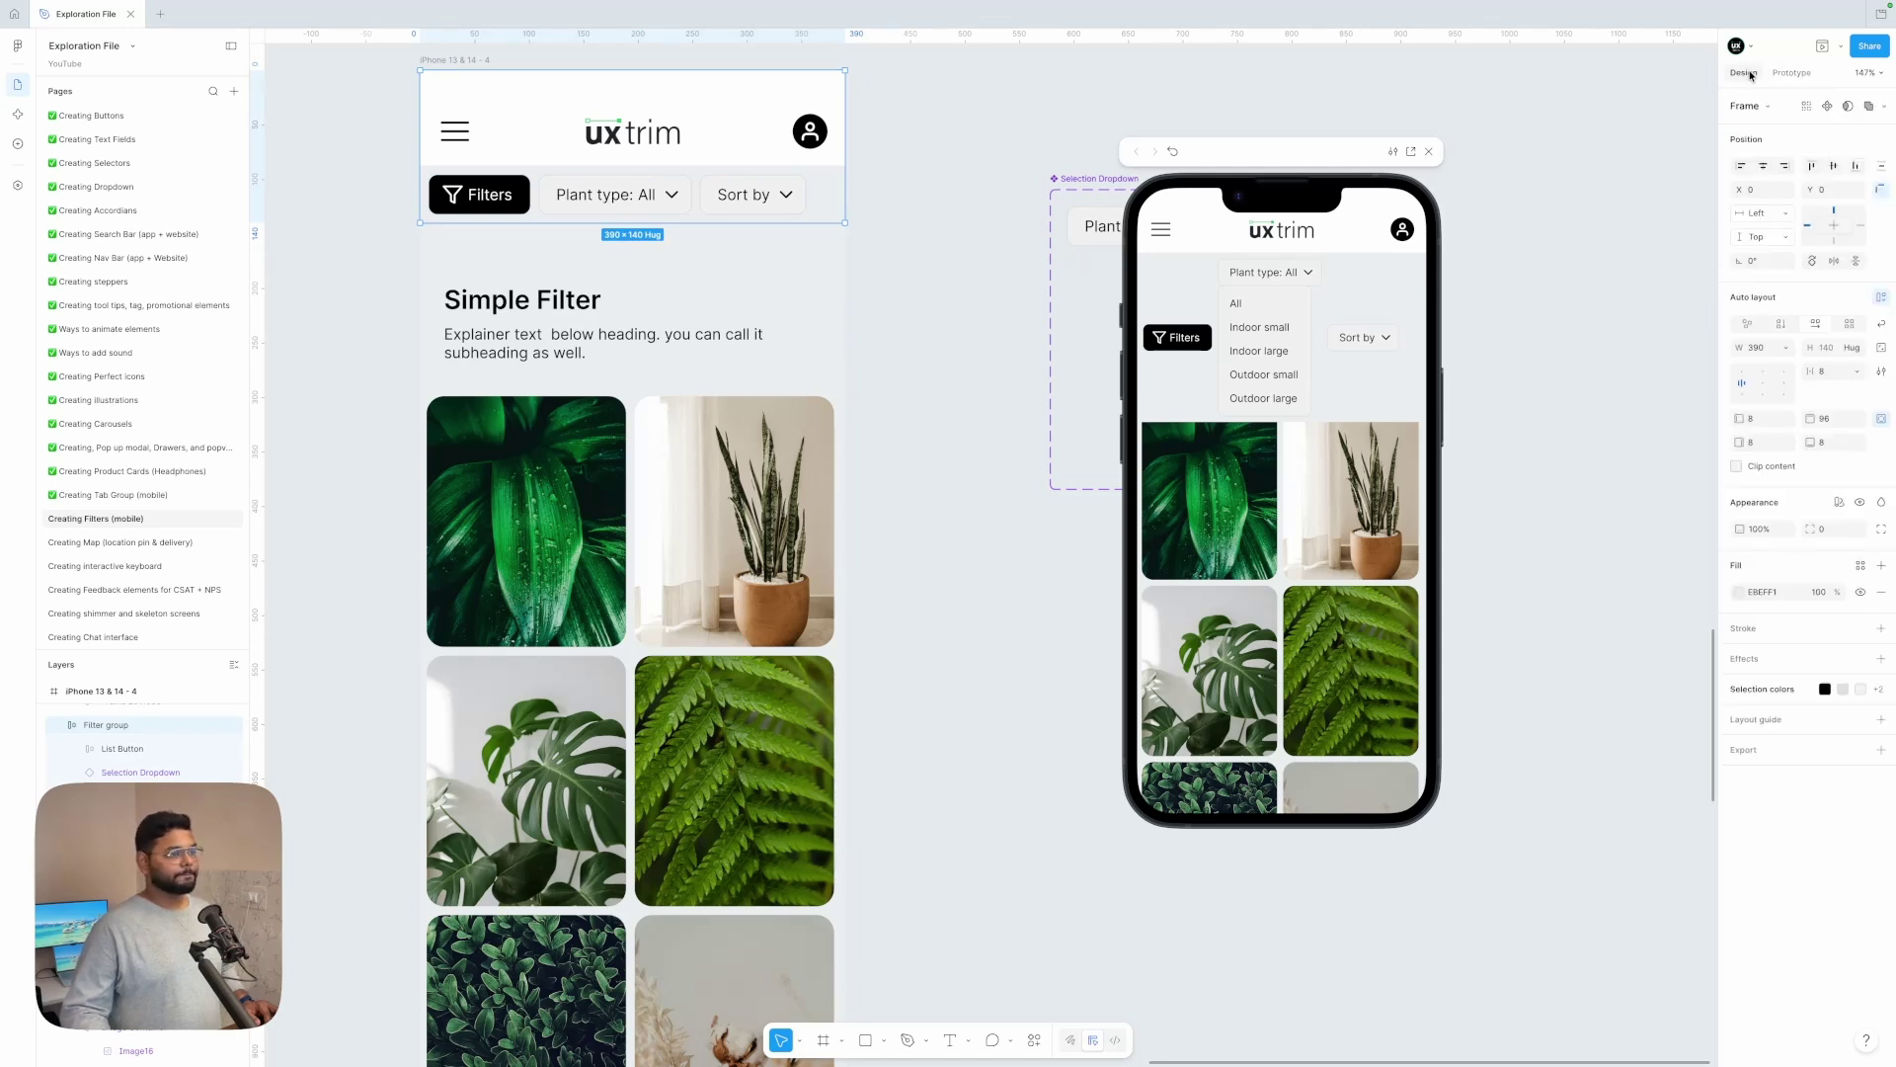
{"action": "left_click", "coordinate": [1742, 373]}
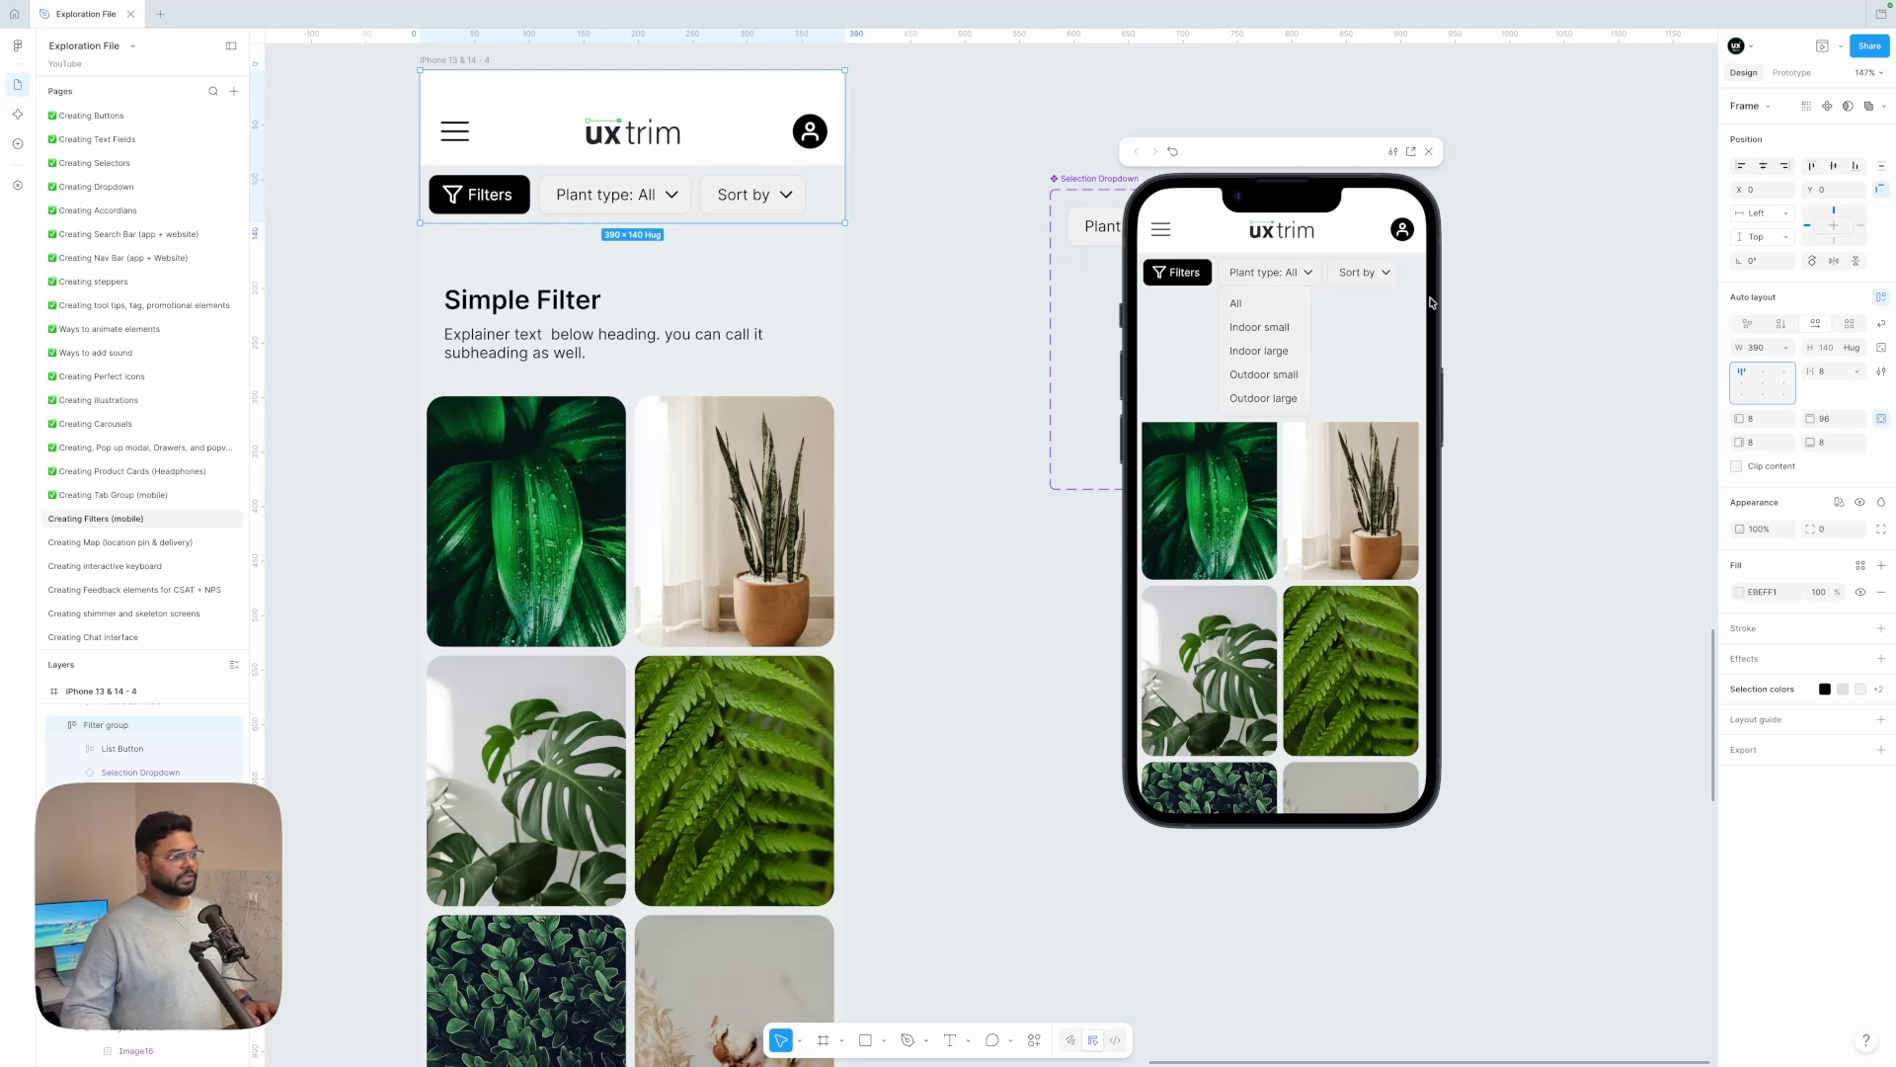
{"action": "left_click", "coordinate": [1336, 352]}
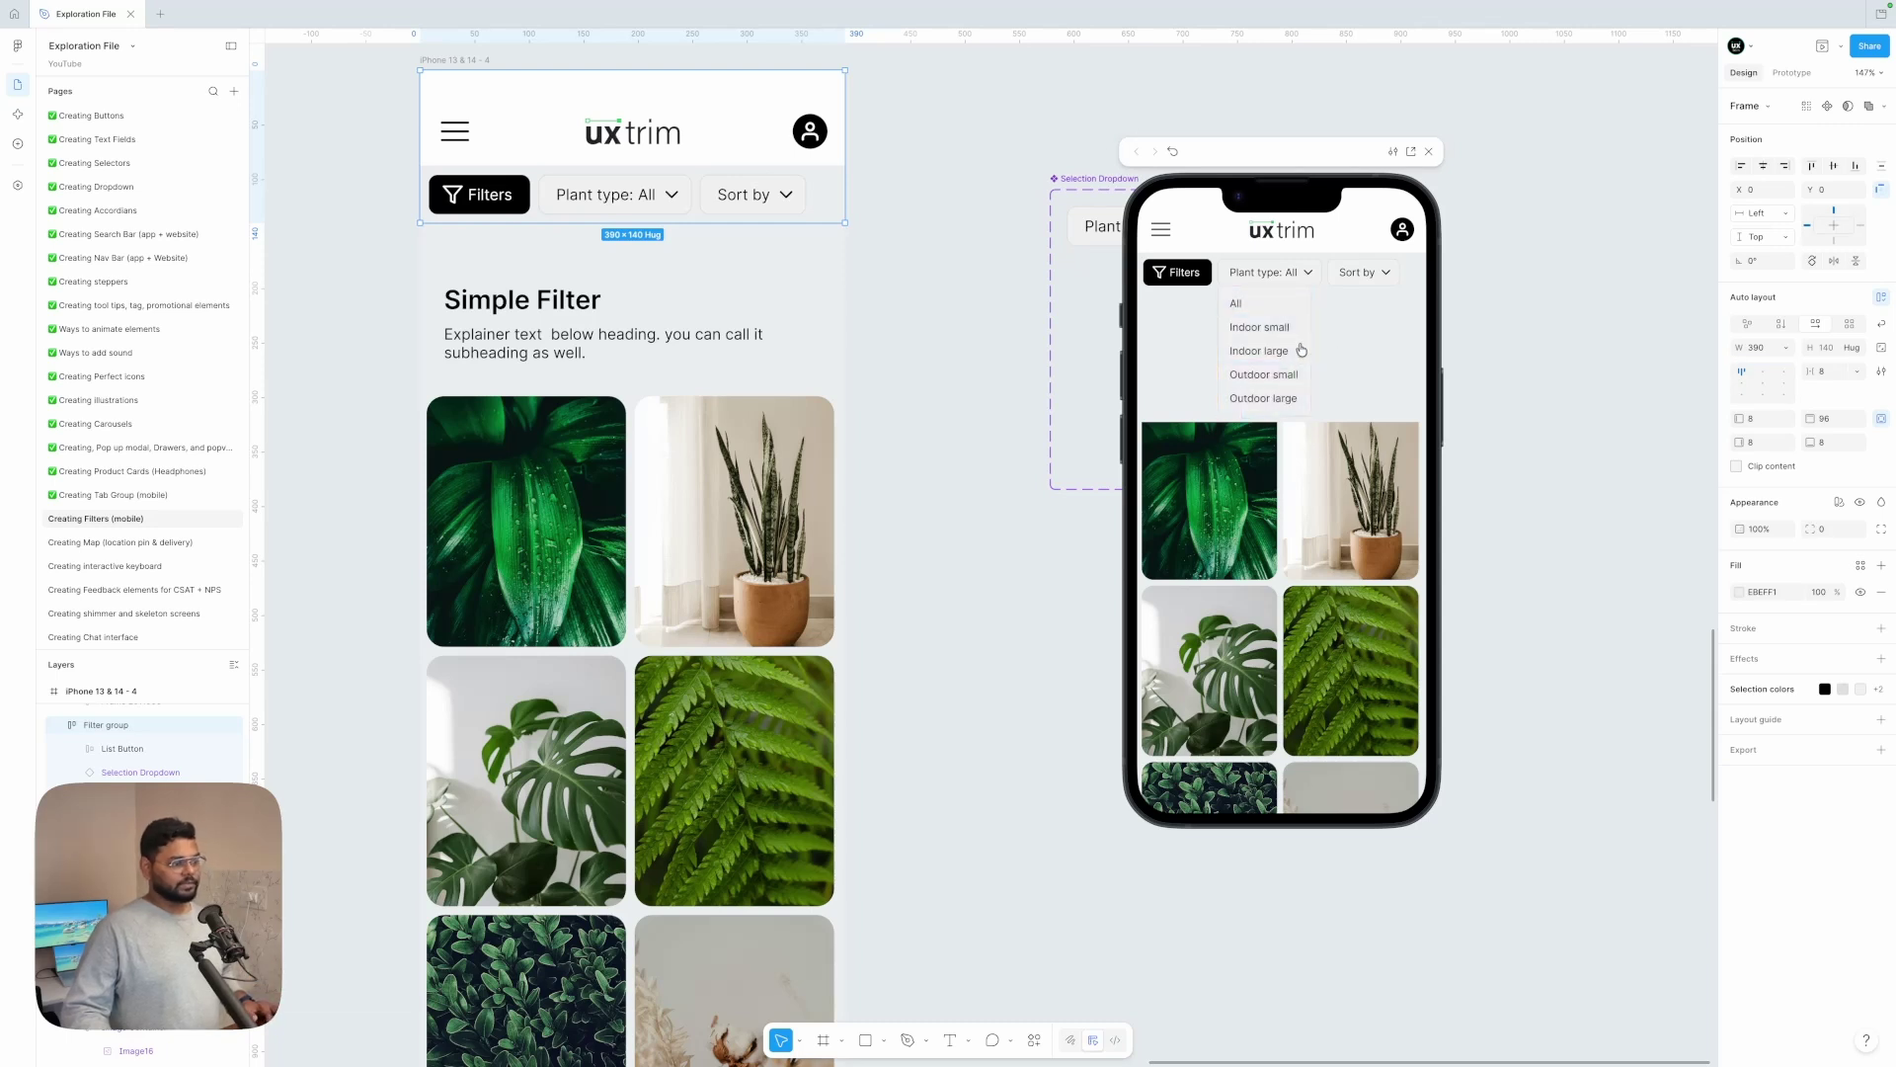
- Make the options list in the open Selection Dropdown variant ignore auto layout
{"action": "scroll", "coordinate": [1053, 355], "scroll_direction": "right", "scroll_amount": 5}
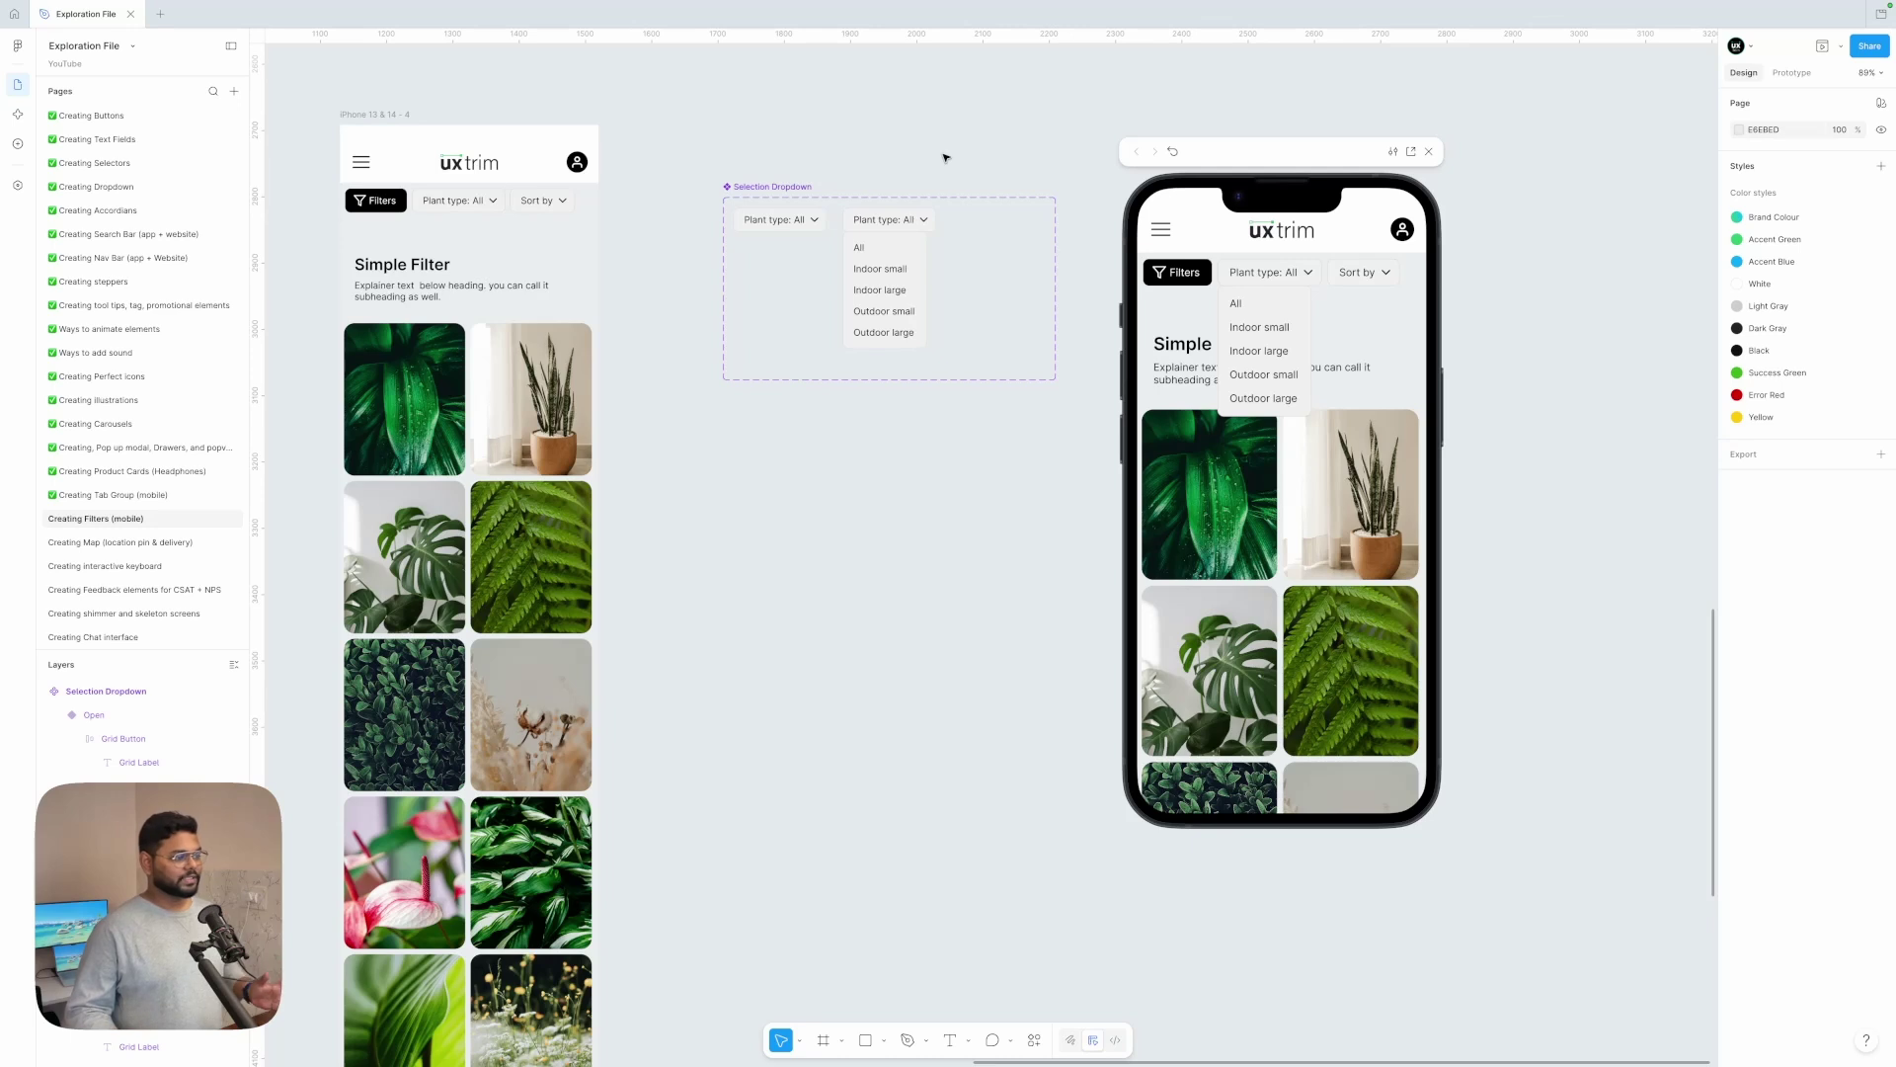
{"action": "left_click", "coordinate": [882, 275]}
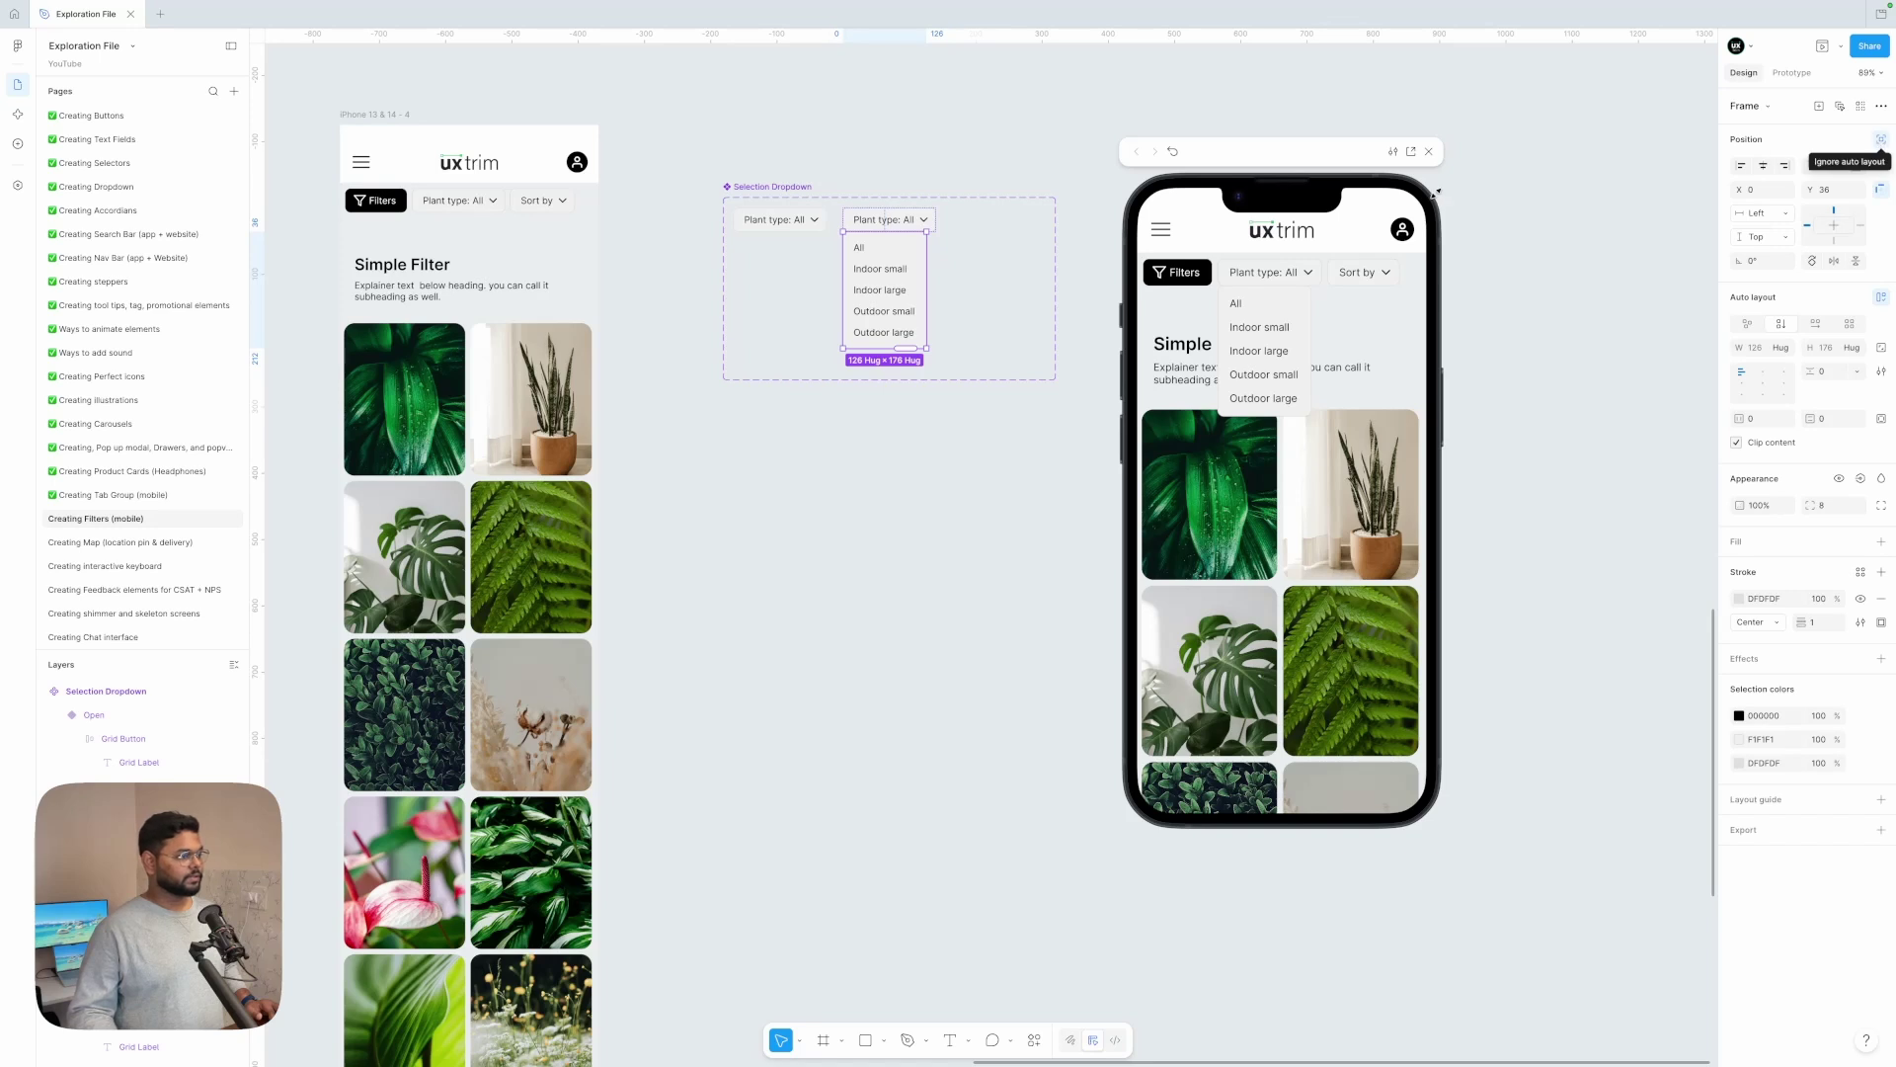
- Set the fill of the Filter group frame in iPhone 13 & 14 - 4 to white, FFFFFF
{"action": "left_click", "coordinate": [576, 211]}
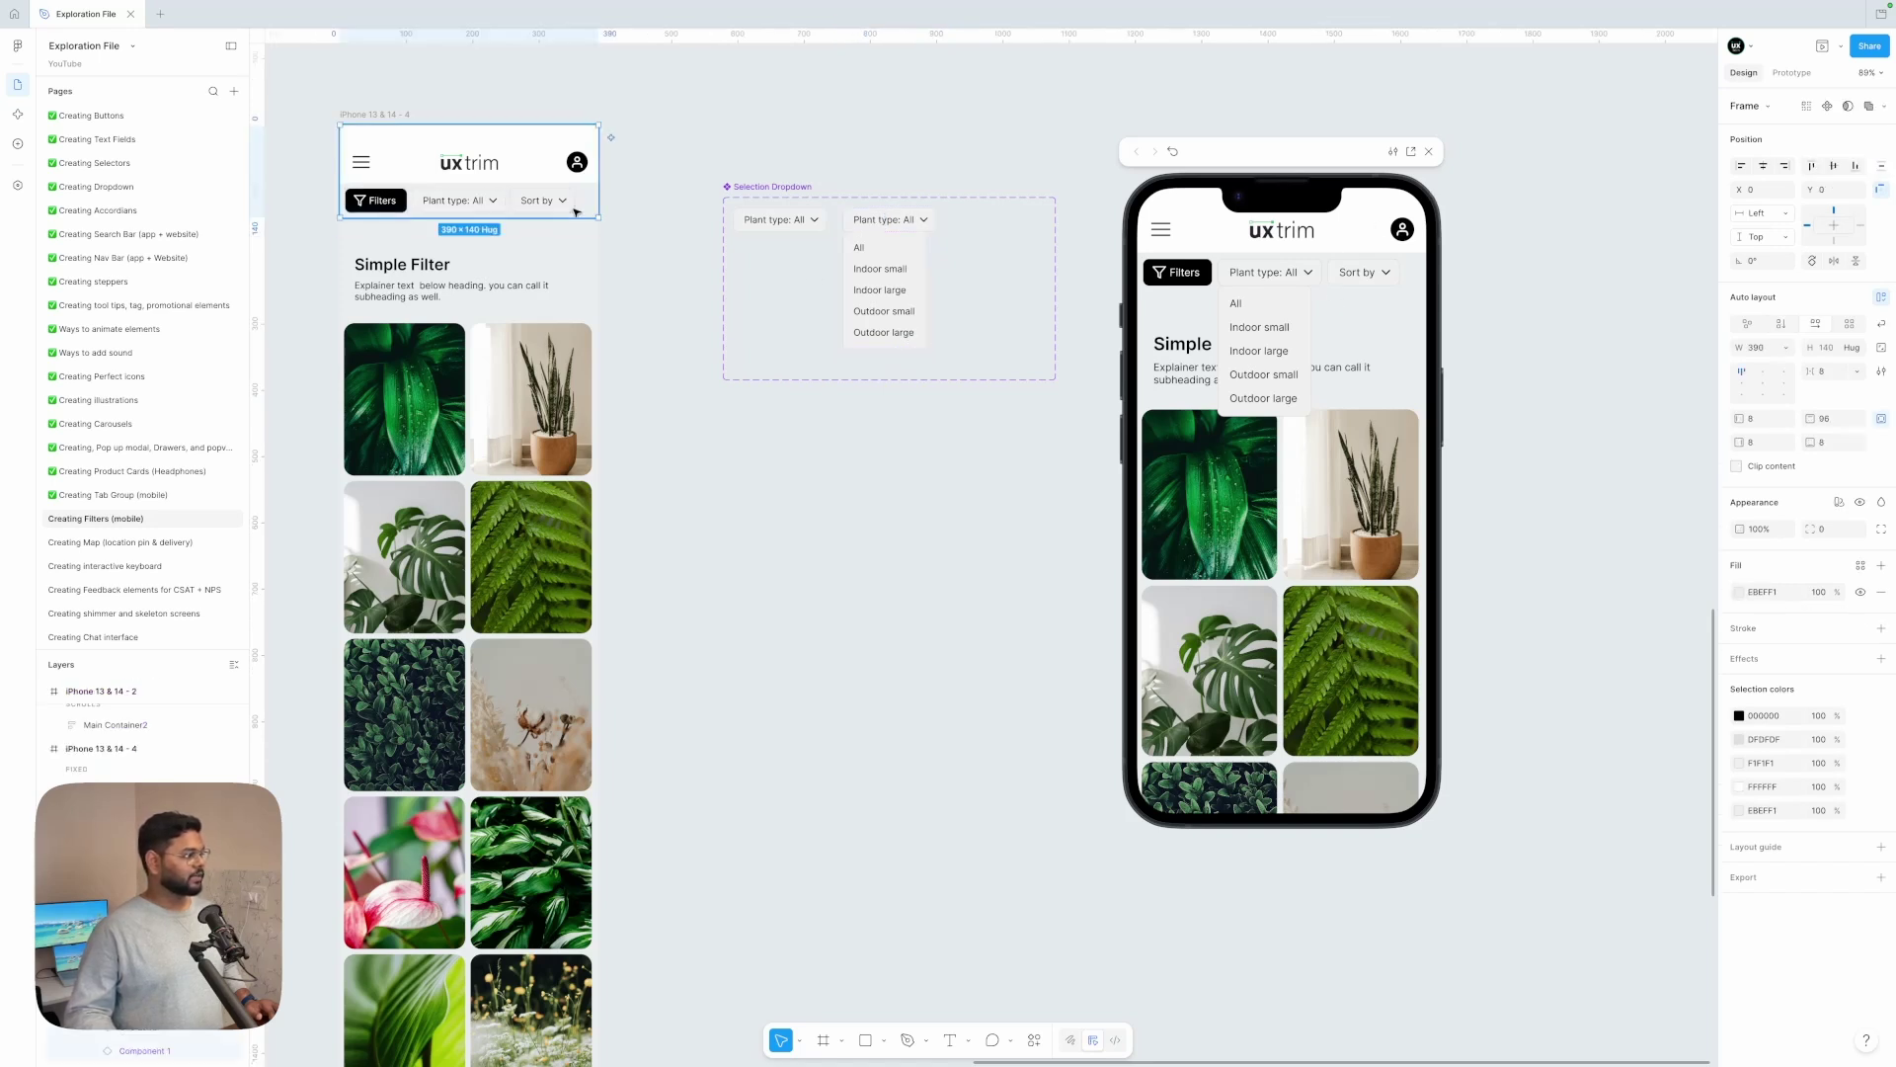
{"action": "left_click", "coordinate": [1740, 593]}
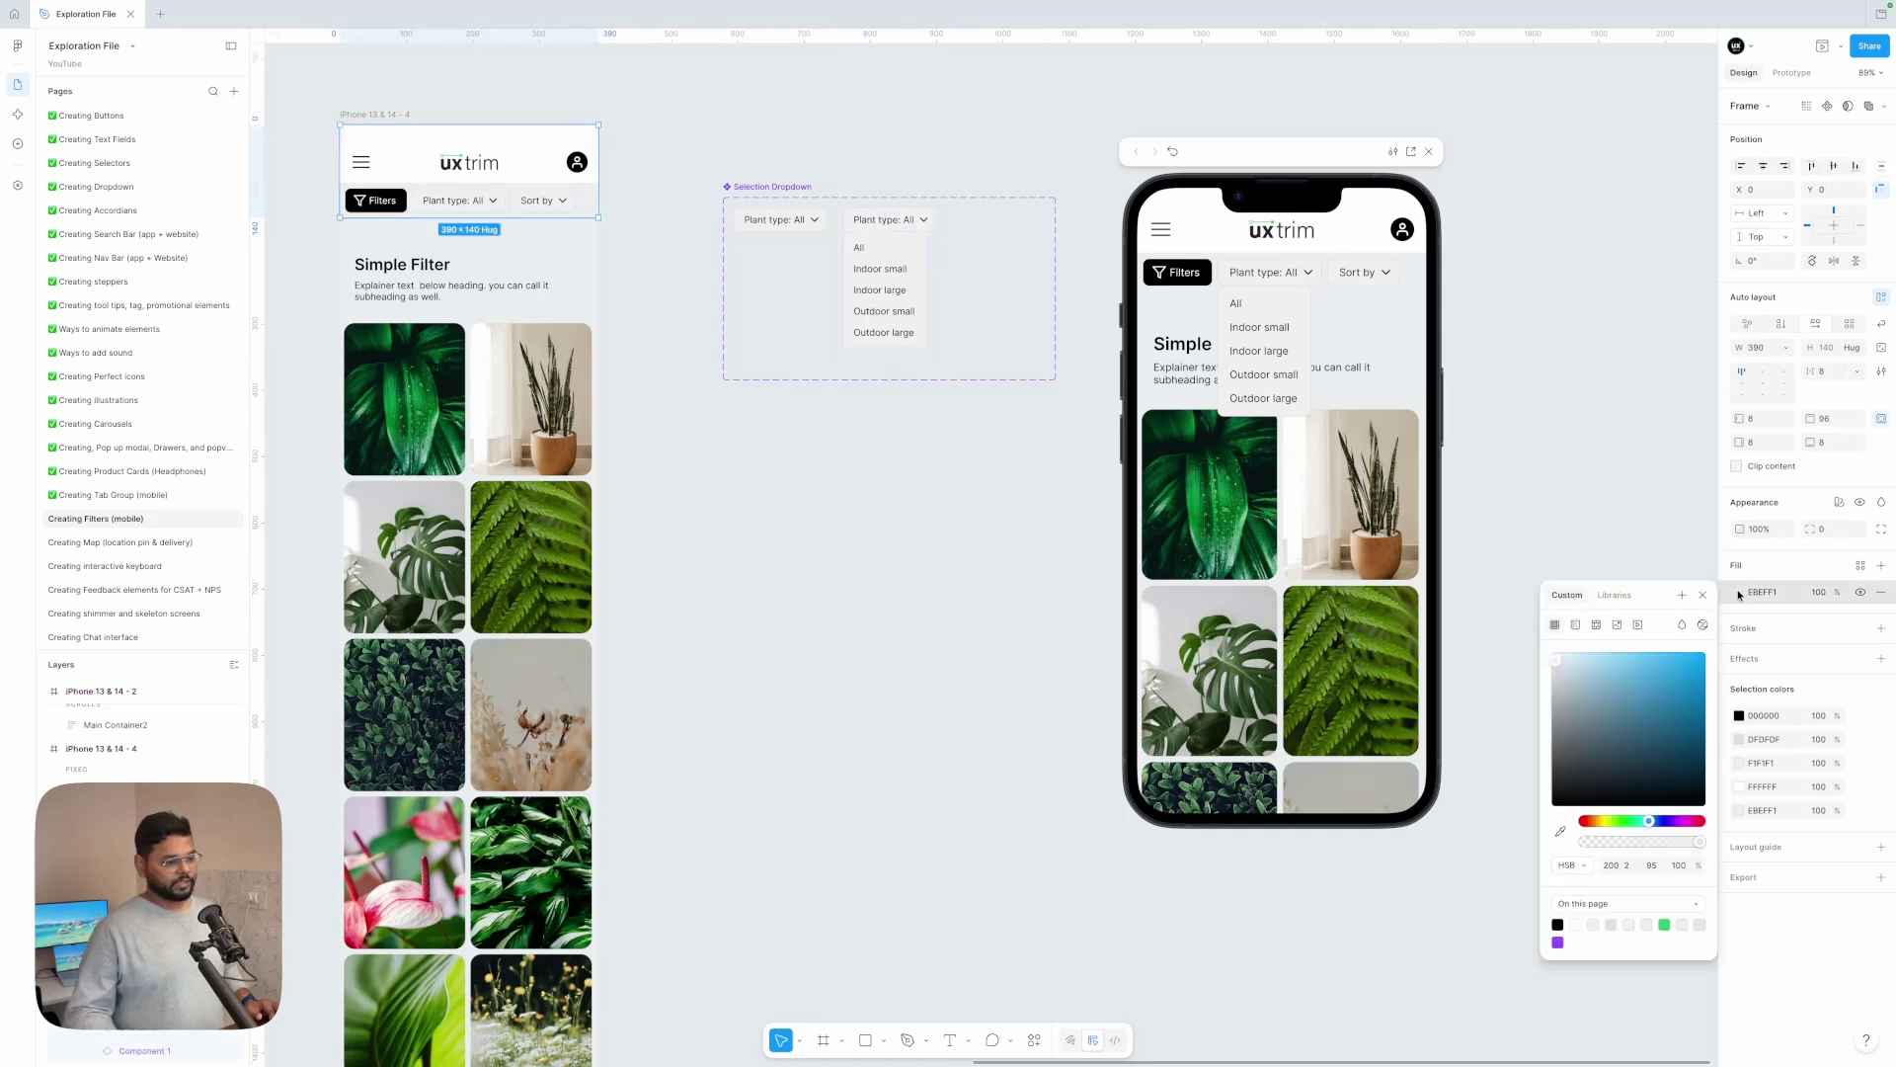
{"action": "left_click_drag", "start_coordinate": [1601, 677], "coordinate": [1575, 539]}
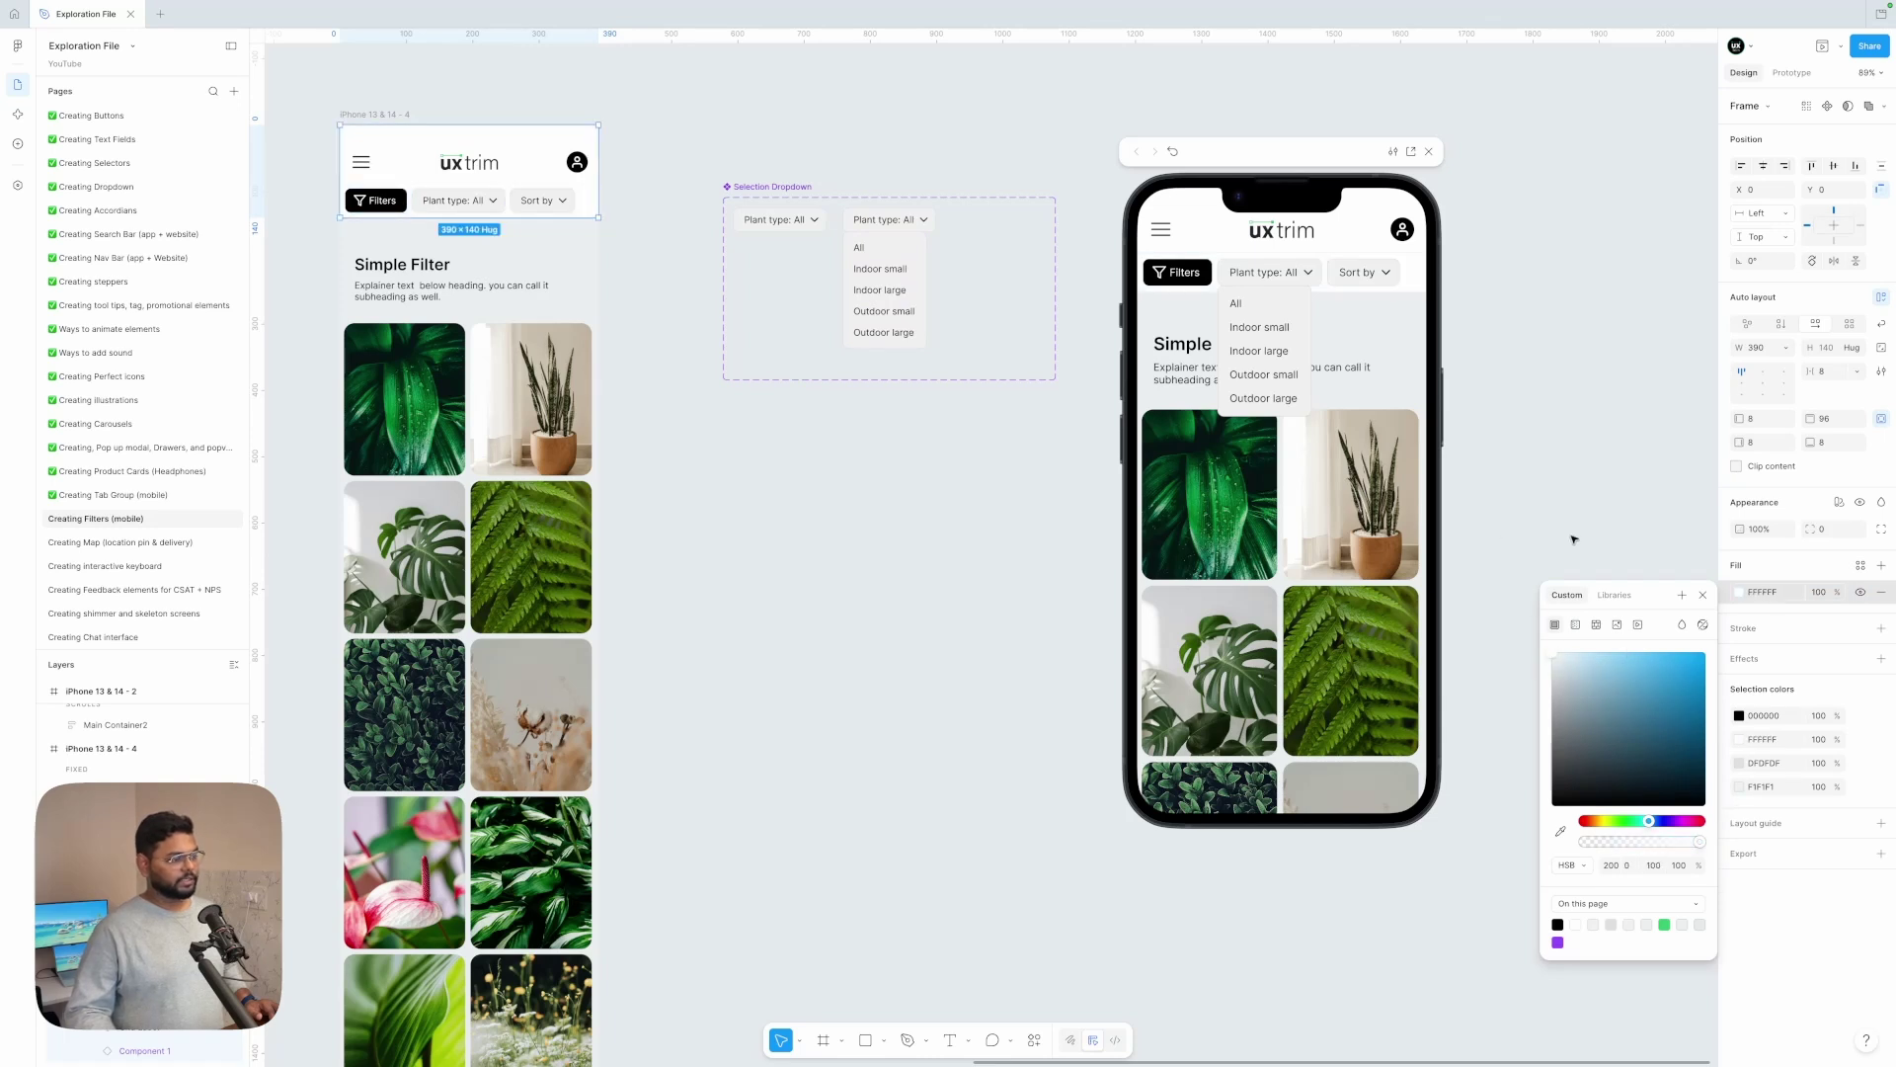
{"action": "scroll", "coordinate": [849, 309], "scroll_direction": "right", "scroll_amount": 1}
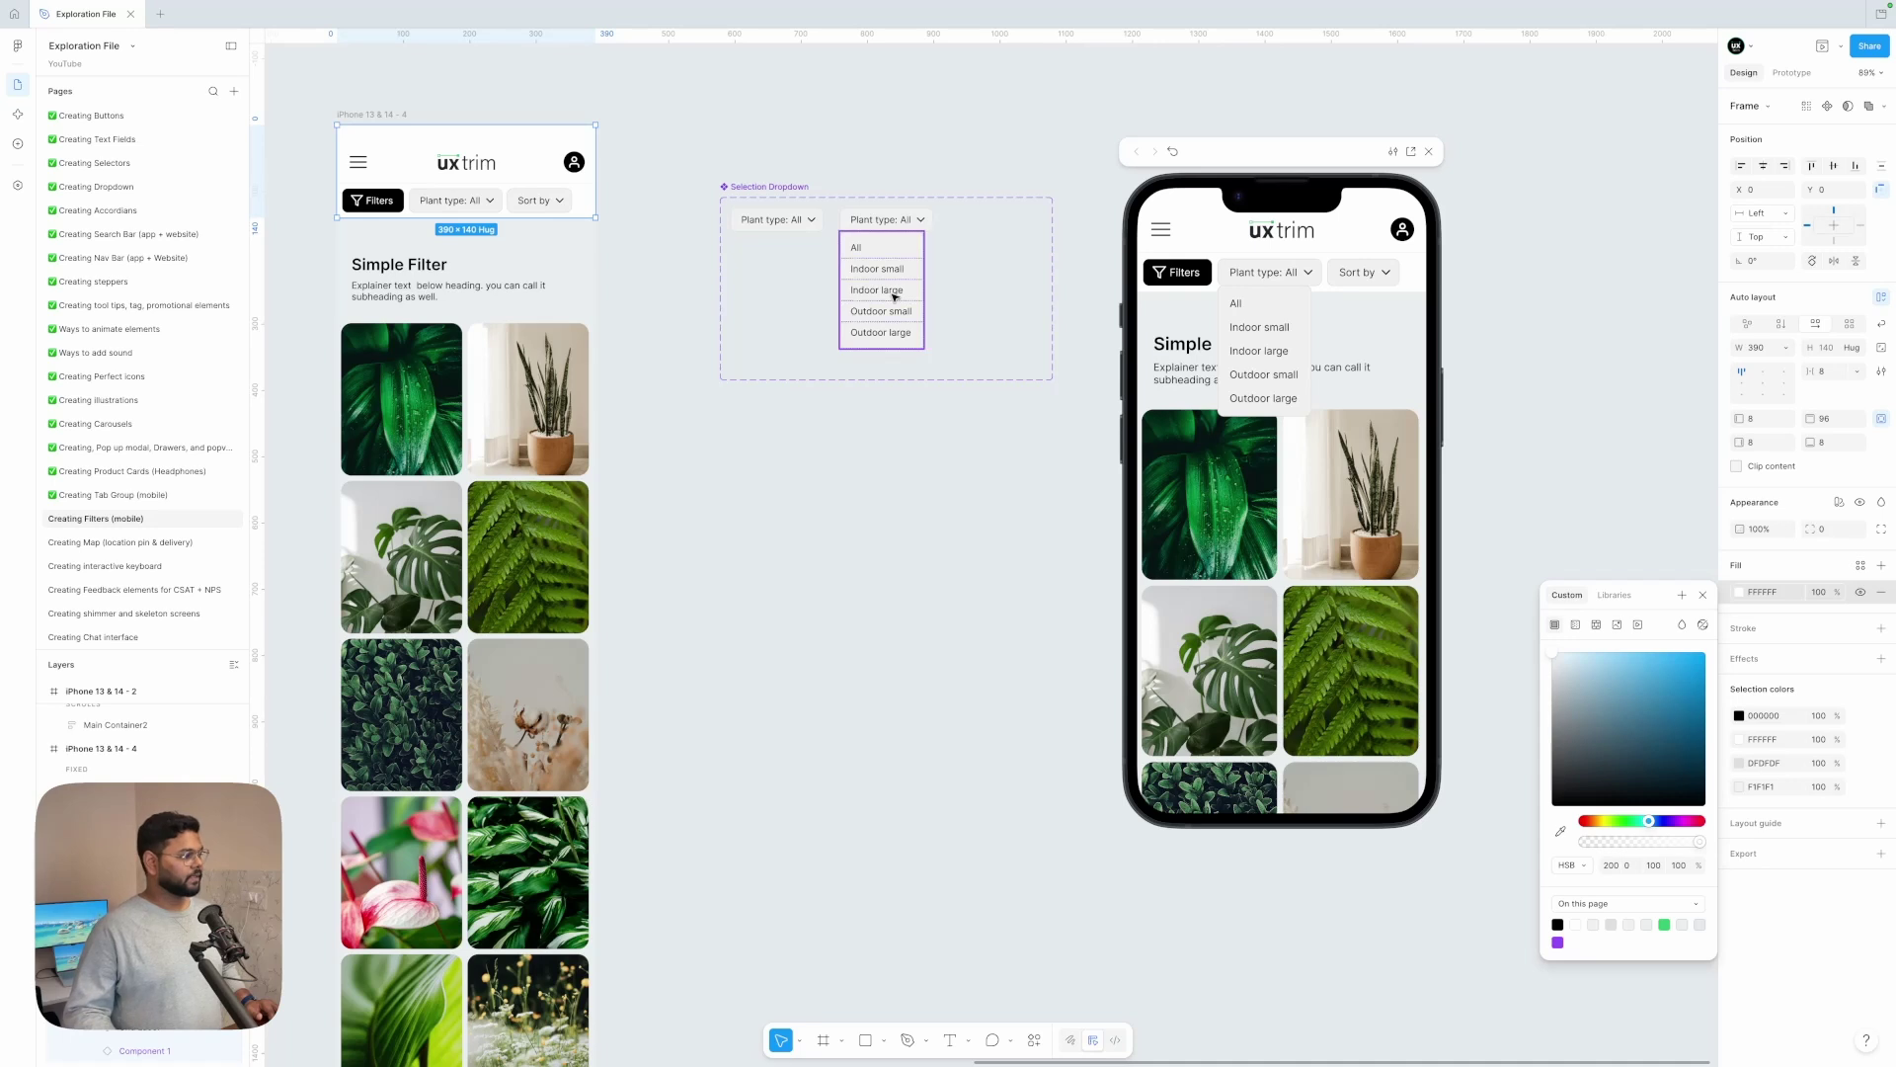
- Test the Plant type dropdown in the preview with the Indoor small, Indoor large, Outdoor small and Outdoor large filters
{"action": "left_click", "coordinate": [1265, 327]}
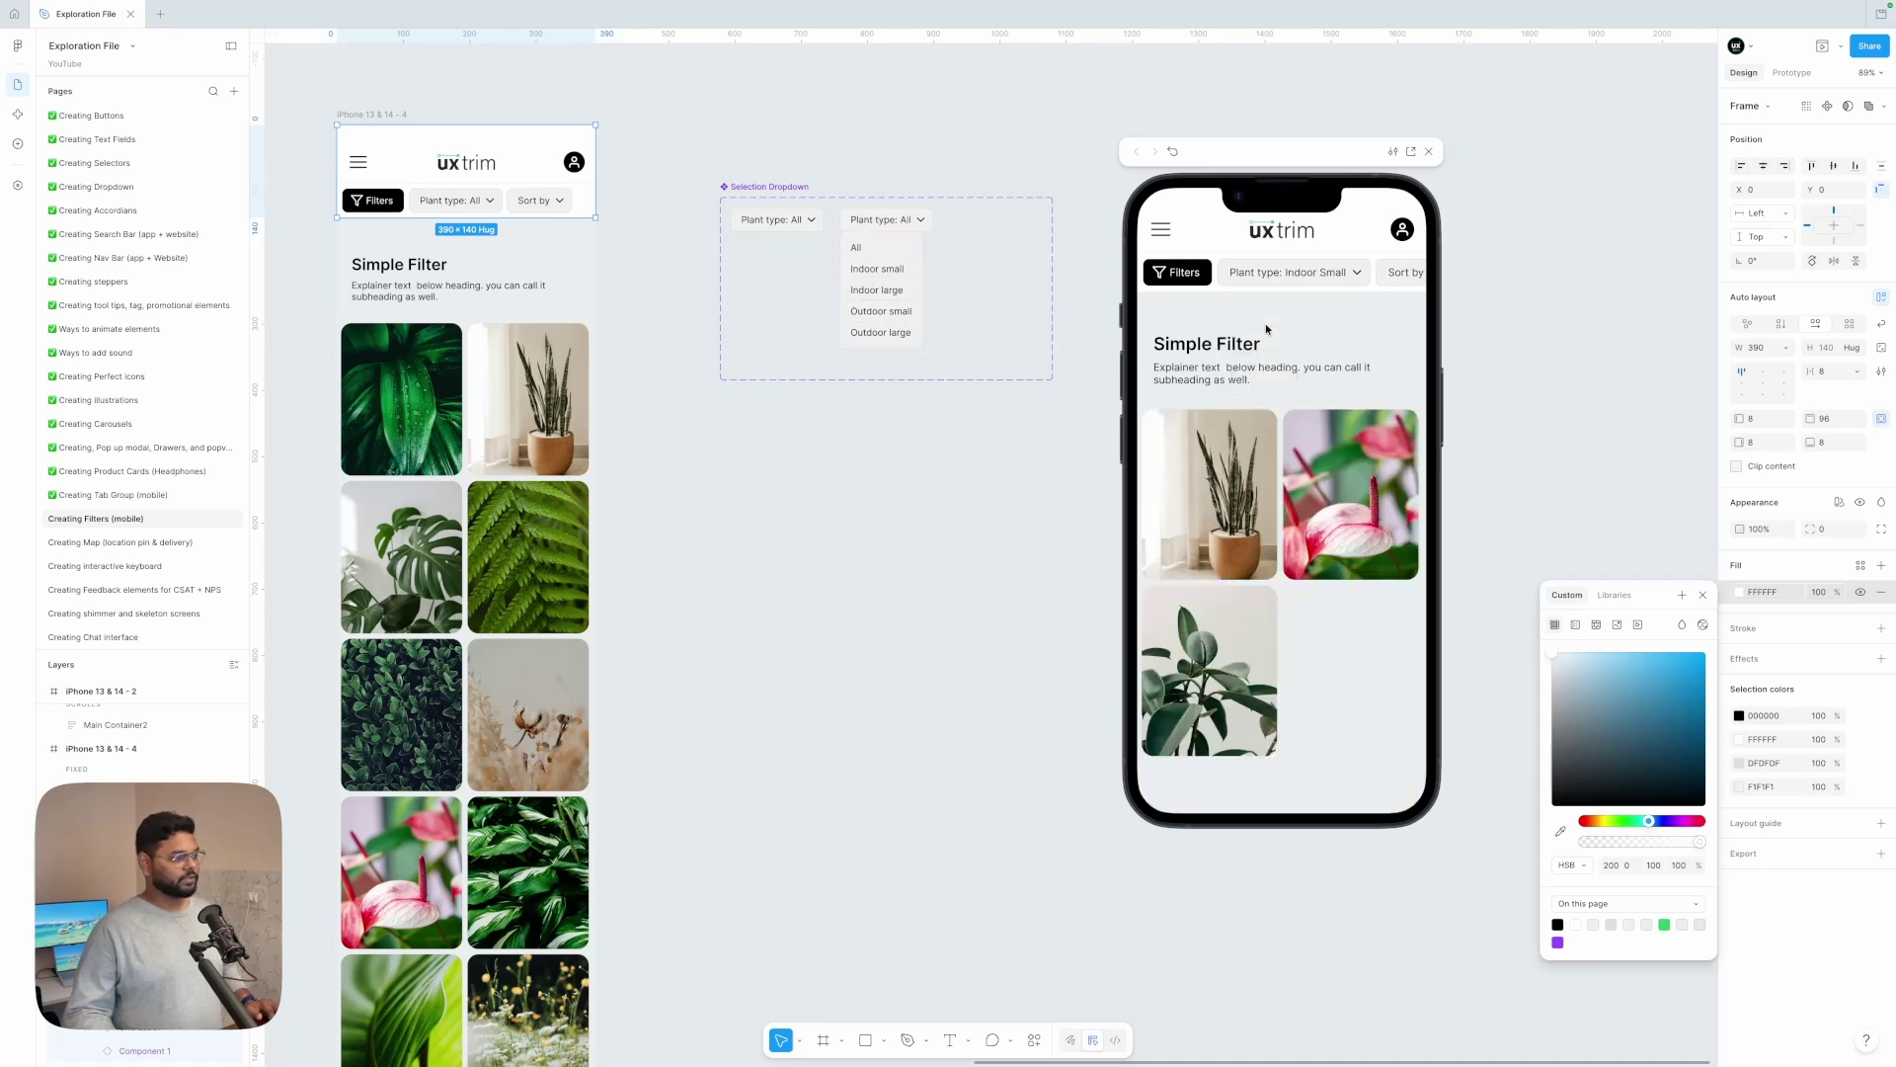
{"action": "left_click", "coordinate": [1281, 276]}
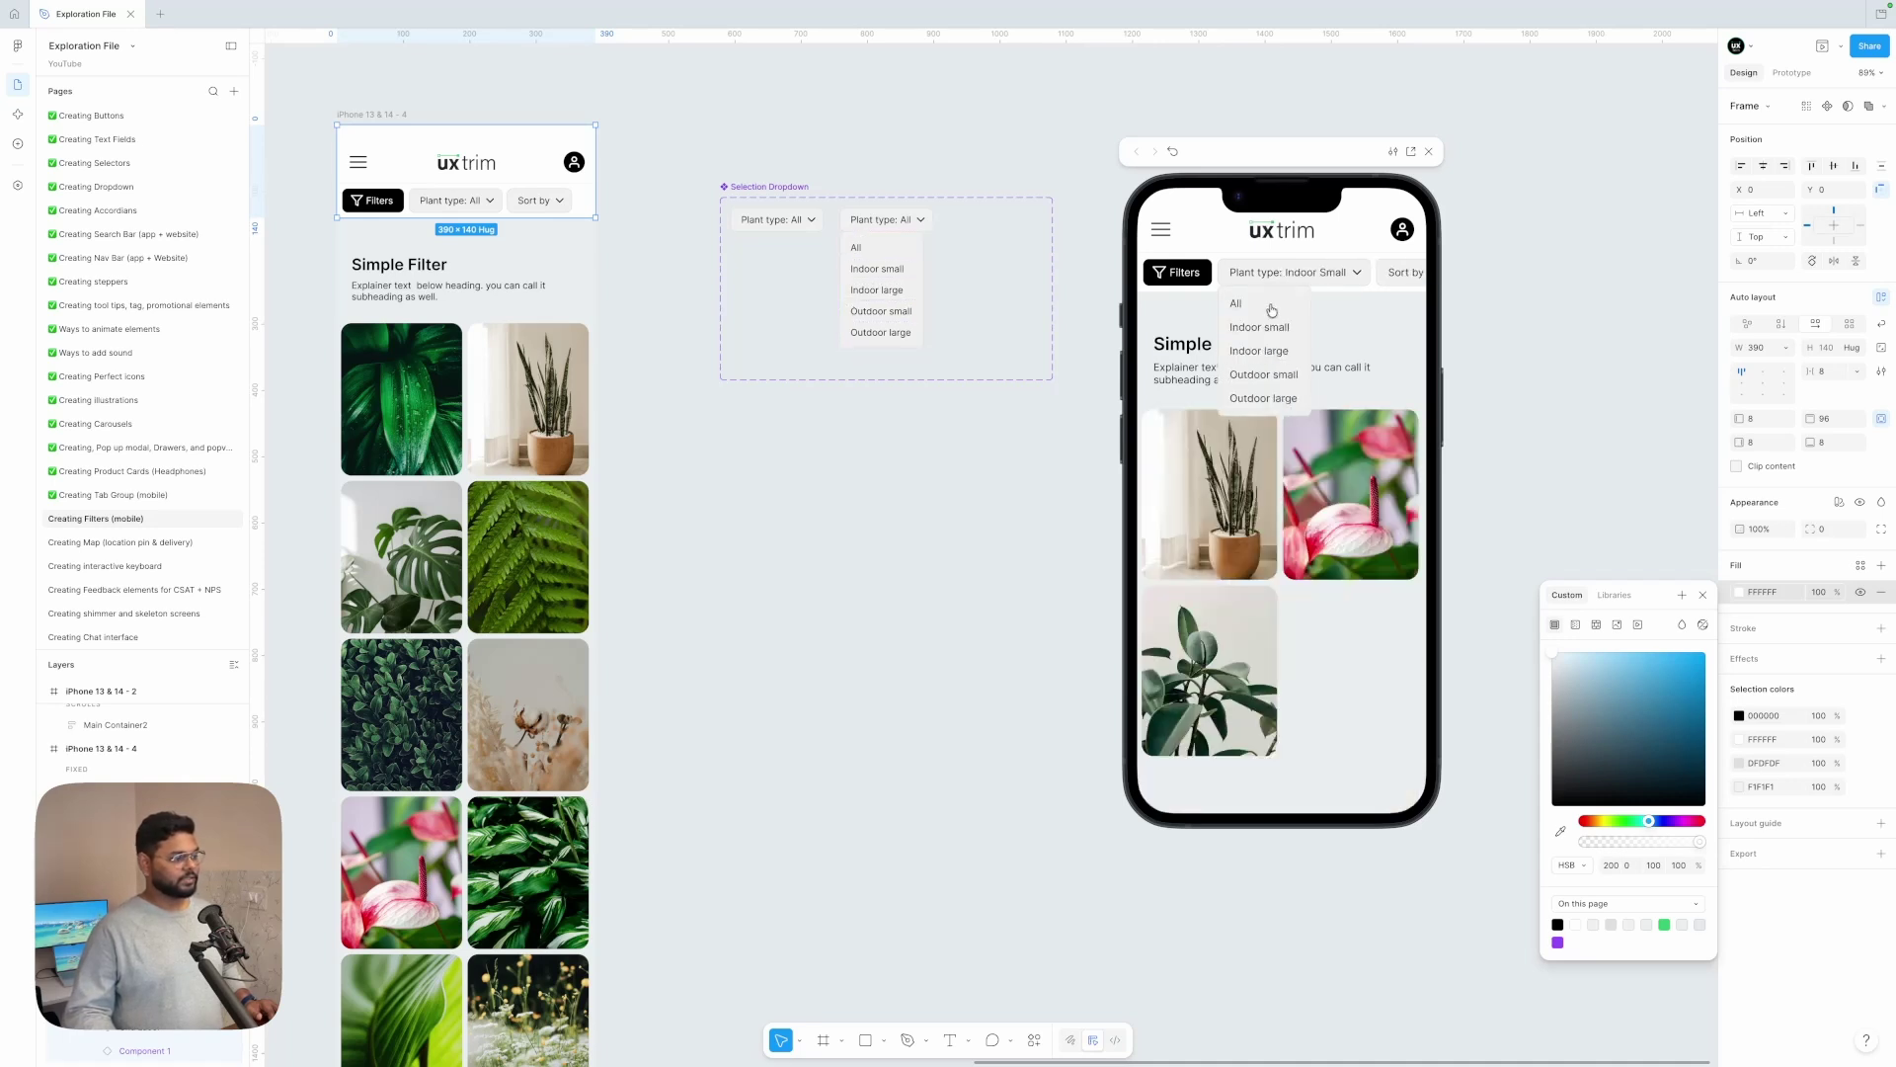
{"action": "left_click", "coordinate": [1261, 352]}
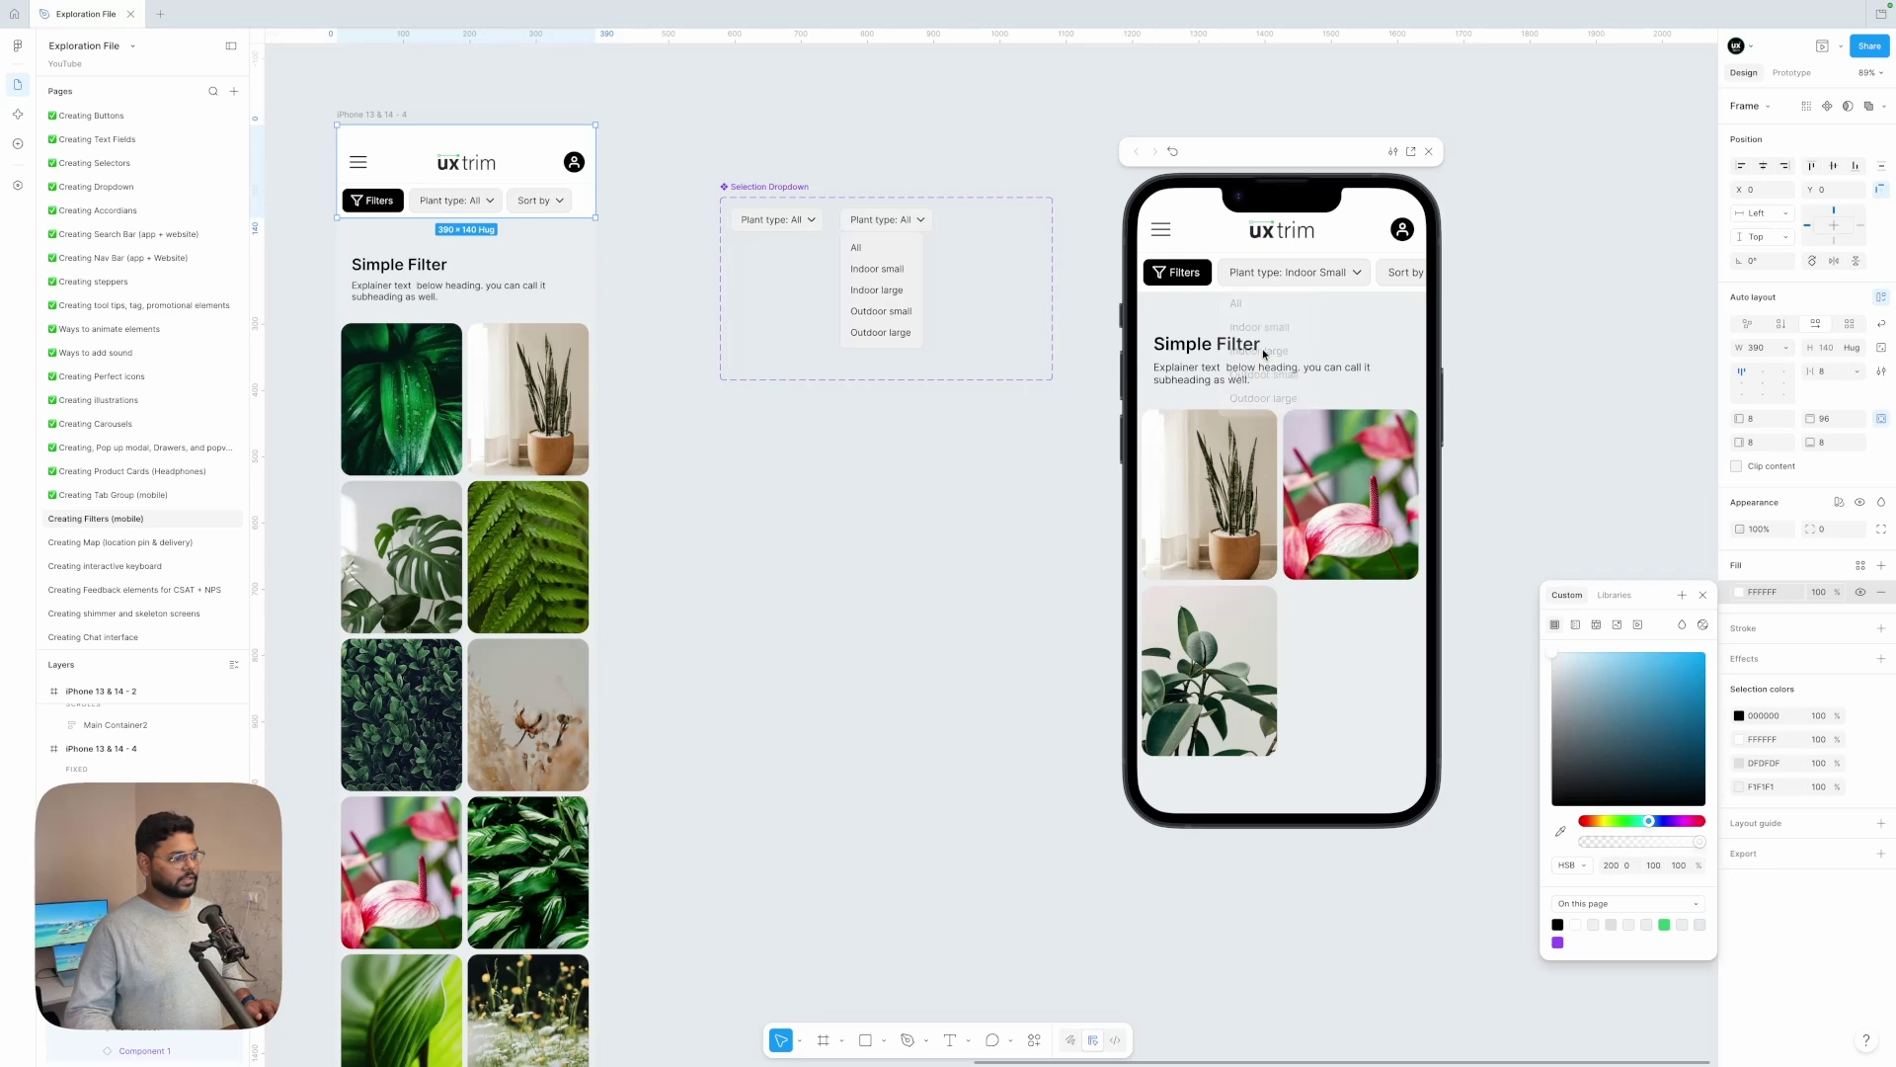
{"action": "left_click", "coordinate": [1263, 273]}
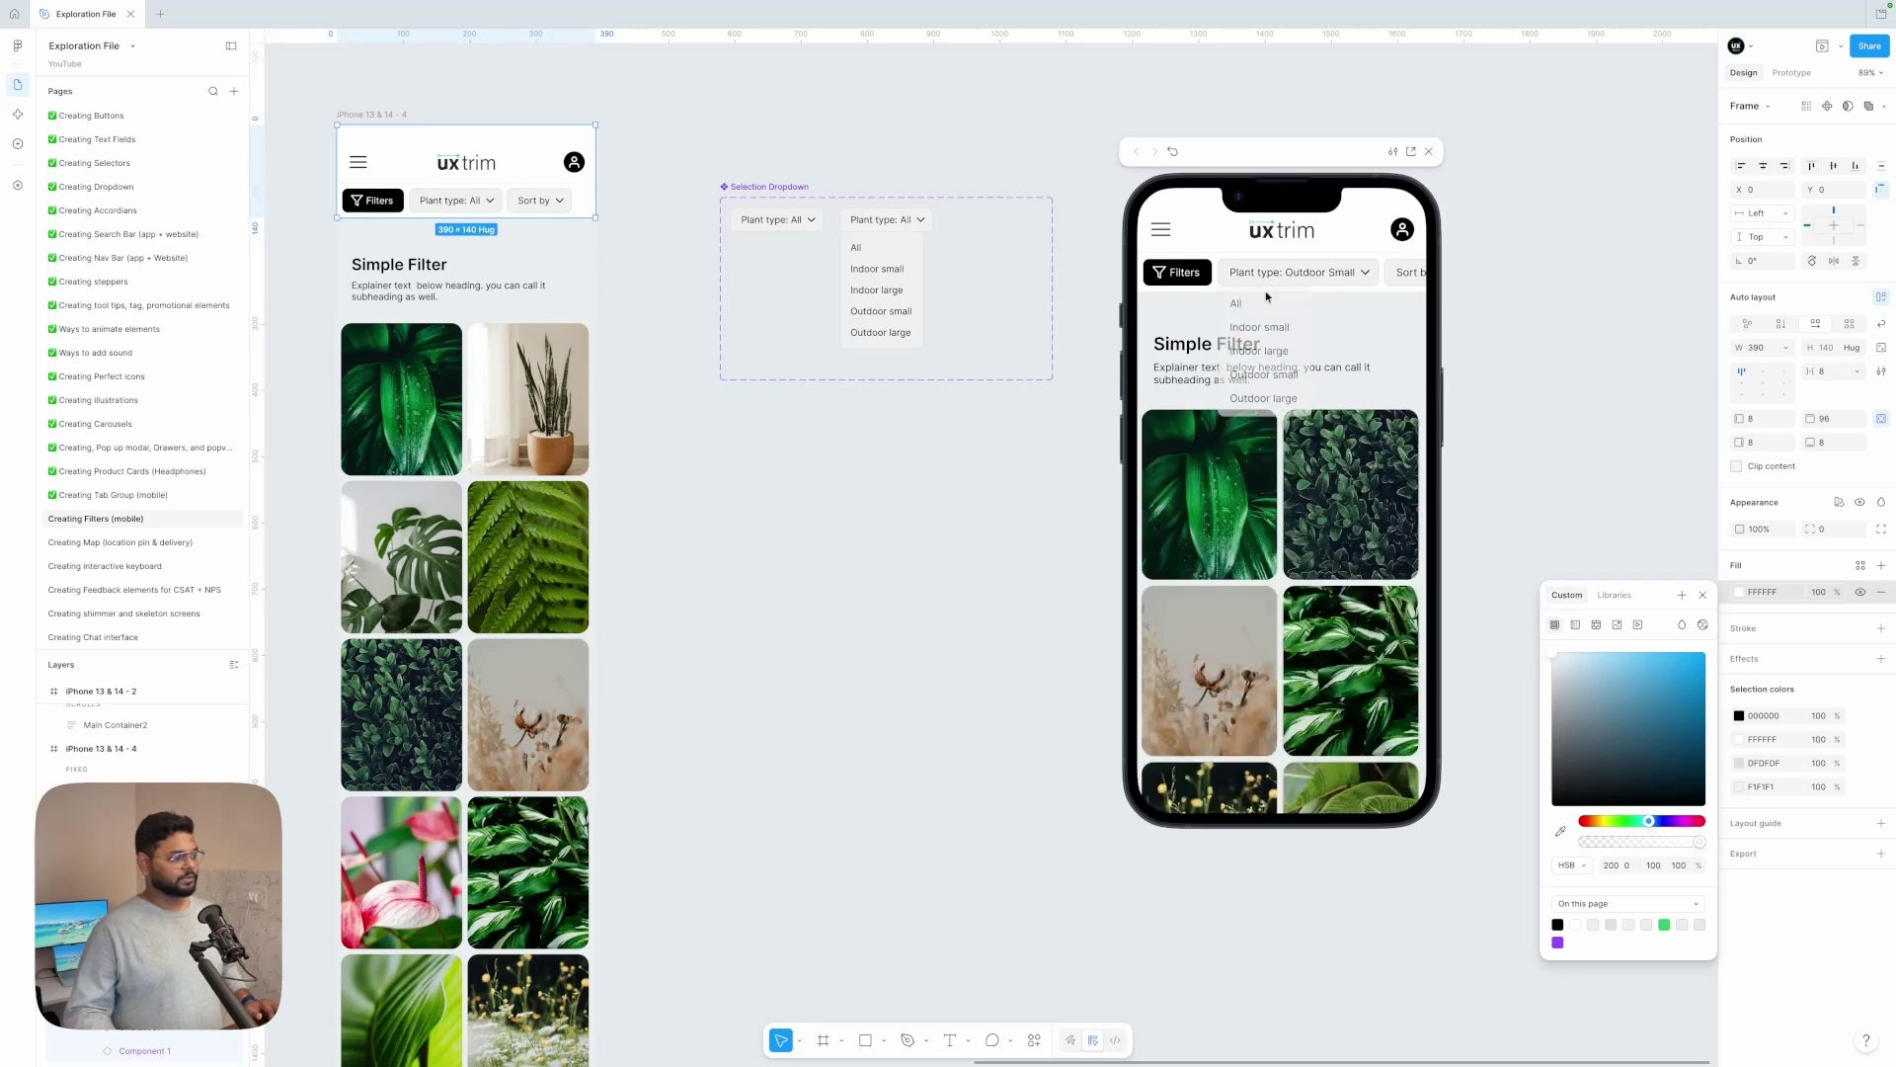
{"action": "left_click", "coordinate": [1262, 398]}
{"action": "left_click", "coordinate": [998, 484]}
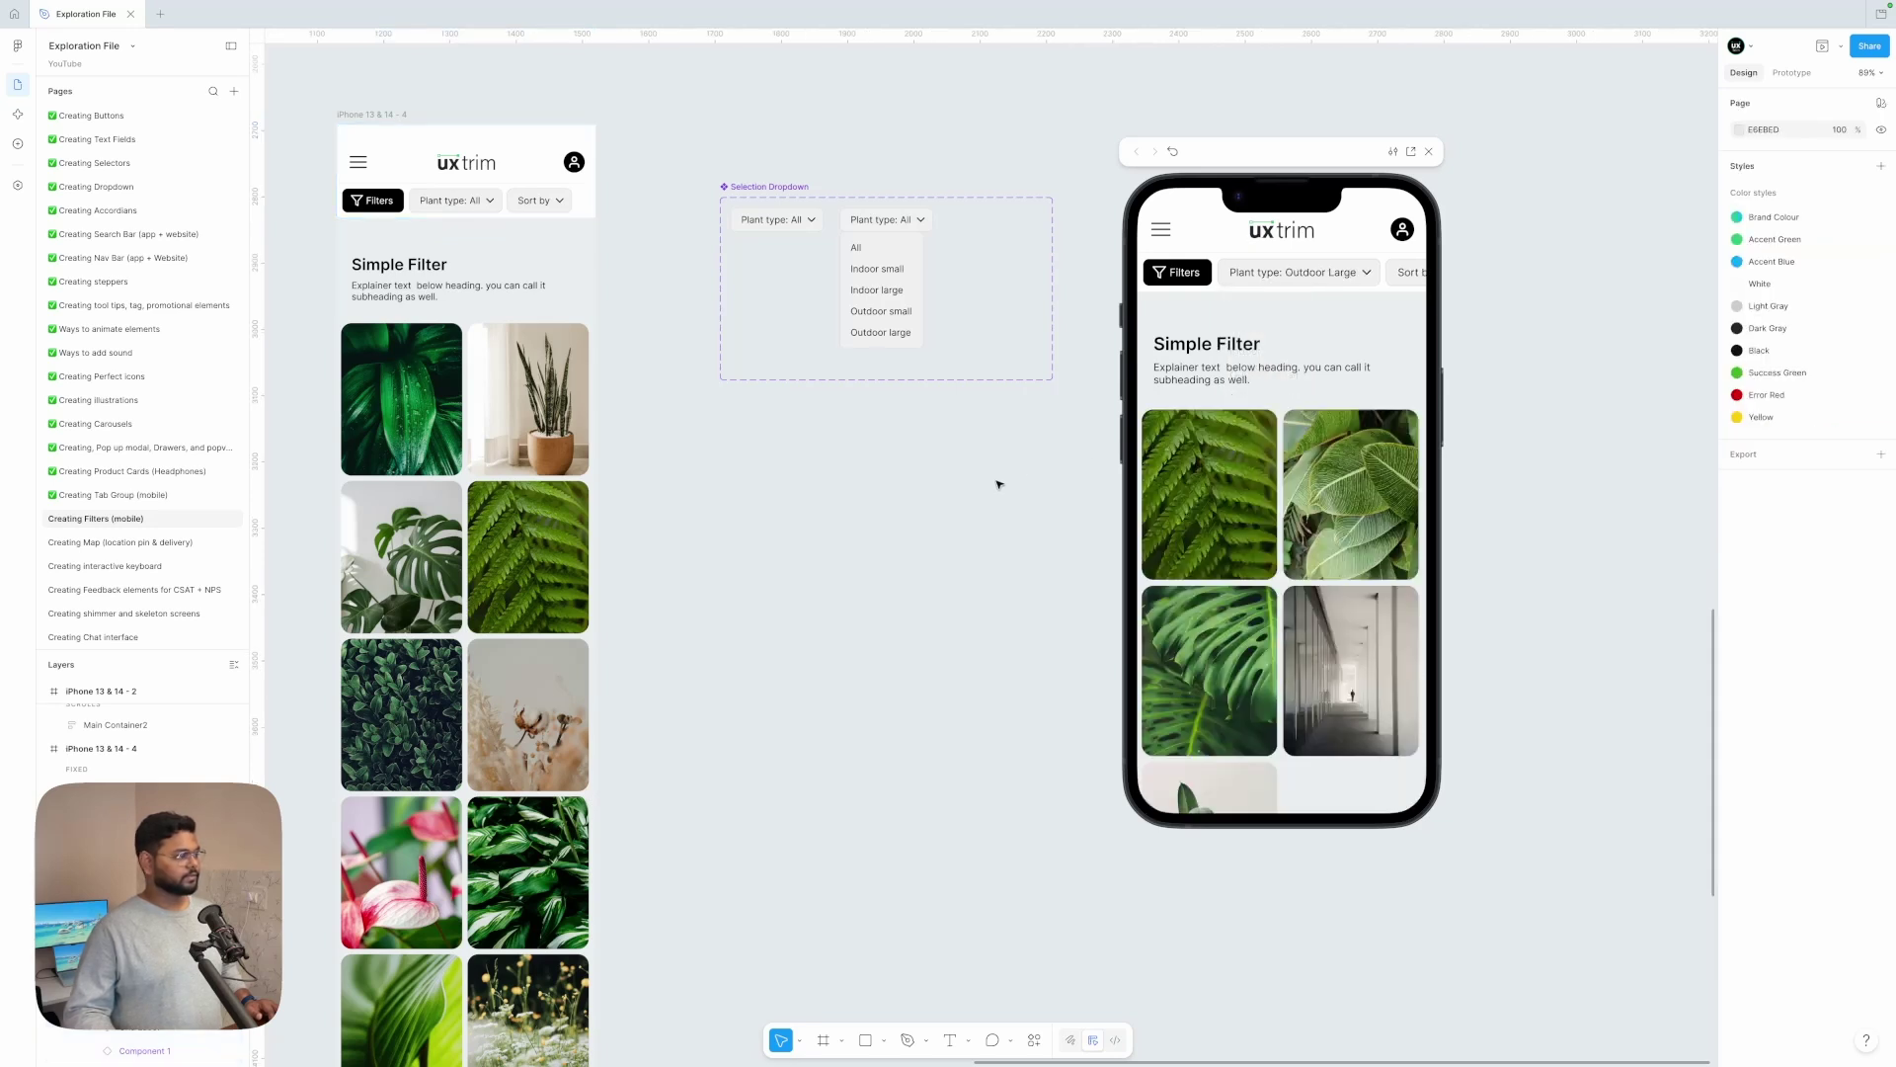
- Recheck the Indoor small filter in the preview, including with the preview over an empty canvas area and starting from All
{"action": "left_click", "coordinate": [1264, 278]}
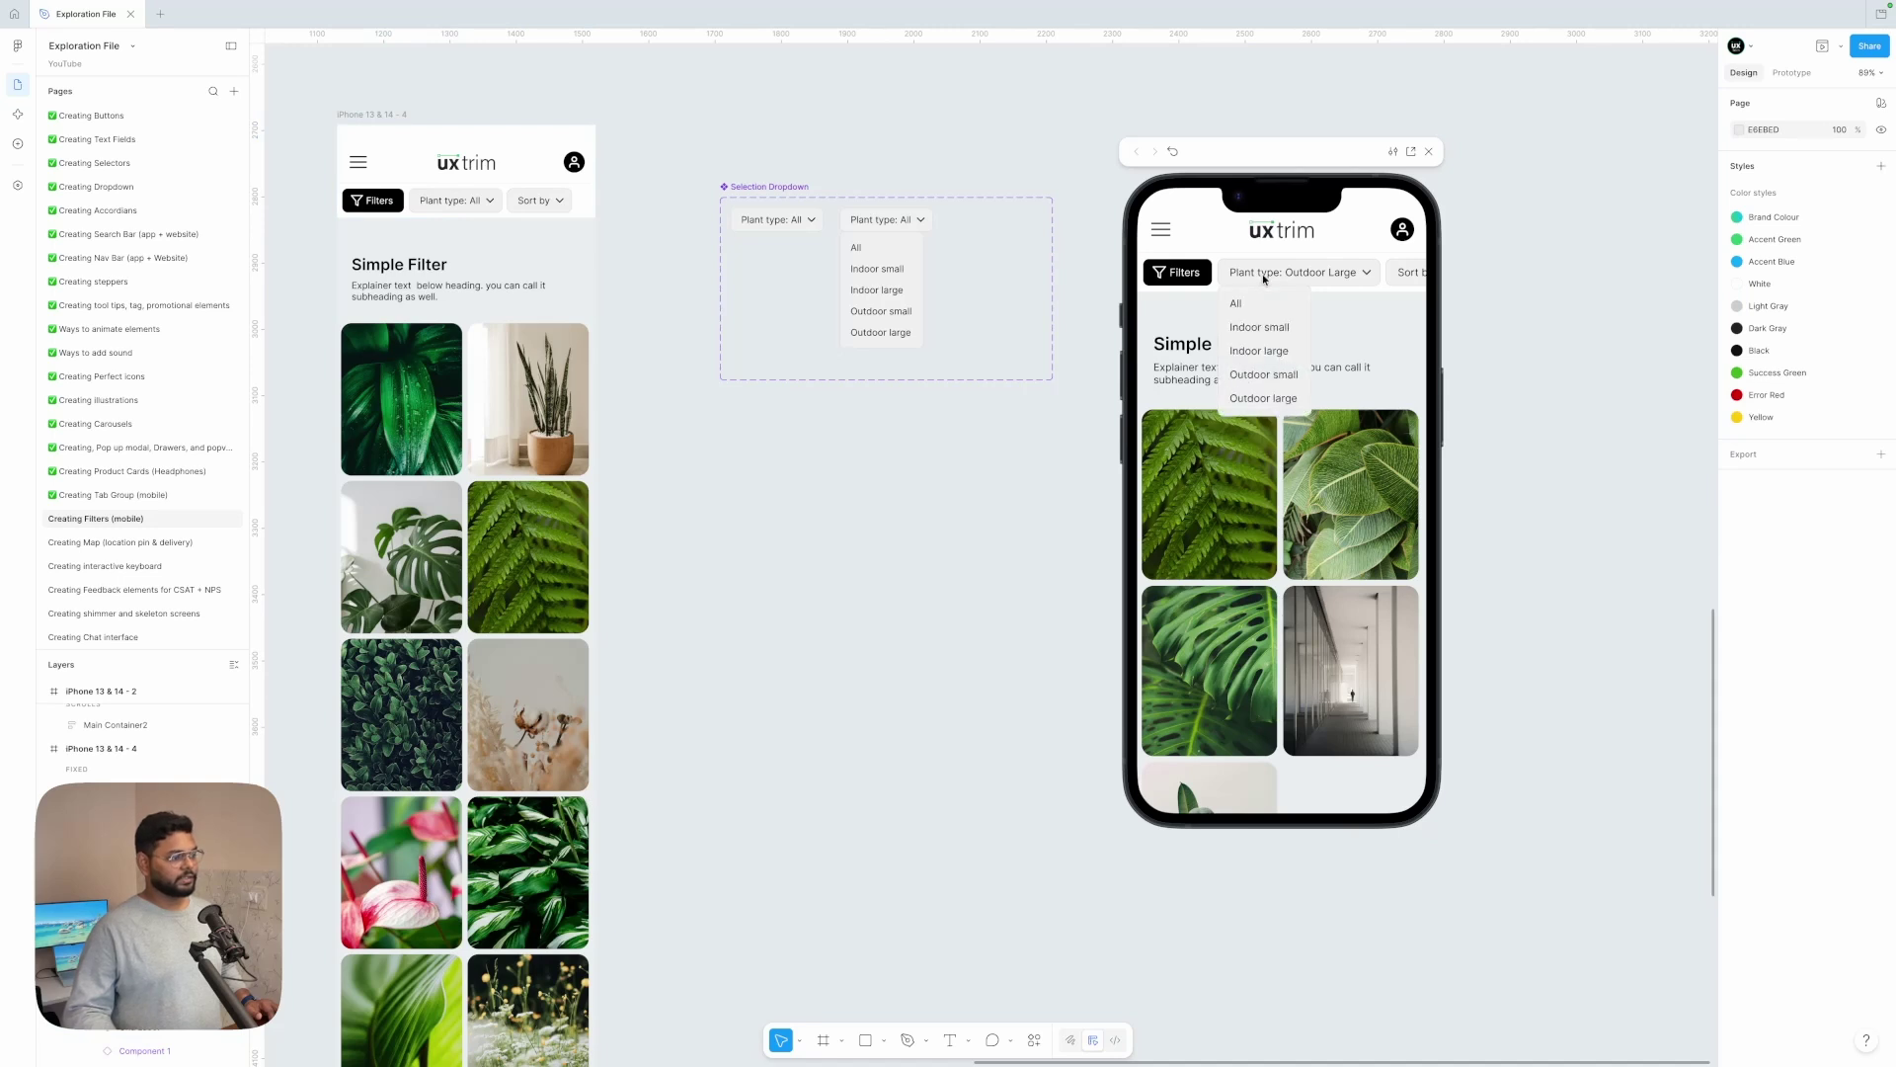
{"action": "left_click", "coordinate": [1265, 332]}
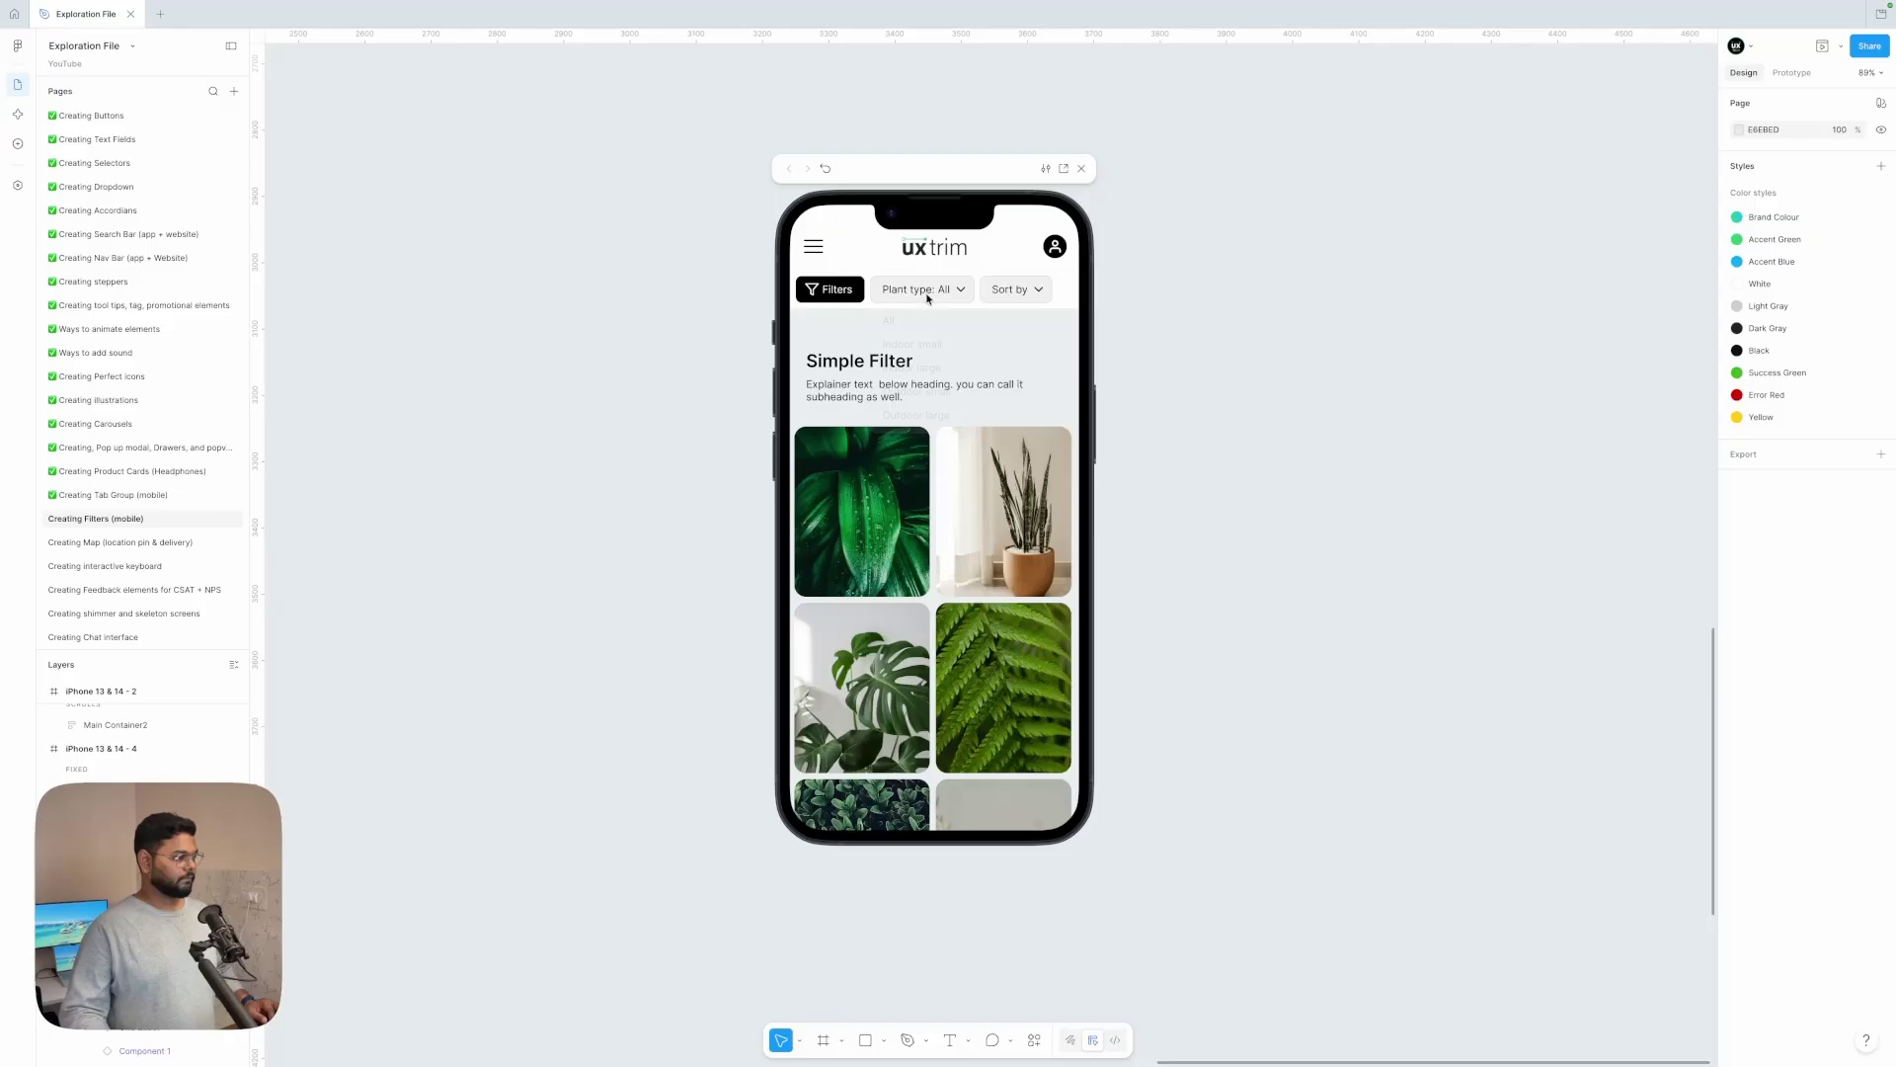
{"action": "left_click", "coordinate": [933, 291]}
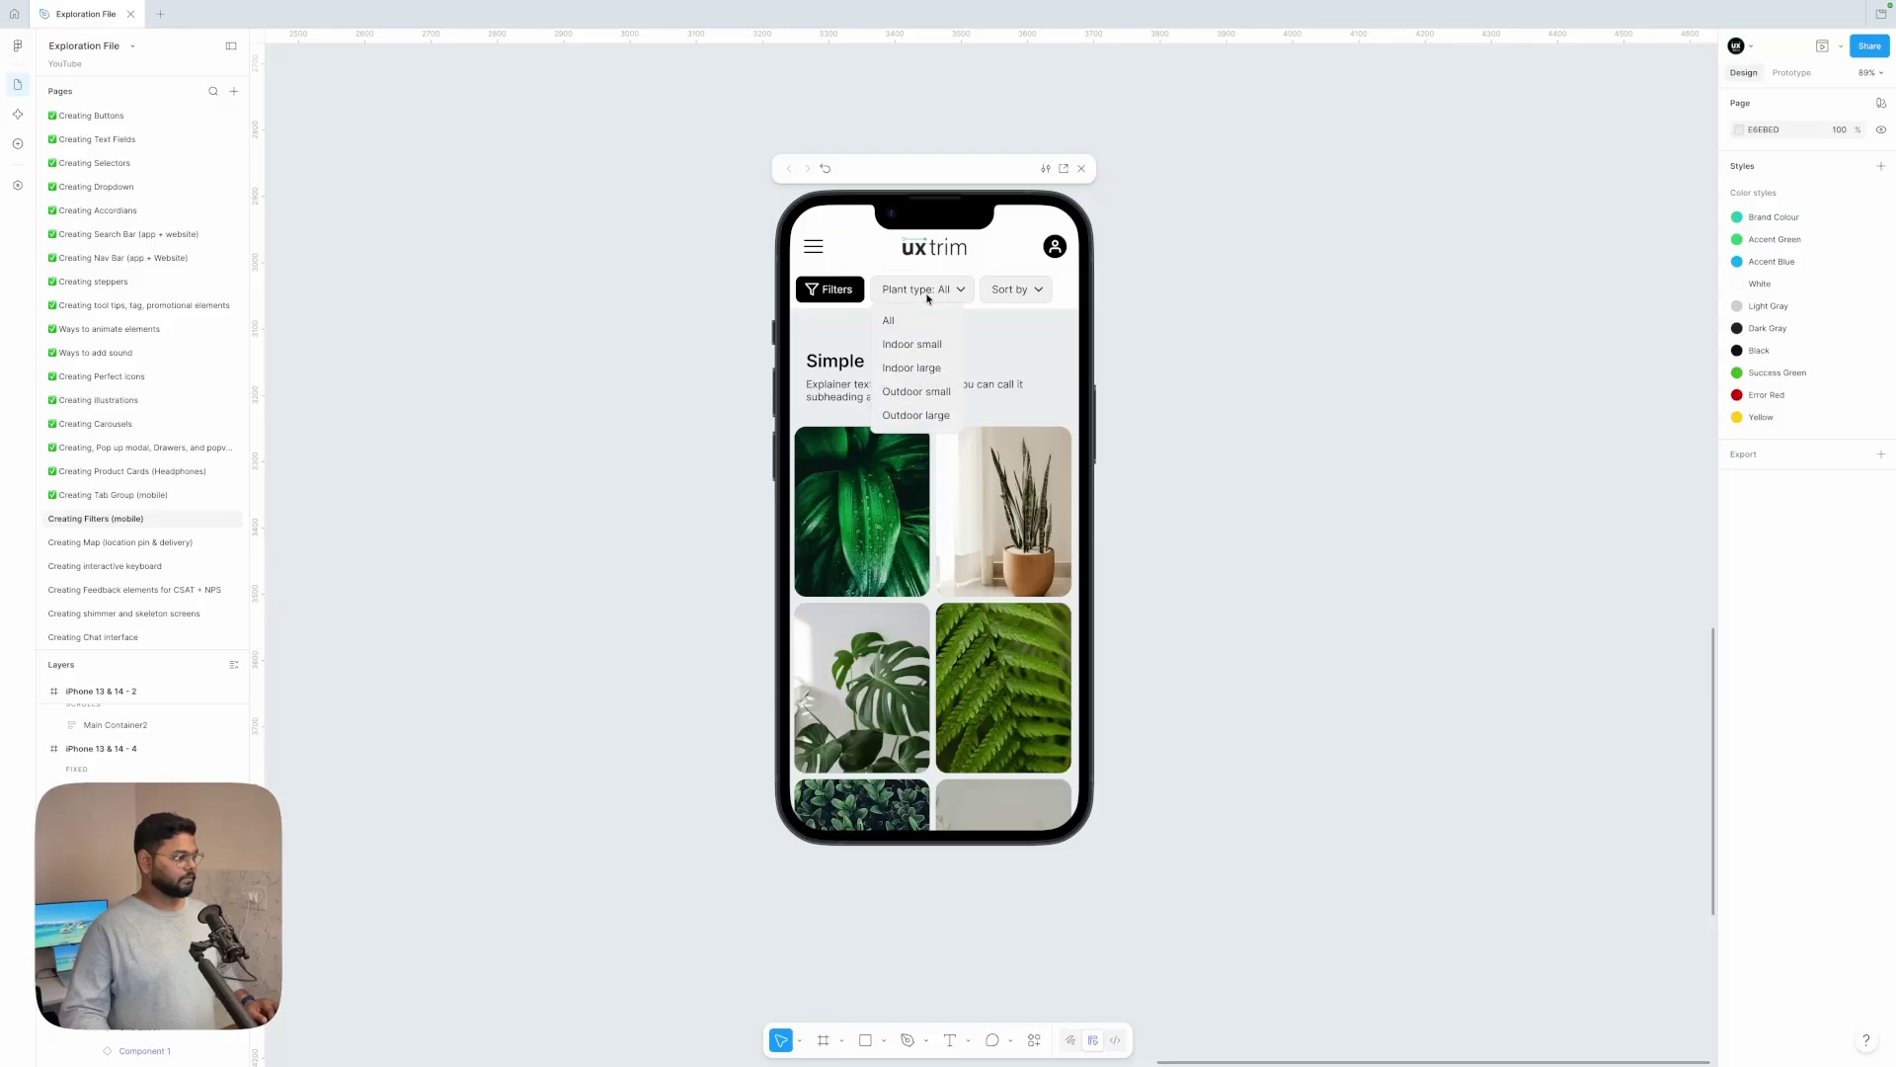
{"action": "left_click", "coordinate": [900, 345]}
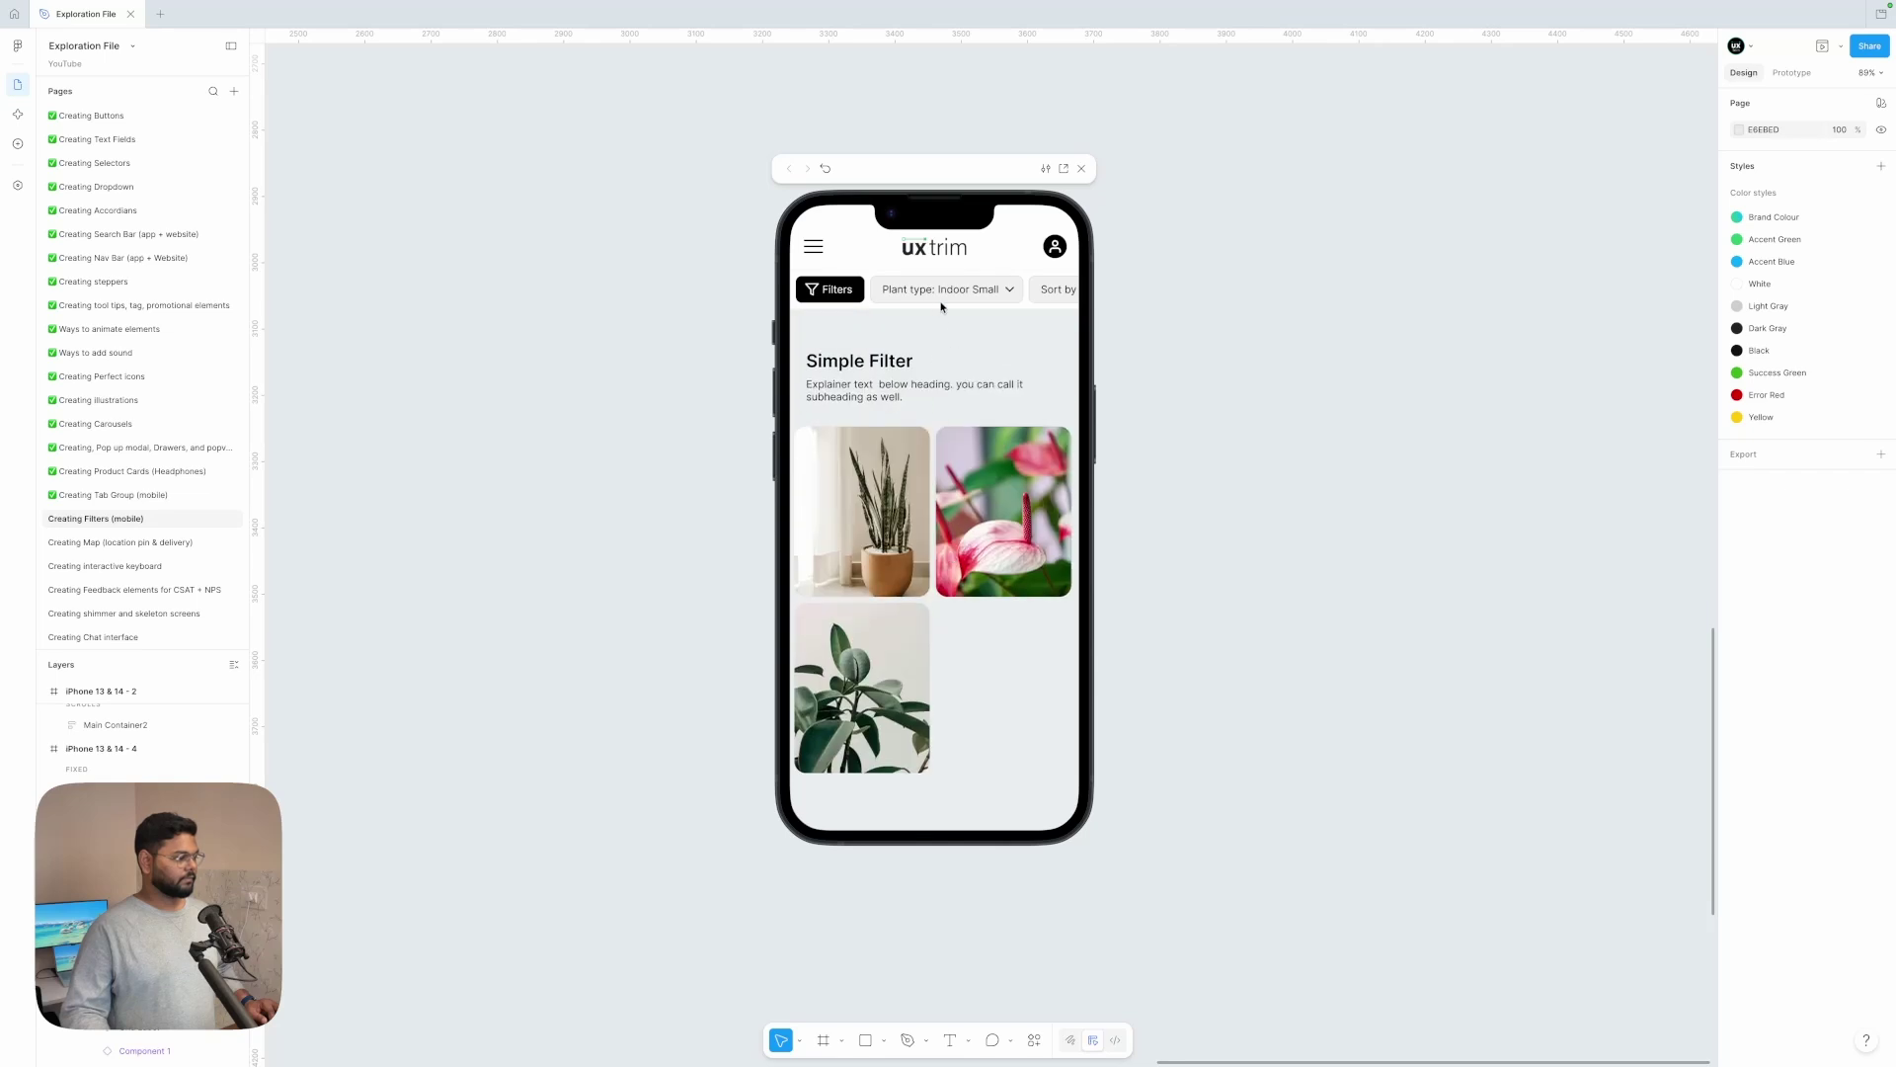